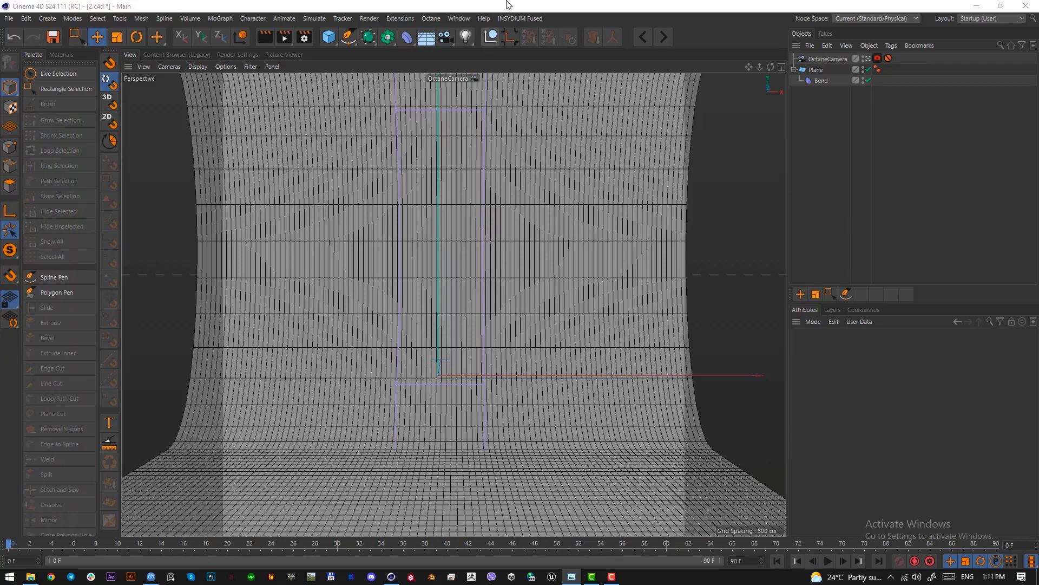
left_click(508, 5)
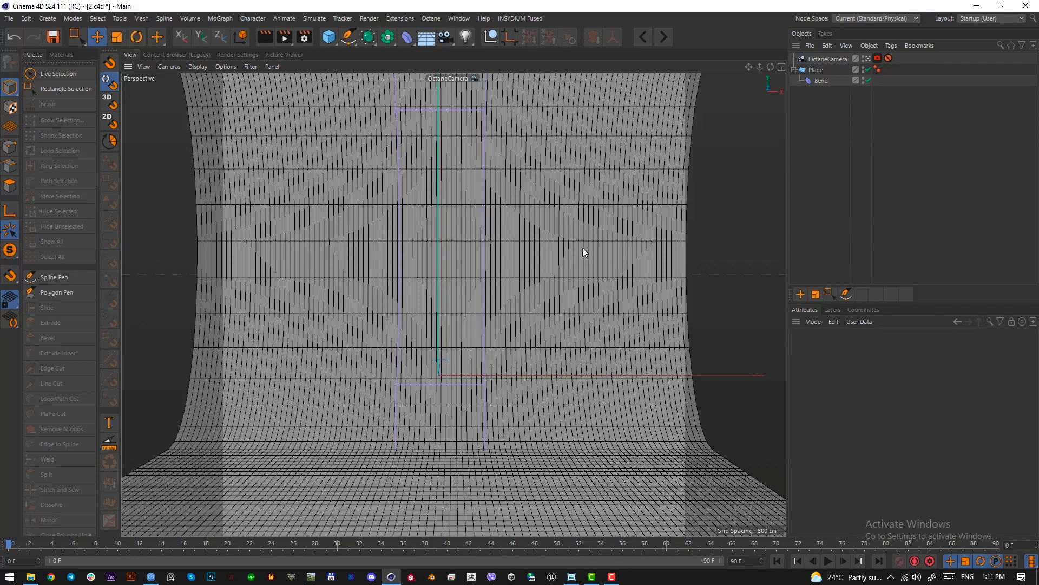
left_click(490, 286)
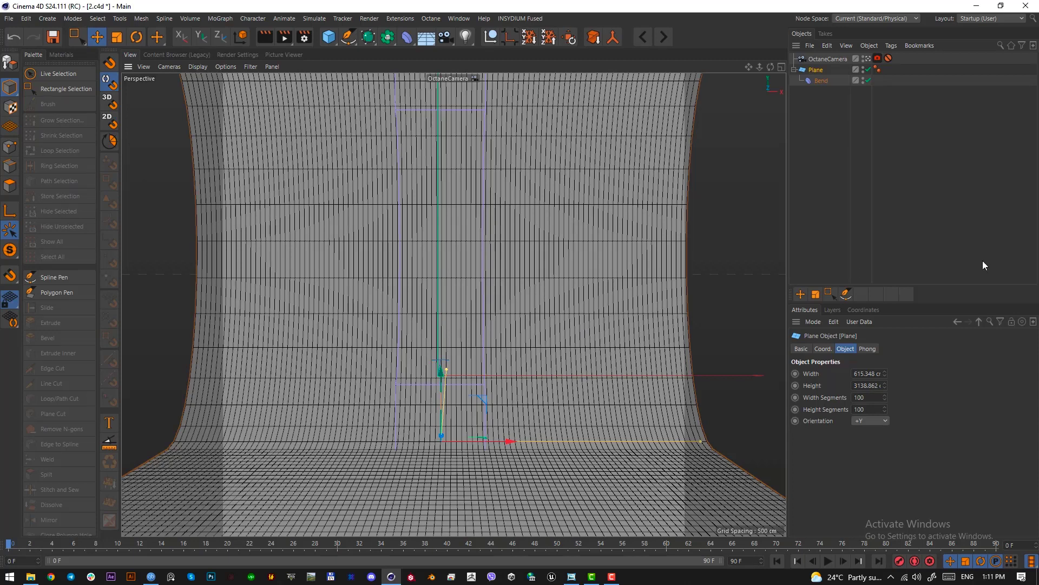
left_click(862, 242)
- Examine the round blue platform at the base of the reference picture in Windows Photo Viewer and return to Cinema 4D
key("alt+Tab")
double_click(553, 101)
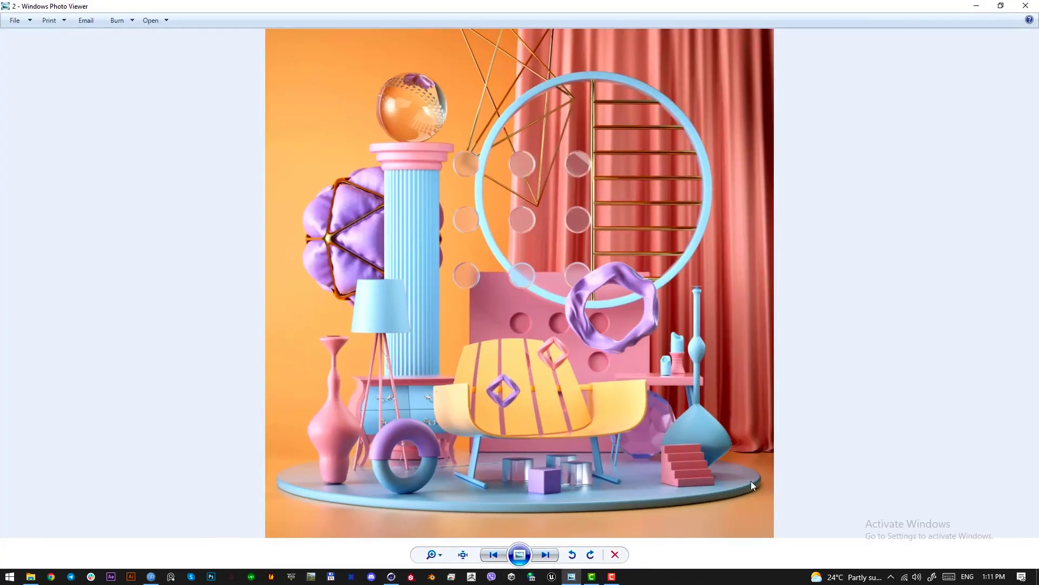
key("Print")
left_click_drag(758, 502, 277, 448)
left_click_drag(559, 489, 560, 499)
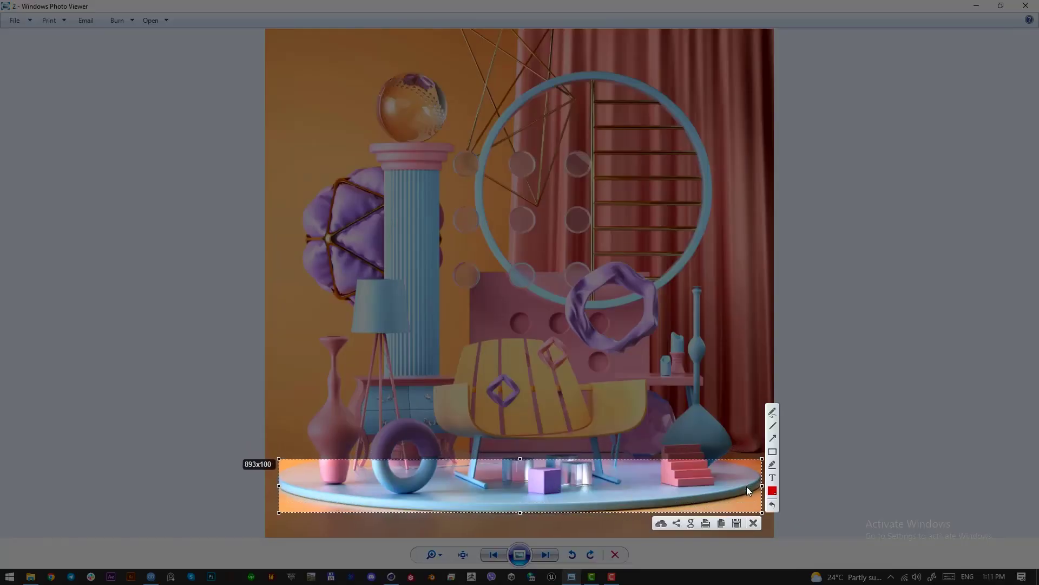
left_click_drag(646, 484, 640, 482)
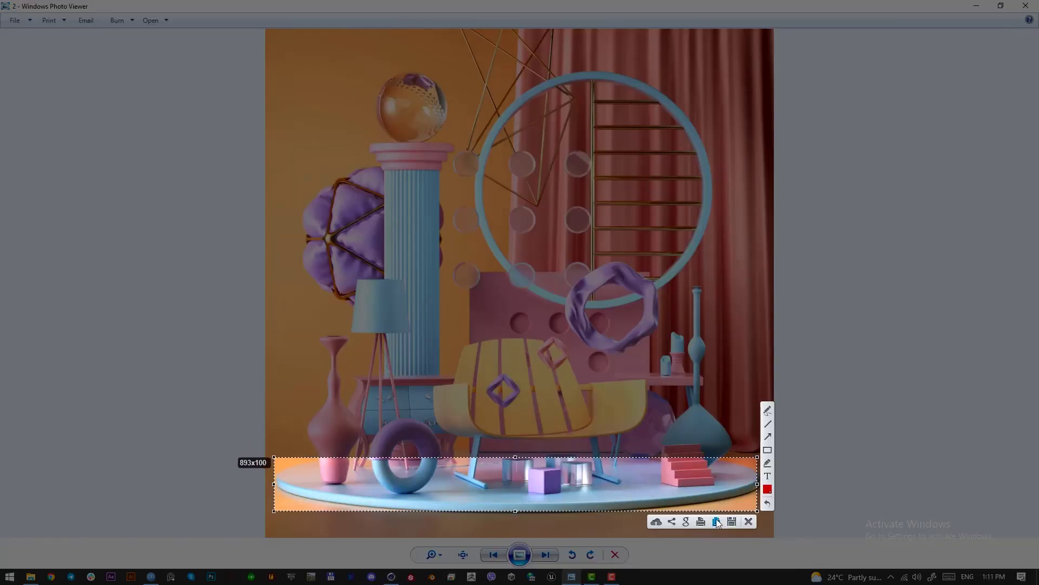
left_click(749, 521)
key("alt+Tab")
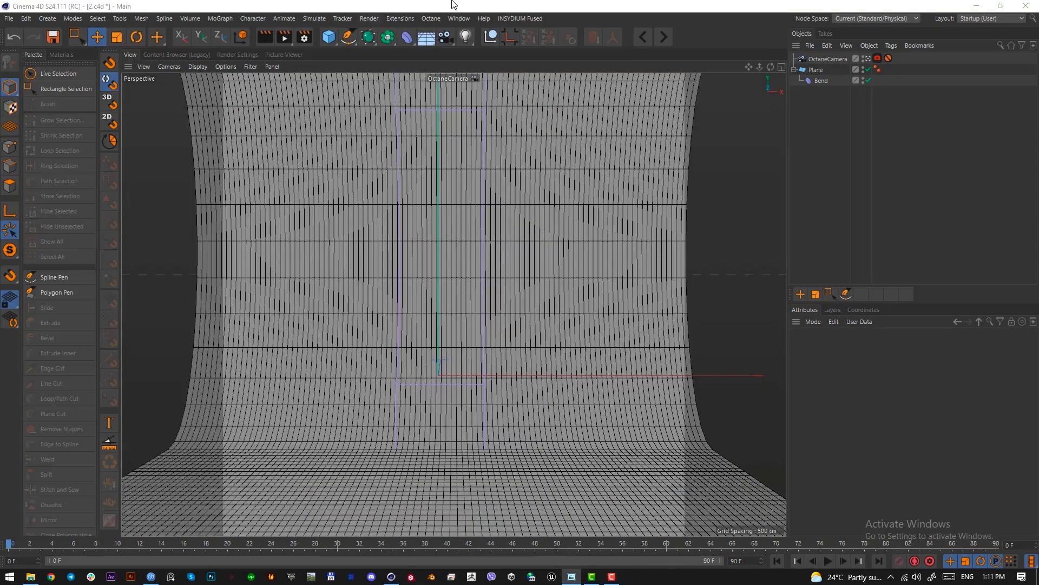
- Add a cylinder primitive to the scene and set its height segments to 1
left_click(328, 37)
left_click(542, 56)
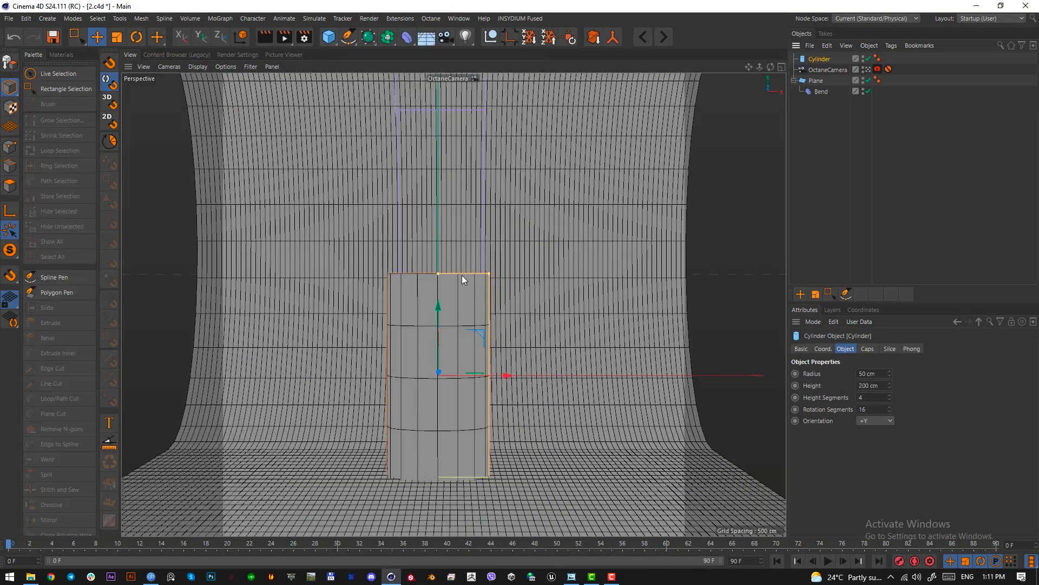
double_click(872, 397)
type("1")
key("Return")
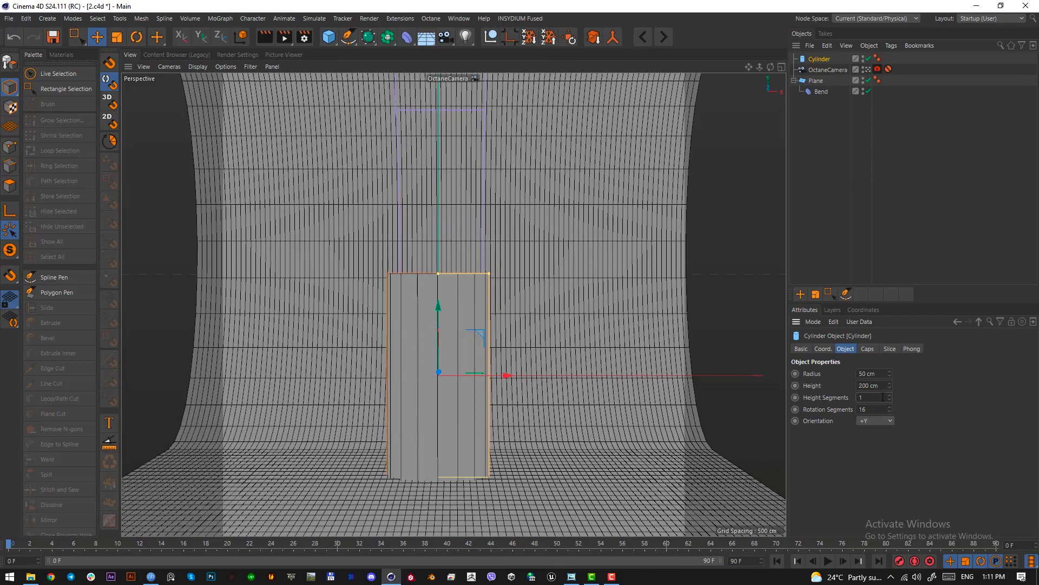
left_click(919, 158)
- Enlarge the cylinder's radius to about 219 cm and shift it slightly right and back towards the backdrop in the top view
left_click(452, 343)
key("F2")
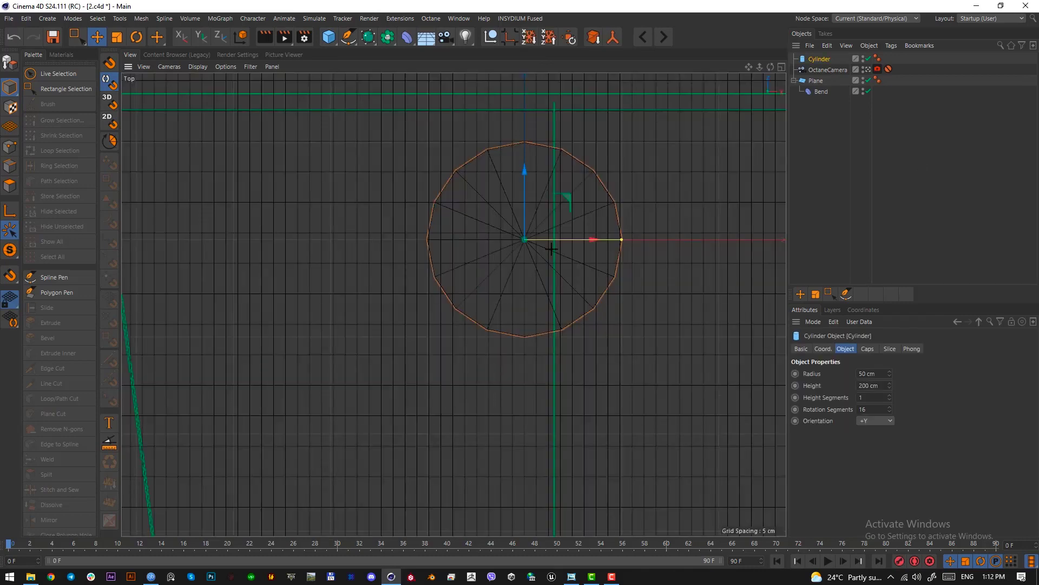
scroll(551, 283, "down", 5)
scroll(454, 302, "down", 2)
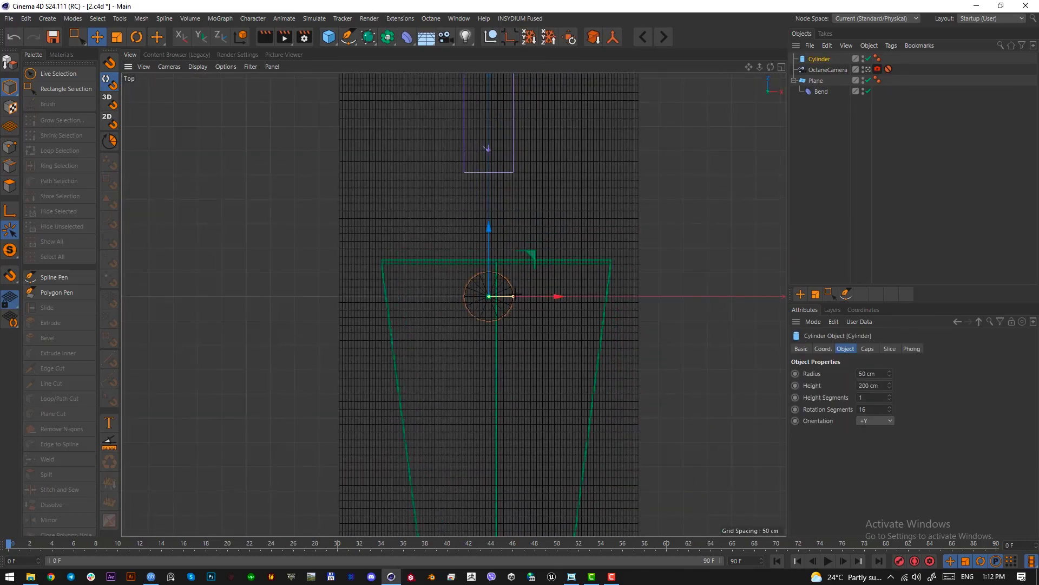
left_click_drag(514, 296, 594, 305)
key("e")
left_click_drag(528, 262, 538, 227)
key("F1")
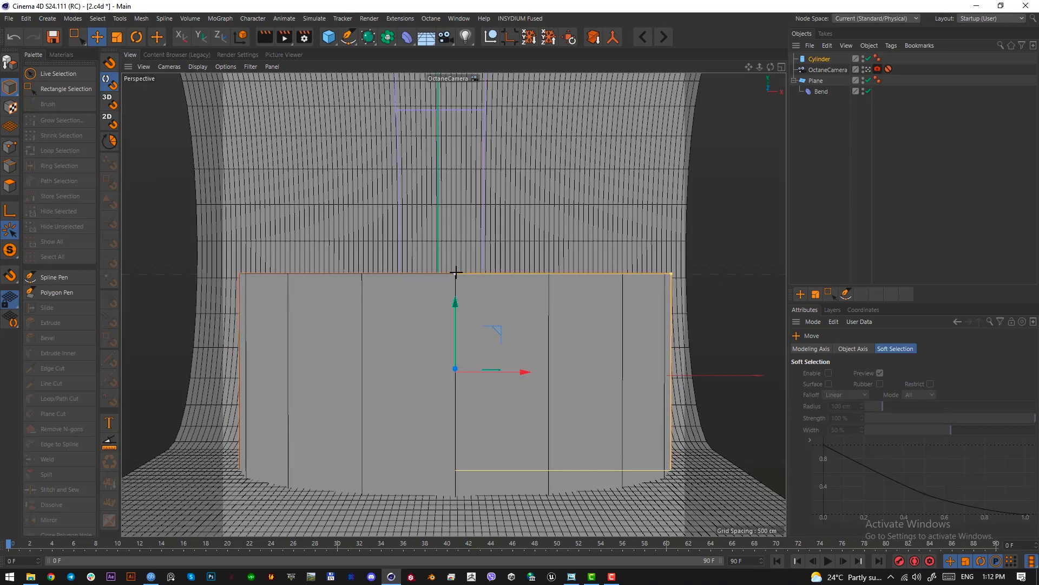
- Flatten the cylinder into a disc about 14.5 cm high at floor level and set its rotation segments to 100
left_click_drag(456, 272, 455, 284)
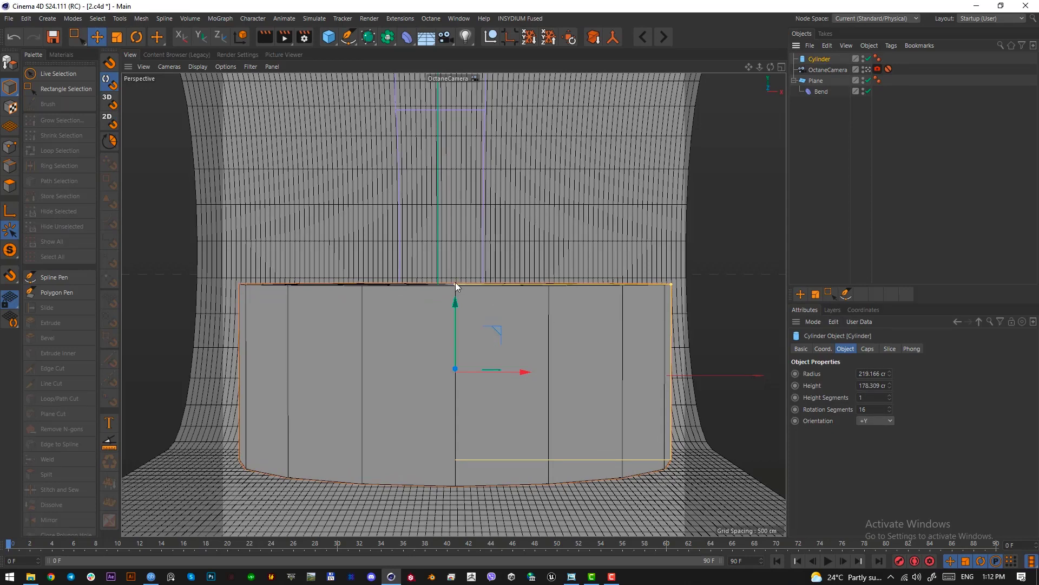
left_click_drag(456, 285, 453, 417)
left_click(872, 409)
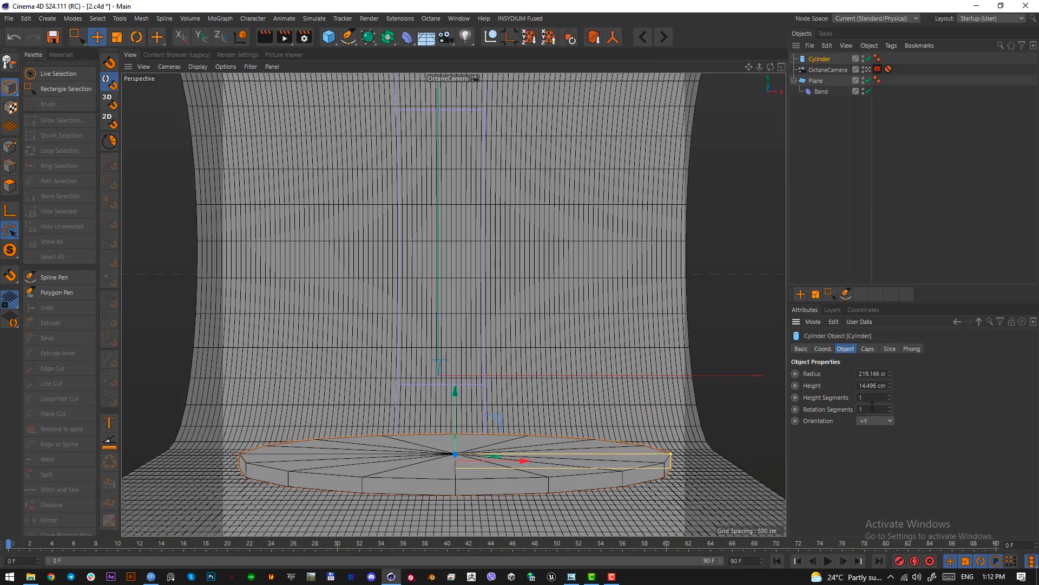
type("100")
key("Return")
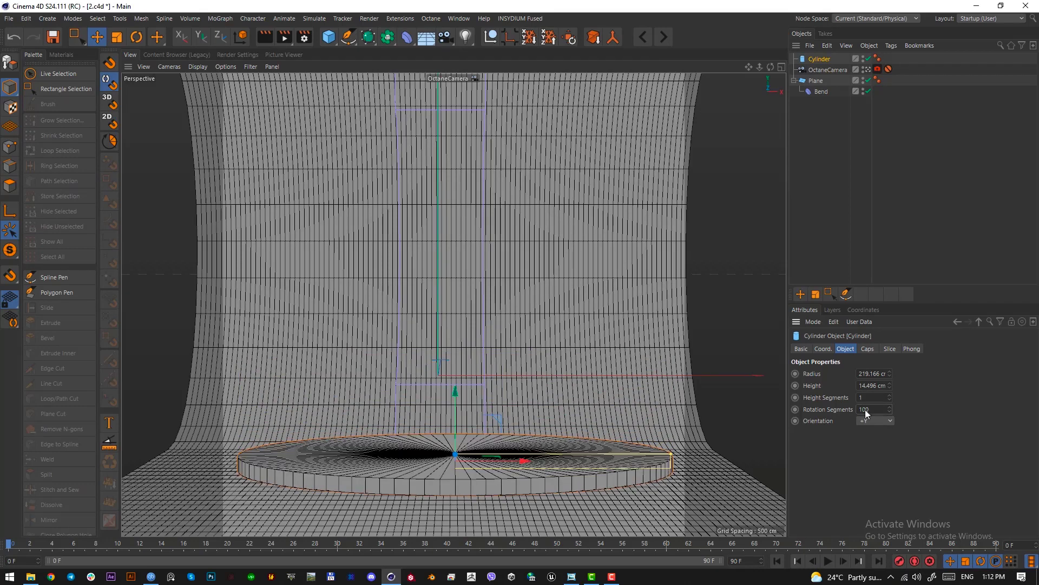
- Enable the fillet on the disc's caps with a radius of 2 cm
left_click(876, 351)
left_click(834, 399)
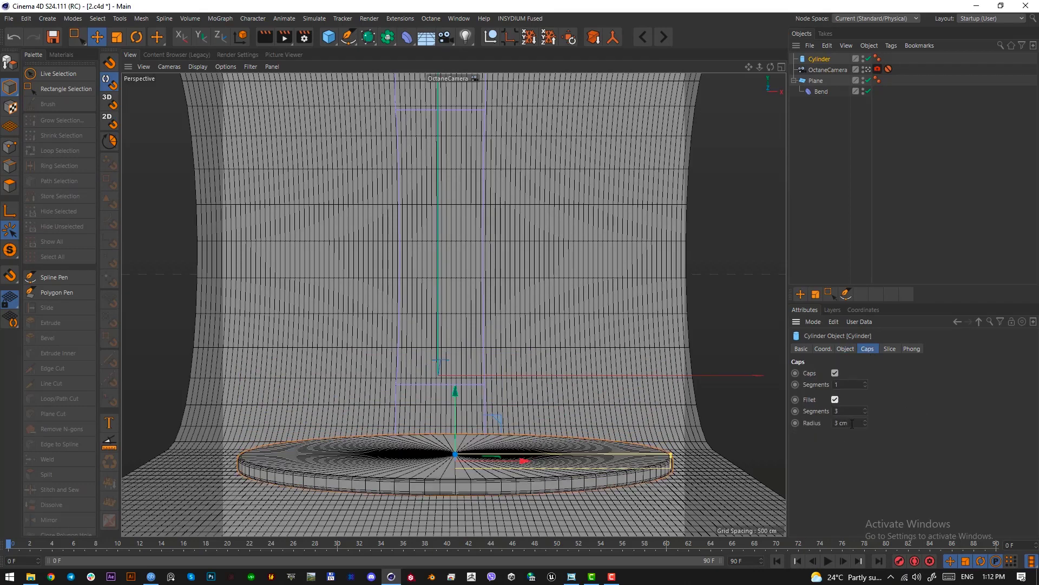
type("2")
key("Return")
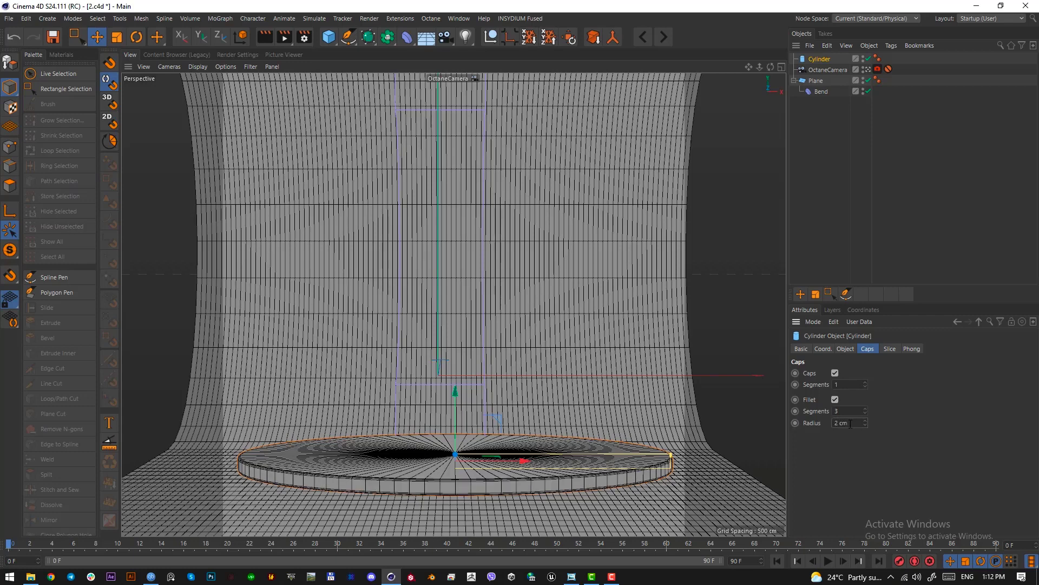
- Reduce the disc's height to about 11.5 cm
left_click(845, 349)
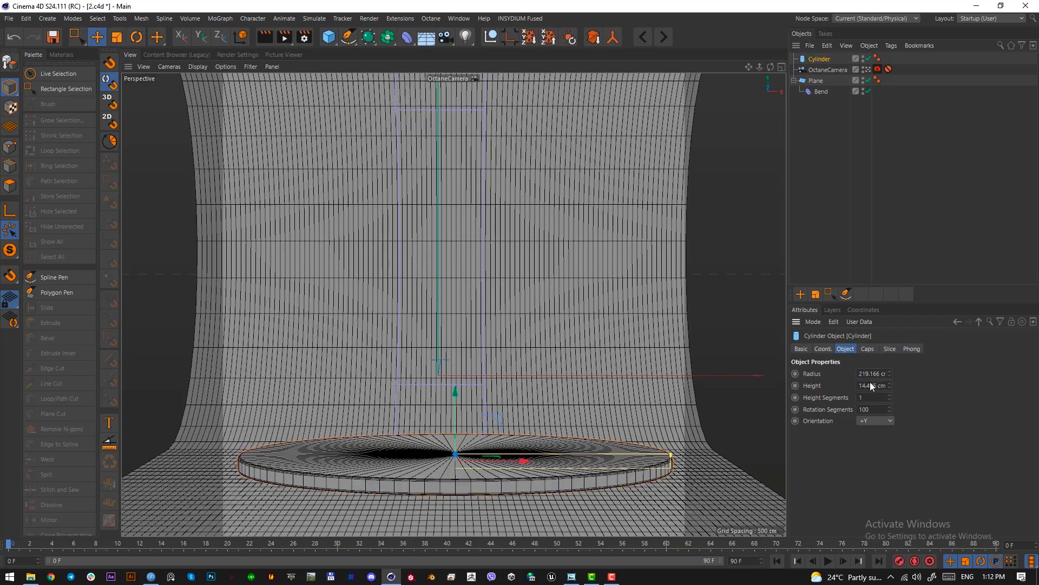
scroll(873, 386, "down", 3)
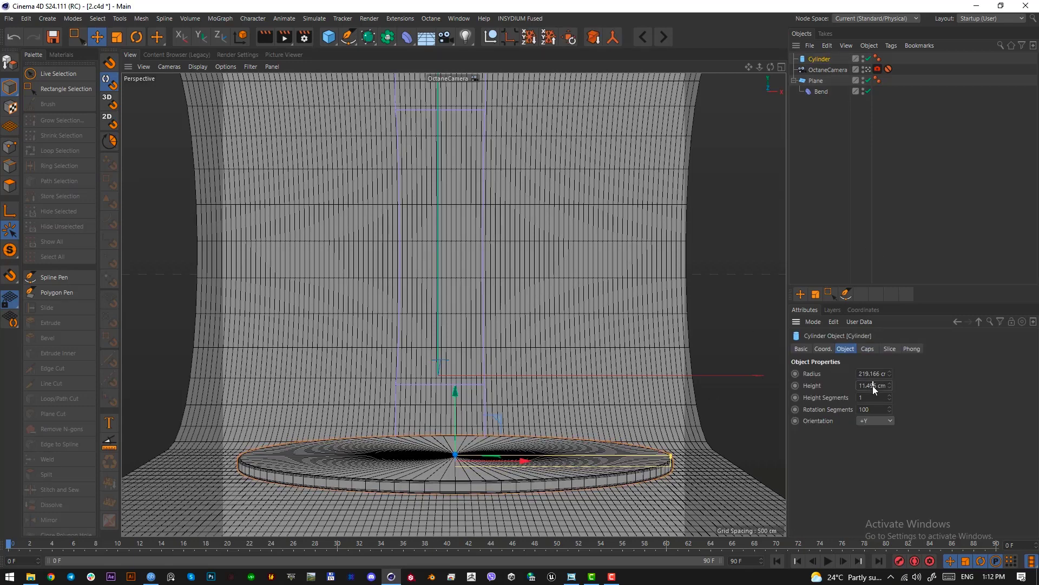
scroll(873, 386, "down", 1)
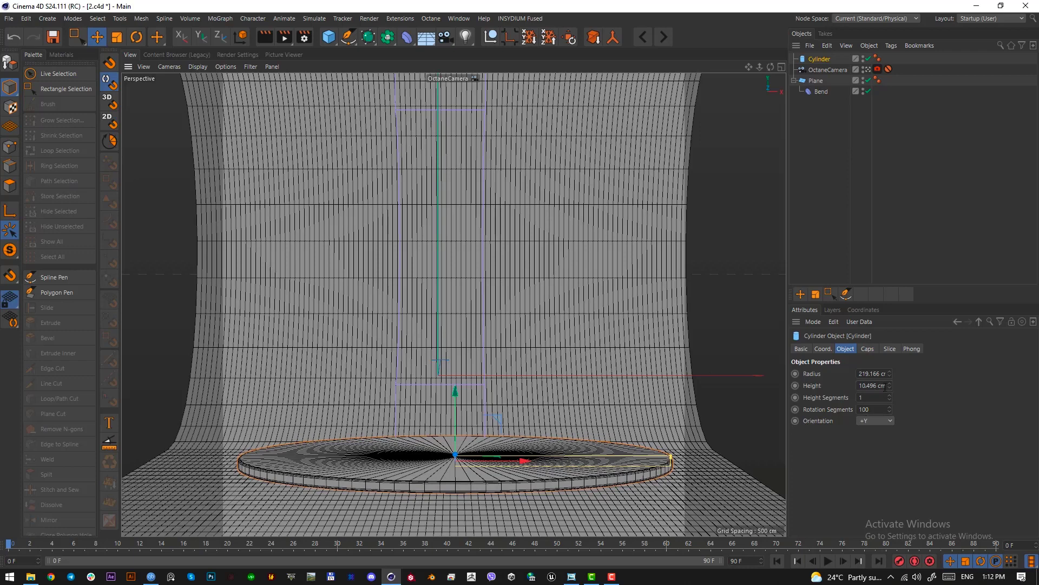
scroll(872, 386, "up", 1)
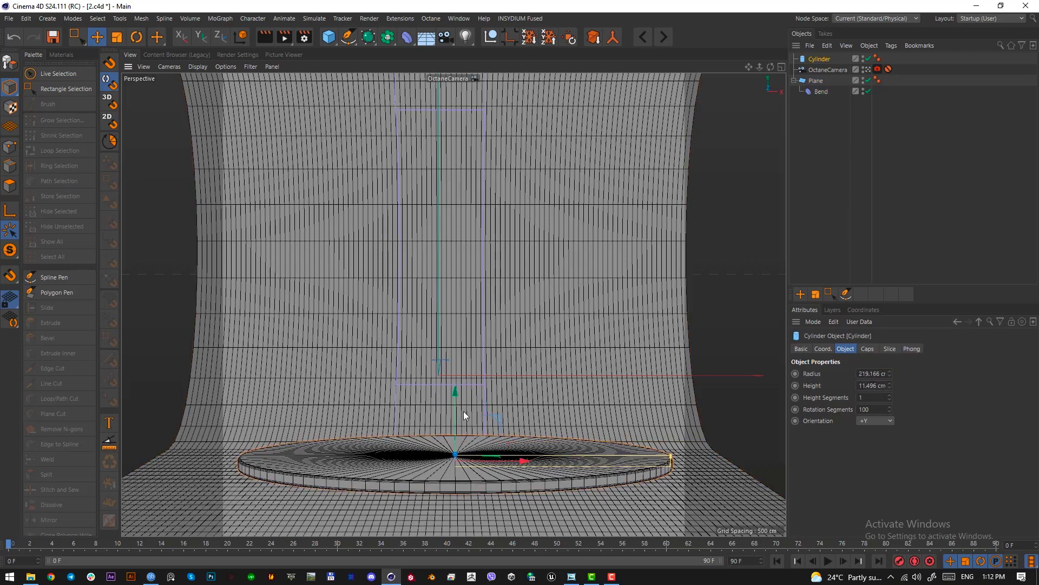
- Lower the disc onto the floor line of the backdrop plane in the right view, and deselect it
key("F3")
right_click_drag(485, 397, 395, 467, "alt")
middle_click_drag(526, 447, 521, 420, "alt")
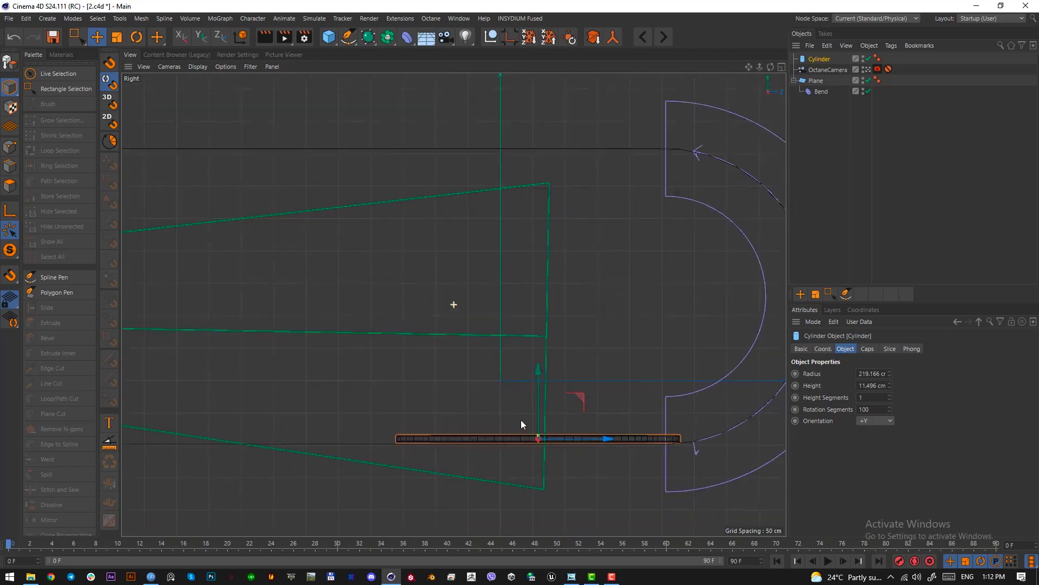
scroll(521, 420, "up", 10)
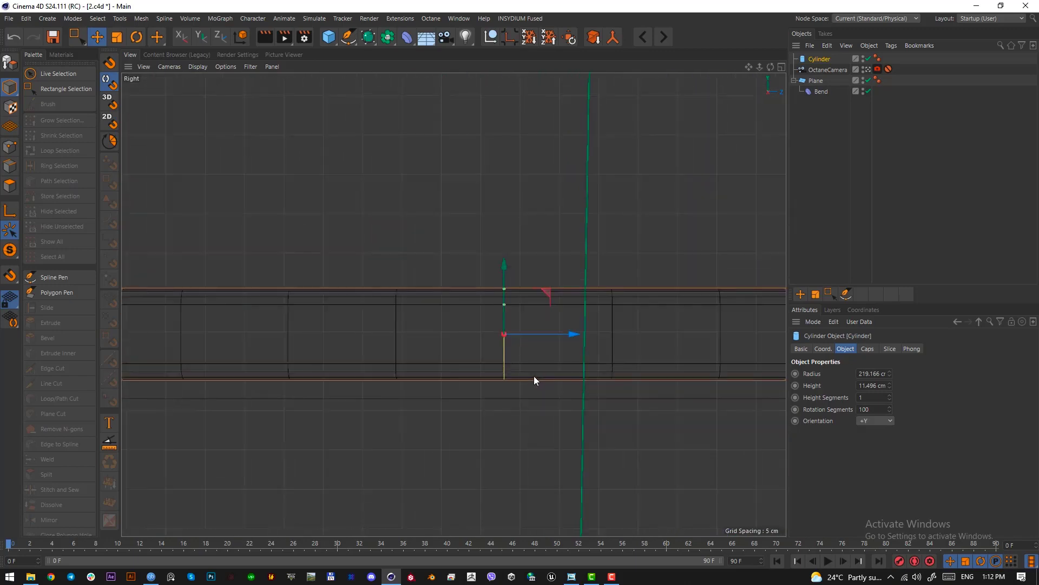
scroll(534, 380, "up", 8)
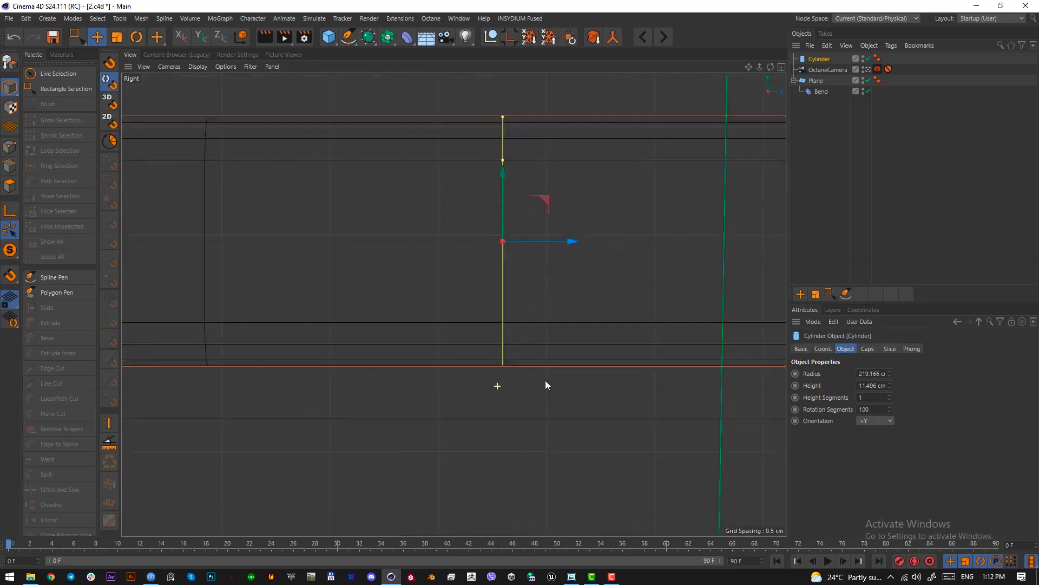
mouse_move(545, 384)
right_mouse_down("alt")
mouse_move(480, 394)
mouse_move(545, 371)
mouse_move(431, 399)
mouse_move(614, 391)
mouse_move(519, 398)
mouse_move(553, 387)
right_mouse_up("alt")
left_click_drag(502, 265, 501, 290)
key("F1")
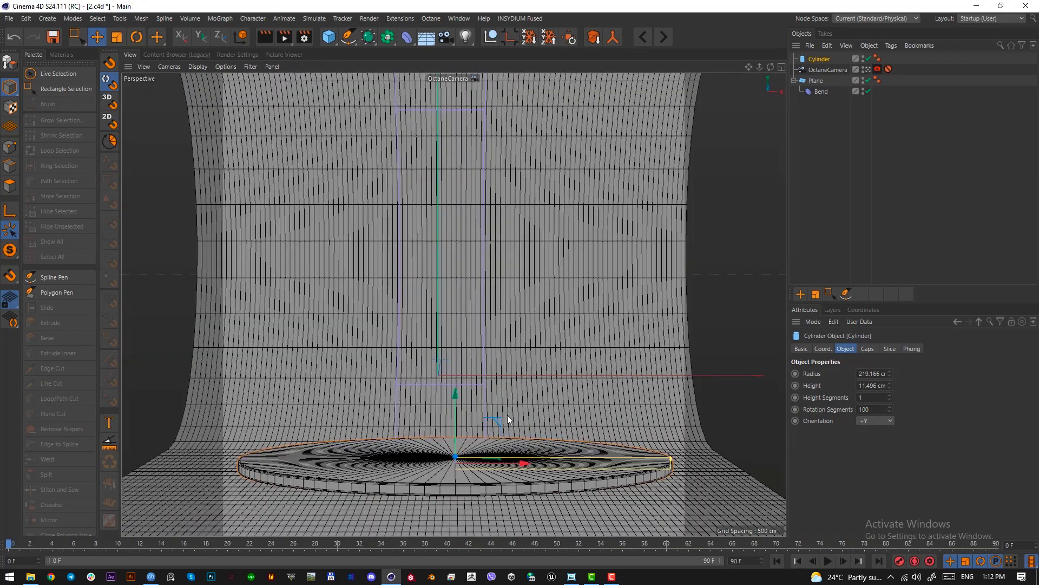
left_click(757, 231)
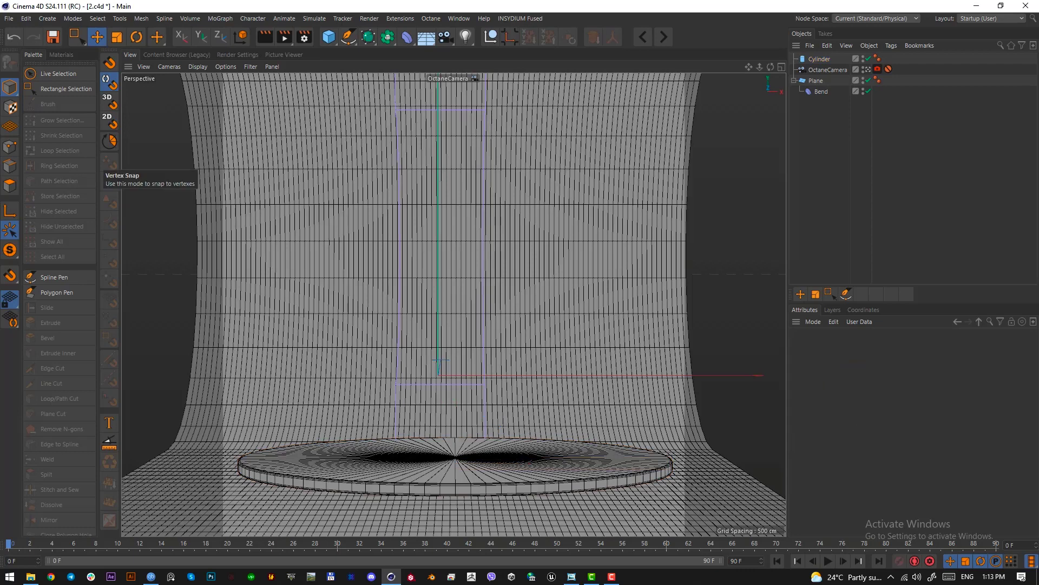
- Examine the pink square panel with round holes behind the chair in the reference picture in Windows Photo Viewer
left_click_drag(0, 109, 605, 86)
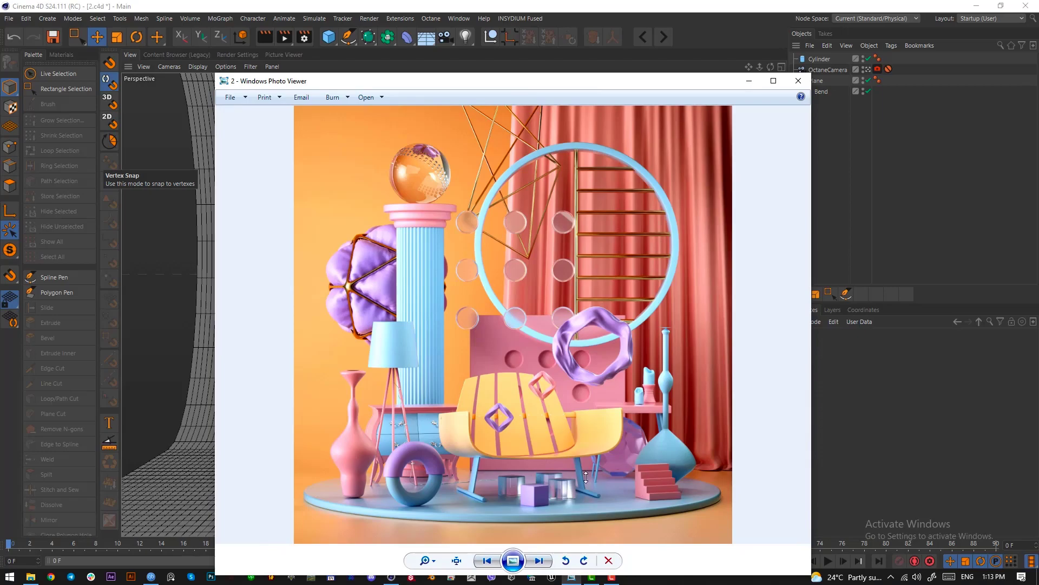
key("Print")
left_click_drag(469, 313, 627, 472)
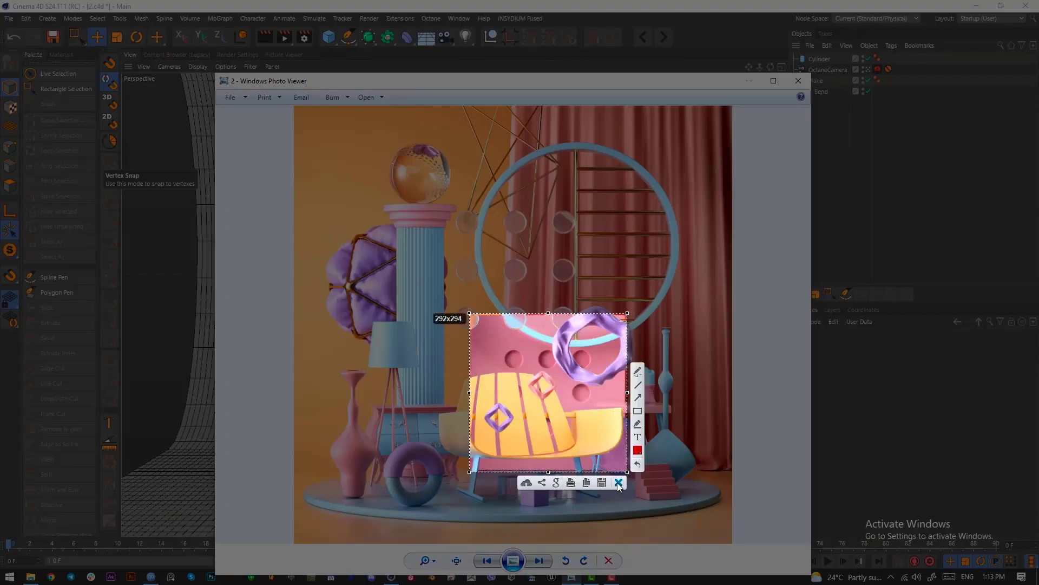
left_click(618, 483)
left_click(549, 59)
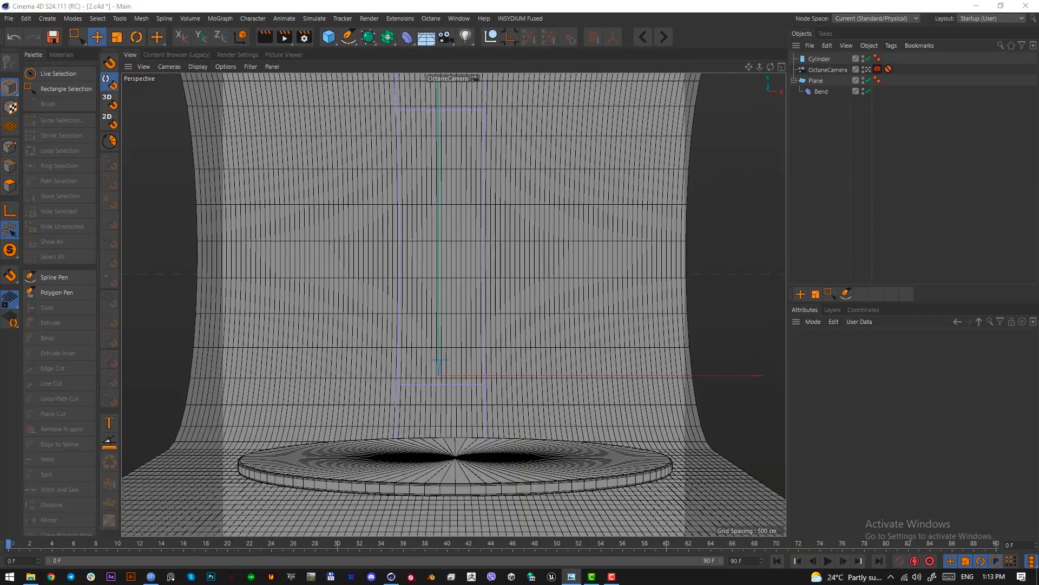
- Add a cube primitive in Cinema 4D and thin it along Z to about 19 cm in the top view
left_click(330, 41)
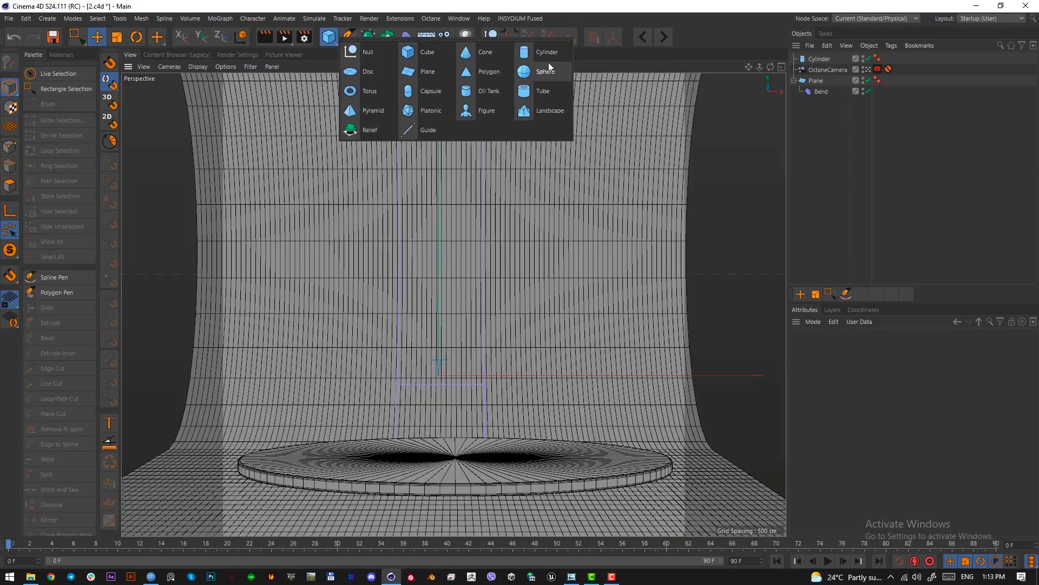
left_click(430, 54)
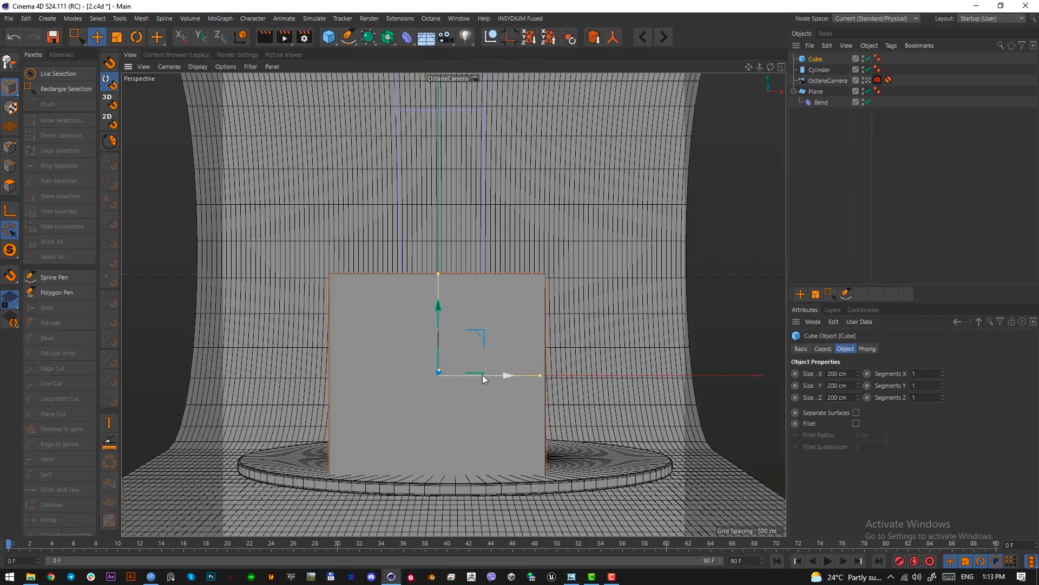
key("F2")
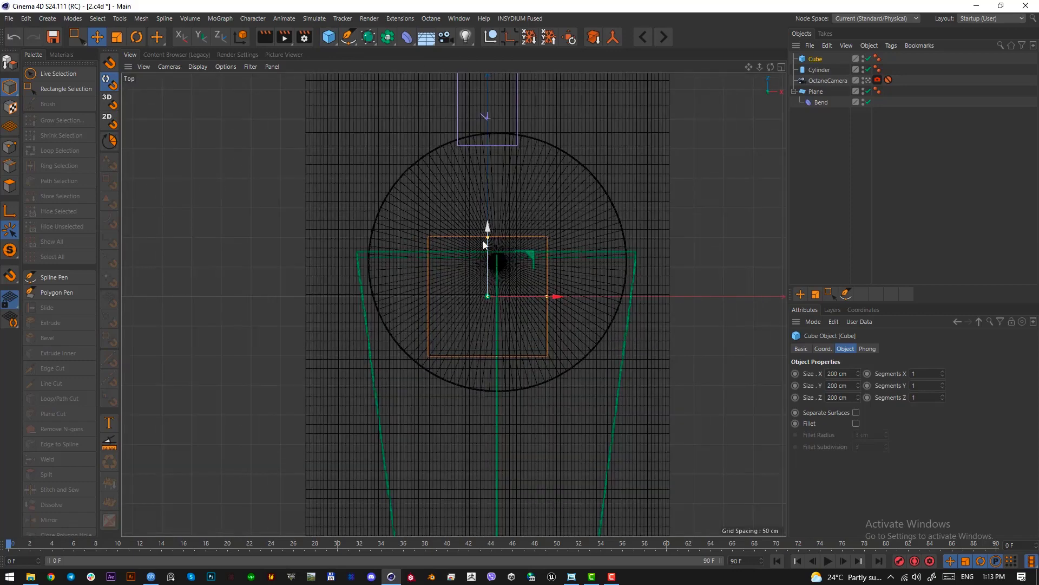
left_click_drag(488, 236, 488, 290)
- Move the thin cube back and to the right on the disc in the top view
scroll(486, 290, "up", 4)
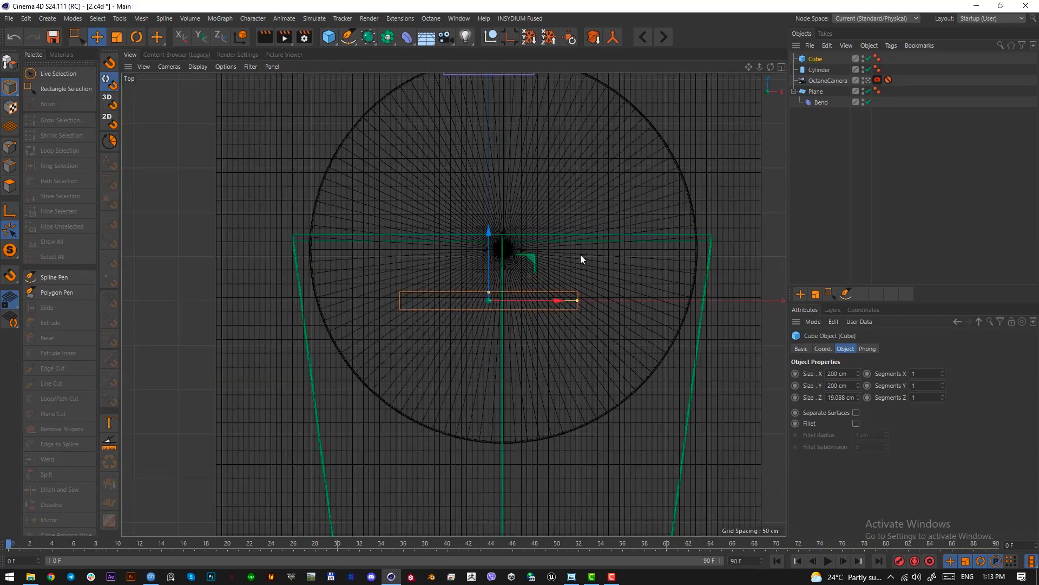
scroll(580, 255, "down", 1)
middle_click_drag(580, 255, 559, 346, "alt")
left_click_drag(559, 346, 632, 211)
scroll(528, 241, "up", 6)
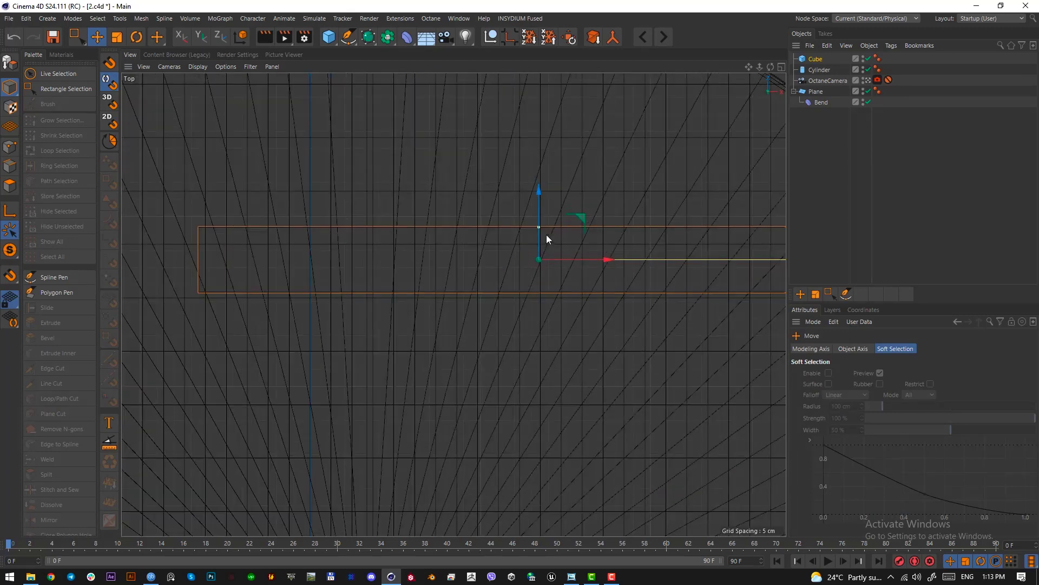
key("F1")
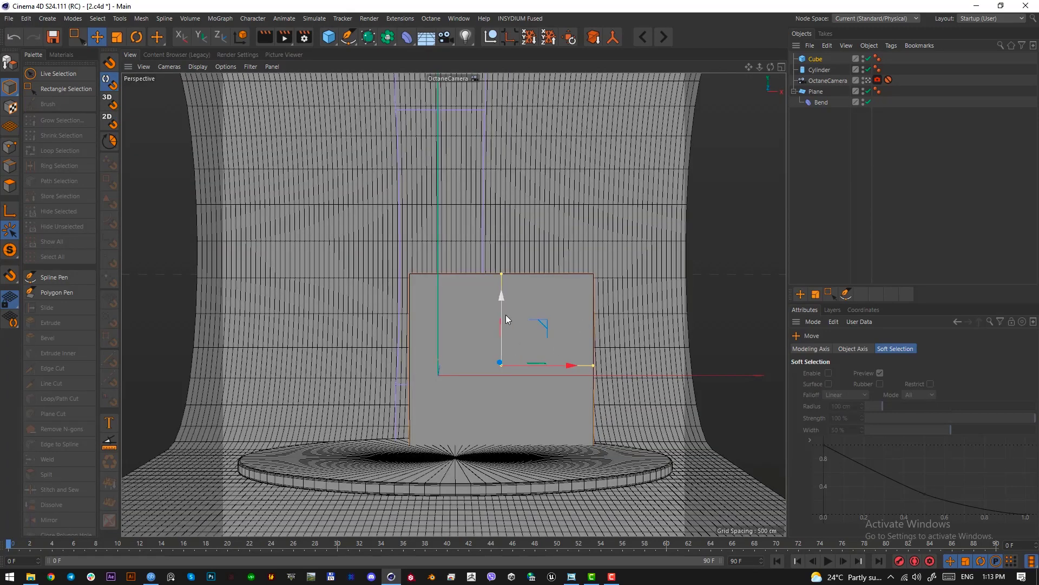
- Scale the thin cube down to about 186 cm wide and high, and adjust its height so it stands on the disc
key("t")
left_click_drag(593, 430, 575, 412)
left_click_drag(502, 313, 505, 303)
key("t")
left_click_drag(584, 424, 578, 419)
key("e")
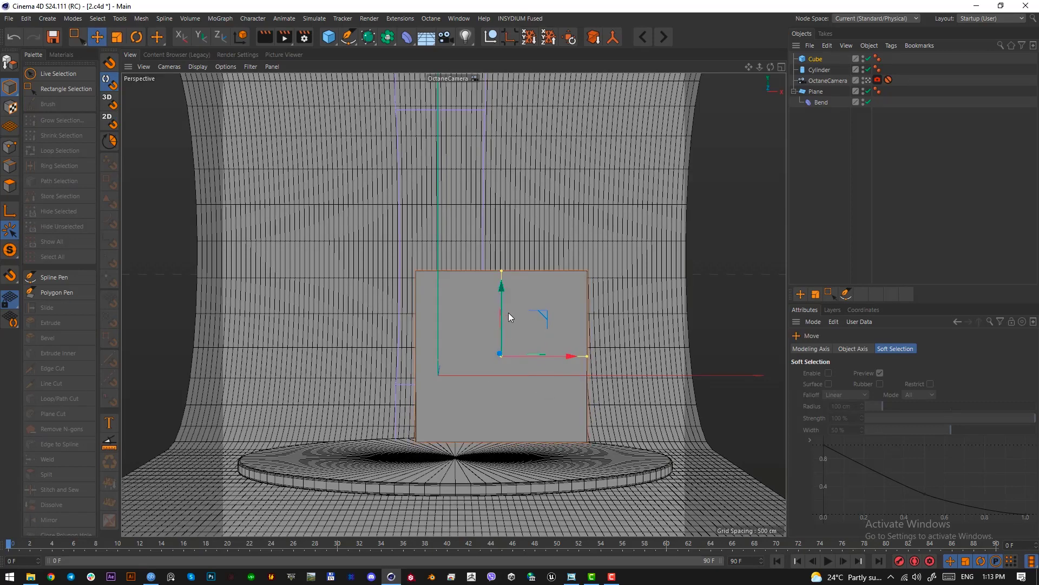
left_click_drag(508, 313, 508, 310)
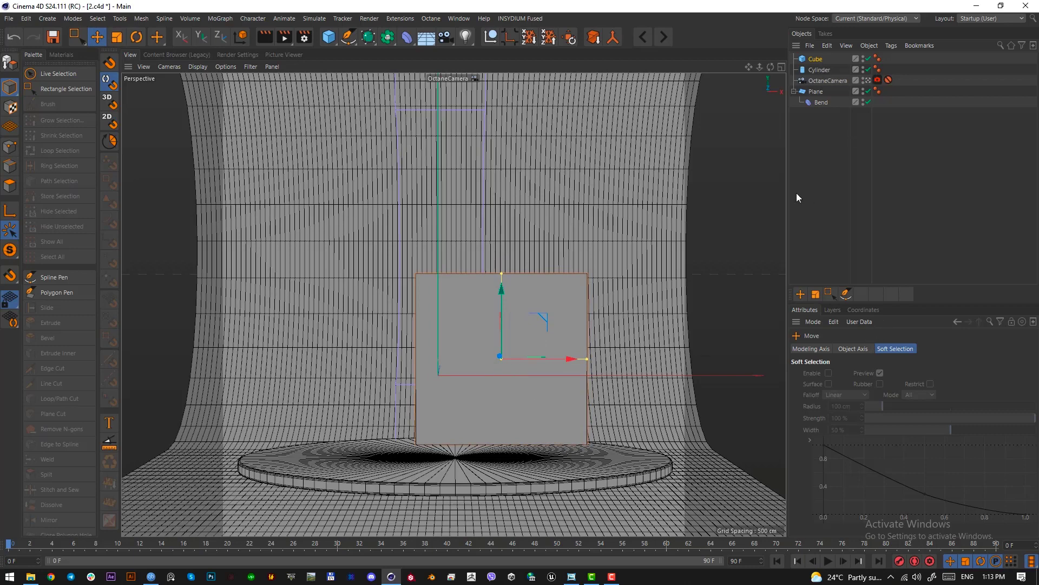
- Leave the camera view and round the thin panel's edges with a 1 cm fillet
left_click(815, 58)
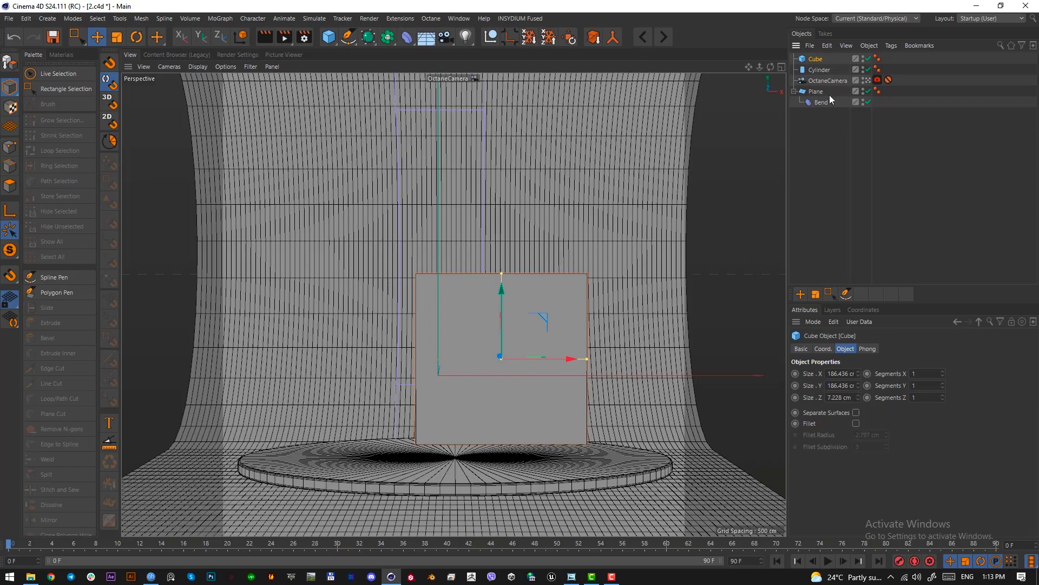
left_click(867, 80)
scroll(465, 444, "up", 5)
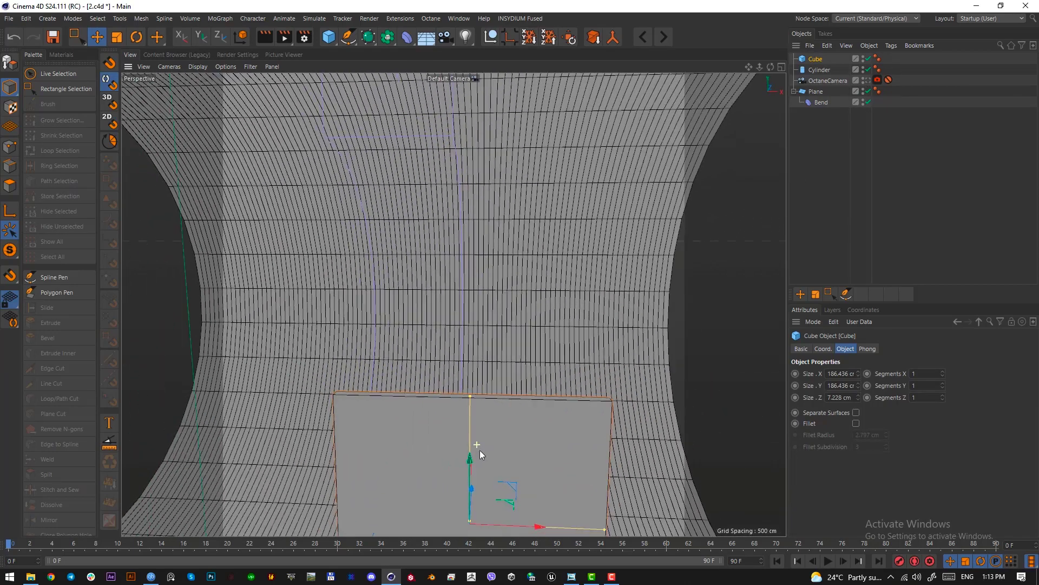
left_click_drag(520, 262, 563, 303, "alt")
left_click(856, 424)
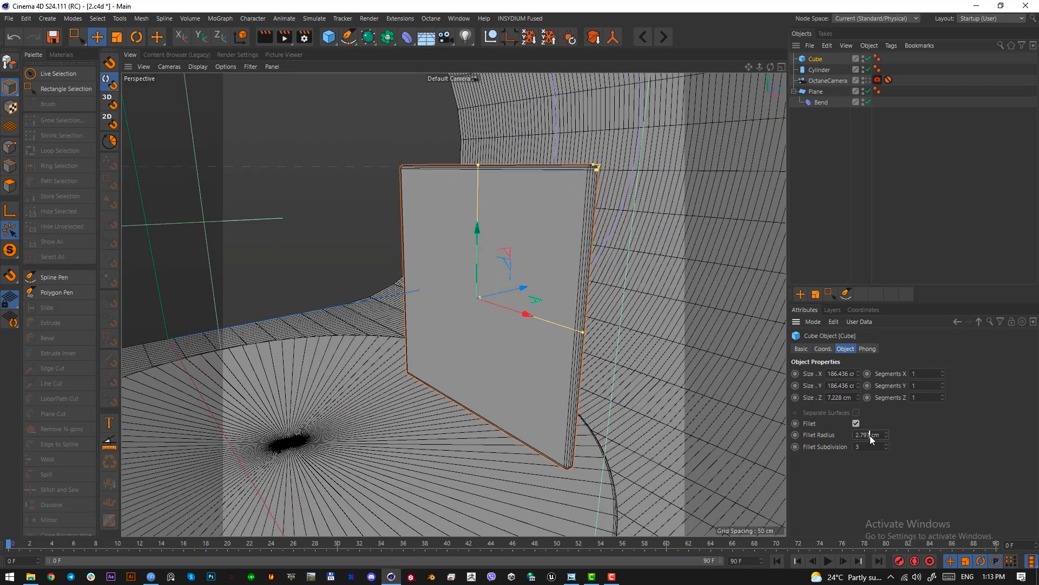
type("1")
key("Return")
left_click(649, 355)
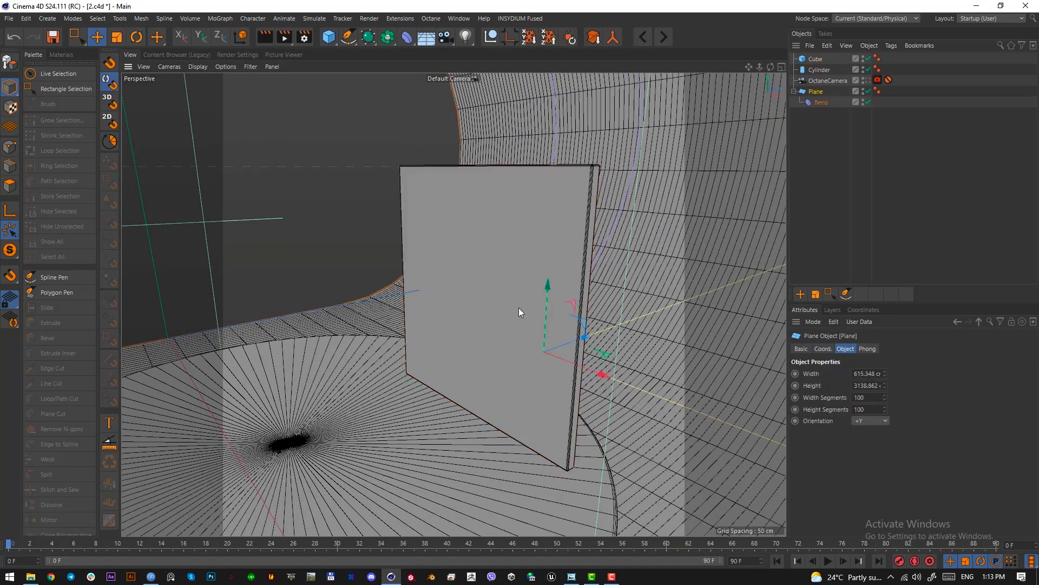
left_click_drag(519, 308, 522, 306, "alt")
left_click(522, 307)
left_click(925, 219)
left_click(559, 355)
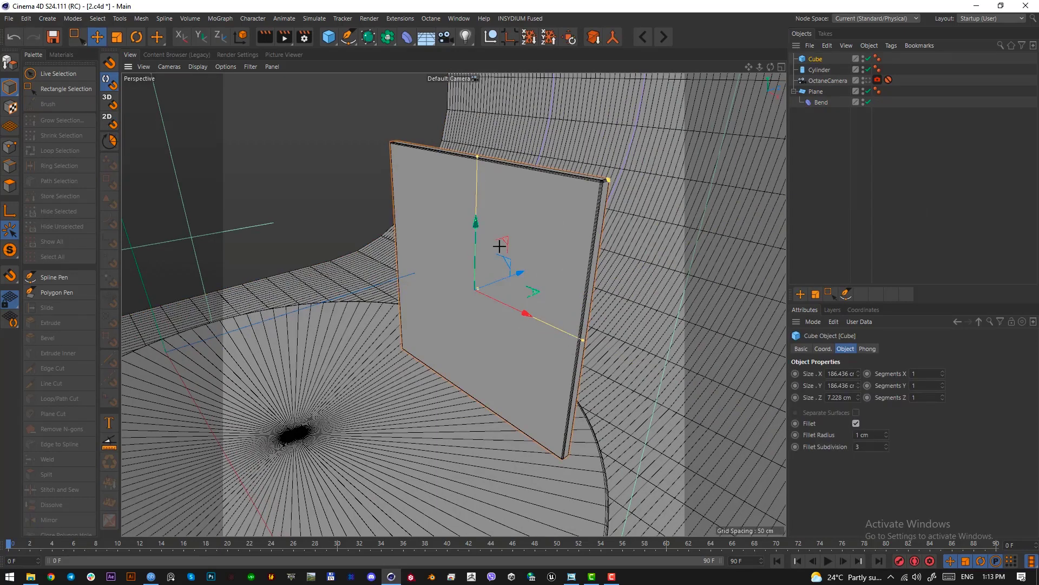
- Add a cylinder primitive with 1 height segment and orient it along the Z axis
left_click_drag(500, 226, 529, 251, "alt")
left_click(329, 37)
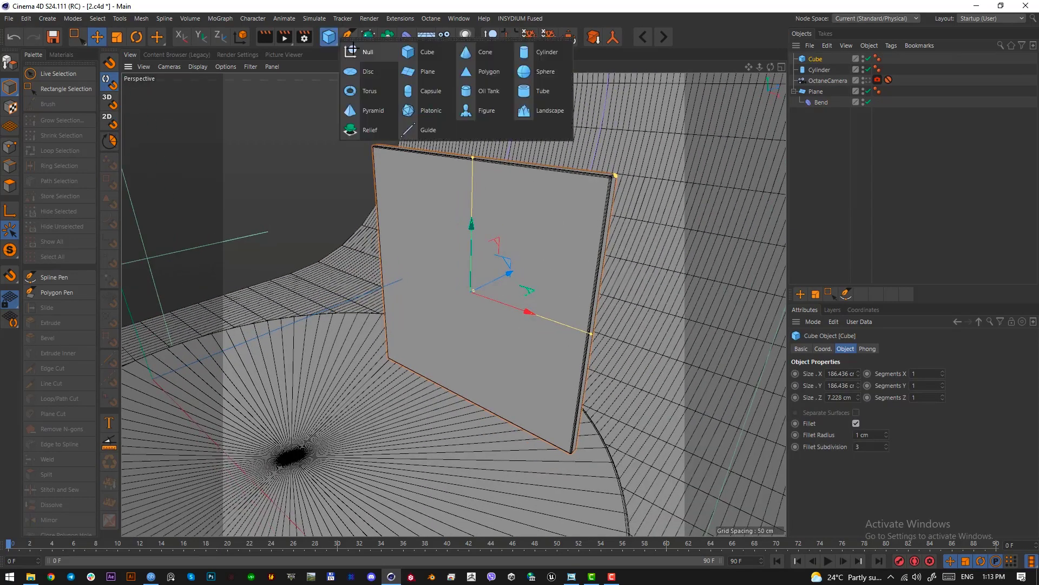
left_click(535, 52)
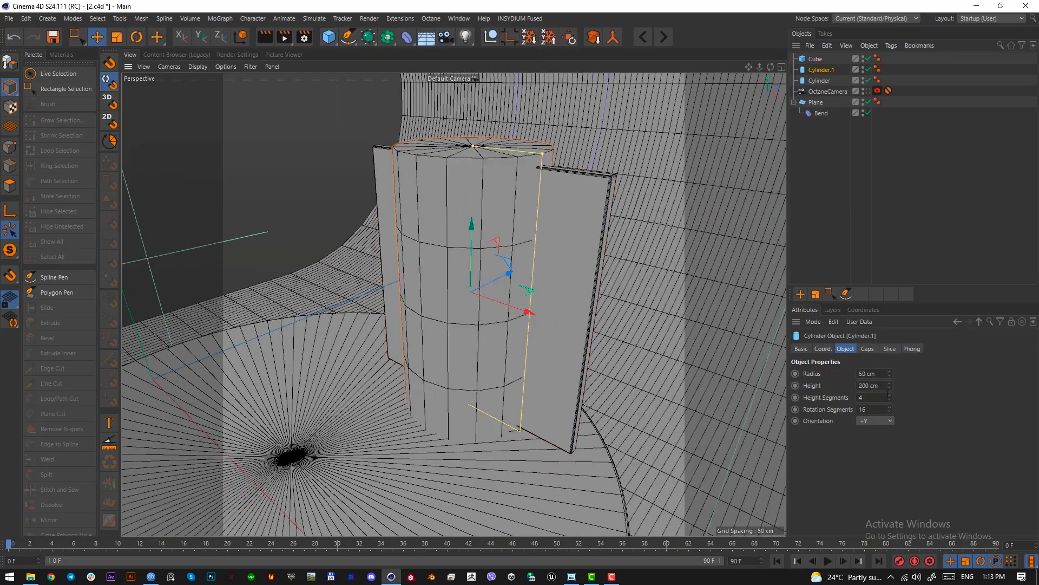
left_click_drag(889, 396, 889, 411)
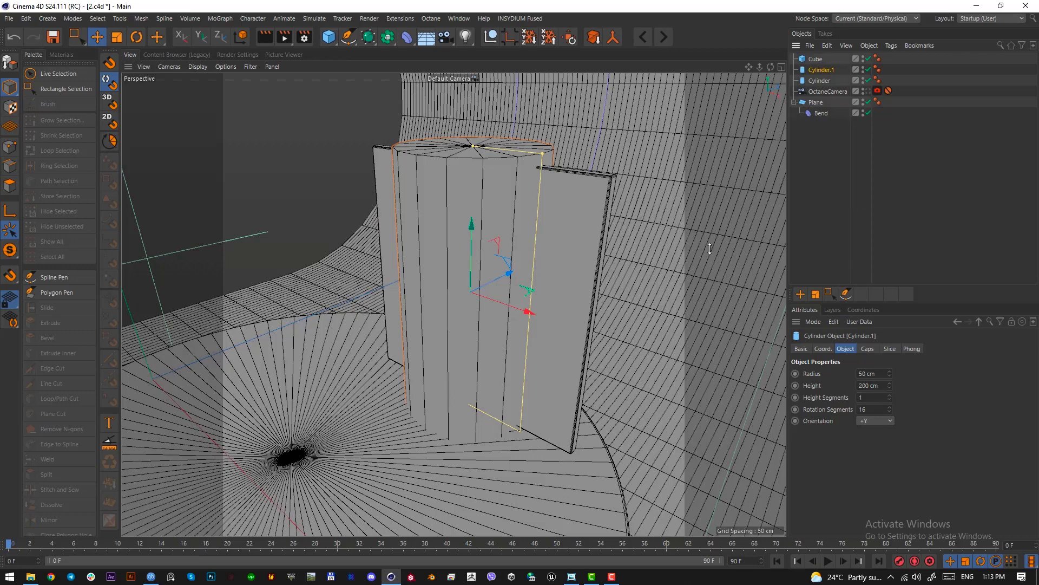
scroll(880, 422, "up", 2)
scroll(880, 422, "down", 3)
scroll(879, 421, "down", 1)
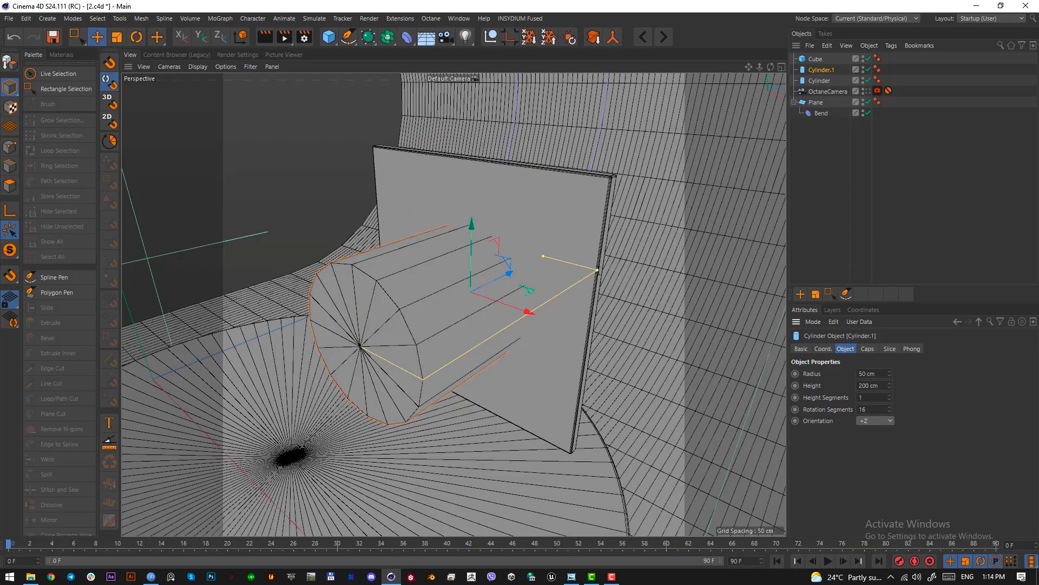
- Shrink the cylinder to about 11.4 cm radius and 10.1 cm height, and set its rotation segments to 50
left_click_drag(597, 270, 506, 277)
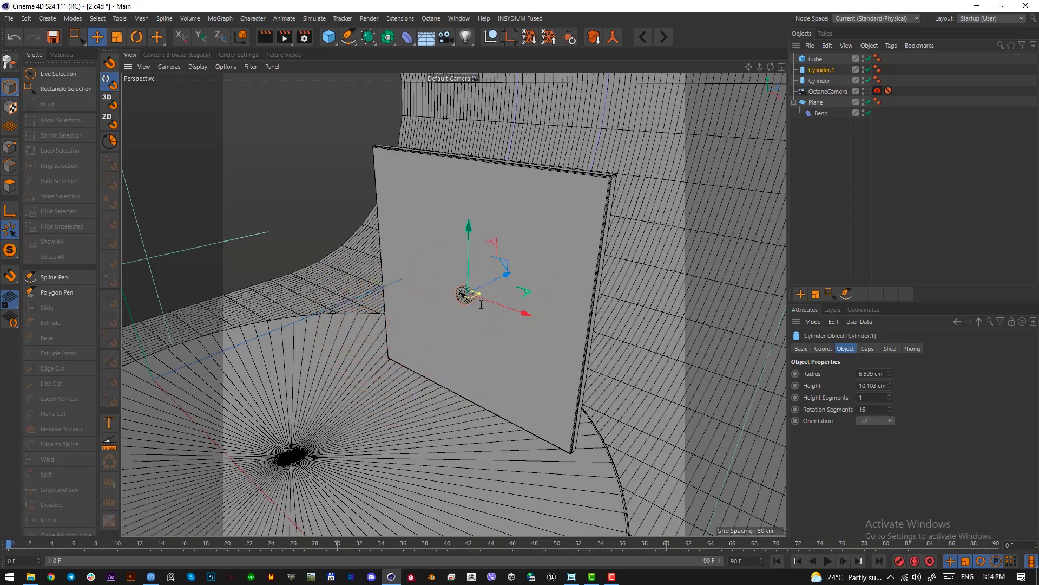
key("F4")
scroll(494, 328, "down", 5)
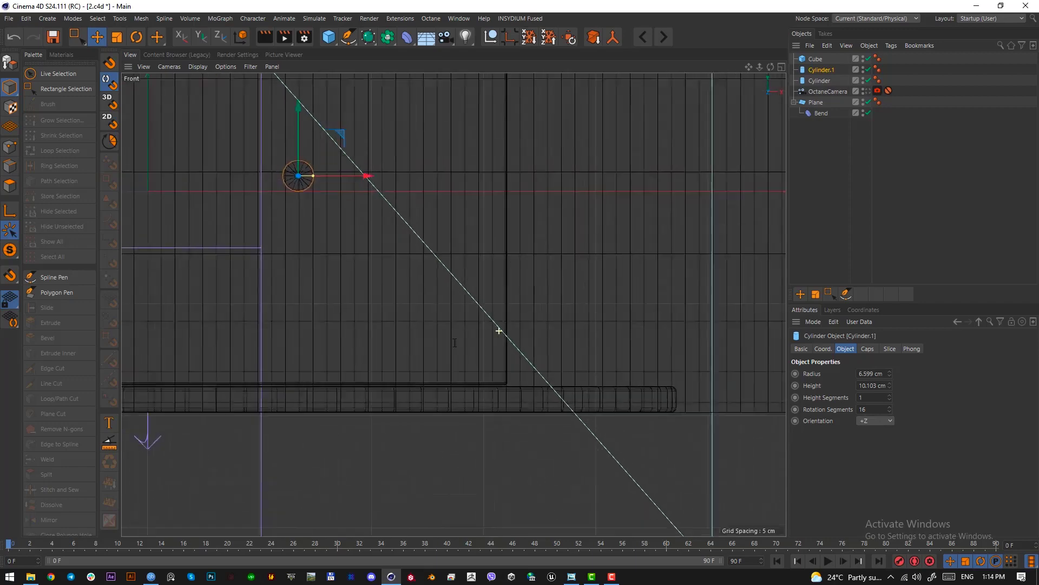
scroll(517, 287, "up", 4)
scroll(483, 290, "down", 1)
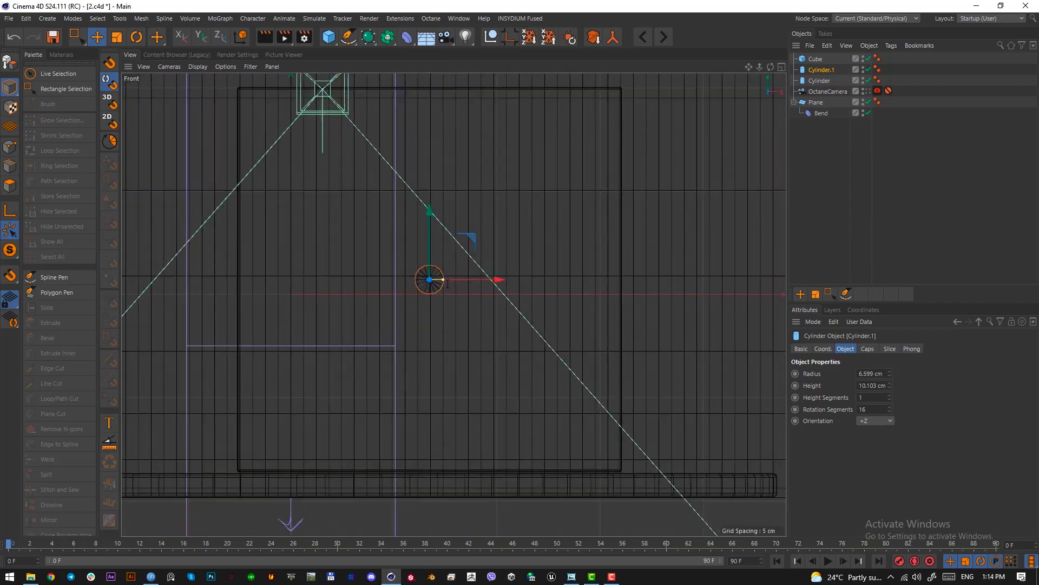
left_click_drag(442, 279, 453, 279)
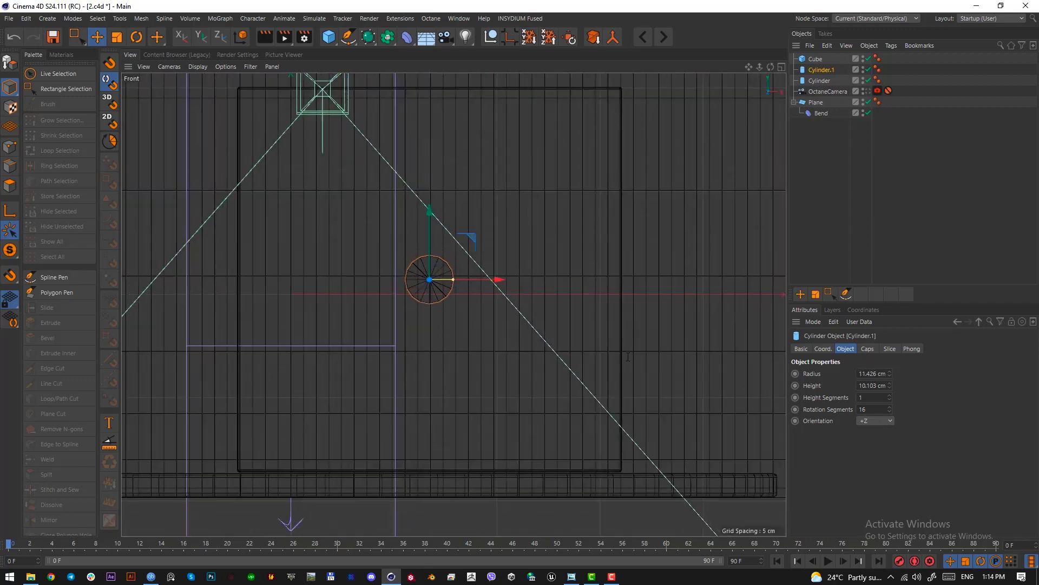
left_click(878, 411)
type("50")
key("Return")
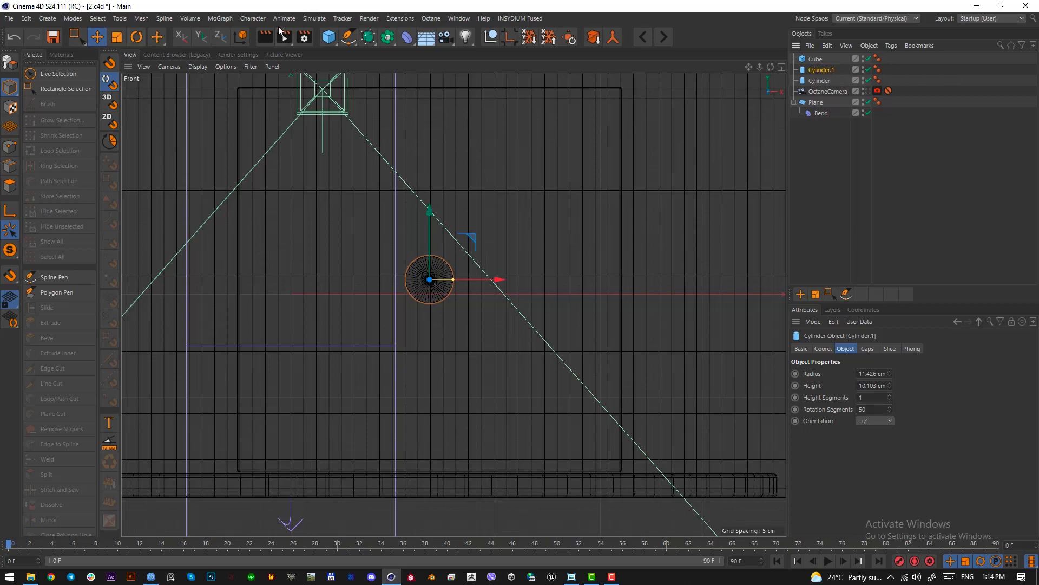
- Put the small cylinder inside a new MoGraph Cloner in Grid Array mode
left_click(233, 20)
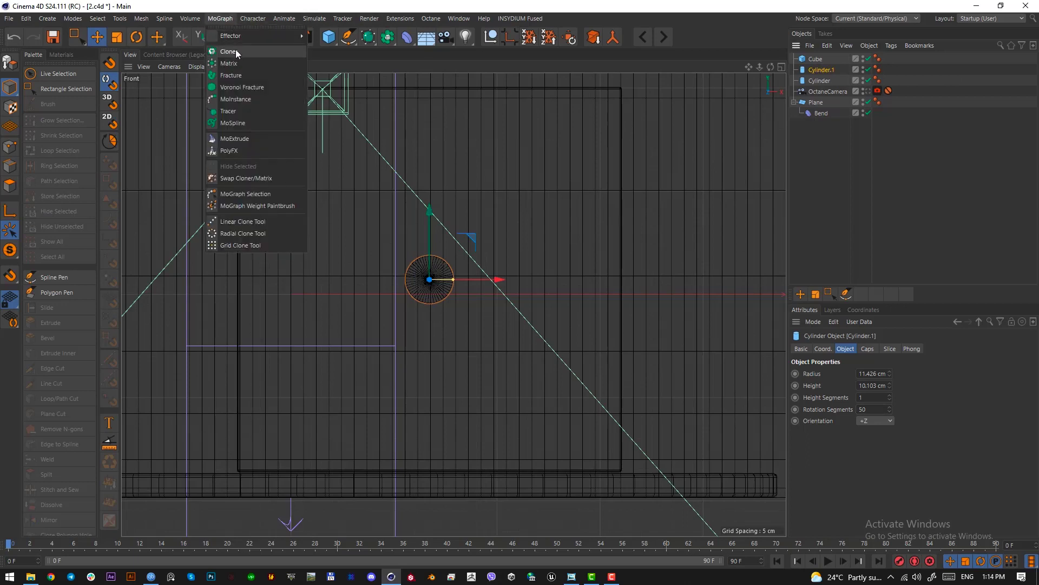
left_click(235, 50, "alt")
left_click(901, 373)
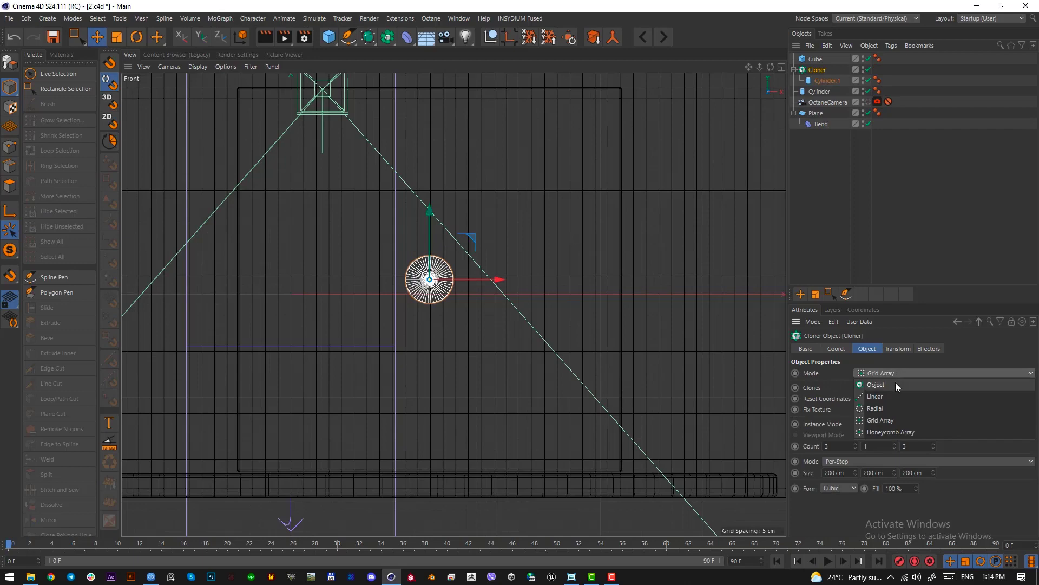
left_click(888, 420)
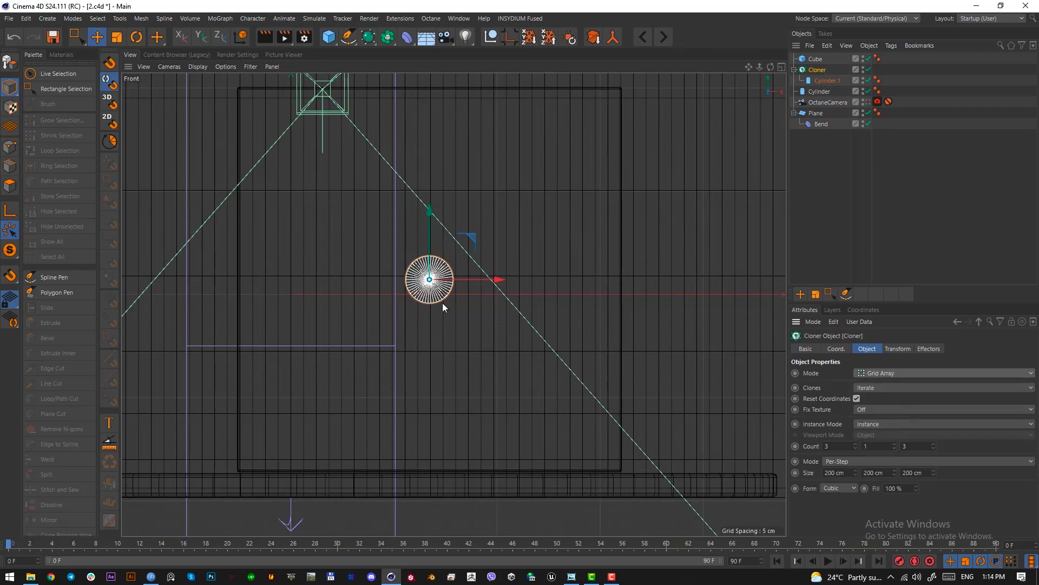
- Set the cloner's per-step size to 30 cm on all three axes
key("F1")
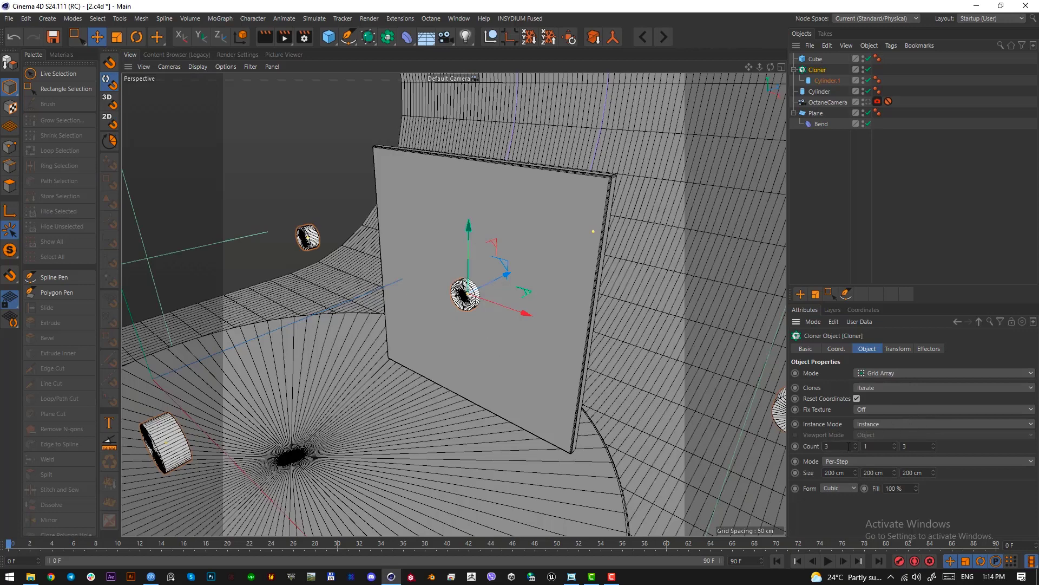
left_click(843, 473)
type("30")
key("Tab")
type("30")
key("Tab")
type("30")
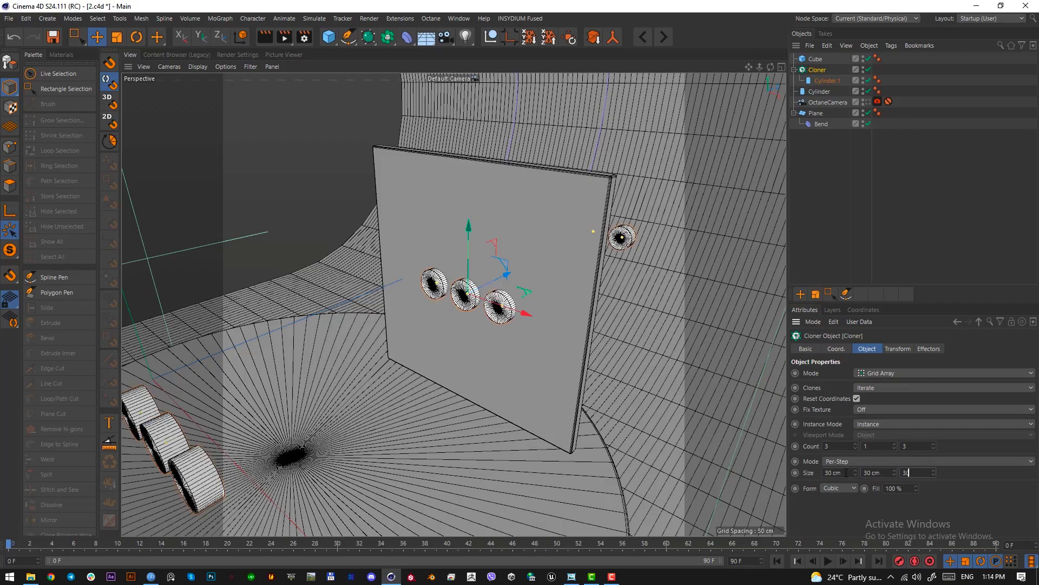
key("Return")
- Set the clone count to 3 by 3 by 1 and shift the grid slightly forward through the panel's front face
left_click_drag(442, 329, 376, 281, "alt")
left_click(848, 447)
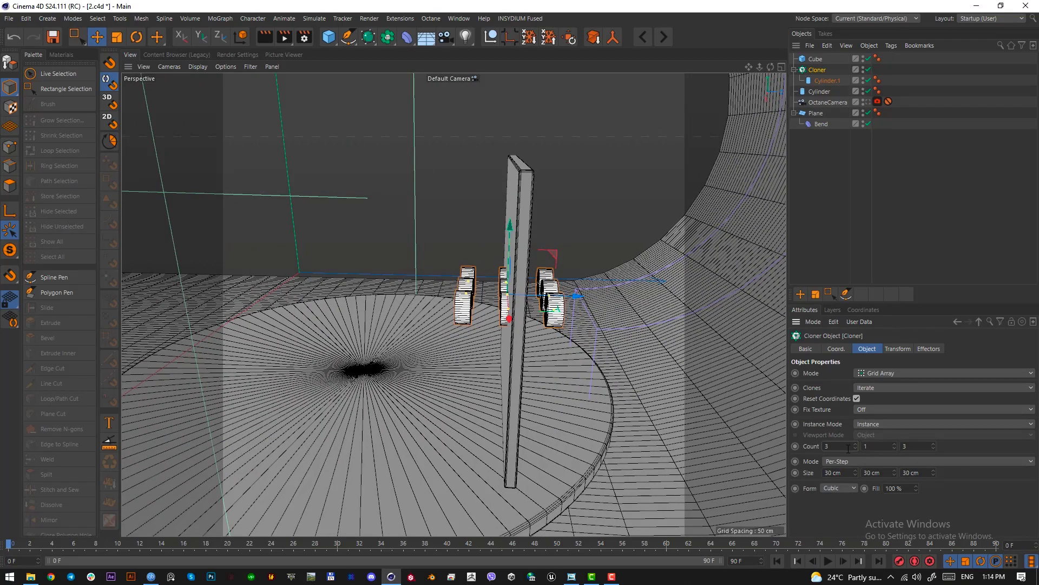
type("3")
key("Return")
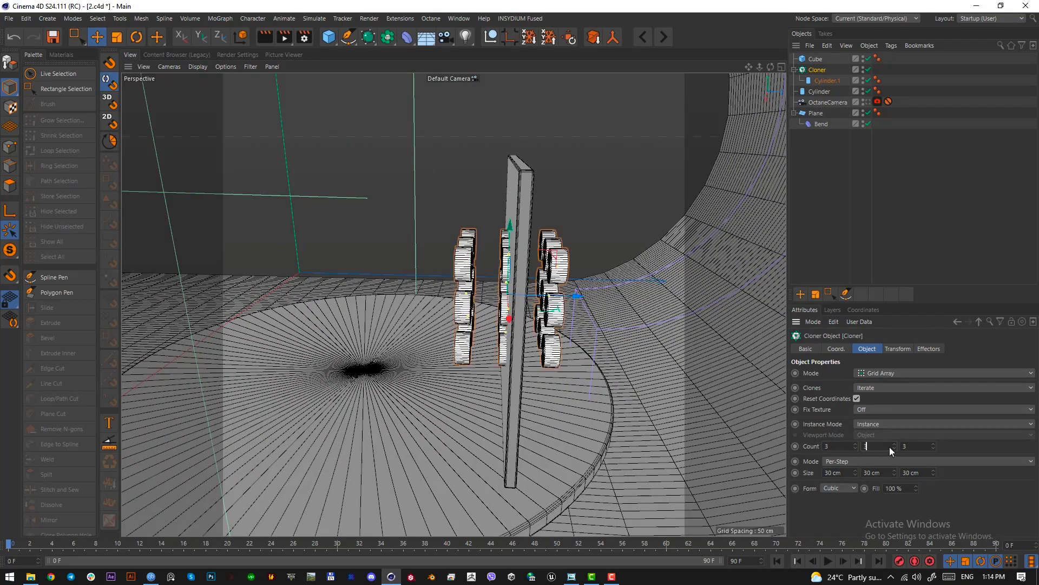
type("1")
key("Return")
left_click_drag(512, 332, 611, 314, "alt")
left_click_drag(481, 292, 477, 291)
left_click_drag(483, 299, 454, 289)
right_click_drag(454, 290, 469, 289, "alt")
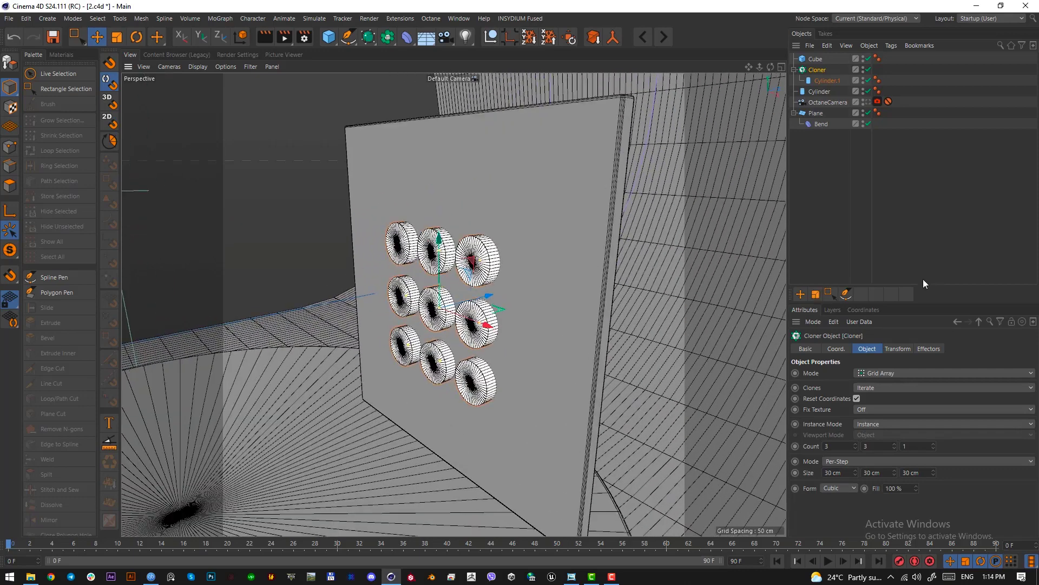
- Enable the cap fillet on the cloned cylinder with a radius of 1 cm
left_click(820, 82)
left_click(870, 349)
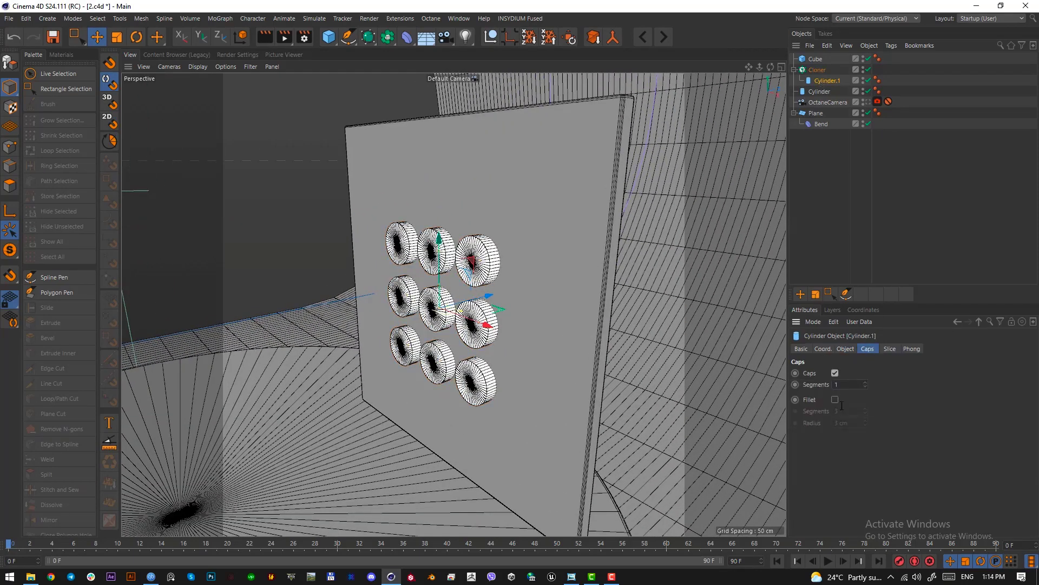
left_click(836, 400)
double_click(857, 419)
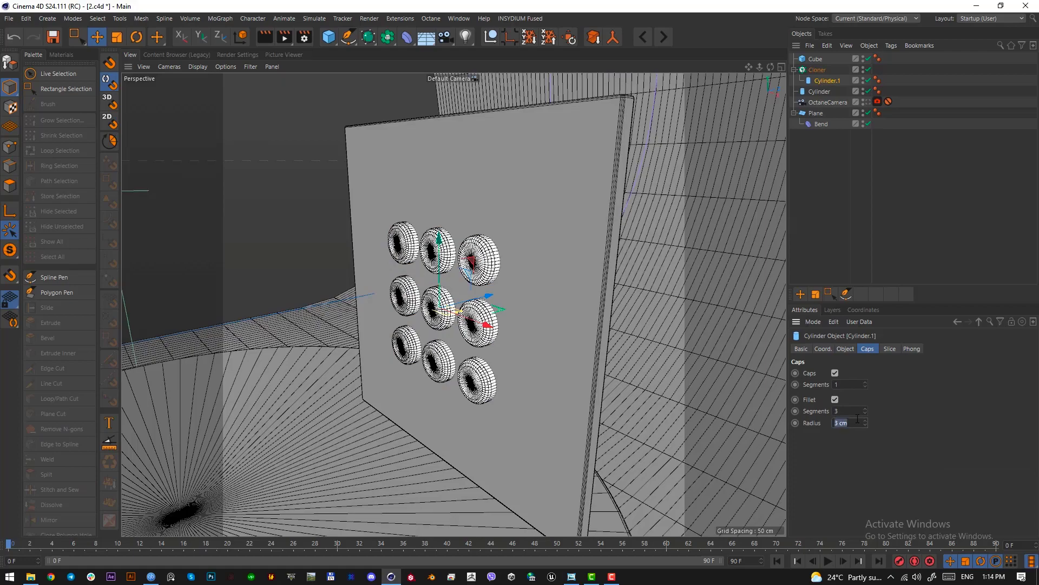
type("1")
key("Return")
left_click(663, 373)
- Add a Boole object for cutting the round holes into the panel
left_click(467, 345)
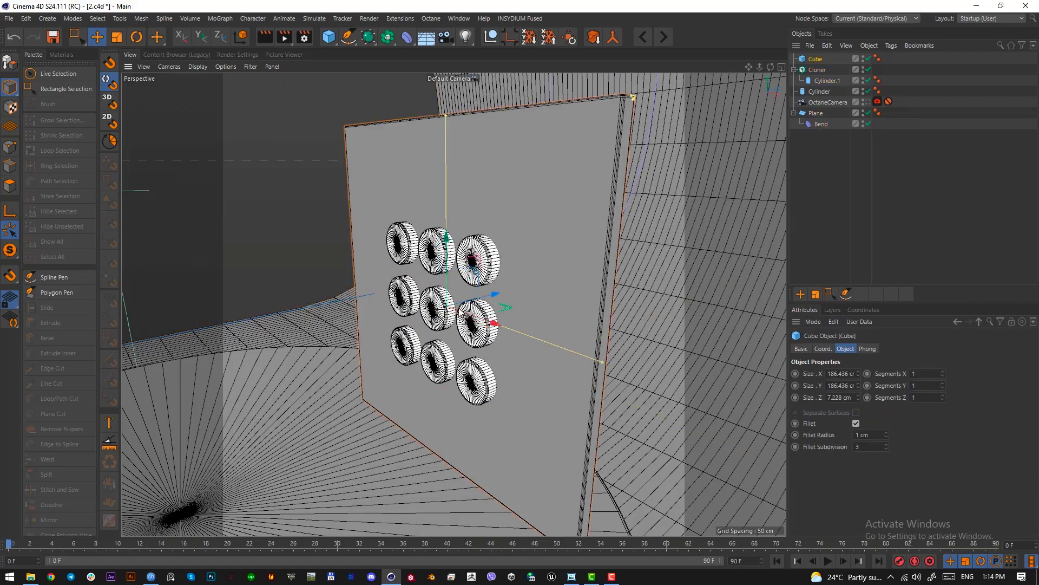
mouse_move(456, 308)
left_mouse_down("alt")
mouse_move(359, 307)
mouse_move(466, 306)
left_mouse_up("alt")
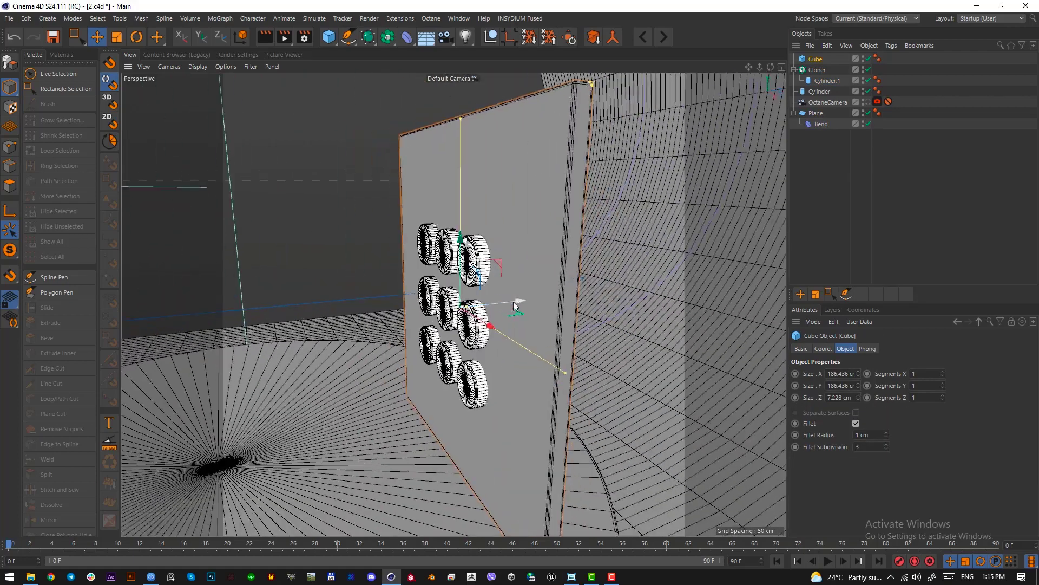
left_click(959, 158)
left_click(815, 59)
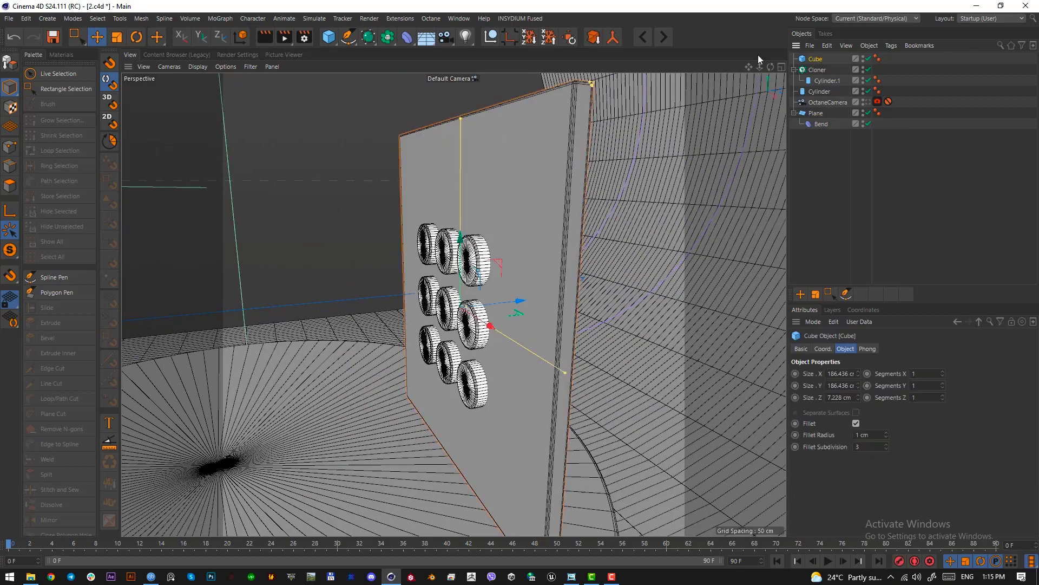
left_click(384, 40)
left_click(582, 71)
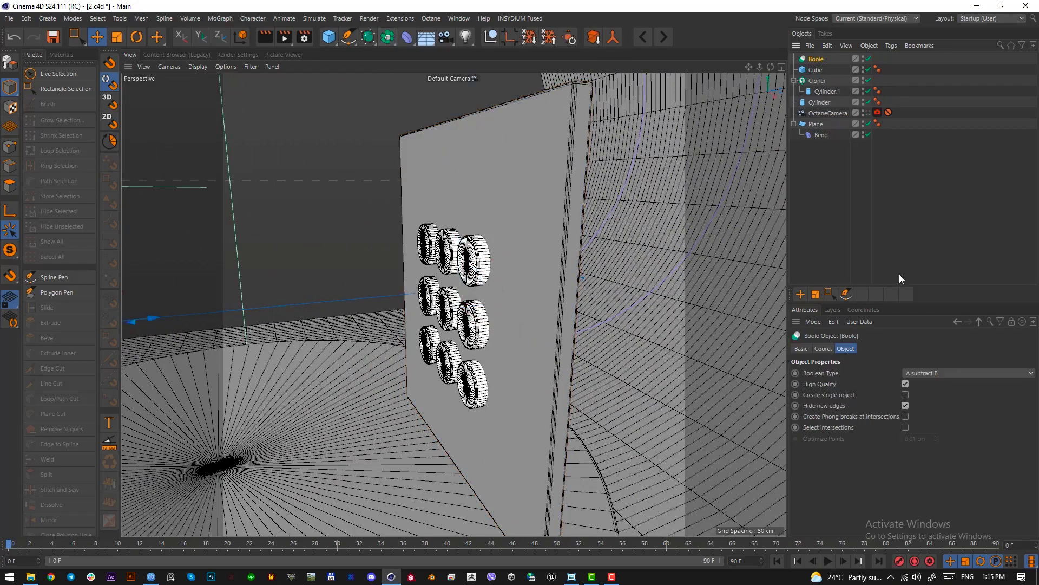
- Nest the cloner and the panel cube under the Boole, with the cube placed above the cloner
left_click(816, 81)
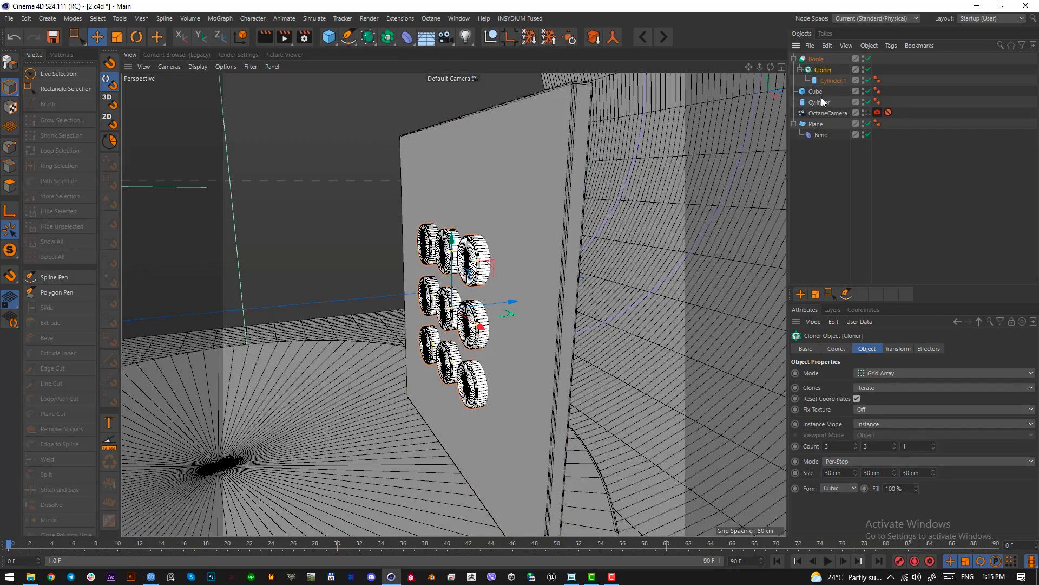
left_click(817, 91)
left_click_drag(813, 91, 818, 67)
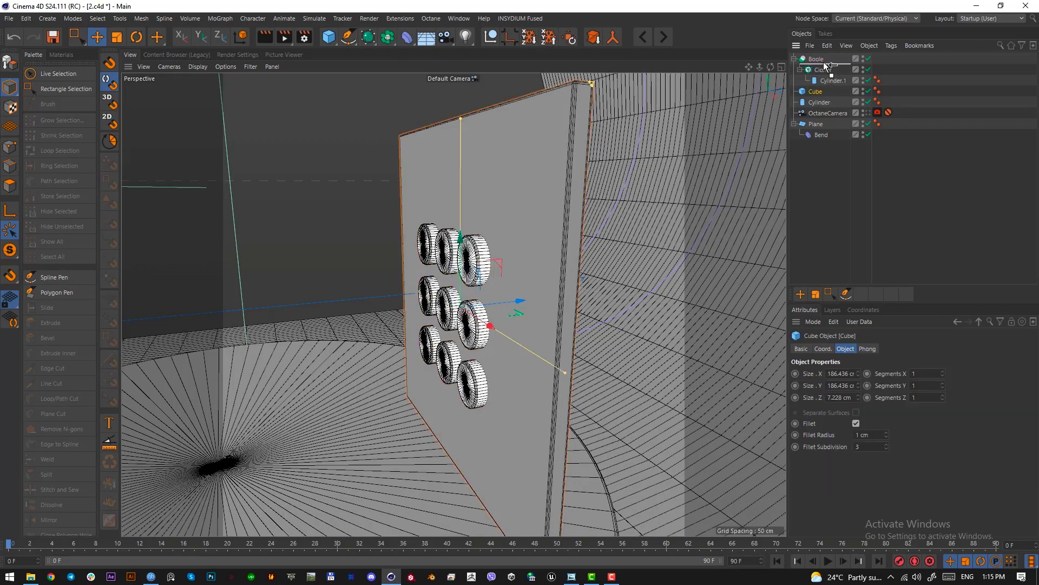
- Widen the cloner's per-step size to 40 cm on all three axes
left_click_drag(562, 271, 495, 274, "alt")
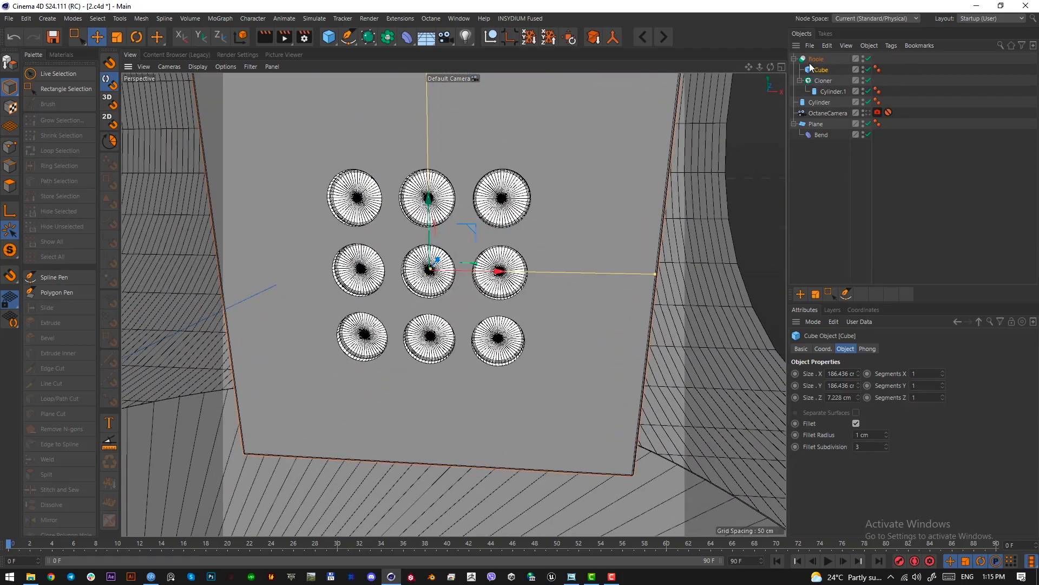
left_click(820, 80)
left_click(844, 474)
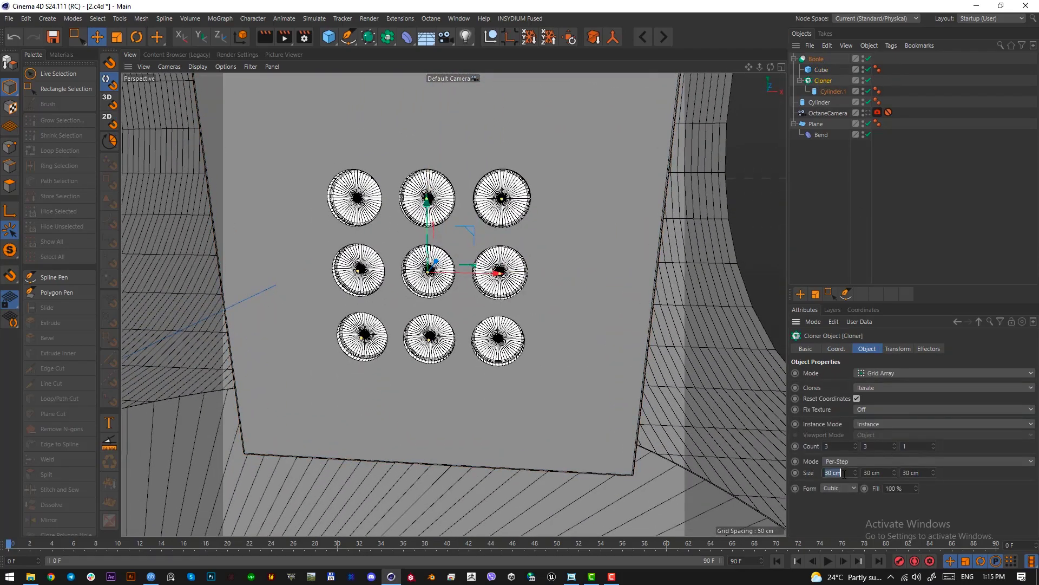
type("40")
key("Tab")
key("Tab")
type("40")
key("Return")
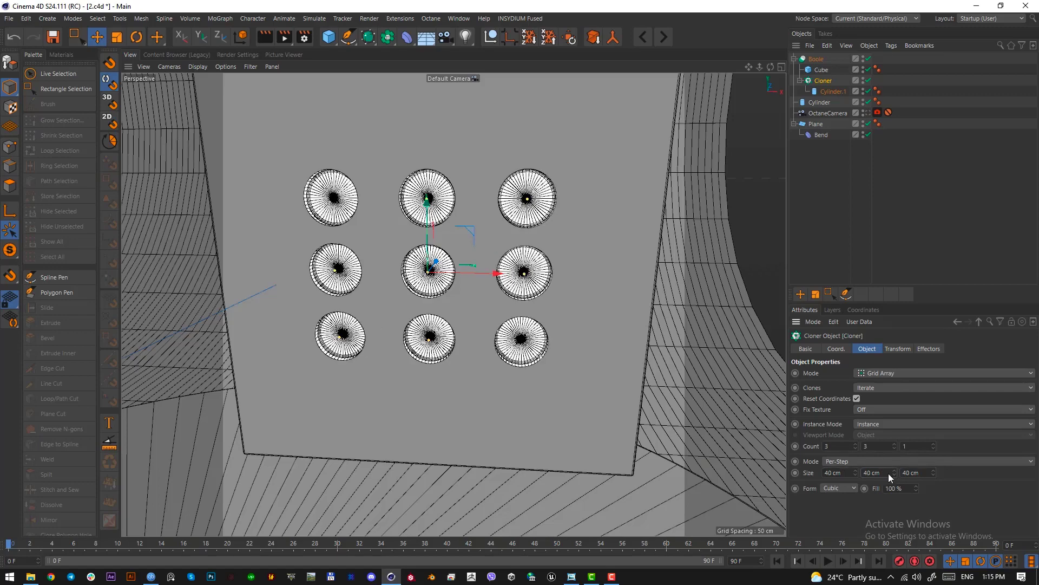
- Scale the hole cloner down slightly and lower it a little on the panel, judging the layout through the OctaneCamera
key("F4")
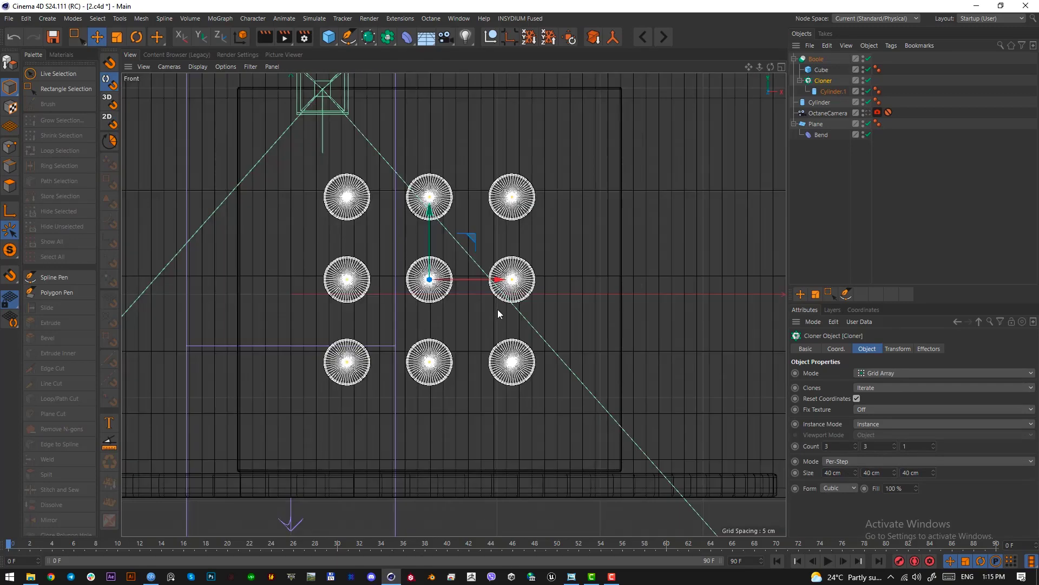
scroll(498, 314, "down", 3)
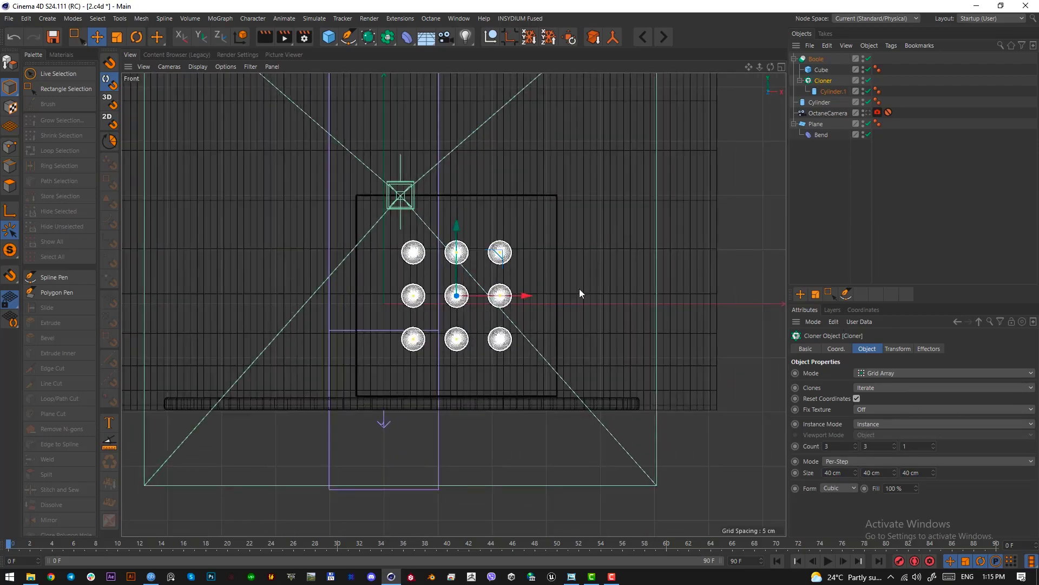
key("F1")
scroll(563, 321, "up", 2)
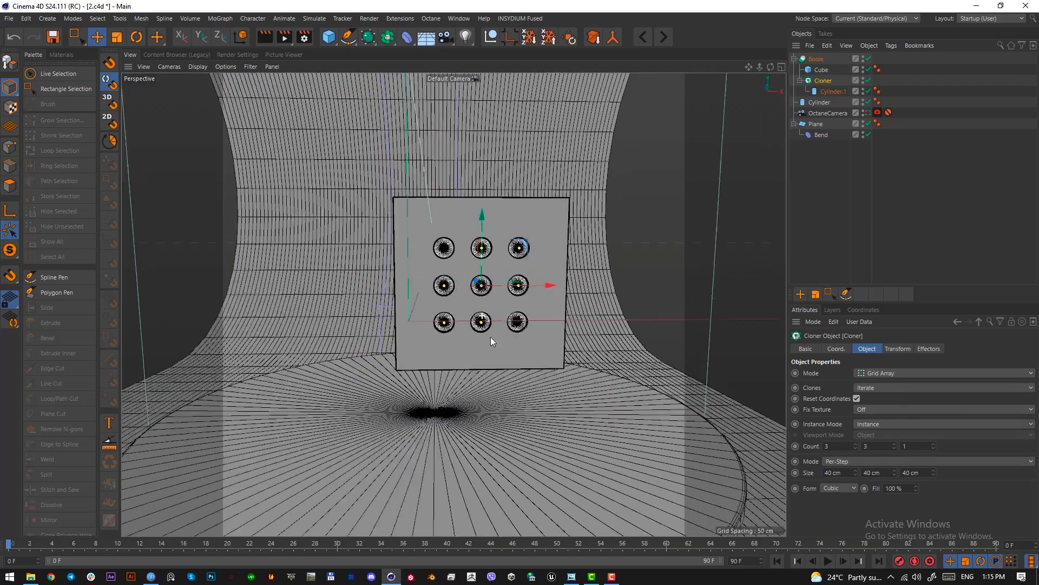
left_click(866, 113)
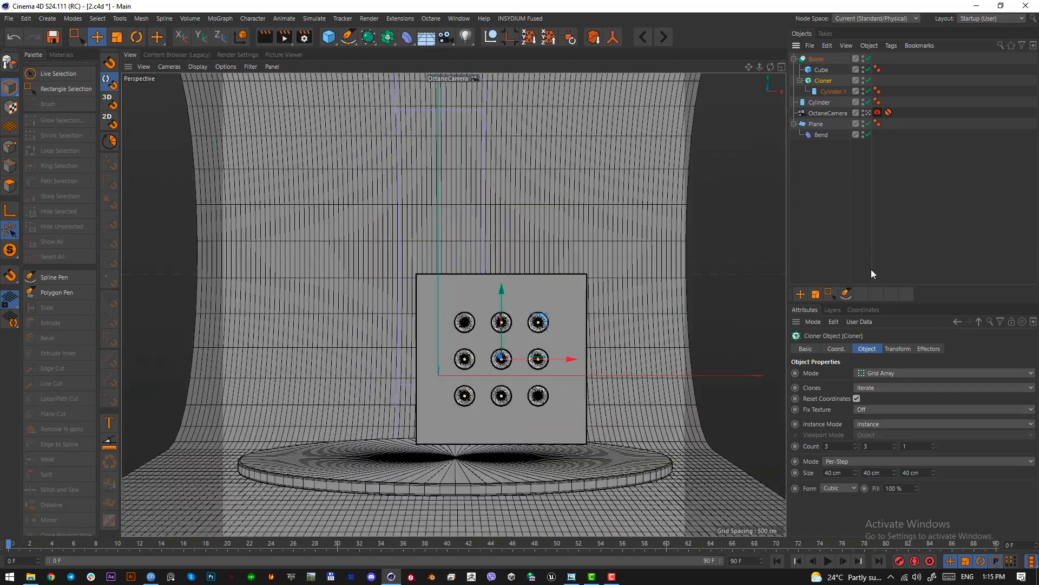
left_click(816, 59)
key("t")
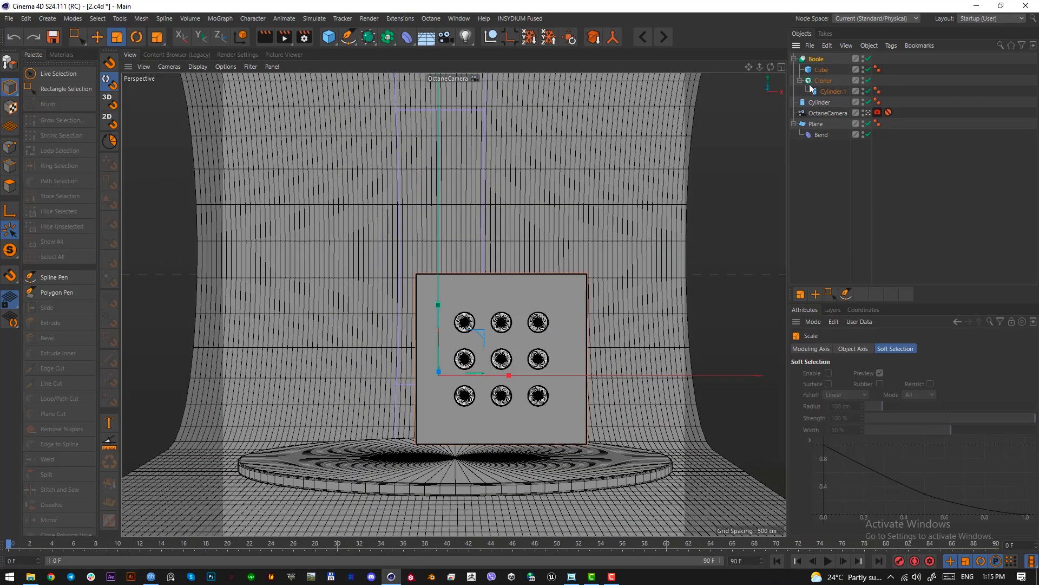
left_click(812, 83)
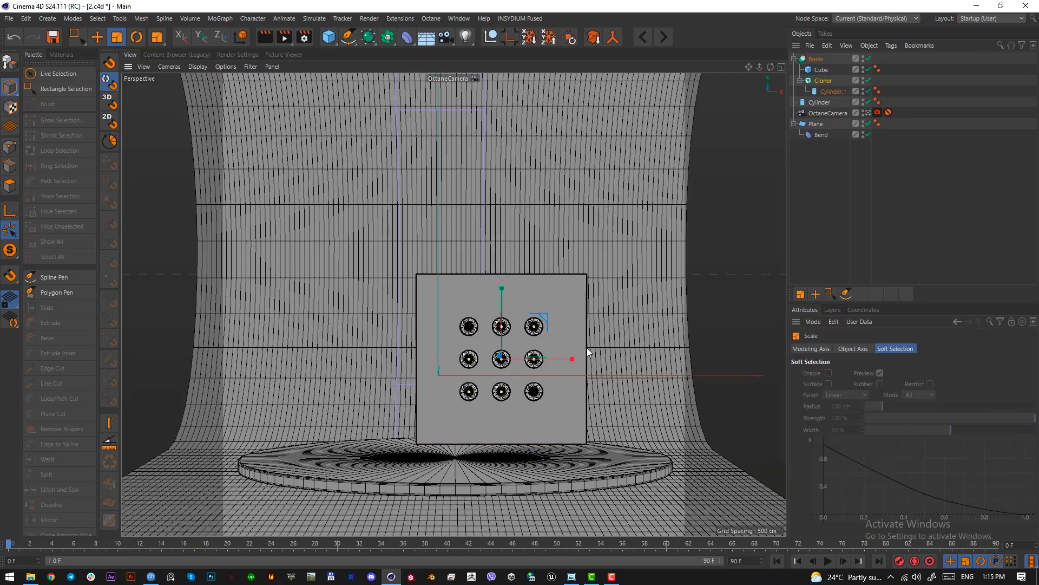
key("e")
left_click_drag(503, 306, 504, 308)
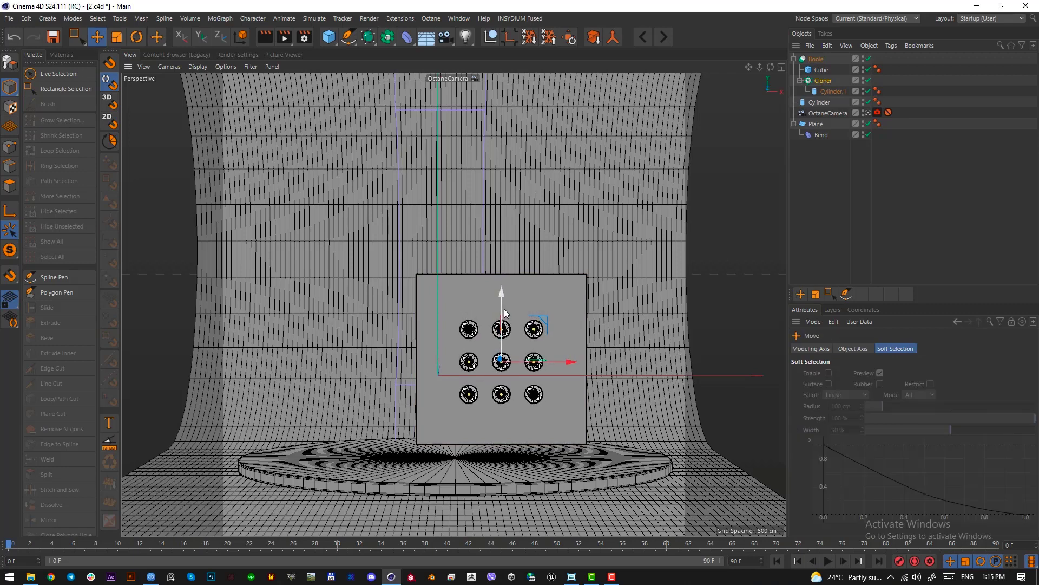
- Enable Create single object on the Boole and convert it to an editable mesh
left_click(818, 59)
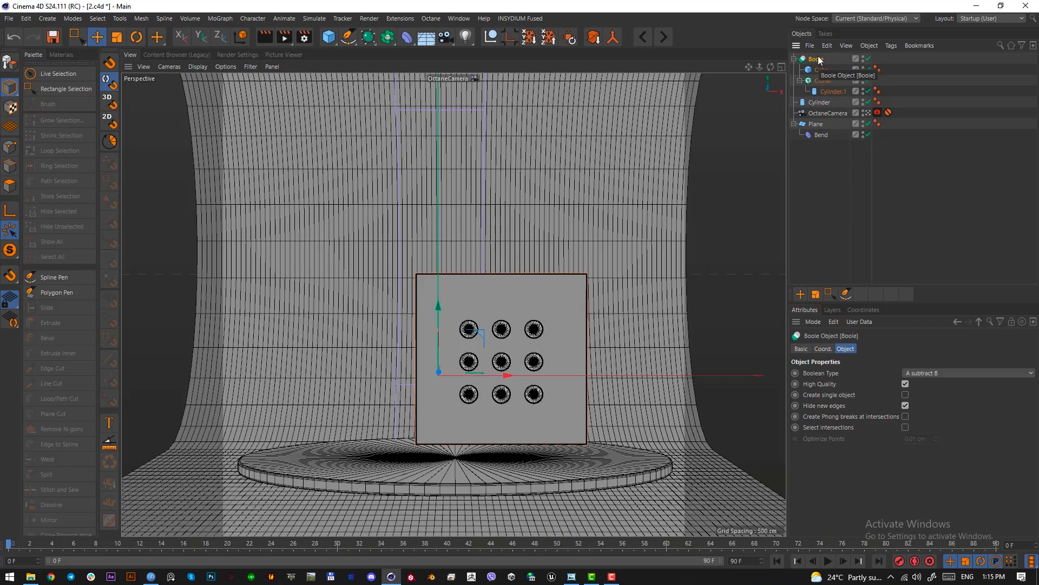
left_click(905, 395)
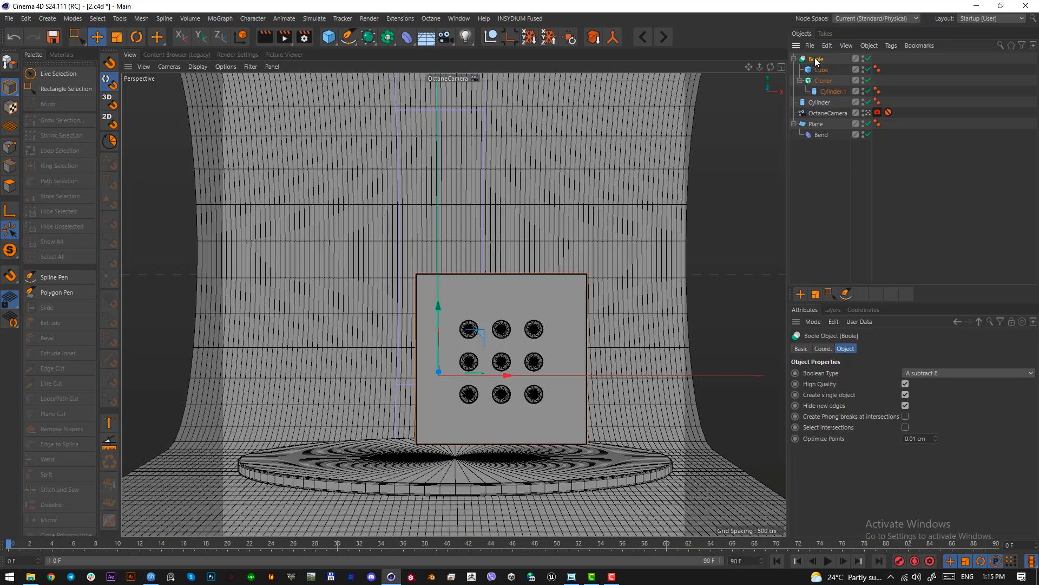
key("c")
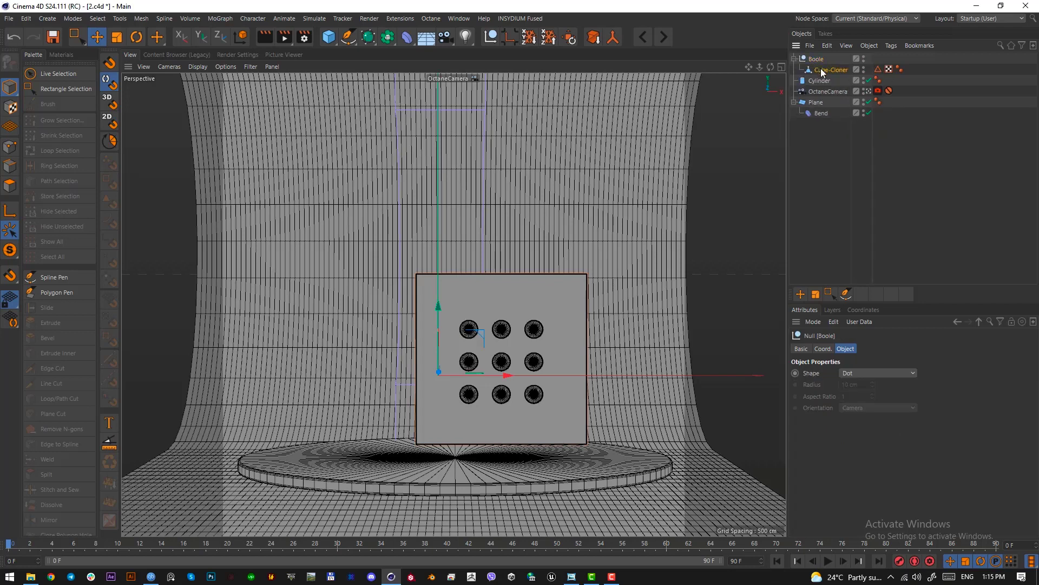
- Move the Cube-Cloner mesh out of the Boole null and delete the empty null
left_click_drag(822, 72, 848, 73)
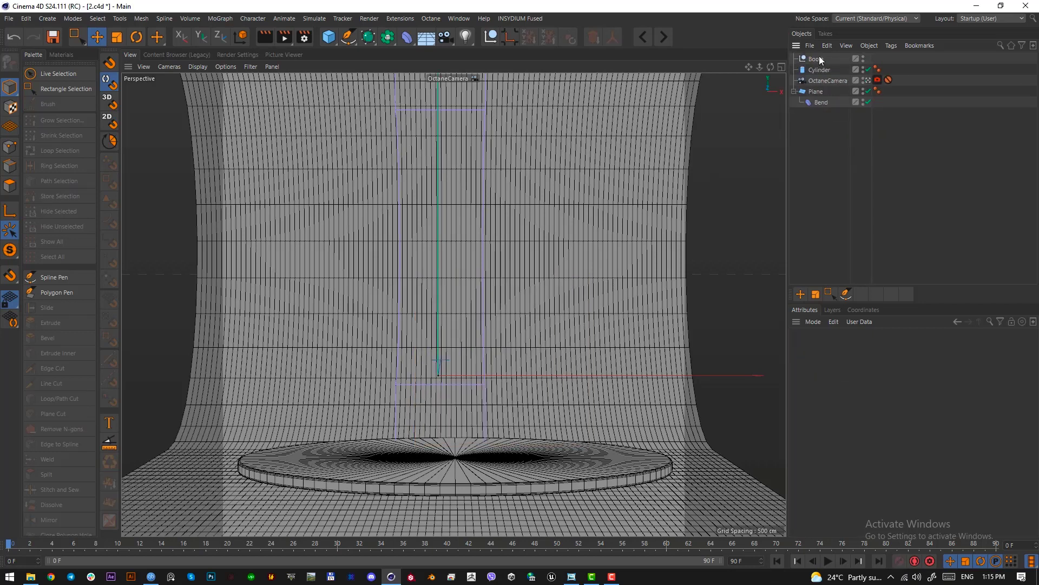
left_click(817, 70)
key("Delete")
left_click(818, 57)
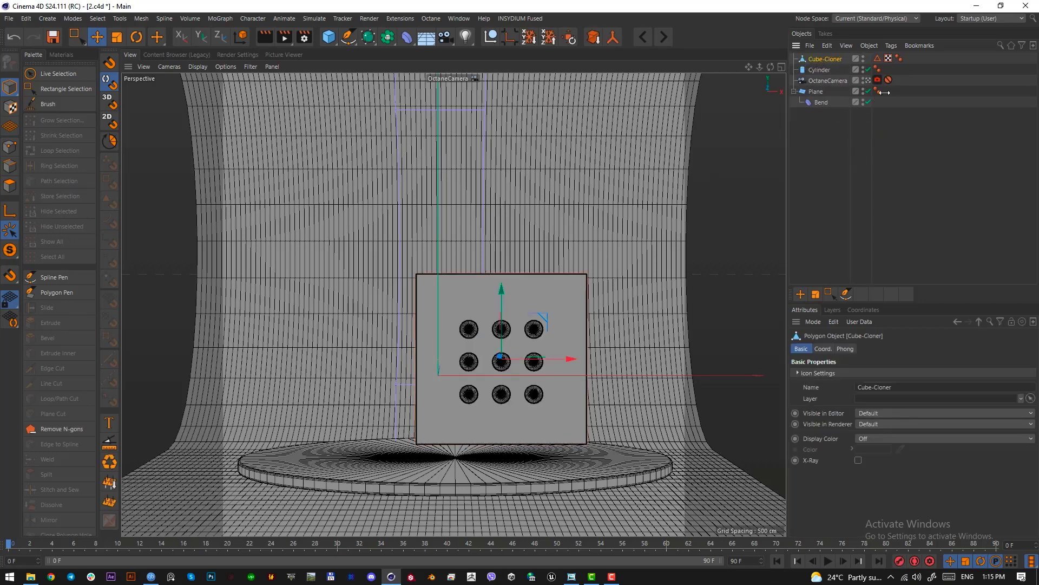
- Leave the OctaneCamera view and switch the panel mesh to edge mode with the holes in close view
left_click(868, 80)
left_click_drag(489, 289, 511, 349, "alt")
right_click_drag(510, 292, 577, 274, "alt")
left_click_drag(577, 275, 506, 289, "alt")
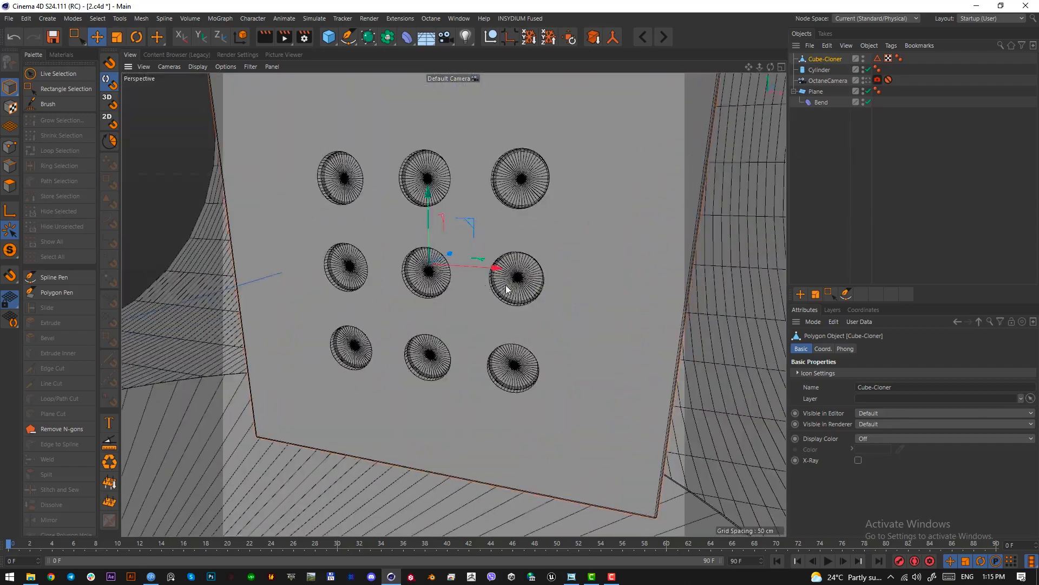
right_click_drag(506, 289, 556, 290, "alt")
left_click_drag(556, 290, 495, 317, "alt")
right_click_drag(495, 317, 519, 328, "alt")
left_click_drag(518, 328, 500, 327, "alt")
left_click(10, 165)
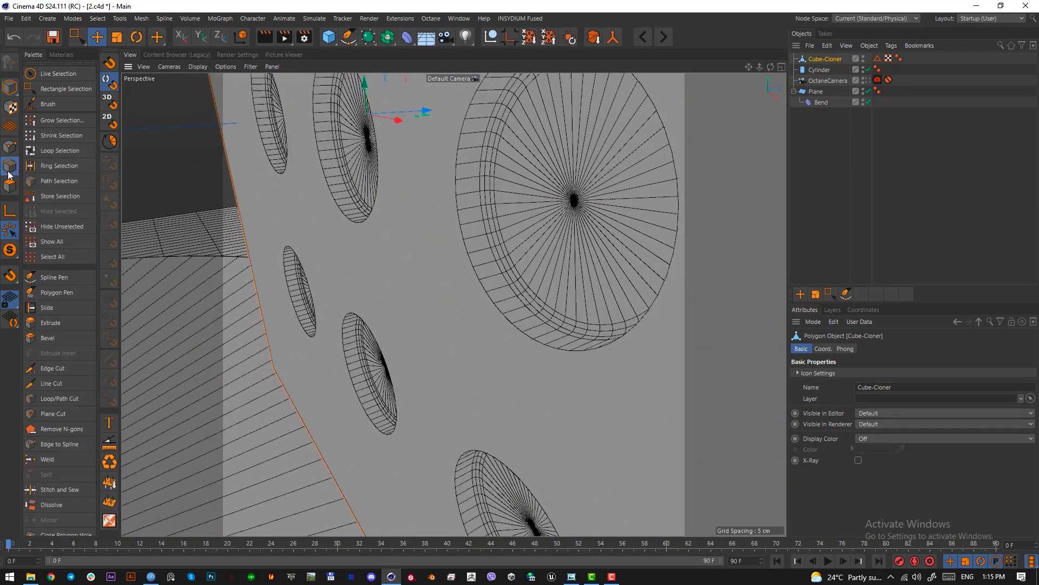
- Select the front rim edge loop of the middle-row hole in the right column with Loop Selection
left_click(509, 319)
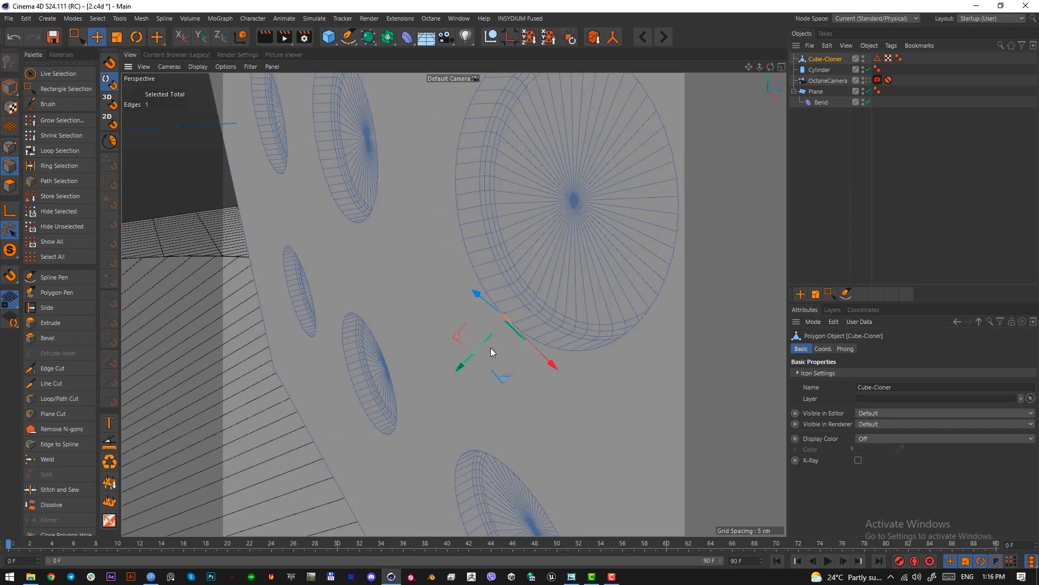
left_click_drag(485, 343, 523, 348)
key("u")
key("l")
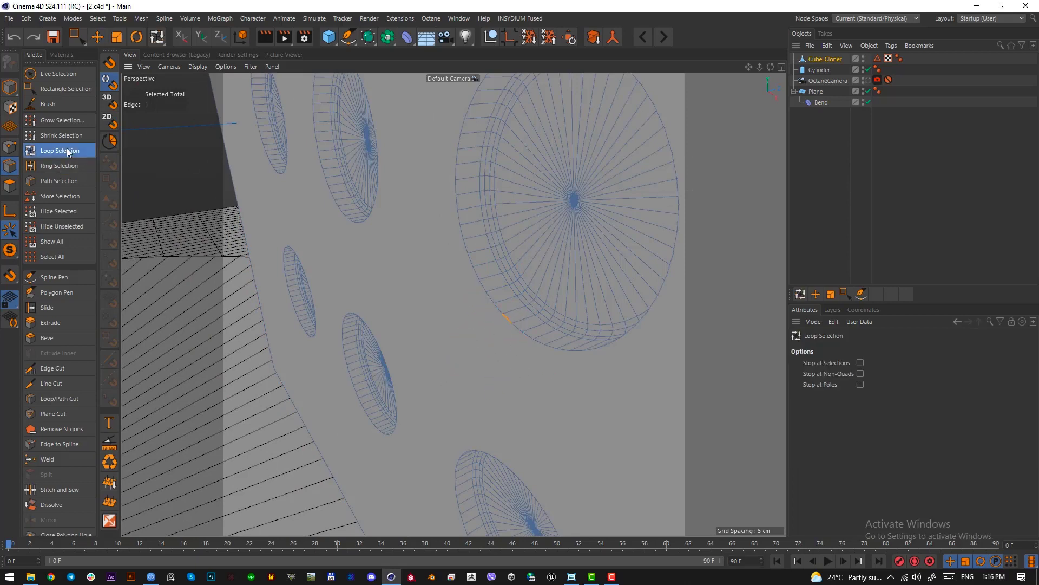
left_click(526, 334)
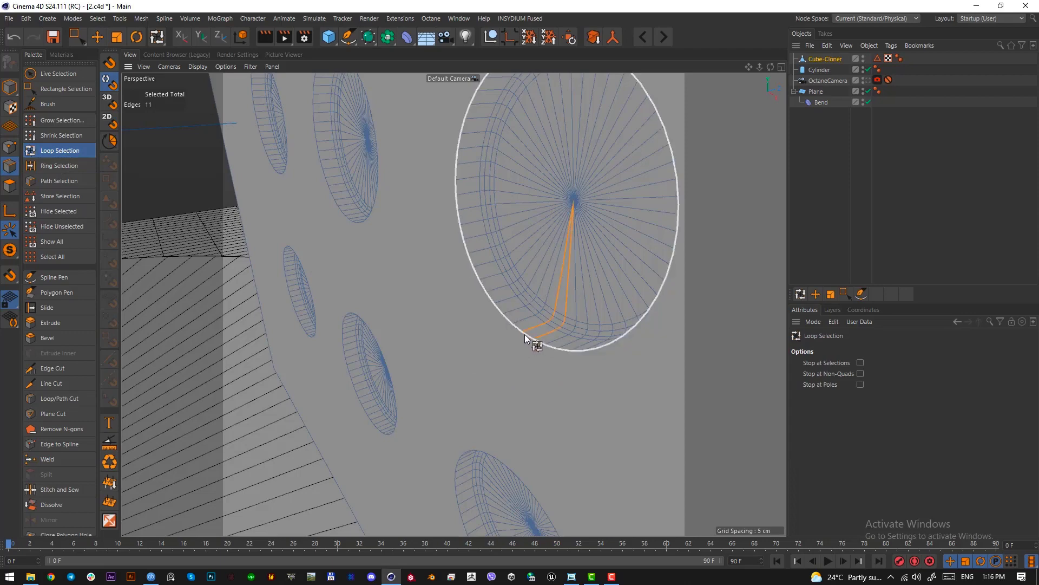
left_click(524, 333)
scroll(508, 411, "down", 3)
middle_click_drag(508, 411, 478, 295, "alt")
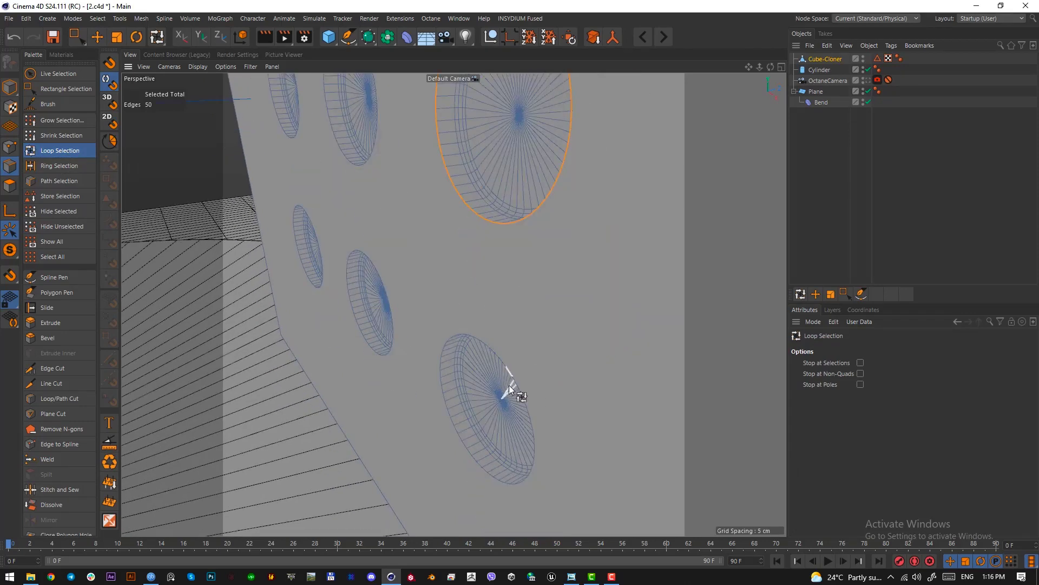
- Add the front rim loops of the three bottom-row holes to the edge selection
scroll(518, 388, "up", 8)
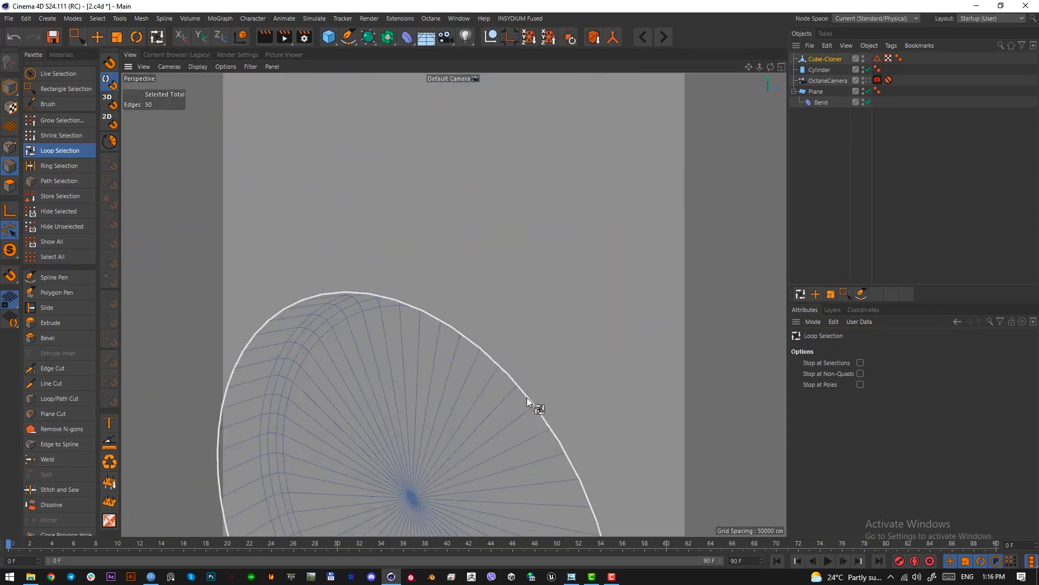
left_click(527, 398, "shift")
scroll(527, 398, "down", 3)
scroll(599, 401, "up", 8)
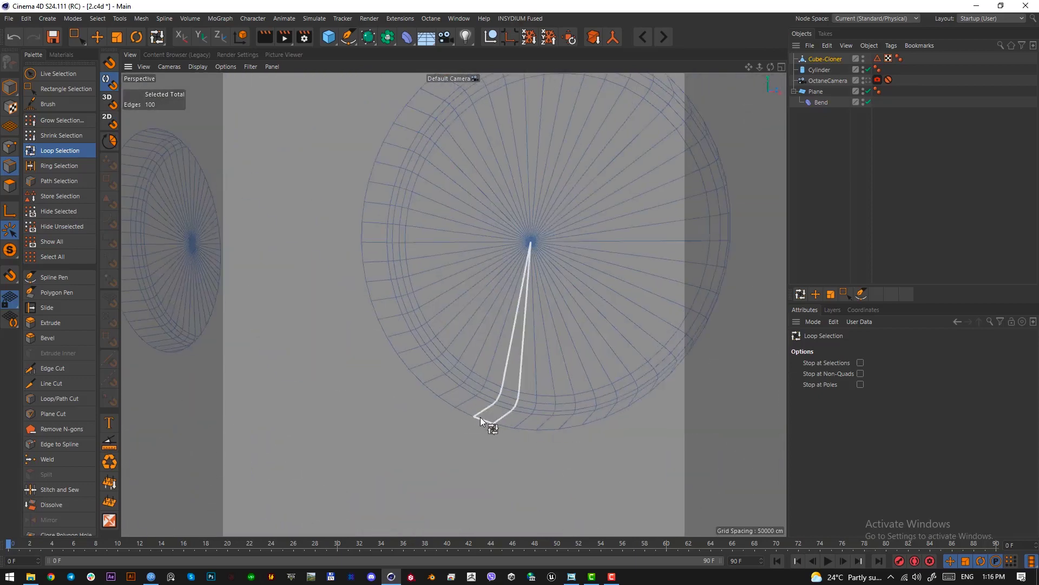
left_click(469, 414, "shift")
scroll(269, 285, "down", 5)
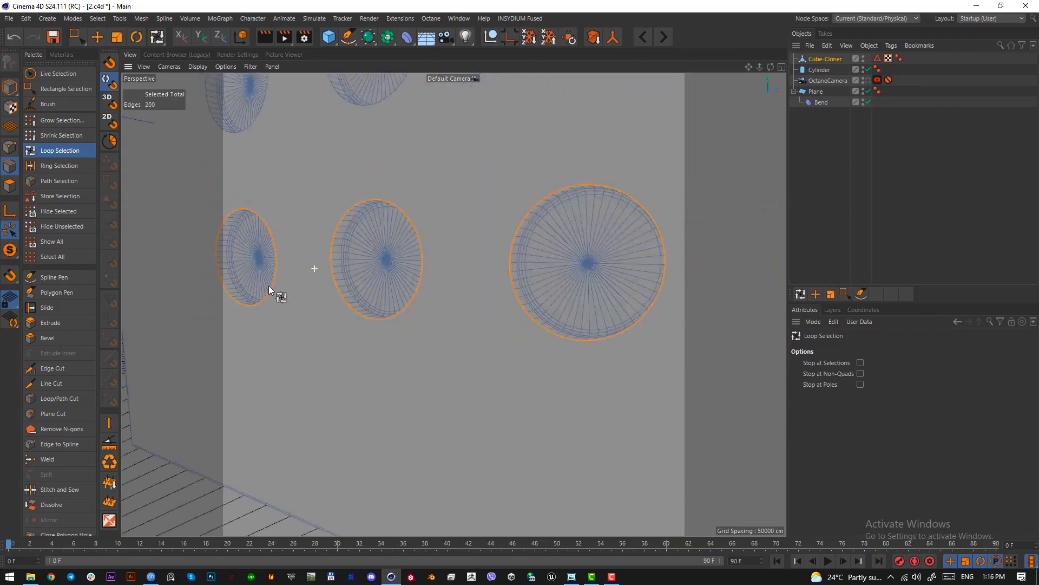
- Add the front rim loops of the two remaining middle-row holes to the edge selection
scroll(324, 344, "up", 3)
scroll(325, 344, "up", 5)
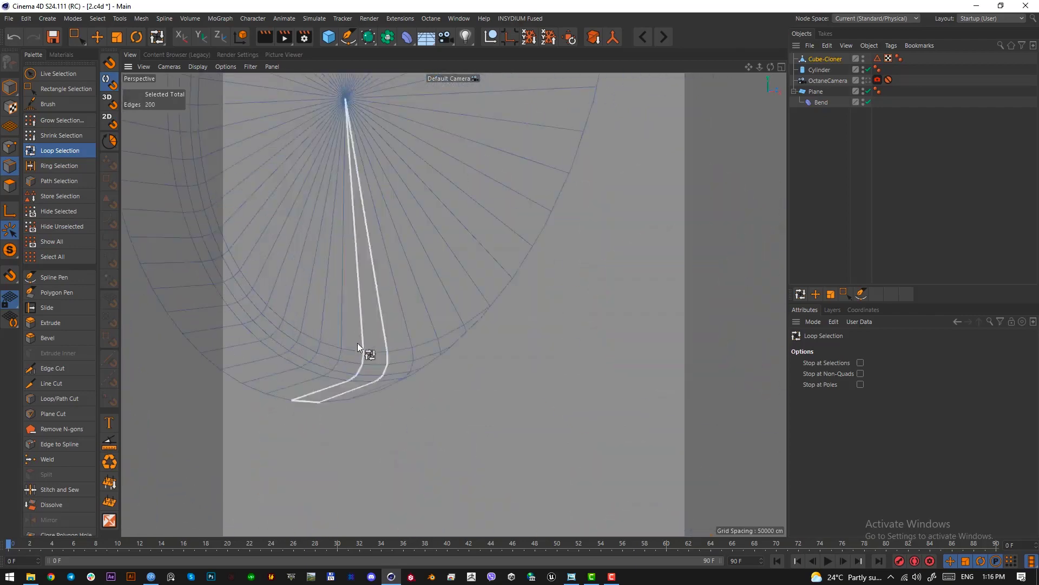
left_click(297, 400, "shift")
scroll(456, 402, "down", 5)
scroll(528, 439, "up", 5)
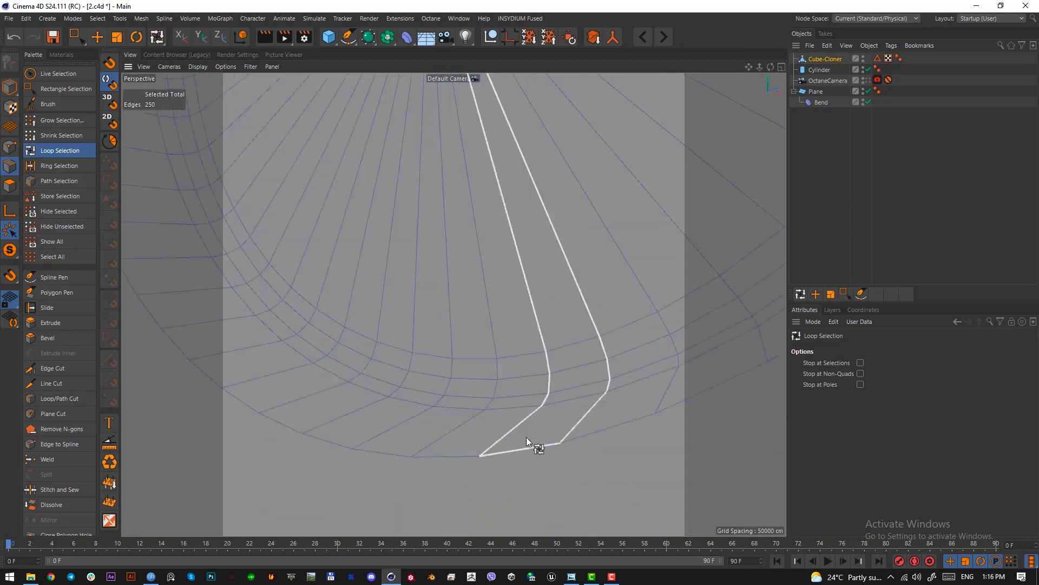
left_click(470, 463, "shift")
scroll(542, 466, "down", 5)
- Add the front rim loops of the three top-row holes to the edge selection
scroll(590, 444, "up", 4)
scroll(585, 379, "down", 5)
scroll(601, 368, "up", 5)
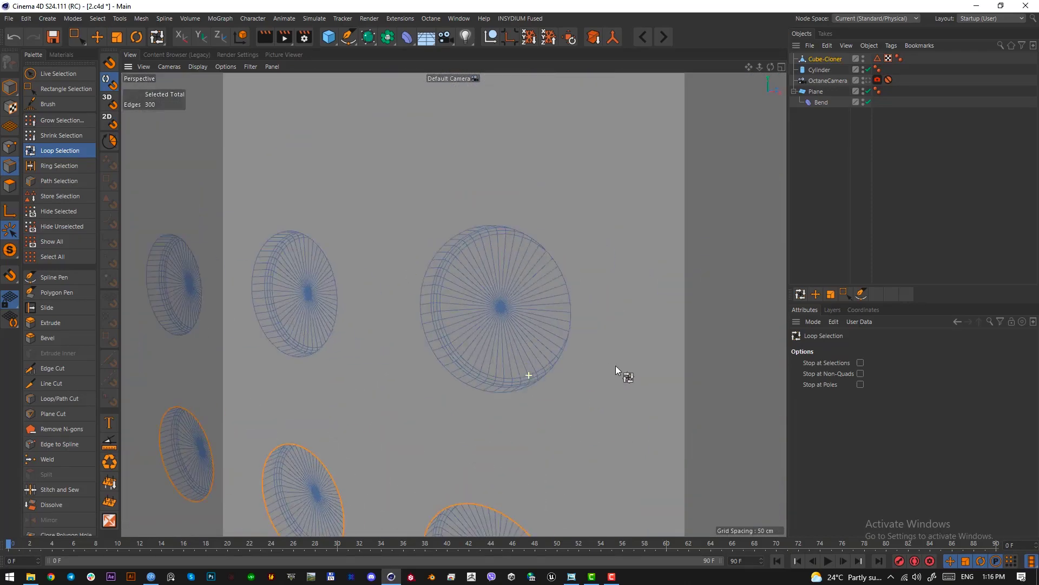
left_click(494, 396, "shift")
scroll(506, 409, "up", 2)
scroll(511, 411, "up", 2)
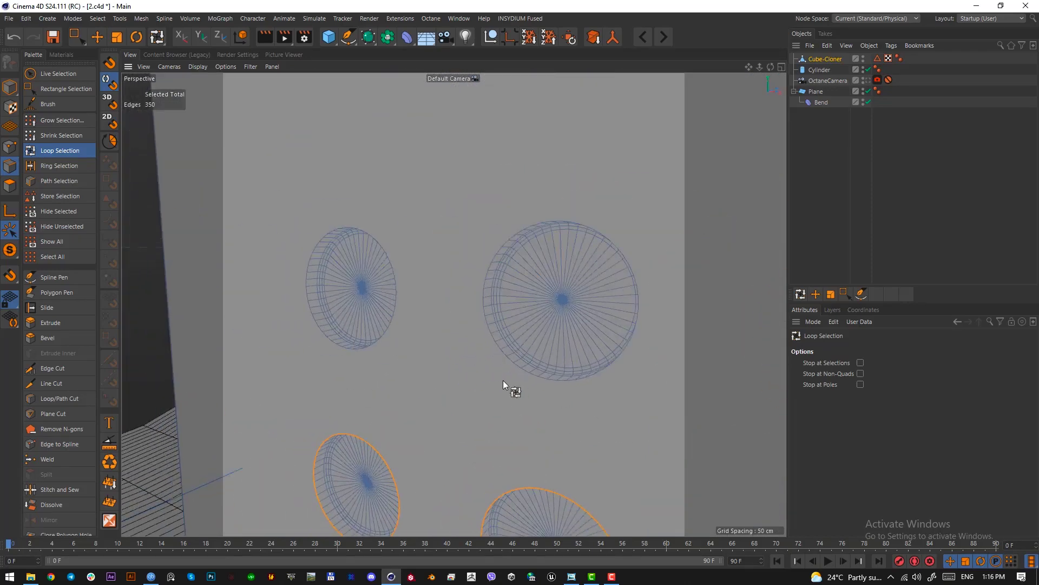
left_click(541, 376, "shift")
scroll(390, 353, "up", 3)
left_click(418, 348, "shift")
scroll(494, 394, "down", 5)
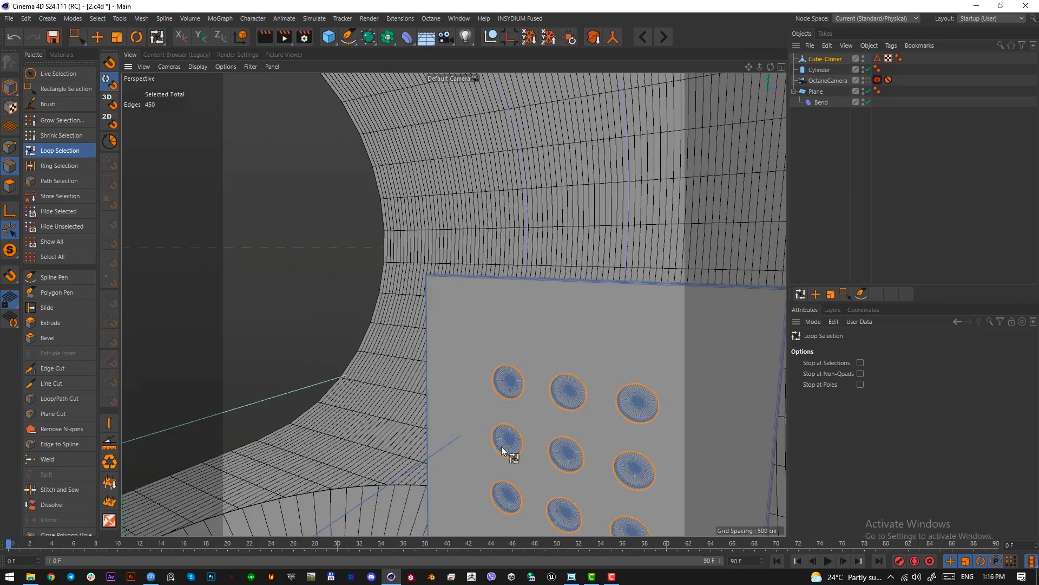
- Bevel the nine selected hole rims with an offset of about 0.48 cm and return to model mode in the OctaneCamera view
left_click_drag(449, 339, 408, 349, "alt")
scroll(391, 331, "up", 4)
scroll(396, 333, "down", 4)
left_click(61, 339)
left_click_drag(620, 401, 584, 396, "alt")
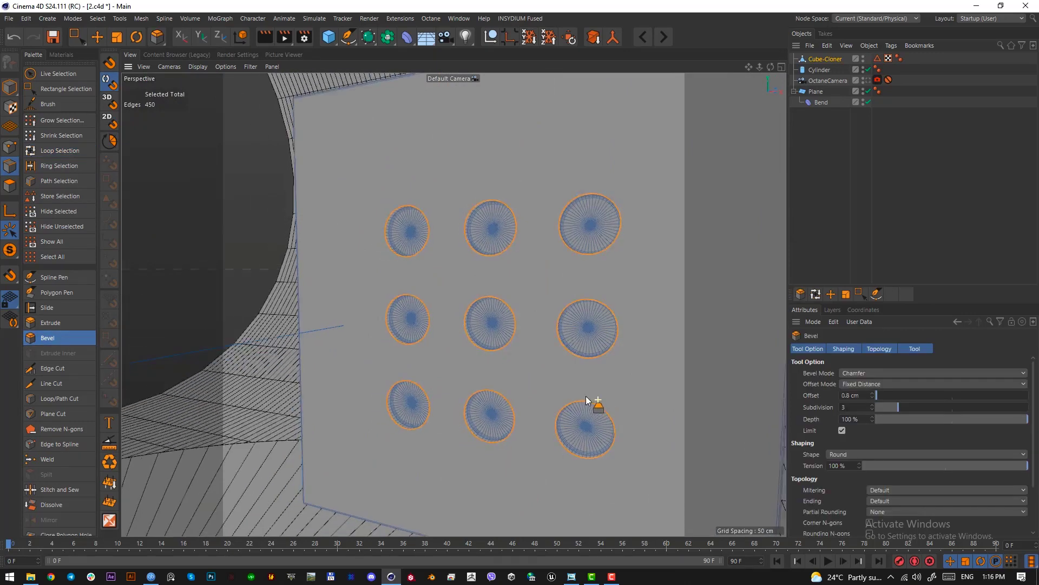
scroll(539, 382, "up", 3)
scroll(635, 417, "up", 8)
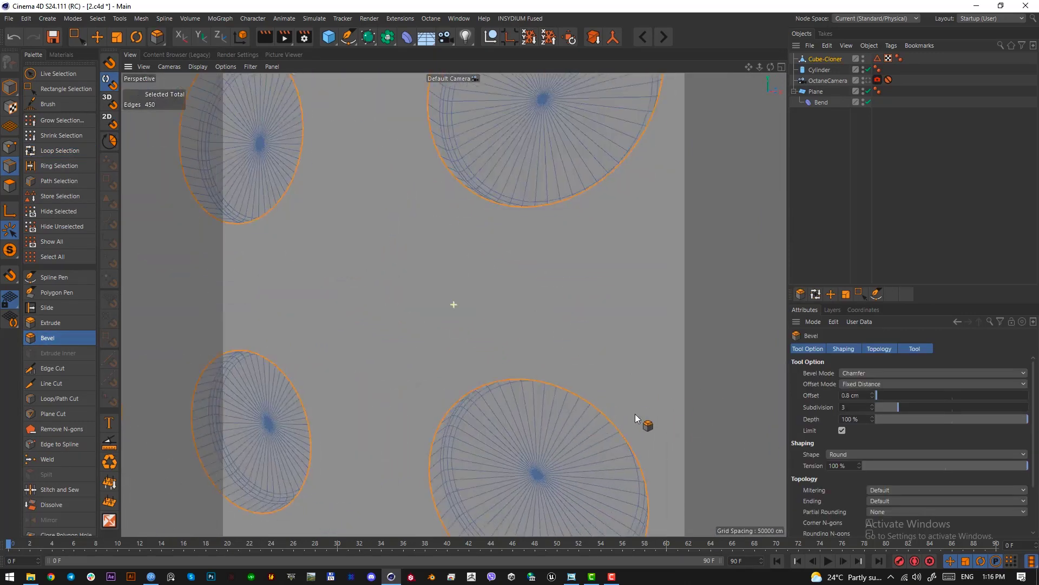
middle_click_drag(533, 436, 579, 328, "alt")
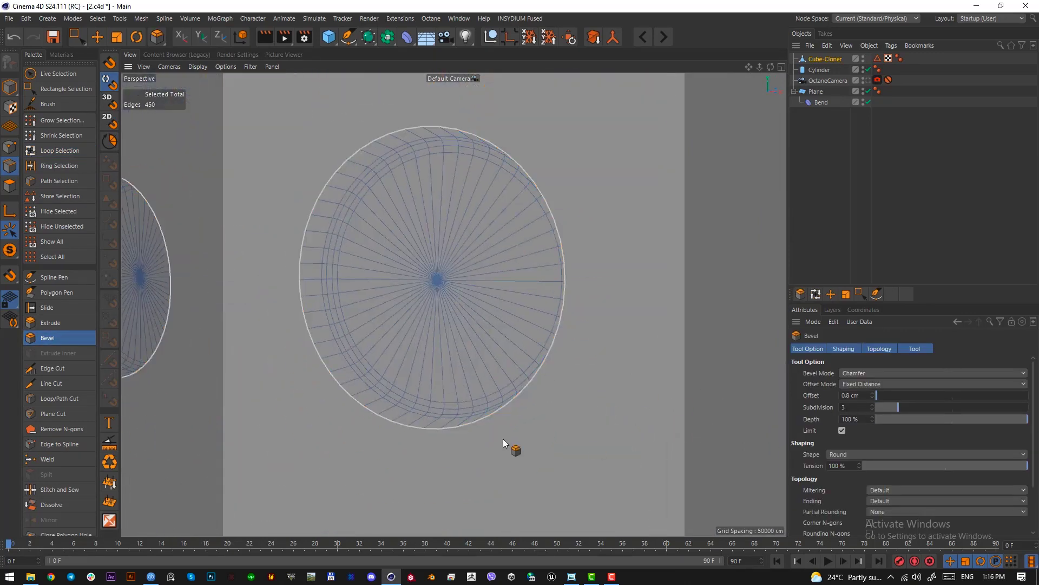
scroll(528, 417, "up", 10)
left_click_drag(560, 406, 586, 406)
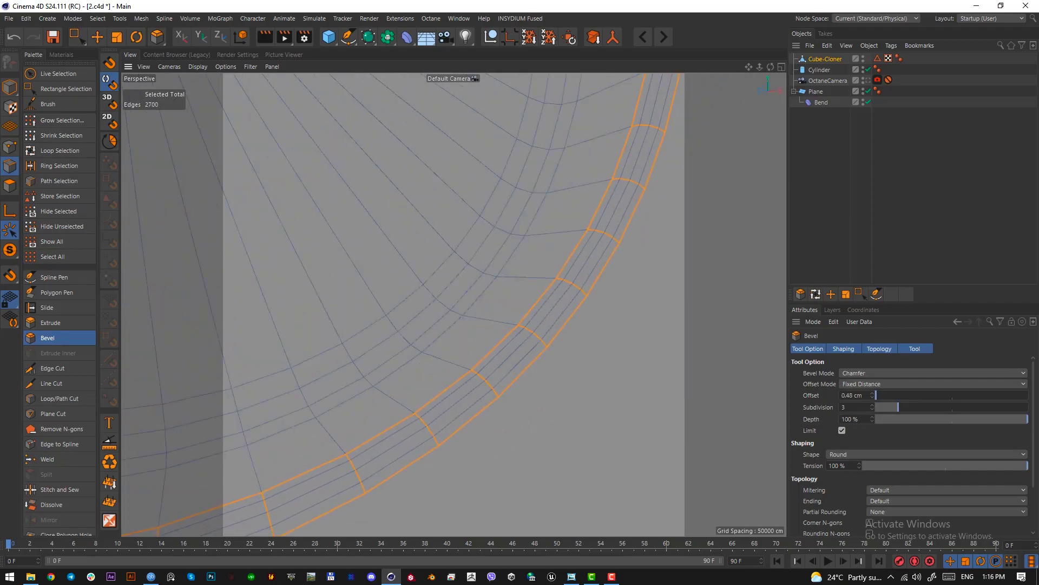
left_click(868, 81)
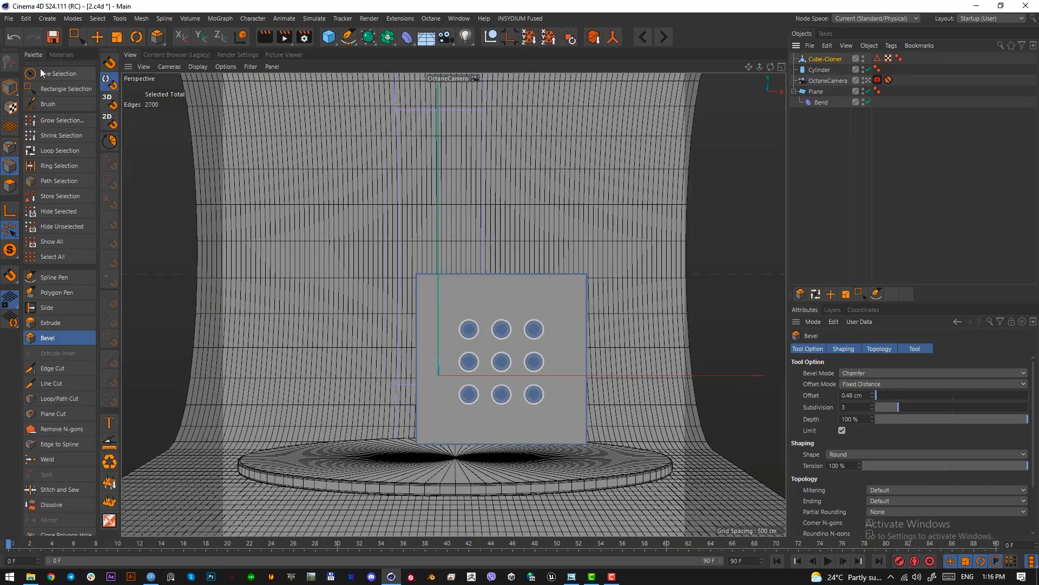
left_click(11, 87)
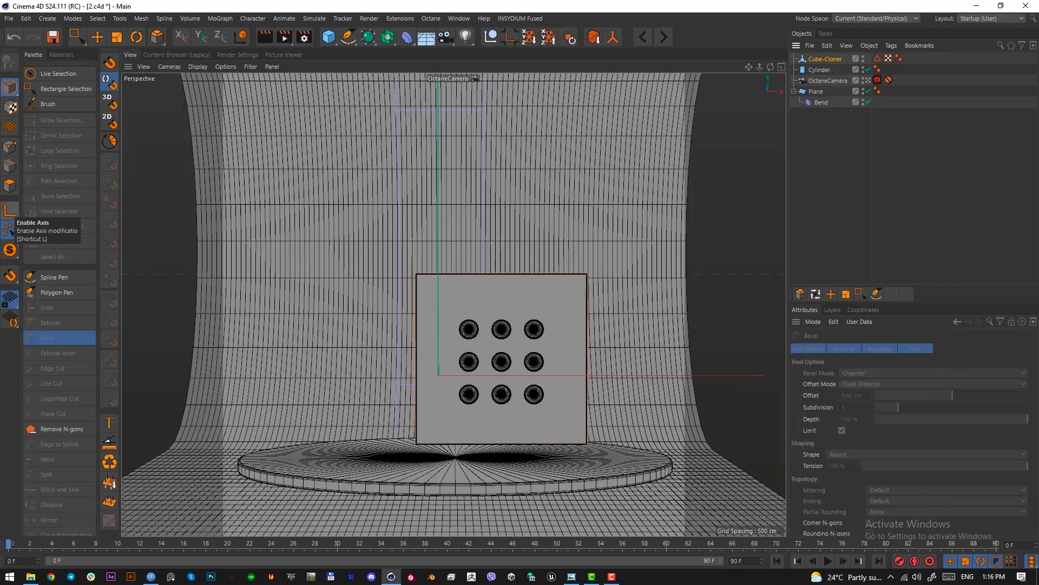
- Bring up the reference image, frame the fluted column and its base with a screen-capture area, and close the capture
left_click_drag(0, 87, 433, 82)
key("Print")
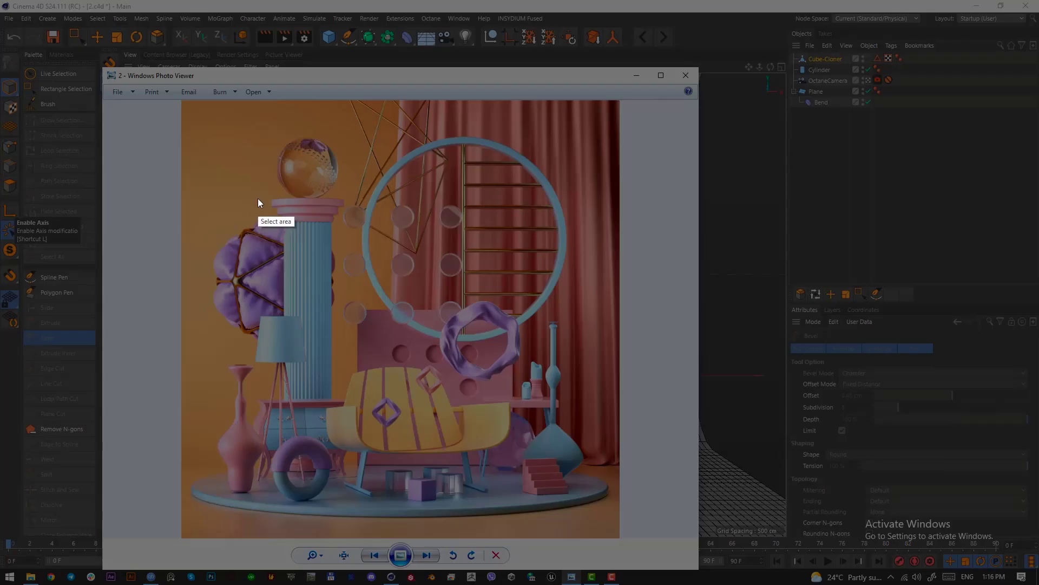
left_click_drag(271, 199, 343, 494)
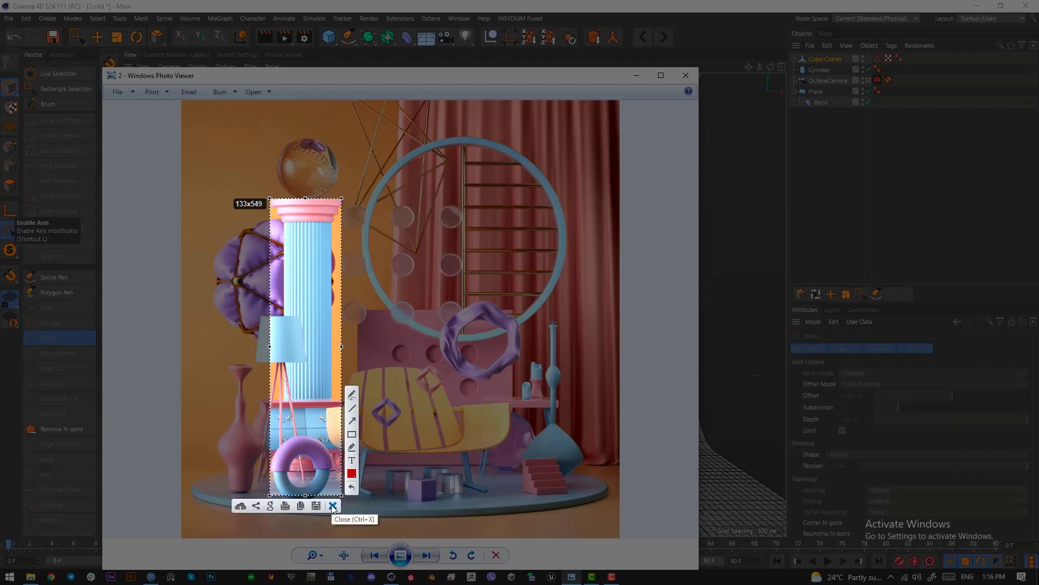
left_click(333, 506)
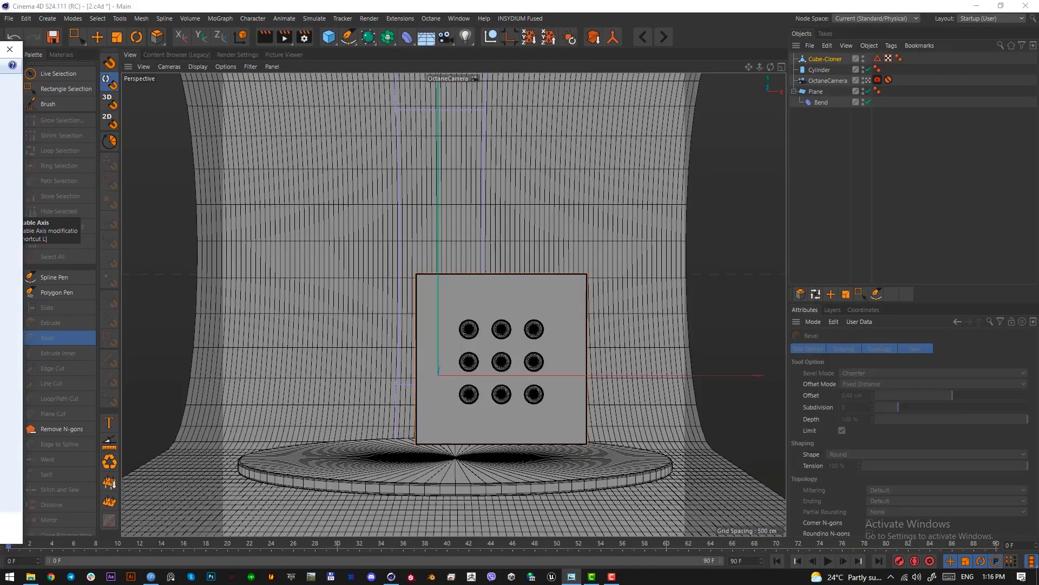
- Close the reference image, add a cylinder to the scene, and set its height segments to 1
key("alt+F4")
left_click(330, 37)
left_click(552, 52)
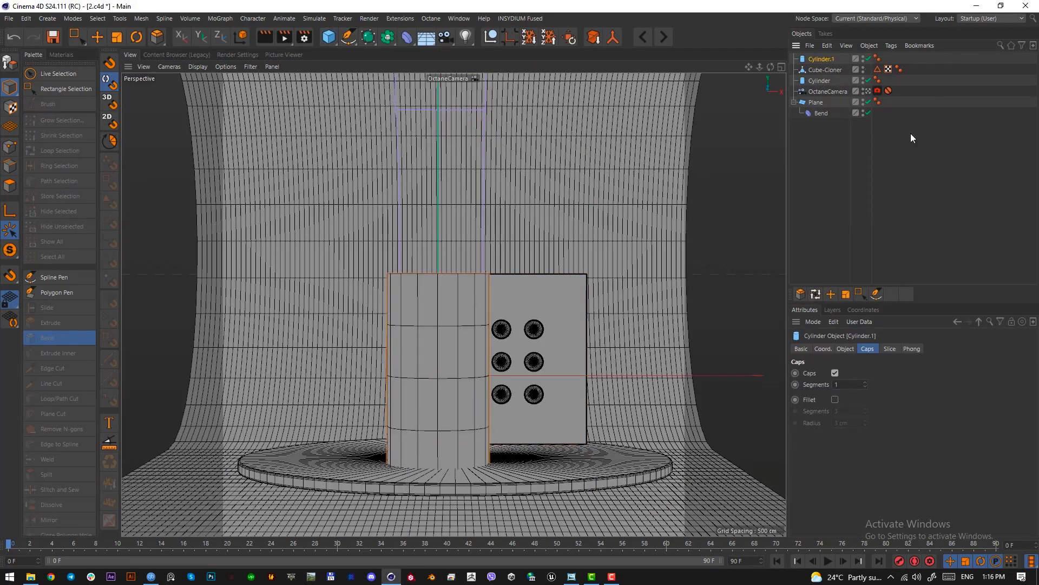
left_click(845, 349)
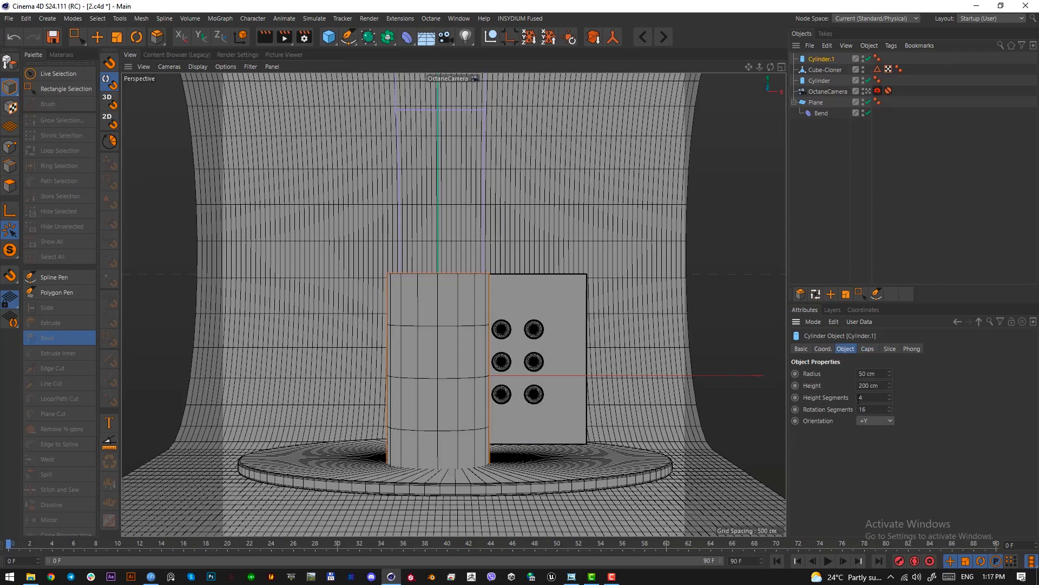
left_click_drag(889, 398, 889, 428)
left_click(910, 236)
left_click(816, 59)
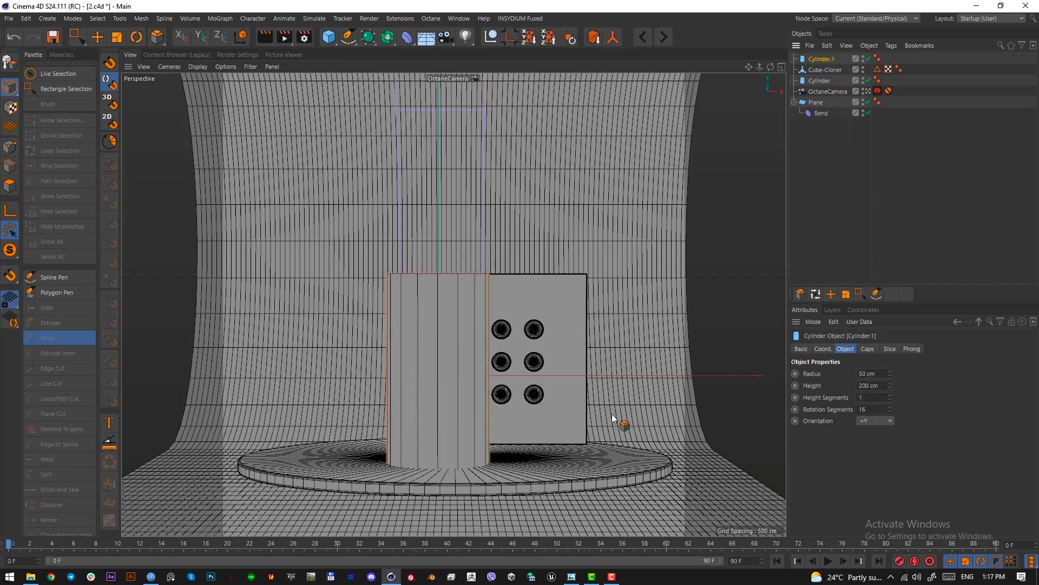
- Move the new cylinder in the top view to the platform's rear, beside the left end of the holed panel
key("F2")
right_click_drag(524, 407, 451, 471, "alt")
middle_click_drag(506, 427, 461, 317, "alt")
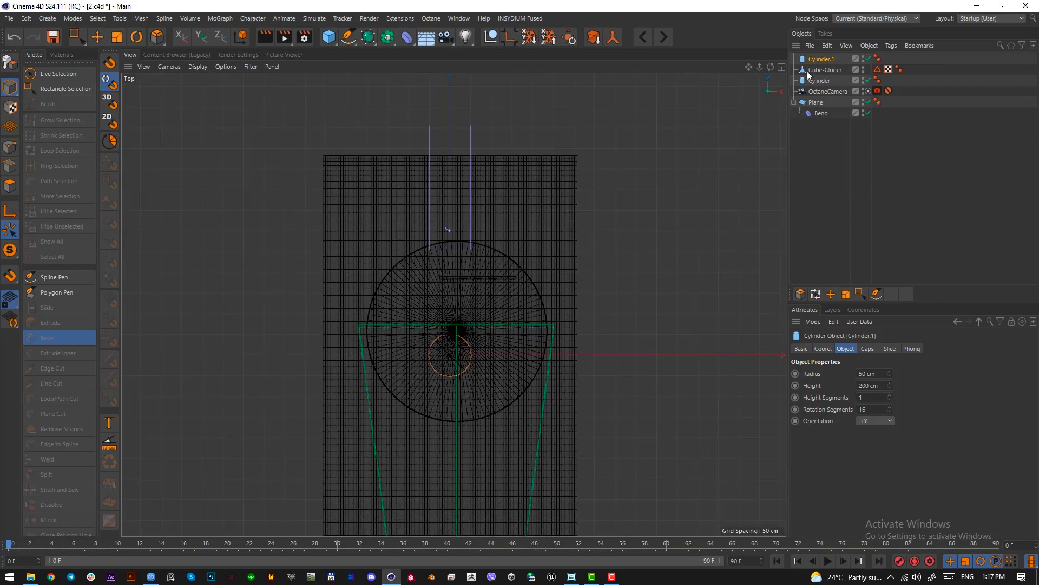
right_click_drag(474, 376, 506, 365, "alt")
key("e")
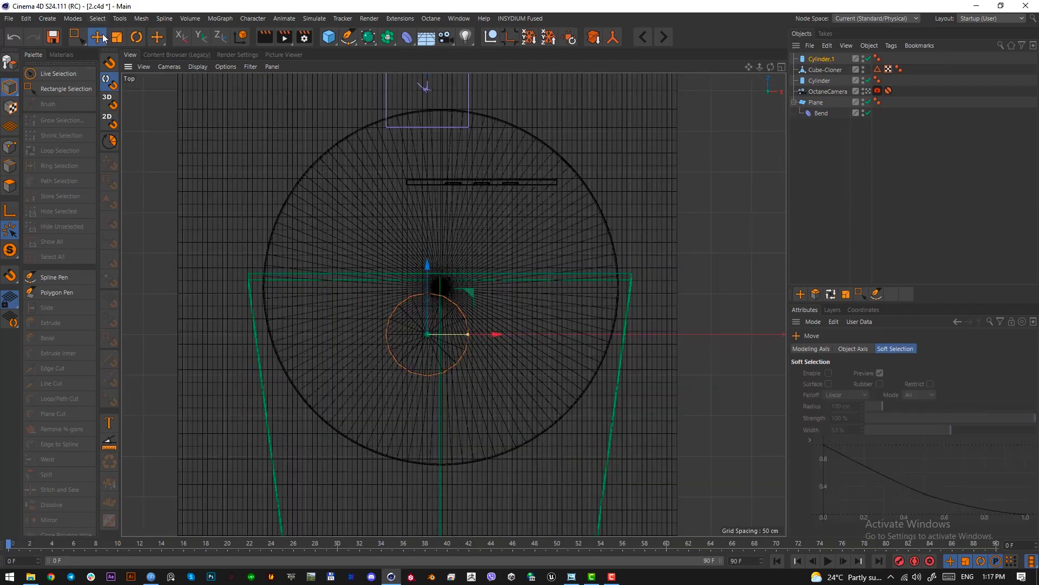
left_click_drag(466, 297, 390, 200)
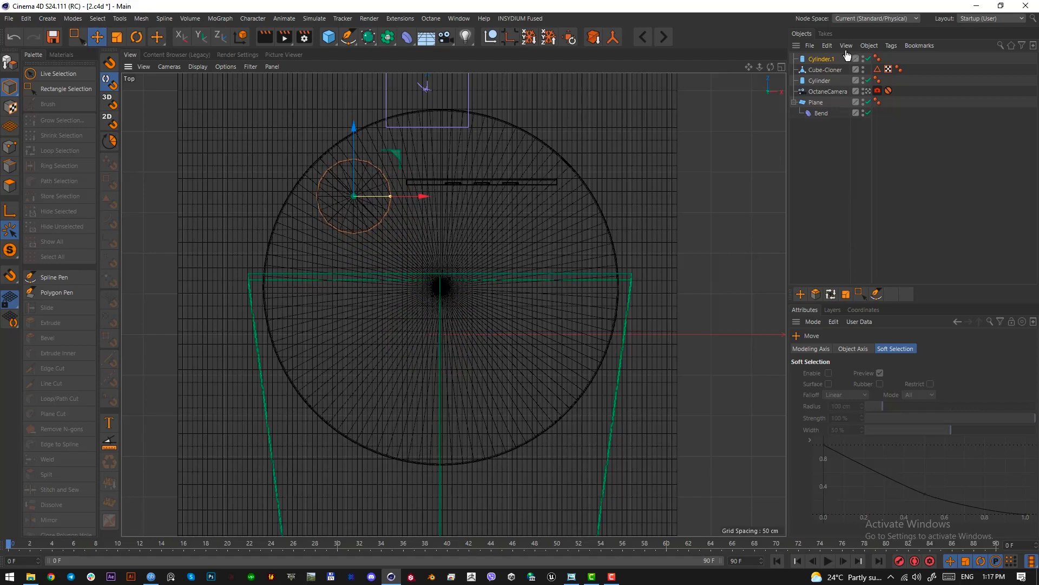
- Set the new cylinder's rotation segments to 80 in the camera view
left_click(826, 59)
key("F1")
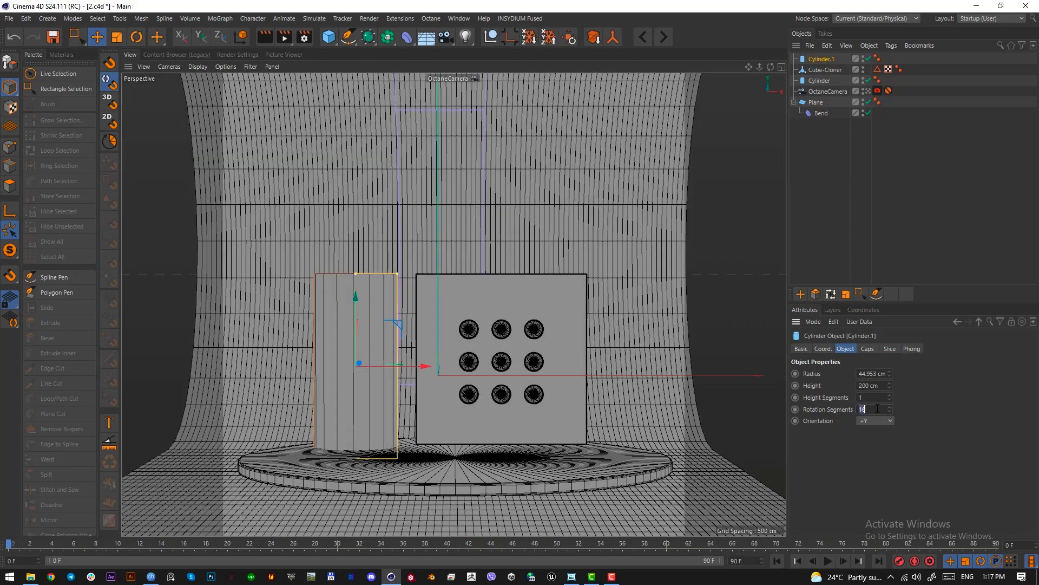
double_click(878, 408)
type("80")
key("Return")
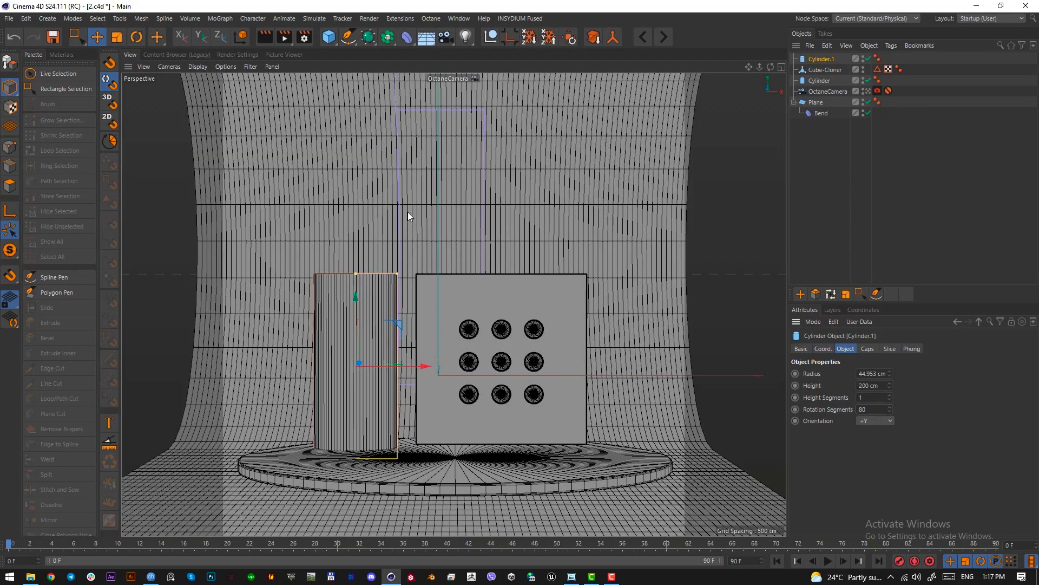
- Reshape the cylinder into a column of about 29.3 cm radius and 286.7 cm height, standing on the round platform
left_click_drag(359, 312, 359, 276)
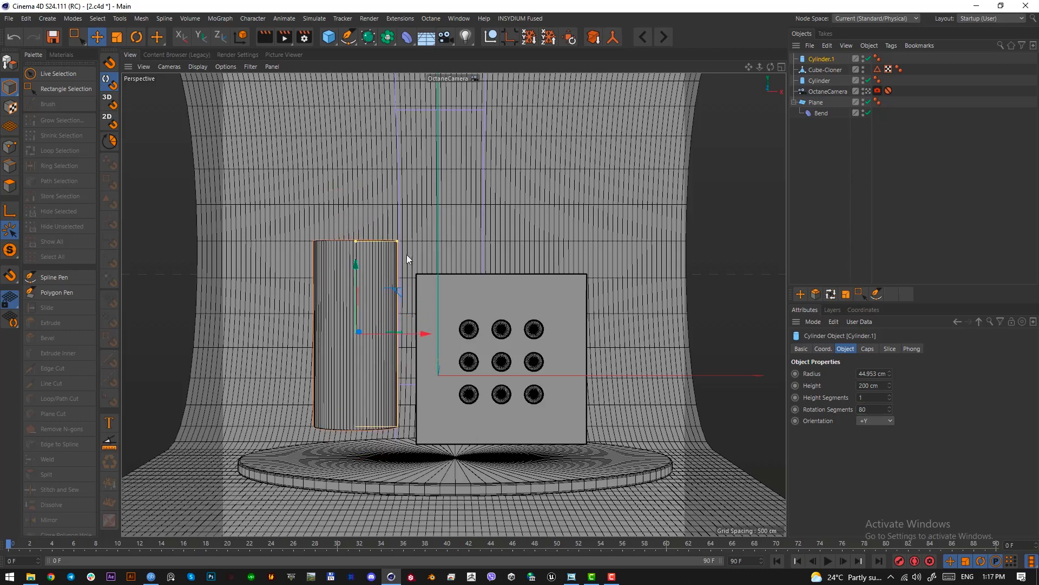
left_click_drag(397, 240, 357, 216)
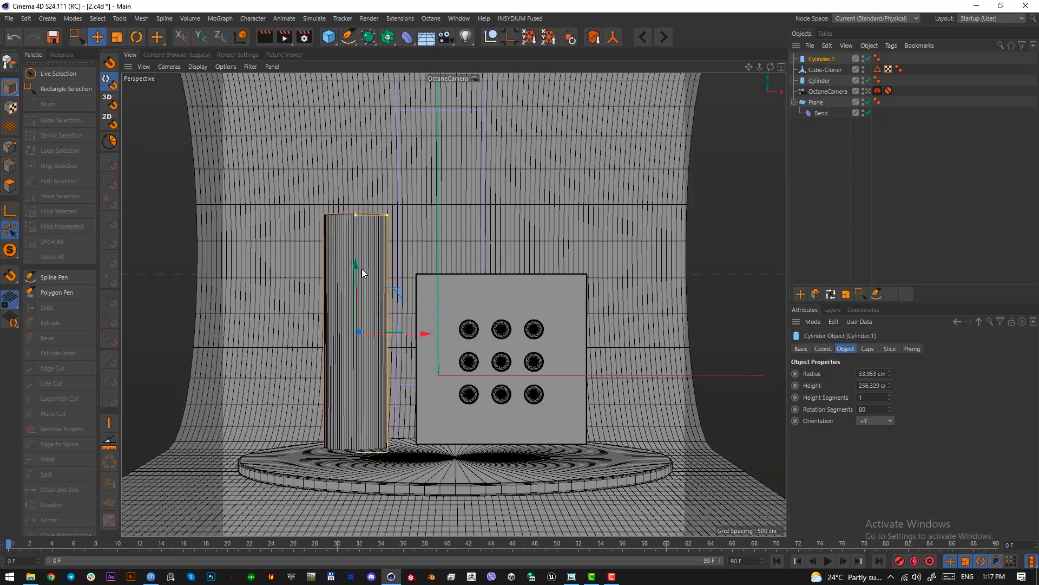
left_click_drag(363, 269, 359, 233)
left_click_drag(353, 179, 353, 171)
left_click_drag(353, 237, 353, 256)
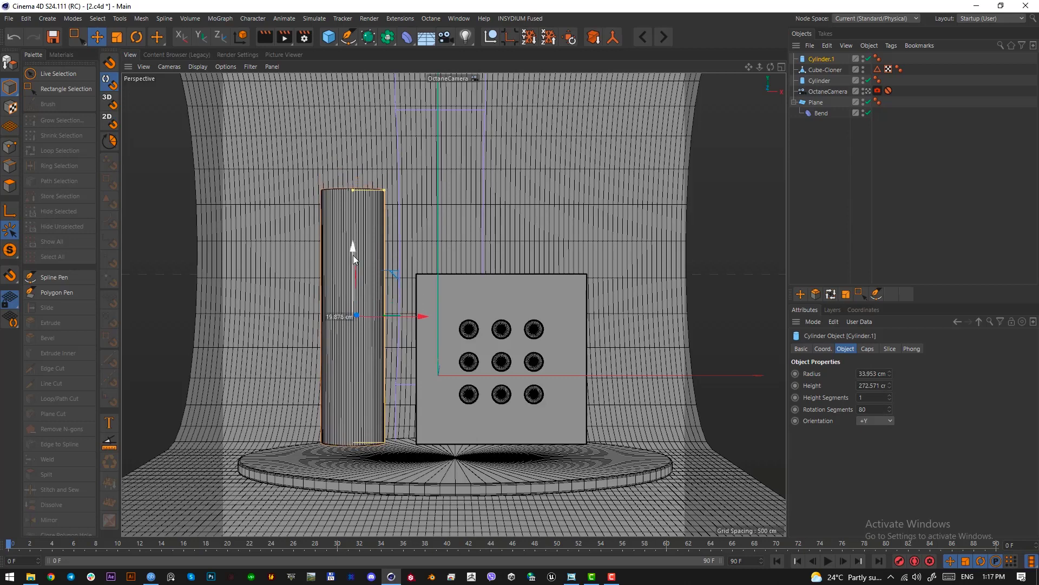
left_click_drag(383, 189, 354, 183)
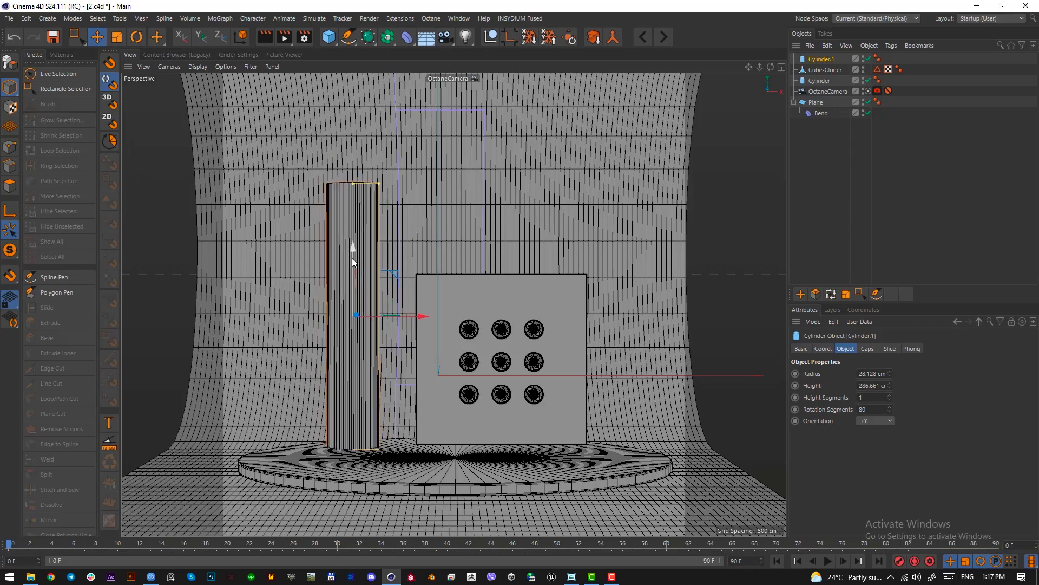
mouse_move(353, 258)
left_mouse_down()
mouse_move(355, 238)
mouse_move(352, 253)
left_mouse_up()
left_click_drag(379, 179, 380, 180)
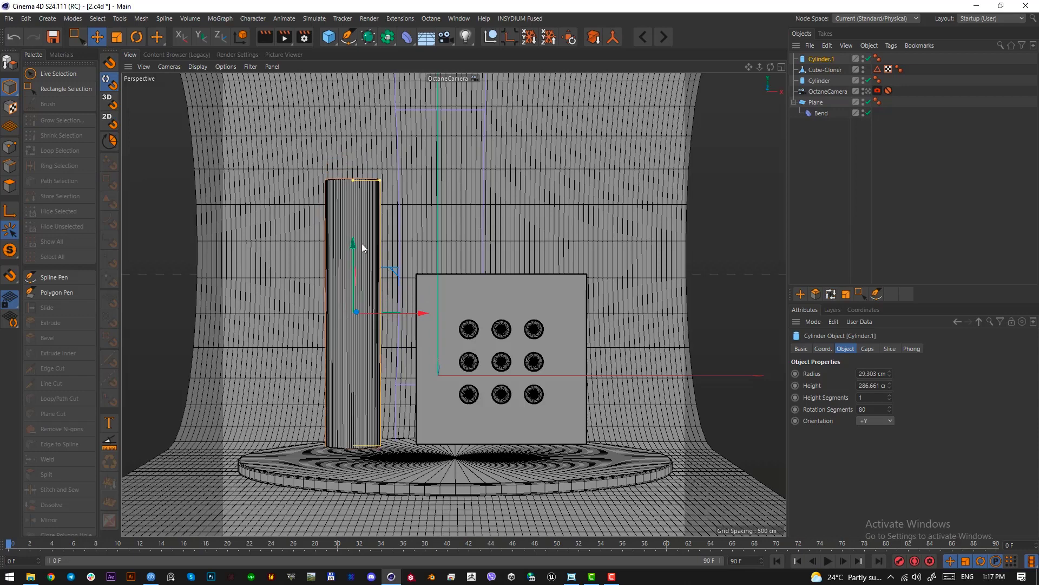
left_click_drag(353, 244, 352, 251)
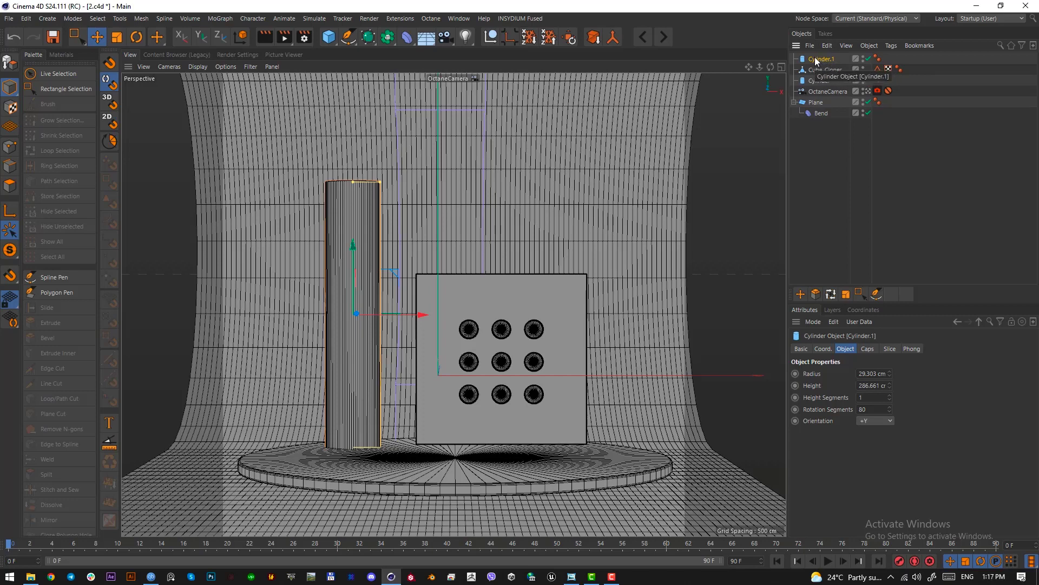
- Duplicate the column cylinder and hide the original as a backup
key("ctrl+c")
key("ctrl+v")
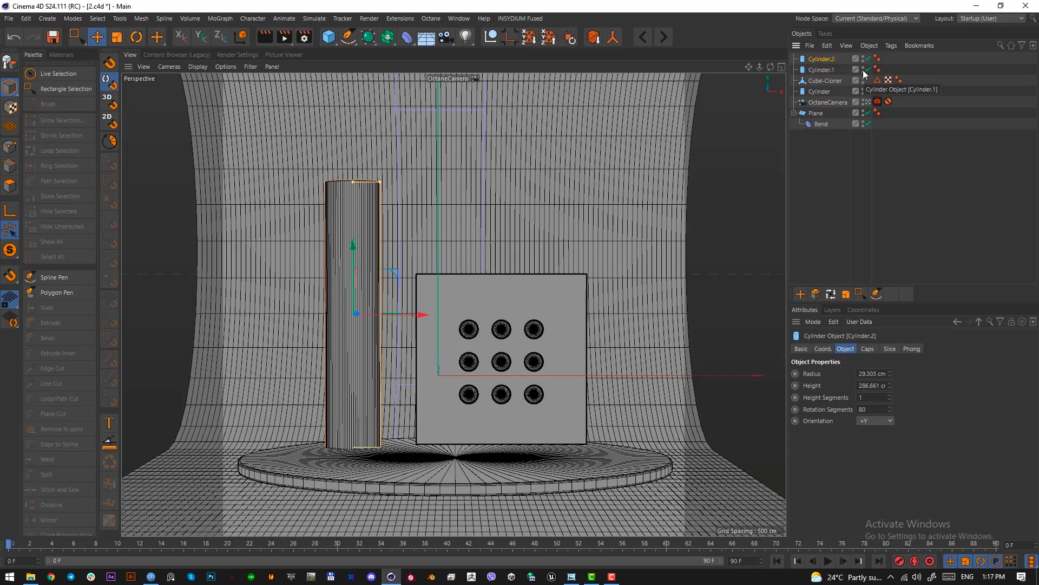
left_click(822, 70)
- Make the duplicated column editable and enter edge mode, leaving the OctaneCamera for a close free view of its upper end
left_click(820, 59)
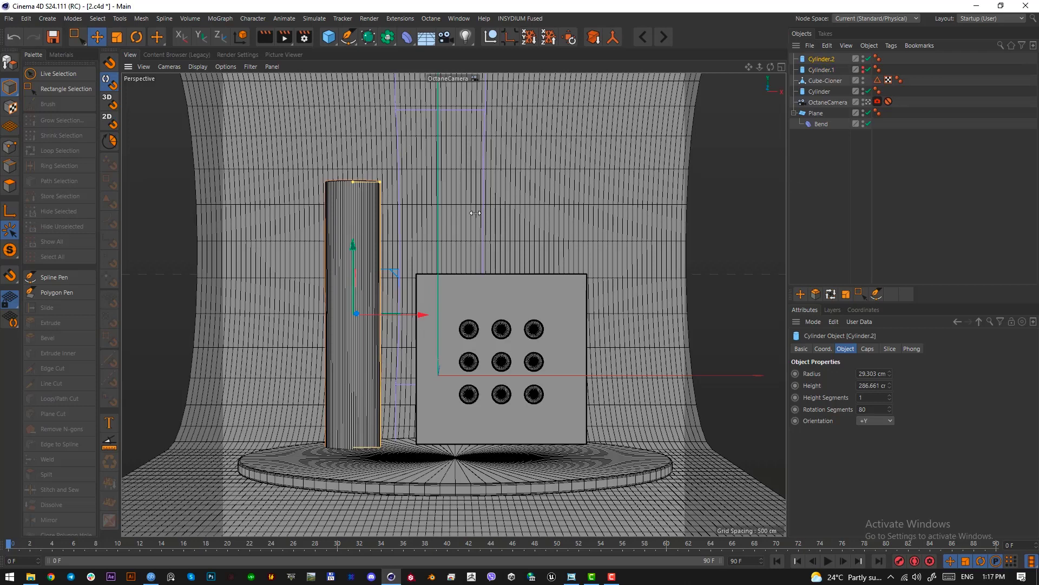
key("c")
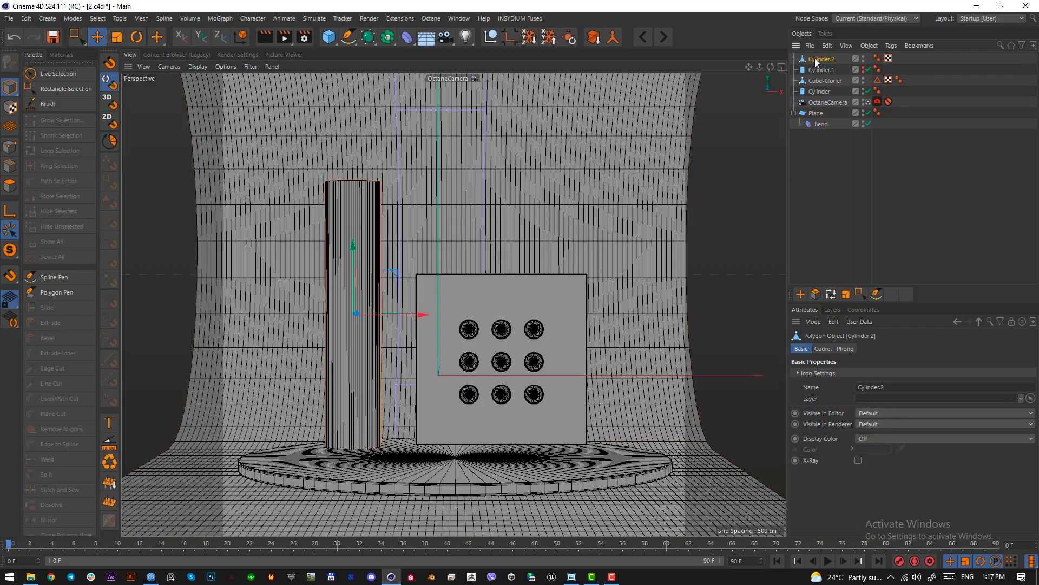
left_click(10, 164)
left_click(869, 102)
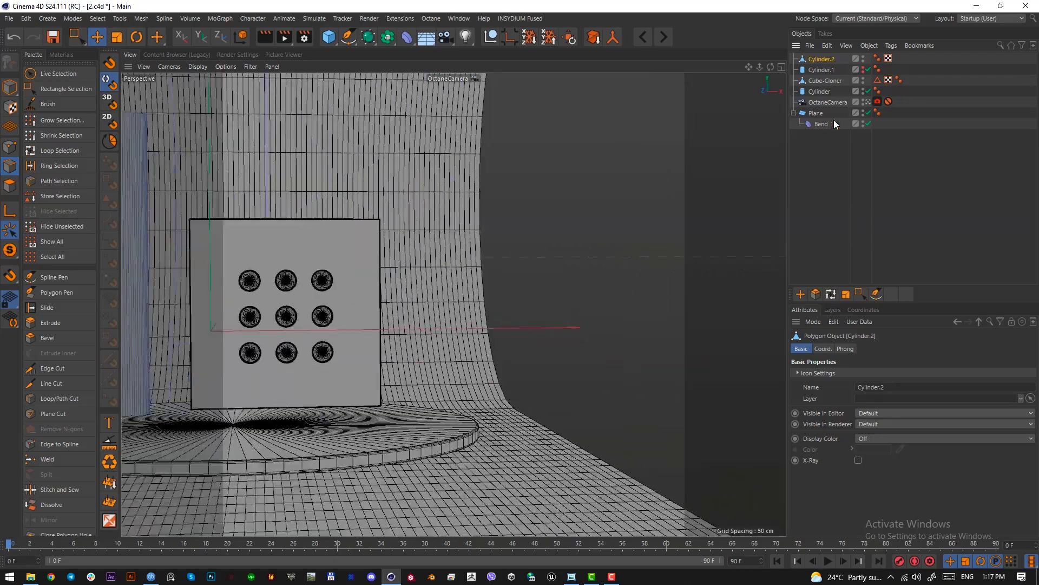
right_click_drag(395, 304, 290, 329, "alt")
middle_click_drag(290, 329, 397, 408, "alt")
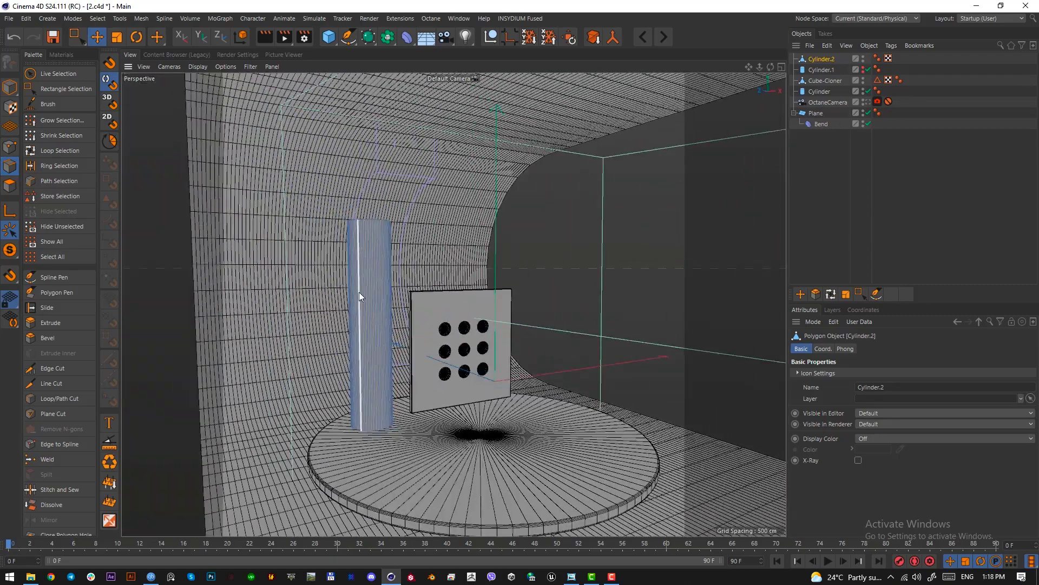
left_click_drag(359, 291, 309, 319, "alt")
right_click_drag(389, 237, 514, 216, "alt")
middle_click_drag(382, 228, 408, 282, "alt")
left_click_drag(409, 282, 392, 287, "alt")
right_click_drag(392, 288, 408, 265, "alt")
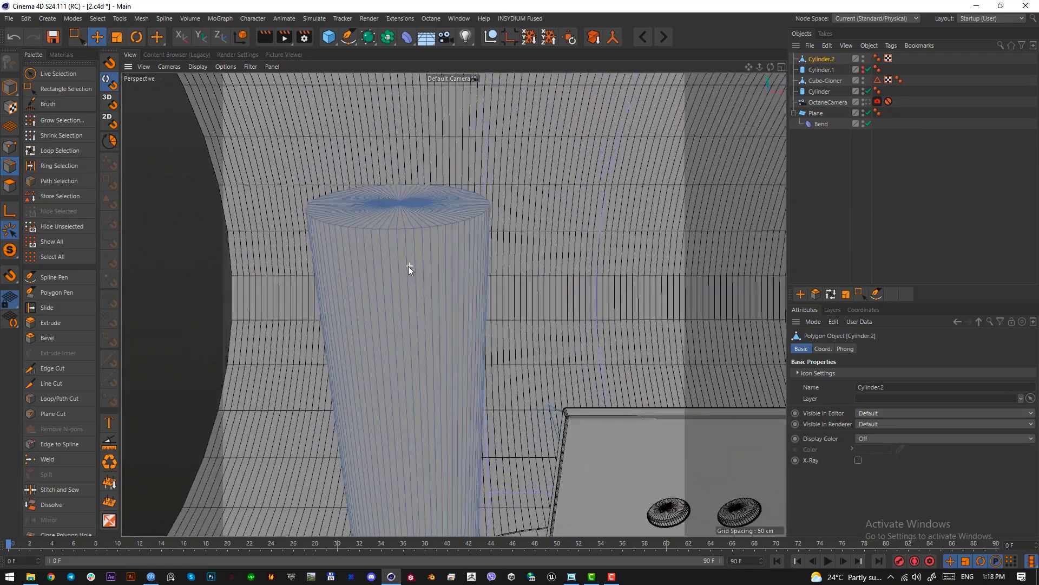
left_click_drag(408, 266, 370, 289, "alt")
- Loop-select every second lengthwise edge loop on the first part of the column's circumference
left_click(57, 151)
left_click(397, 246)
left_click(414, 244, "shift")
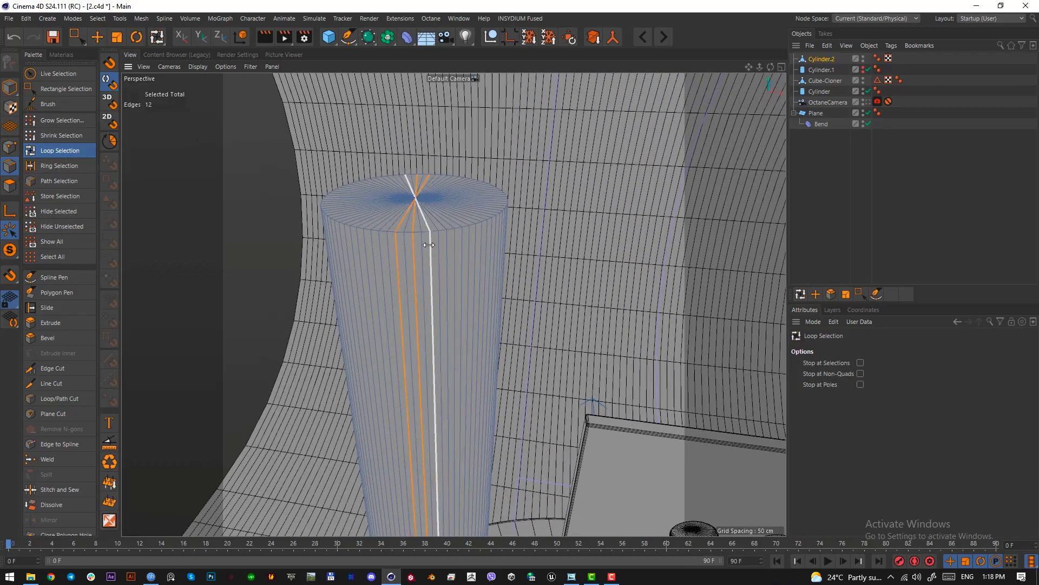
left_click(426, 245, "shift")
left_click_drag(425, 245, 442, 247, "alt")
left_click(449, 250, "shift")
mouse_move(450, 250)
left_mouse_down("alt")
mouse_move(493, 254)
mouse_move(455, 301)
mouse_move(446, 247)
left_mouse_up("alt")
left_click(478, 249, "shift")
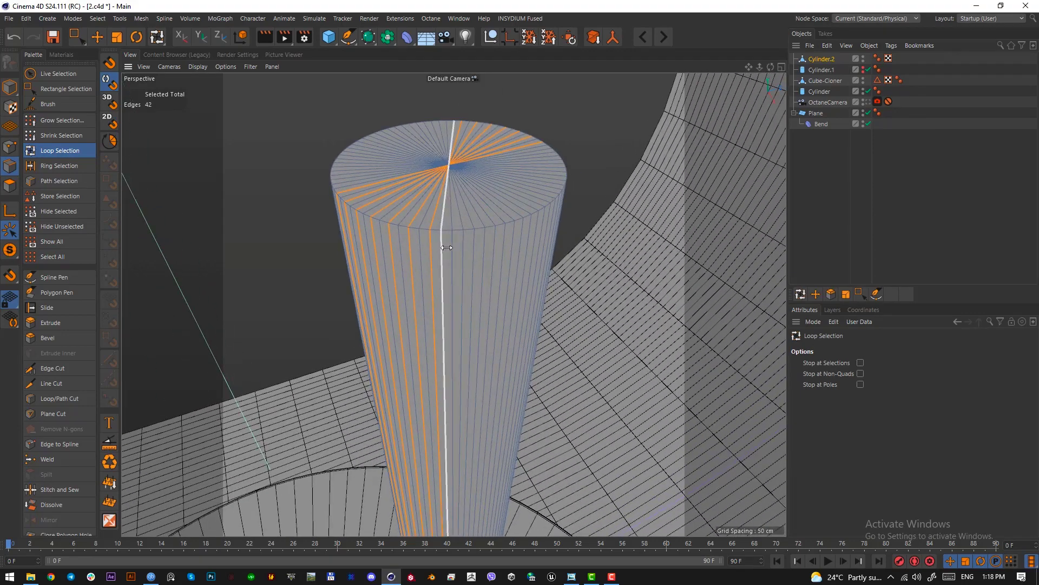
- Add the remaining alternate lengthwise edge loops to the selection, all the way around the column
left_click(475, 247, "shift")
left_click(495, 249, "shift")
left_click_drag(509, 252, 516, 273, "alt")
left_click(423, 256, "shift")
left_click(423, 256, "shift")
left_click(414, 249, "shift")
left_click(429, 248, "shift")
left_click(473, 244, "shift")
left_click(526, 241, "shift")
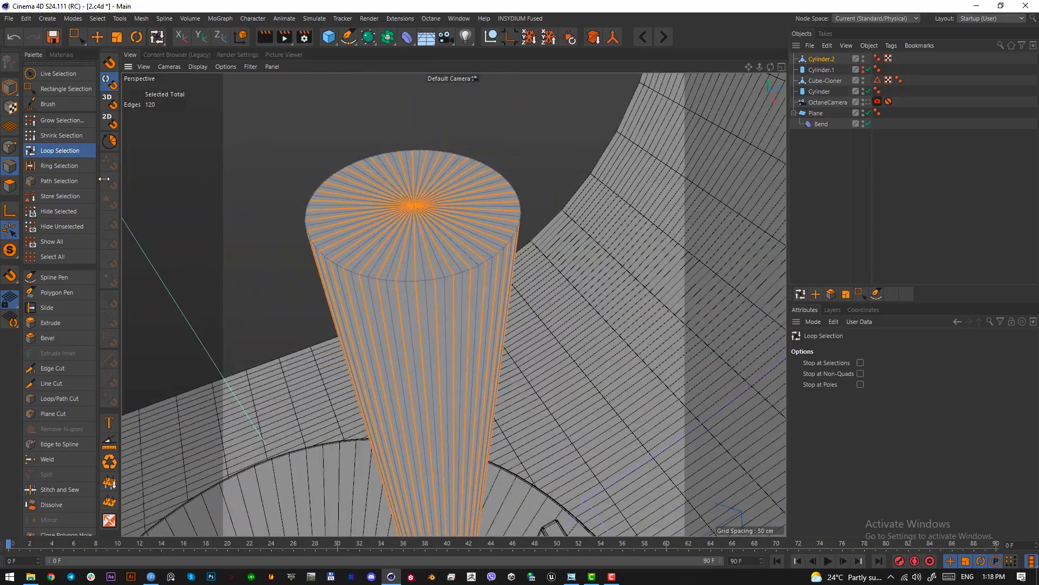
- Convert the edge selection to points and deselect the cap centre points with a rectangle selection in the top view
left_click(11, 153, "ctrl")
left_click_drag(401, 265, 422, 308, "alt")
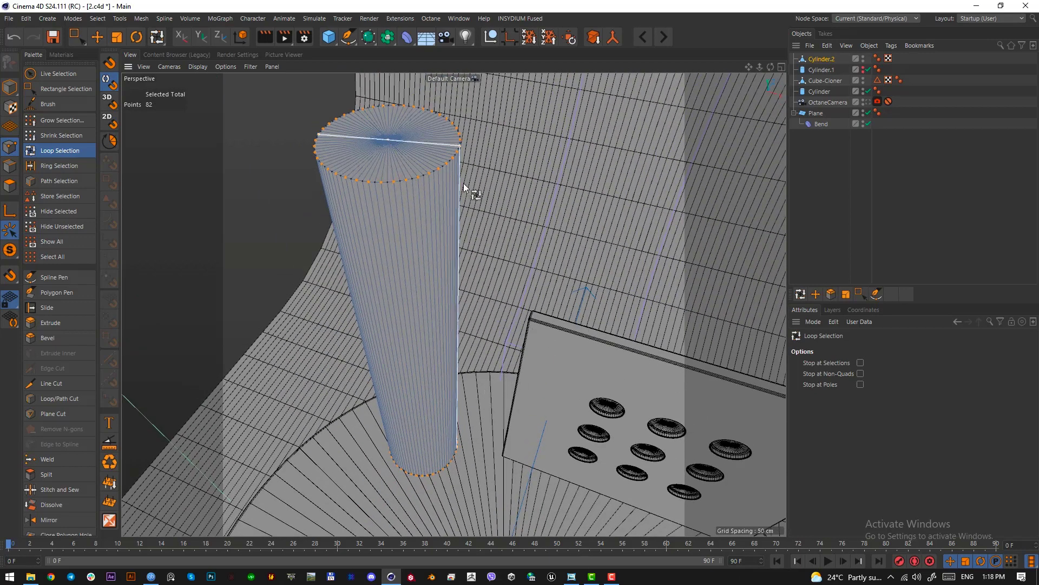
key("F2")
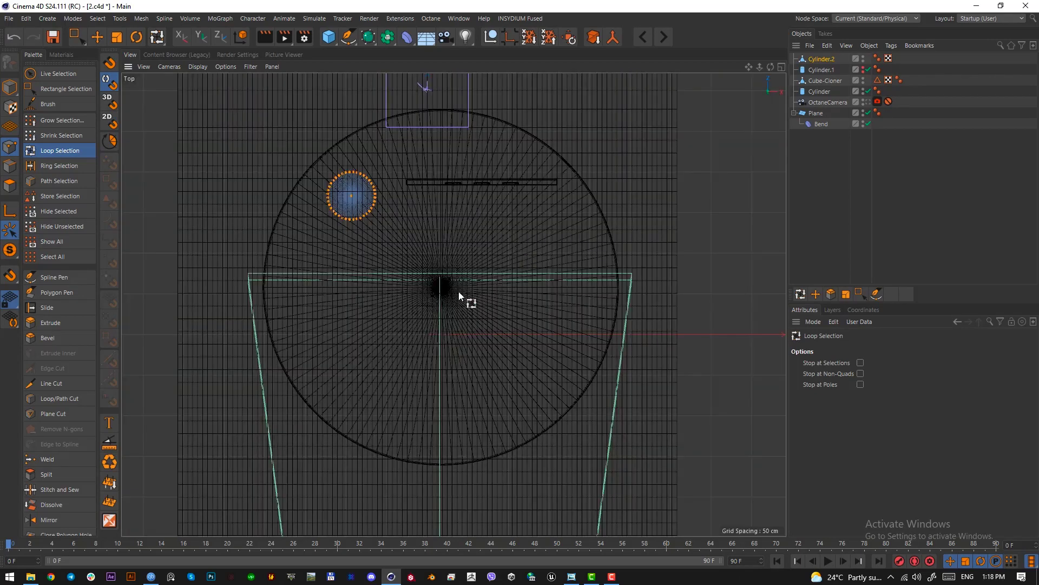
right_click_drag(347, 197, 446, 187, "alt")
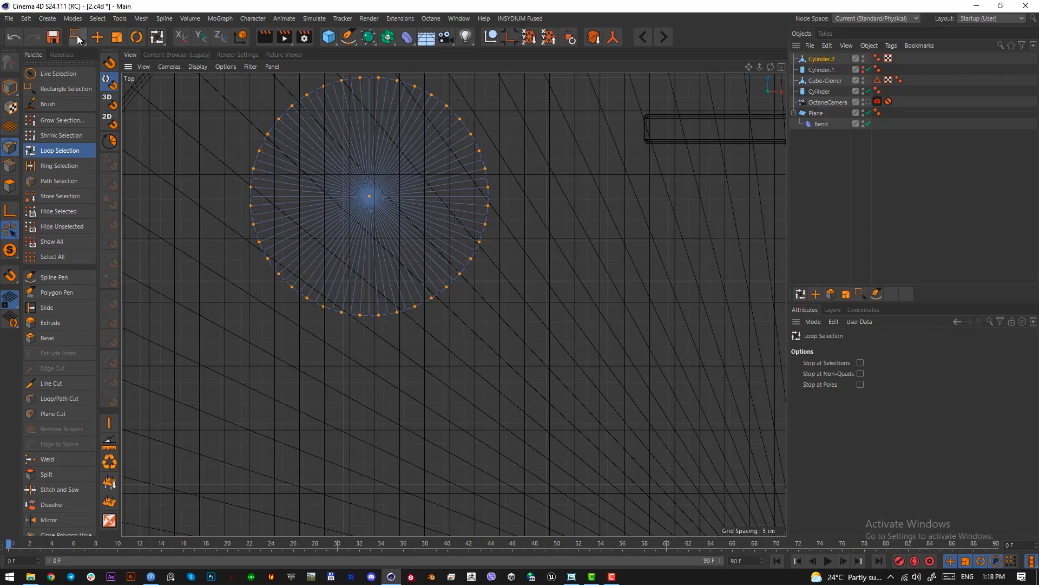
left_click(78, 38)
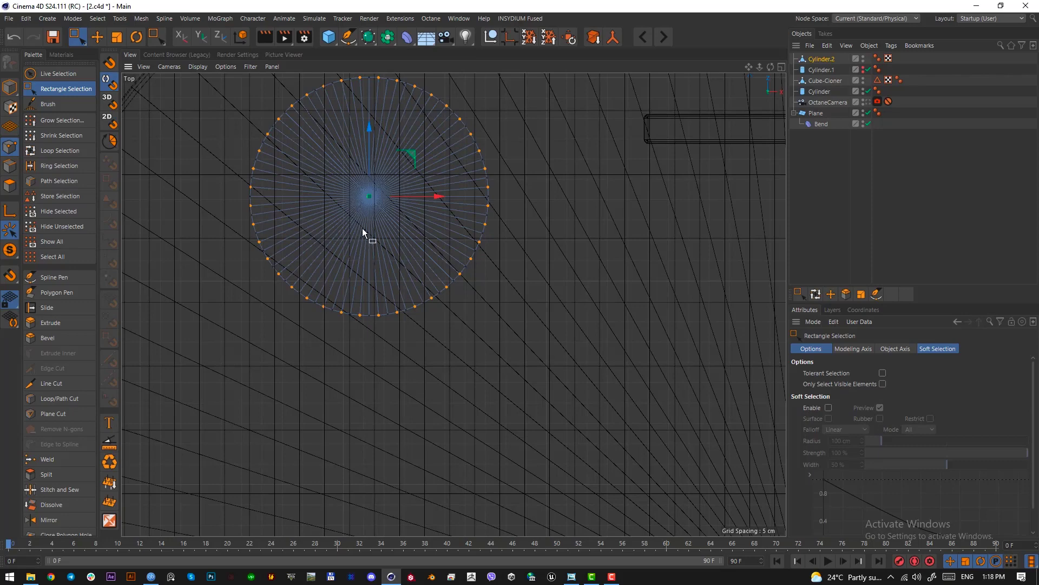
left_click_drag(344, 219, 405, 175, "ctrl")
key("F1")
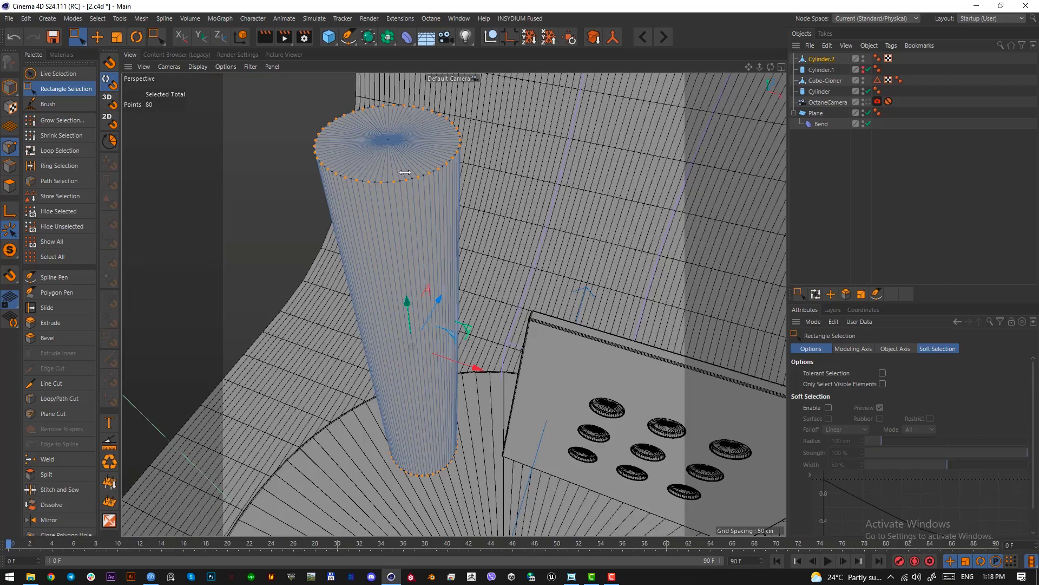
- Scale the selected rim points slightly inward in the top view to form a fluted, star-shaped column profile
key("F2")
middle_click_drag(377, 229, 434, 295, "alt")
key("t")
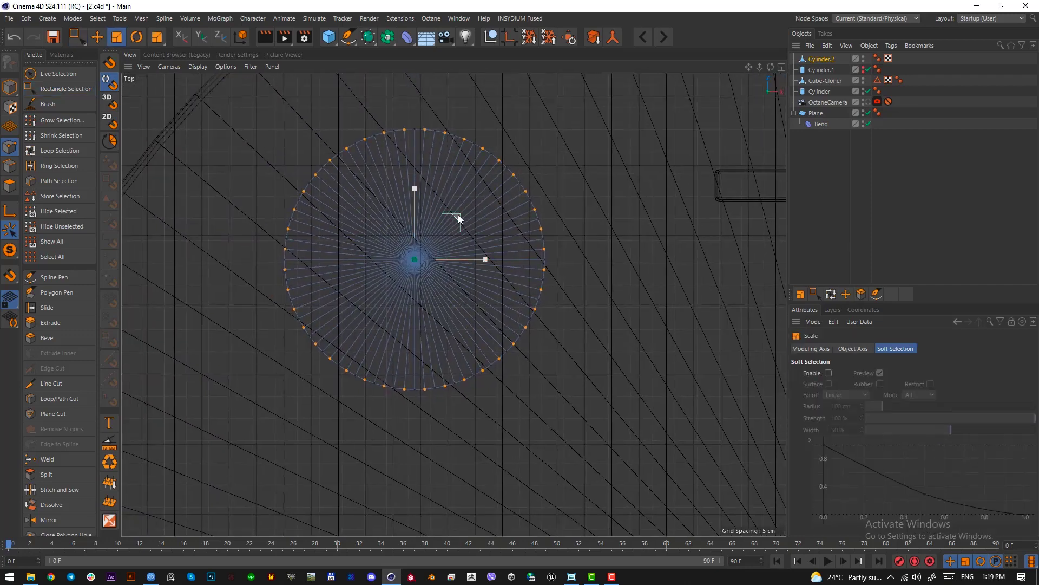
left_click_drag(456, 216, 387, 271)
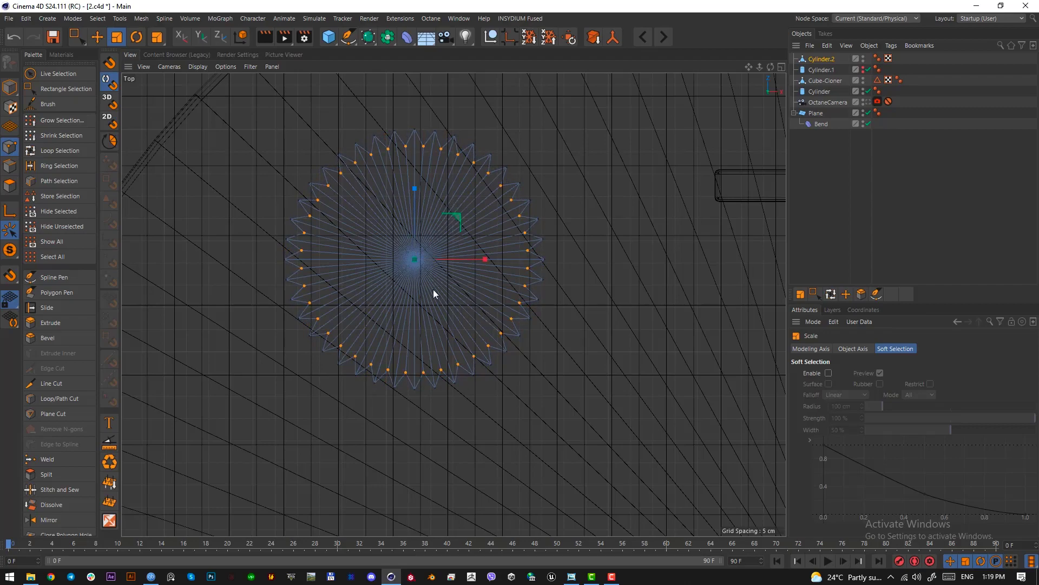
- Convert the point selection to the lengthwise edges in the column's grooves and frame the upper end closely in perspective
key("F1")
left_click_drag(414, 229, 417, 196, "alt")
right_click_drag(417, 214, 441, 190, "alt")
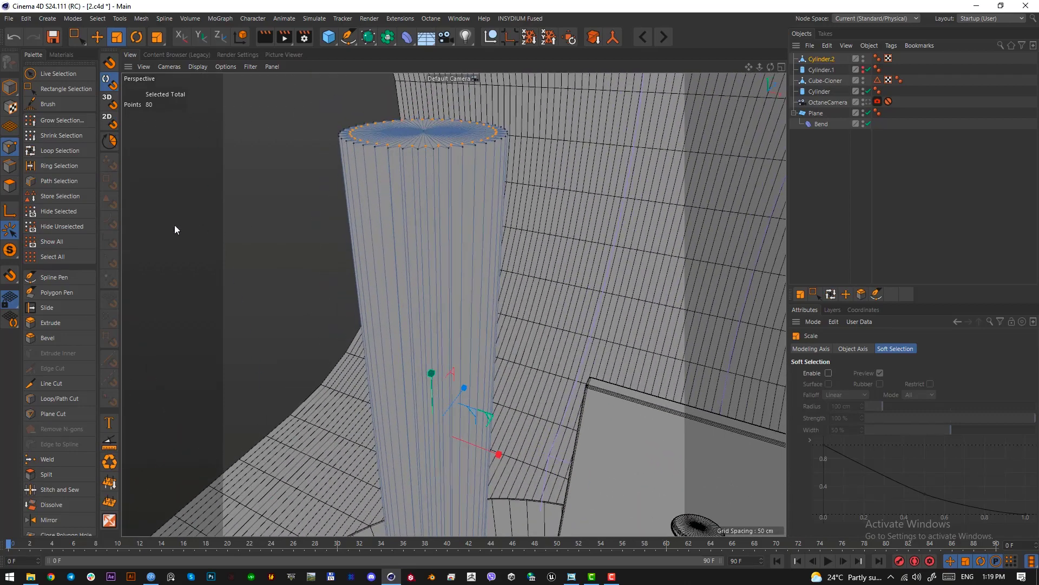
left_click(11, 166)
left_click_drag(391, 215, 427, 233, "alt")
right_click_drag(418, 188, 445, 170, "alt")
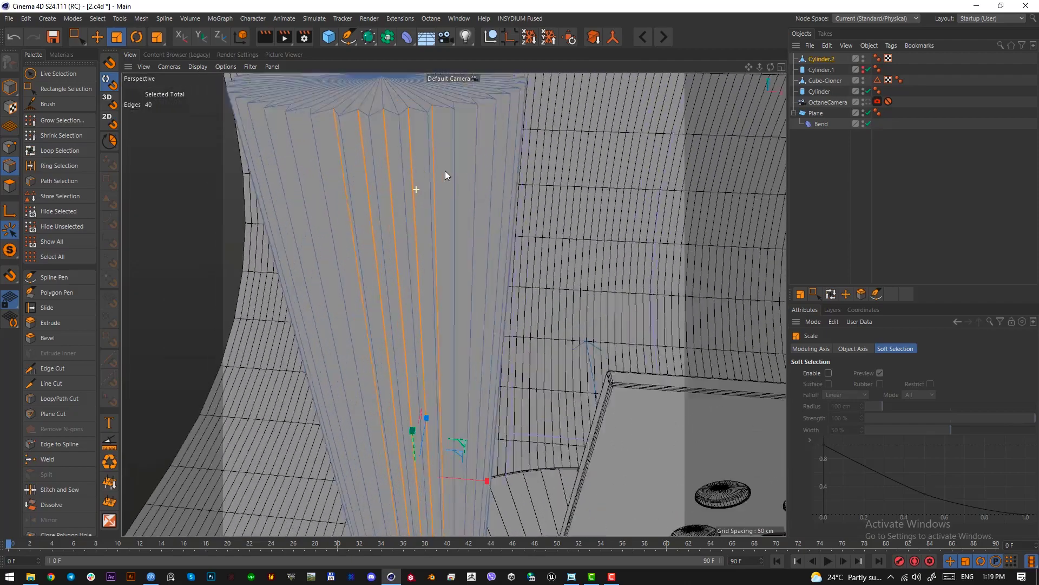
left_click_drag(395, 148, 394, 121, "alt")
left_click_drag(454, 304, 404, 308, "alt")
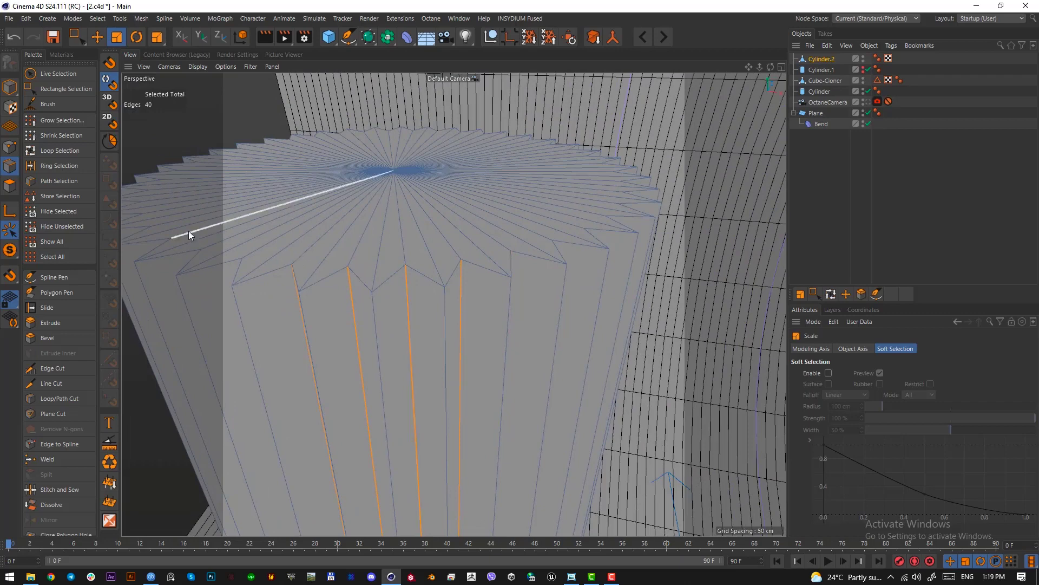
- Bevel the selected groove edges with an offset of about 1.67 cm to round the valleys of the flutes
left_click(55, 332)
left_click_drag(526, 353, 581, 353)
left_click_drag(449, 300, 450, 264, "alt")
right_click_drag(449, 263, 433, 268, "alt")
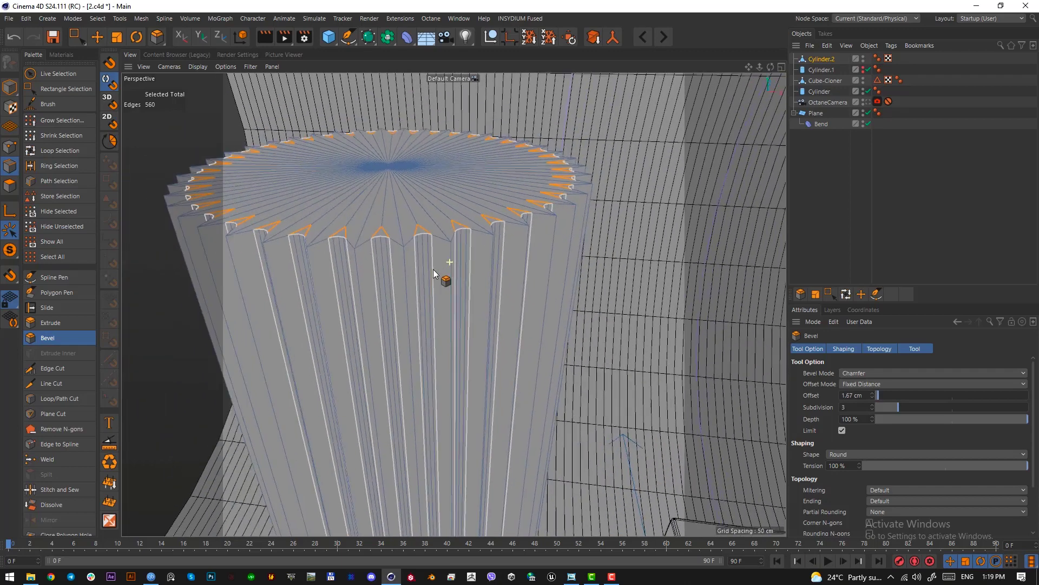
left_click_drag(433, 268, 434, 284, "alt")
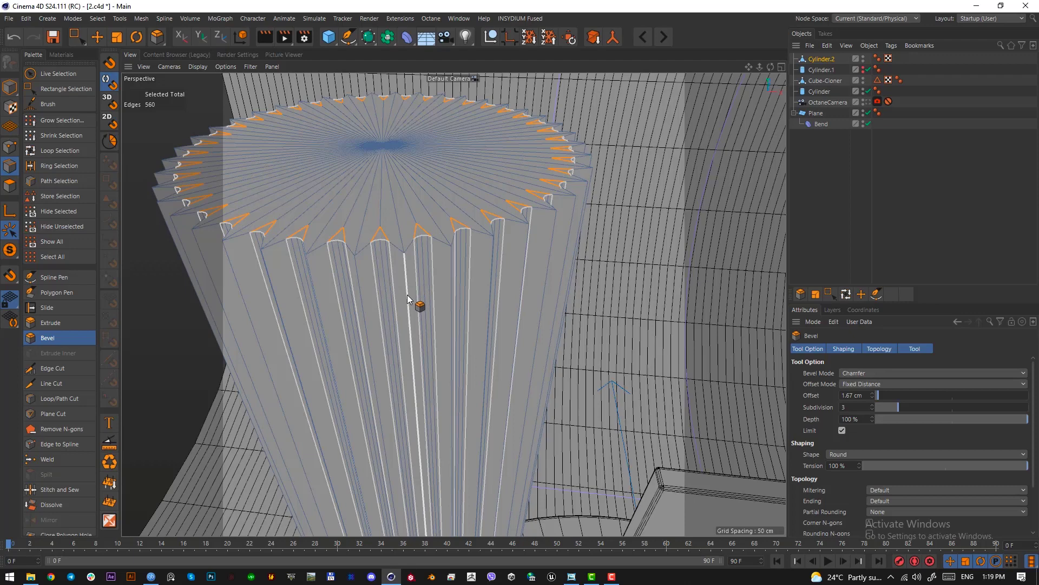
- Start a loop selection of the column's protruding ridge edges, adding one flute after another around the visible side in perspective
left_click(60, 150)
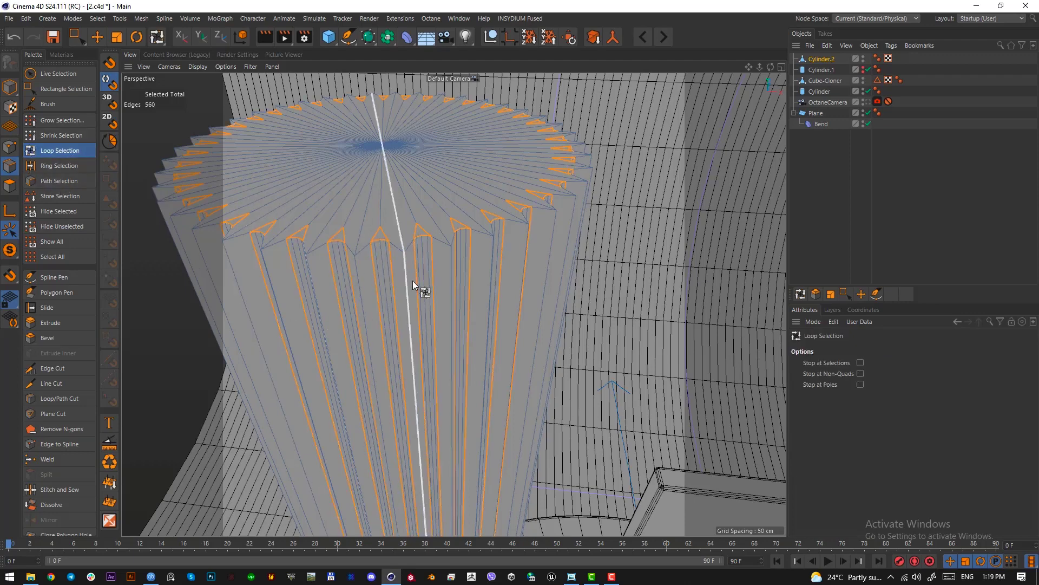
left_click(419, 285)
key("s")
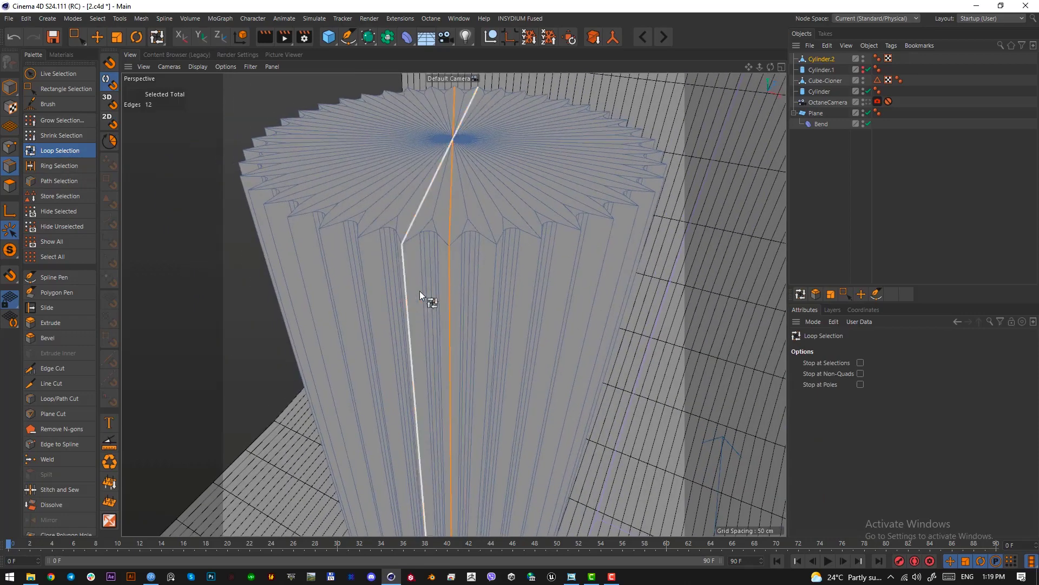
middle_click_drag(483, 285, 421, 282, "alt")
left_click(422, 281, "shift")
left_click_drag(459, 281, 416, 281, "alt")
left_click(455, 280, "shift")
left_click(430, 270, "shift")
left_click(473, 266, "shift")
left_click(415, 218, "shift")
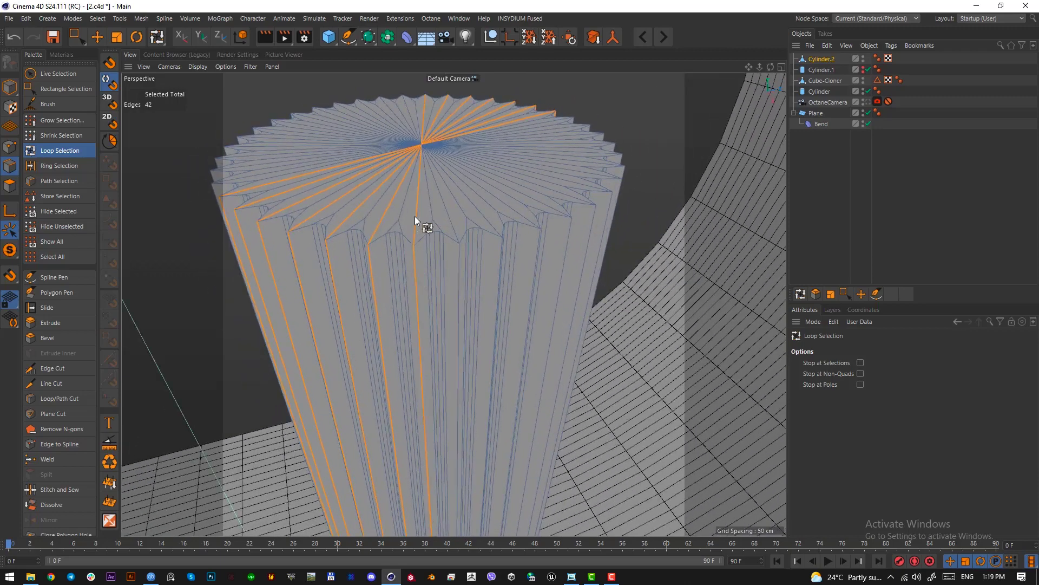
left_click(446, 213, "shift")
left_click(470, 206, "shift")
left_click(495, 200, "shift")
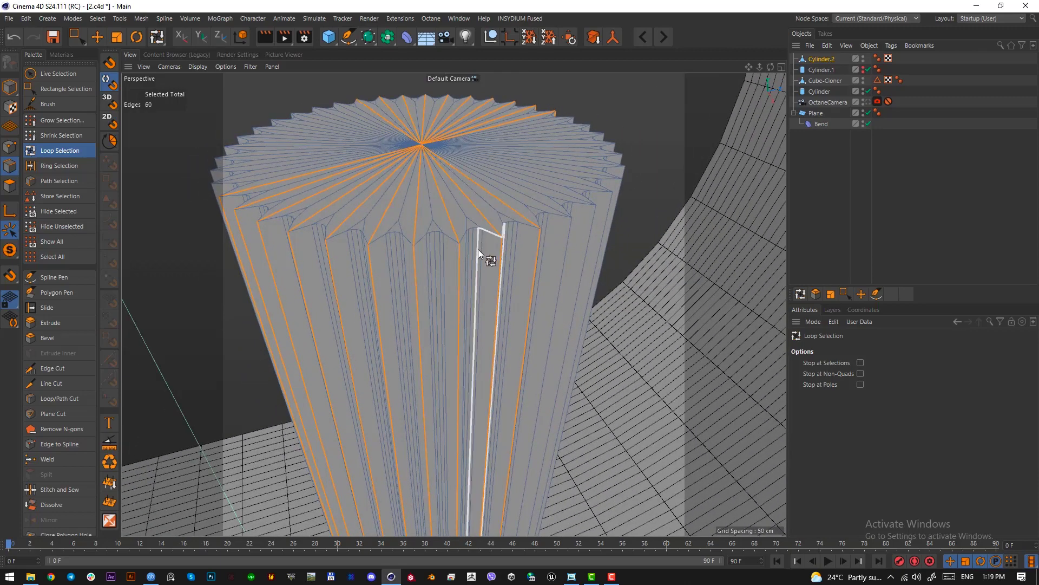
- Add the remaining ridge edge loops to the selection in the top view until every flute's outer edge is included
key("F2")
scroll(470, 262, "up", 3)
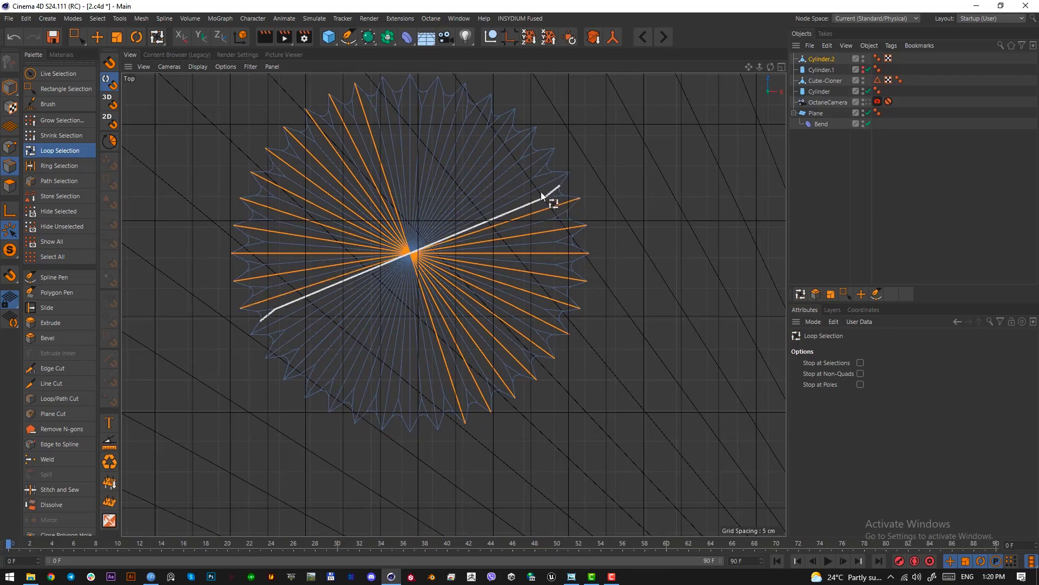
left_click(534, 176, "shift")
left_click(525, 169, "shift")
left_click(506, 150, "shift")
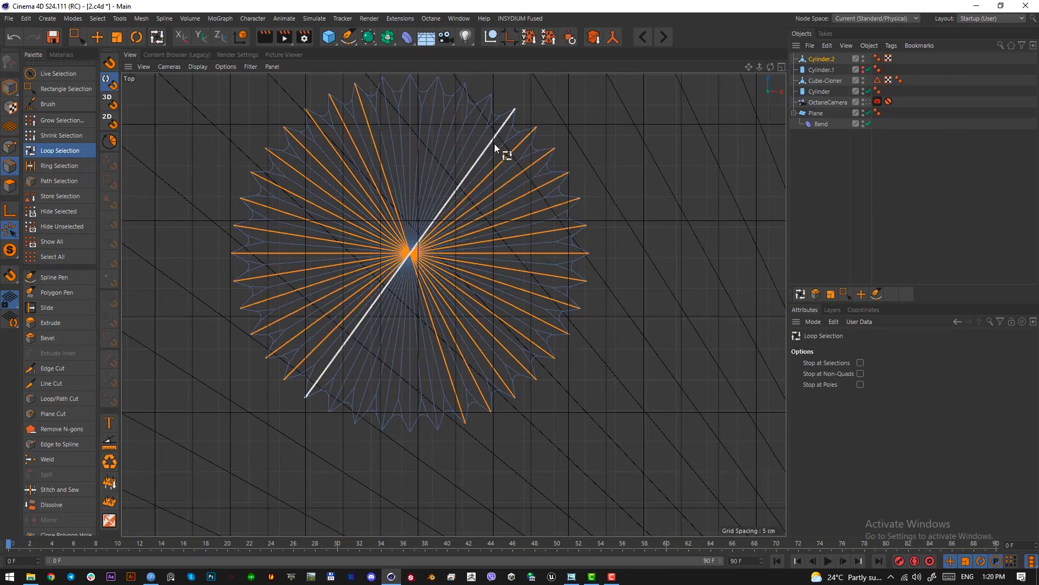
left_click(490, 142, "shift")
left_click(466, 135, "shift")
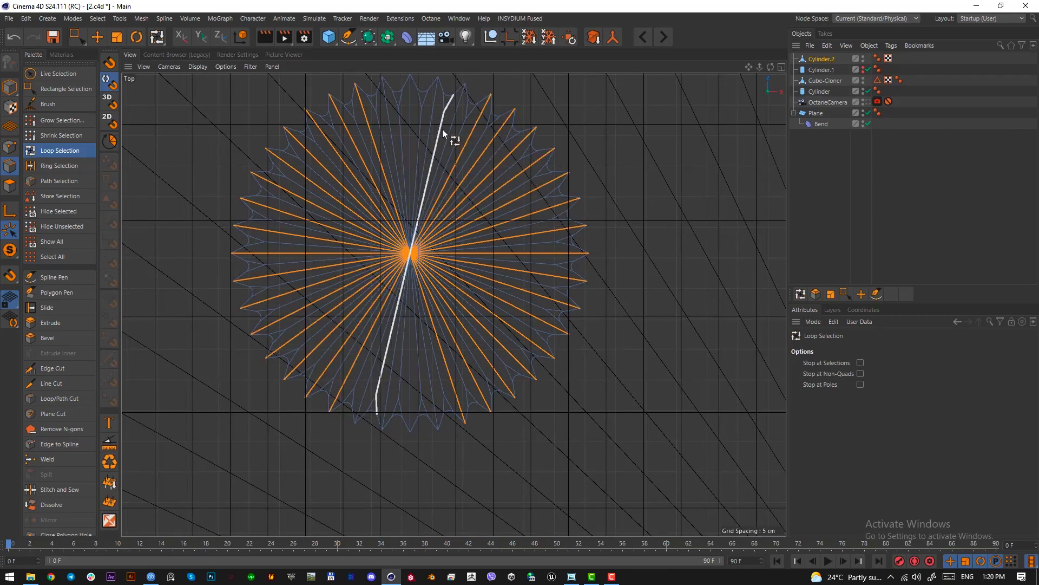
left_click(427, 122, "shift")
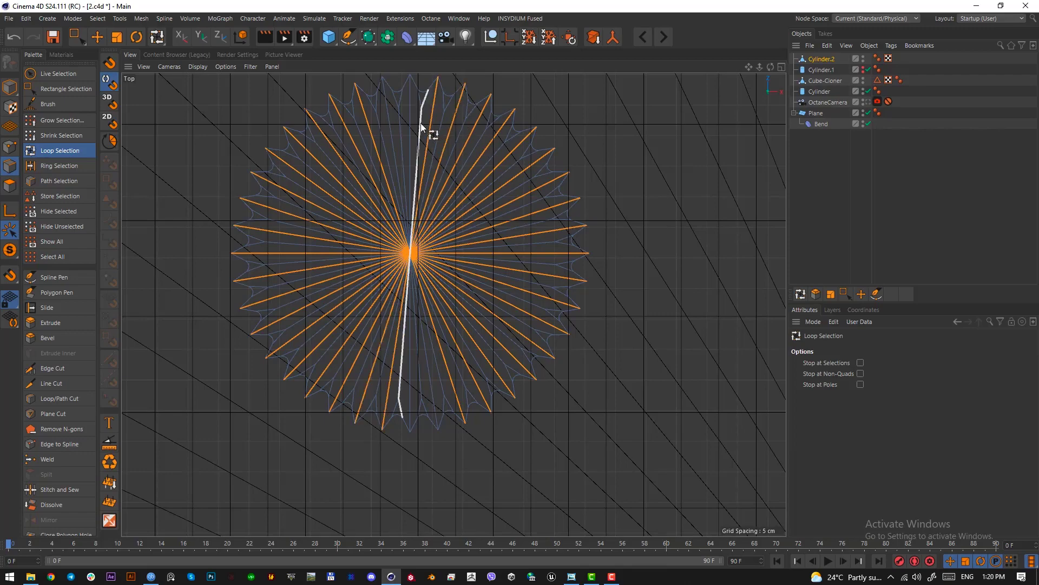
left_click(411, 125, "shift")
left_click(392, 131, "shift")
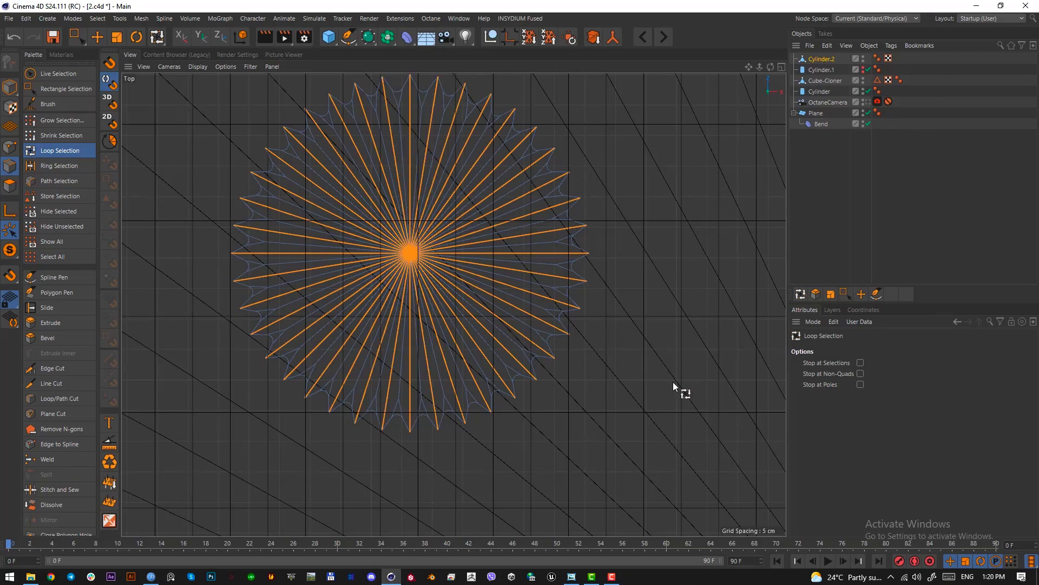
- Deselect the radial cap edges in the top view with Live Selection, including hidden elements, keeping only the lengthwise ridge edges selected
key("F1")
scroll(495, 358, "down", 5)
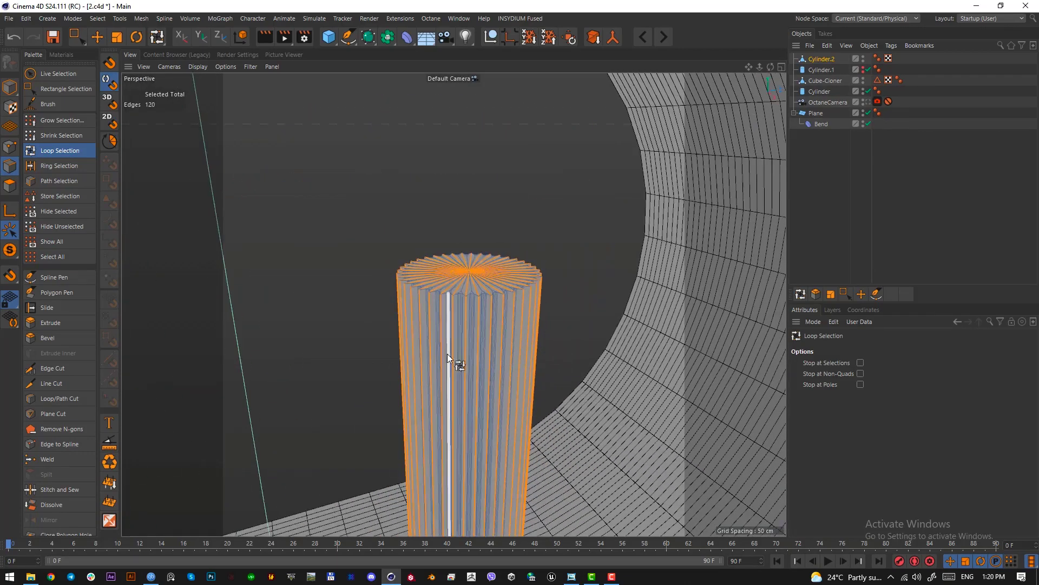
left_click_drag(449, 289, 479, 188, "alt")
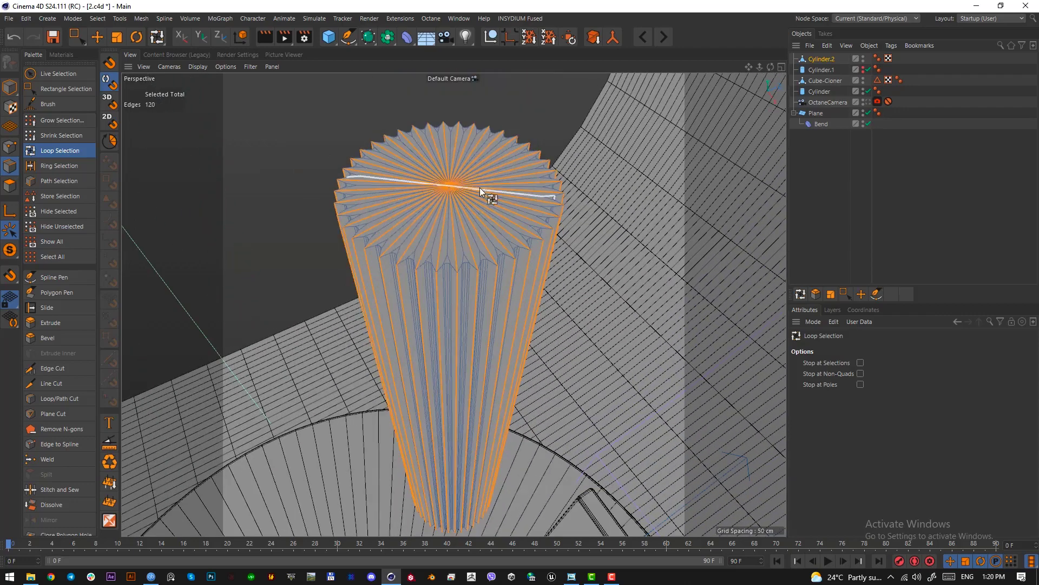
key("F2")
scroll(446, 239, "up", 2)
left_click(77, 36)
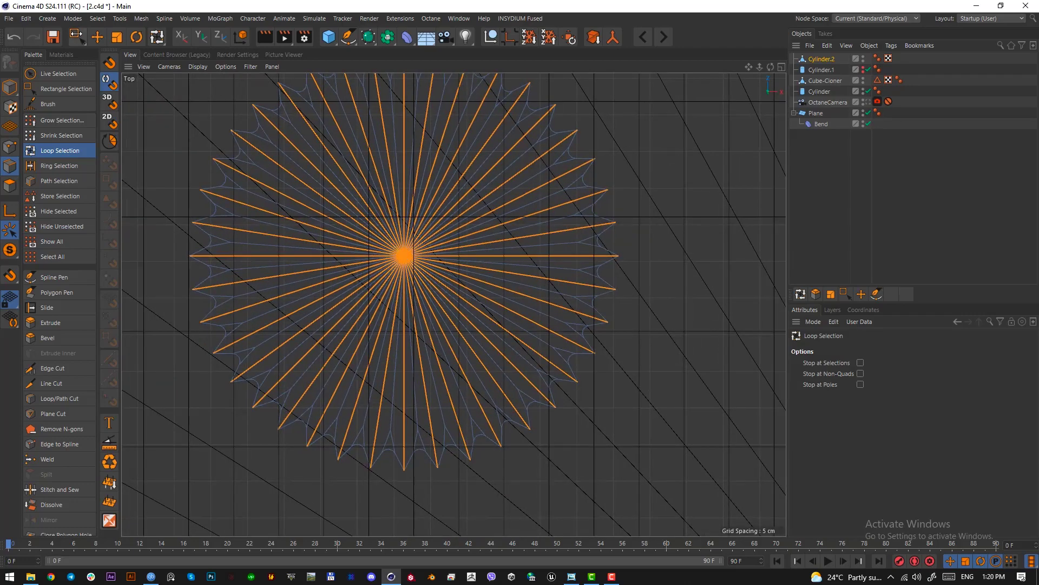
left_click(114, 52)
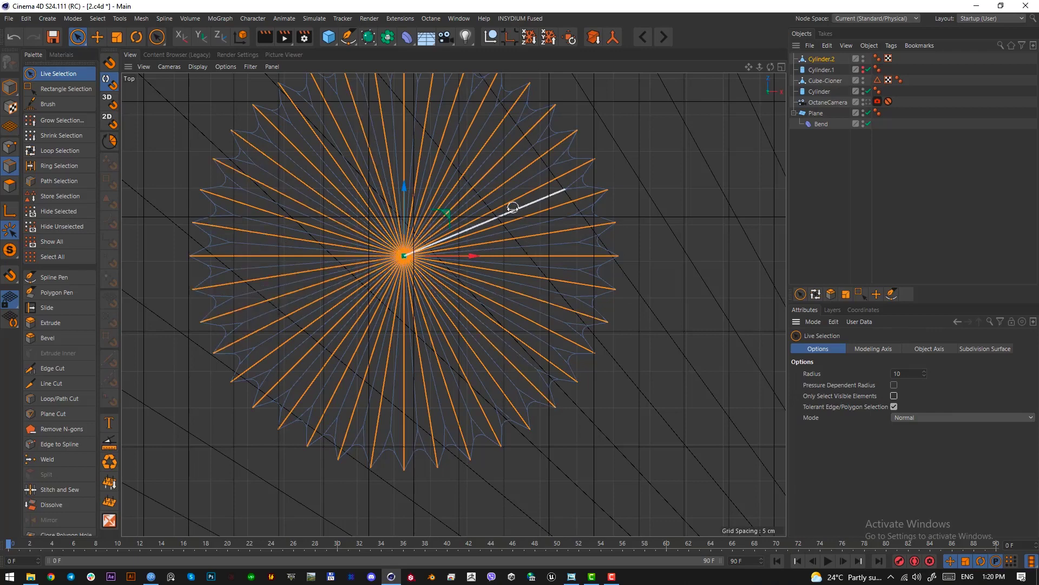
mouse_move(525, 238)
left_mouse_down("ctrl")
mouse_move(404, 151)
mouse_move(343, 287)
mouse_move(496, 262)
mouse_move(504, 307)
mouse_move(460, 317)
mouse_move(455, 285)
left_mouse_up("ctrl")
- Bevel the selected ridge edges of the column with an offset of about 1.85 cm and 3 subdivisions
key("F1")
middle_click_drag(454, 285, 407, 184, "alt")
mouse_move(407, 184)
right_mouse_down("alt")
mouse_move(425, 185)
mouse_move(395, 187)
right_mouse_up("alt")
left_click_drag(453, 304, 421, 237, "alt")
right_click_drag(431, 197, 466, 130, "alt")
middle_click_drag(466, 130, 424, 250, "alt")
right_click_drag(424, 250, 458, 238, "alt")
left_click(57, 342)
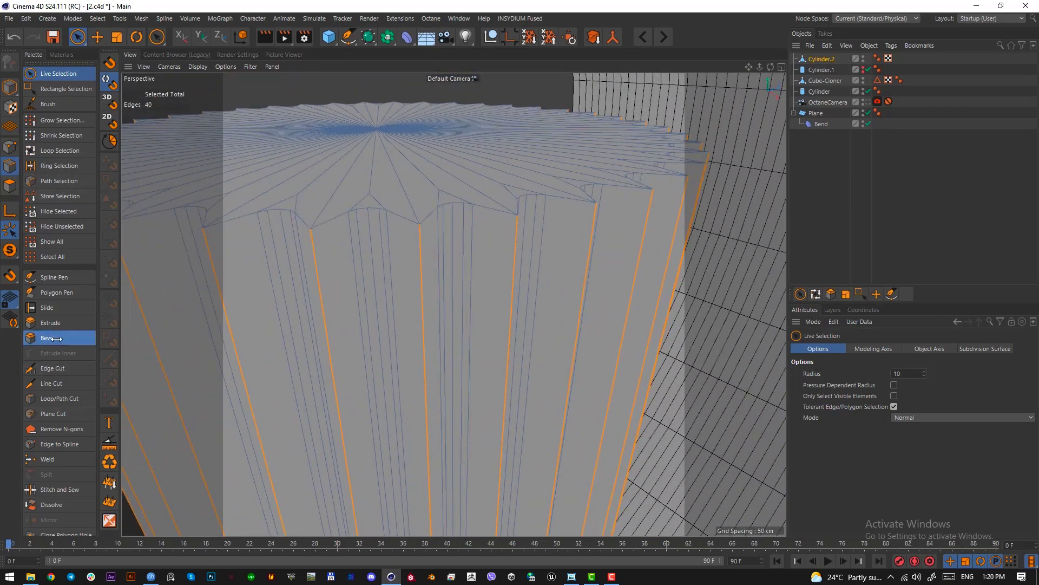
right_click_drag(379, 269, 387, 262, "alt")
left_click_drag(388, 263, 506, 193)
key("ctrl+z")
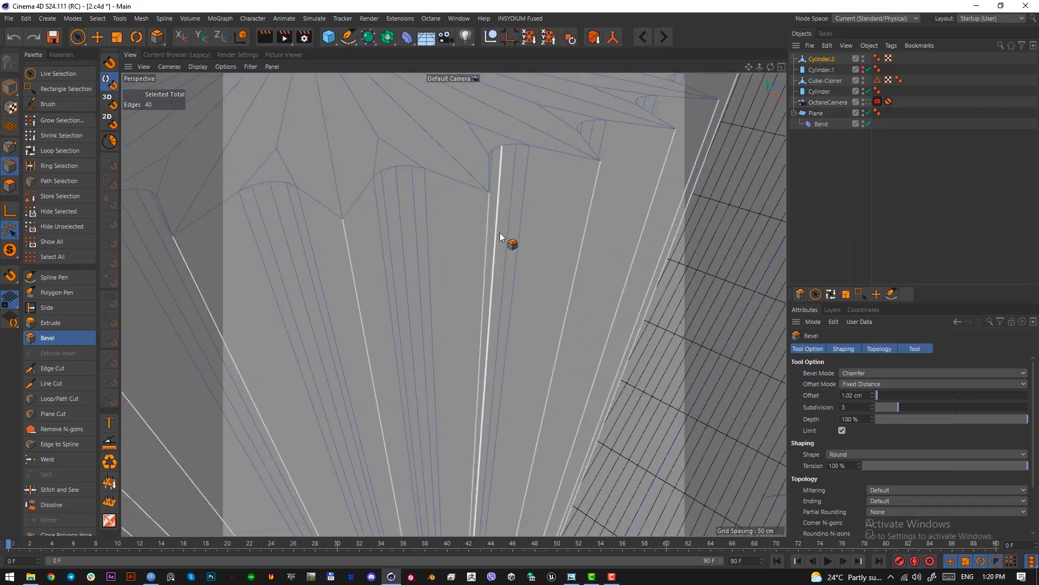
left_click_drag(499, 232, 563, 232)
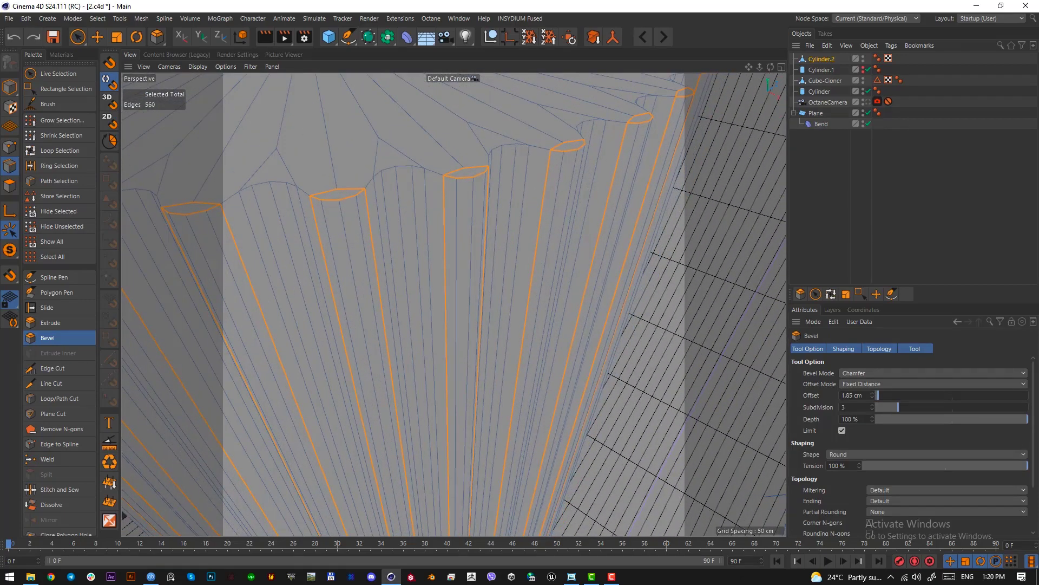
- Scale the fluted column down slightly in object mode through OctaneCamera and adjust its height above the round podium
left_click(866, 101)
left_click(7, 87)
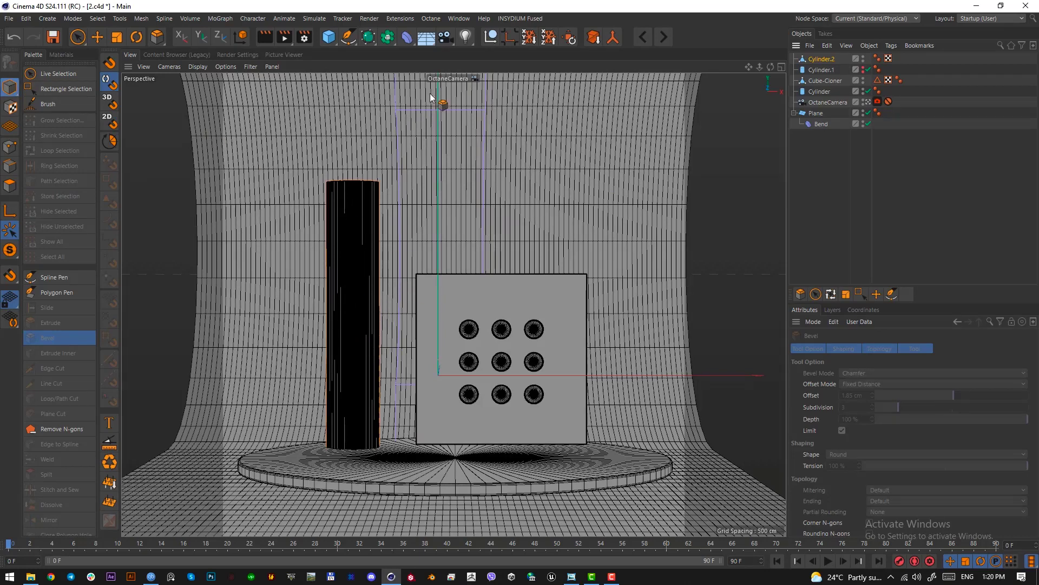
left_click(97, 37)
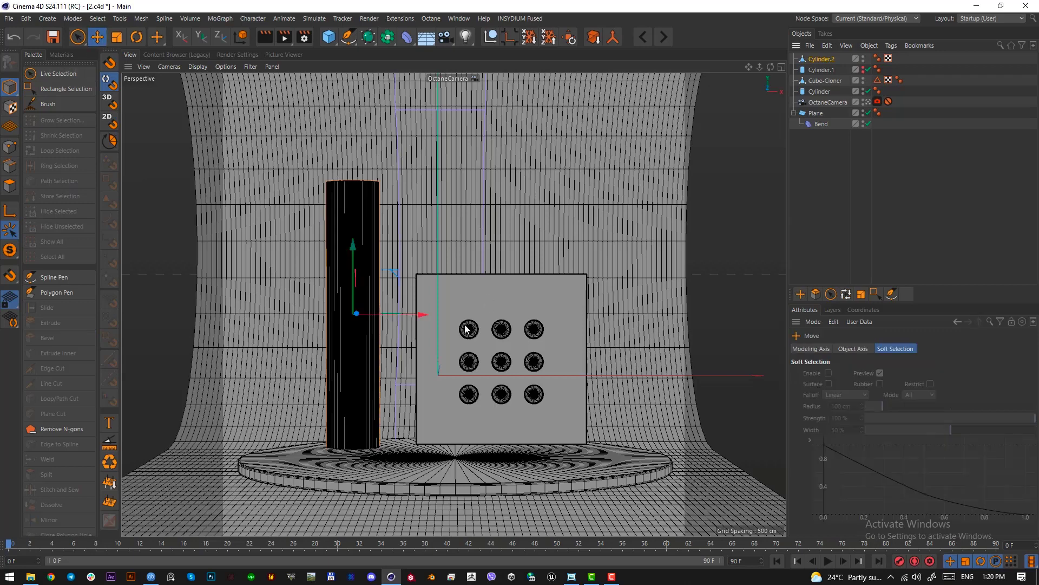
key("t")
left_click_drag(469, 363, 462, 372)
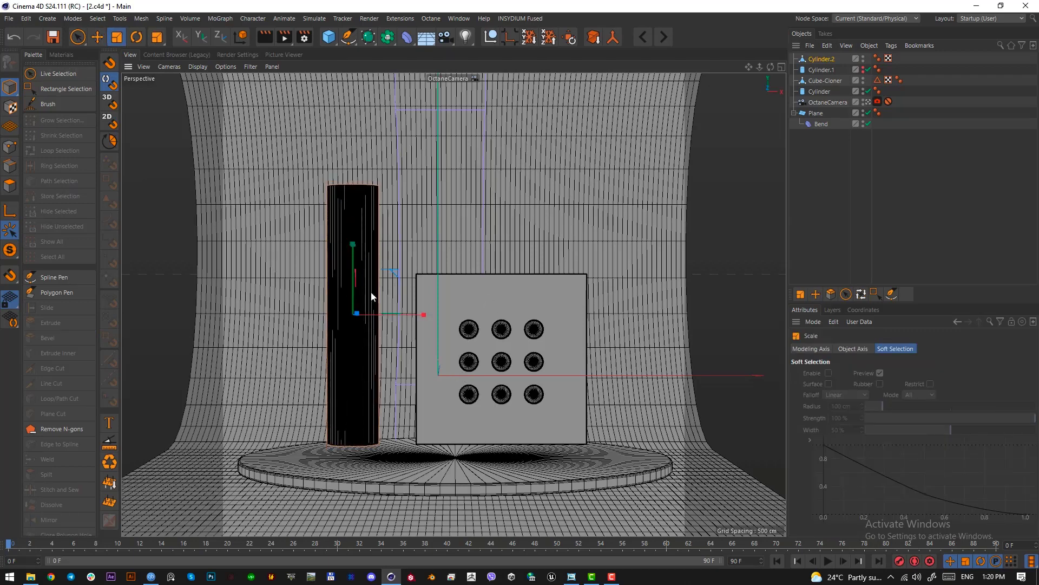
key("F2")
left_click_drag(457, 217, 440, 222)
key("F1")
key("e")
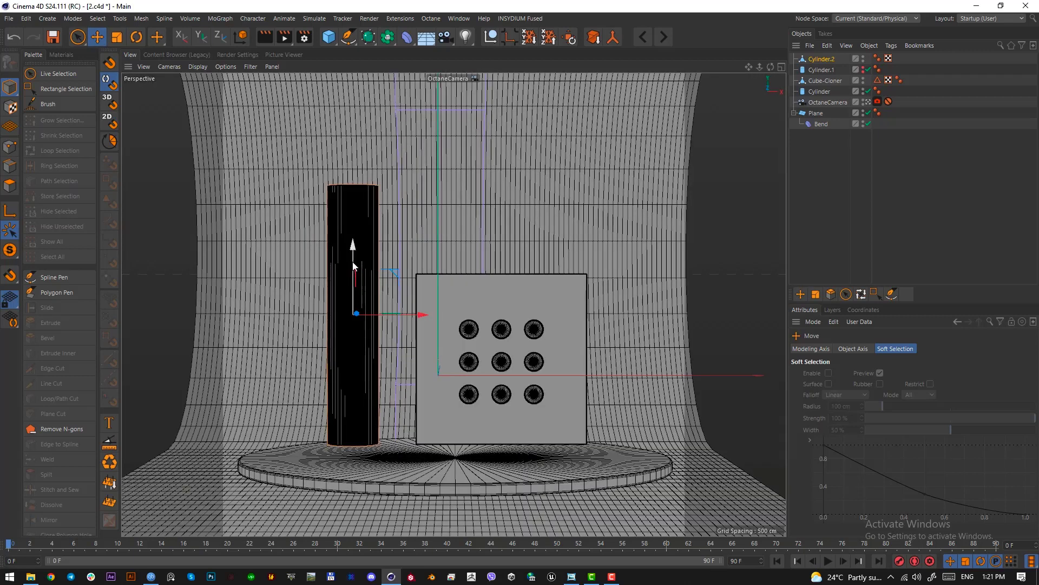
mouse_move(353, 266)
left_mouse_down()
mouse_move(356, 234)
mouse_move(361, 253)
left_mouse_up()
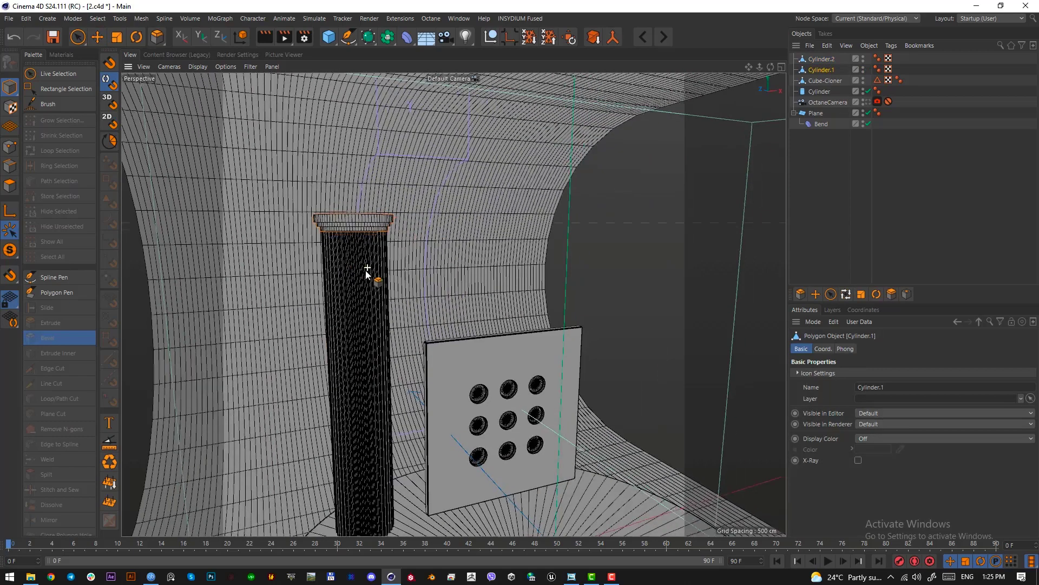
- Enable the hidden Cylinder.1, shorten it to a disc about 5.175 cm high and seat it on the column's upper end
left_click_drag(372, 273, 435, 148, "alt")
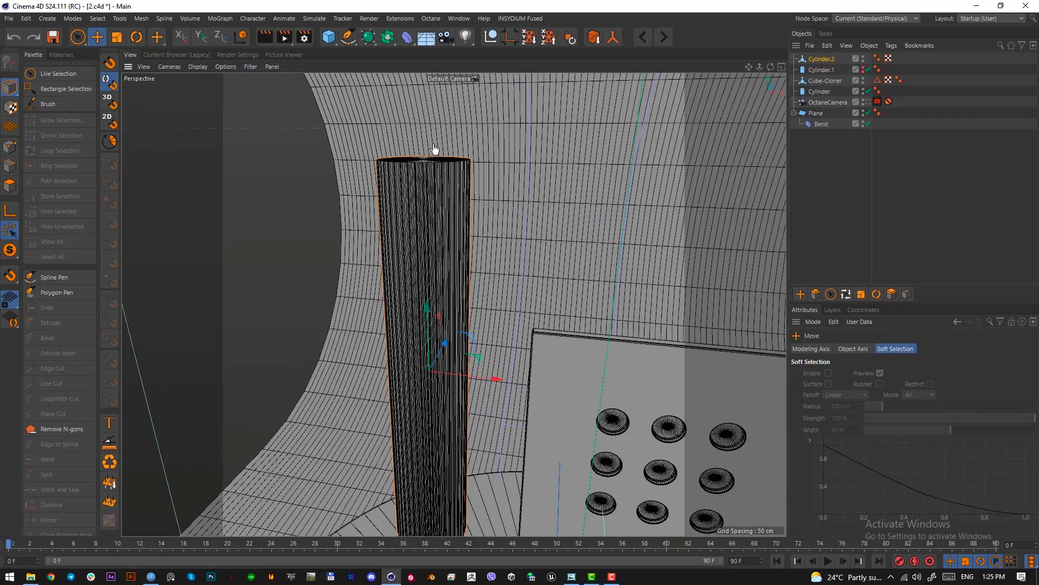
left_click(821, 69)
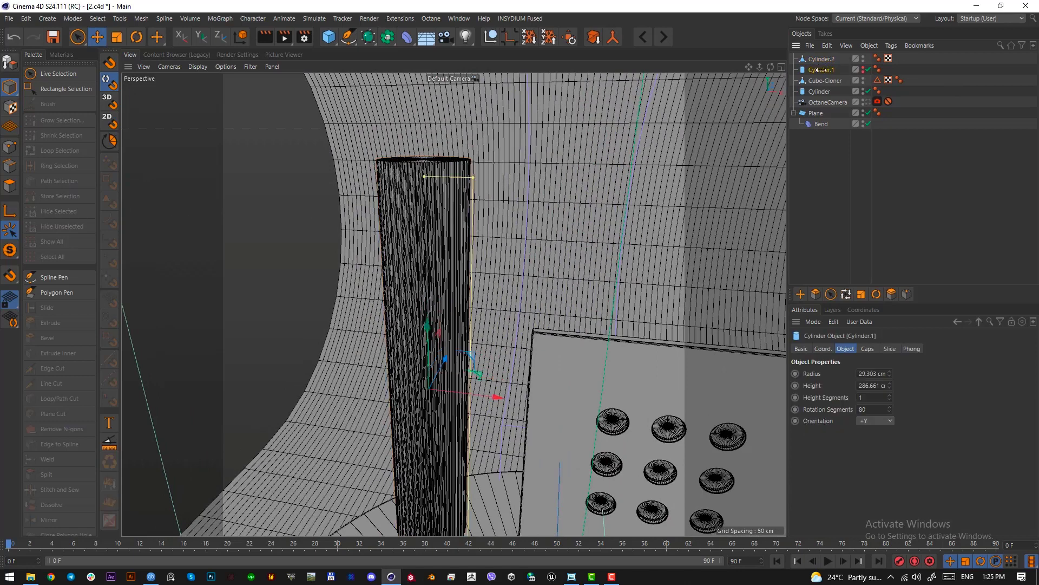
left_click(867, 70)
left_click_drag(425, 177, 419, 117)
left_click_drag(424, 121, 426, 161)
mouse_move(427, 136)
left_mouse_down()
mouse_move(427, 124)
mouse_move(424, 145)
left_mouse_up()
scroll(428, 151, "up", 6)
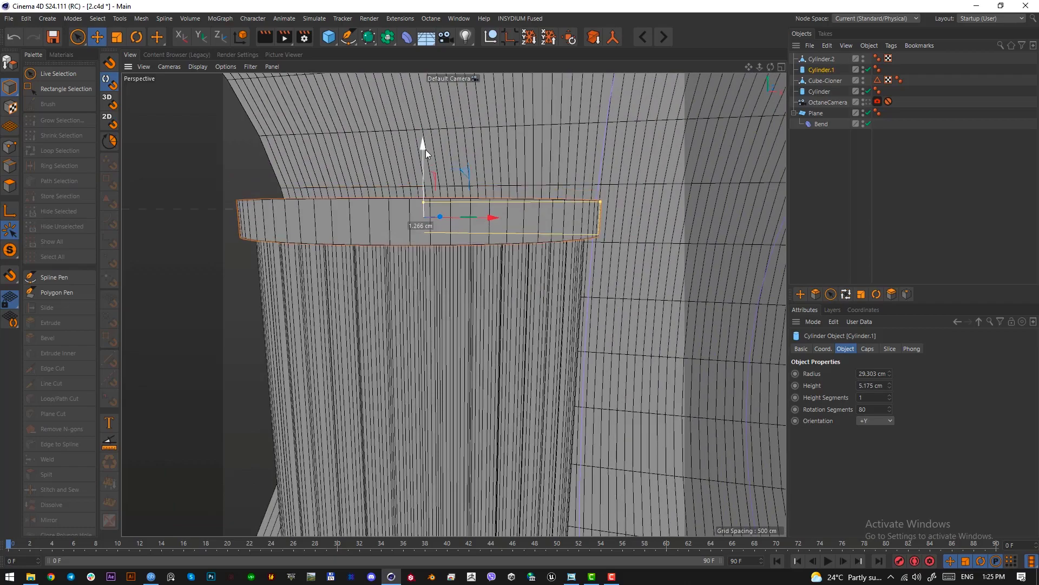
- Reduce the disc's radius to about 28.6 cm so it fits closely around the fluted column
left_click_drag(440, 239, 468, 355, "alt")
left_click_drag(469, 304, 447, 297, "alt")
left_click_drag(627, 326, 623, 326)
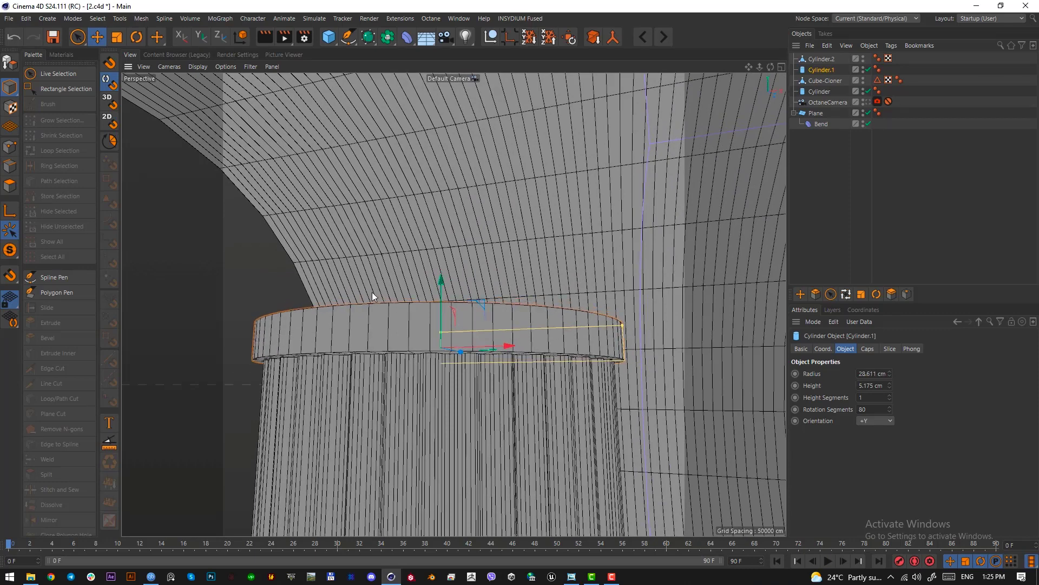
left_click_drag(446, 297, 427, 341)
- Make the disc editable, then select its upper cap polygons as a loop and delete them
key("c")
left_click(8, 186)
left_click_drag(427, 305, 425, 323, "alt")
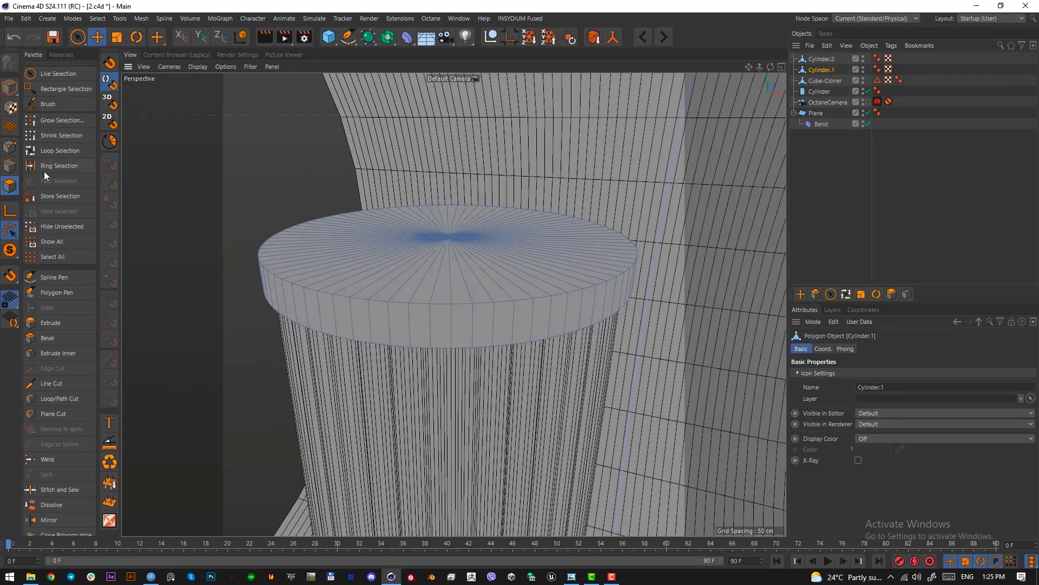
left_click(60, 150)
left_click(479, 306)
key("Delete")
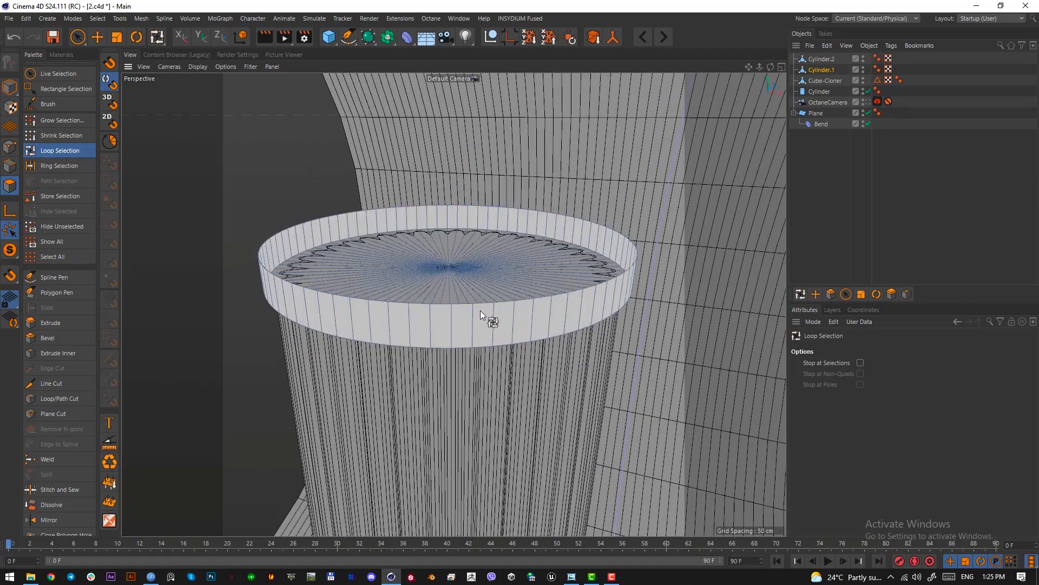
- Select the disc's open upper rim edge loop and extrude it outward by scaling in the top view to form a flange
left_click_drag(558, 310, 501, 332, "alt")
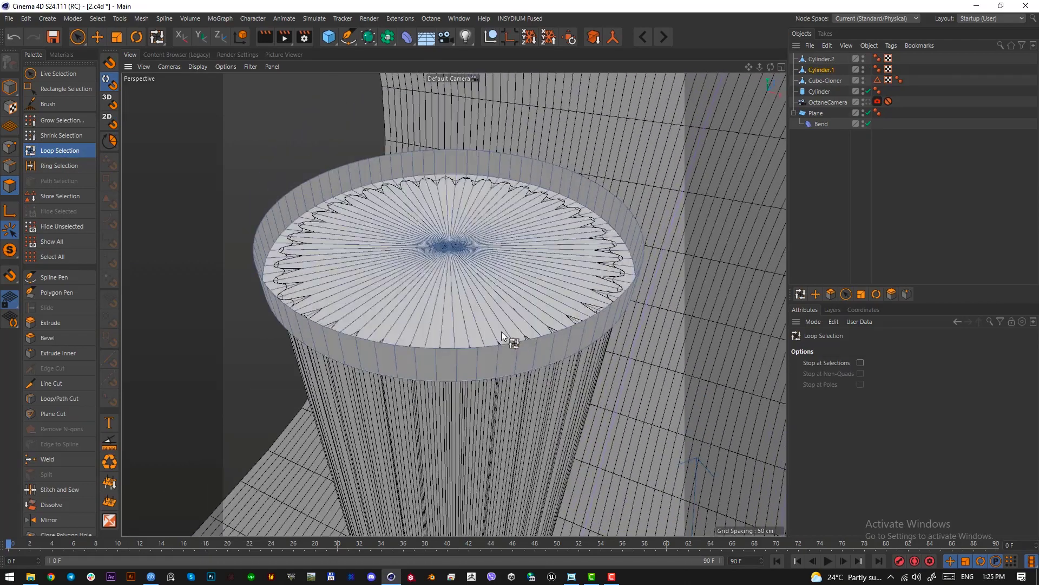
left_click(10, 166)
left_click_drag(417, 348, 497, 350, "alt")
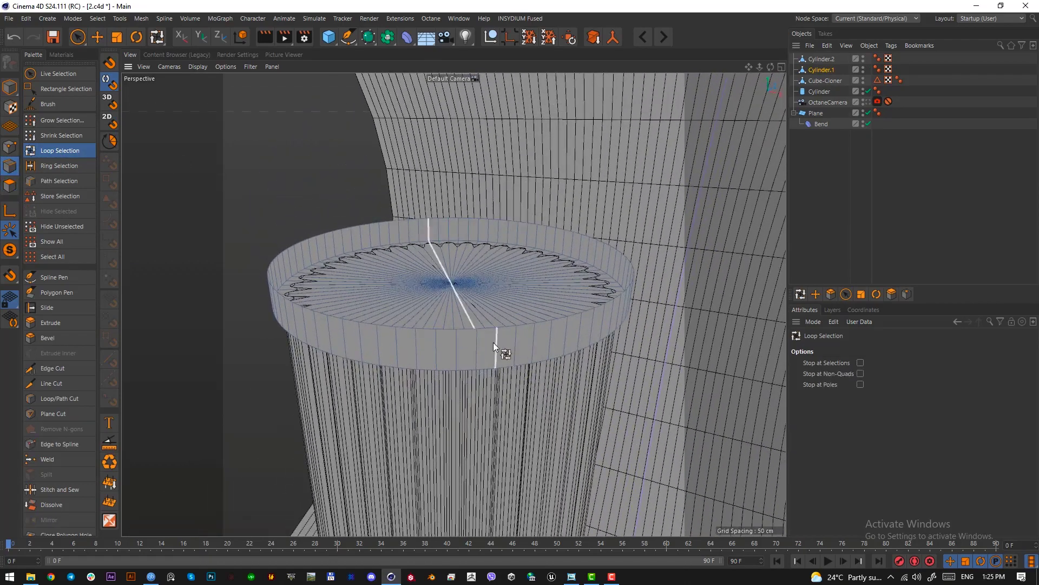
left_click(98, 37)
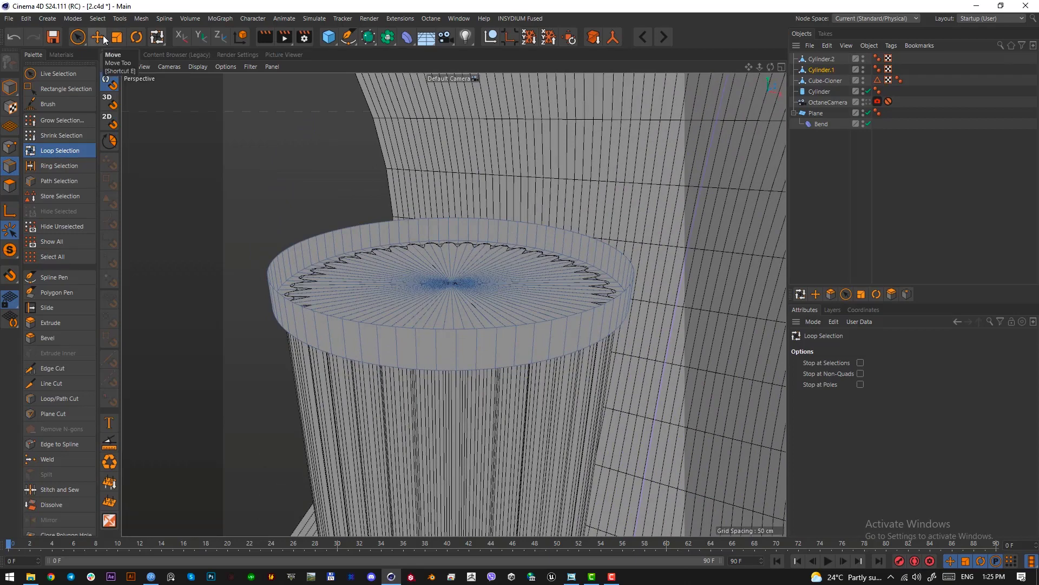
double_click(446, 329)
left_click_drag(463, 358, 466, 363, "alt")
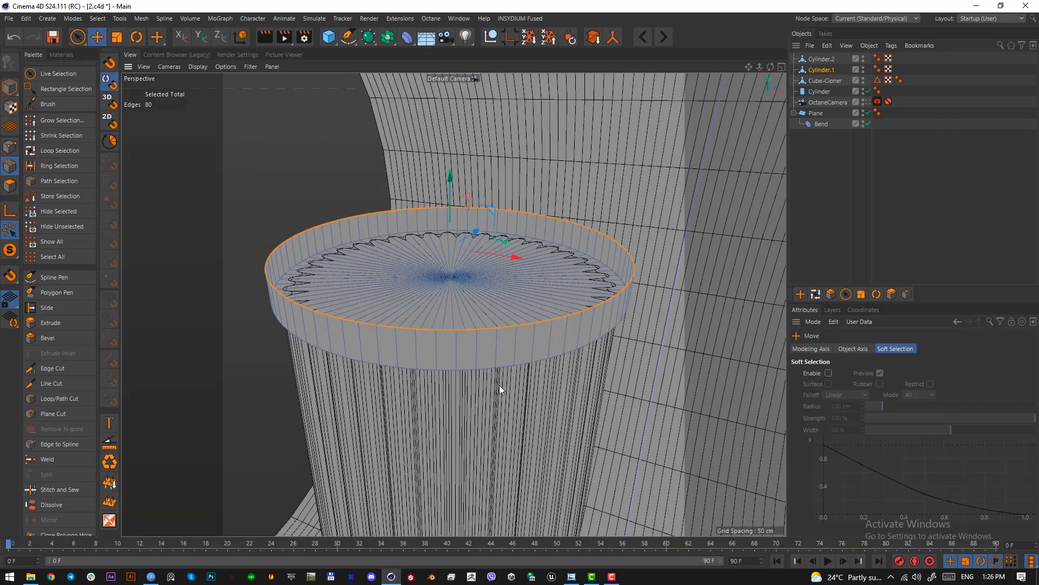
key("F2")
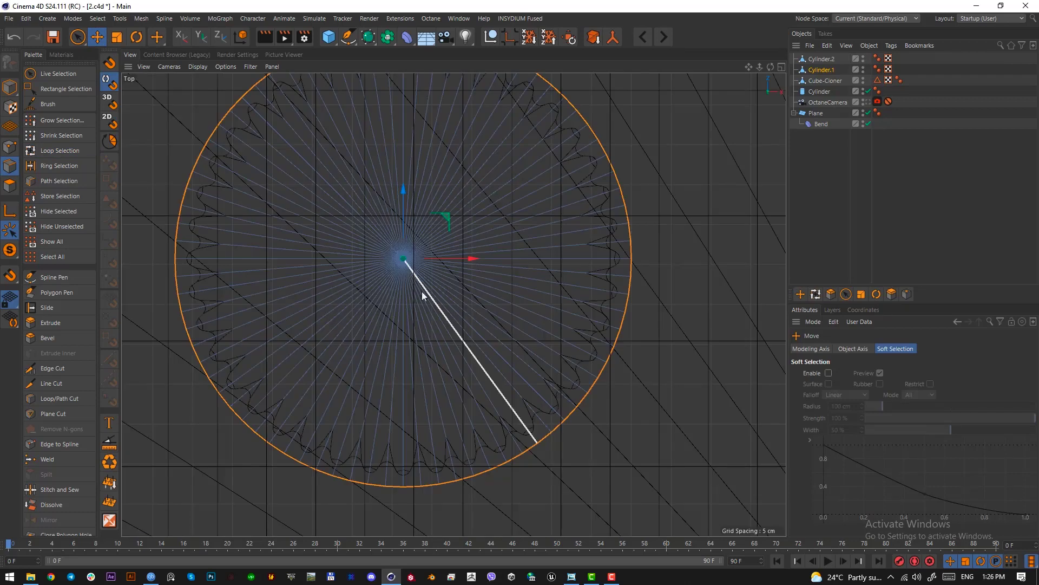
scroll(421, 292, "down", 3)
key("t")
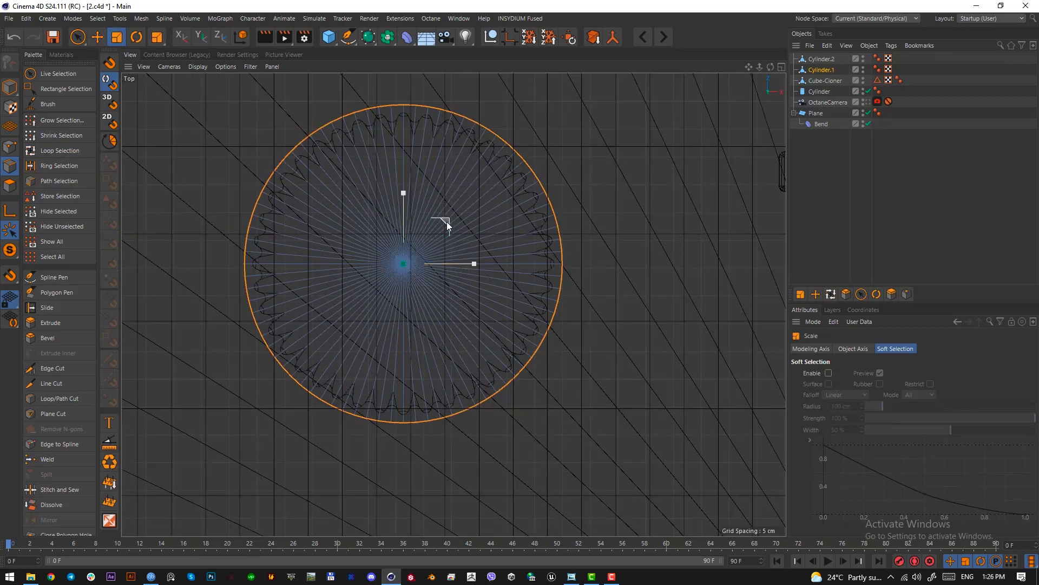
left_click_drag(447, 219, 505, 223)
- Extrude the flange's outer edge loop straight upward to form a second, wider tier of the column's capital
key("F1")
left_click_drag(445, 298, 443, 273, "alt")
key("e")
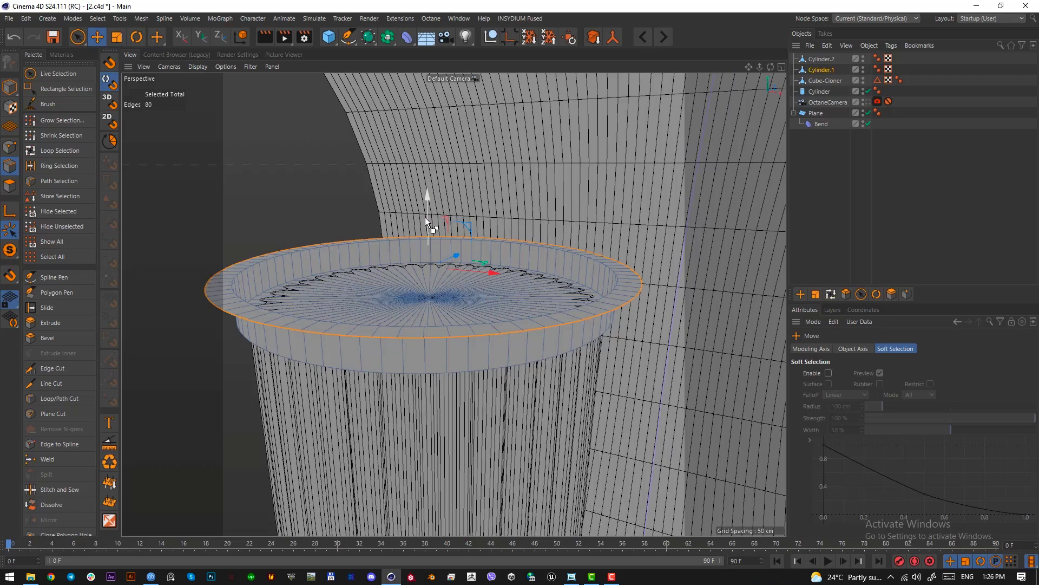
left_click_drag(429, 219, 431, 191)
key("t")
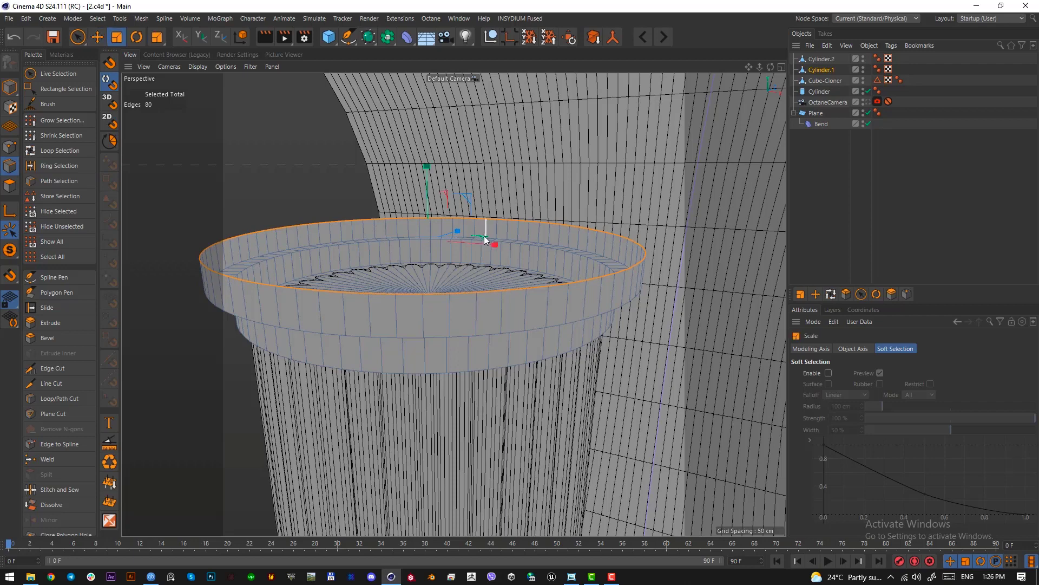
- Extrude the capital's upper rim edge loop outward by scaling, then extrude it straight upward to form a third, widest tier
left_click_drag(470, 291, 470, 293, "alt")
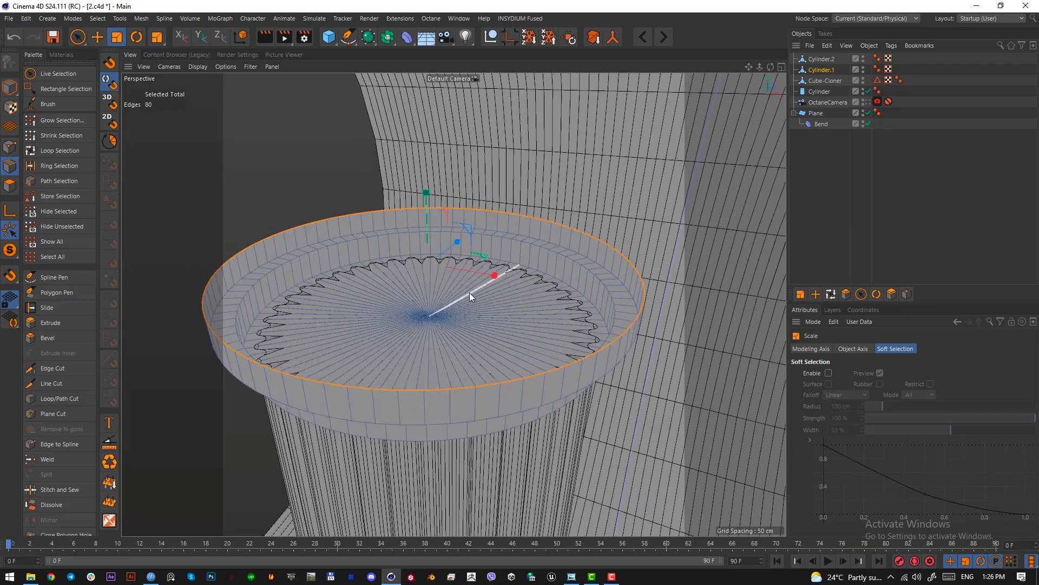
left_click_drag(485, 255, 557, 257)
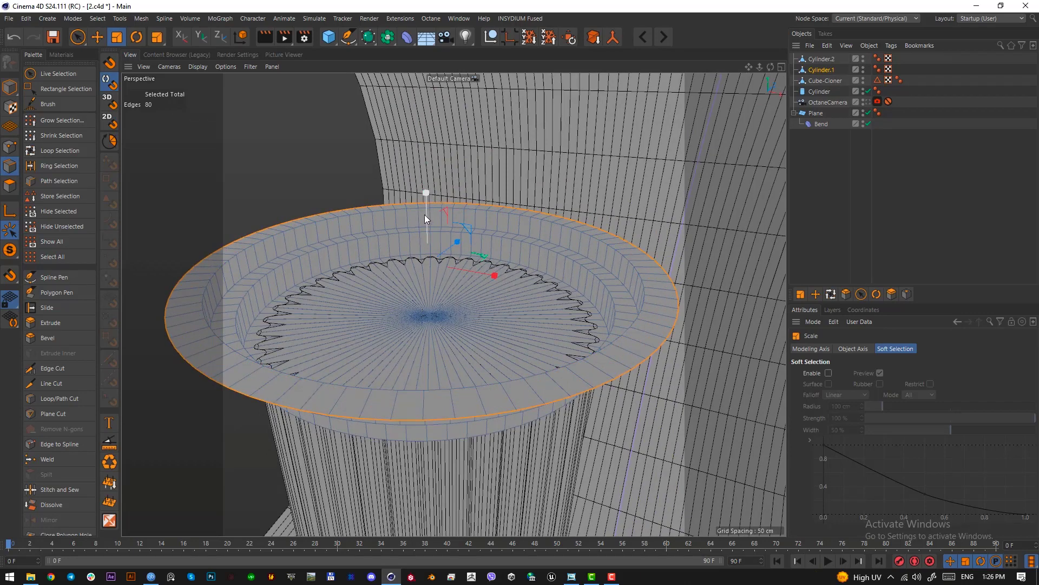
key("e")
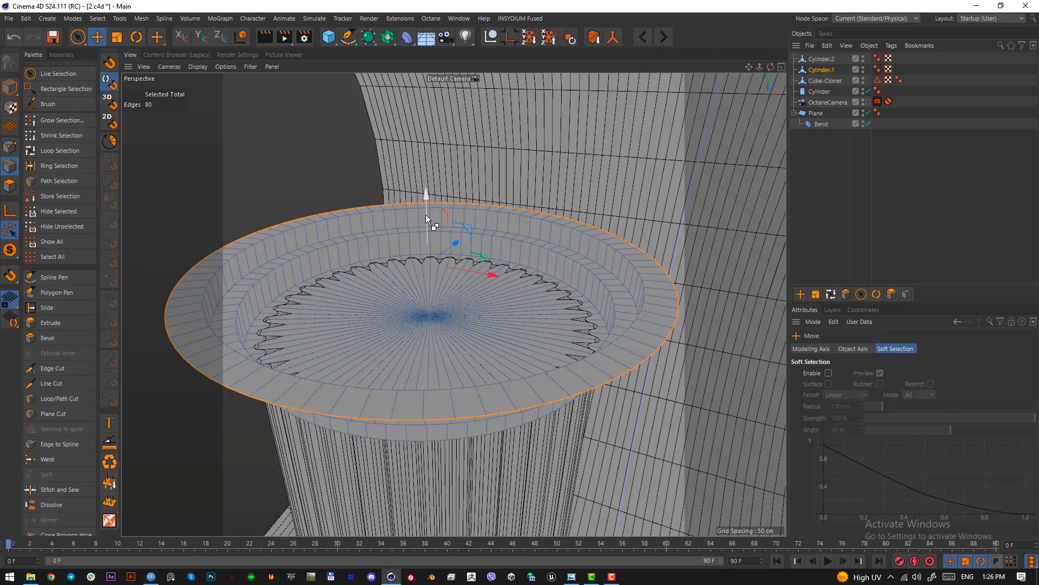
left_click_drag(425, 215, 421, 181)
left_click(508, 137)
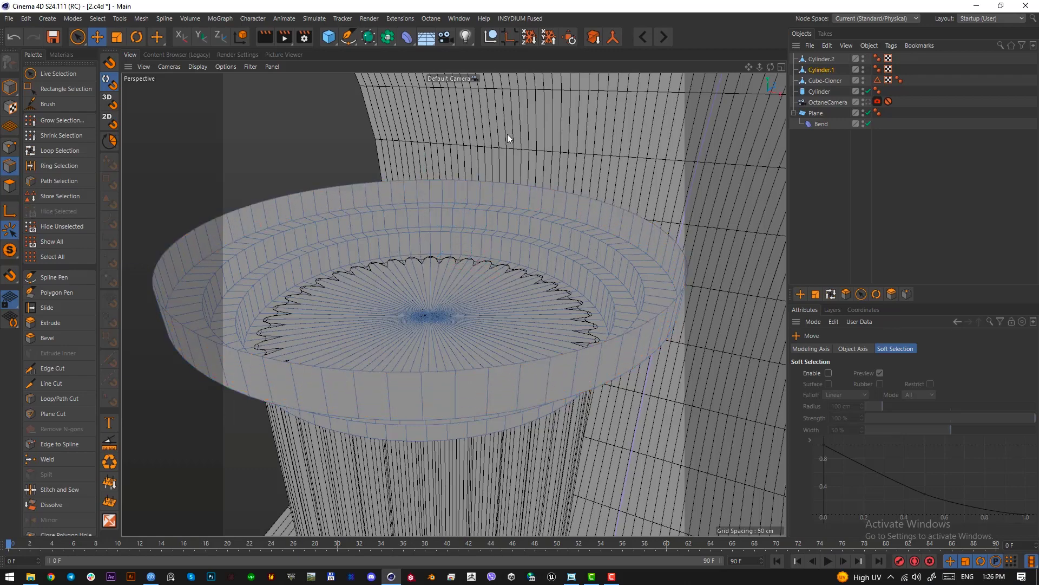
- Close the open top of the capital's uppermost tier with a single N-gon using Close Polygon Hole
right_click(508, 135)
left_click(524, 157)
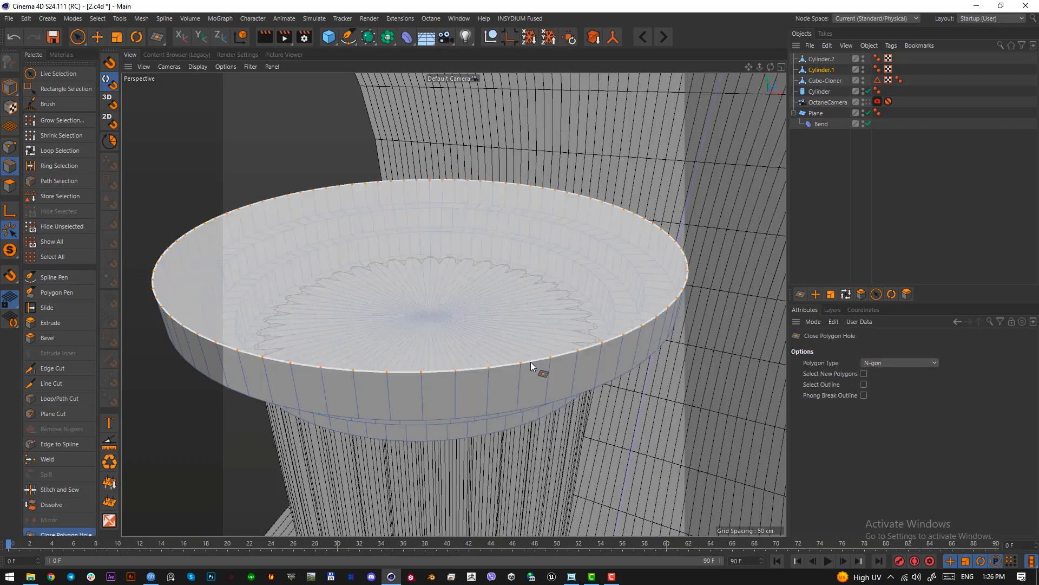
left_click(530, 360)
left_click_drag(411, 292, 449, 304, "alt")
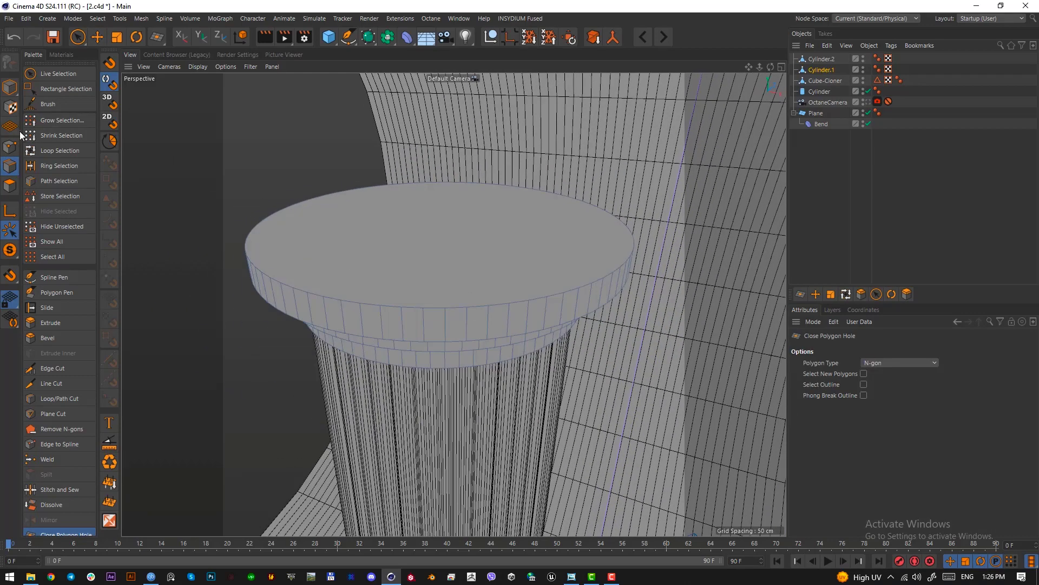
- Select all six horizontal rim edge loops of the stepped capital and bevel them by about 0.54 cm with 3 subdivisions
left_click(60, 152)
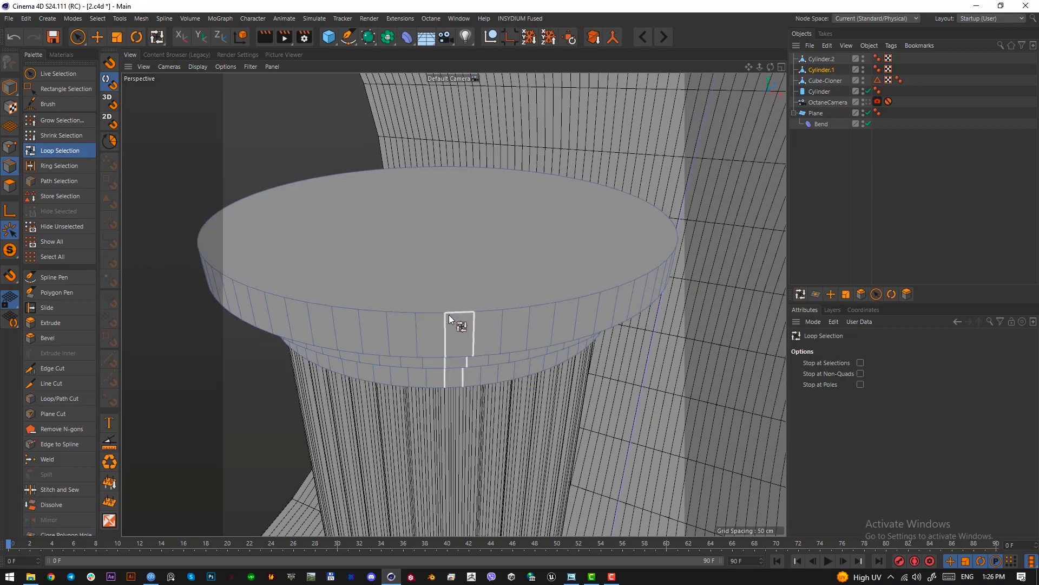
left_click(675, 249)
left_click_drag(676, 249, 541, 205, "alt")
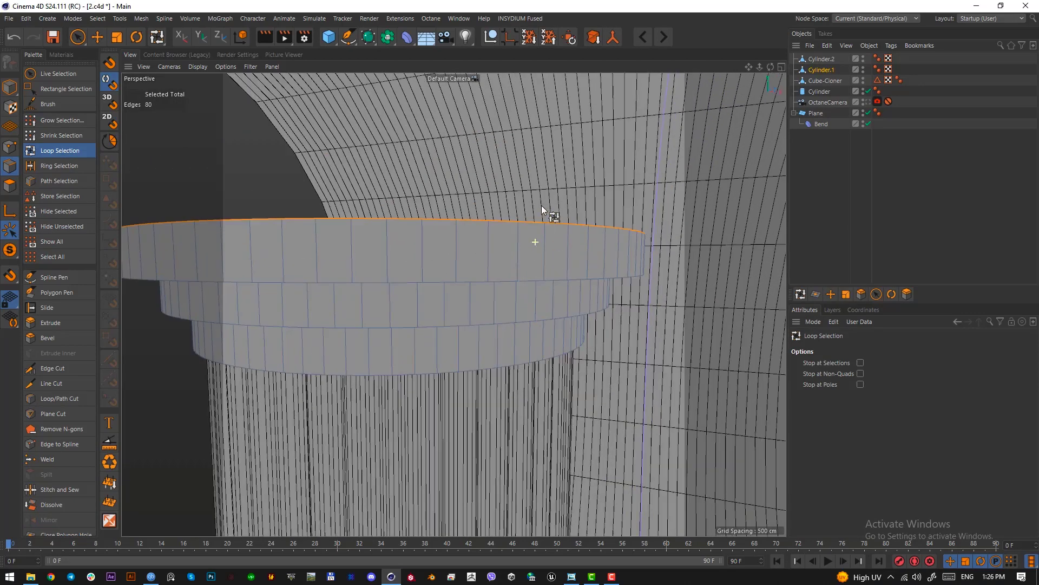
left_click(532, 279, "shift")
left_click_drag(532, 280, 506, 225, "alt")
left_click(512, 271, "shift")
left_click(508, 308, "shift")
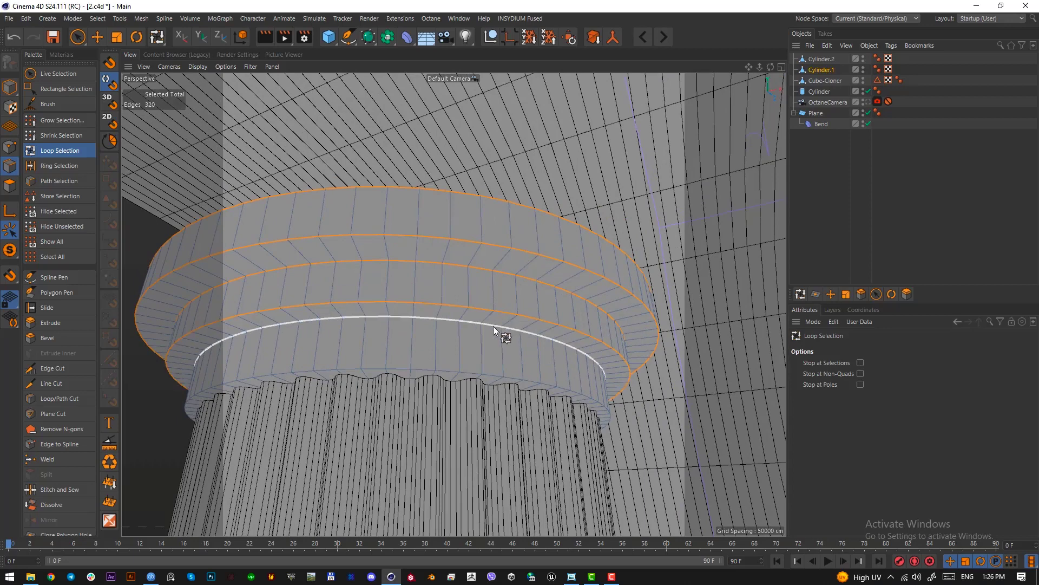
left_click(494, 328, "shift")
left_click(491, 375, "shift")
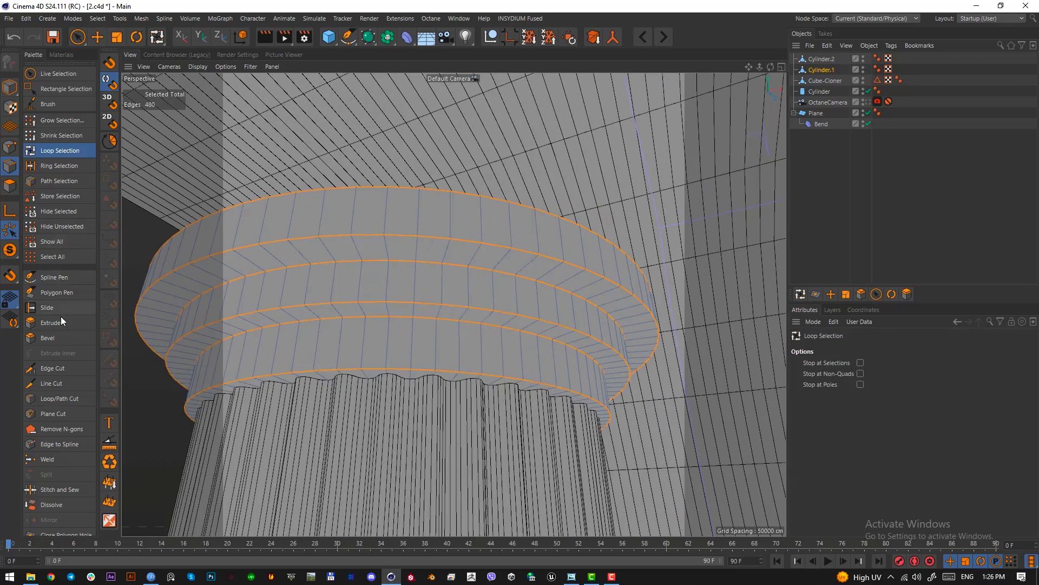
left_click(54, 343)
left_click_drag(538, 424, 568, 424)
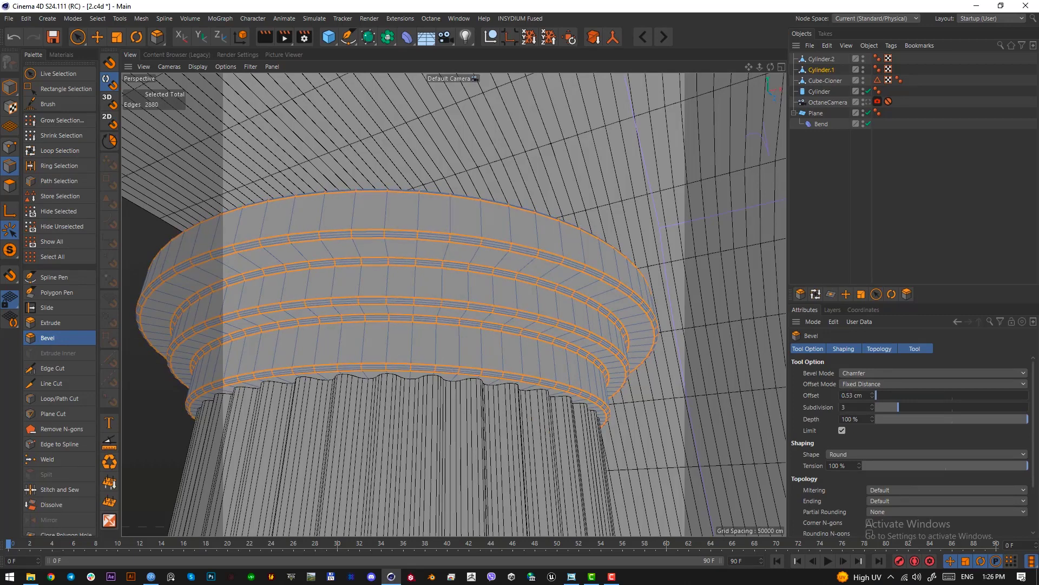
left_click_drag(723, 273, 726, 273)
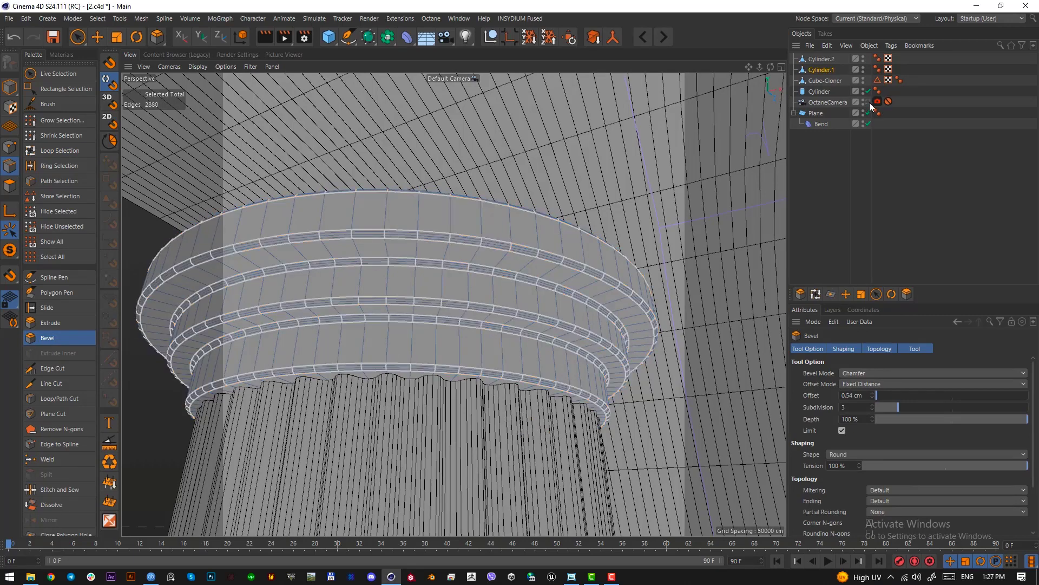
- Return to the Octane camera view and scale the whole capital slightly taller along its vertical axis in model mode
left_click(869, 102)
left_click(9, 87)
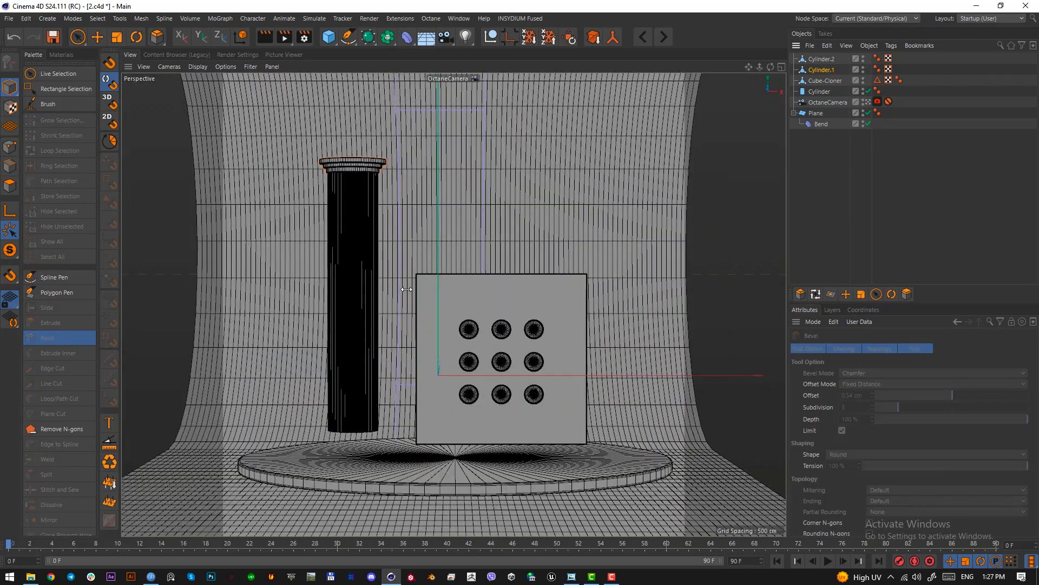
left_click(98, 37)
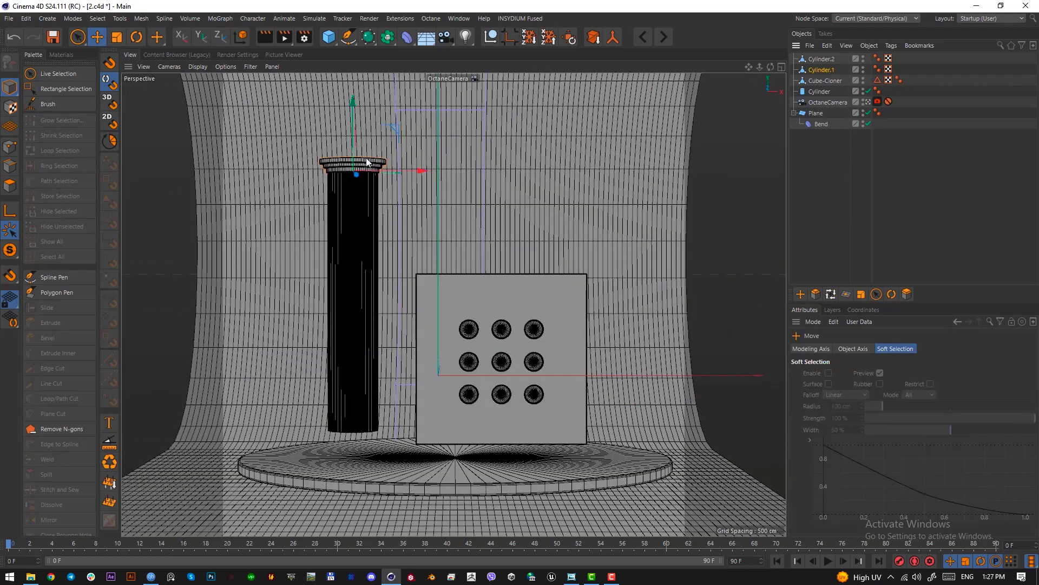
key("t")
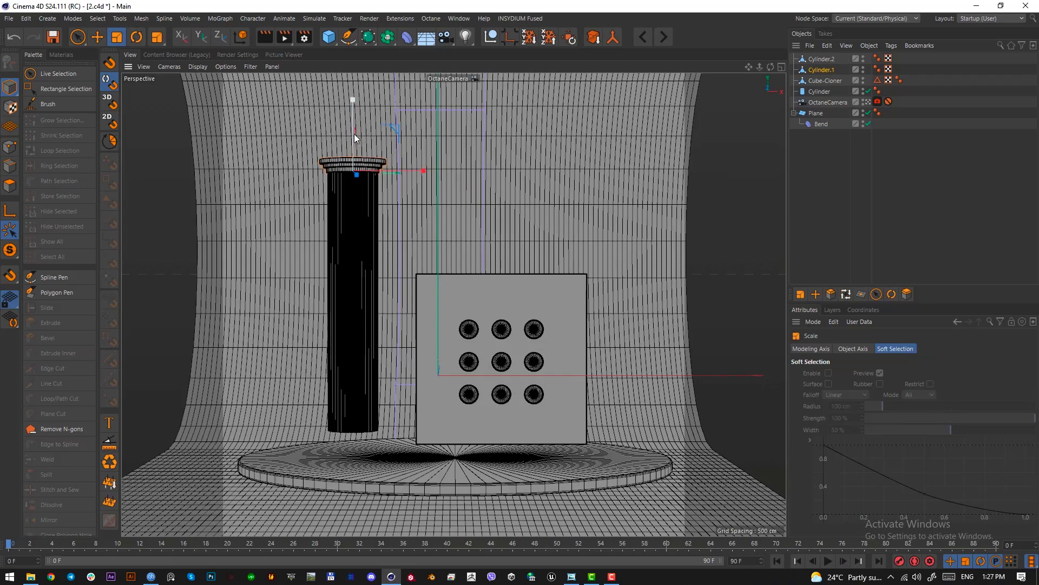
mouse_move(354, 135)
left_mouse_down()
mouse_move(356, 112)
mouse_move(355, 128)
left_mouse_up()
- Scale the capital slightly wider in both horizontal directions in the top view, then return to the camera view
key("e")
key("F2")
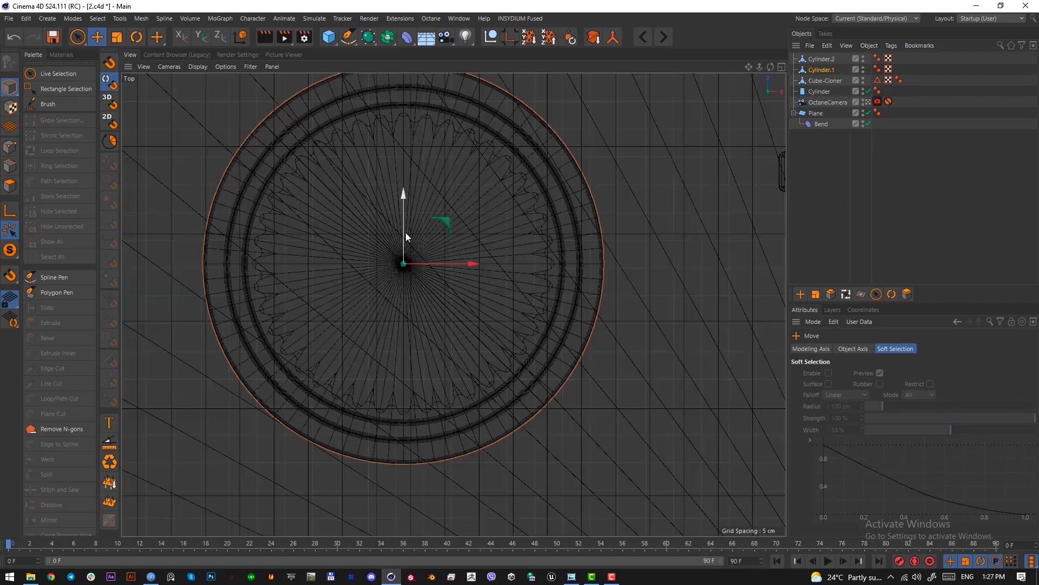
scroll(398, 262, "down", 2)
key("t")
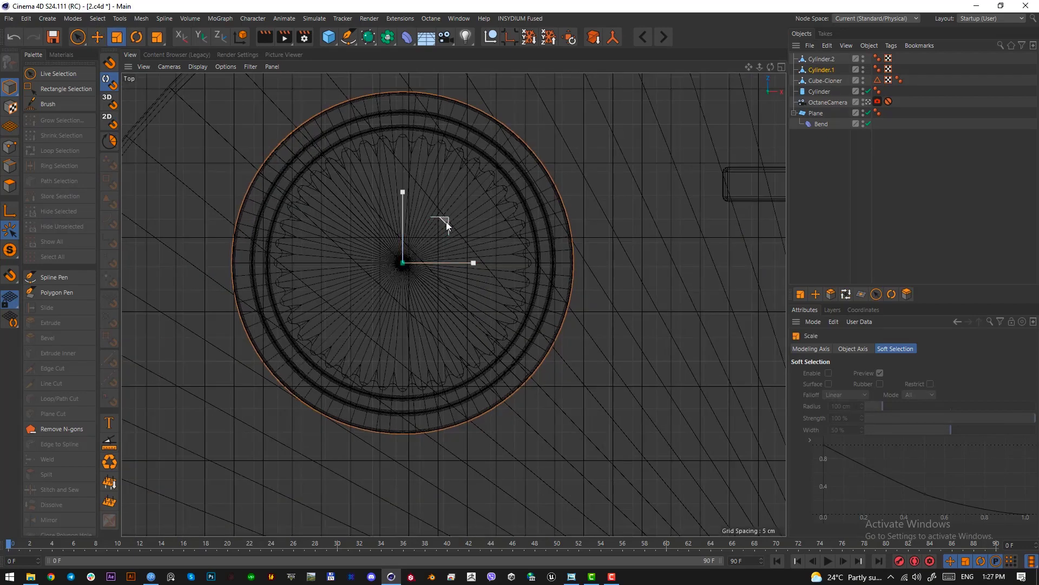
left_click_drag(446, 222, 474, 216)
key("F1")
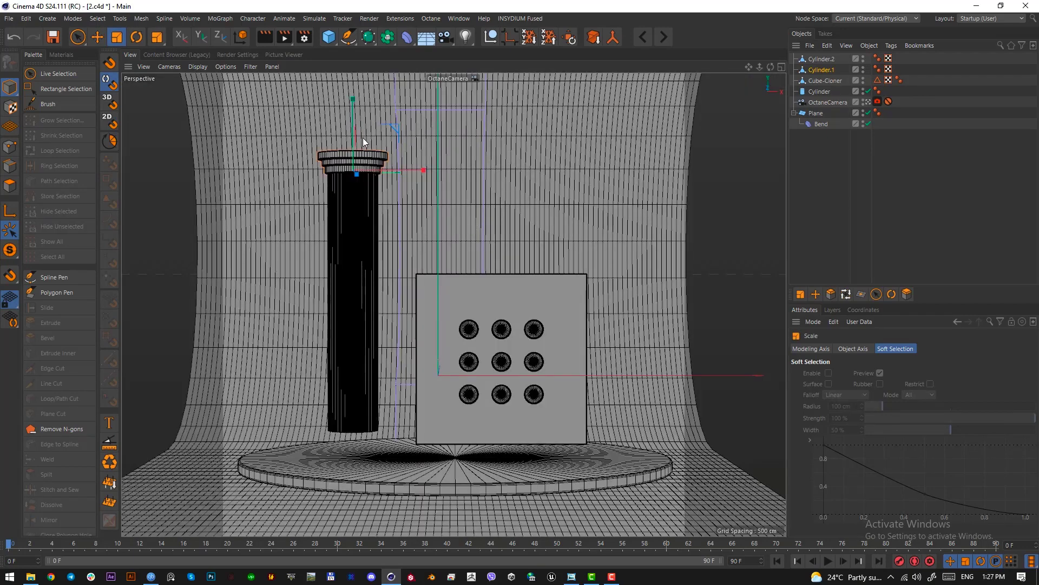
- Duplicate the capital down to the foot of the column and rotate the copy upside down to form the base
key("e")
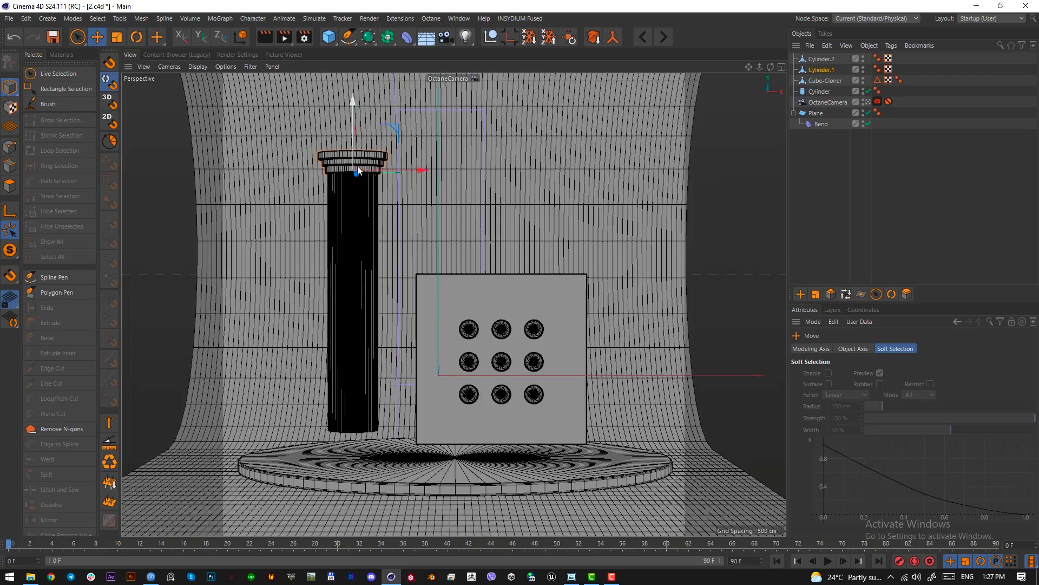
left_click_drag(352, 108, 355, 303, "ctrl")
key("r")
left_click_drag(354, 354, 357, 488)
key("e")
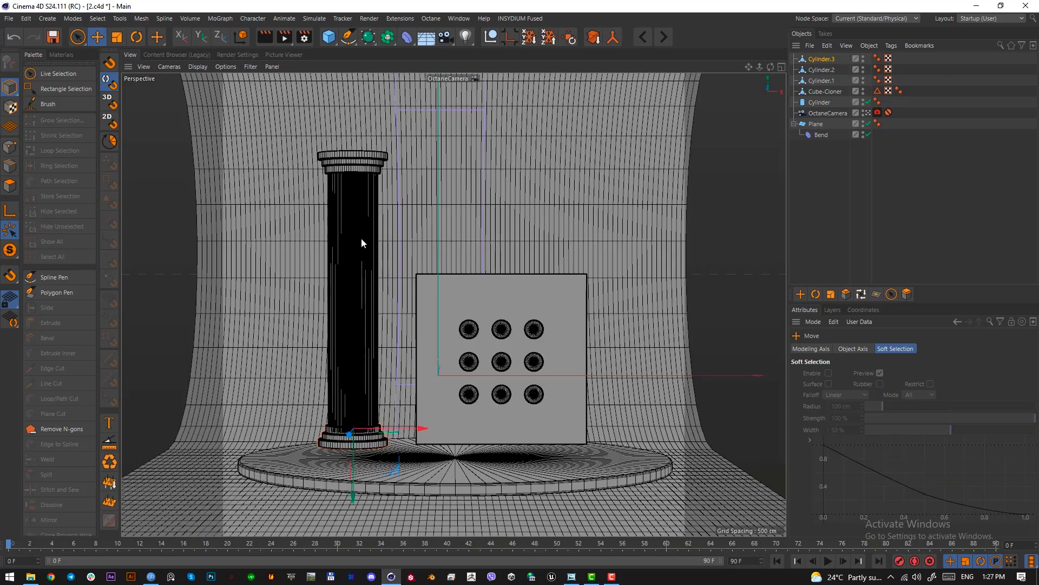
- Move the fluted shaft and its upper capital slightly upward so the column parts line up with the base
left_click(361, 238)
left_click_drag(356, 244, 353, 238)
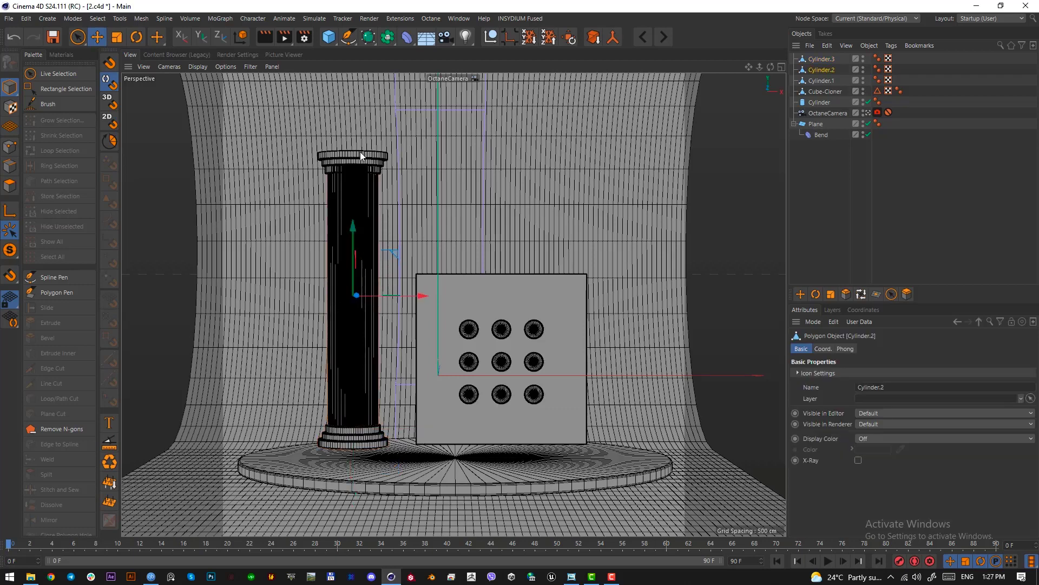
left_click_drag(359, 151, 353, 129)
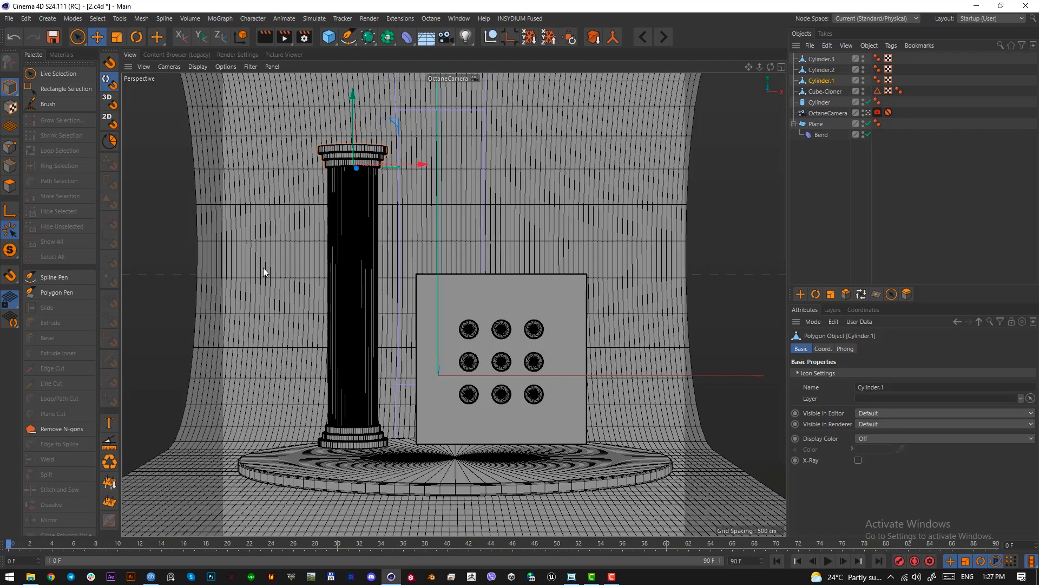
- Switch to the reference image in Windows Photo Viewer and examine the chair, cabinet, vase, lamp and curtain with a screenshot selection
key("alt+Tab")
left_click_drag(502, 145, 414, 62)
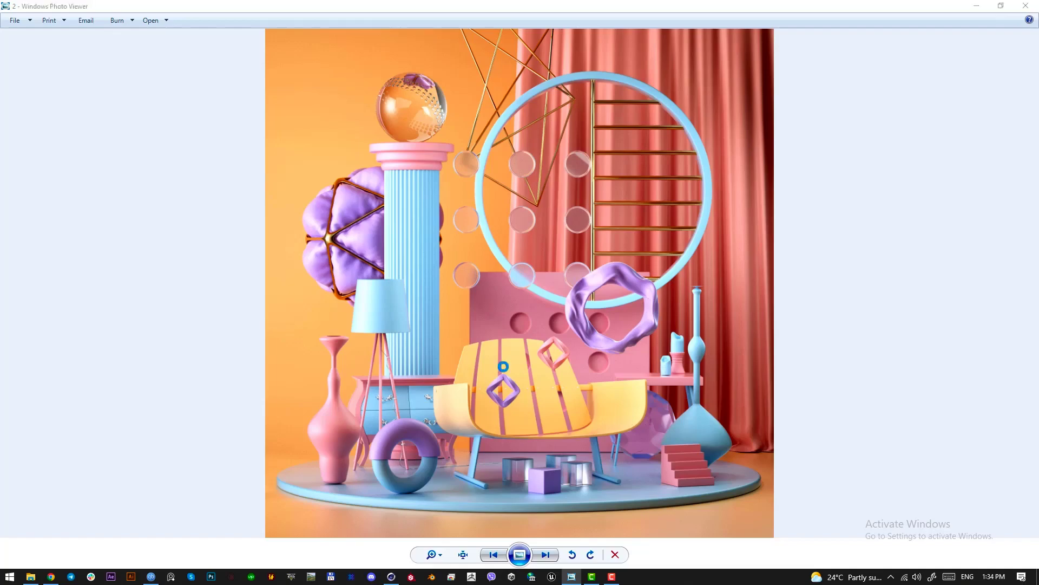
key("Print")
left_click_drag(448, 341, 638, 502)
left_click_drag(351, 361, 468, 463)
left_click_drag(299, 320, 358, 501)
left_click_drag(342, 276, 410, 350)
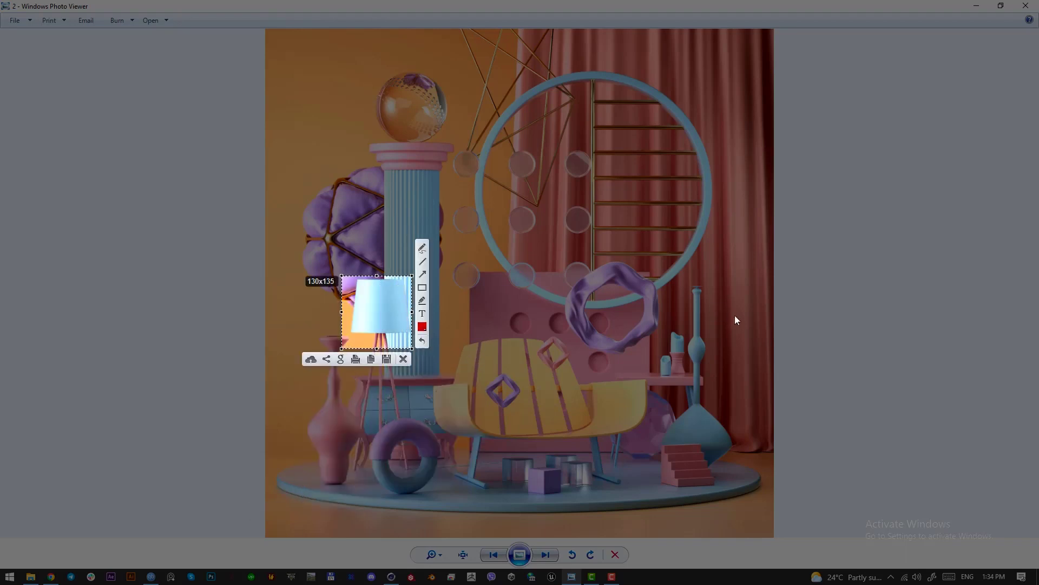
left_click_drag(794, 445, 515, 31)
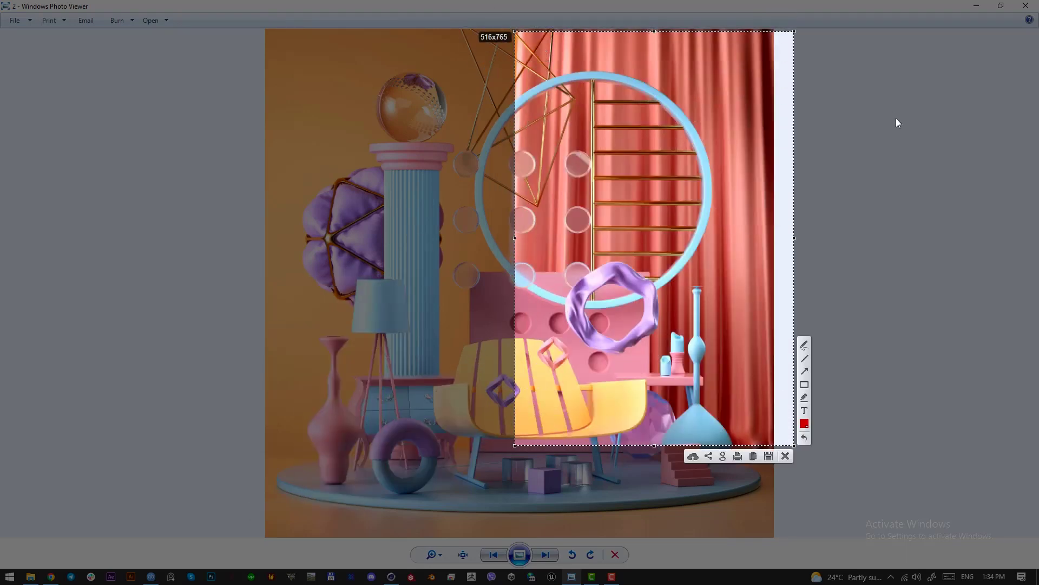
left_click(785, 456)
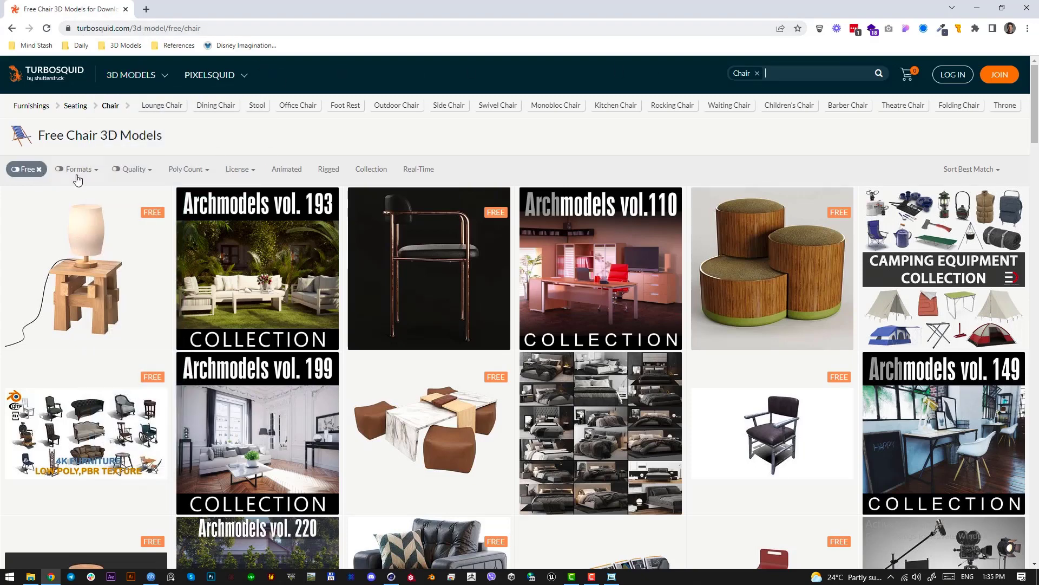
- Search TurboSquid for "chair" from its home page and limit the results to free models
left_click(75, 76)
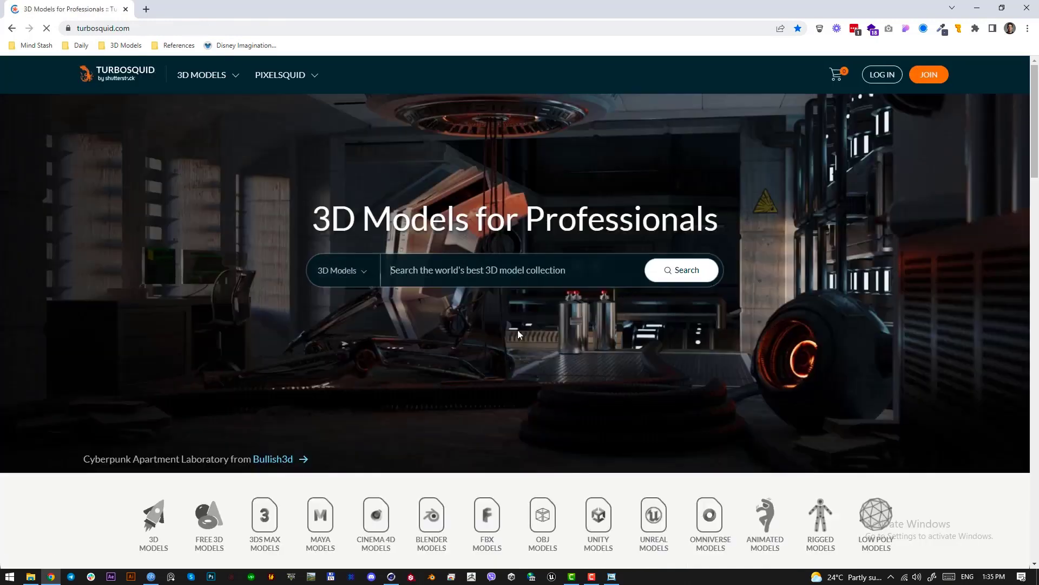
left_click(441, 265)
type("chair")
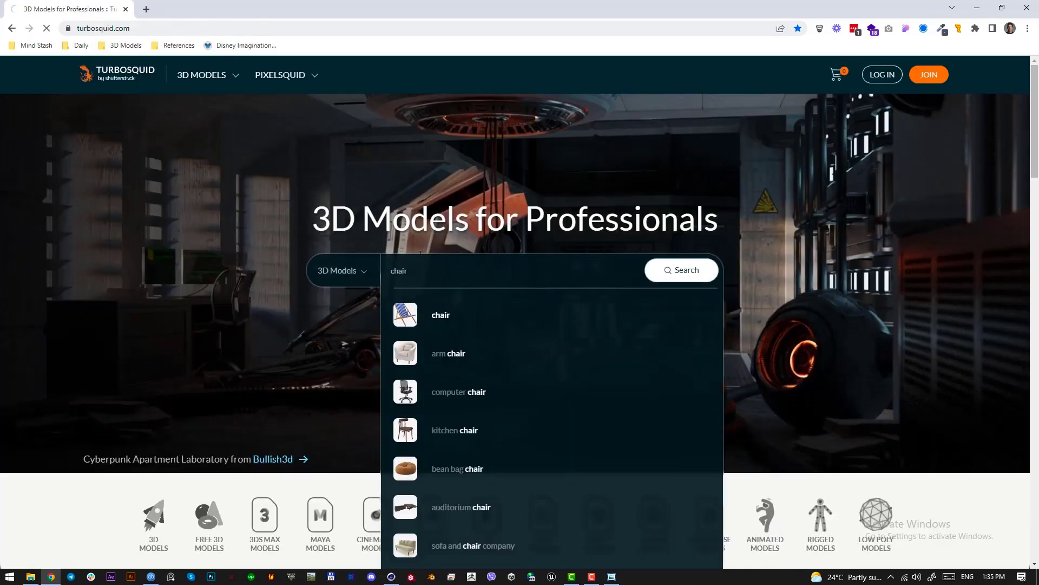
key("Return")
left_click(45, 163)
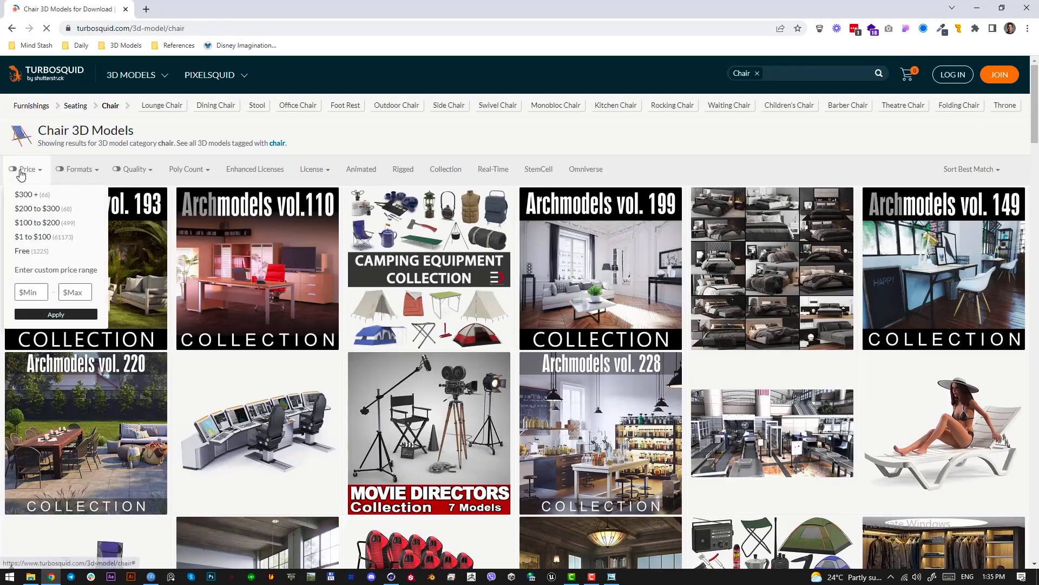
left_click(38, 250)
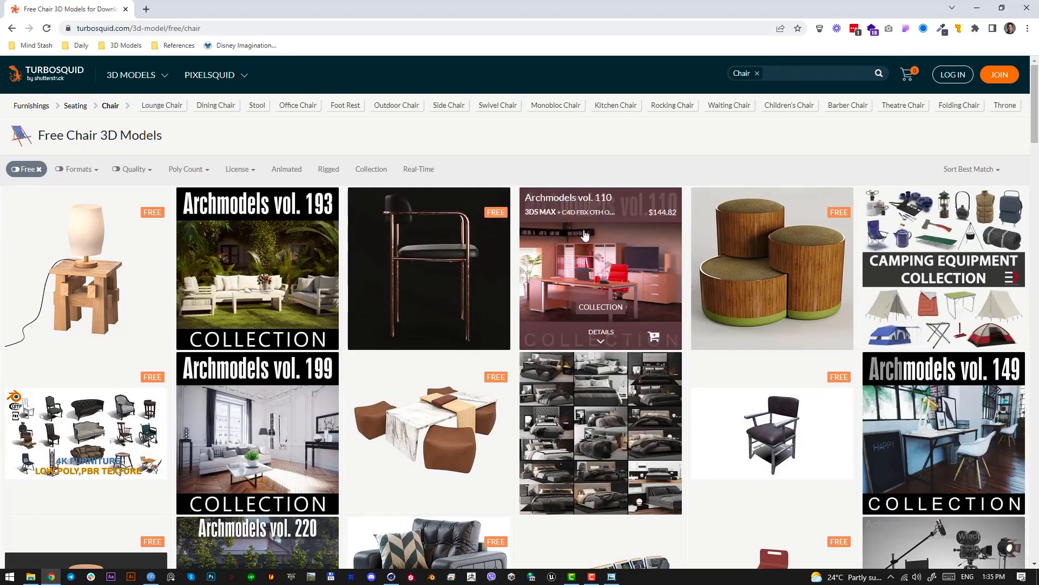
- Browse the free chair results, open the "armchair obj" model's page and start its download
left_click_drag(1036, 107, 1035, 163)
mouse_move(448, 254)
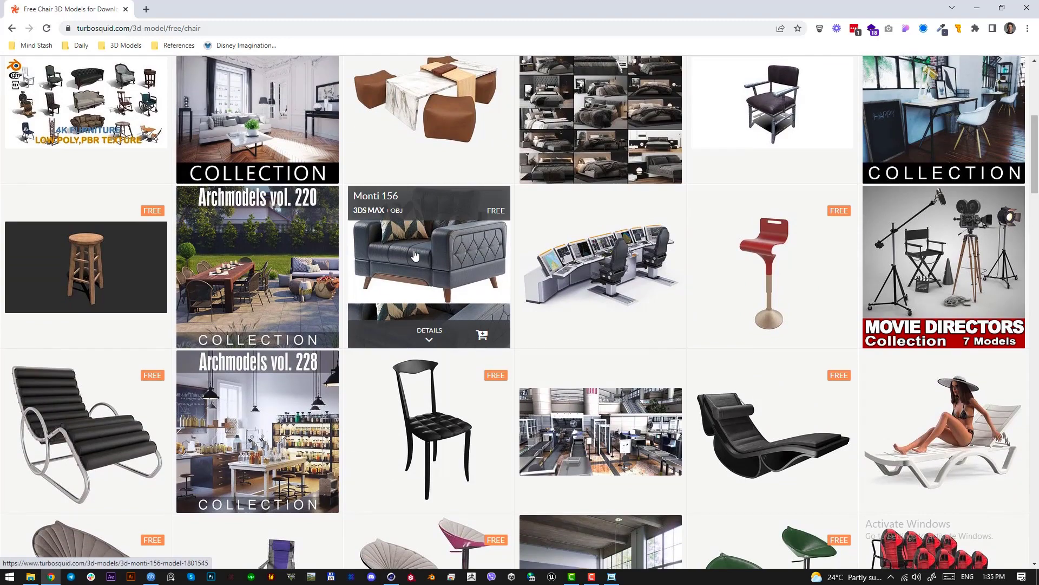
left_click_drag(1036, 166, 1037, 234)
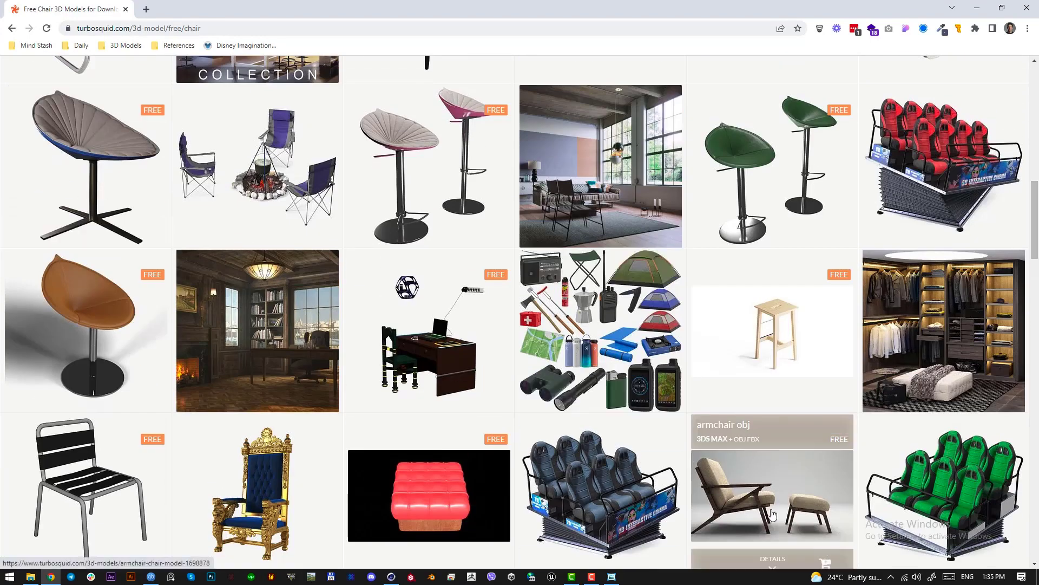
left_click_drag(1035, 238, 1035, 259)
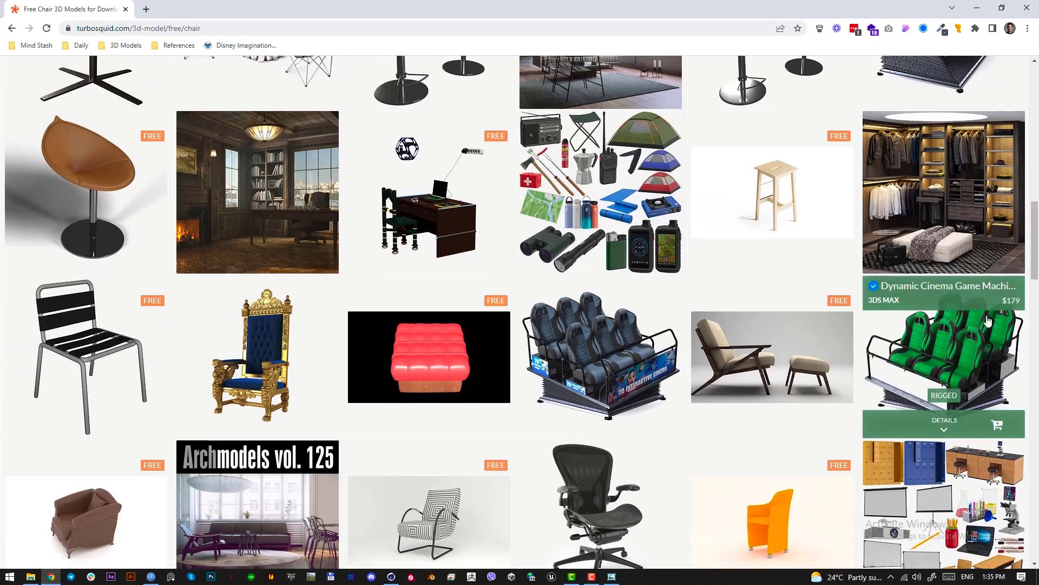
left_click(709, 374)
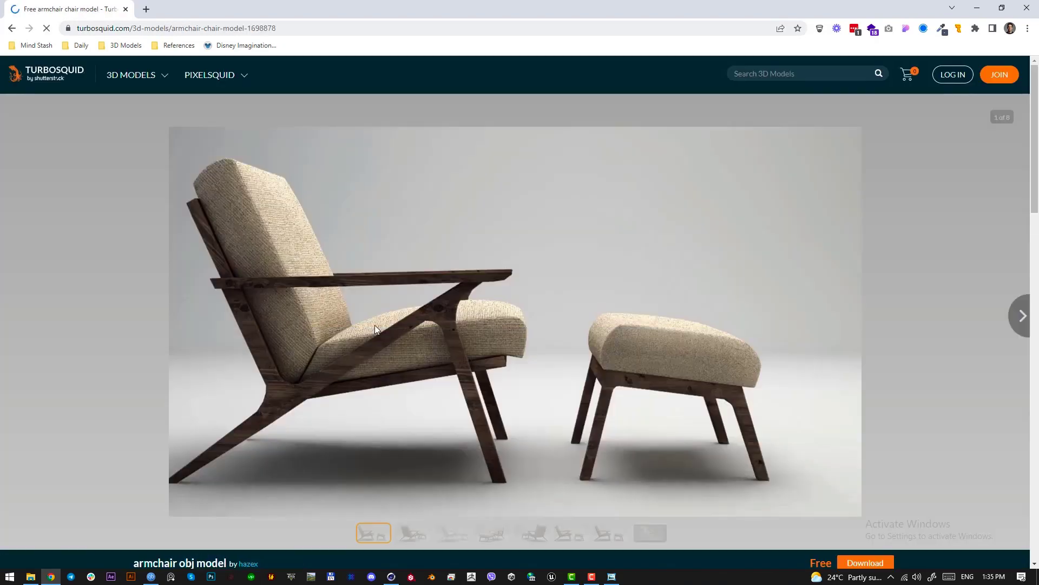
left_click(865, 562)
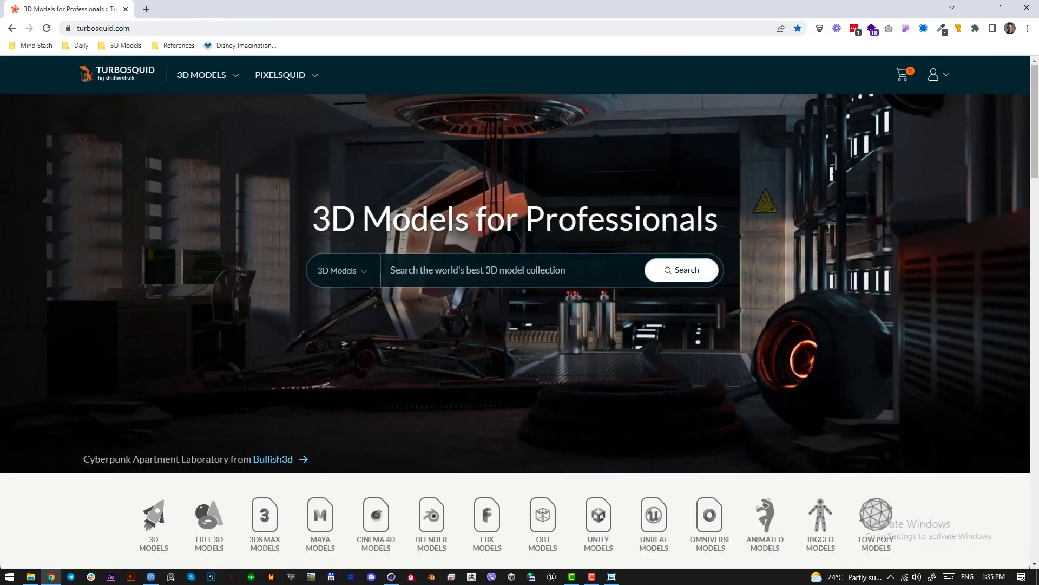
- Return to the "armchair obj" model page, start its free download and get the armchair_obj_.rar file from the product's file list
left_click(11, 28)
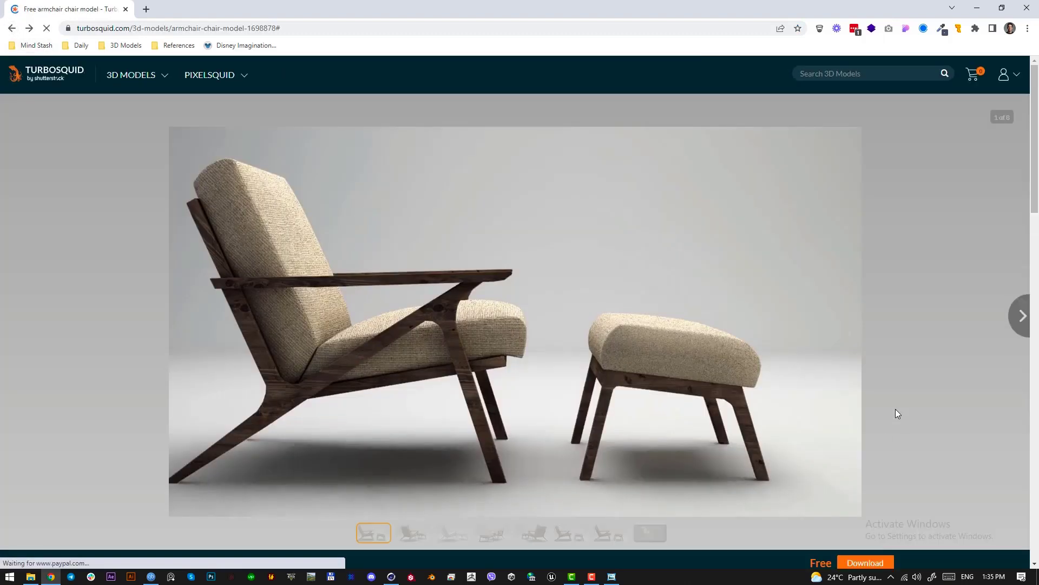
left_click(874, 564)
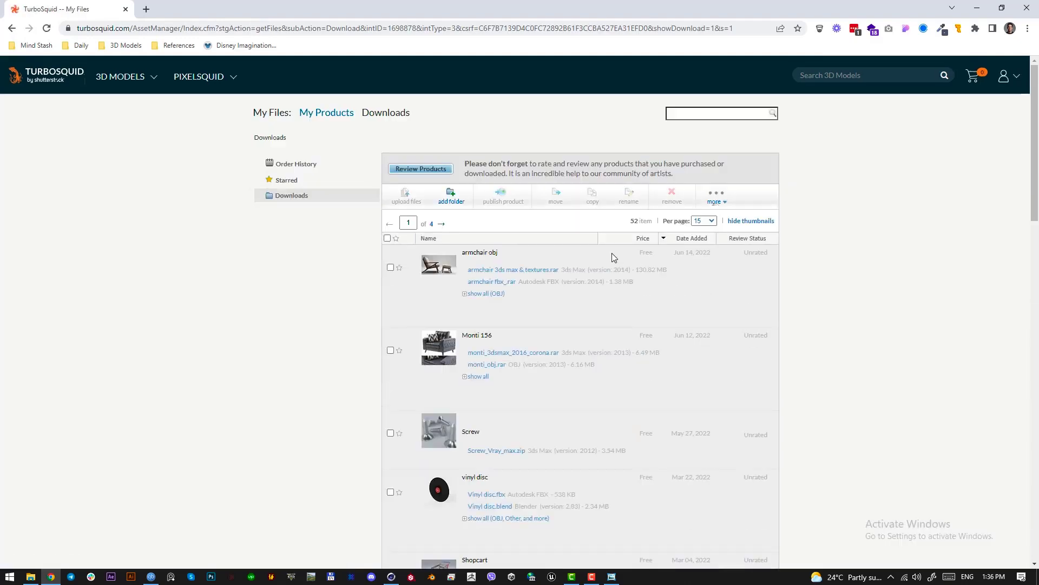
left_click(481, 294)
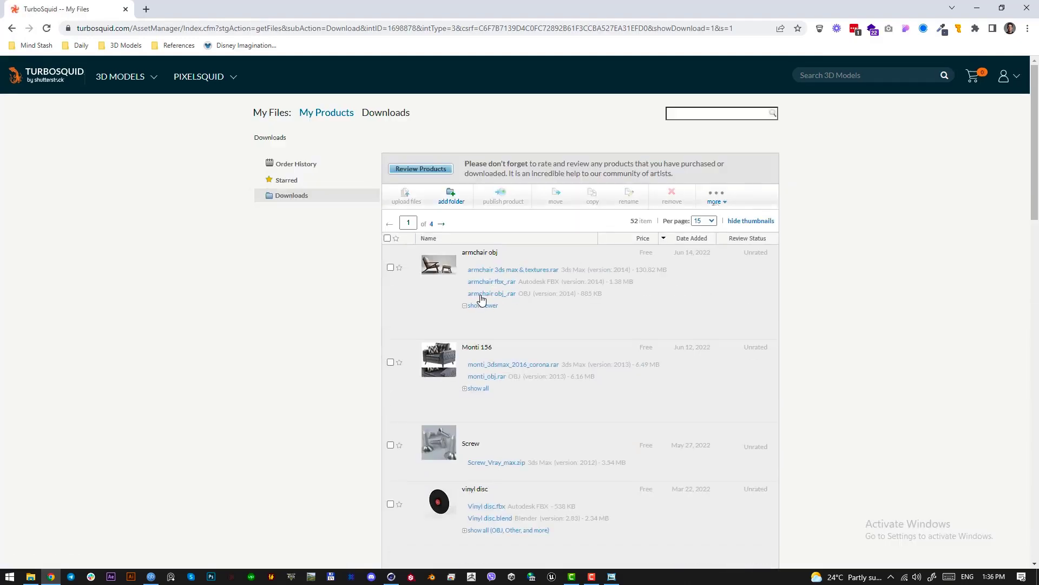
left_click(508, 294)
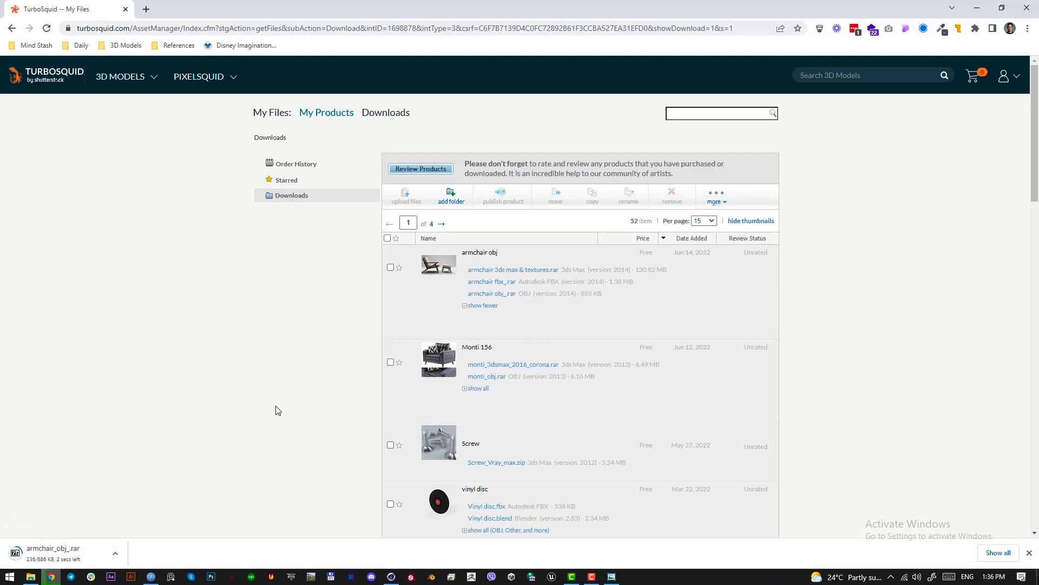
- Search TurboSquid for "curtain" from its home page and limit the results to free models
left_click(47, 74)
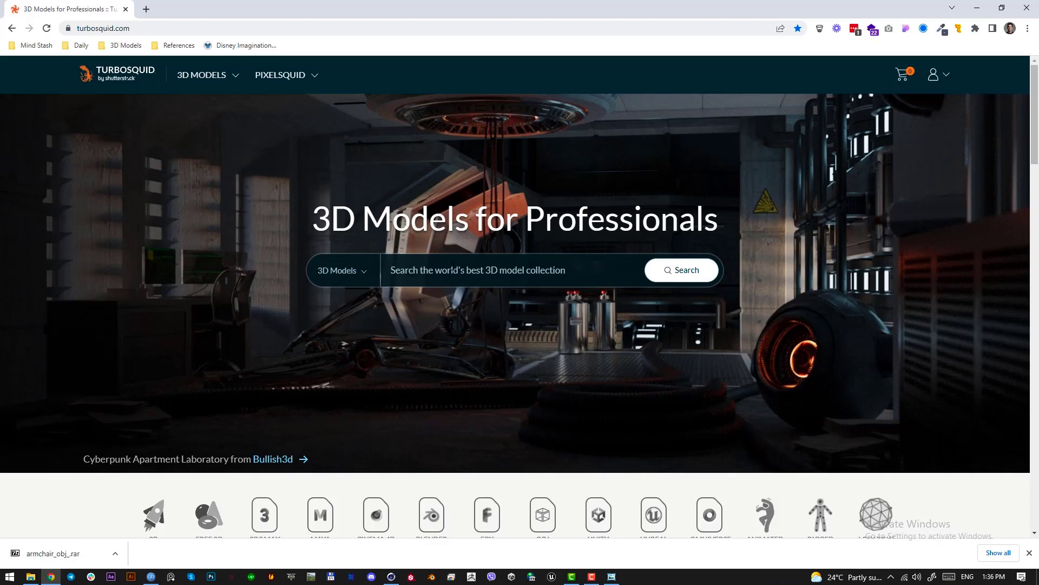
type("curtain")
key("Return")
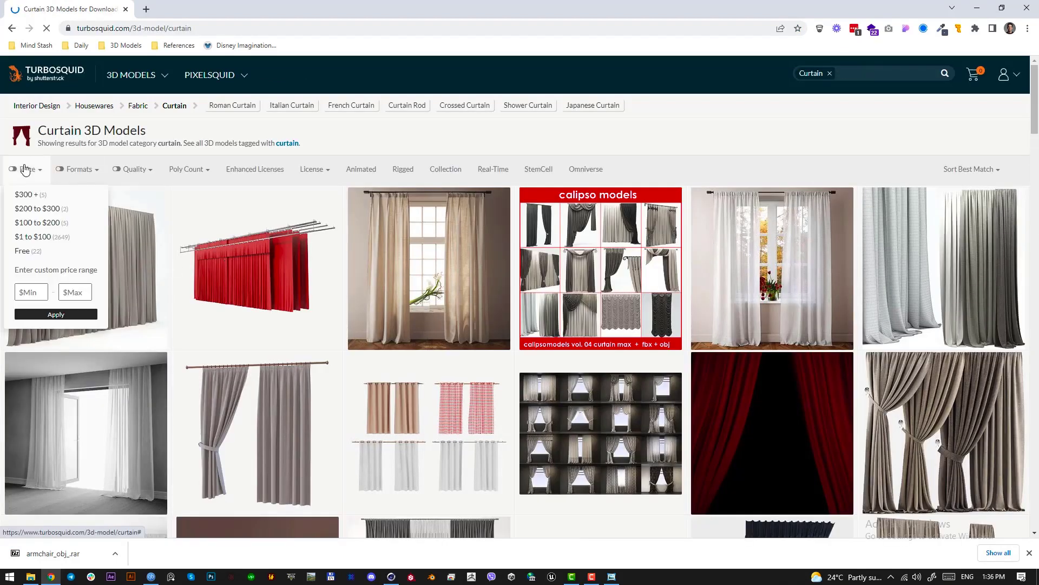
mouse_move(306, 293)
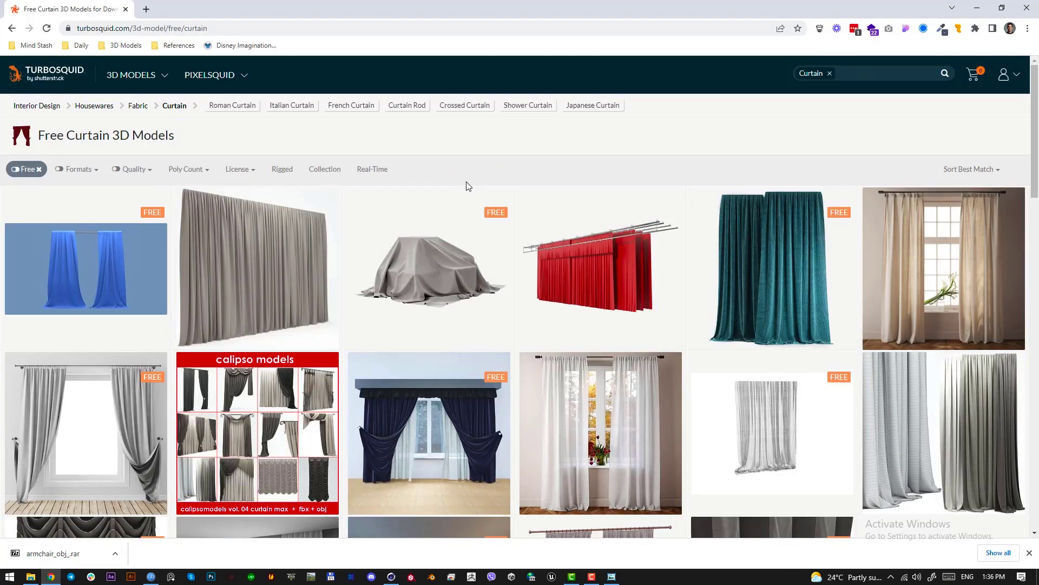
- Open the free teal "curtain" model, check the reference image and download the model's curtain_obj.rar file
mouse_move(780, 274)
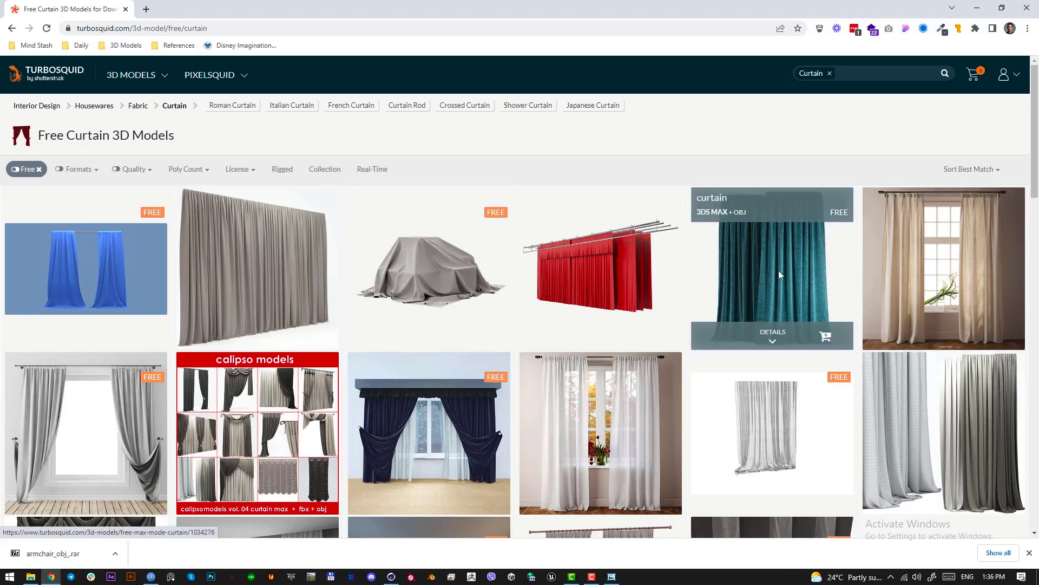
left_click_drag(1036, 116, 1037, 322)
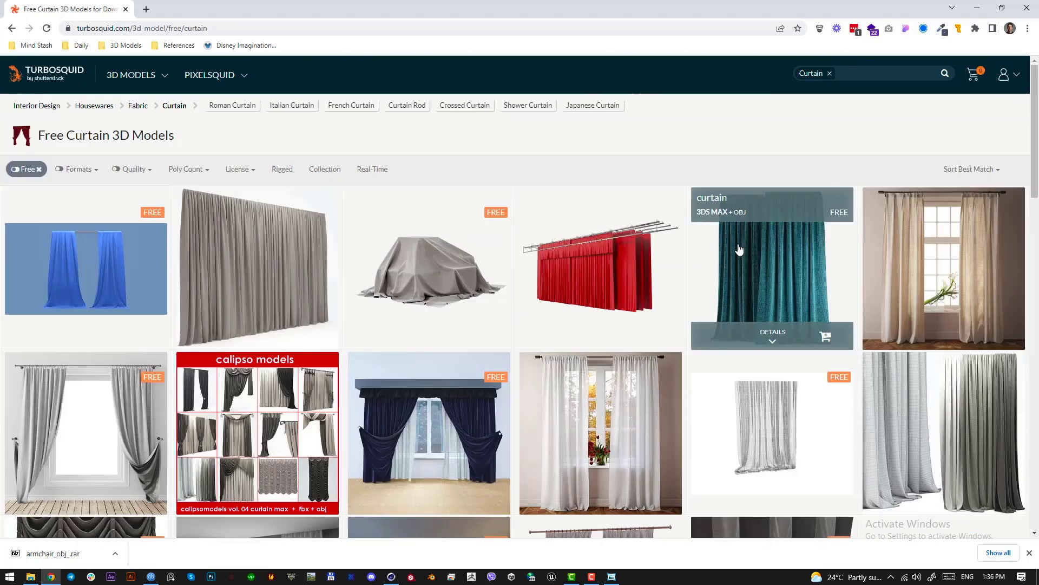
left_click(747, 281)
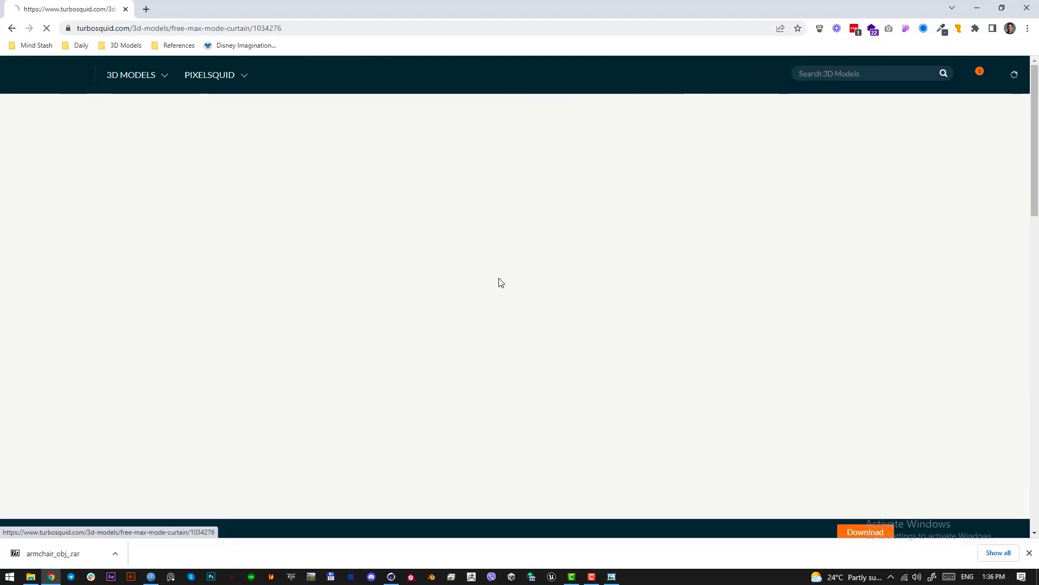
left_click(865, 531)
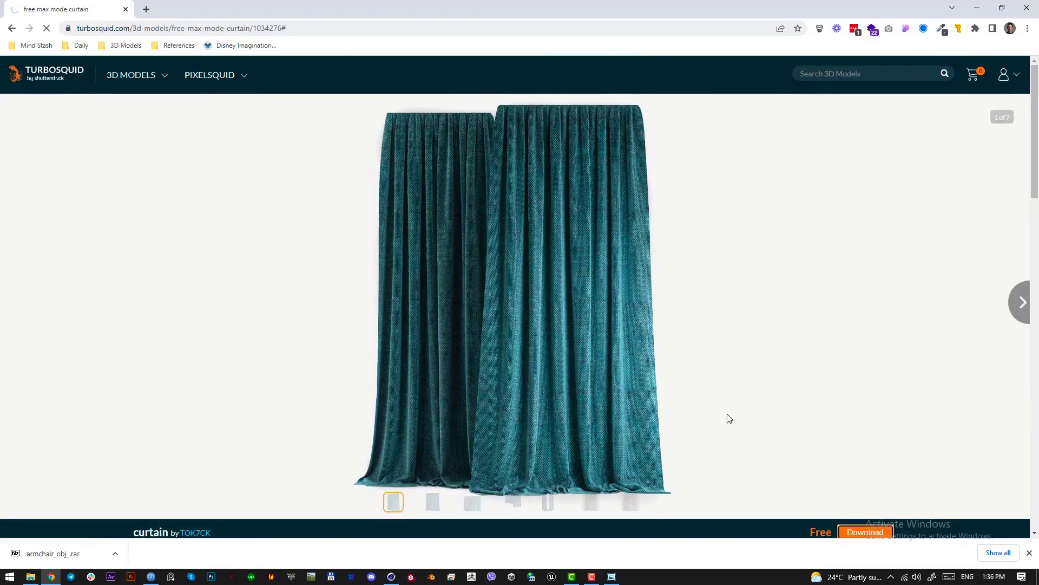
left_click(611, 576)
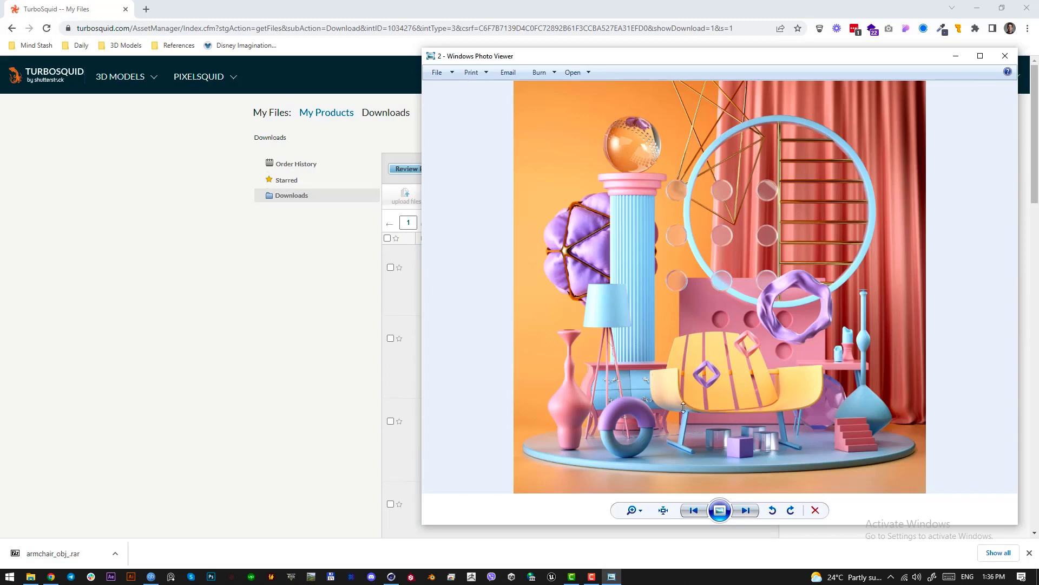
left_click(43, 3)
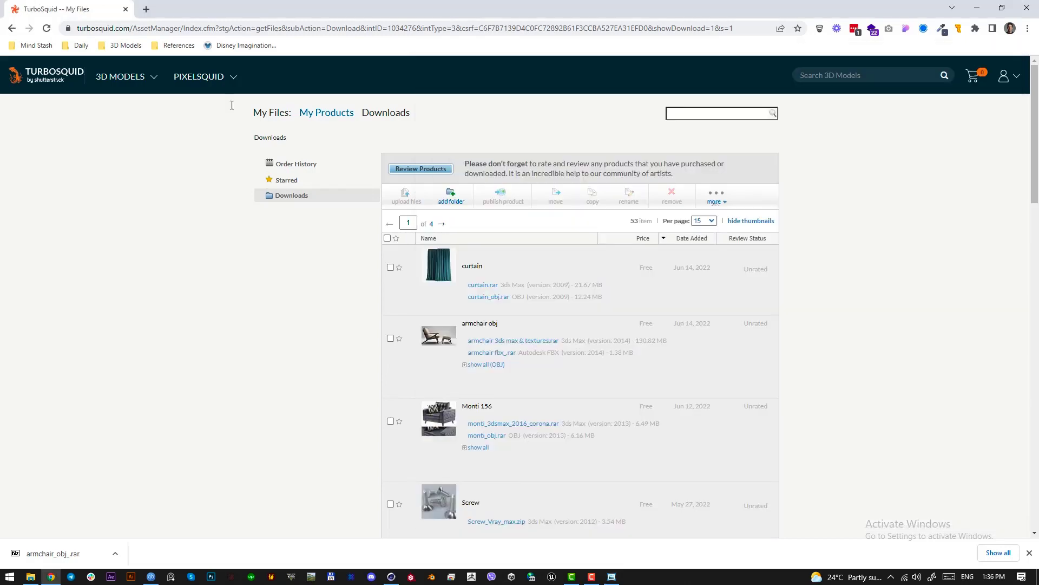
left_click(494, 341)
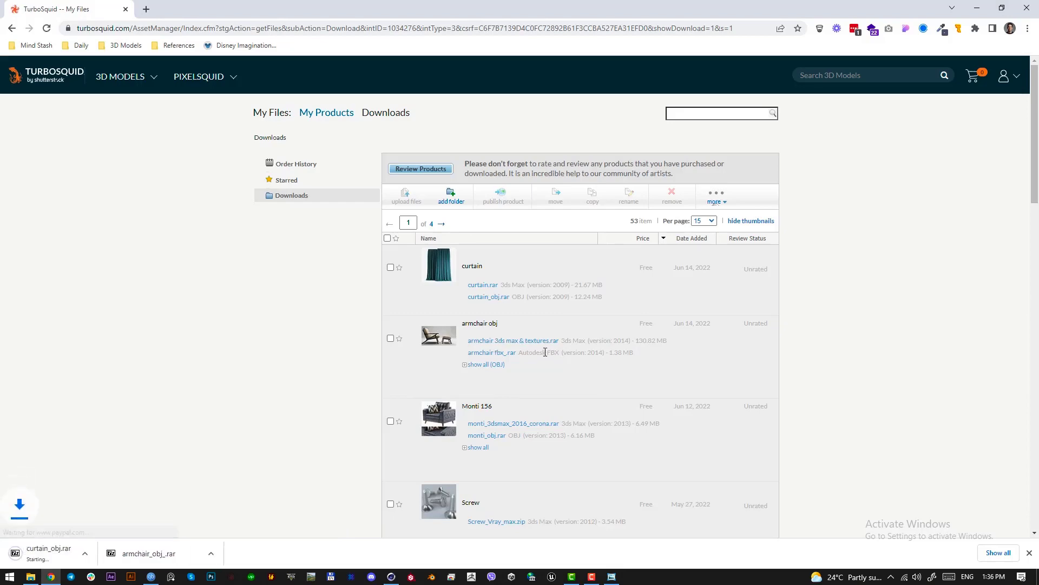
- Search TurboSquid for "vase" from its home page and limit the results to free models
left_click(103, 79)
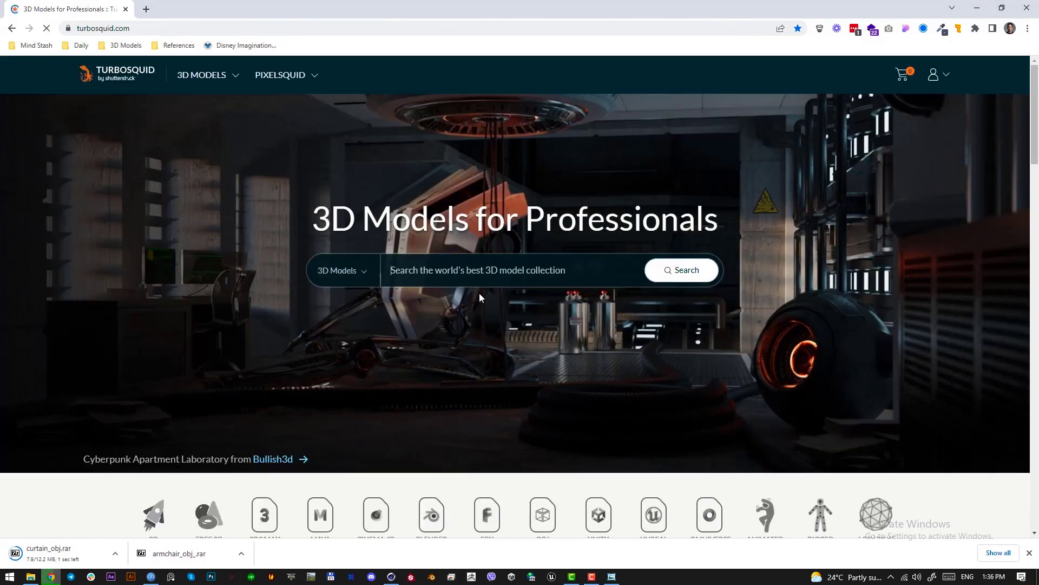
type("vase")
left_click(682, 270)
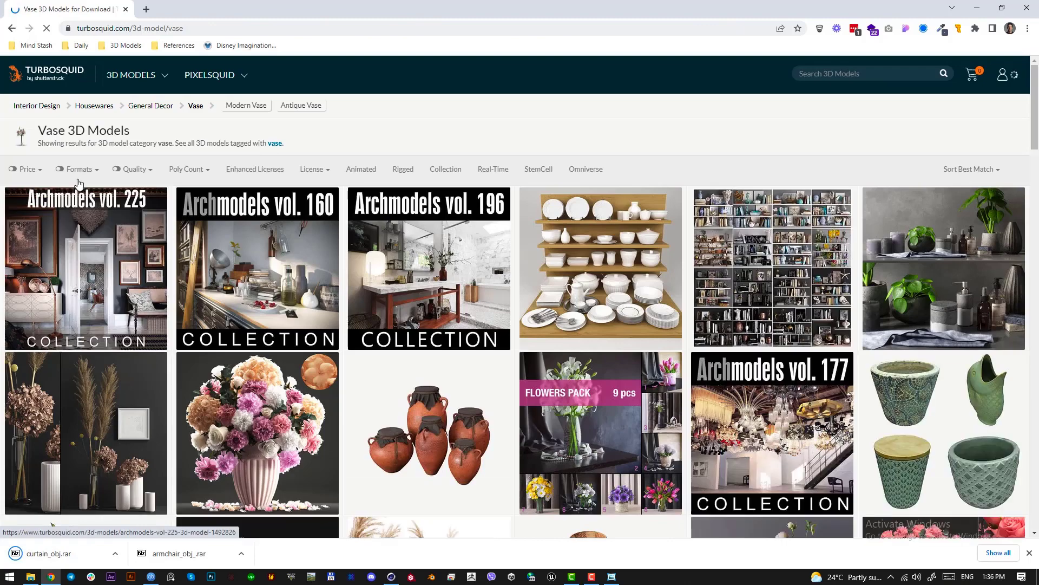
left_click(35, 171)
left_click(22, 250)
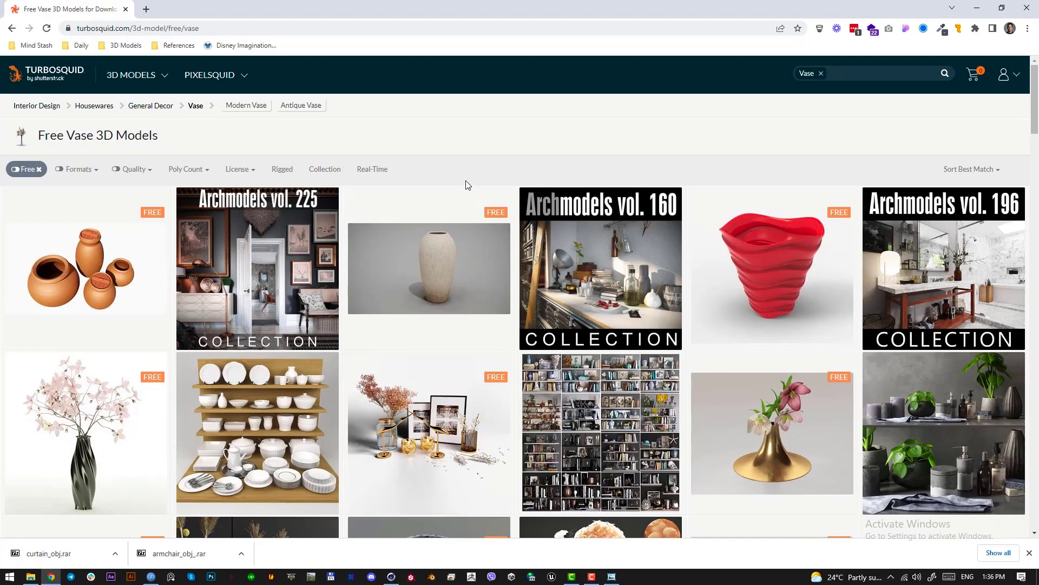
- Find the grey "Vase Set of 3" among the free vases, open it in a new tab and download its OBJ.zip file
scroll(468, 184, "down", 3)
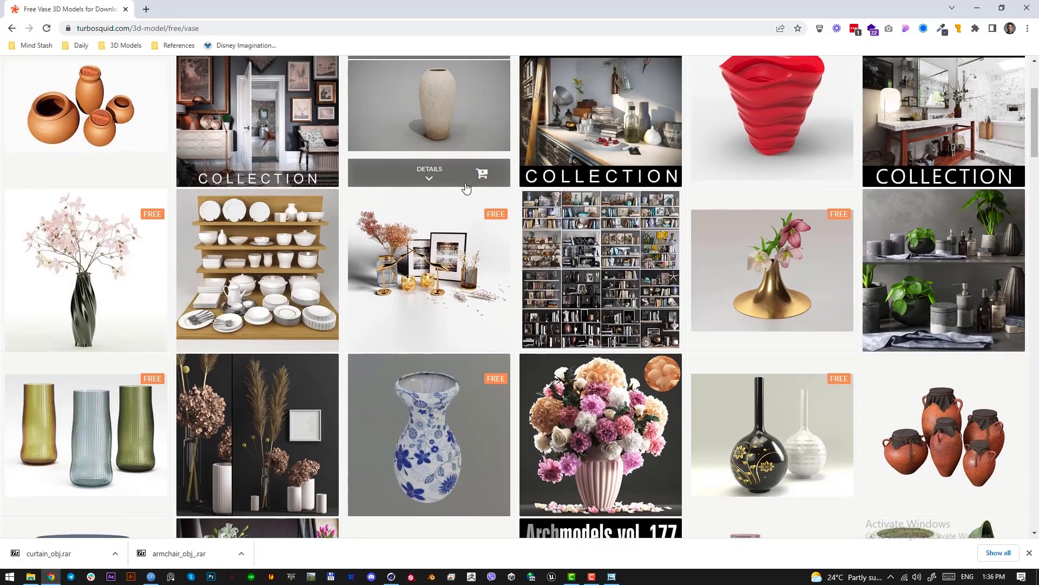
scroll(466, 186, "down", 3)
scroll(466, 187, "down", 3)
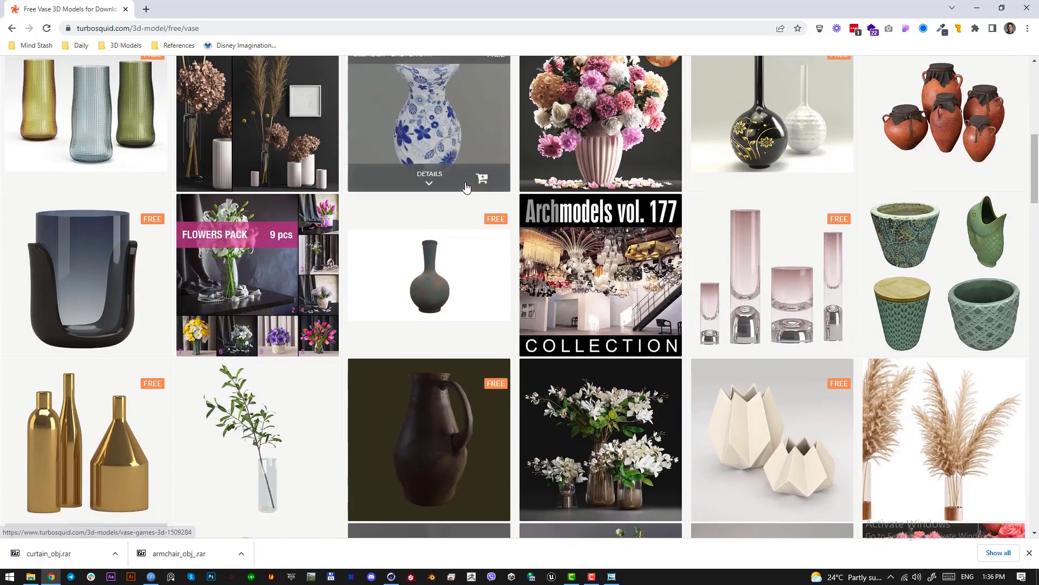
scroll(466, 187, "down", 4)
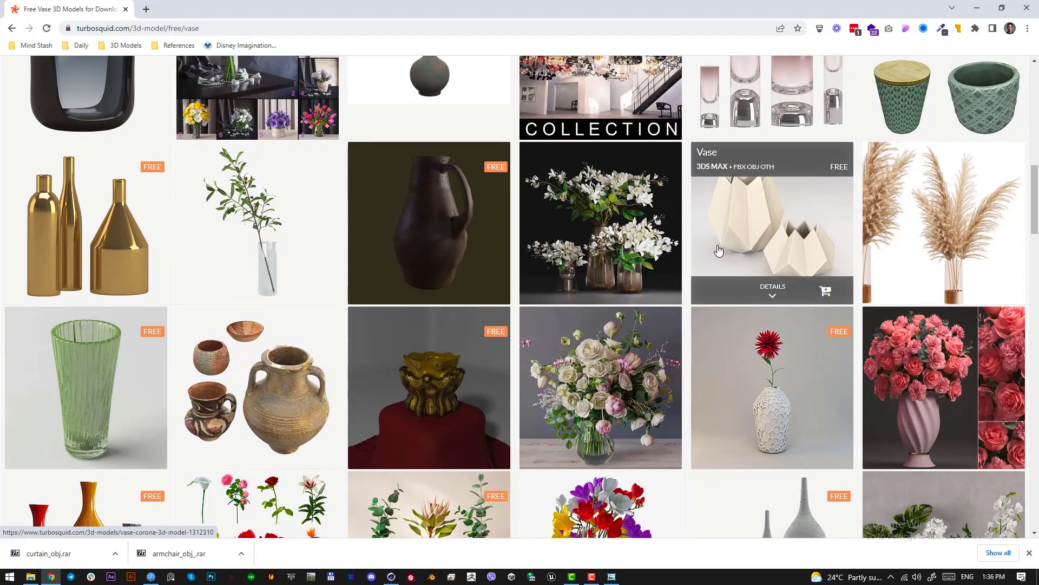
scroll(682, 225, "down", 4)
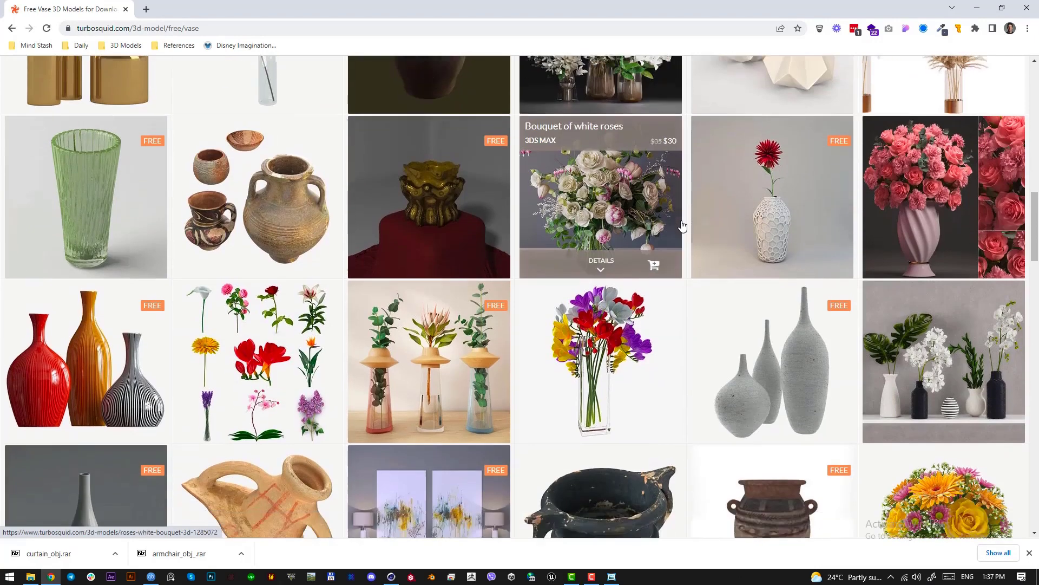
scroll(682, 225, "down", 2)
middle_click(777, 270)
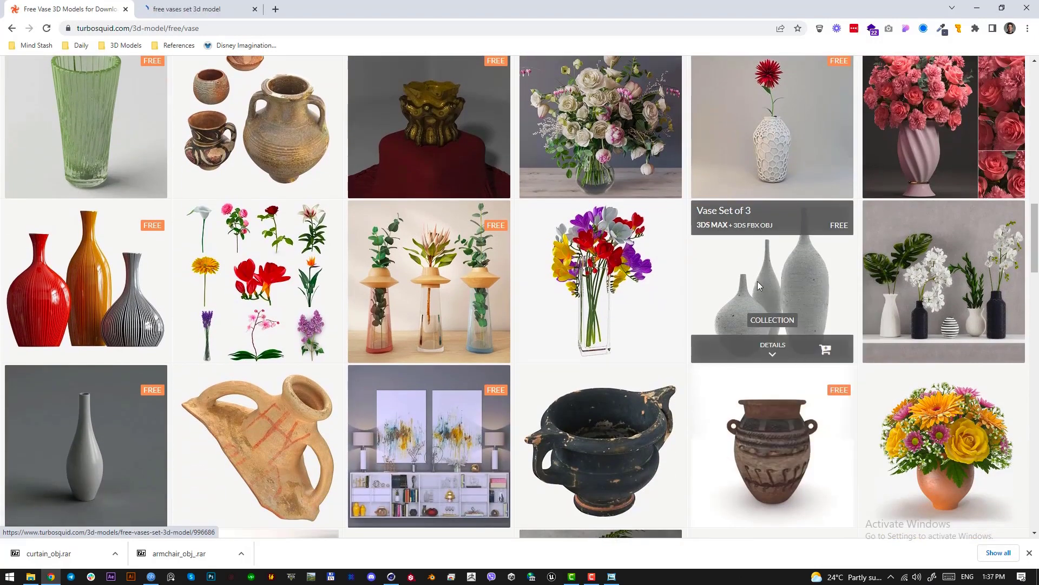
left_click(187, 10)
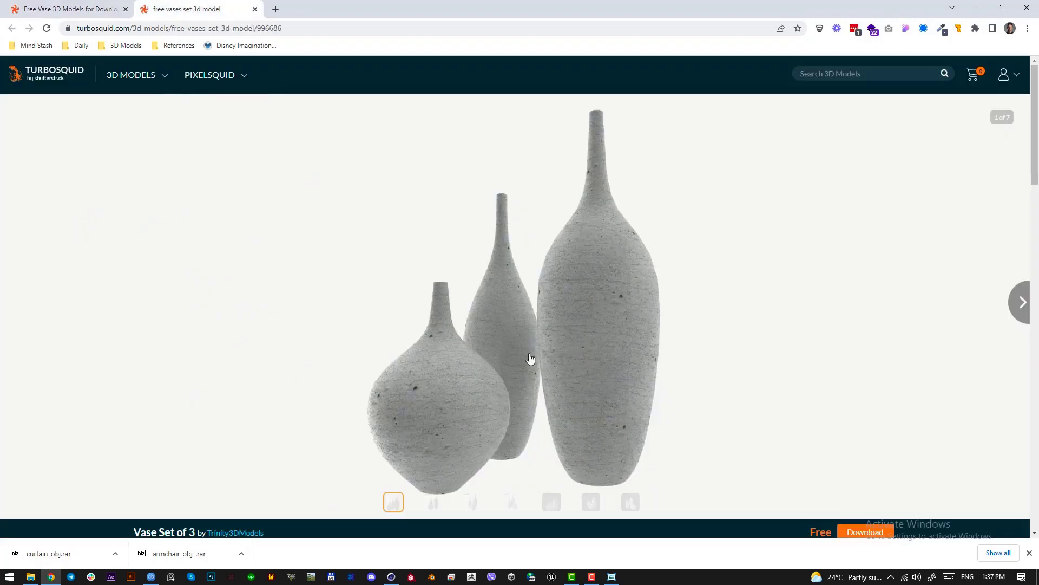
left_click(845, 530)
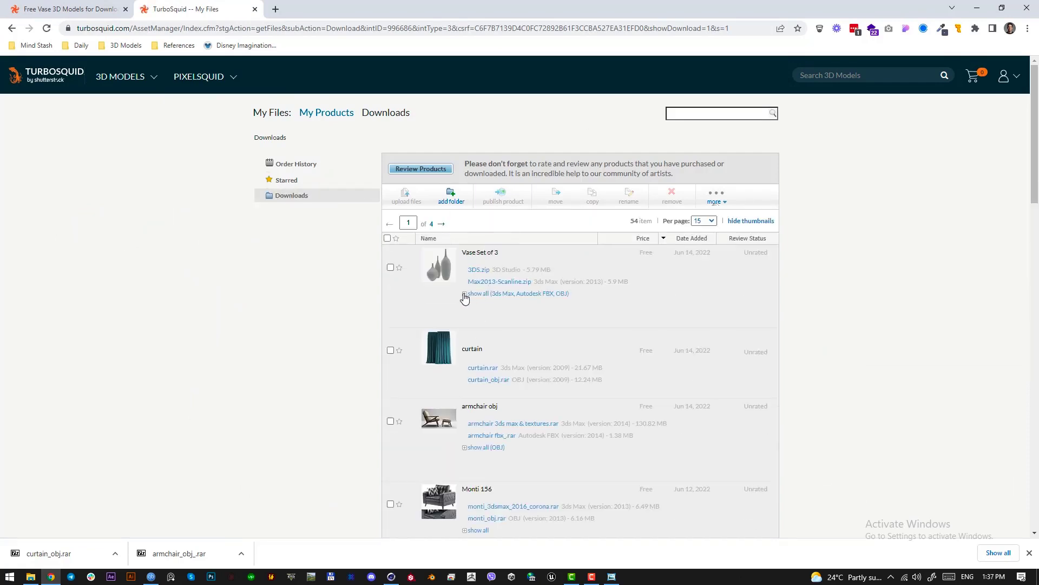
left_click(464, 295)
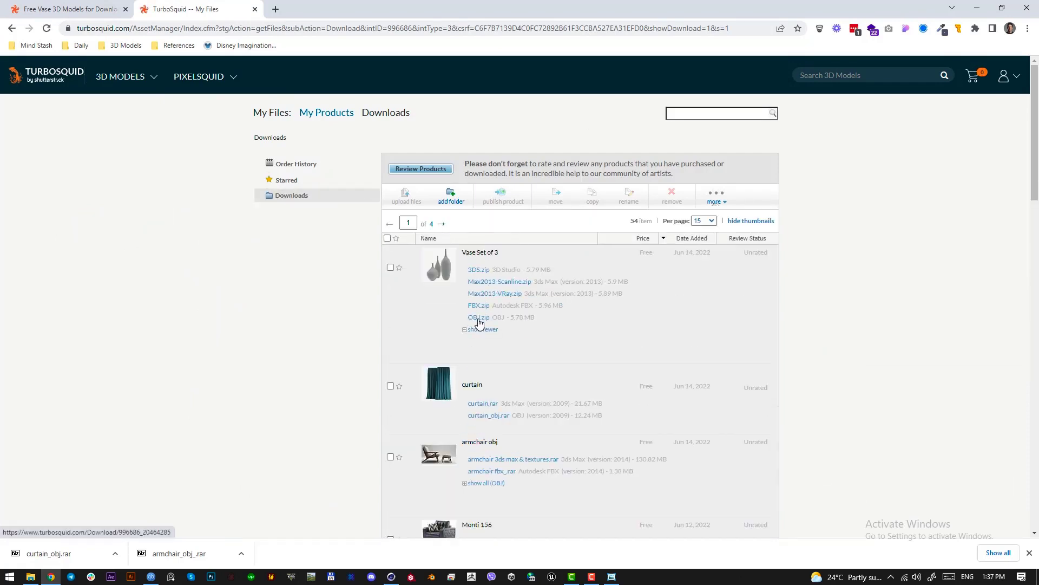
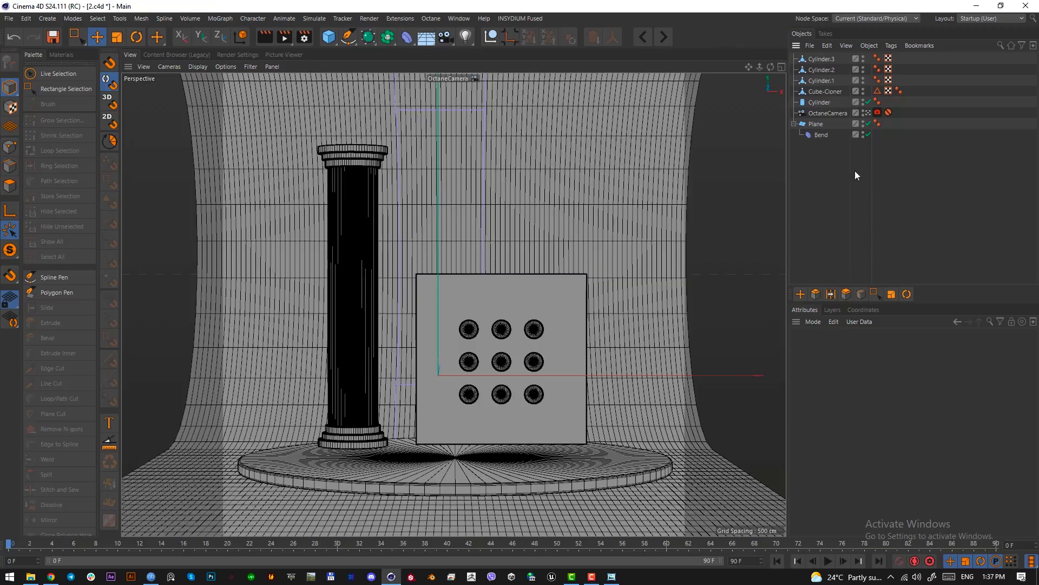
- Switch to File Explorer and extract the armchair_obj_ archive directly into the Downloads folder with 7-Zip
left_click(30, 576)
left_click(50, 88)
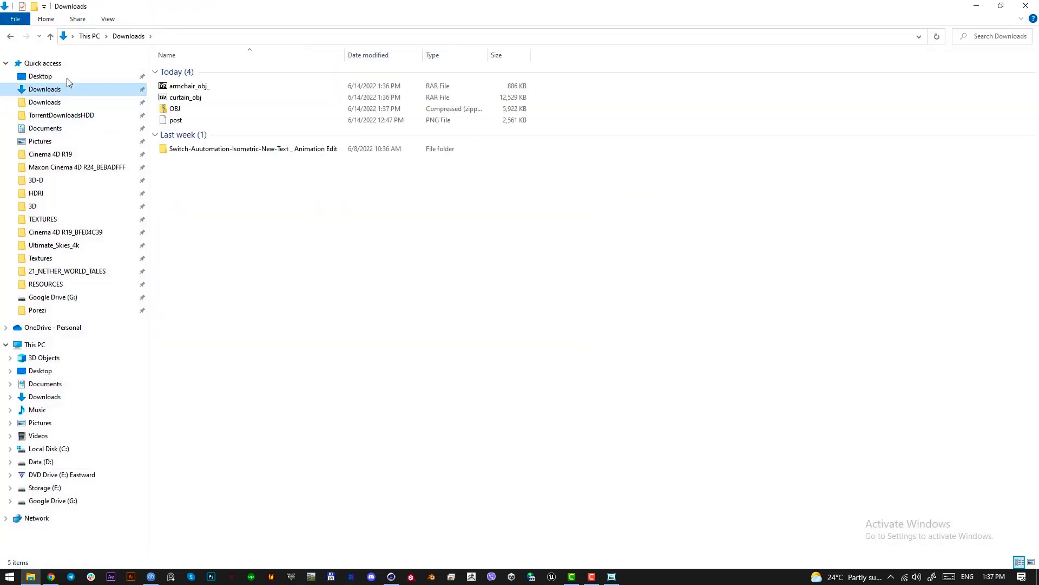
right_click(185, 90)
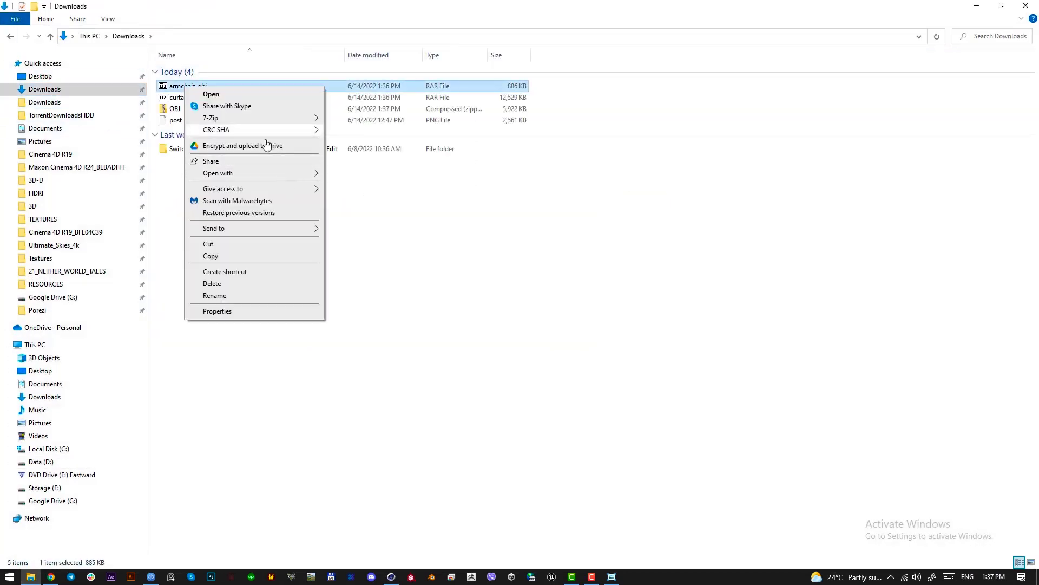
mouse_move(298, 126)
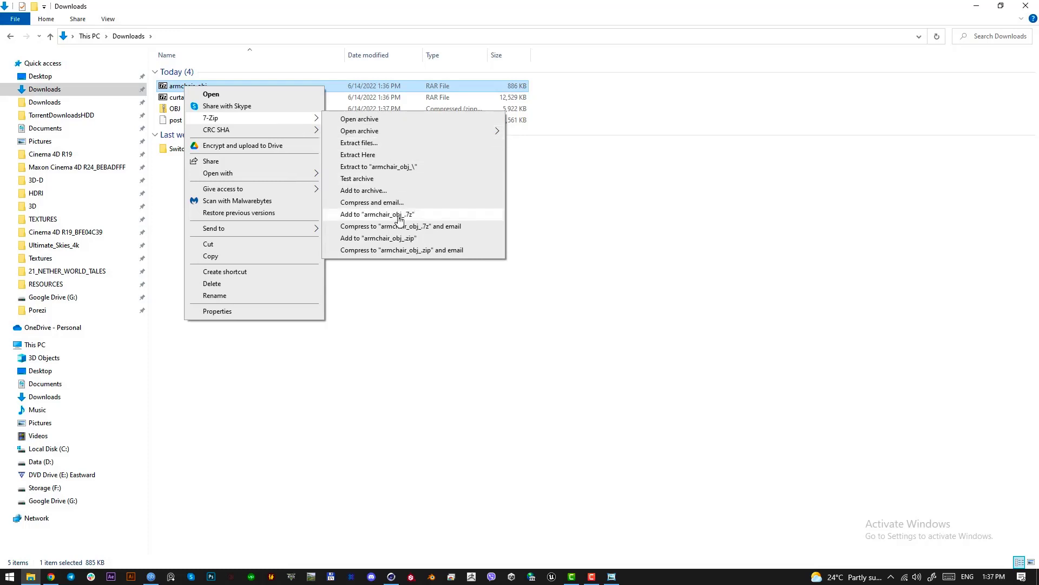
left_click(357, 154)
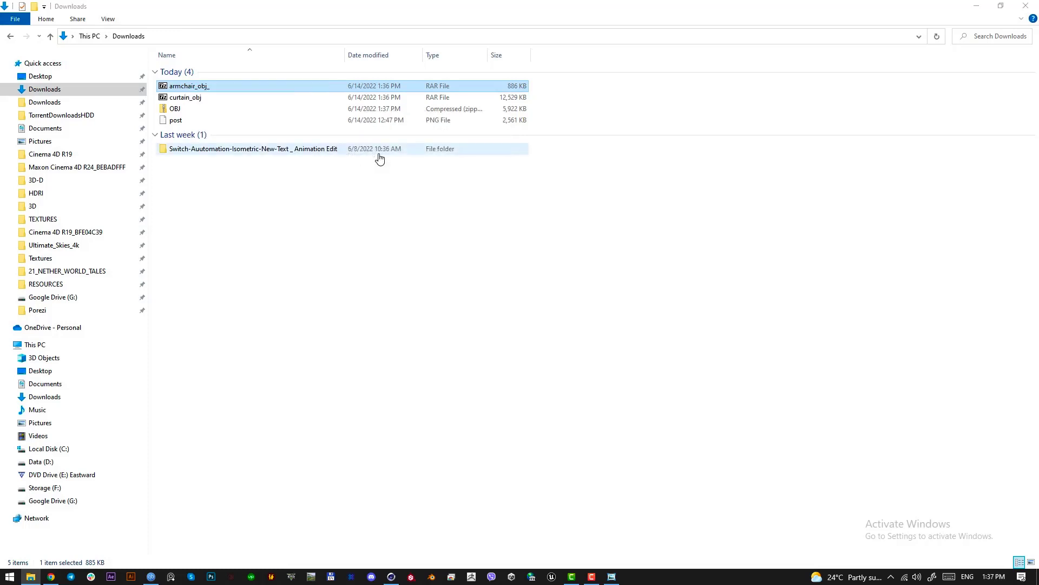
- Extract the curtain_obj and OBJ archives directly into the Downloads folder with 7-Zip
right_click(186, 97)
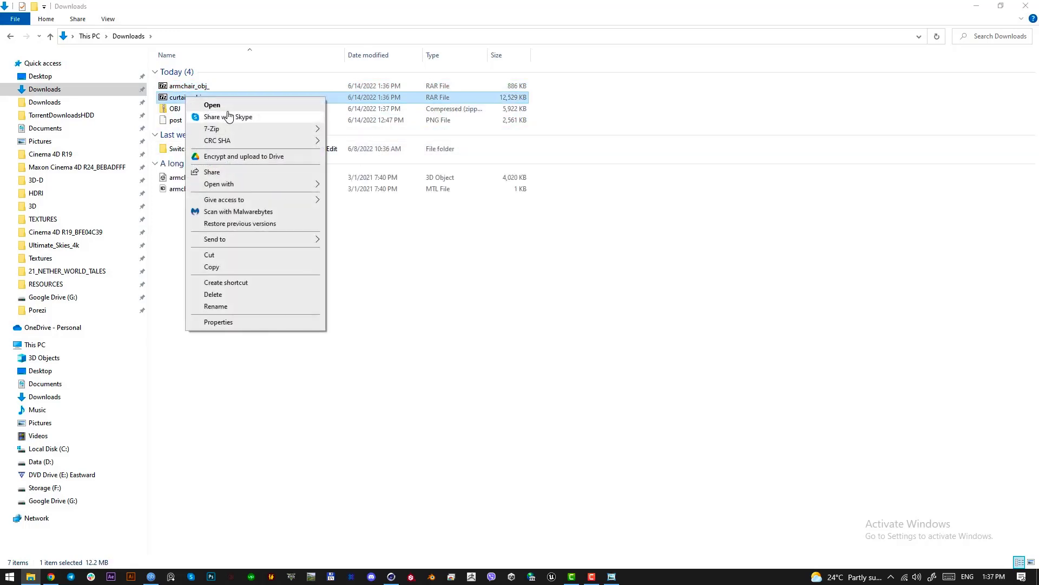
mouse_move(260, 129)
left_click(360, 166)
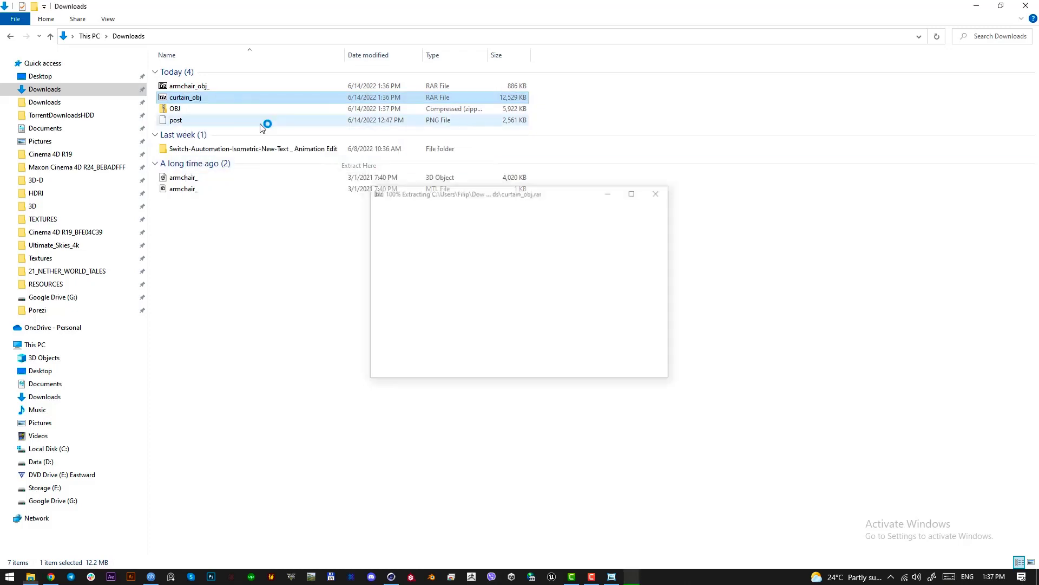
left_click(184, 109)
right_click(174, 110)
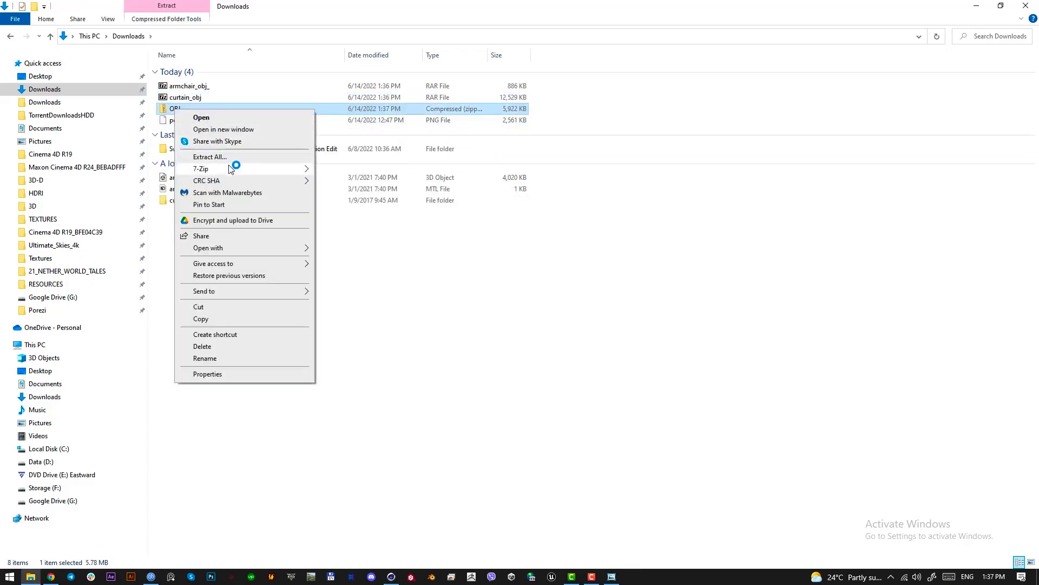
mouse_move(238, 168)
left_click(348, 206)
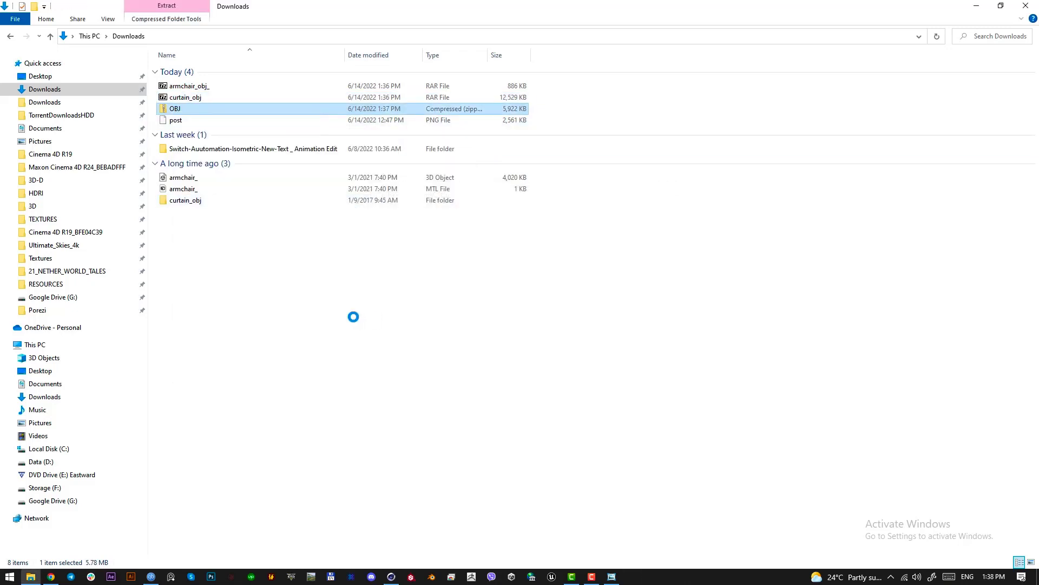
- Switch to Chrome, search TurboSquid for "drawer" from its home page and limit the results to free models
left_click(51, 576)
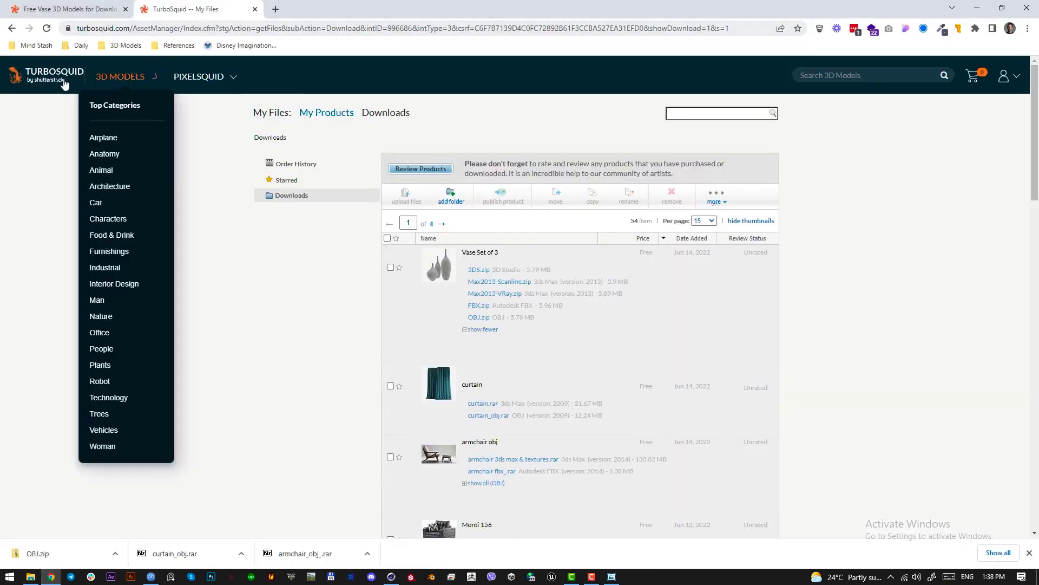
left_click(62, 80)
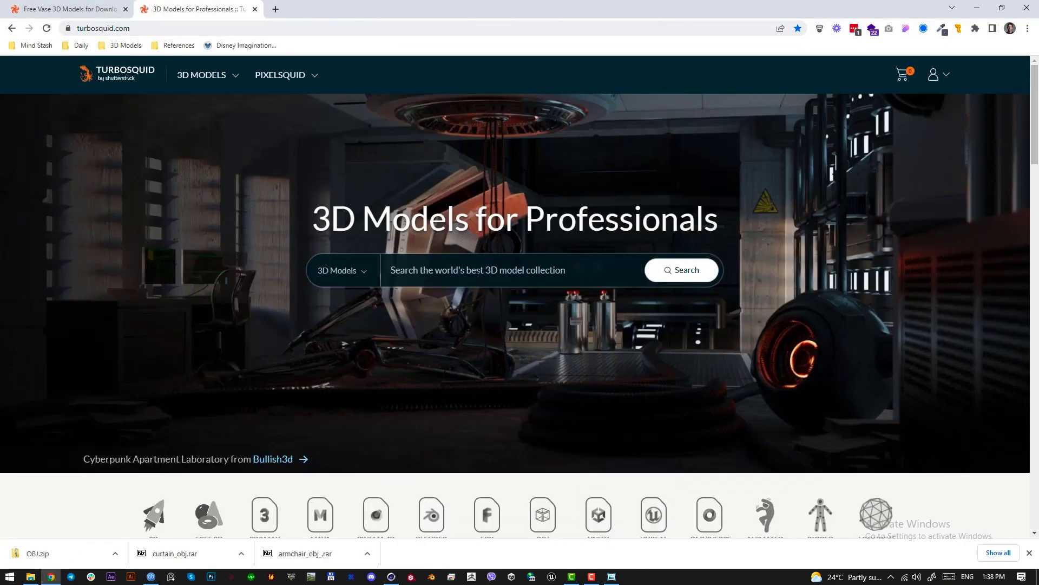
type("drawer")
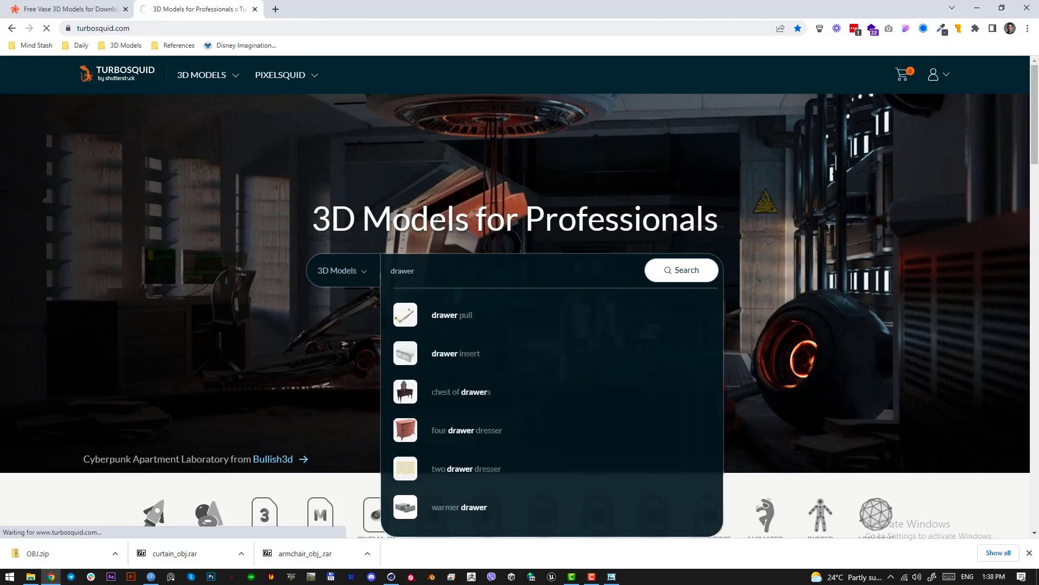
key("Return")
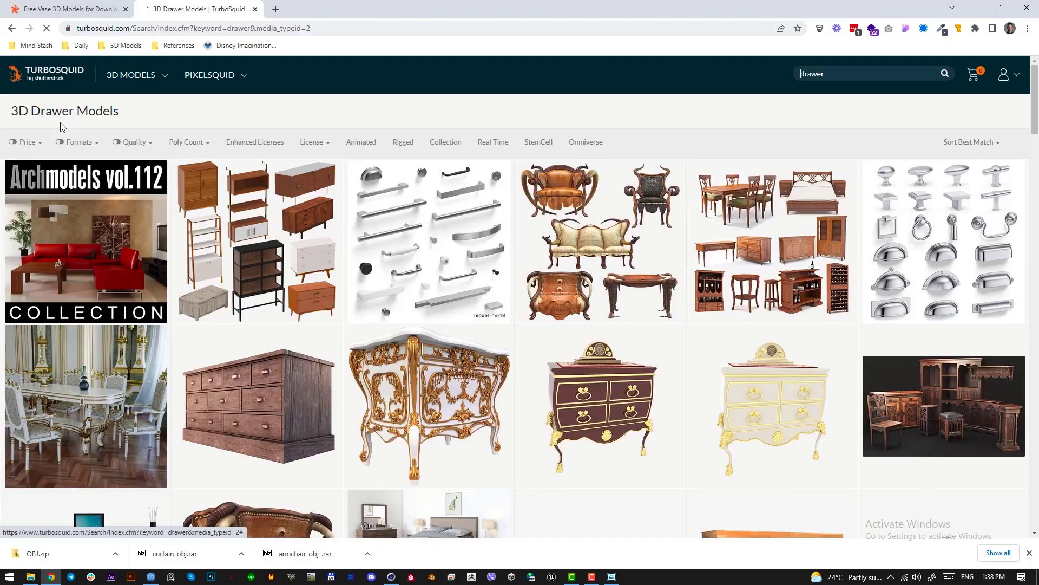
mouse_move(27, 142)
left_click(22, 224)
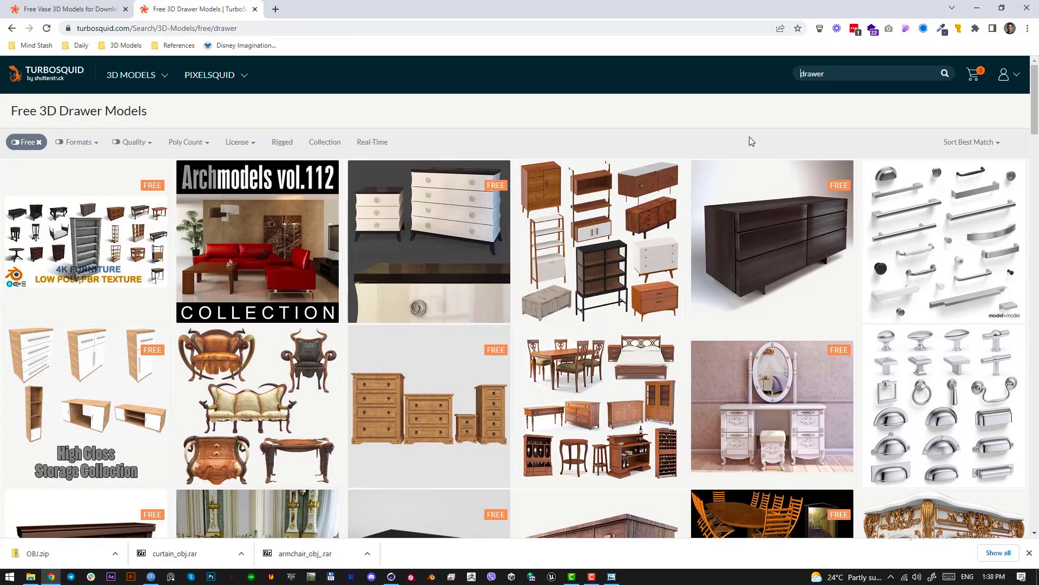
- Find the free "dresser with mirror" model among the drawer results and open it in a new tab
scroll(749, 141, "down", 3)
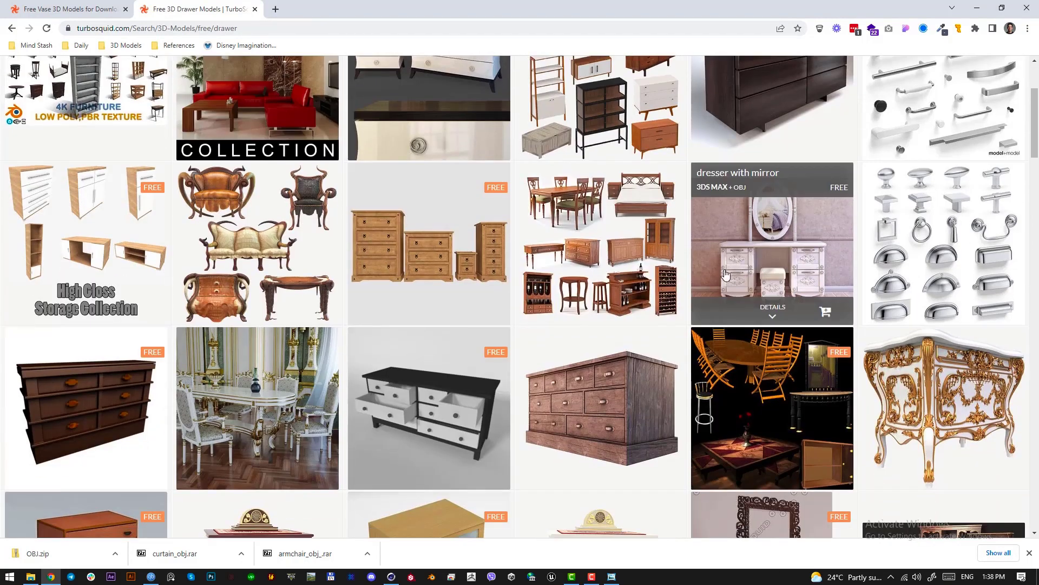
right_click(775, 257)
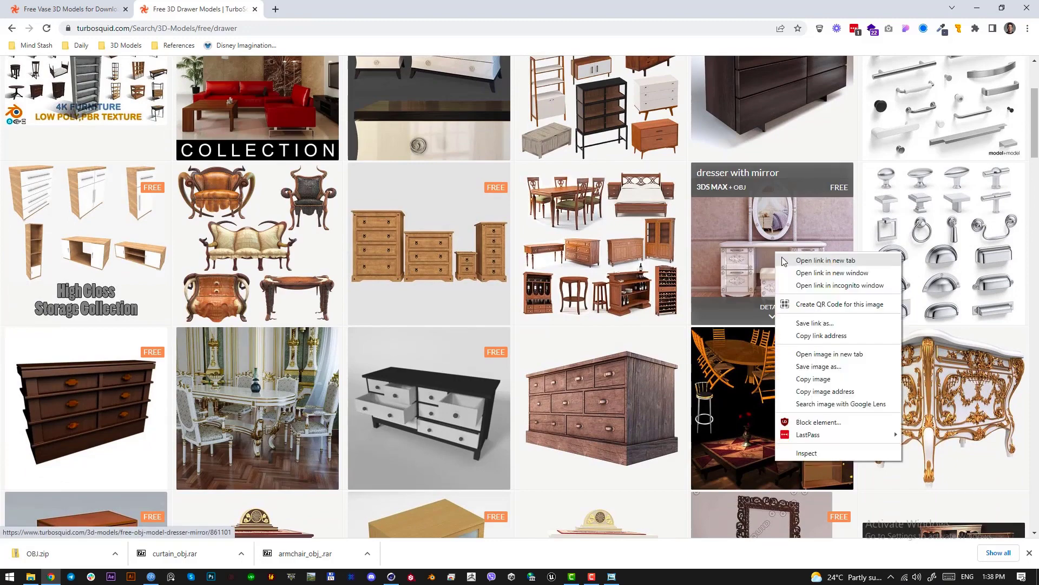
left_click(796, 259)
- Look through the rest of the free drawer results for other suitable dresser models
scroll(815, 183, "down", 3)
scroll(574, 379, "down", 3)
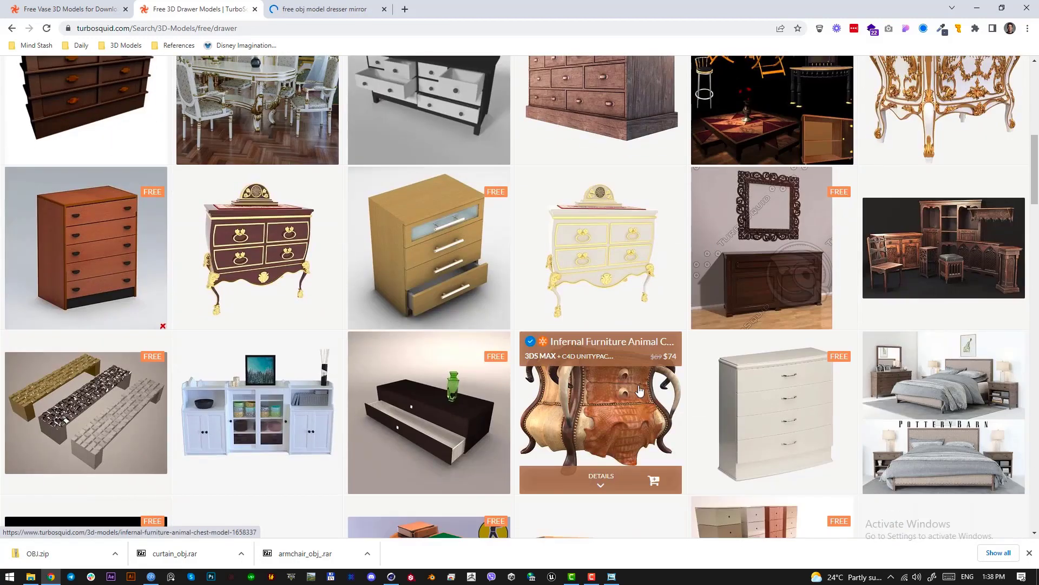
scroll(632, 362, "down", 3)
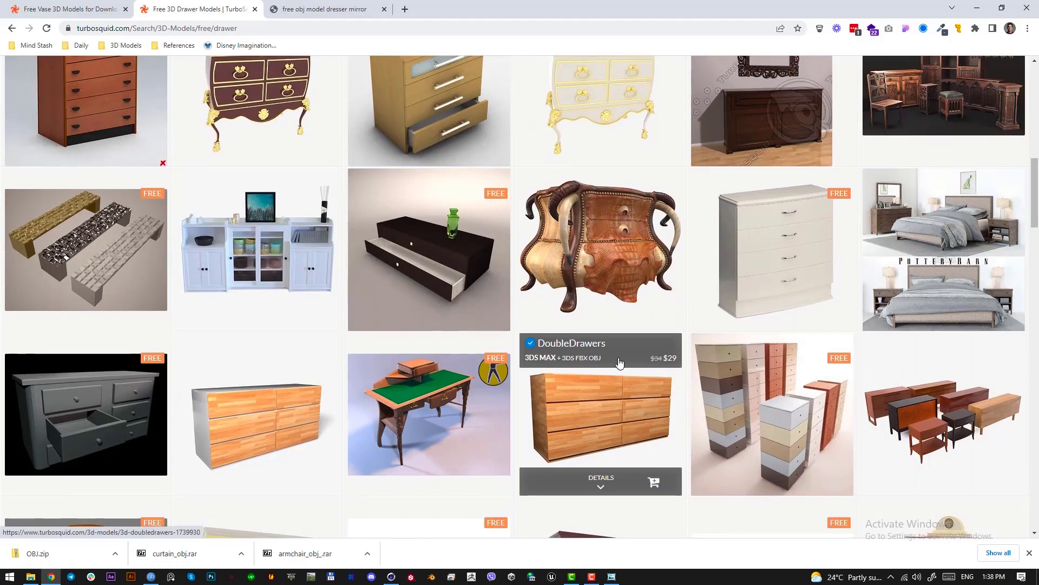
scroll(351, 415, "down", 3)
scroll(773, 397, "down", 4)
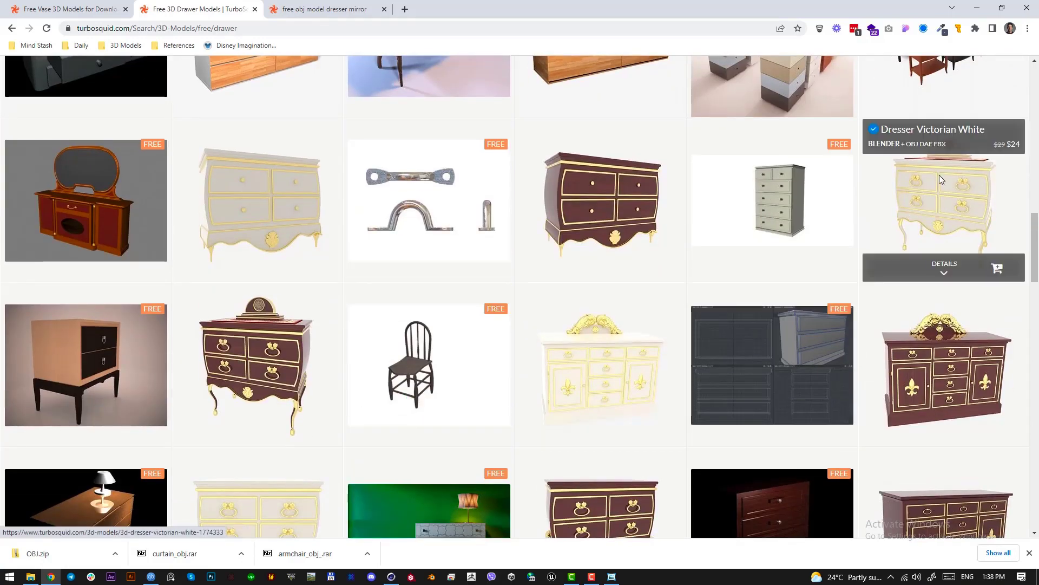
scroll(944, 200, "down", 5)
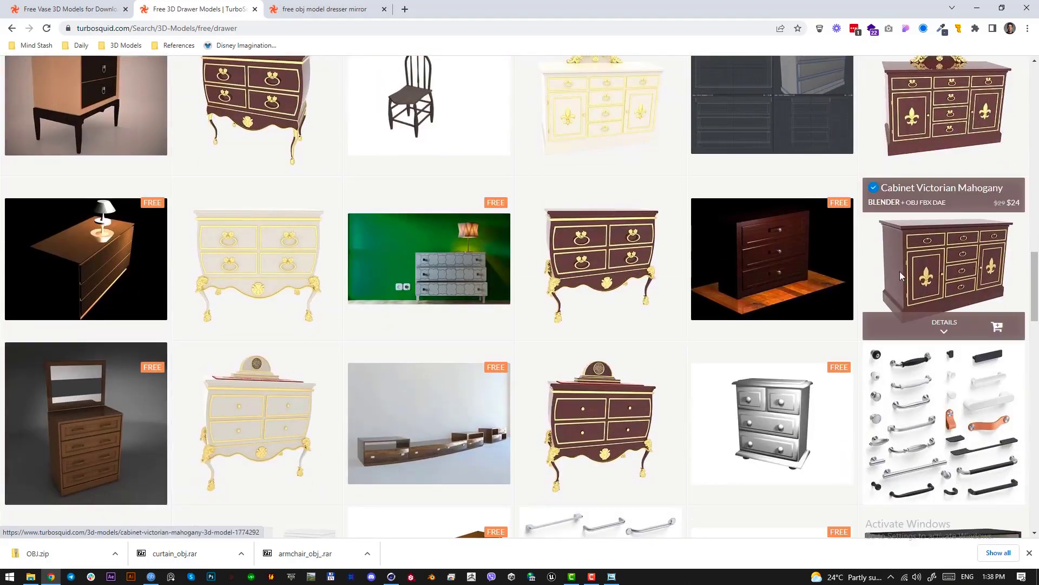
scroll(456, 335, "down", 4)
scroll(601, 336, "down", 4)
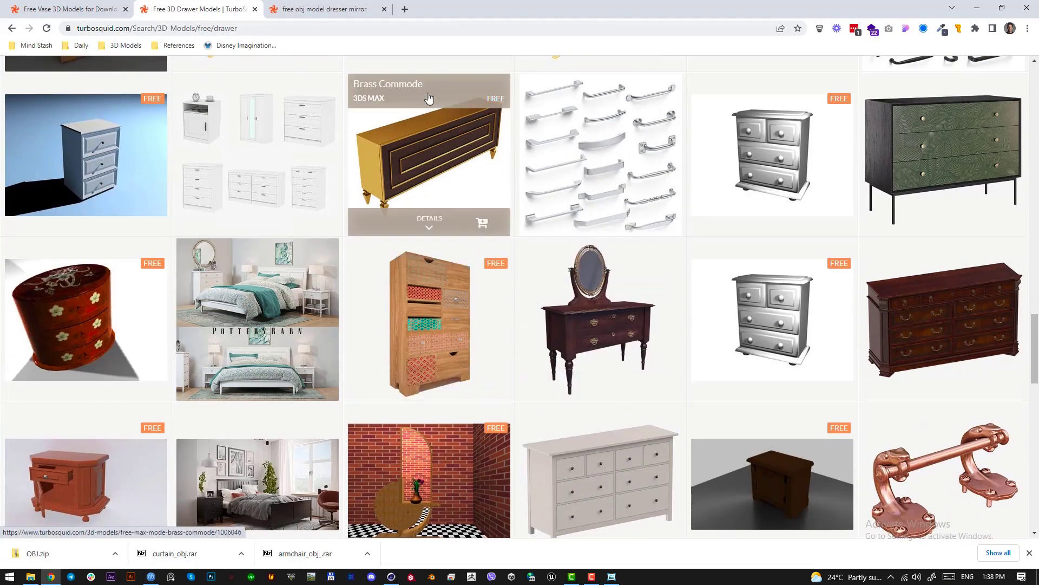
- Download the OBJ archive of the "dresser with mirror" model from its opened page
left_click(325, 9)
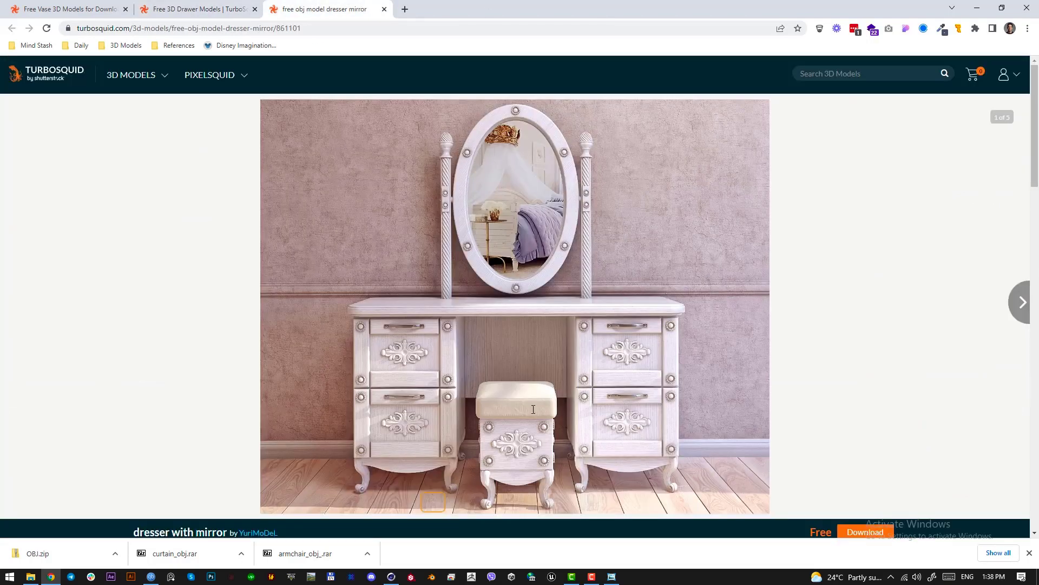
left_click(865, 532)
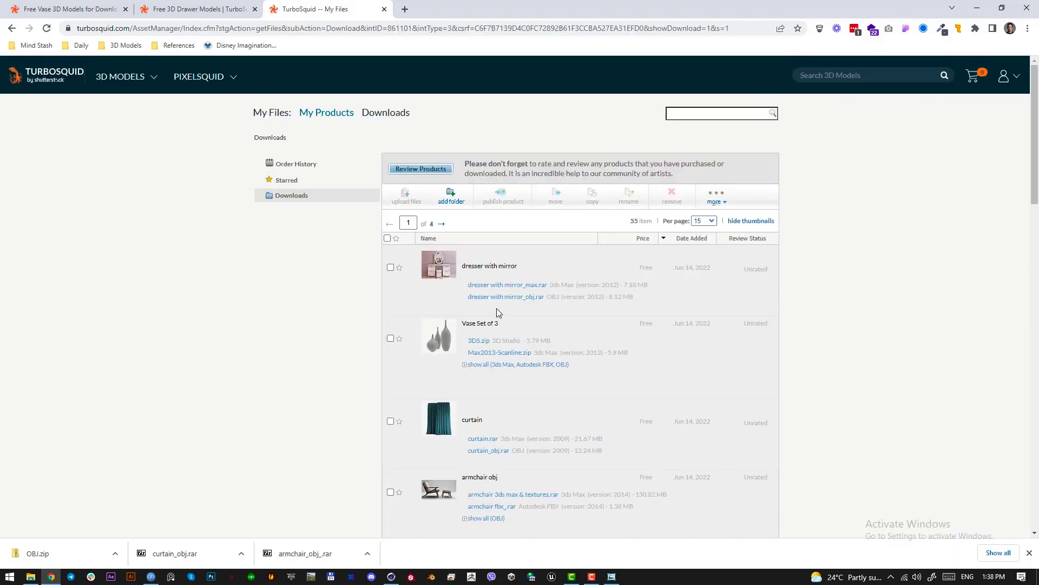
left_click(499, 297)
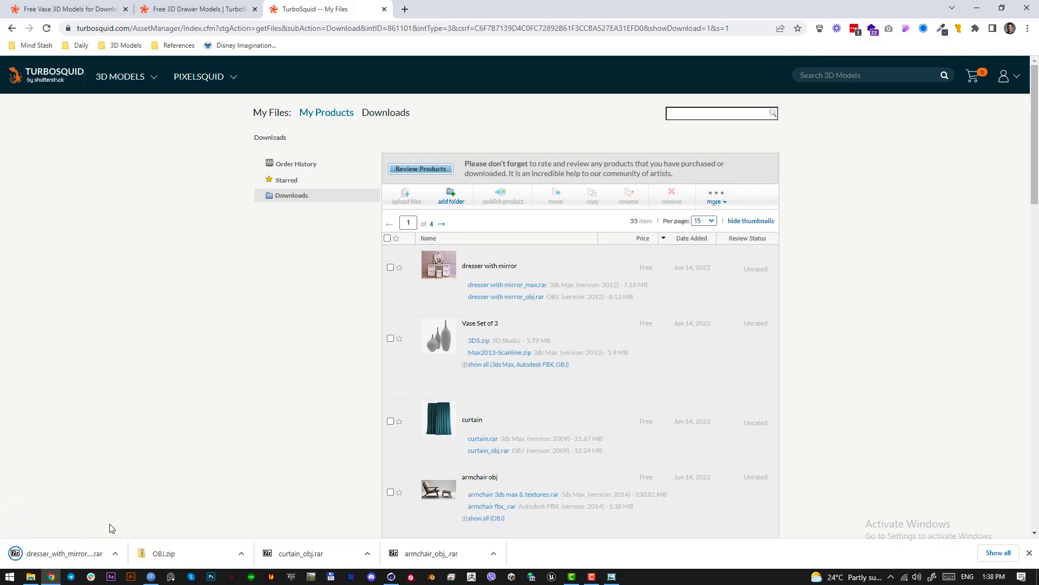
- Show the downloaded dresser_with_mirror_obj archive in its folder and extract it into Downloads with 7-Zip
left_click(115, 554)
left_click(139, 516)
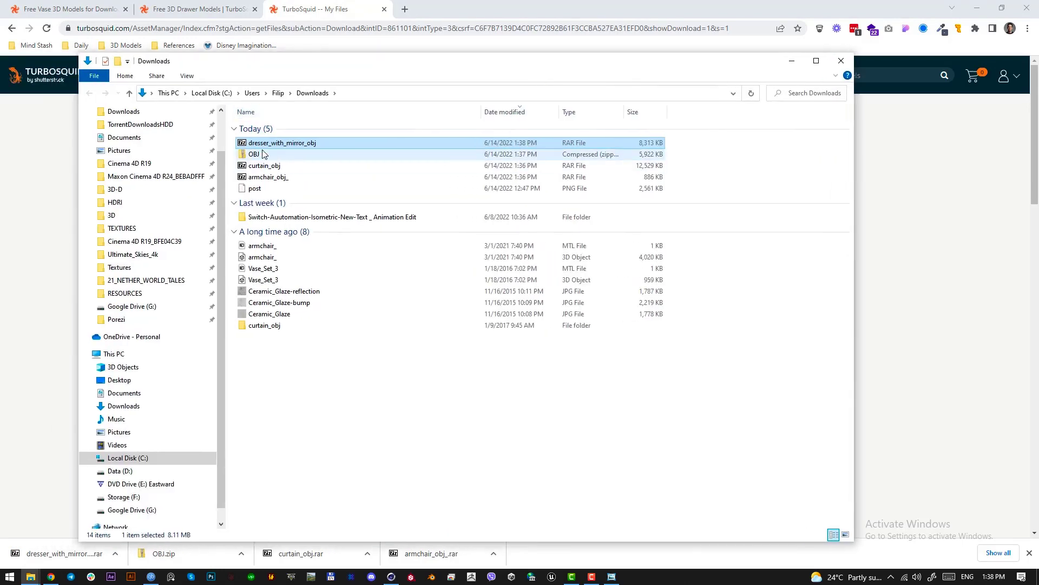
right_click(263, 144)
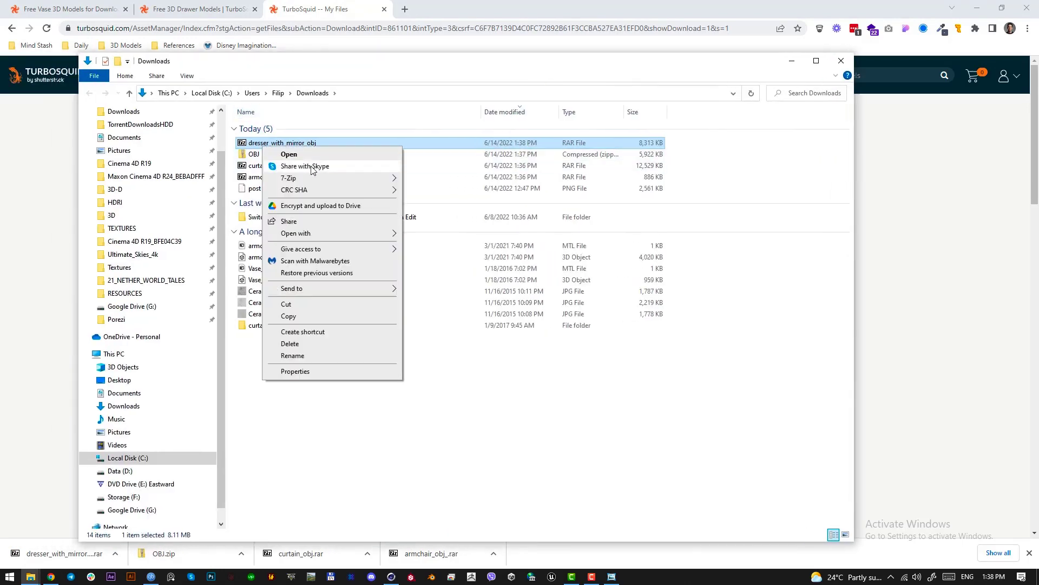
mouse_move(325, 180)
left_click(464, 227)
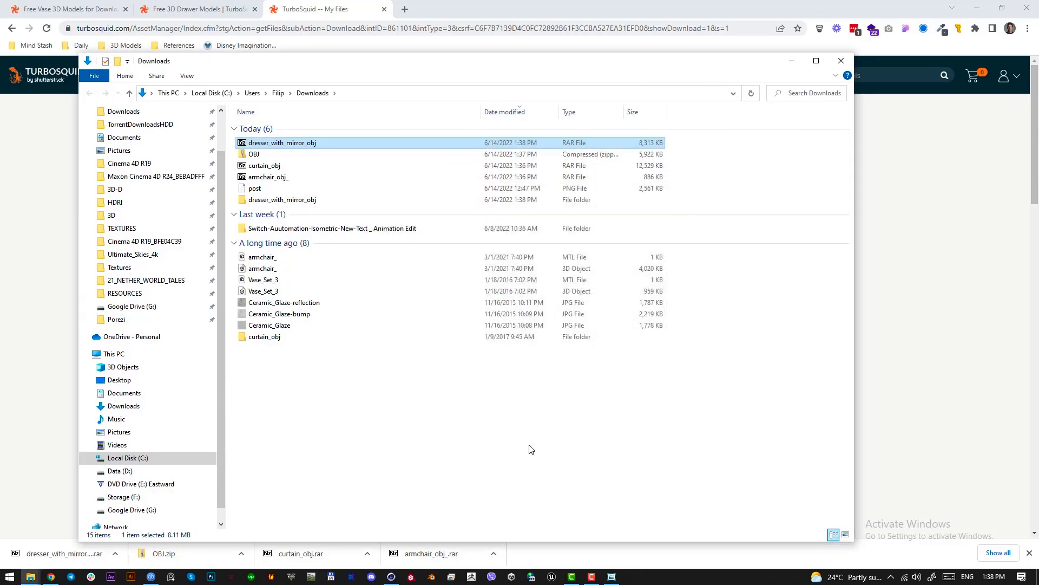
- Switch to Cinema 4D and merge the dresser with mirror_obj model from the extracted files folder, keeping the default OBJ import settings
left_click(392, 577)
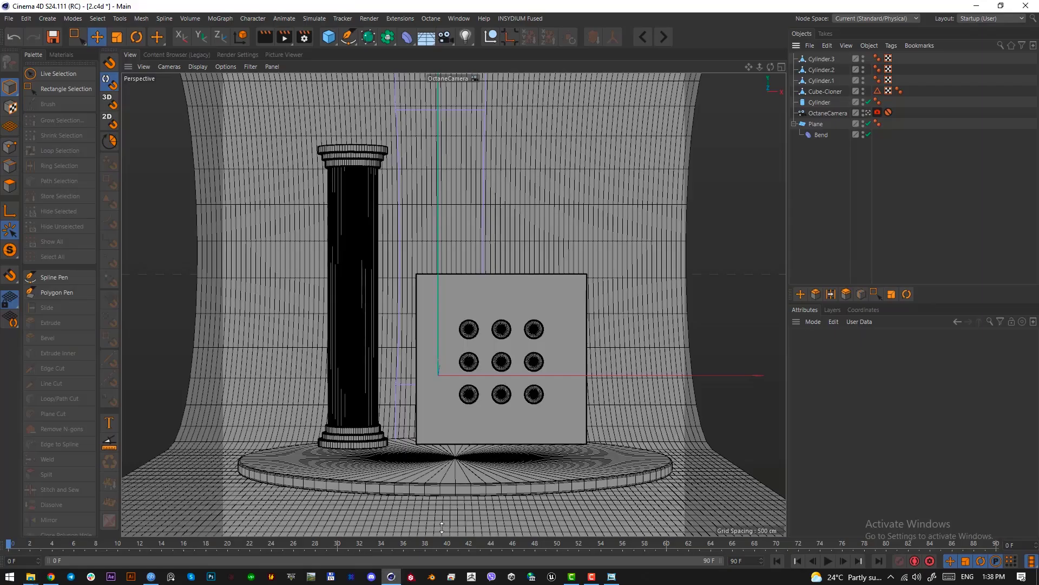
left_click(813, 46)
left_click(825, 56)
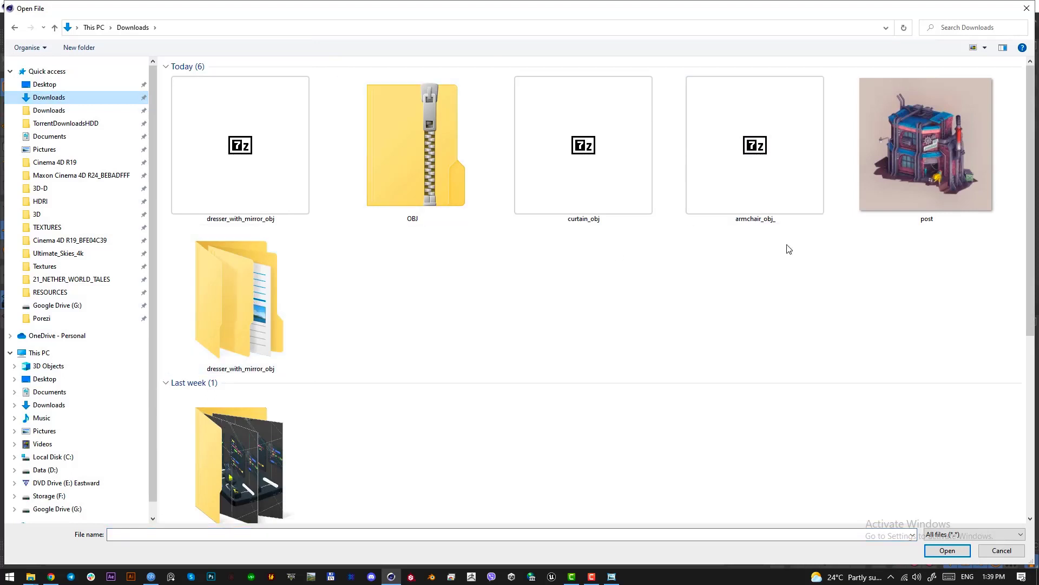
double_click(234, 312)
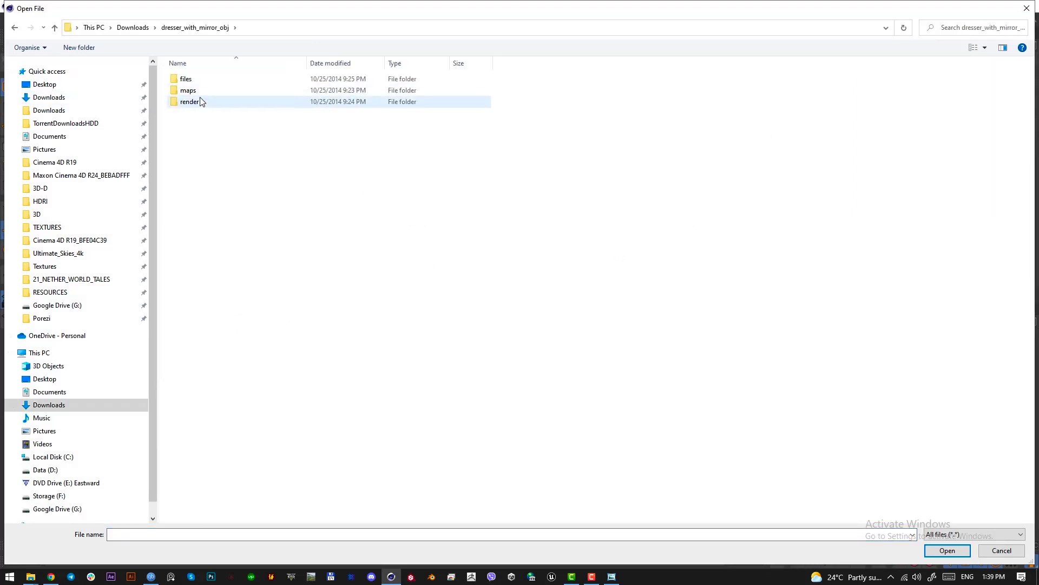
double_click(187, 79)
left_click(251, 112)
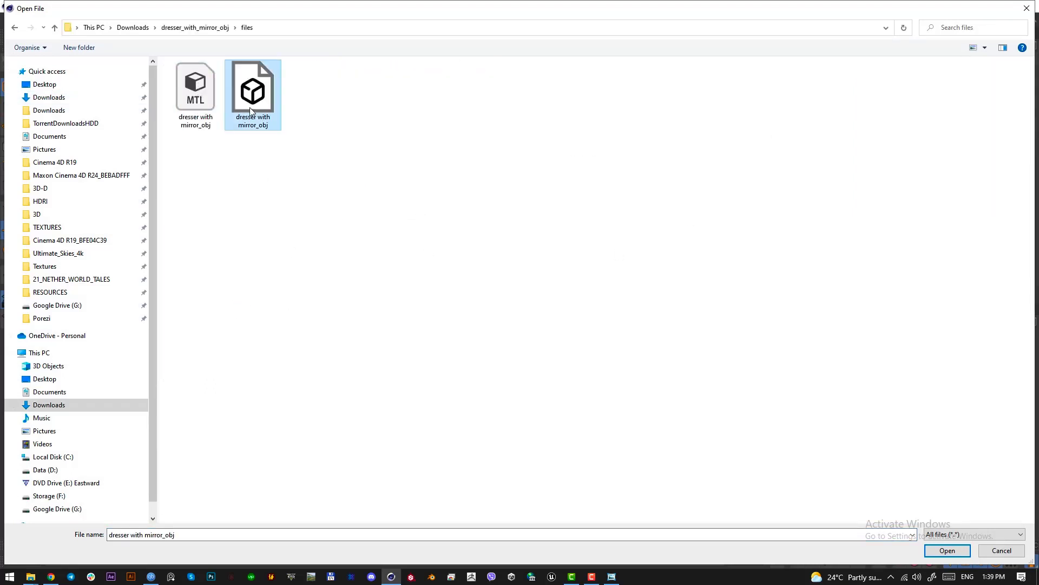
double_click(254, 109)
left_click(238, 331)
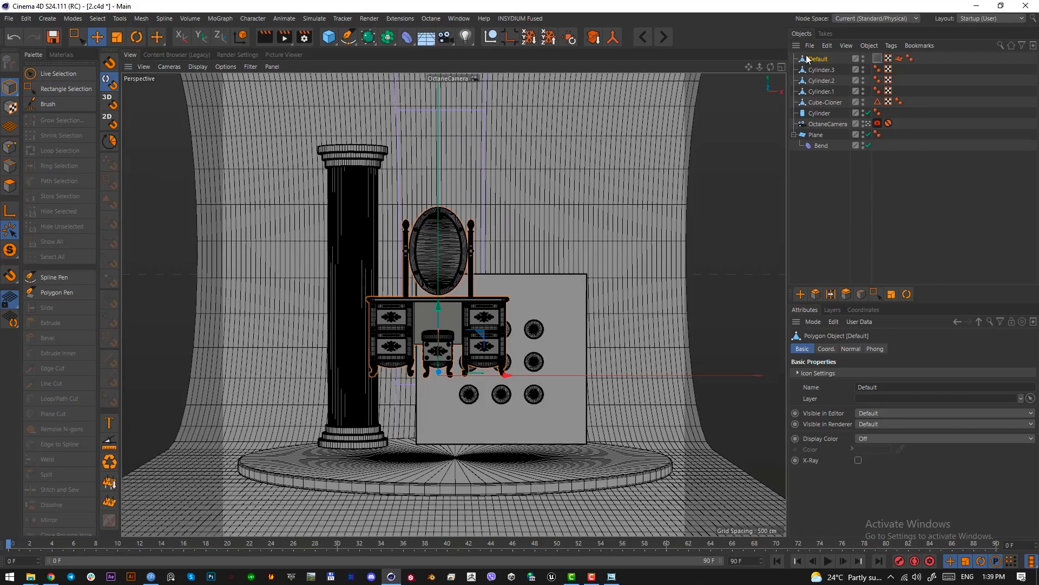
- Move the dresser down onto the round platform in front of the column and turn it slightly around its vertical axis
left_click_drag(456, 385, 363, 409)
key("r")
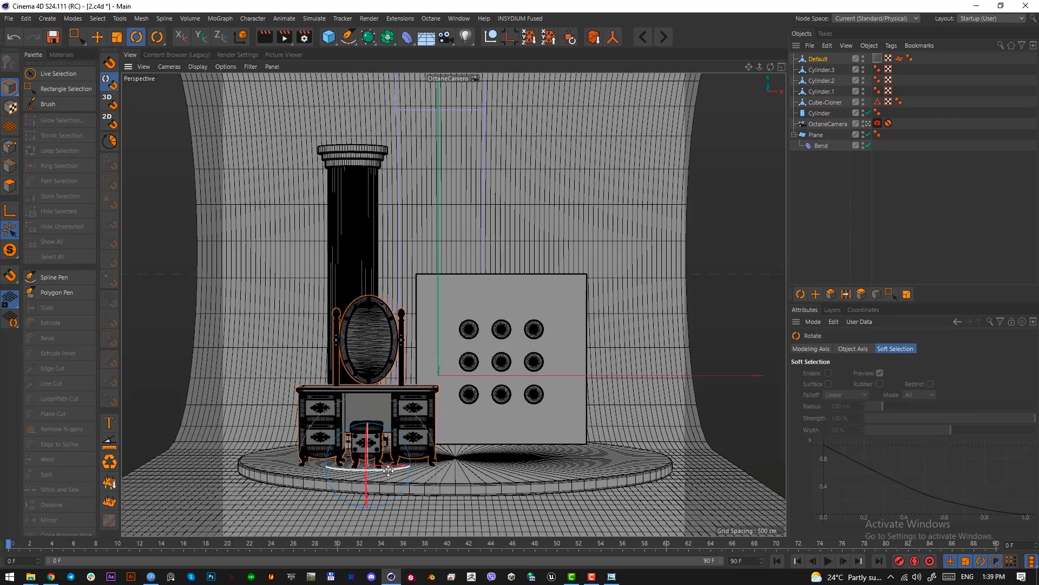
mouse_move(401, 467)
left_mouse_down()
mouse_move(424, 469)
mouse_move(408, 469)
left_mouse_up()
key("e")
- Merge the curtain OBJ from the curtain_obj folder into the scene with the default OBJ import settings
left_click(809, 47)
left_click(826, 58)
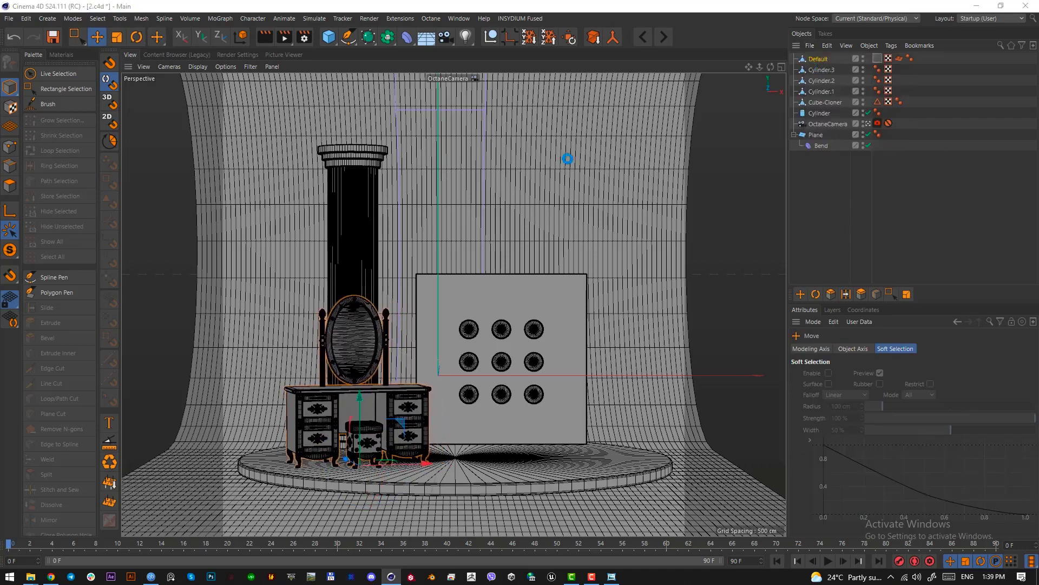
left_click(83, 101)
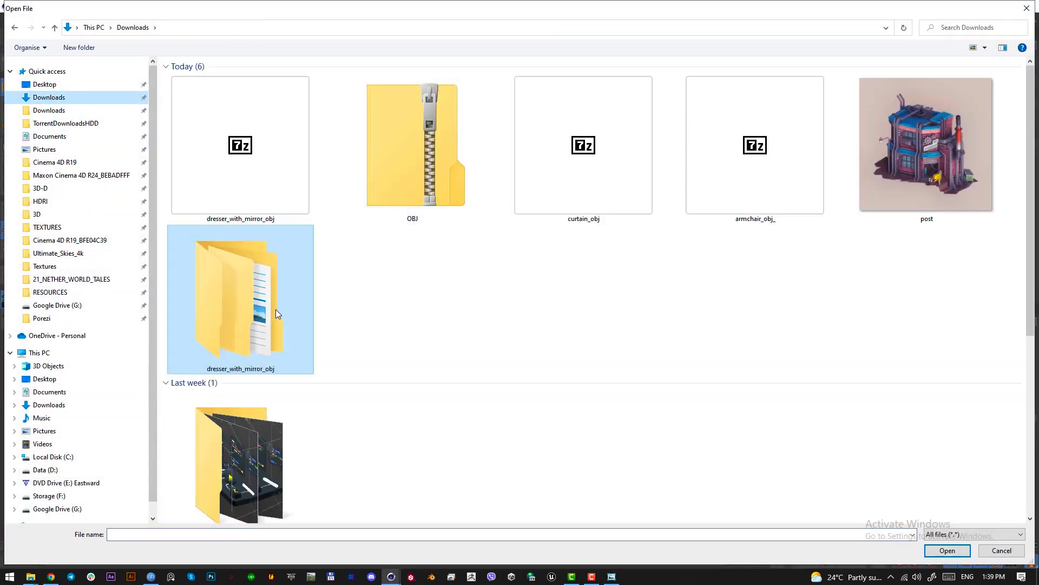
scroll(441, 336, "down", 5)
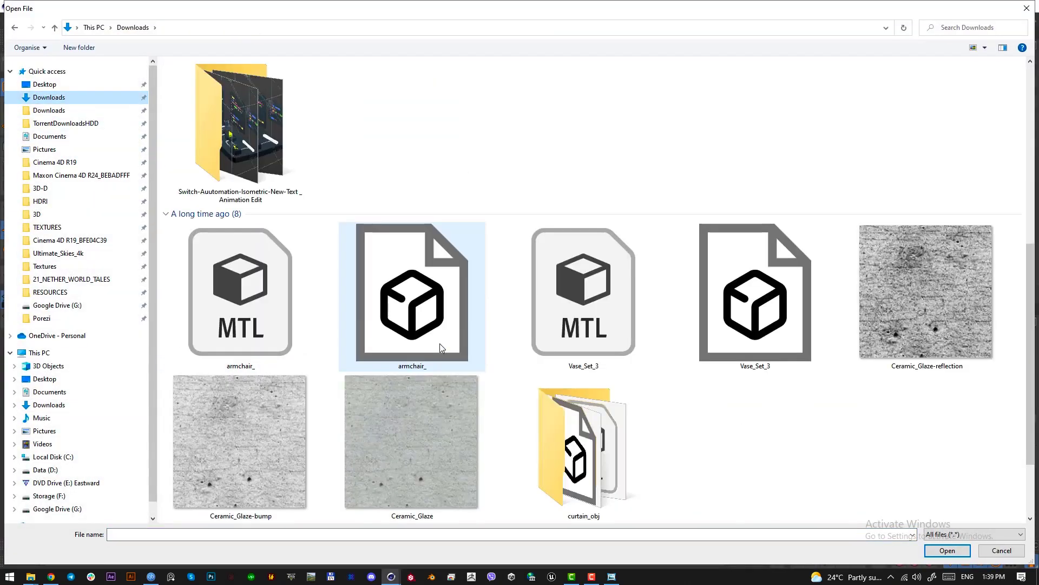
double_click(537, 444)
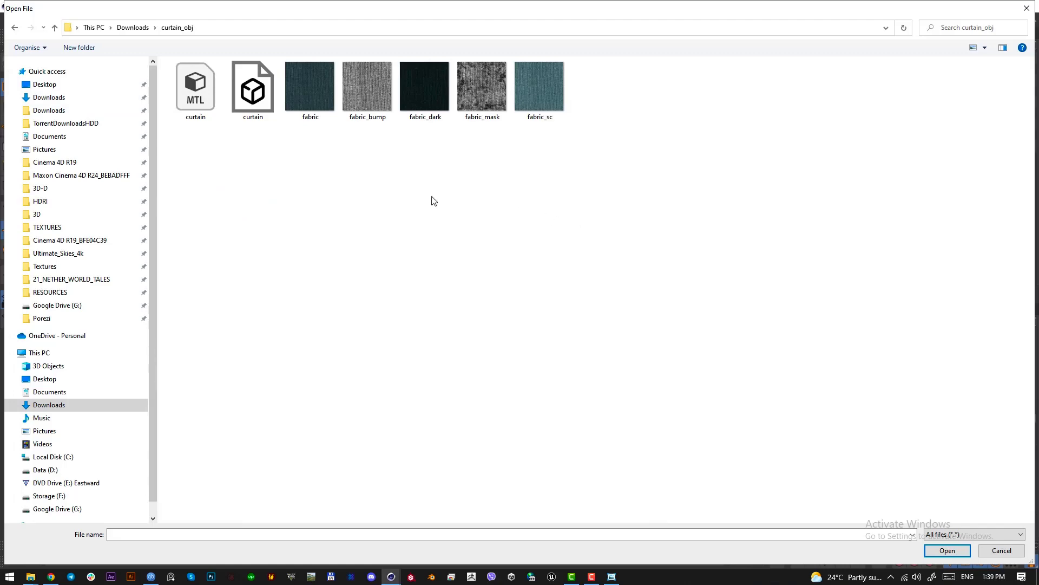
double_click(251, 101)
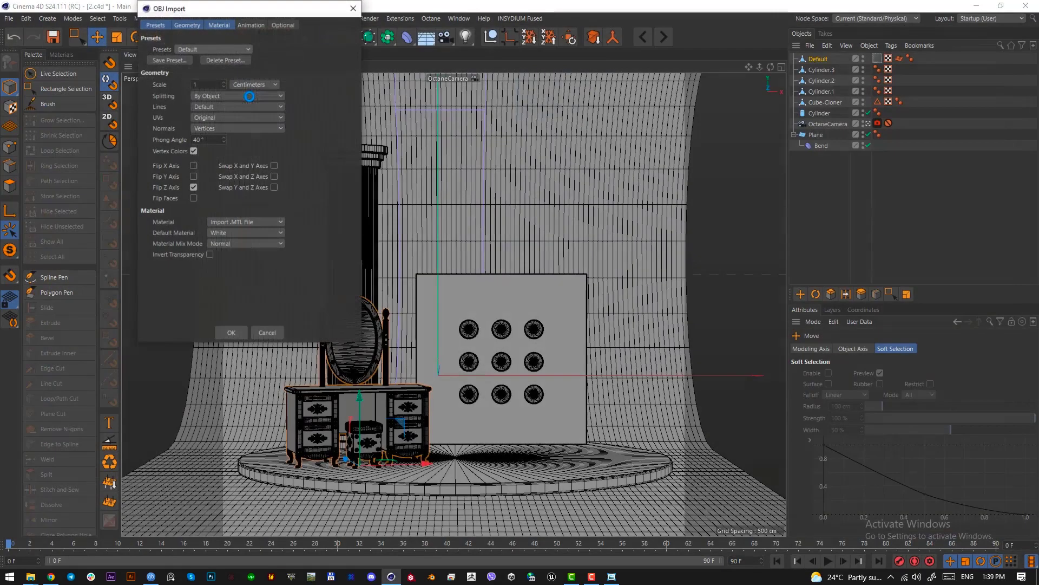
left_click(234, 332)
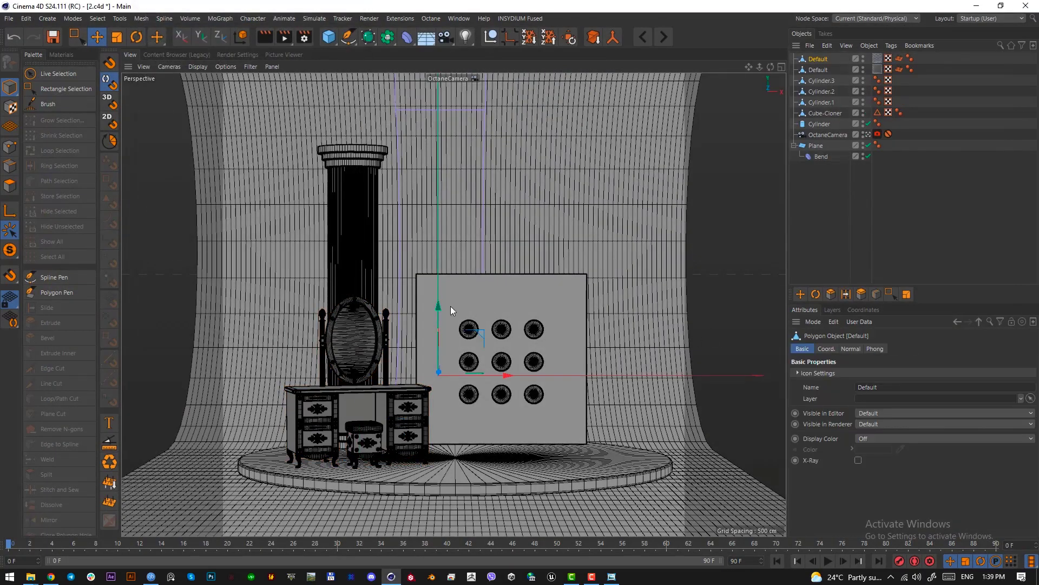
- Shift the imported curtain object upward and slightly to the right in the camera view
left_click_drag(440, 317, 427, 194)
left_click_drag(472, 249, 554, 265)
- In the top view, select all polygons of the right-hand curtain panel with Rectangle Selection and delete them
key("F2")
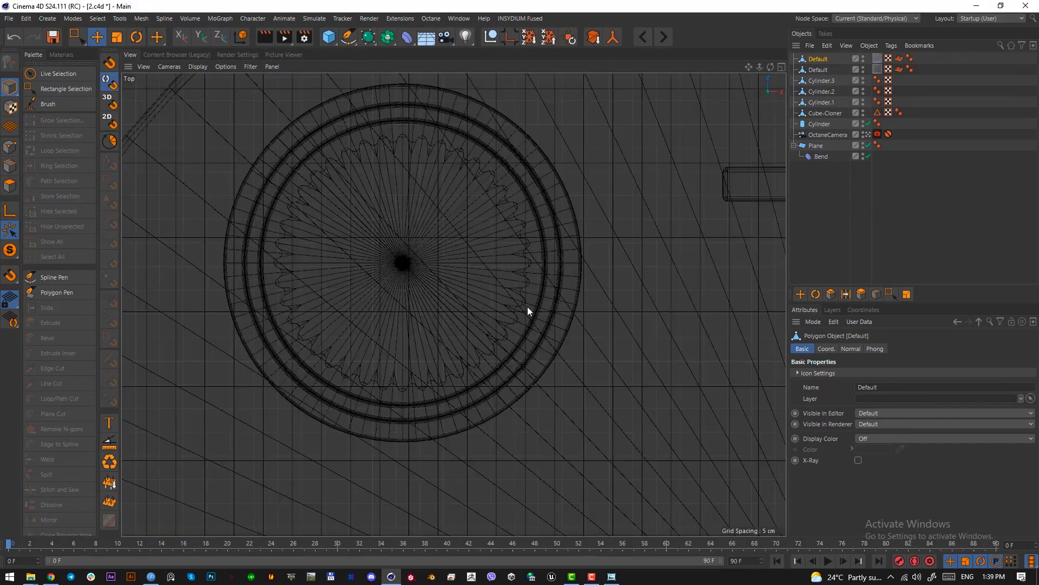
right_click_drag(460, 298, 353, 412, "alt")
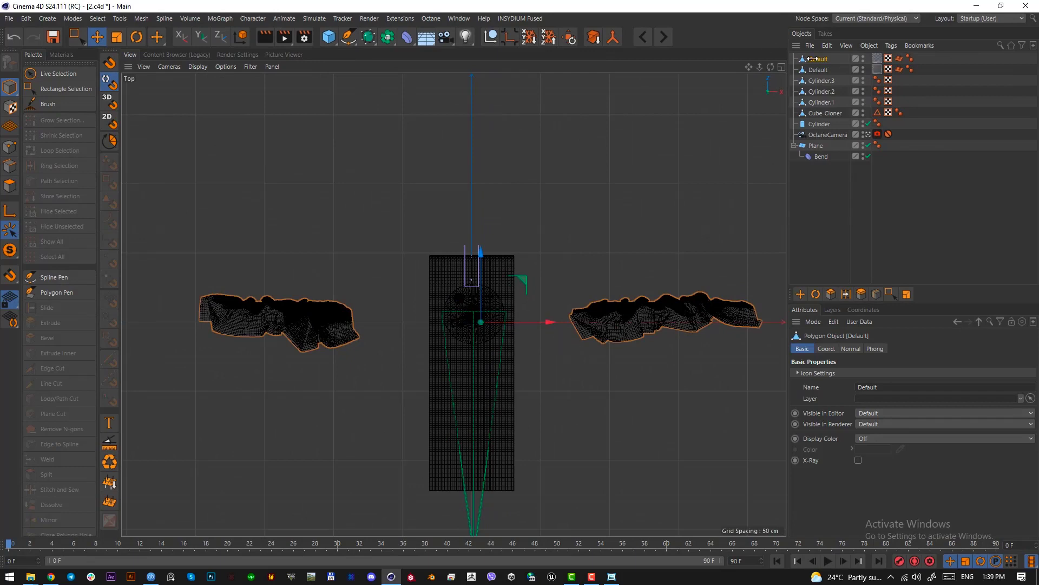
left_click(10, 185)
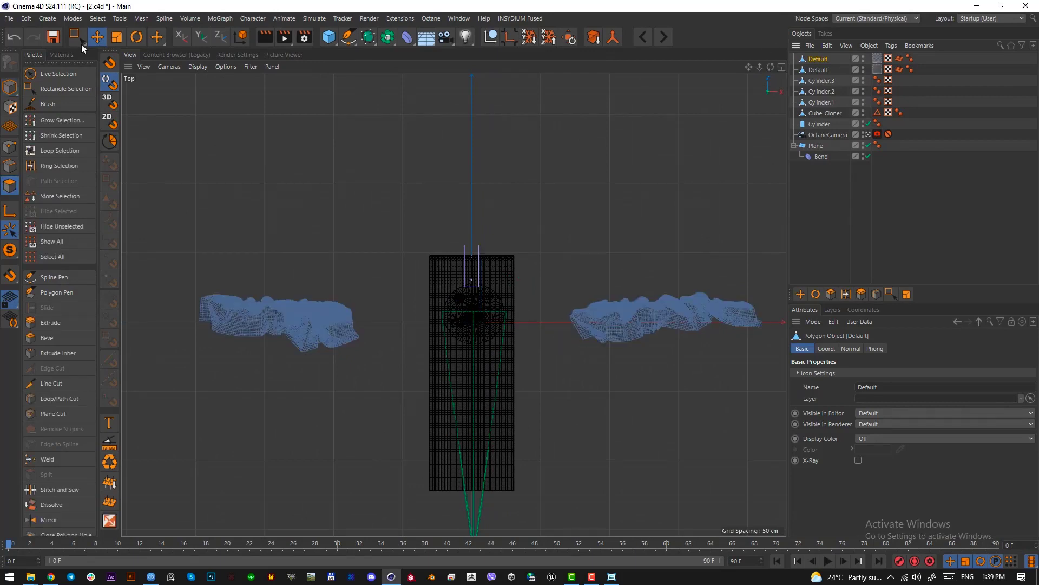
left_click_drag(78, 37, 124, 73)
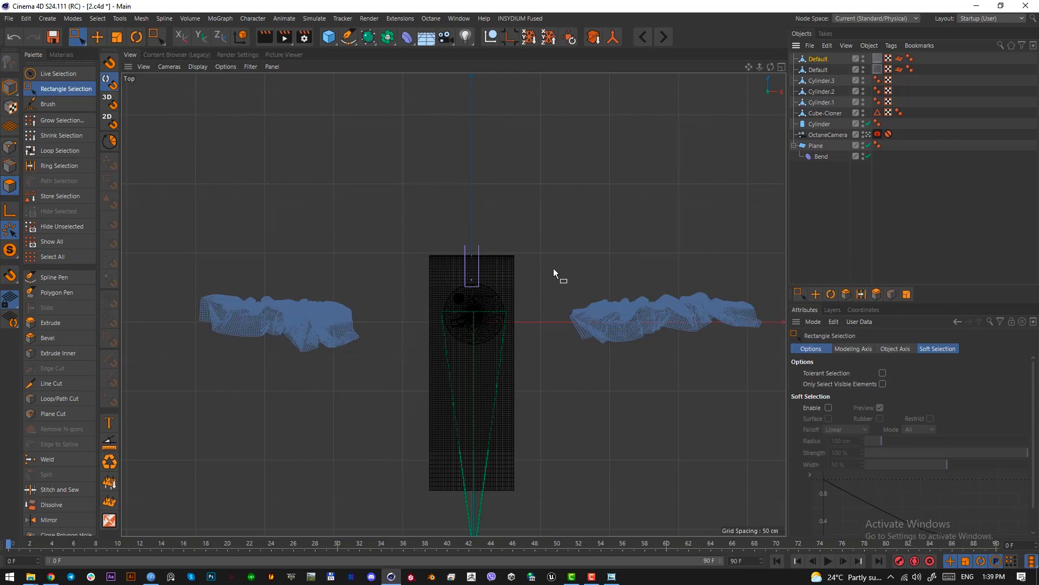
left_click_drag(553, 268, 508, 259)
key("Delete")
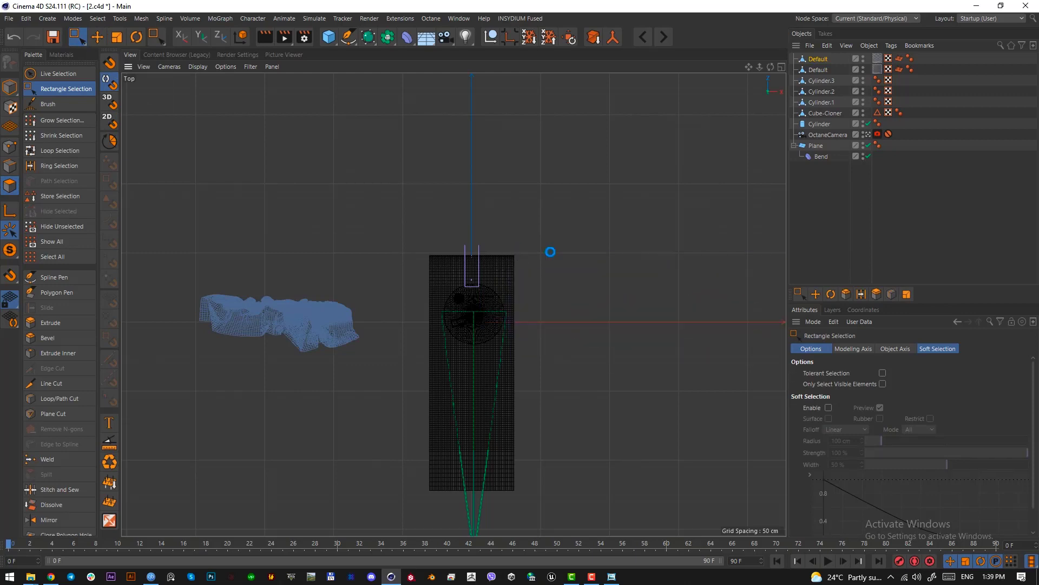
- Switch to working on the whole curtain object and move it from beside the backdrop to behind the stage
left_click(4, 88)
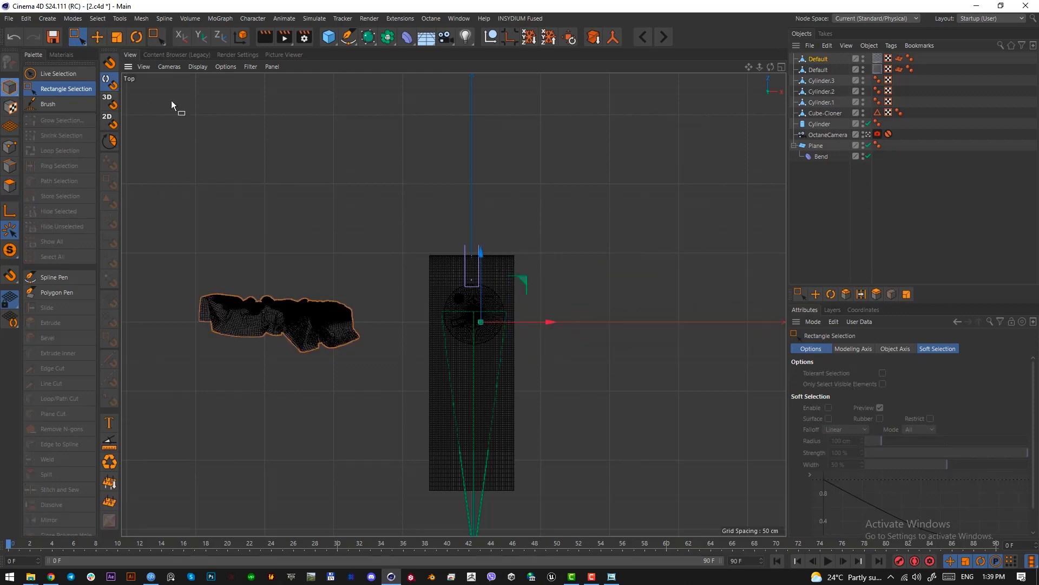
left_click(513, 37)
left_click_drag(293, 355, 532, 343)
left_click_drag(517, 305, 517, 266)
key("F1")
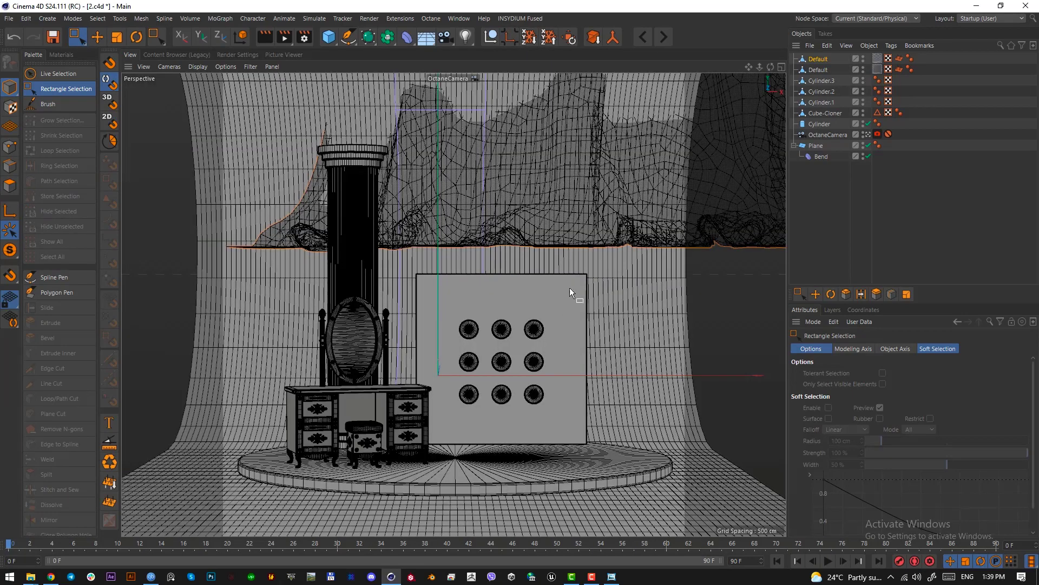
key("e")
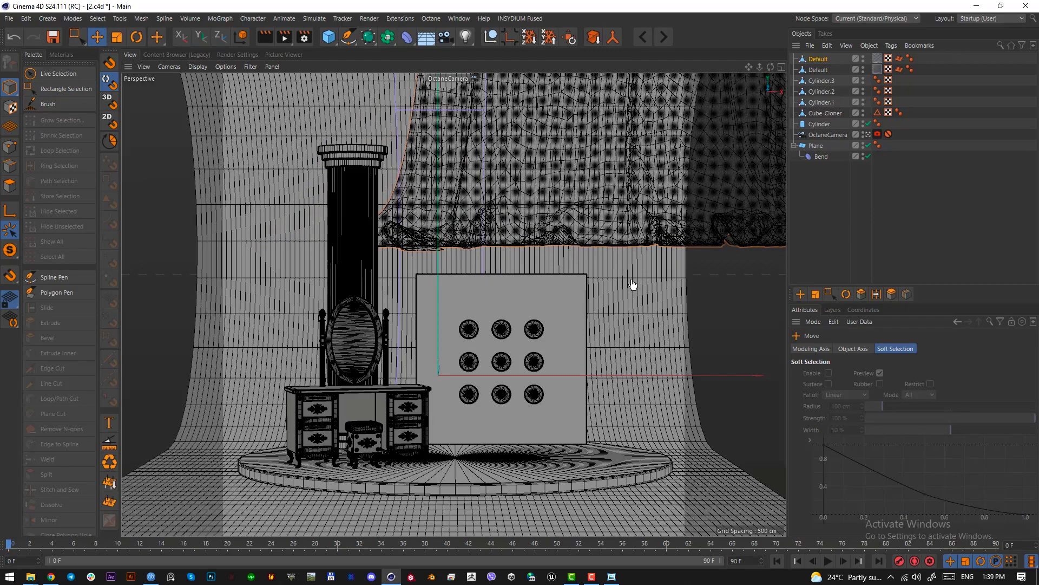
left_click_drag(631, 283, 543, 287)
key("ctrl+z")
key("t")
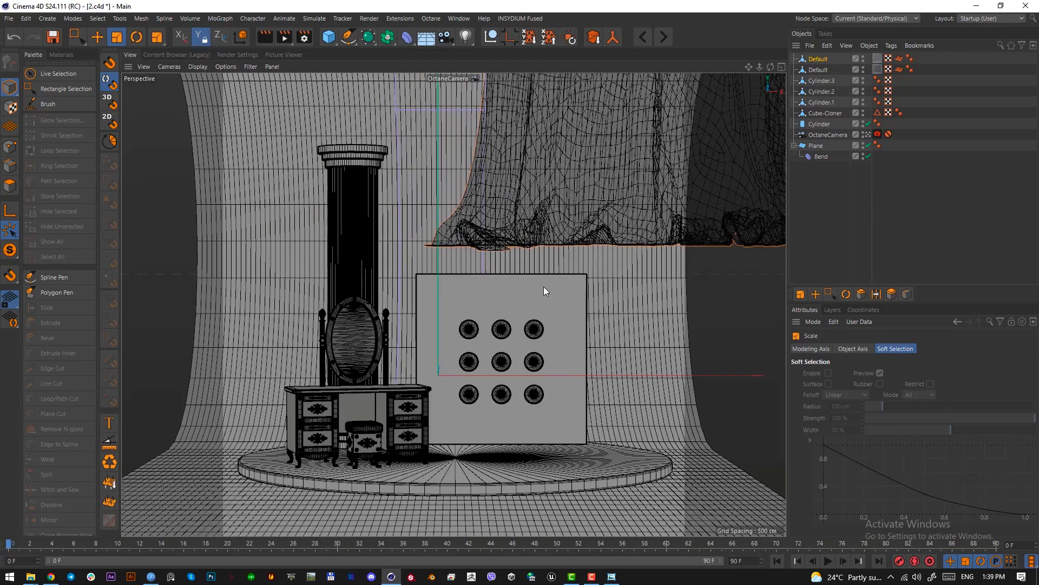
key("ctrl+z")
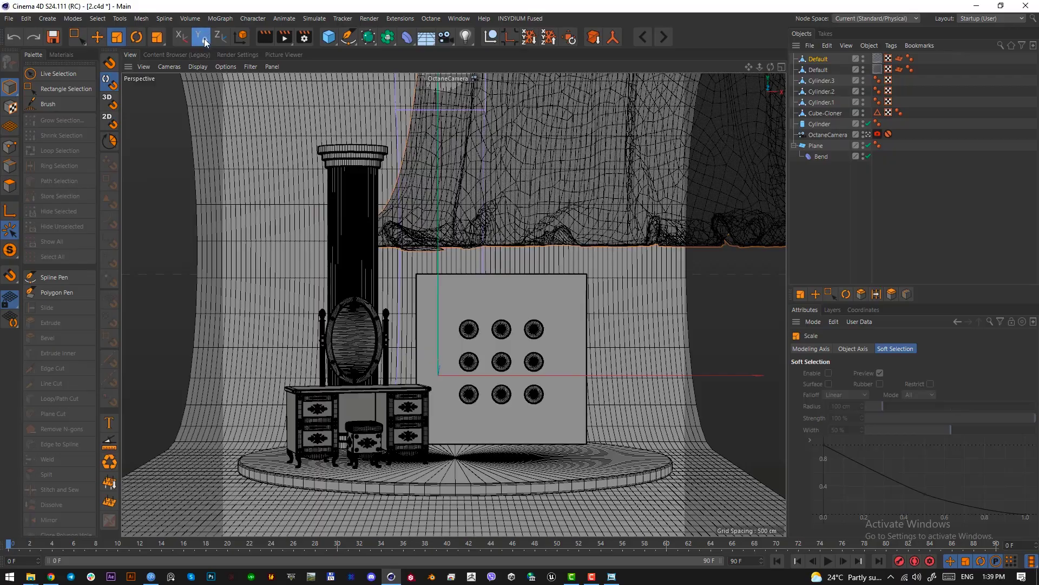
key("ctrl+z")
- Reposition and scale down the curtain so it hangs behind the stage from above the view to the floor
key("e")
left_click_drag(584, 292, 622, 223)
key("t")
left_click_drag(703, 198, 609, 281)
key("e")
left_click_drag(693, 257, 602, 270)
key("t")
- Remove the material tag from the imported curtain object
left_click(860, 151)
left_click(818, 60)
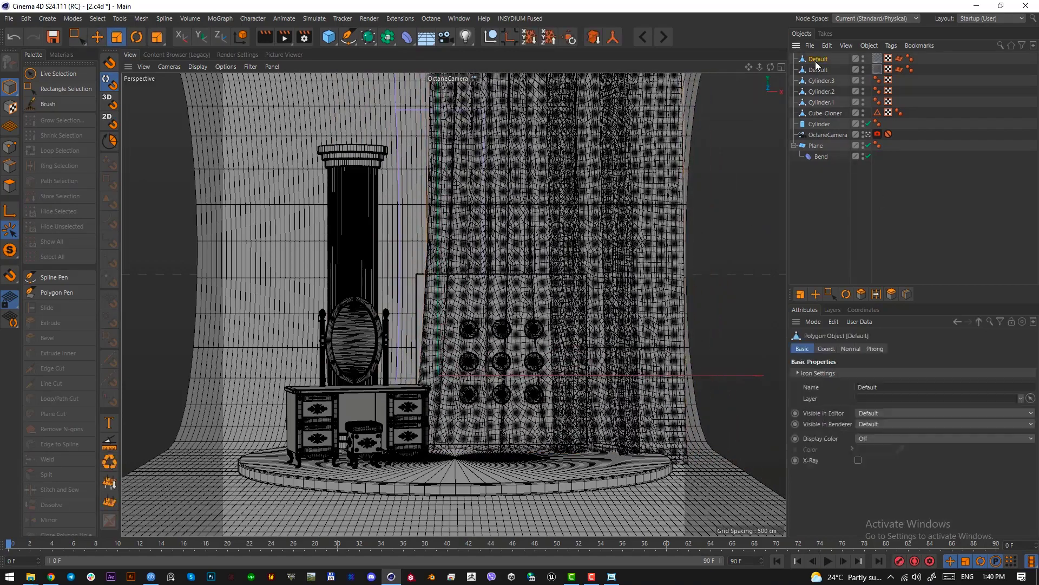
left_click(880, 59)
key("Delete")
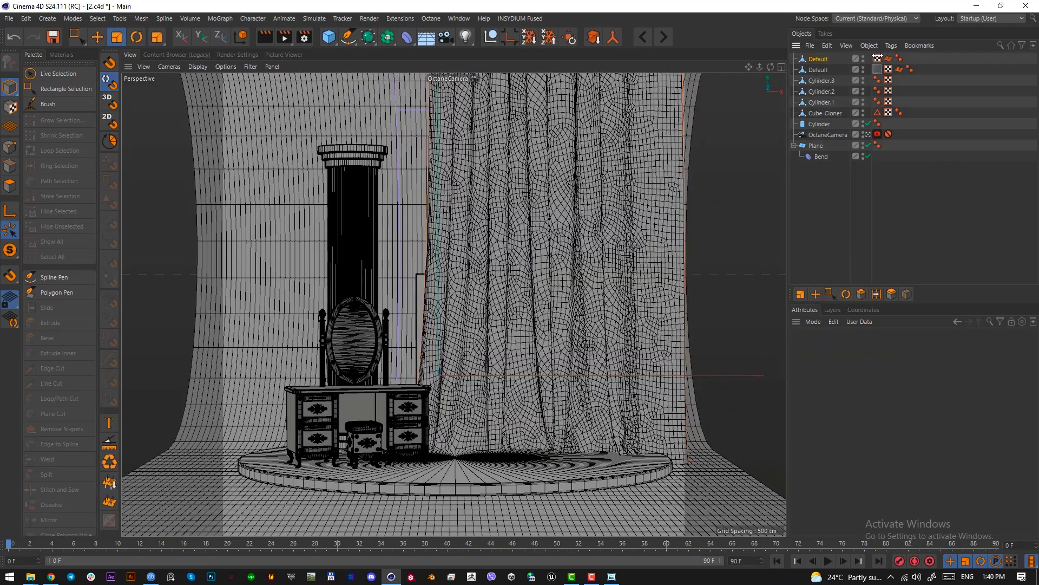
- Shift the curtain sideways behind the perforated board toward the right edge of the backdrop
left_click(818, 59)
key("e")
key("F2")
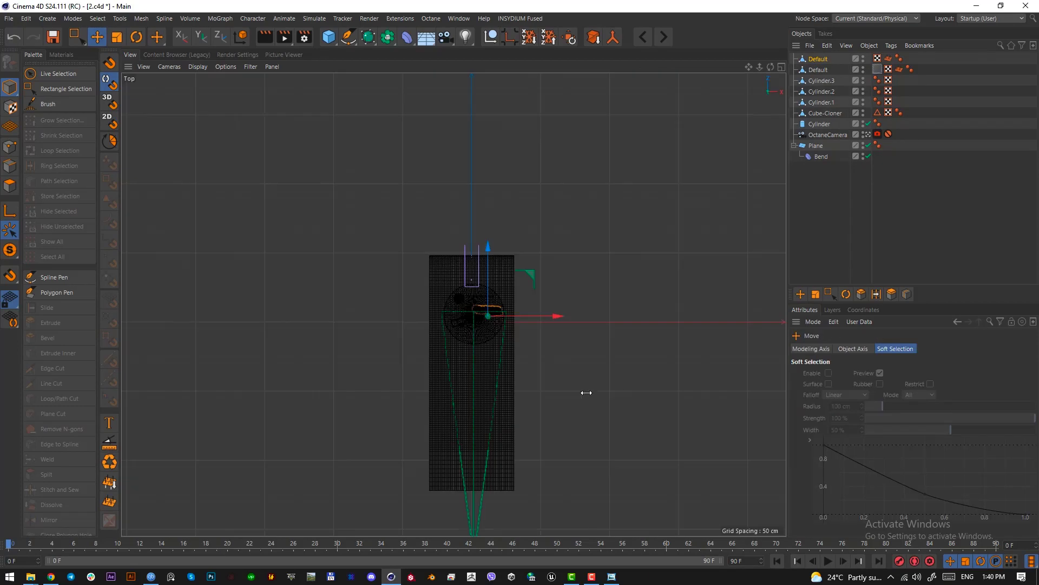
scroll(586, 392, "up", 5)
key("F1")
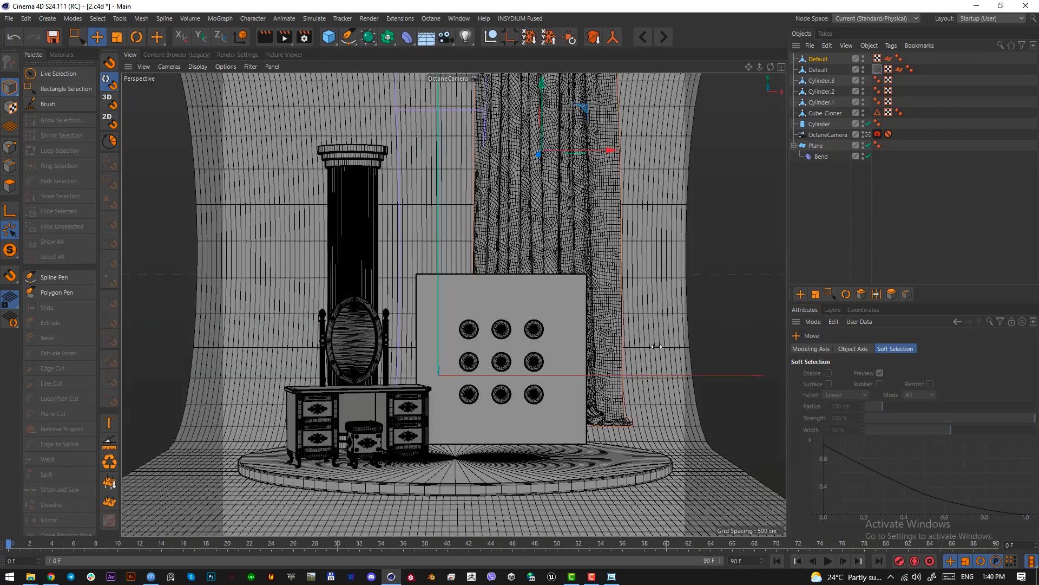
left_click_drag(608, 150, 690, 158)
left_click_drag(628, 103, 627, 104)
- Bring the curtain forward toward the round platform and place a duplicate next to it, on the column's side
key("F2")
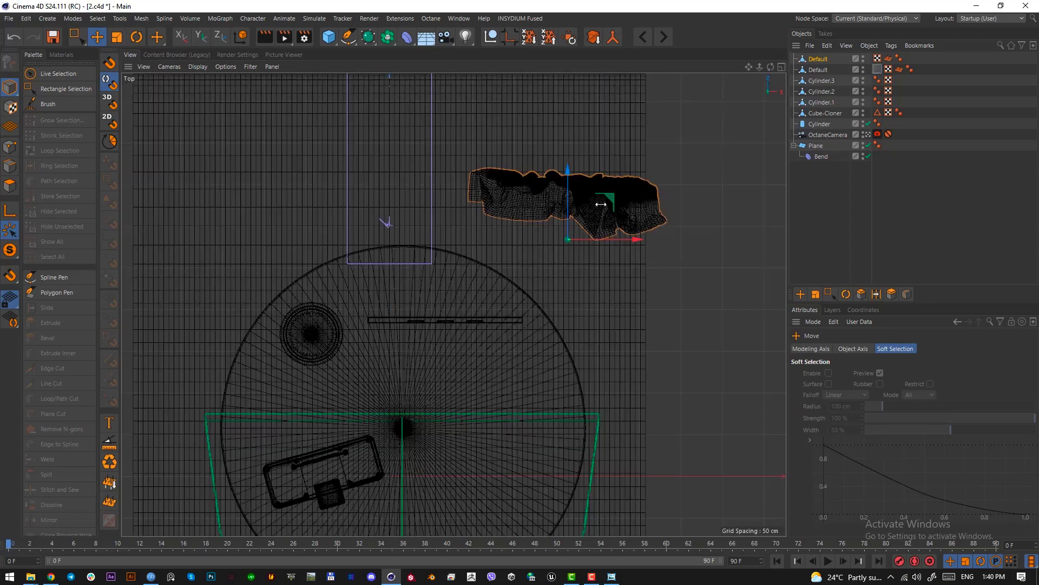
left_click_drag(568, 188, 567, 206)
key("F1")
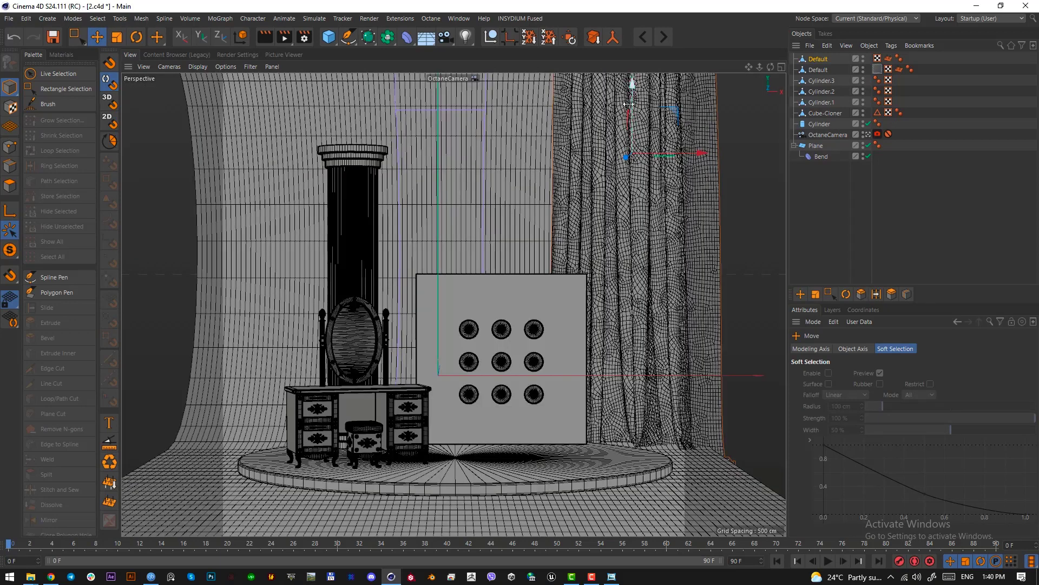
key("F2")
left_click_drag(573, 245, 571, 260)
key("F1")
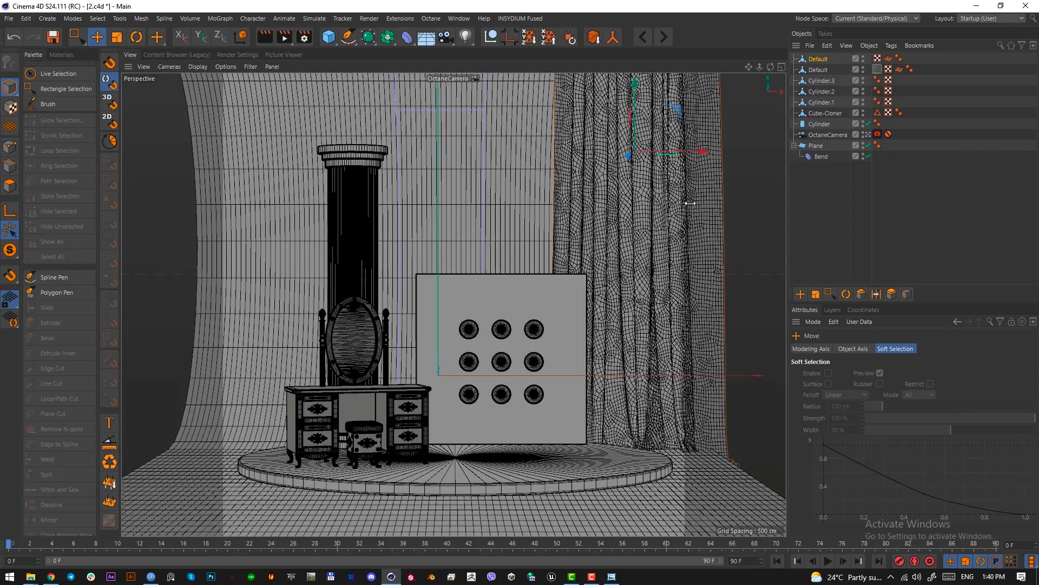
left_click_drag(690, 151, 563, 157)
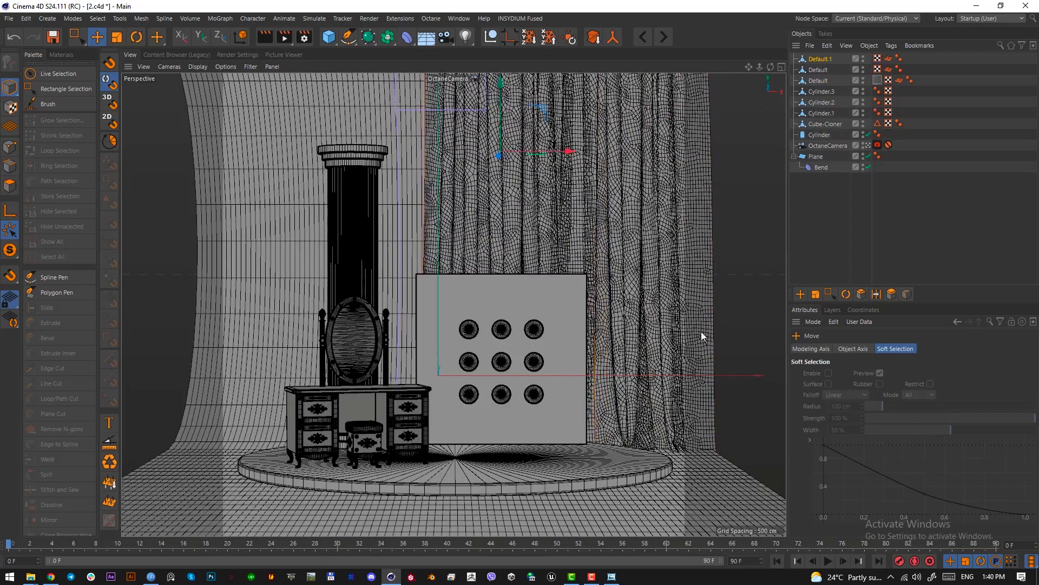
- Merge the armchair_ OBJ model from the Downloads folder into the scene, accepting the import settings
left_click(808, 46)
left_click(823, 56)
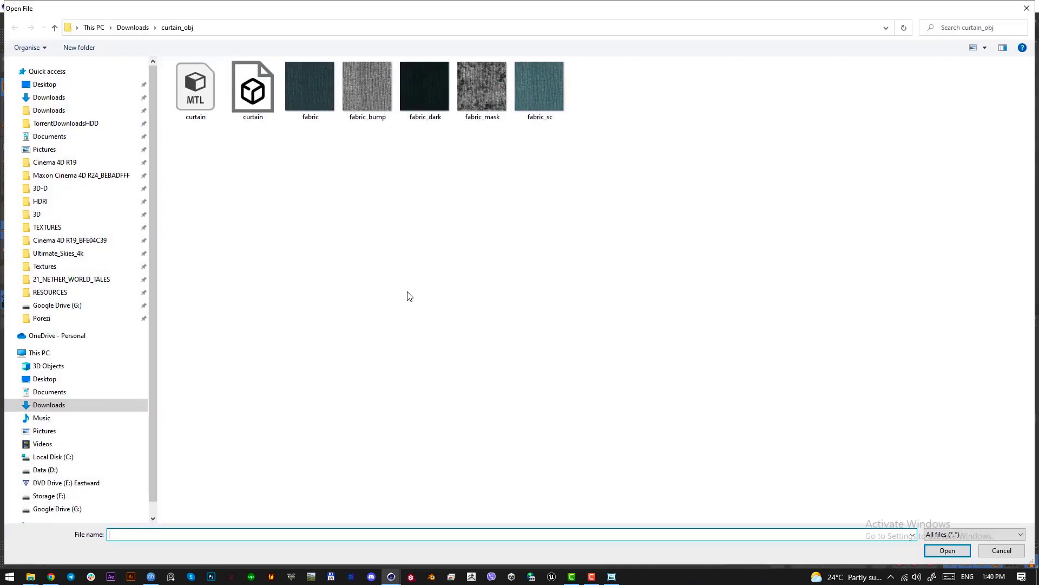
left_click(142, 28)
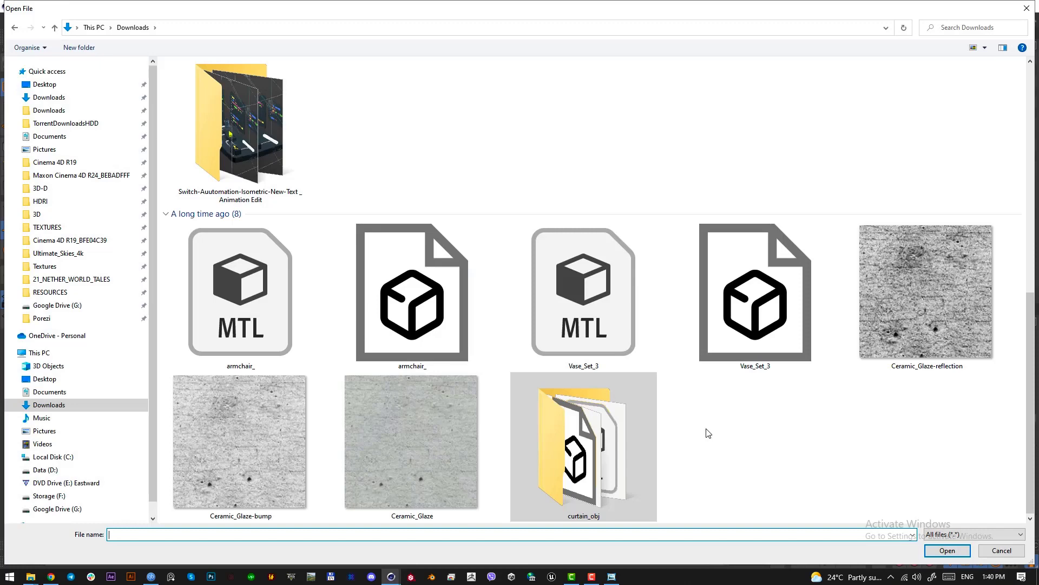
double_click(411, 303)
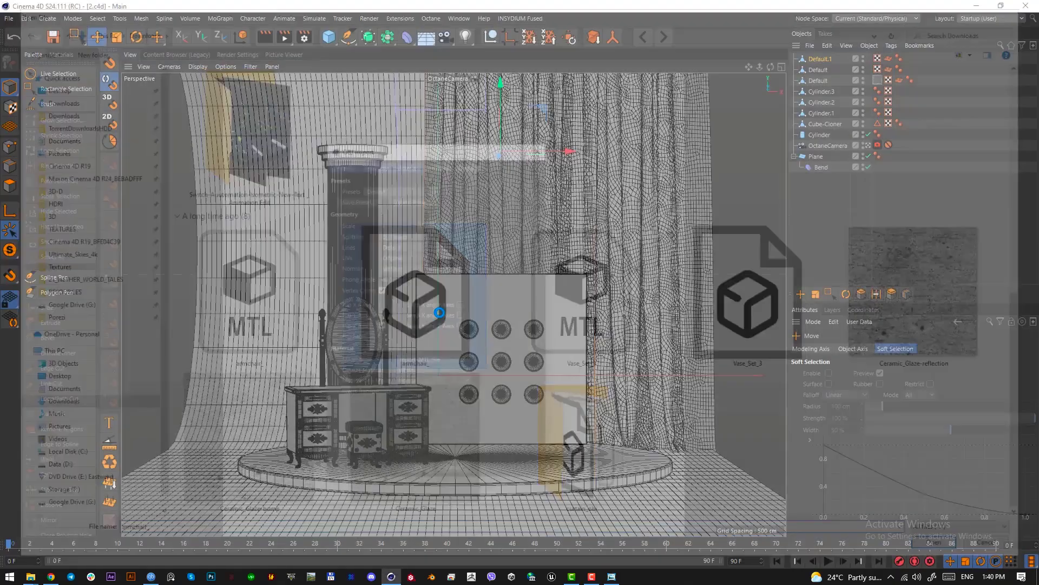
left_click(409, 472)
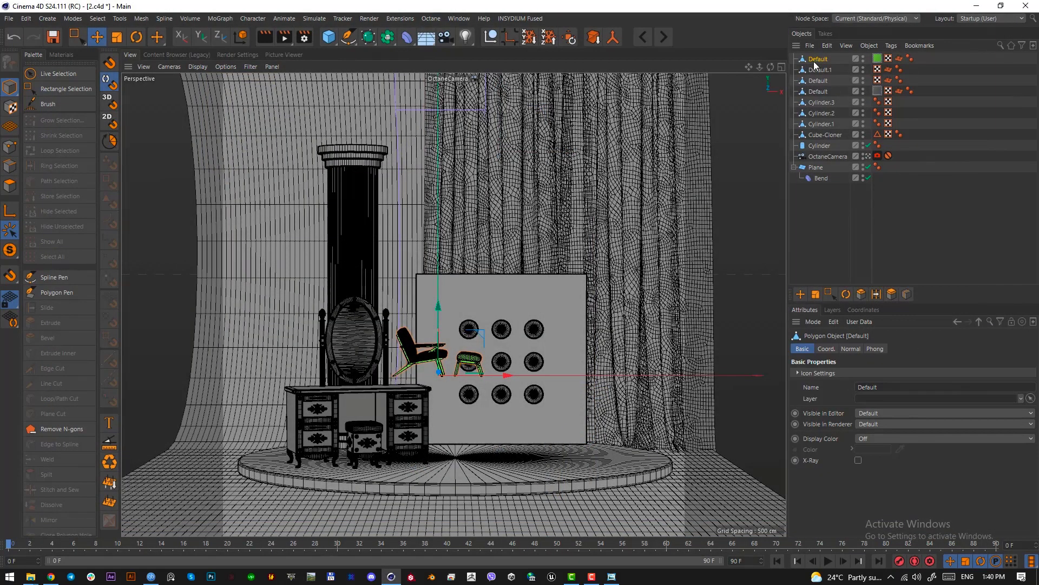
- Remove the armchair's green material tag and enlarge the armchair together with its footstool
left_click(877, 58)
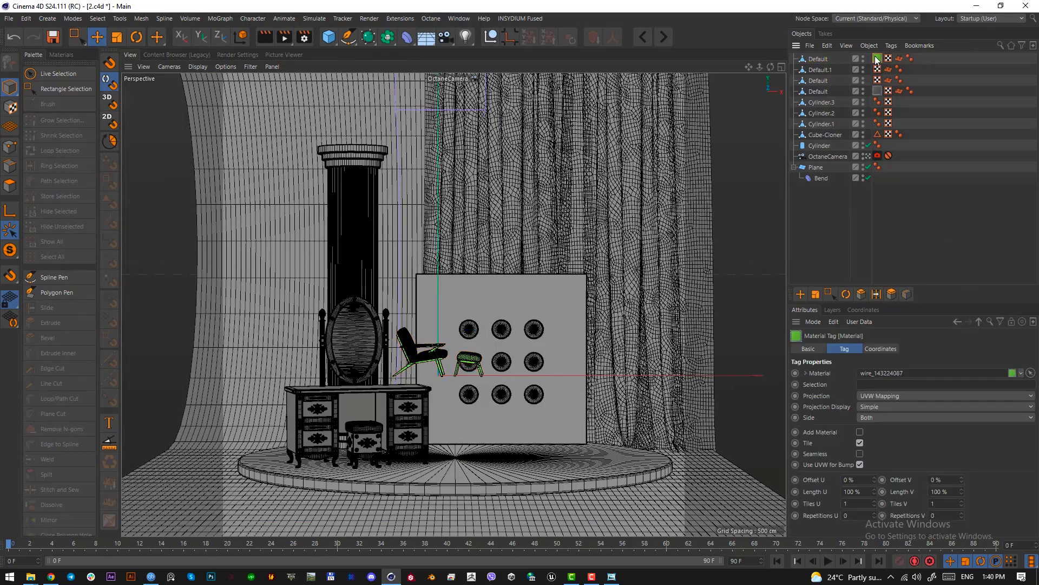
key("Delete")
key("t")
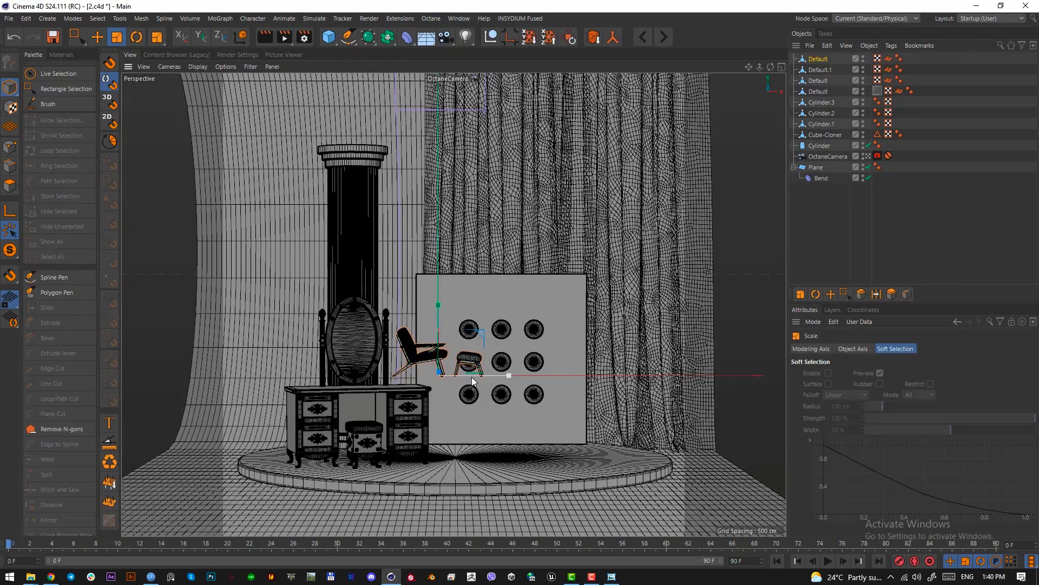
key("F2")
left_click_drag(523, 426, 768, 416)
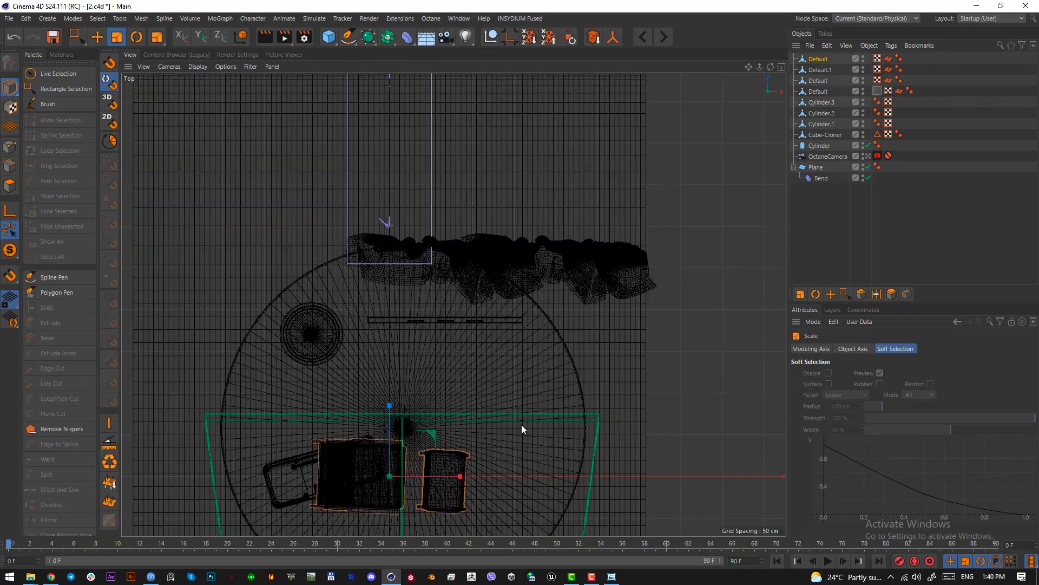
key("F1")
key("F2")
- Rotate the armchair set to face the camera and move it down onto the round platform beside the vanity desk
key("r")
left_click_drag(429, 464, 421, 443)
key("e")
left_click_drag(486, 423, 530, 389)
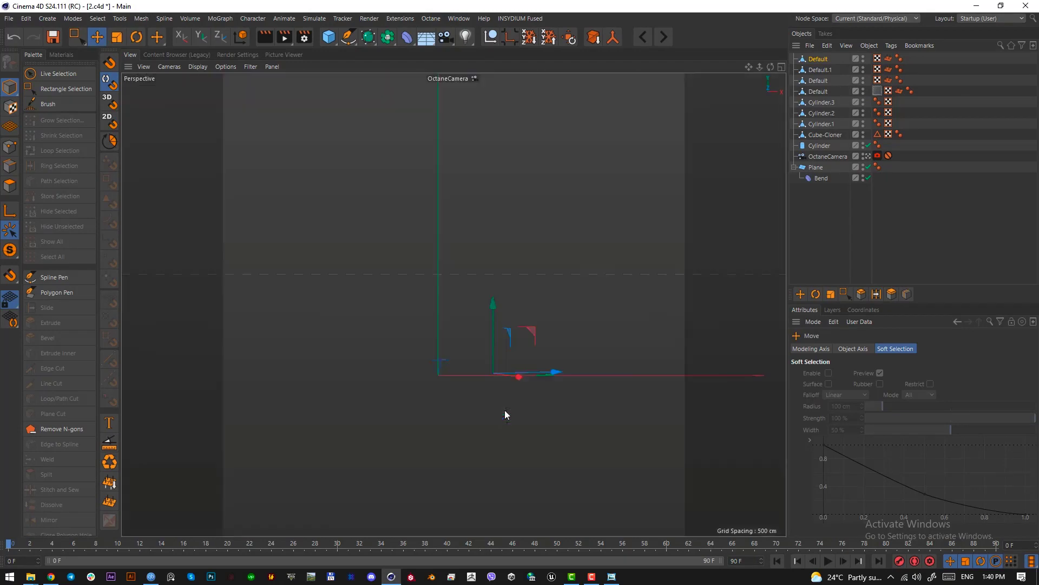
key("F1")
left_click_drag(495, 357, 501, 405)
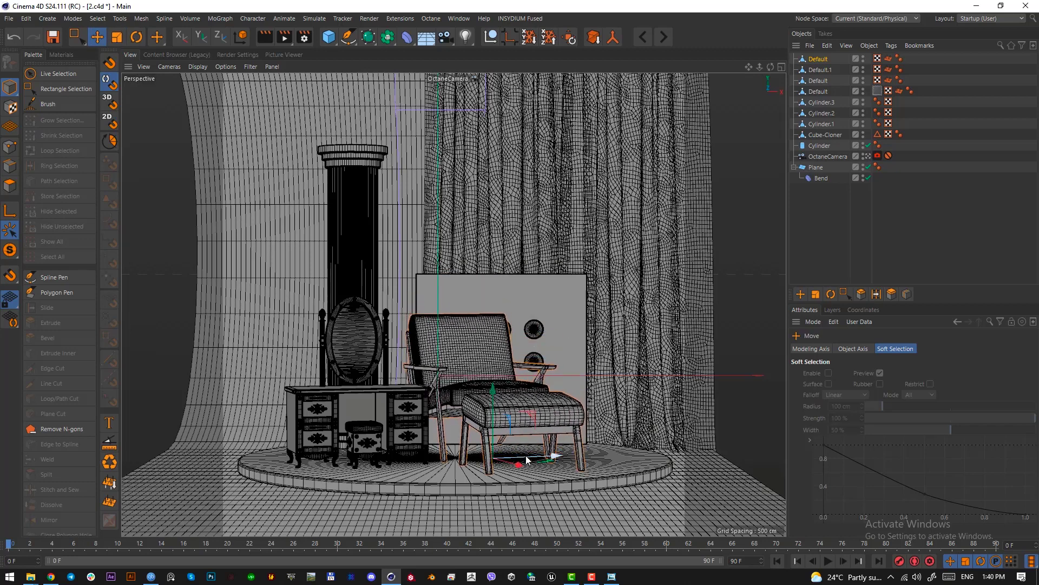
left_click_drag(526, 459, 573, 448)
left_click(574, 449)
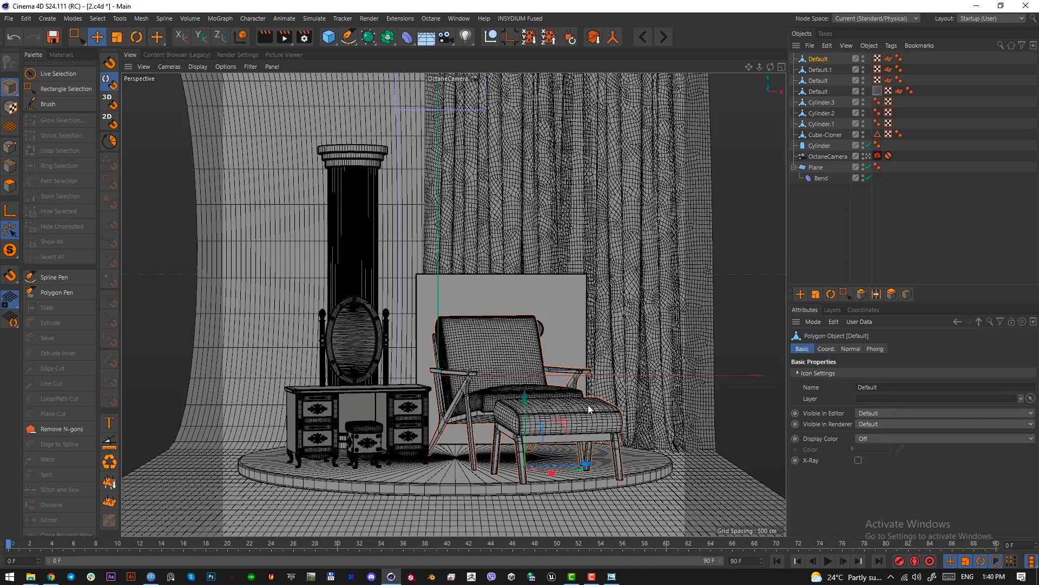
- Rotate the armchair set around its vertical axis so it is angled toward the vanity desk
key("r")
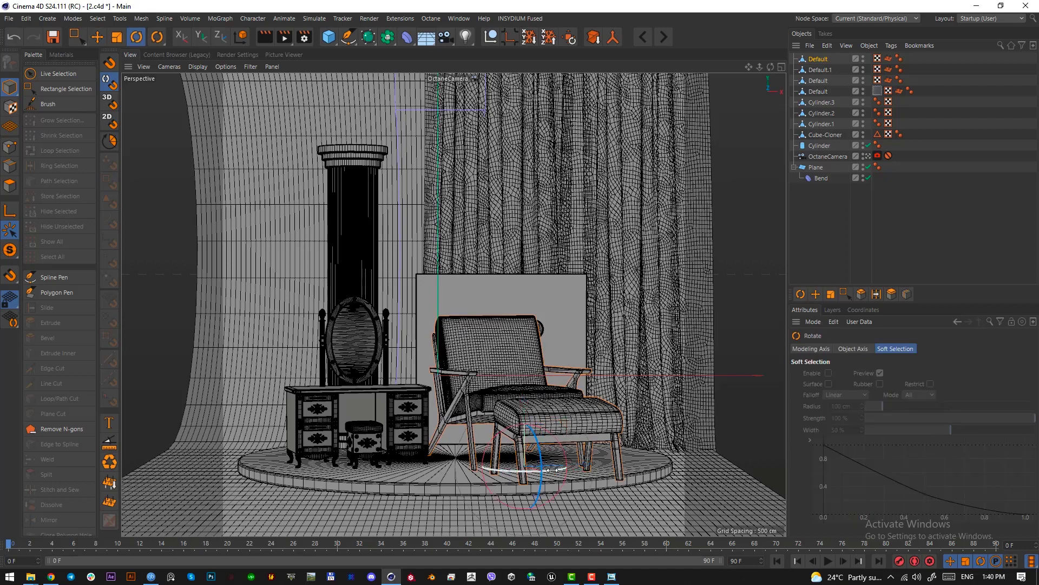
left_click_drag(549, 470, 529, 461)
key("F2")
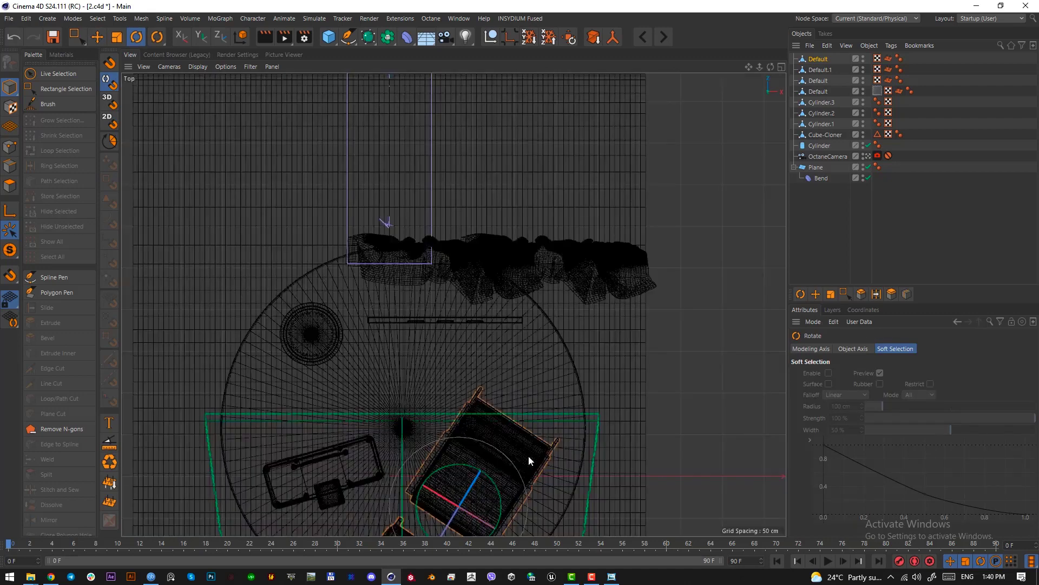
- Shrink the armchair set slightly and move it back toward the platform's right edge
scroll(541, 401, "down", 1)
key("t")
left_click_drag(577, 399, 561, 401)
key("e")
left_click_drag(595, 394, 613, 356)
key("t")
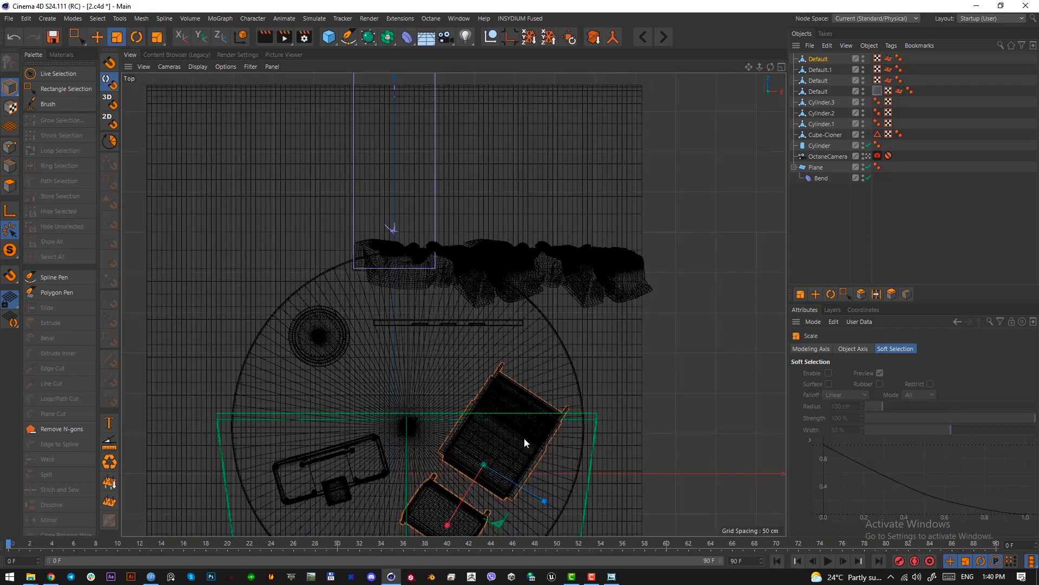
- Adjust the armchair set's height and position so its legs rest on the platform
key("F1")
key("e")
left_click_drag(550, 435, 550, 420)
left_click_drag(522, 474, 512, 476)
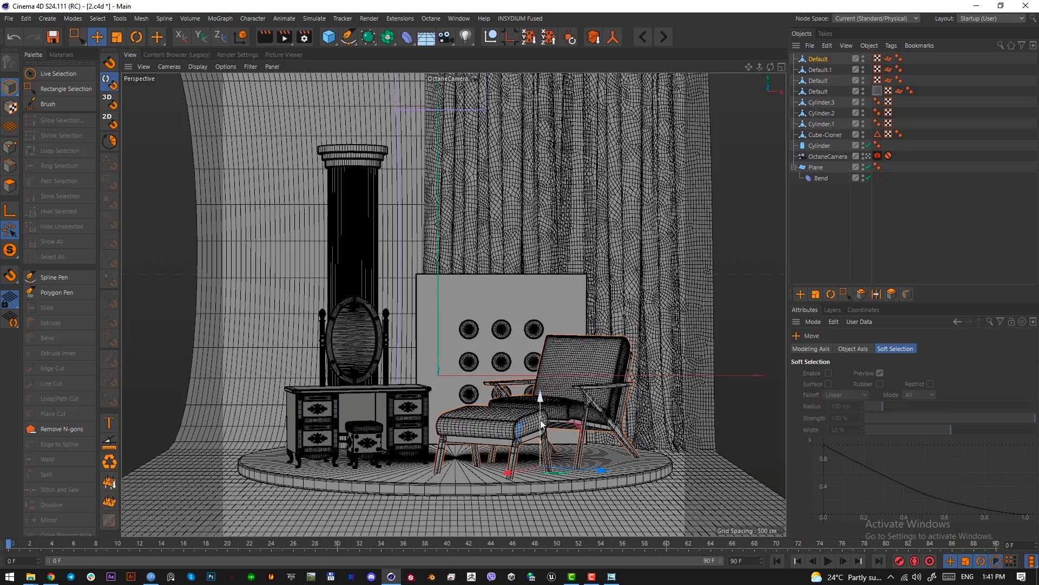
left_click_drag(541, 424, 540, 422)
- Enlarge the vanity desk with its mirror and stool, and raise it slightly on the platform
left_click(376, 330)
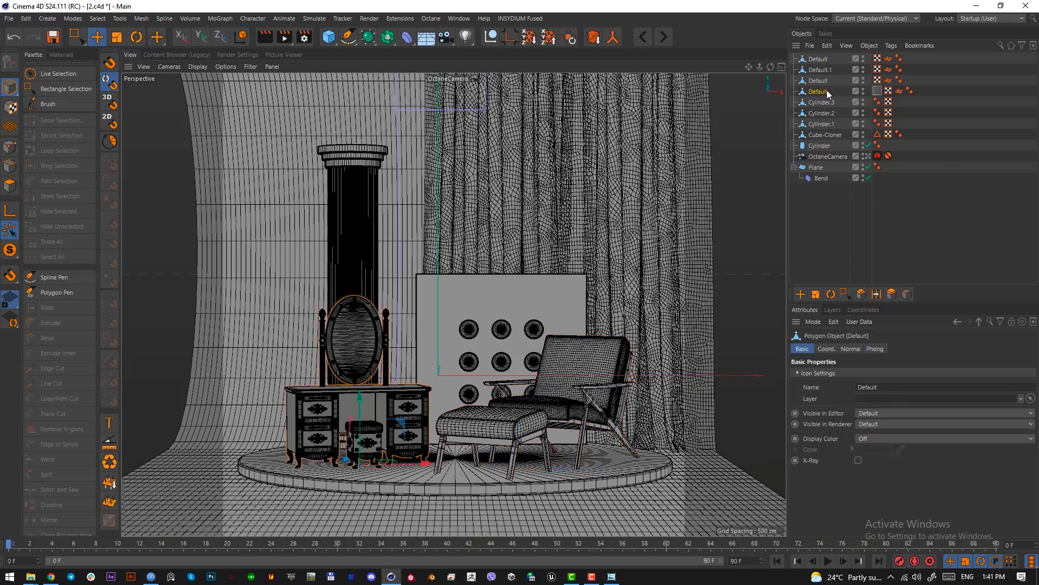
key("t")
left_click_drag(575, 435, 693, 417)
key("e")
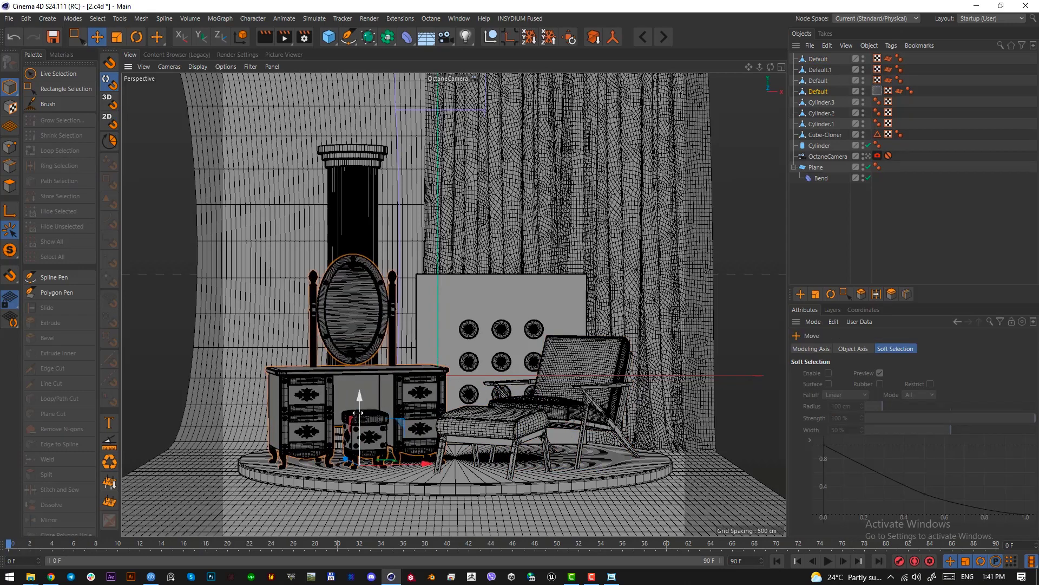
left_click_drag(358, 415, 358, 411)
- Fine-tune the vanity desk's overall size and nudge it so it fits on the platform beside the armchair
key("t")
left_click_drag(519, 441, 541, 441)
left_click_drag(598, 411, 623, 411)
key("e")
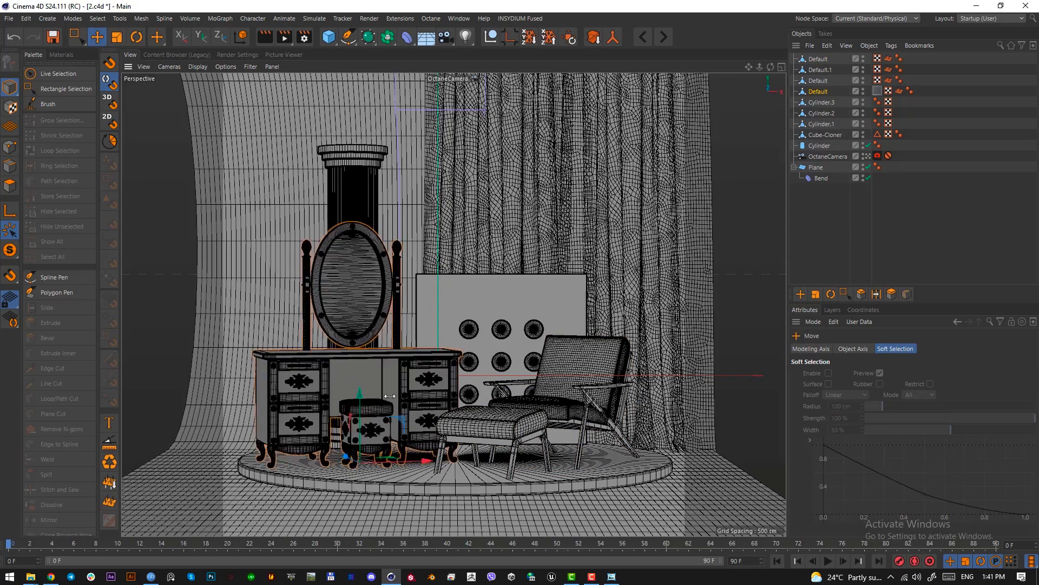
left_click_drag(361, 408, 363, 410)
key("t")
left_click_drag(590, 525, 550, 528)
key("e")
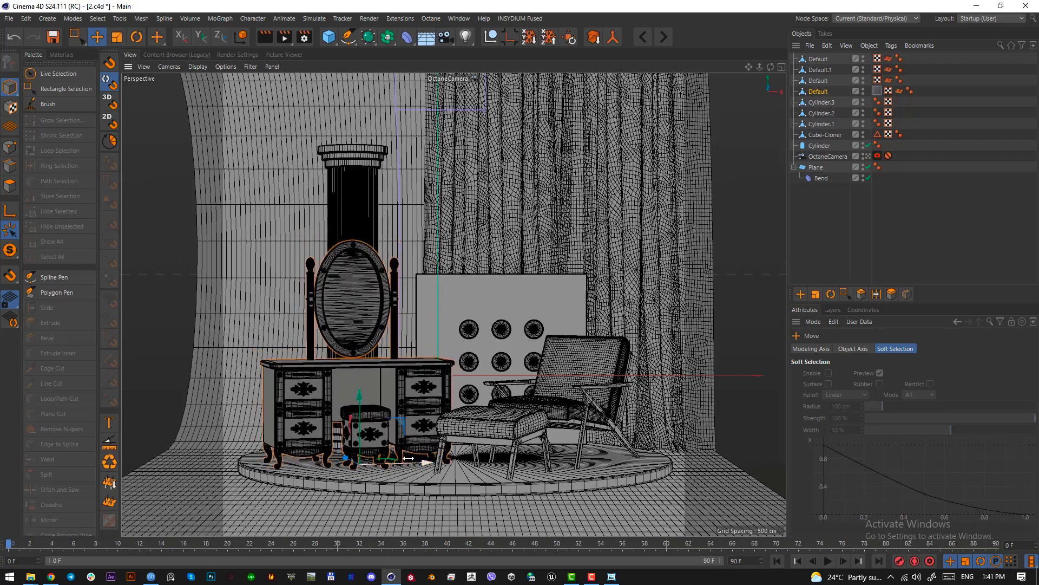
- Switch to the reference render in Windows Photo Viewer and capture the small blocks under the armchair
key("alt+Tab")
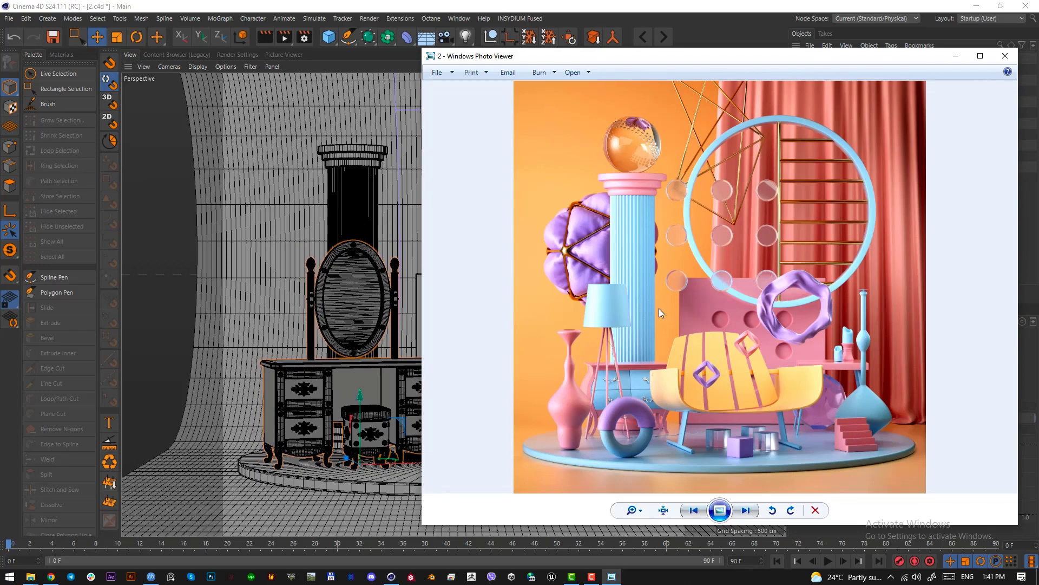
left_click_drag(702, 57, 435, 46)
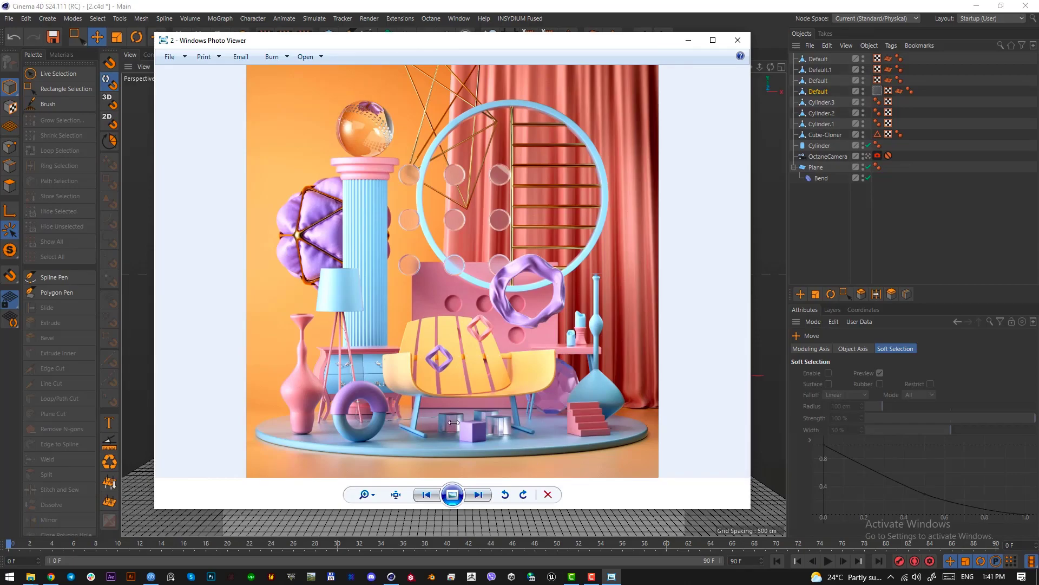
key("Print")
mouse_move(440, 403)
left_mouse_down()
mouse_move(515, 449)
mouse_move(484, 430)
left_mouse_up()
key("ctrl+c")
key("alt+F4")
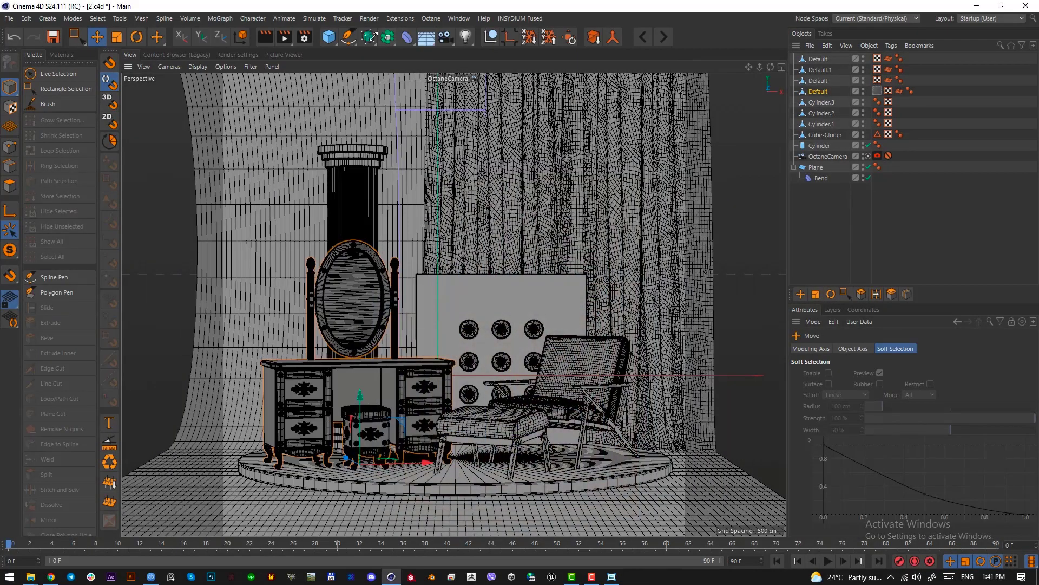
- Add a cube, shrink it to a small block, and position it under the ottoman in plan
left_click(329, 37)
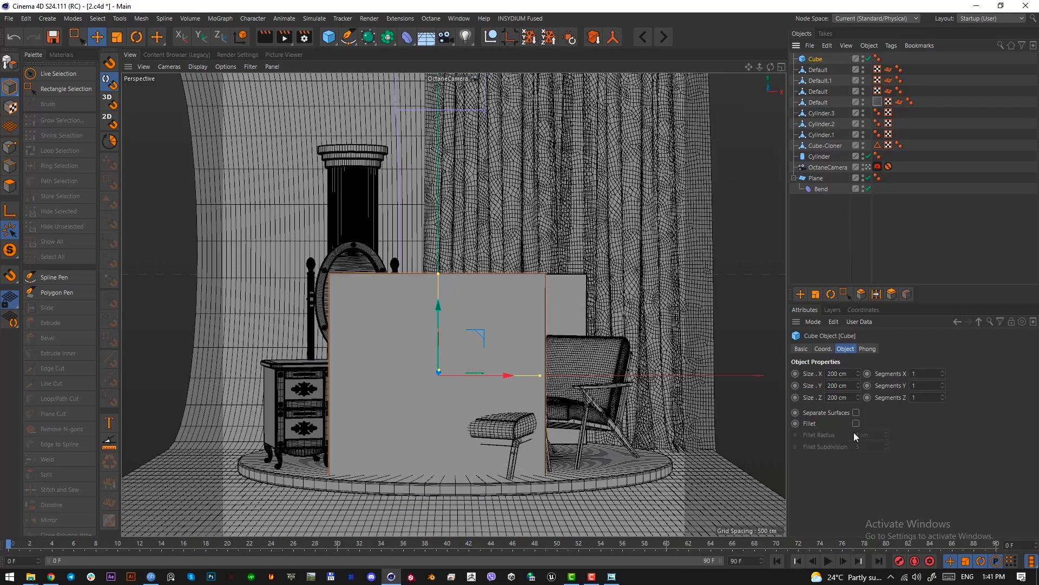
key("t")
left_click_drag(669, 360, 355, 433)
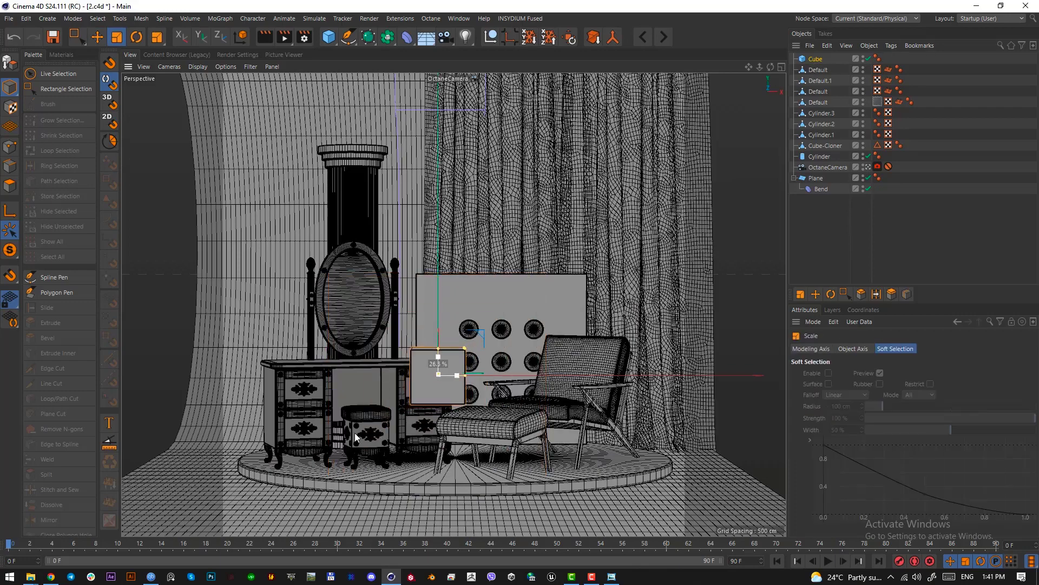
key("F2")
key("e")
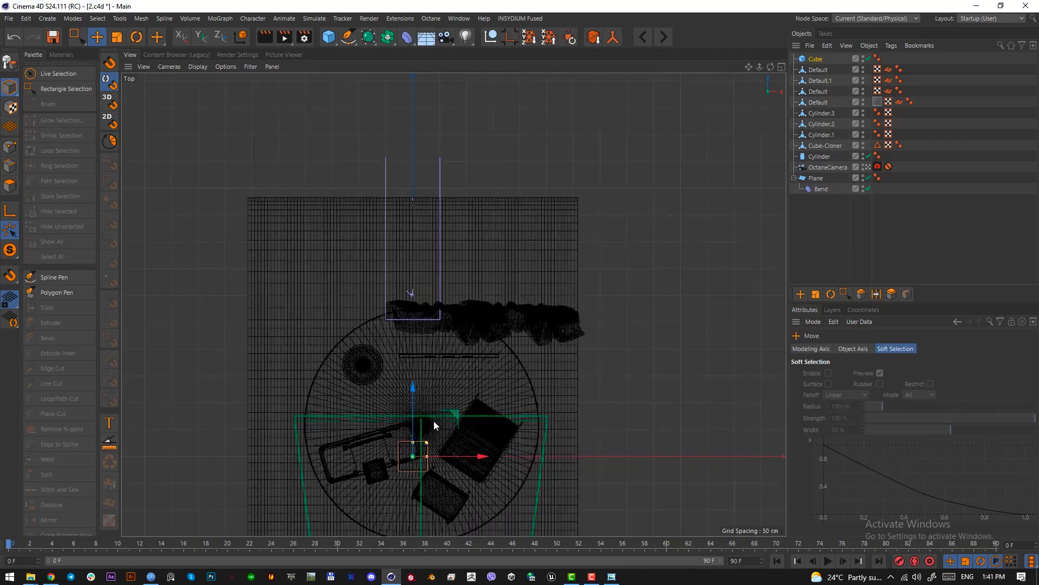
middle_click_drag(433, 420, 414, 237, "alt")
key("t")
key("e")
left_click_drag(416, 286, 444, 330)
right_click_drag(444, 330, 604, 354, "alt")
key("t")
left_click_drag(604, 354, 382, 431)
key("e")
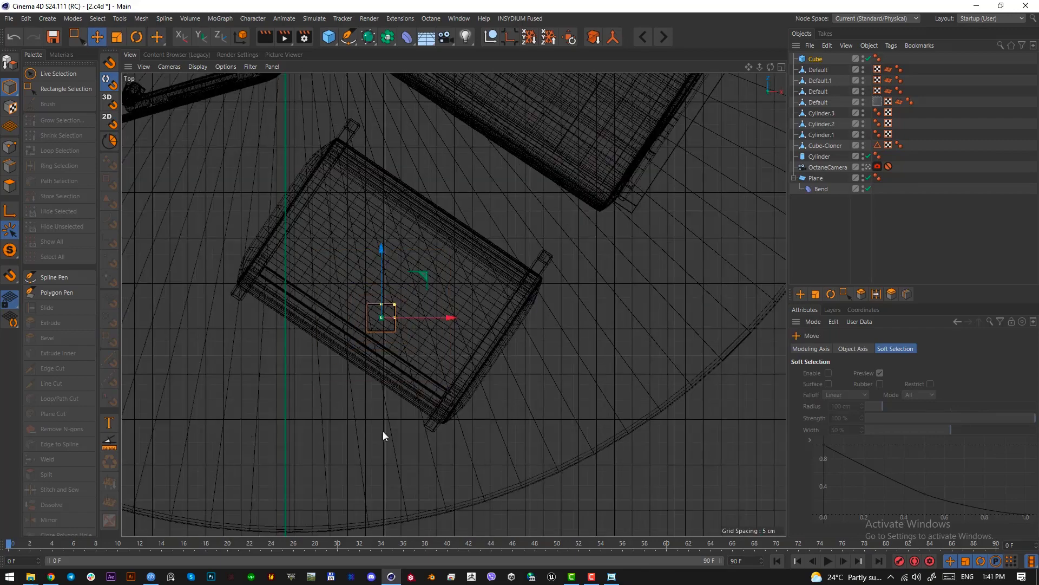
- Lower the small cube onto the platform beneath the ottoman and enlarge it slightly
key("F3")
right_click_drag(383, 327, 312, 375, "alt")
middle_click_drag(287, 270, 444, 367, "alt")
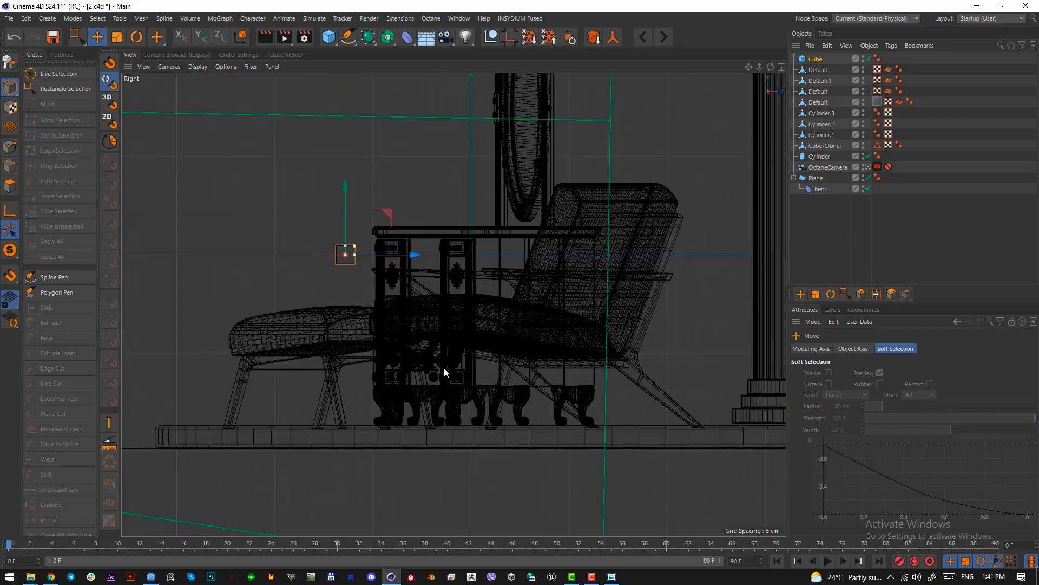
left_click_drag(396, 364, 353, 491)
key("t")
right_click_drag(280, 449, 298, 434, "alt")
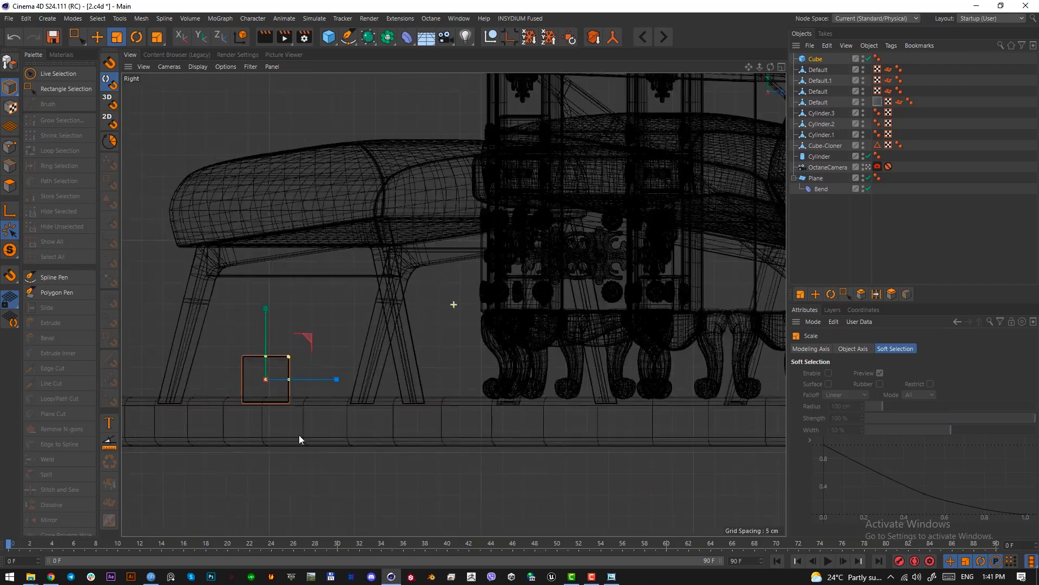
- Shift the small cube inside the ottoman's footprint and rotate it diagonally
key("e")
key("F2")
scroll(403, 411, "up", 2)
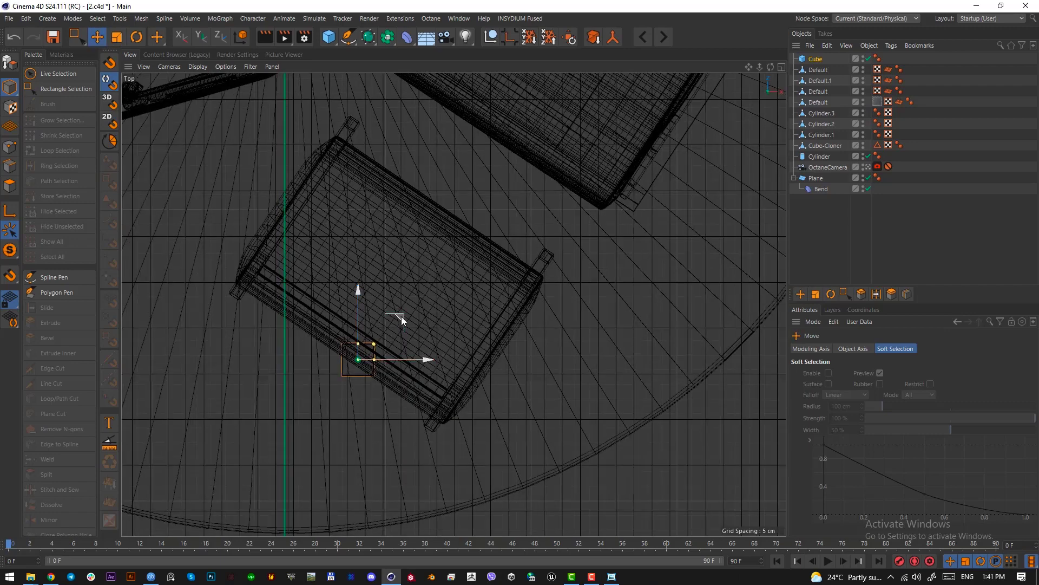
left_click_drag(402, 316, 385, 277)
key("r")
- Duplicate the small cube beside the original under the ottoman and rotate the copy to a different angle
key("e")
left_click_drag(340, 219, 404, 195, "ctrl")
key("r")
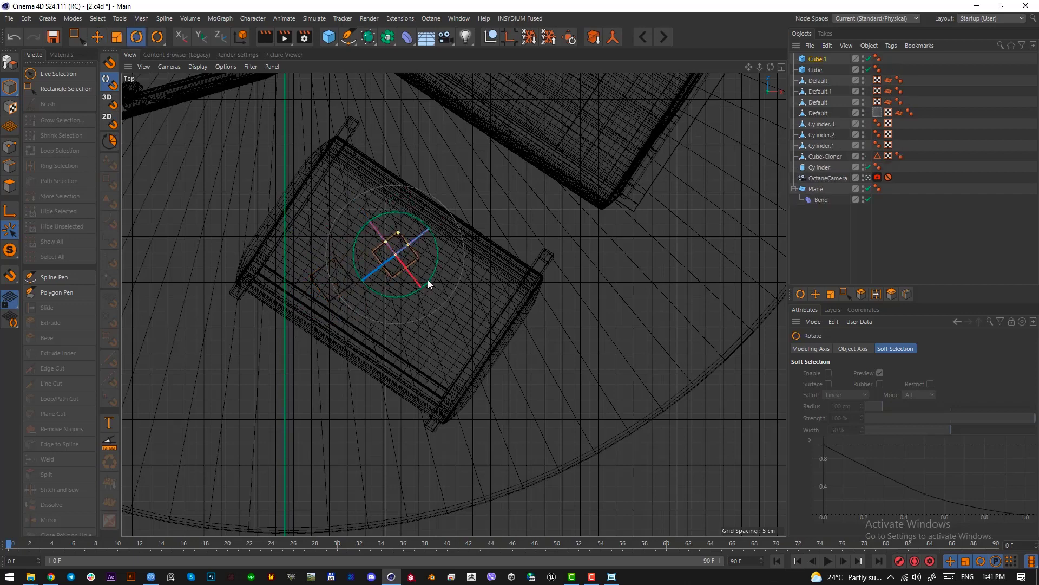
left_click_drag(429, 281, 417, 300)
key("e")
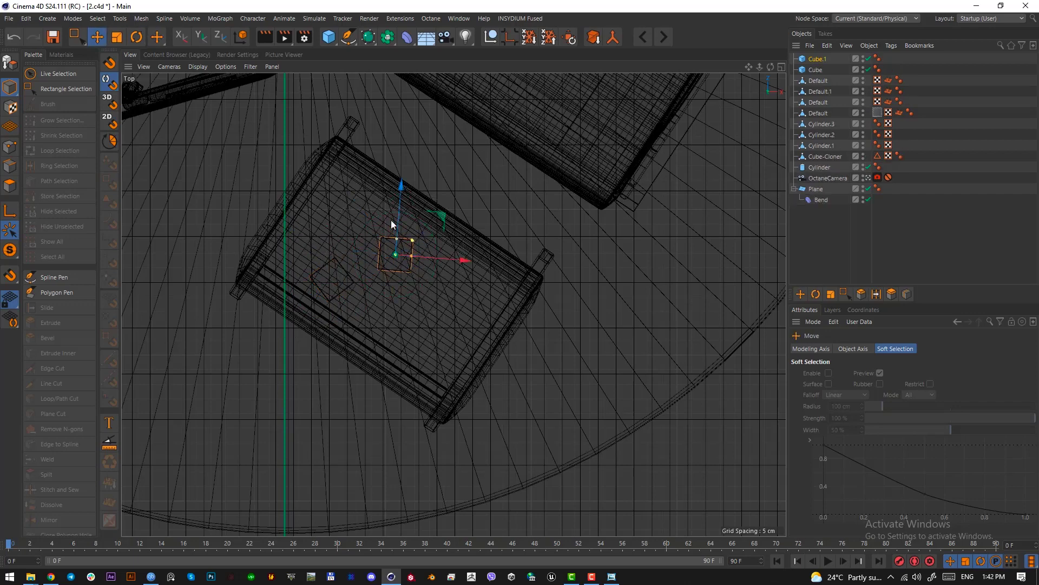
- Make two more copies of the cube under the ottoman, spread apart and each rotated differently
left_click_drag(445, 230, 443, 308, "ctrl")
key("r")
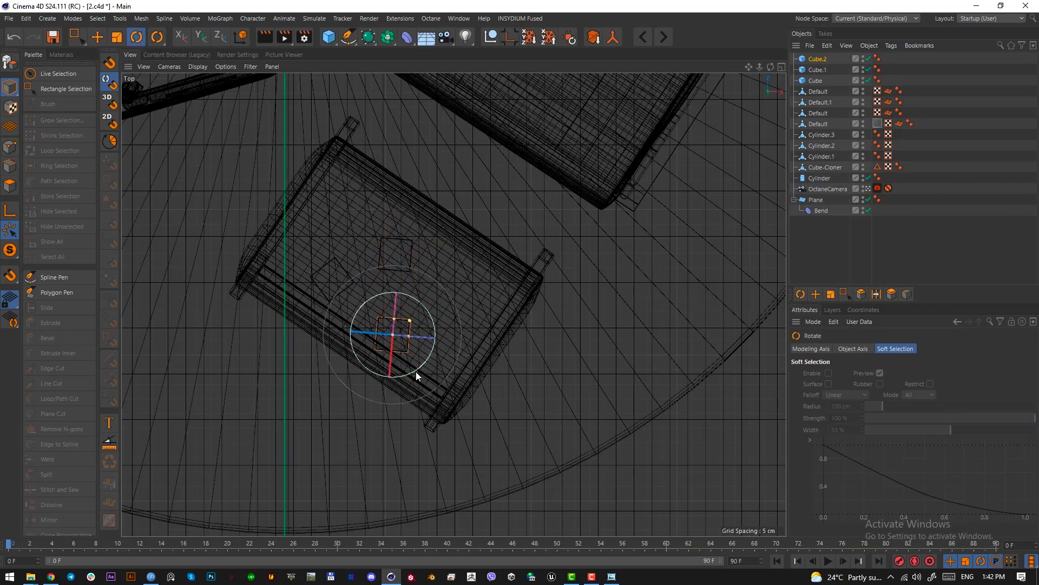
left_click_drag(416, 371, 434, 354)
key("e")
left_click_drag(409, 274, 471, 251, "ctrl")
key("r")
left_click_drag(485, 340, 475, 355)
middle_click_drag(533, 335, 499, 385, "alt")
key("e")
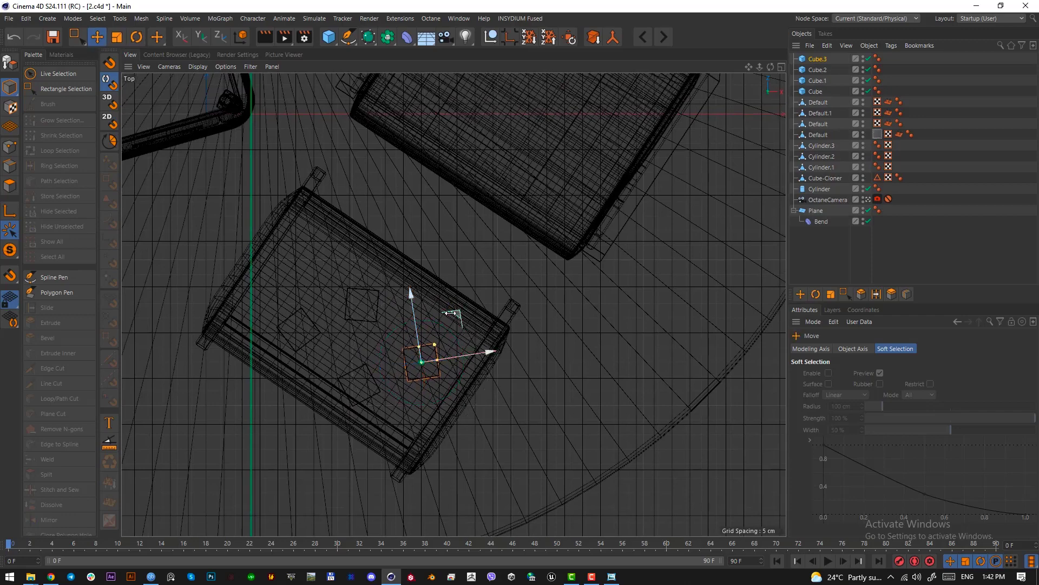
- Place another cube copy under the armchair, enlarge it, and raise it to rest on the platform
left_click_drag(452, 327, 554, 98, "ctrl")
middle_click_drag(591, 145, 495, 272, "alt")
key("t")
left_click_drag(485, 339, 536, 325)
key("F3")
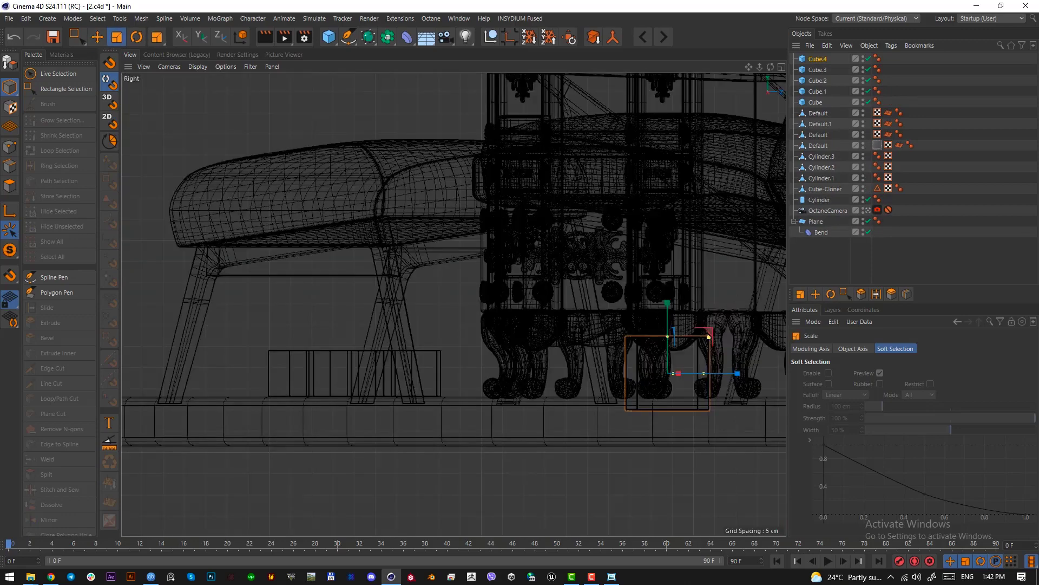
scroll(669, 374, "up", 1)
middle_click_drag(671, 325, 463, 325, "alt")
key("e")
left_click_drag(461, 303, 461, 290)
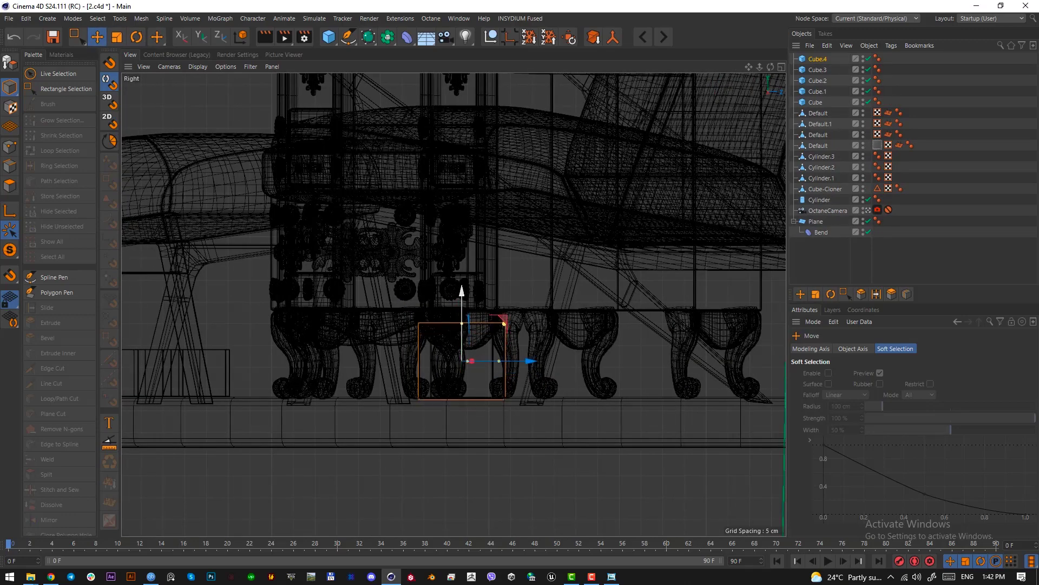
- Duplicate the larger block under the armchair, rotate the copy, and move it away from the first
key("F1")
key("F2")
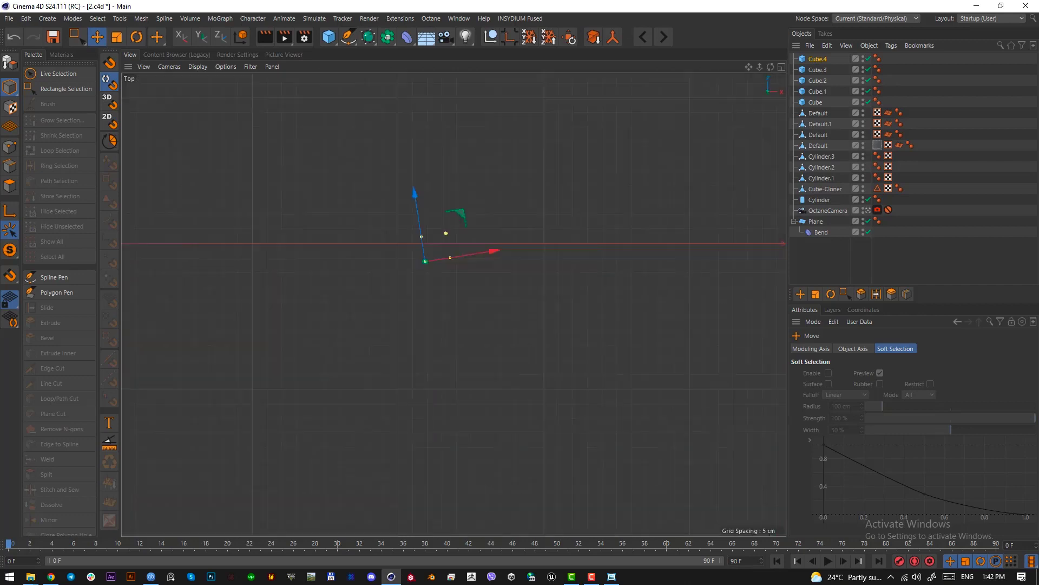
middle_click_drag(461, 238, 457, 304, "alt")
left_click_drag(453, 275, 503, 238, "ctrl")
key("r")
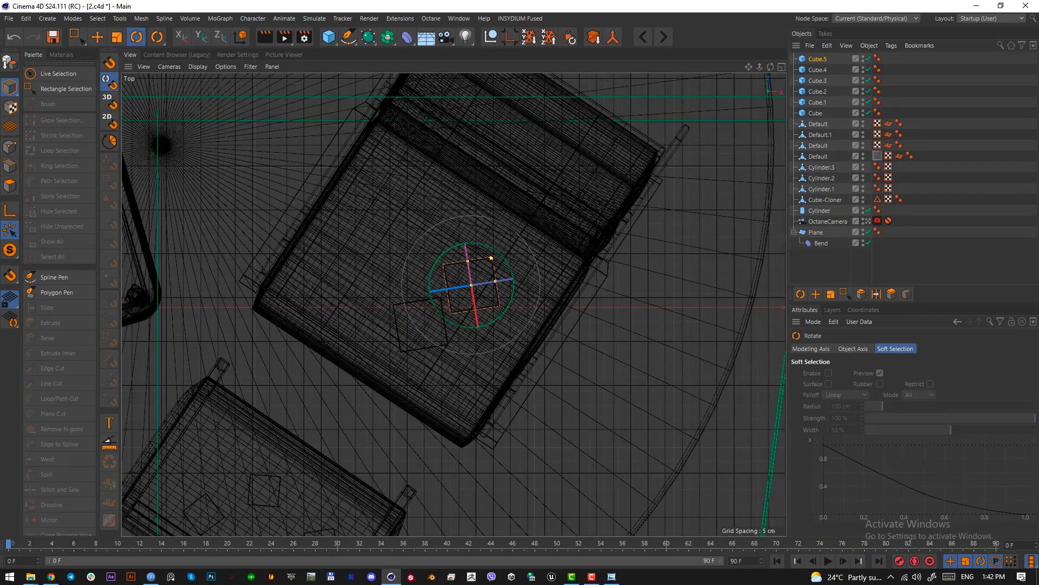
left_click_drag(514, 297, 502, 318)
key("e")
left_click_drag(525, 267, 559, 248)
key("F1")
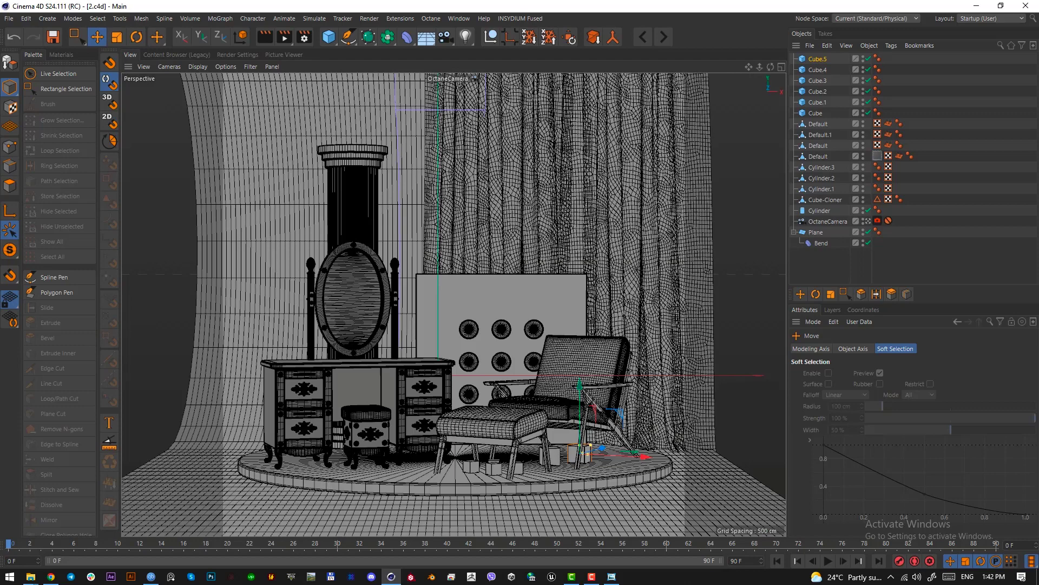
key("r")
- Check the reference render in Windows Photo Viewer, marking out the small pink staircase, and return to Cinema 4D
key("alt+Tab")
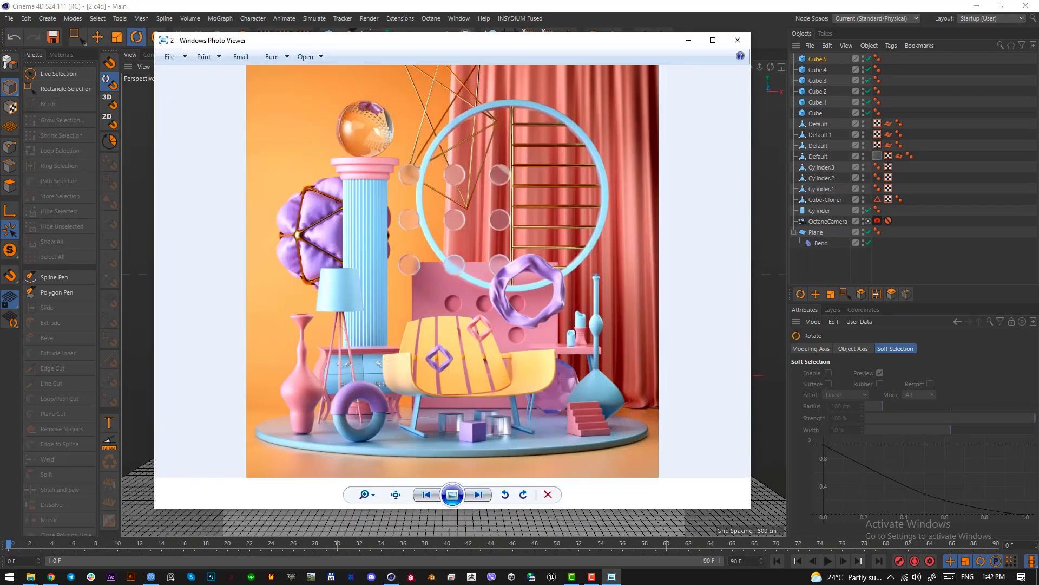
key("Print")
left_click_drag(565, 400, 616, 441)
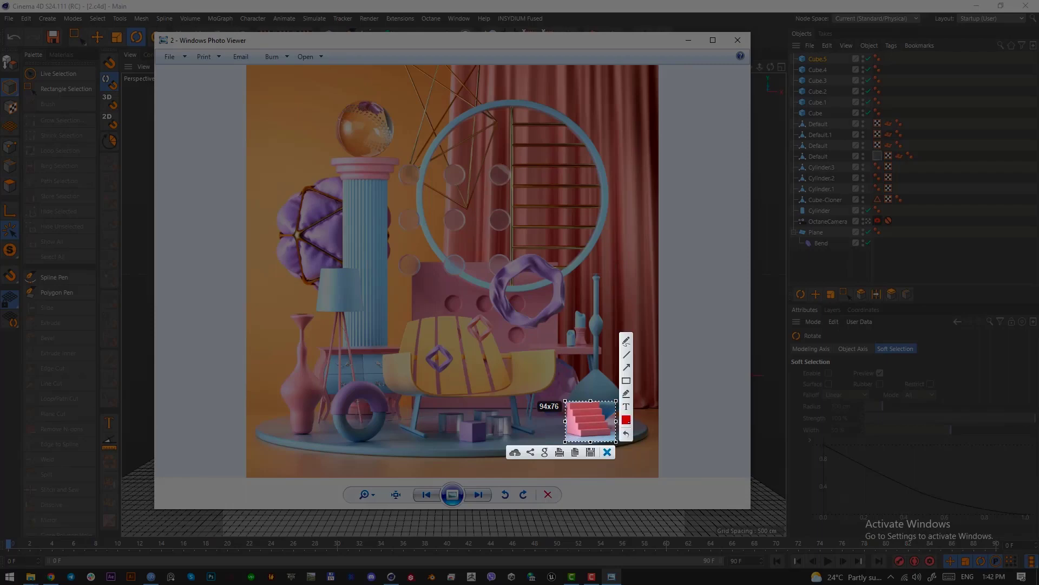
left_click(608, 452)
key("alt+Tab")
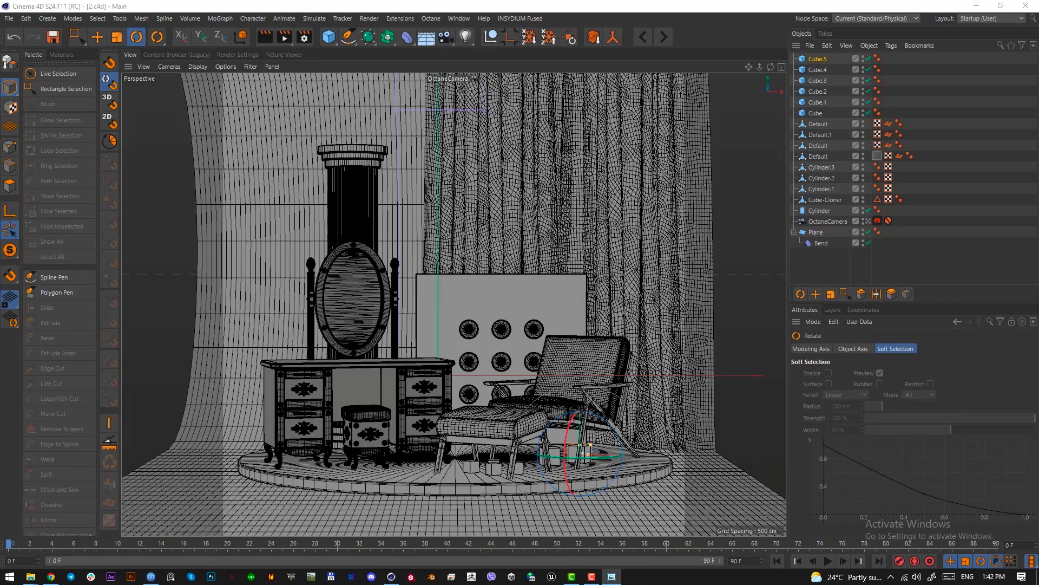
- Add a new cube, move it beside the armchair near the platform's edge, and rotate it
left_click_drag(329, 37, 431, 53)
key("F2")
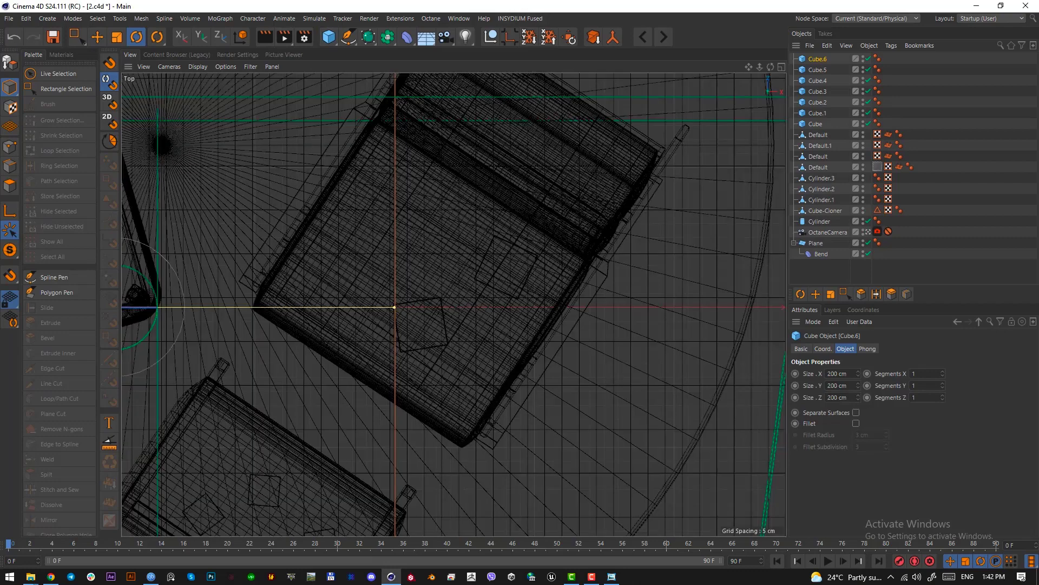
scroll(437, 332, "down", 8)
key("t")
key("e")
left_click_drag(437, 331, 545, 374)
key("r")
key("t")
key("e")
key("r")
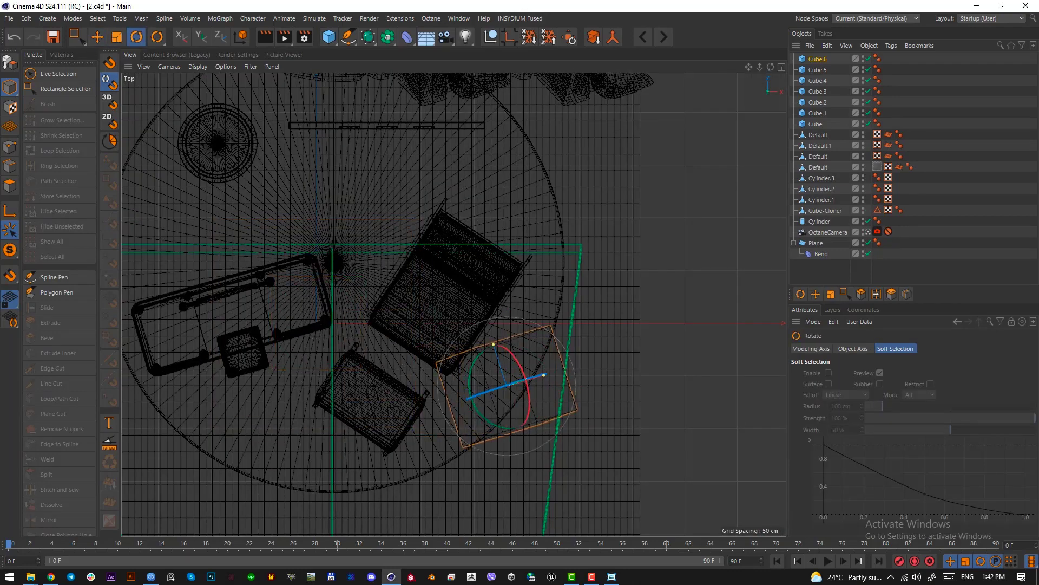
- Undo the last change, shrink the new cube, and fit it onto the platform next to the armchair
key("ctrl+z")
key("e")
left_click_drag(537, 418, 519, 386)
key("t")
key("e")
left_click_drag(520, 387, 459, 362)
key("t")
key("e")
key("F1")
left_click_drag(612, 335, 613, 409)
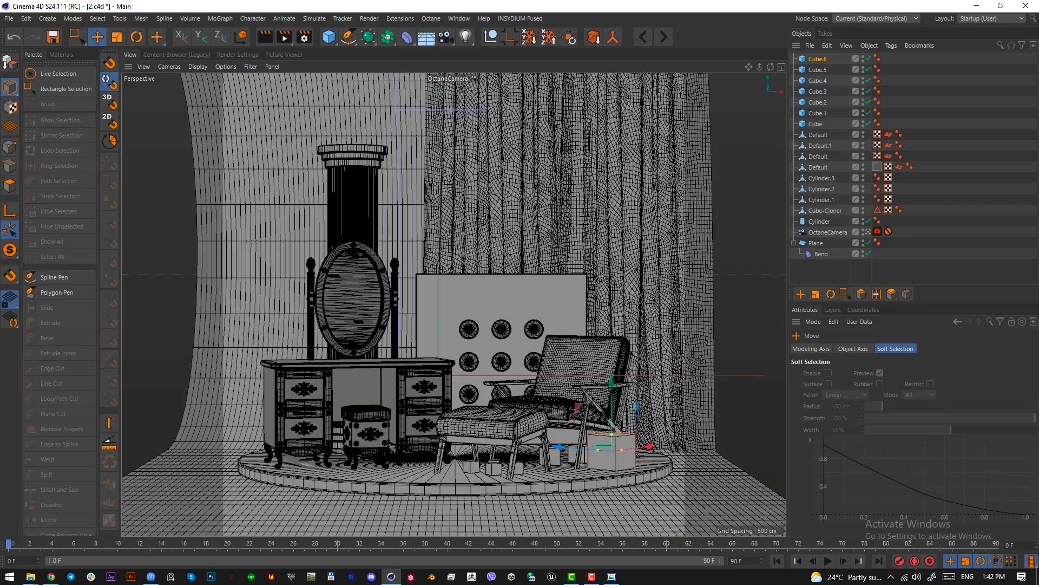
- Leave the OctaneCamera for the default camera and frame the new cube beside the armchair
left_click(868, 232)
scroll(546, 324, "down", 5)
left_click_drag(547, 325, 476, 297, "alt")
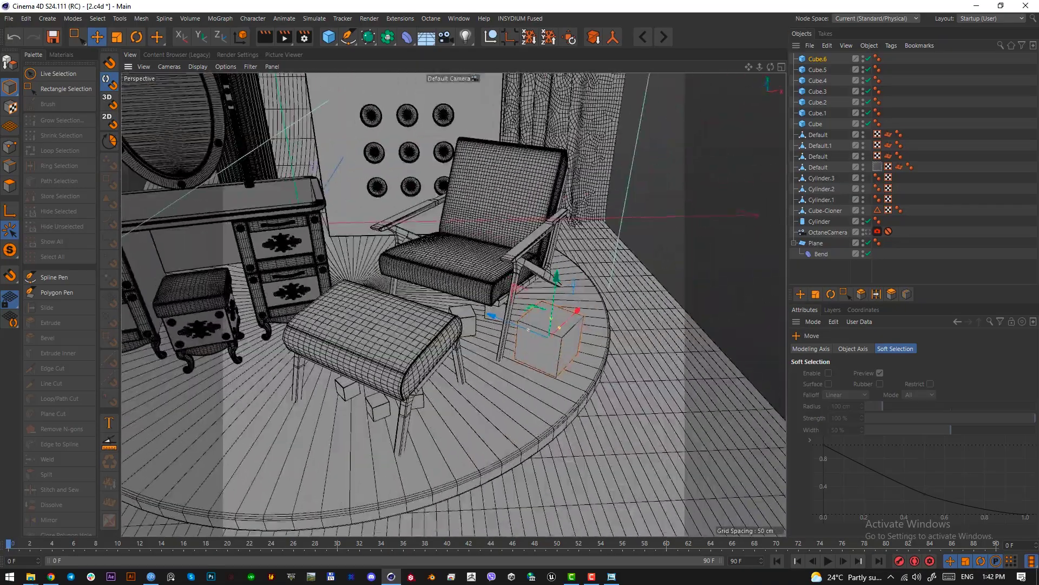
scroll(547, 336, "up", 8)
left_click_drag(520, 346, 553, 336, "alt")
key("r")
key("ctrl+z")
- Scale the new cube down along its depth to form a thin upright slab
key("t")
key("e")
key("t")
left_click_drag(397, 362, 460, 364, "alt")
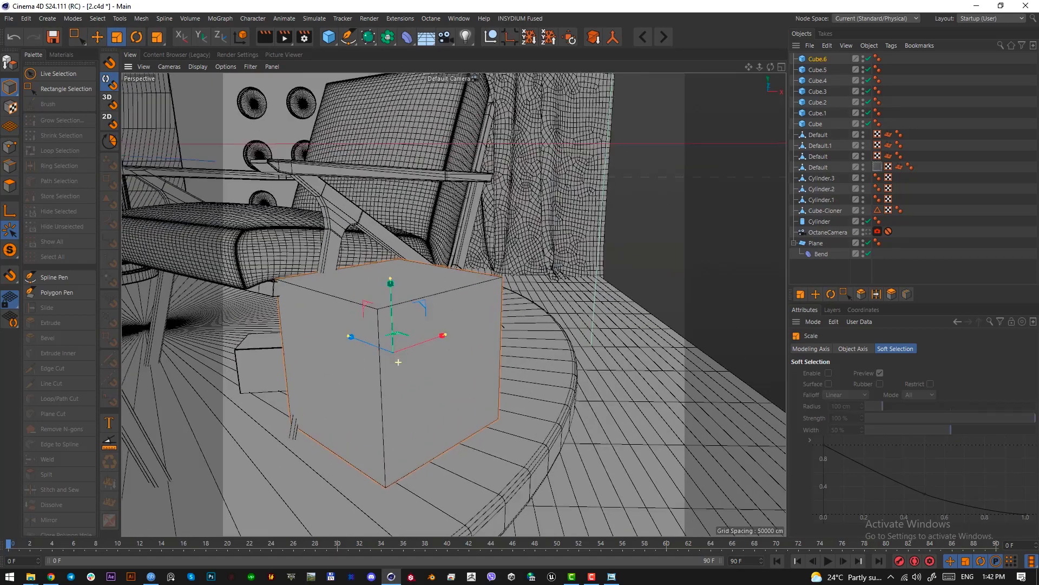
middle_click_drag(397, 362, 459, 374, "alt")
left_click_drag(407, 347, 432, 354)
left_click_drag(427, 368, 450, 370, "alt")
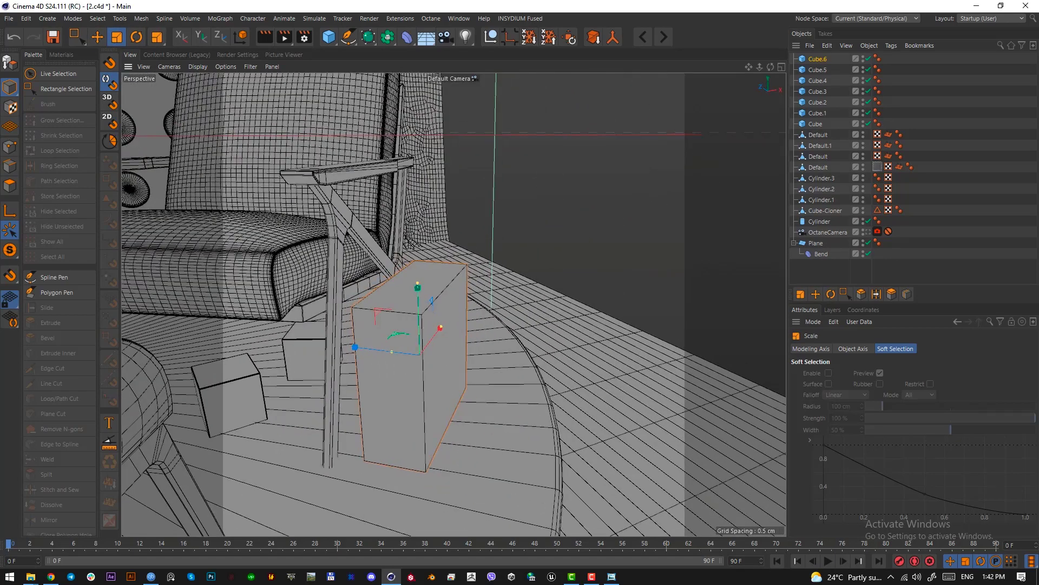
left_click_drag(356, 348, 440, 361)
- Reposition the slab on the platform beside the armchair leg
key("e")
left_click_drag(296, 359, 277, 362)
left_click_drag(358, 379, 228, 334, "alt")
left_click_drag(392, 324, 415, 390)
middle_click_drag(379, 358, 466, 379, "alt")
scroll(466, 379, "up", 2)
mouse_move(466, 378)
left_mouse_down("alt")
mouse_move(482, 403)
mouse_move(462, 385)
left_mouse_up("alt")
middle_click_drag(462, 386, 445, 322, "alt")
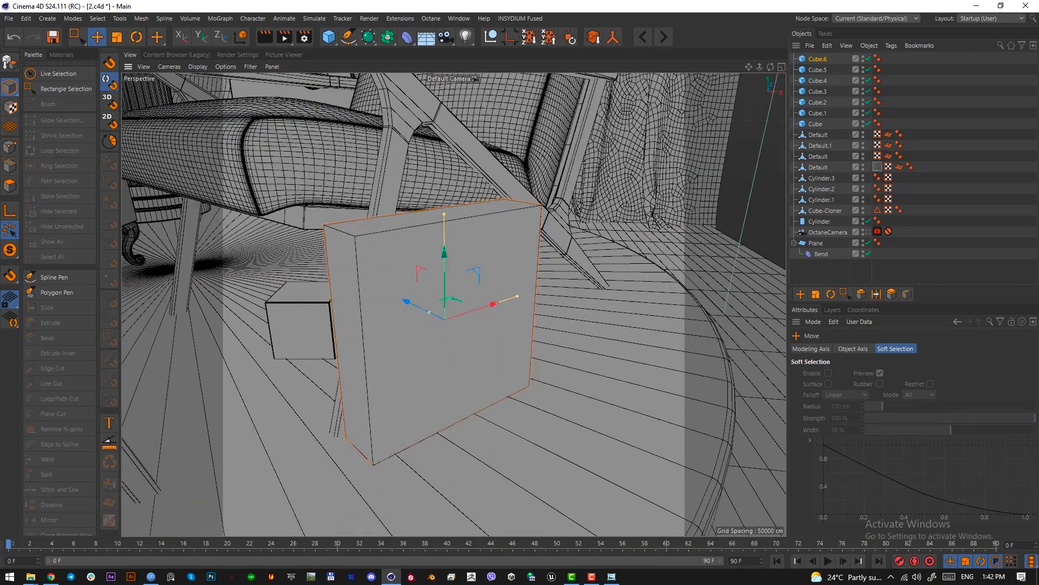
- Make the slab editable and add four evenly spaced horizontal loop cuts with Loop/Path Cut
key("c")
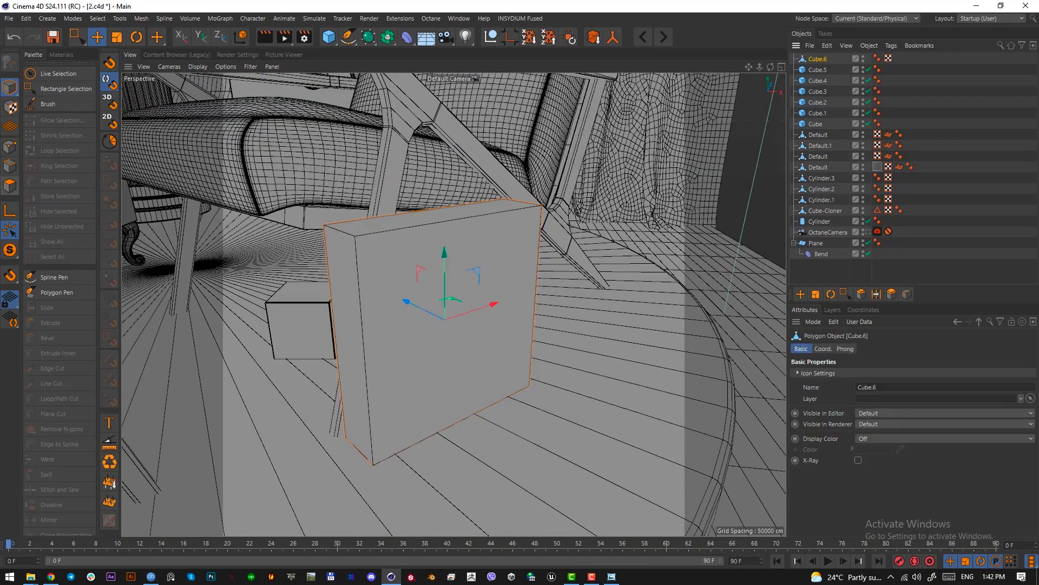
left_click(10, 166)
left_click(59, 398)
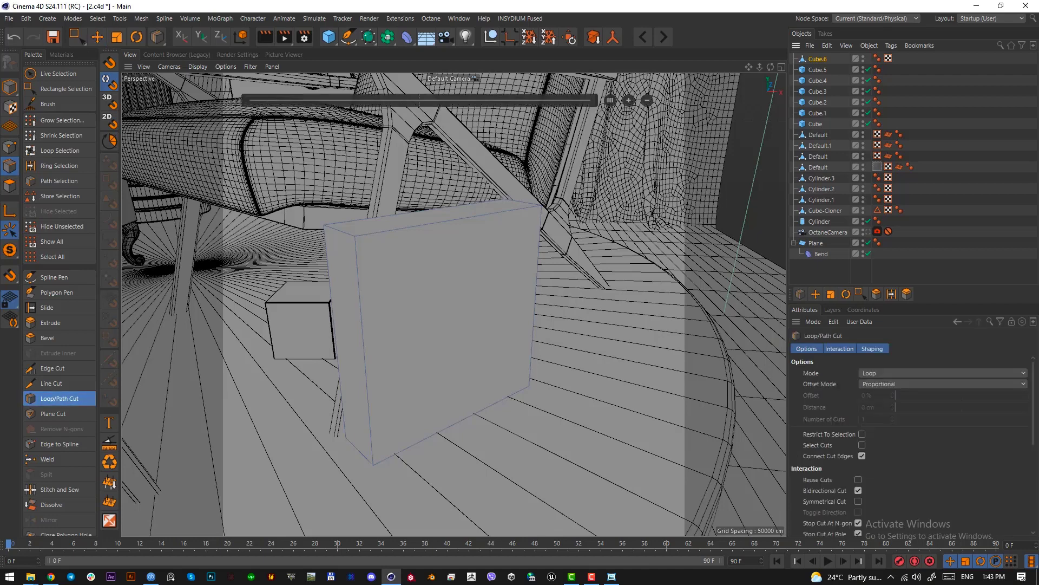
left_click(628, 100)
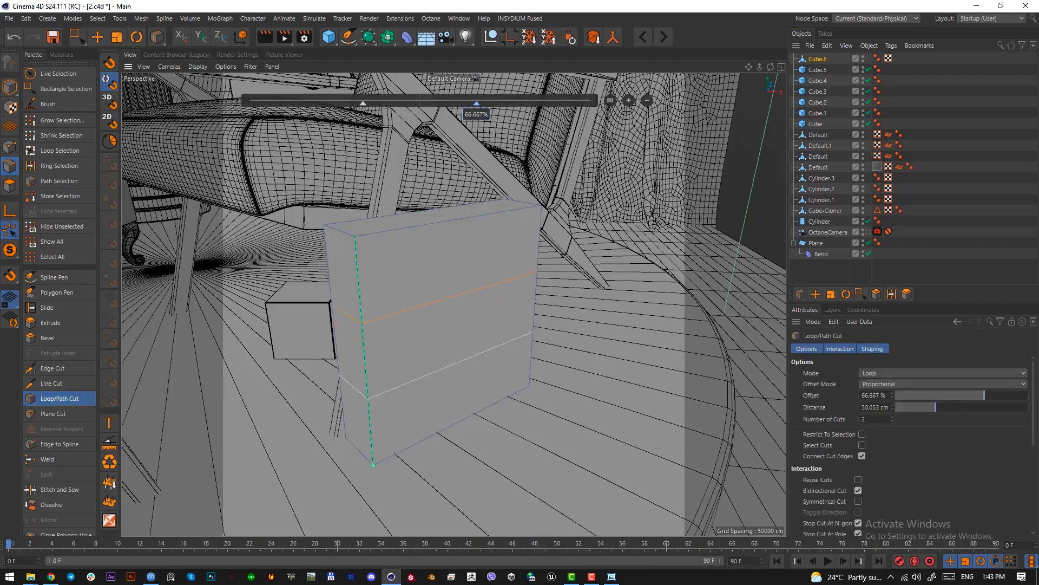
left_click(628, 100)
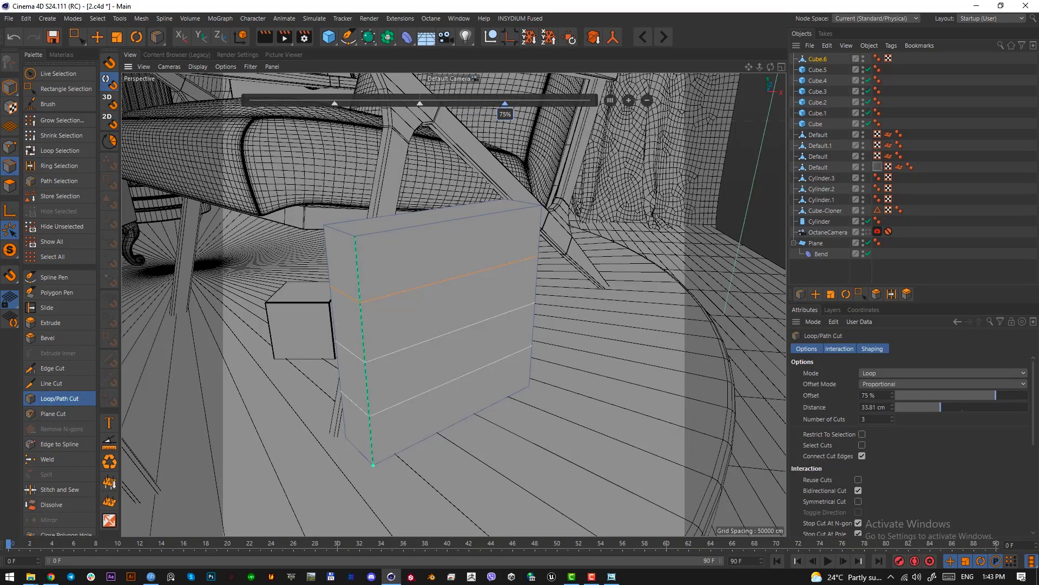
left_click(628, 100)
left_click_drag(482, 313, 475, 282, "alt")
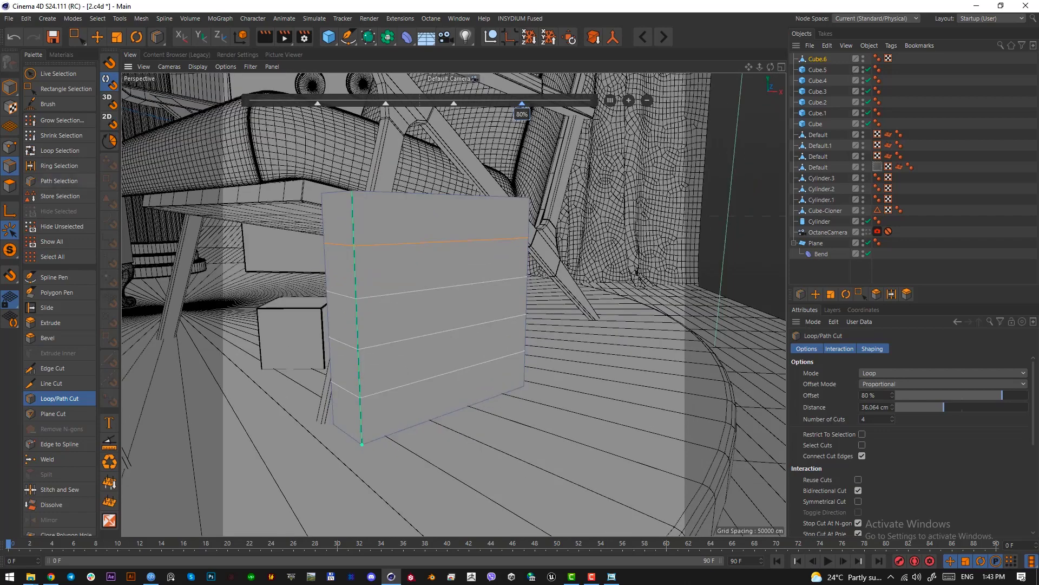
- Select the lower four front polygons of the slab and extrude them 12.25 cm to form a stair step
left_click(10, 186)
key("space")
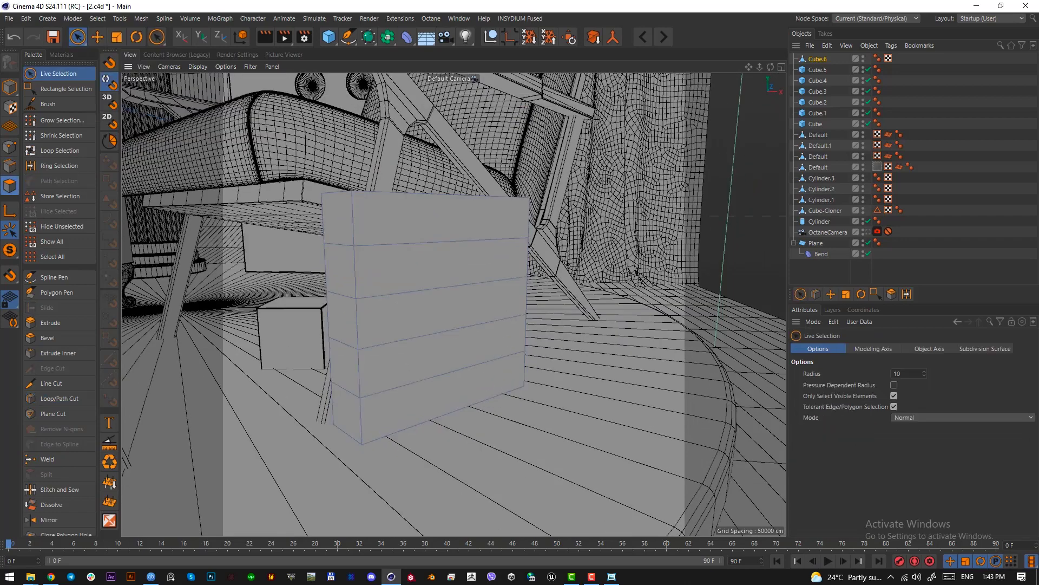
left_click_drag(399, 272, 409, 312)
key("d")
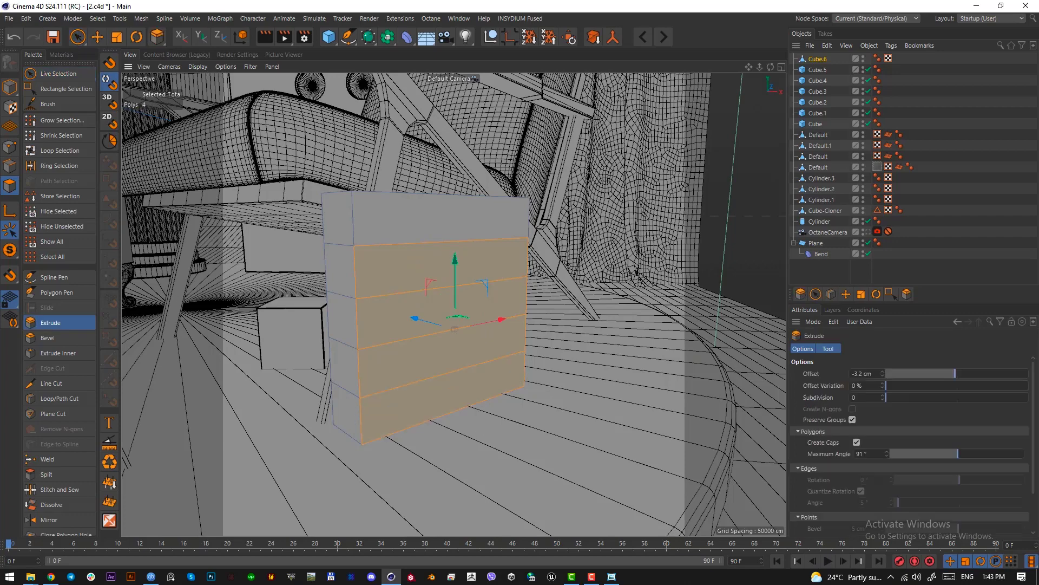
left_click_drag(417, 397, 507, 413, "alt")
middle_click_drag(509, 379, 479, 372, "alt")
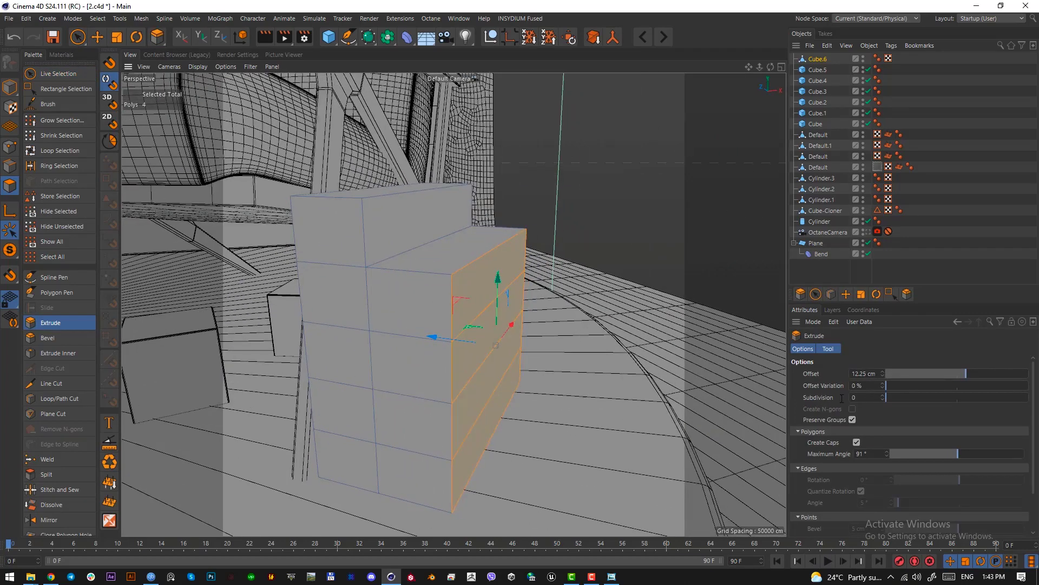
left_click_drag(516, 405, 482, 408, "alt")
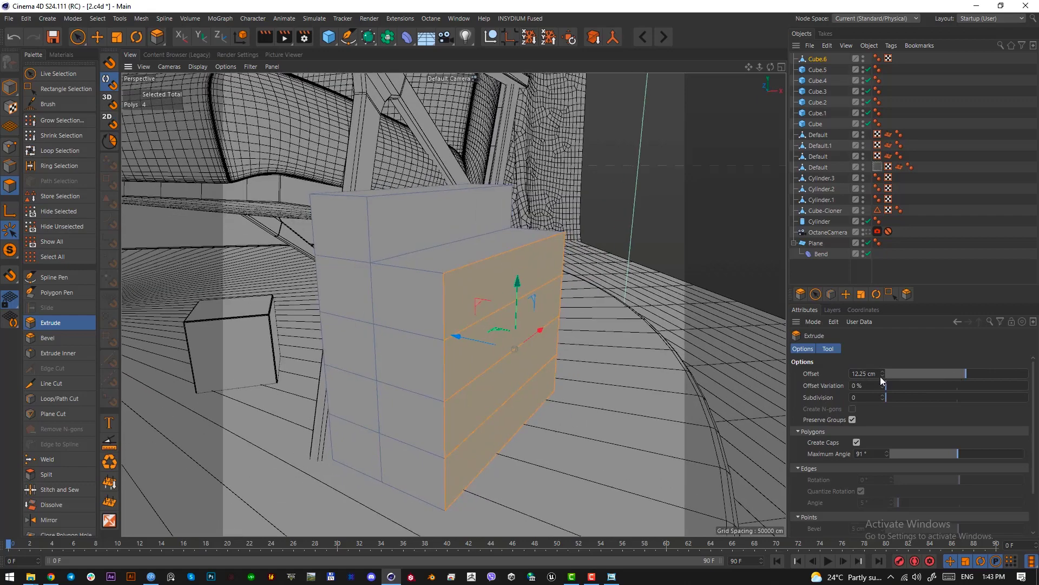
- Extrude the slab's lower three, two and single front polygons in turn by 12.25 cm each to form the remaining steps
left_click_drag(386, 380, 388, 278, "alt")
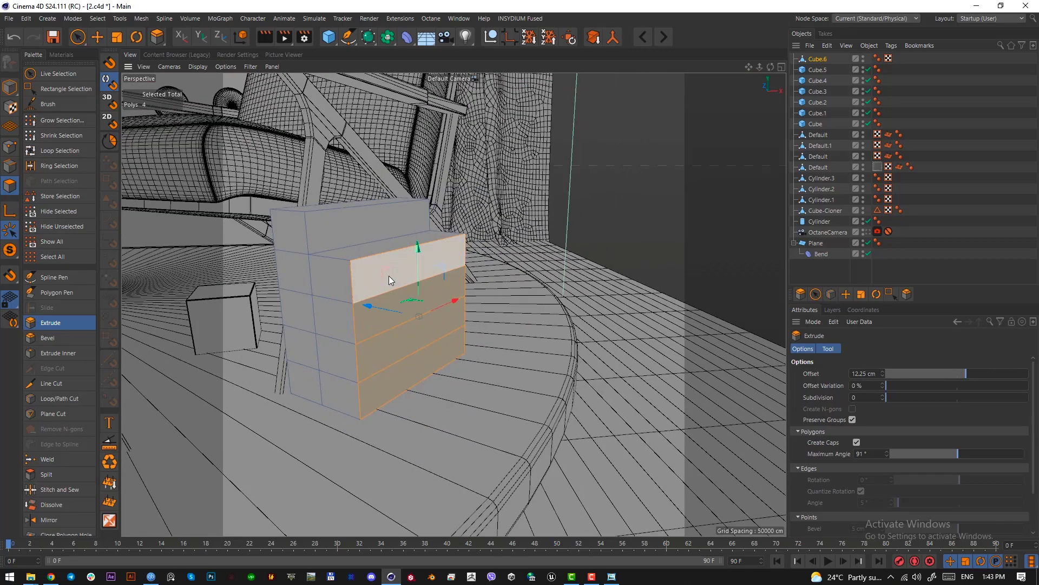
left_click(389, 275, "ctrl")
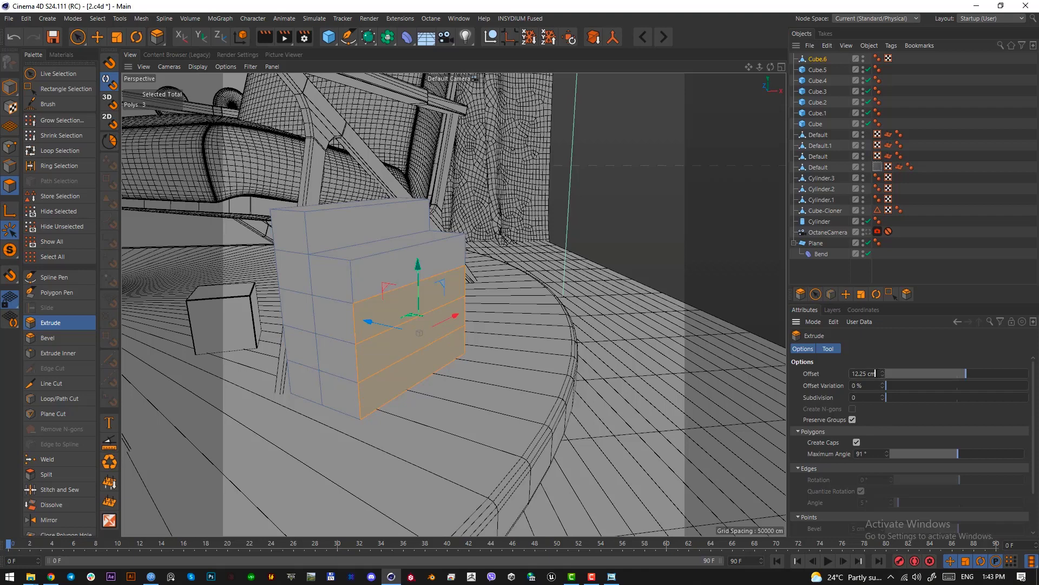
left_click(877, 374)
key("Return")
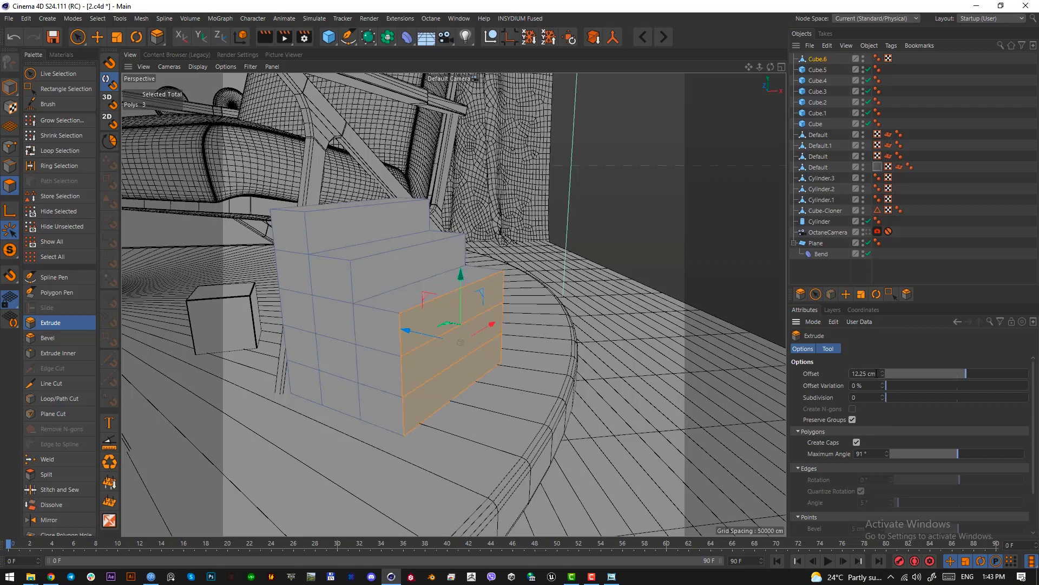
left_click(424, 310, "ctrl")
left_click(876, 373)
key("Return")
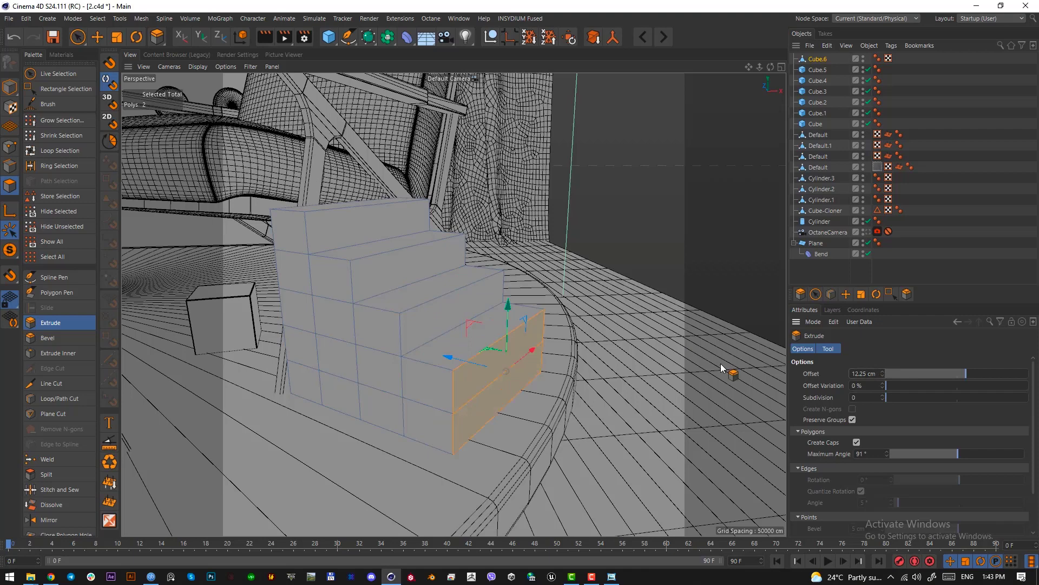
left_click(458, 381, "ctrl")
key("Return")
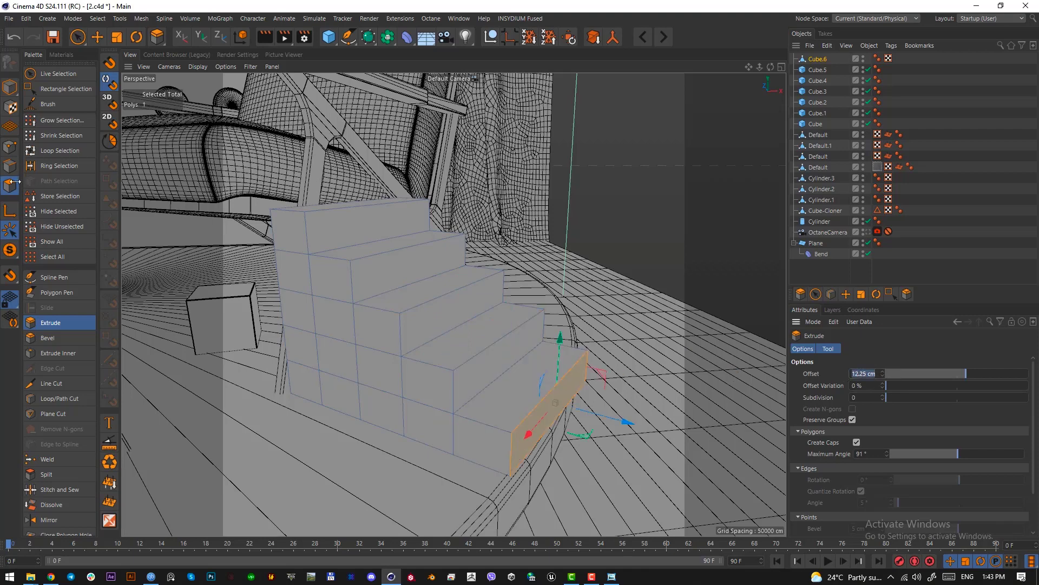
- Select all the staircase's polygons, shrink them along the stair's depth and shift them back toward the armchair leg
key("ctrl+a")
key("t")
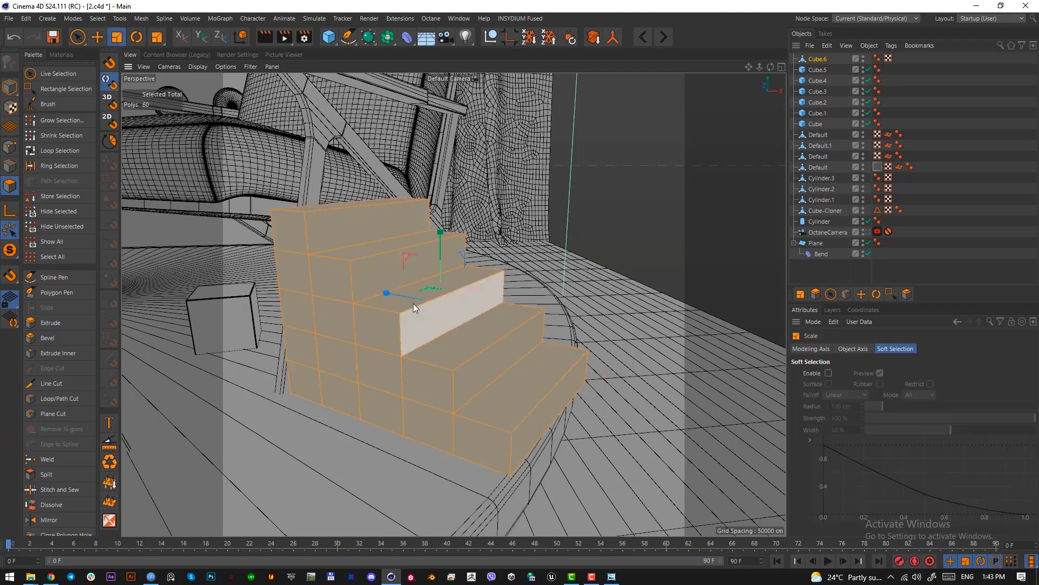
left_click_drag(414, 303, 450, 325)
key("e")
left_click_drag(358, 297, 351, 294)
left_click_drag(392, 343, 403, 319, "alt")
- Try picking the horizontal step edges of the staircase with Ring Selection in edge mode
left_click(10, 166)
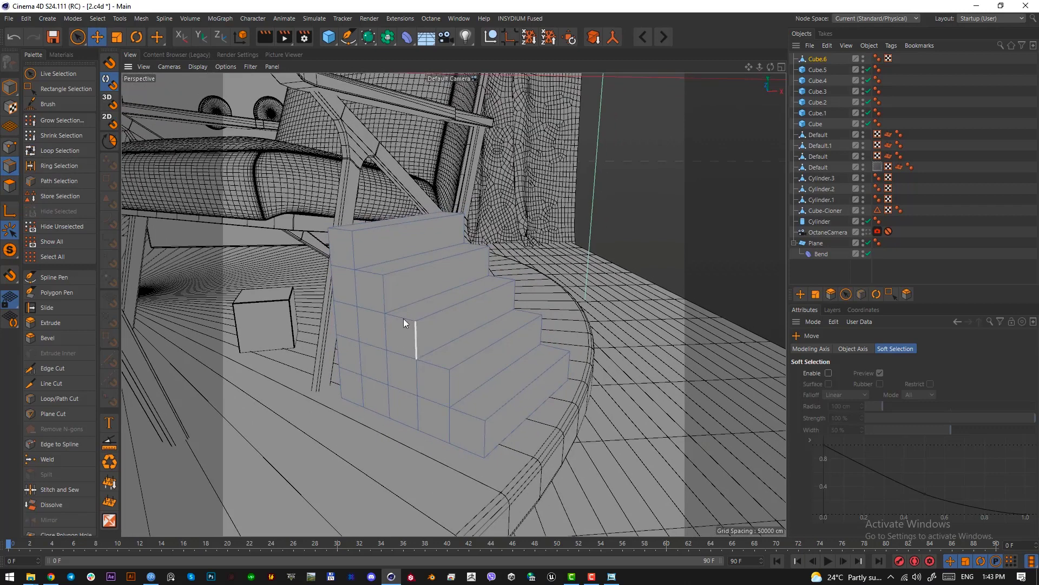
left_click(58, 166)
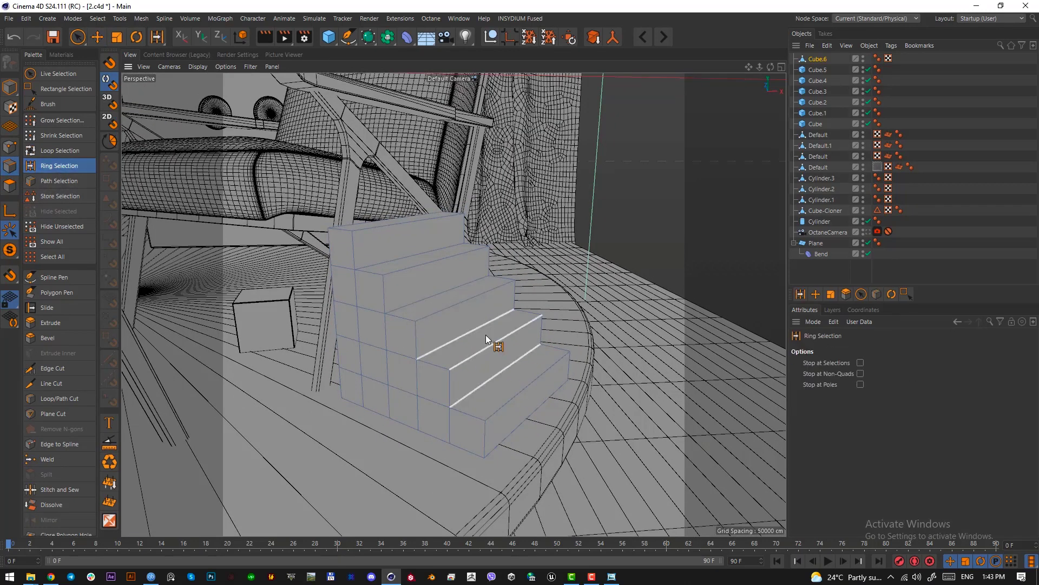
left_click_drag(437, 274, 481, 349, "alt")
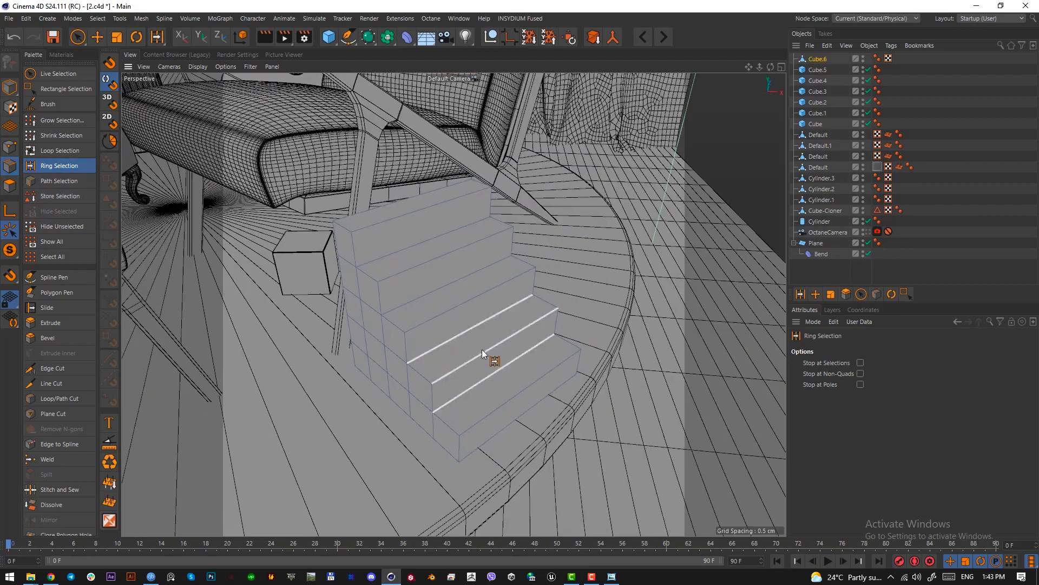
left_click_drag(458, 304, 428, 302, "alt")
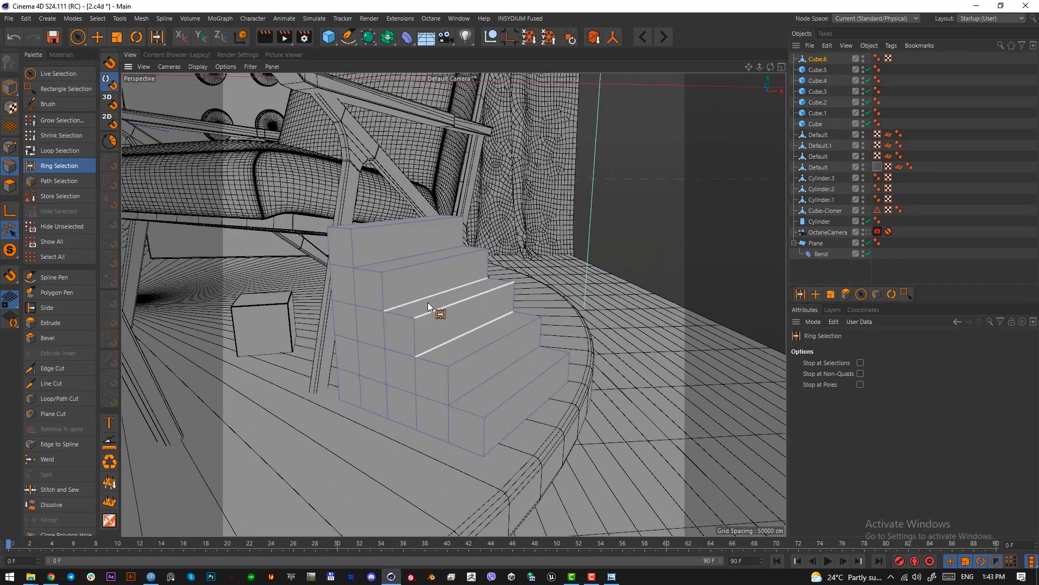
- Undo the staircase's scaling, repositioning and all step extrusions back to the slab with loop cuts
key("ctrl+z")
key("ctrl+z")
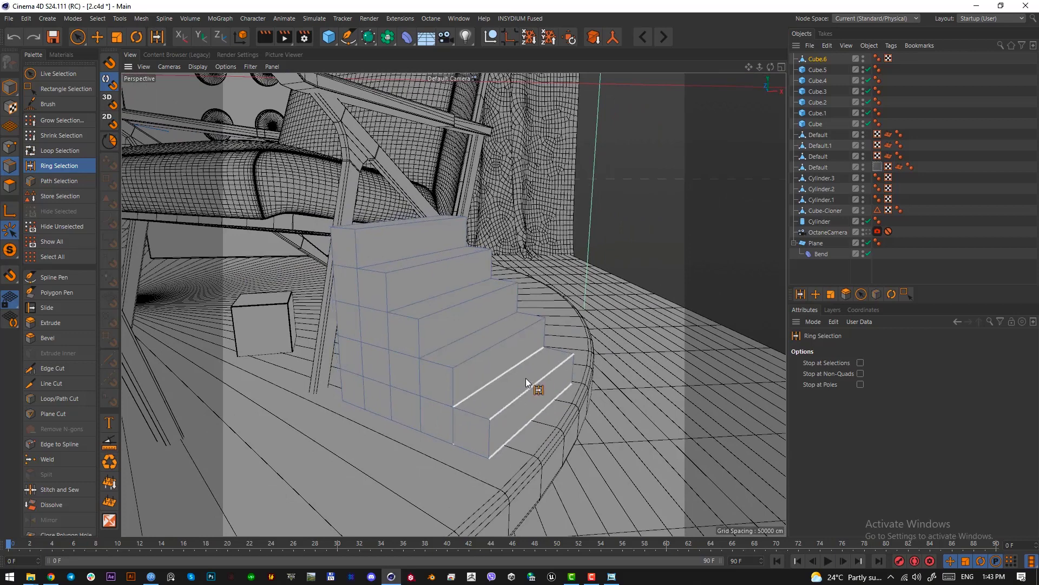
key("ctrl+z")
key("ctrl+z")
key("ctrl+z")
key("ctrl+z")
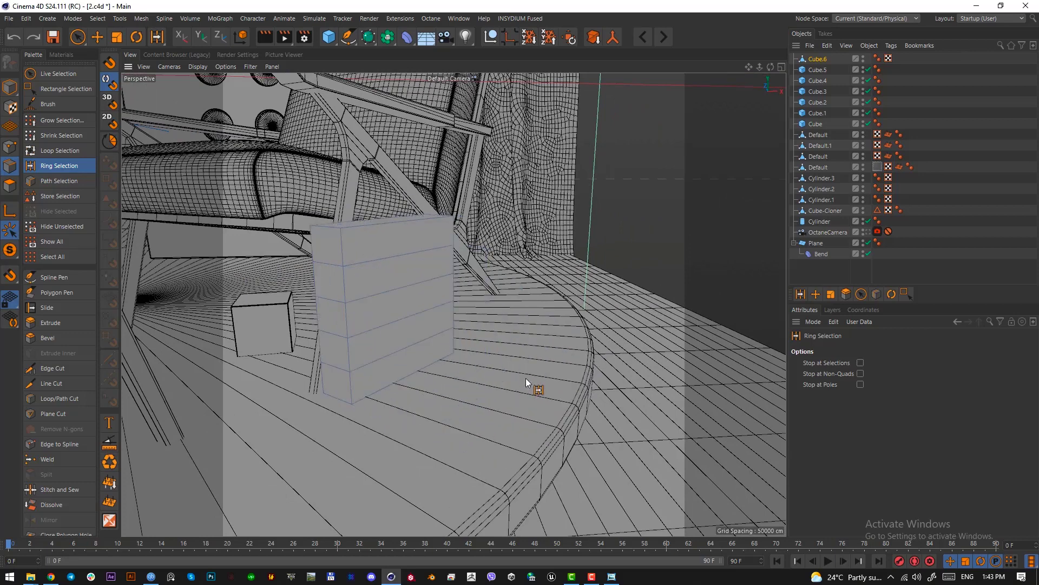
- Try extruding the slab's lower four front polygons by 13.3 cm with Create Caps enabled
left_click(373, 291)
left_click_drag(372, 291, 428, 356, "alt")
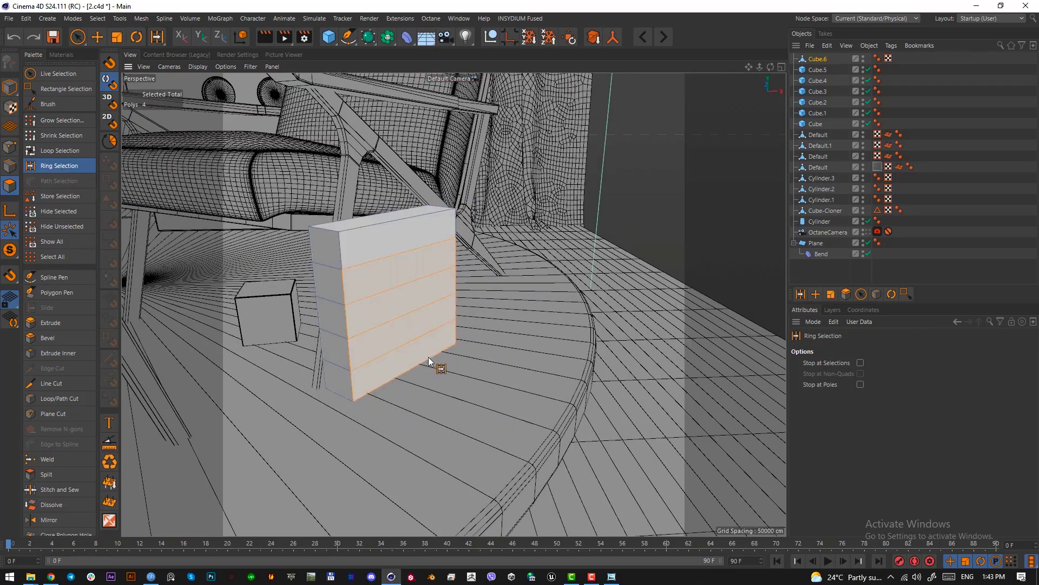
key("d")
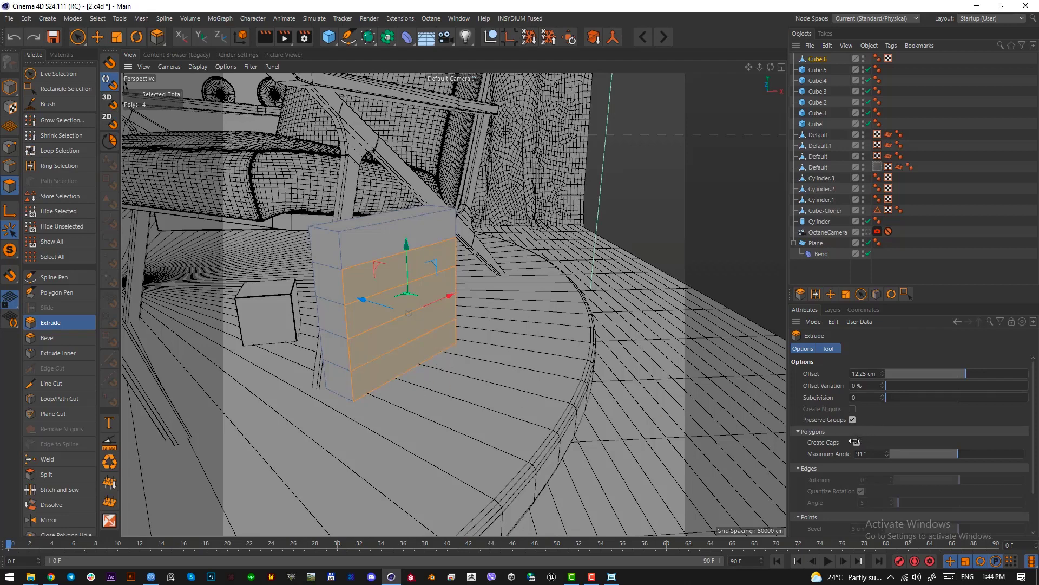
left_click_drag(431, 425, 508, 418)
left_click(440, 349)
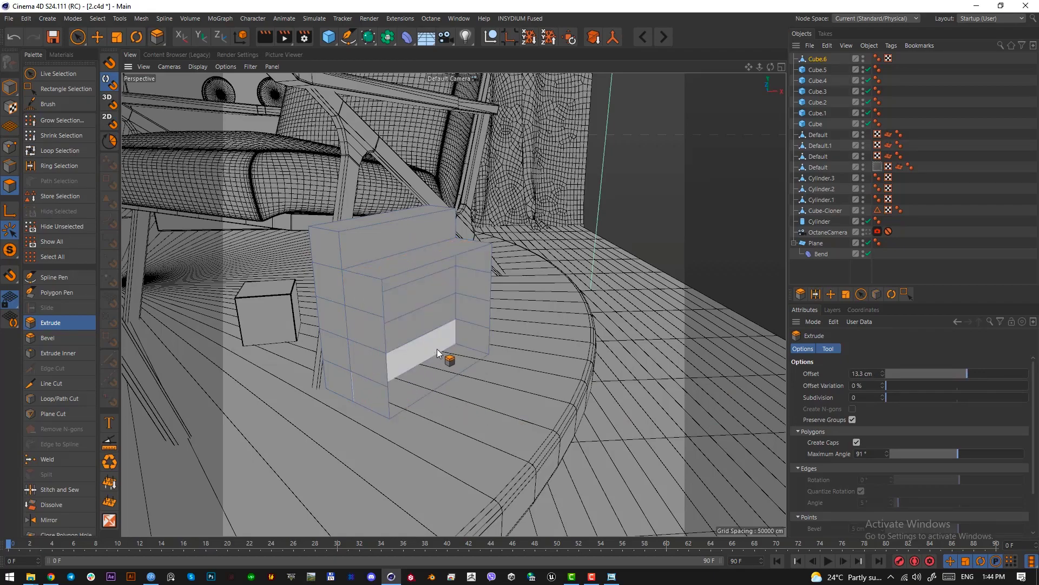
- Examine the inner polygons left inside the extruded step from several angles
left_click_drag(437, 348, 320, 306, "alt")
left_click_drag(390, 341, 546, 338, "alt")
left_click_drag(352, 303, 233, 295, "alt")
left_click(410, 298)
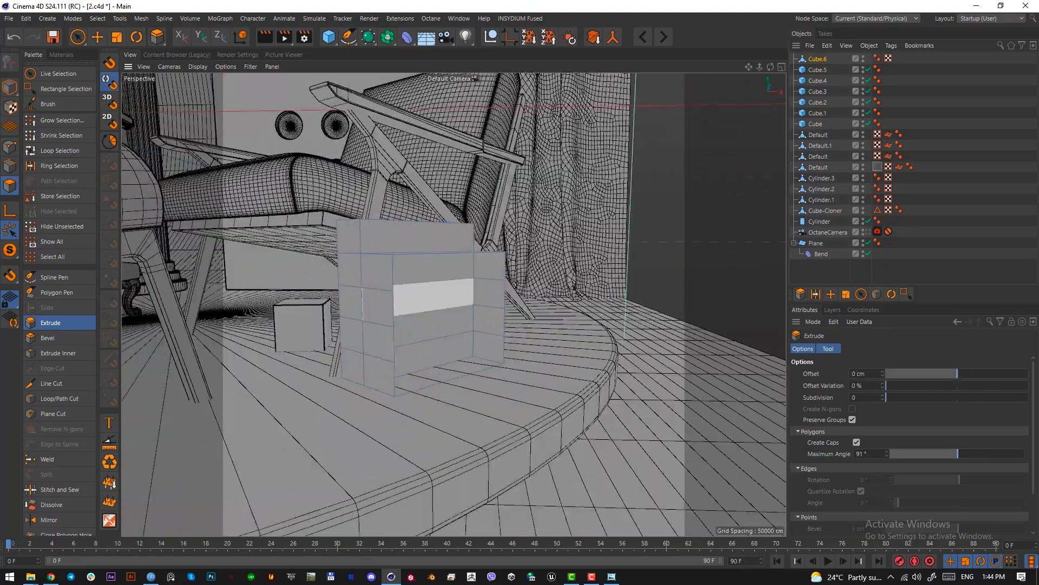
left_click_drag(405, 297, 433, 292, "alt")
left_click(412, 269)
scroll(406, 309, "up", 3)
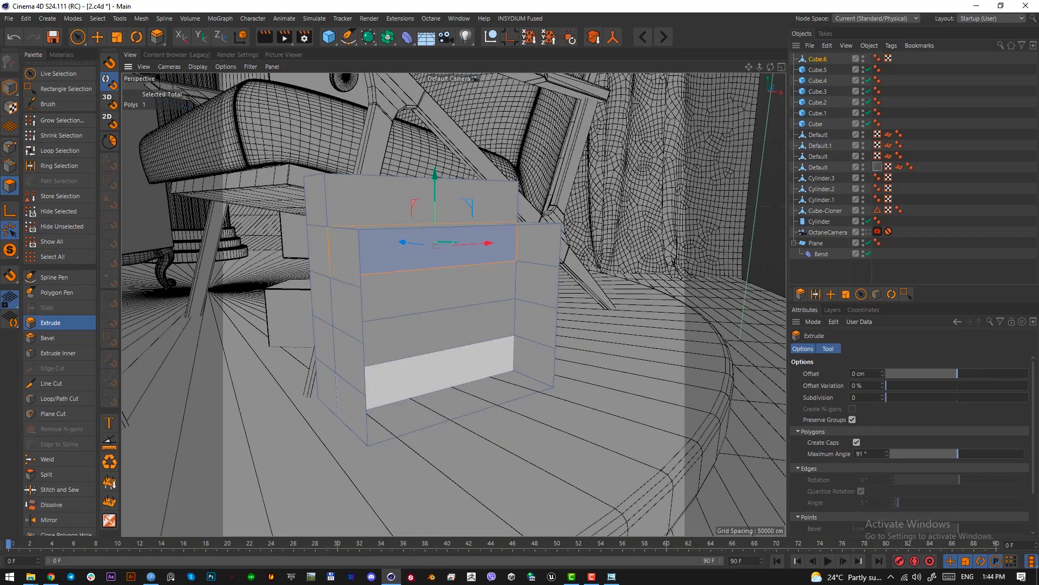
- Undo the capped 13.3 cm extrusion of the slab's front polygons
key("ctrl+z")
key("ctrl+z")
key("ctrl+z")
key("ctrl+z")
key("ctrl+z")
key("ctrl+z")
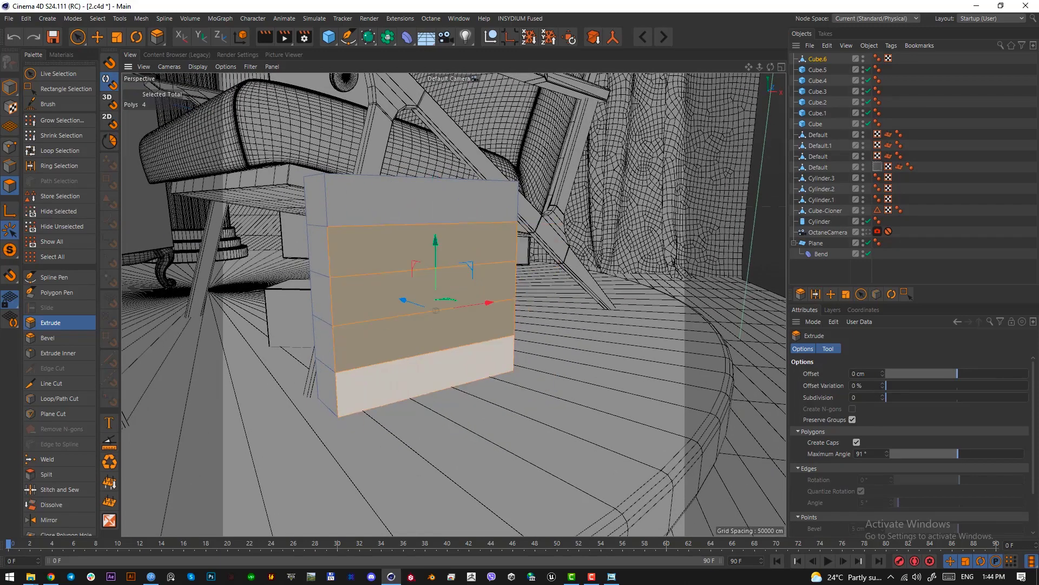
- Reselect the slab's lower four front polygons and extrude them 10.51 cm with Create Caps disabled
left_click(417, 433)
left_click(400, 249)
left_click(401, 295, "shift")
left_click(400, 335, "shift")
left_click(401, 379, "shift")
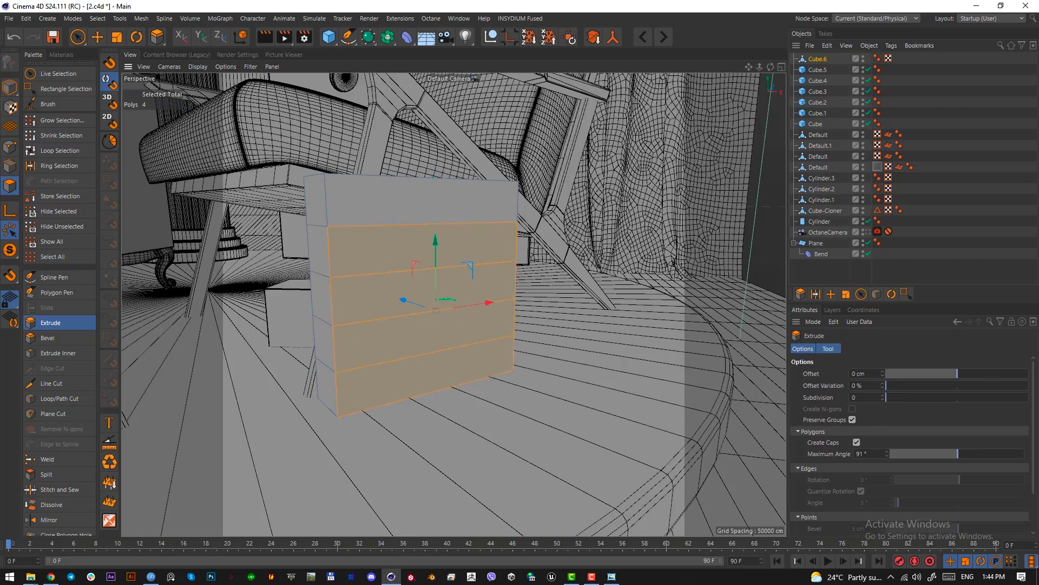
left_click_drag(498, 395, 564, 413, "alt")
left_click_drag(438, 382, 452, 364)
- Extrude the lower three, two and single front polygons in turn by 10.51 cm each to complete the staircase
left_click(522, 232, "ctrl")
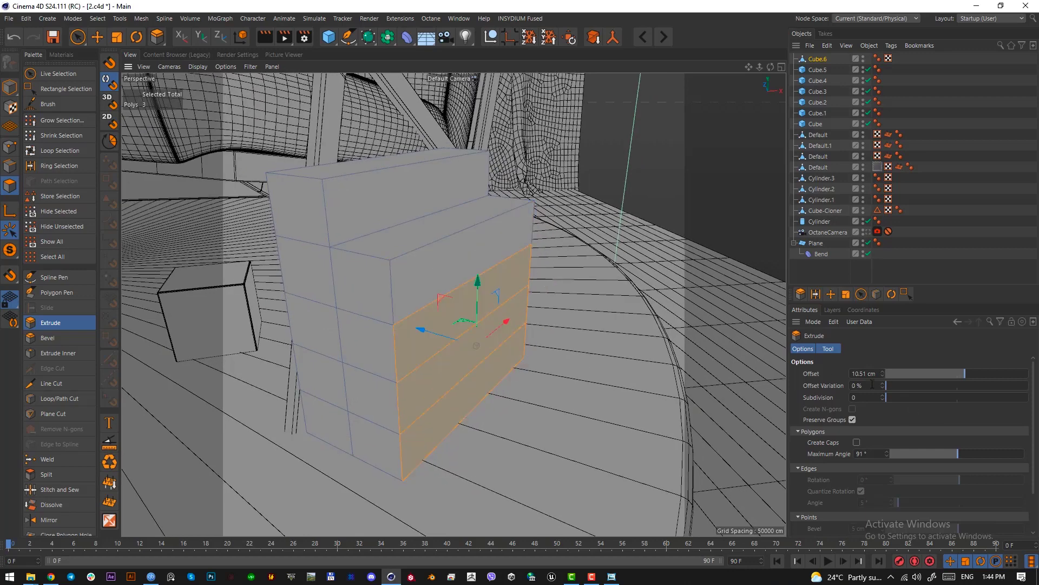
left_click(865, 371)
left_click(517, 335, "ctrl")
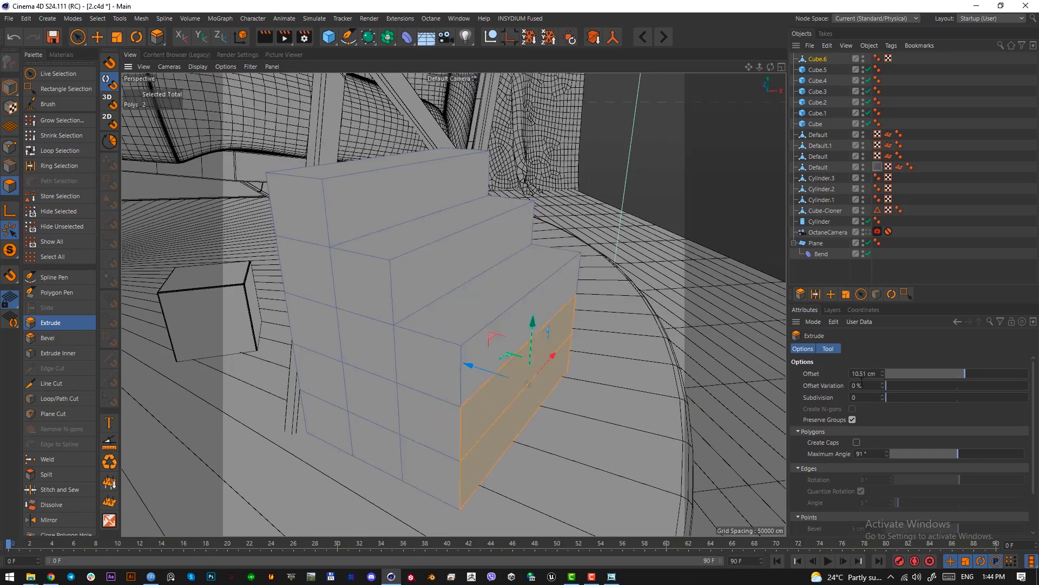
left_click(864, 373)
key("Return")
left_click(557, 431, "ctrl")
left_click(865, 373)
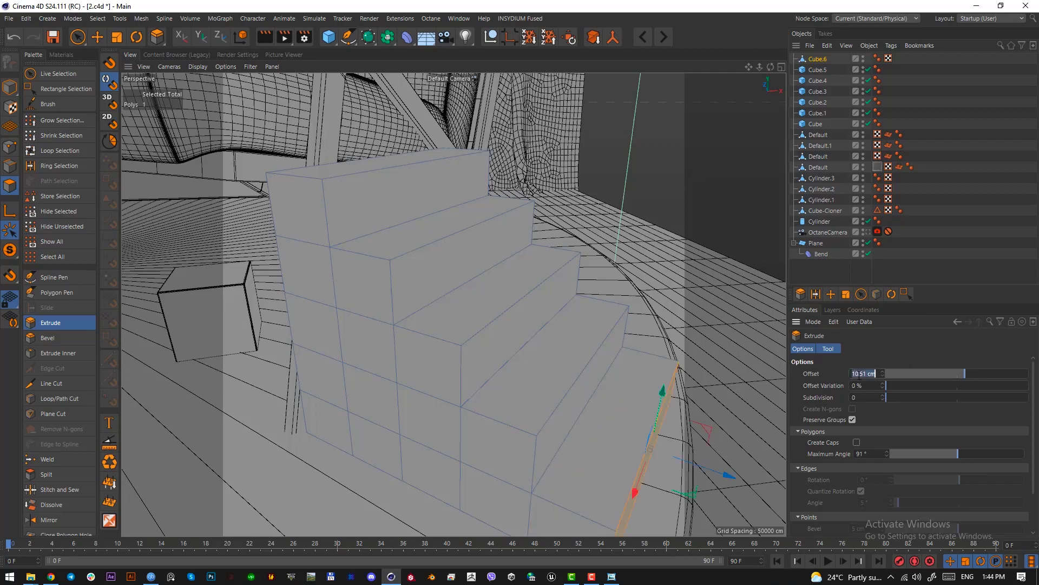
- Select all polygons of the staircase, scale them down along the stair's depth and shift them toward the armchair leg
left_click(13, 190)
key("ctrl+a")
scroll(477, 358, "down", 2)
middle_click_drag(477, 358, 437, 320, "alt")
key("t")
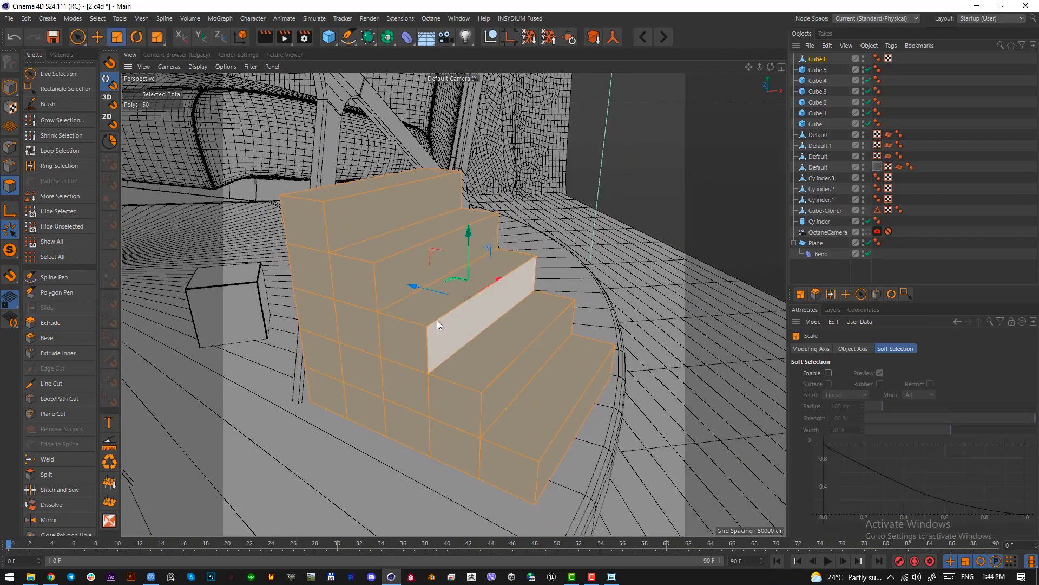
key("r")
key("t")
left_click_drag(419, 287, 433, 294)
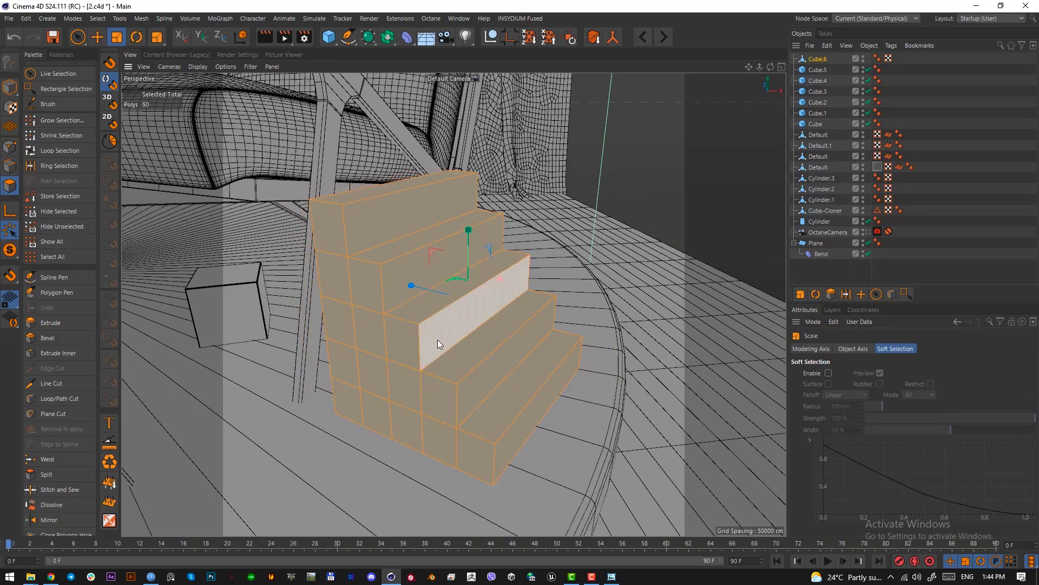
left_click_drag(437, 340, 359, 300, "alt")
key("e")
left_click_drag(378, 325, 308, 328, "alt")
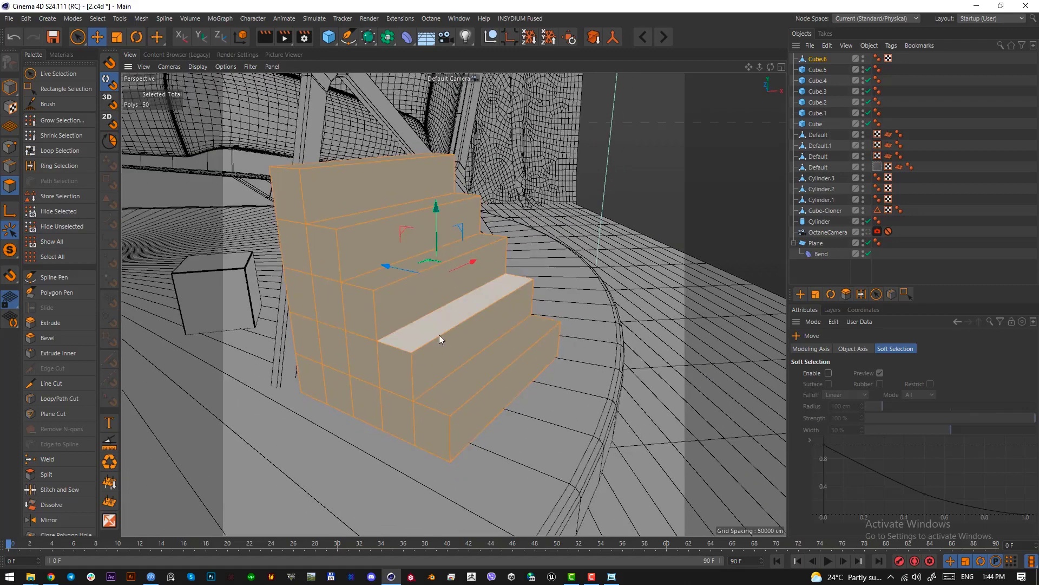
middle_click_drag(439, 335, 454, 339, "alt")
- Select the horizontal step edges with Ring Selection and add the outline edge loops on both staircase sides with Loop Selection
left_click(10, 165)
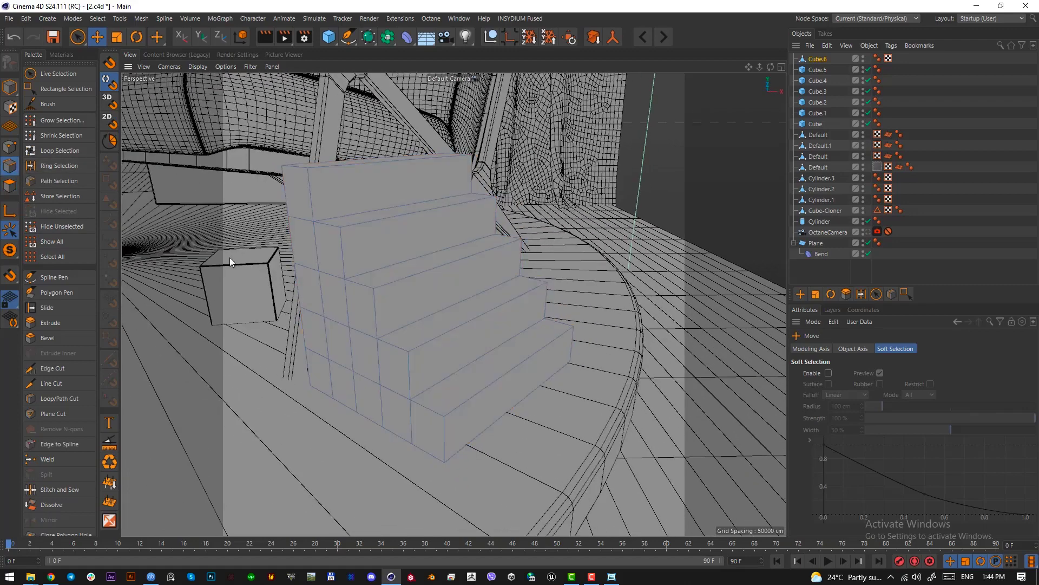
left_click(70, 165)
left_click(432, 373)
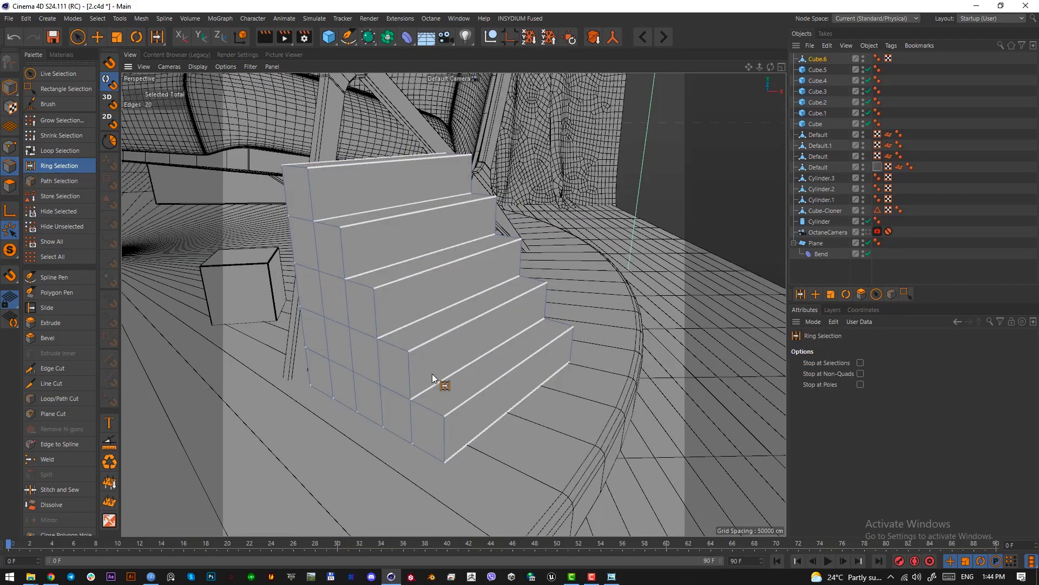
right_click(466, 265)
left_click(490, 281)
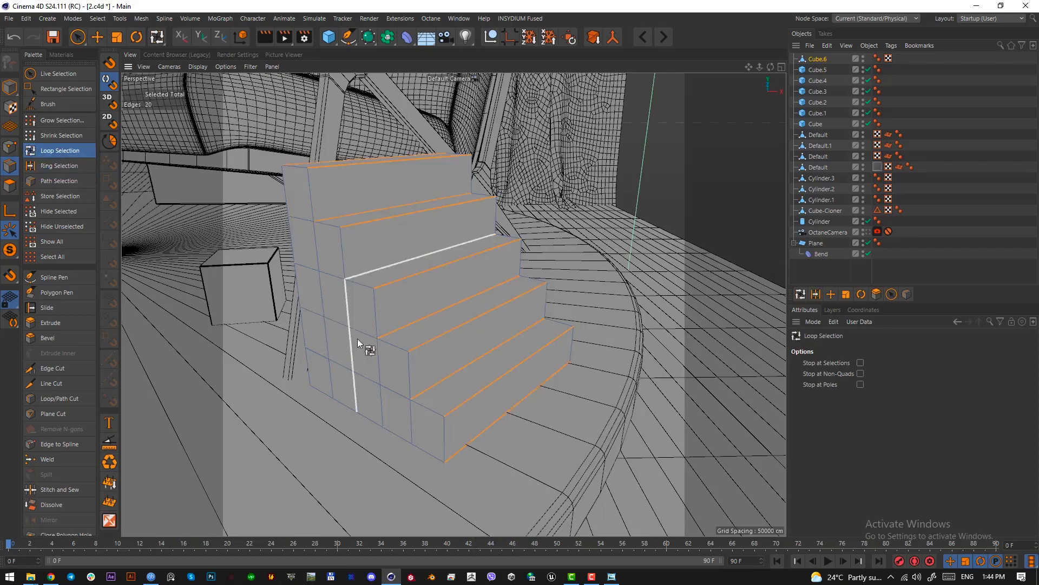
left_click(363, 304, "shift")
left_click_drag(363, 304, 596, 351, "alt")
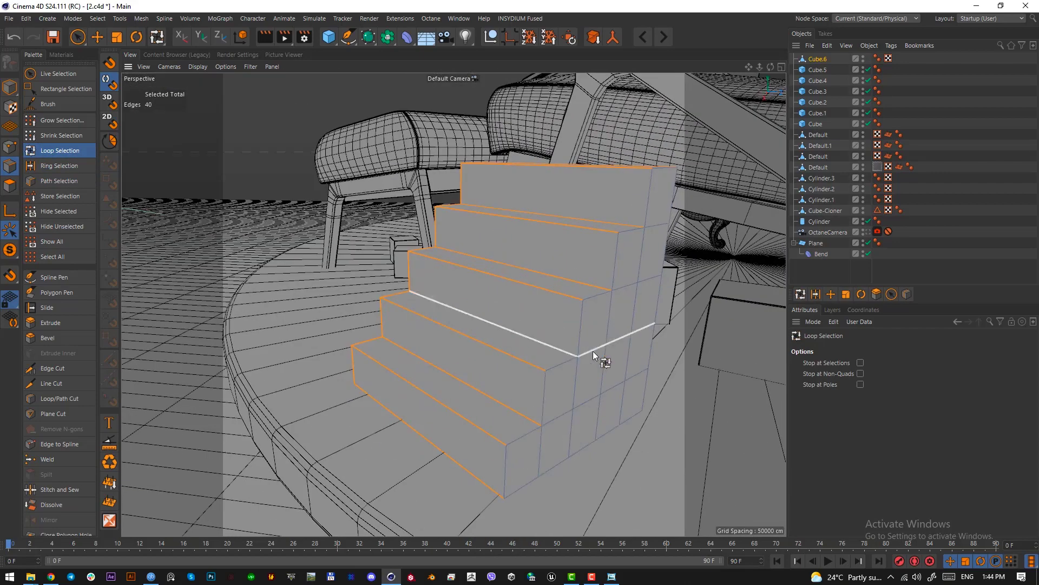
left_click(598, 323, "shift")
- Bevel the selected staircase edges with a 0.77 cm offset and 3 subdivisions
key("m")
key("s")
left_click_drag(497, 326, 512, 325)
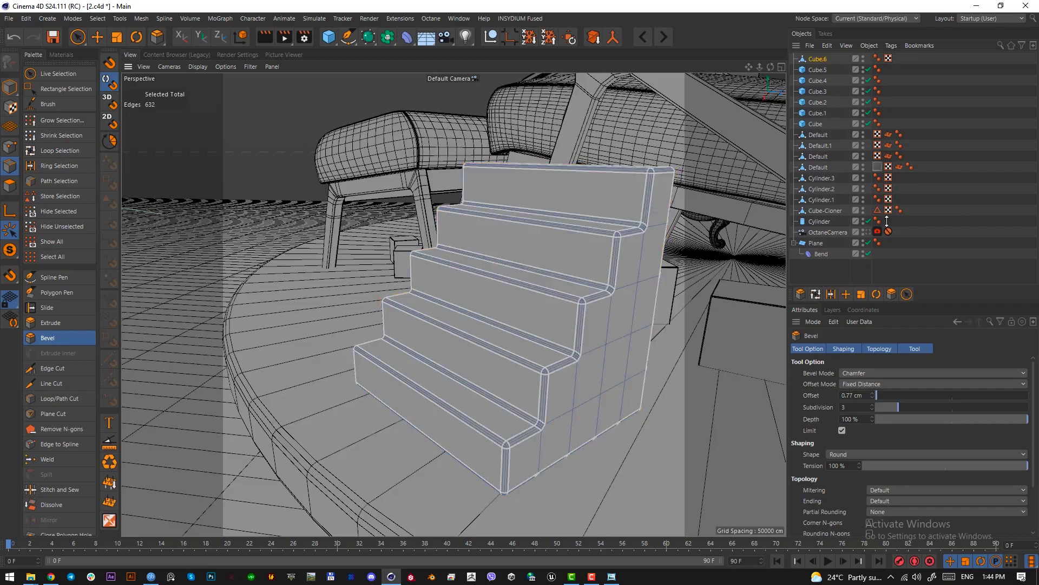
- Look through the OctaneCamera and slightly adjust the whole staircase's rotation and scale beside the armchair
left_click(868, 232)
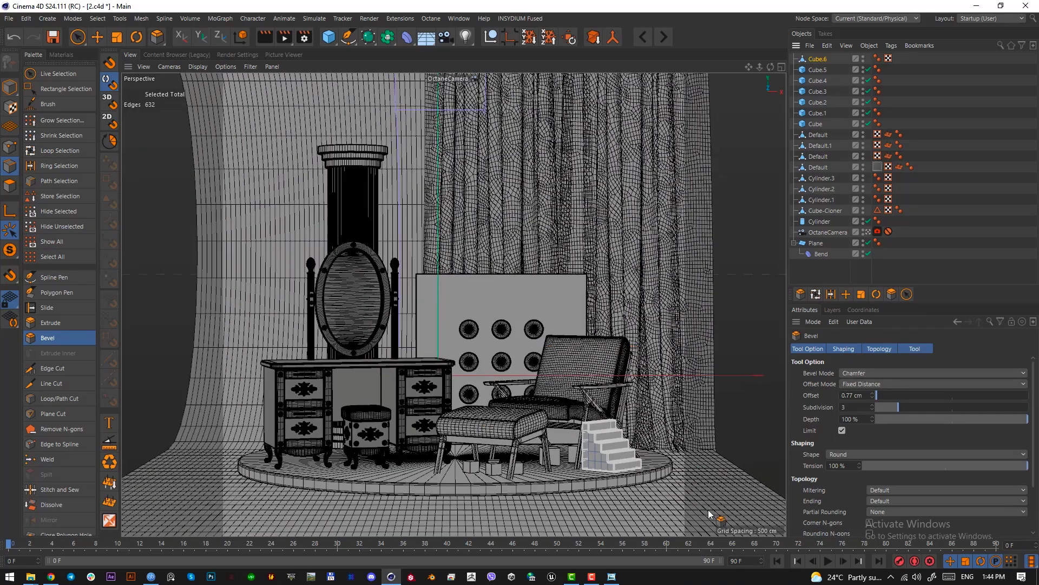
left_click(96, 37)
left_click(10, 87)
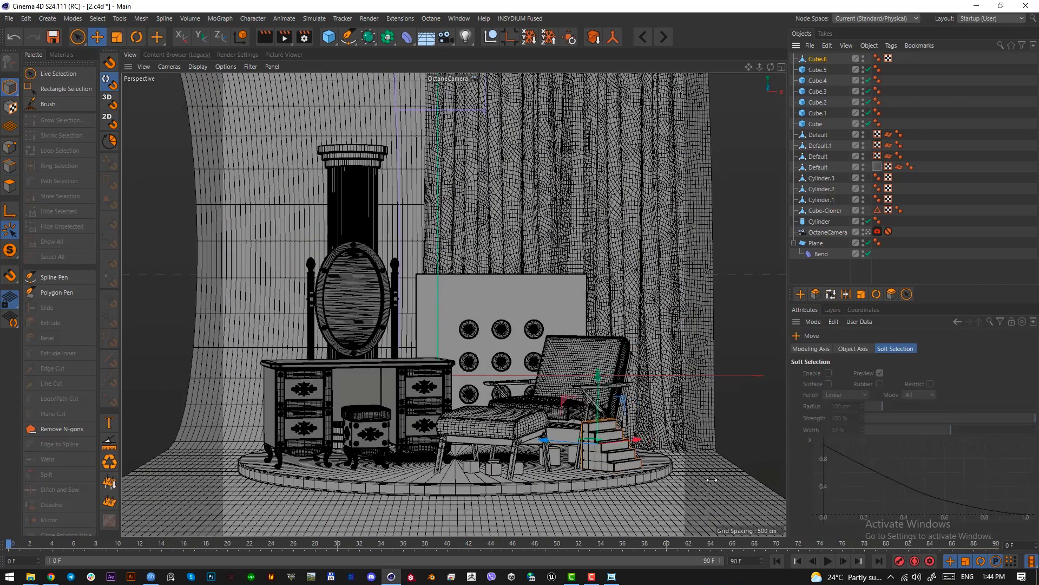
key("r")
left_click_drag(609, 449, 619, 447)
key("t")
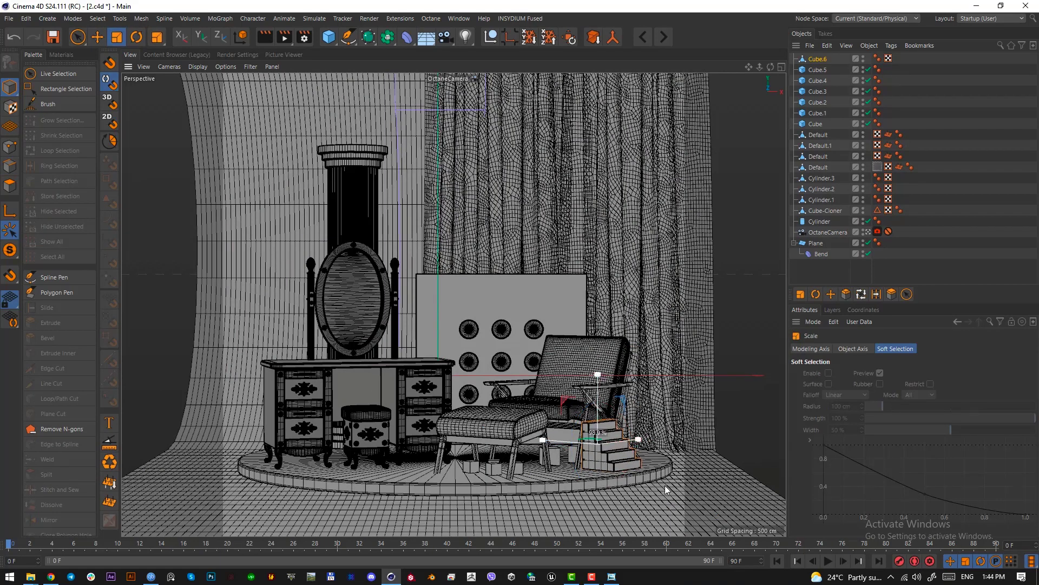
left_click_drag(665, 485, 647, 479)
- Gauge the staircase's on-screen height with a screen-capture selection and dismiss the capture
key("e")
left_click_drag(598, 412, 593, 470)
key("Print")
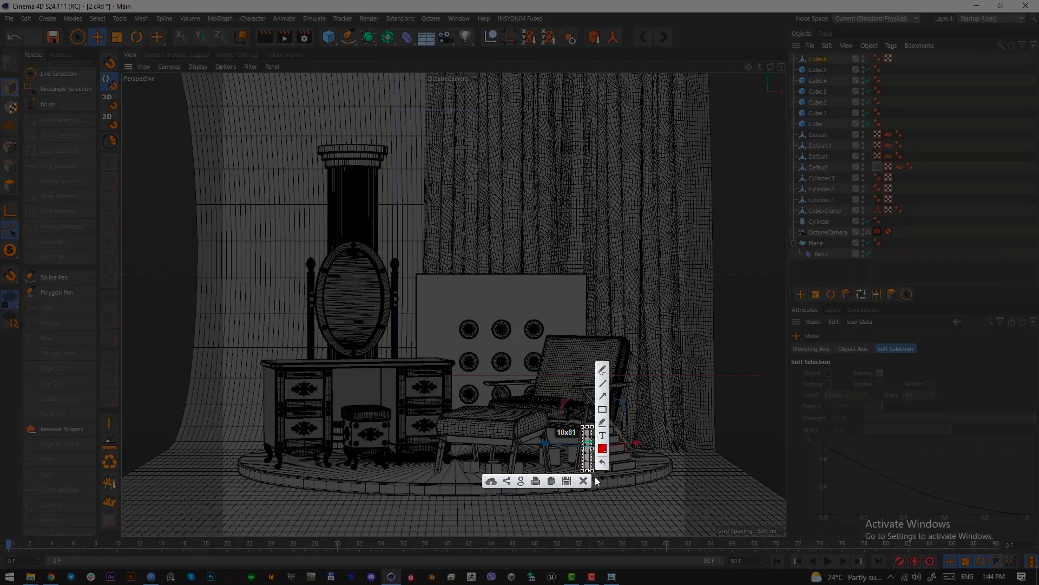
key("Escape")
- In the top view, select the staircase's two back corner points with Rectangle Selection and shift them slightly outward to deepen the top step
left_click(10, 146)
key("F2")
scroll(487, 360, "up", 10)
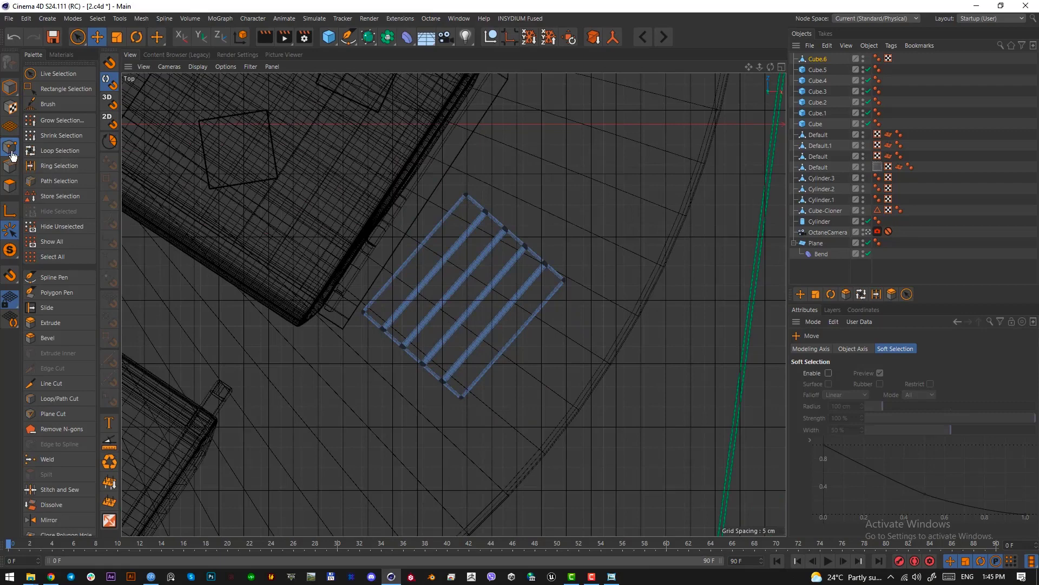
left_click_drag(81, 34, 114, 64)
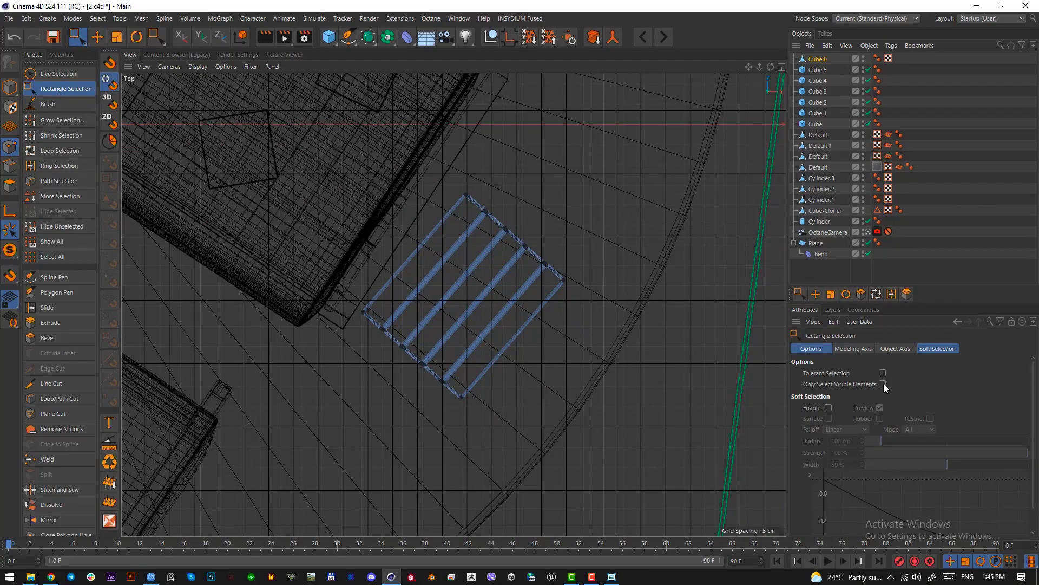
left_click_drag(461, 187, 477, 208)
left_click_drag(351, 294, 374, 323, "shift")
left_click_drag(388, 229, 387, 228)
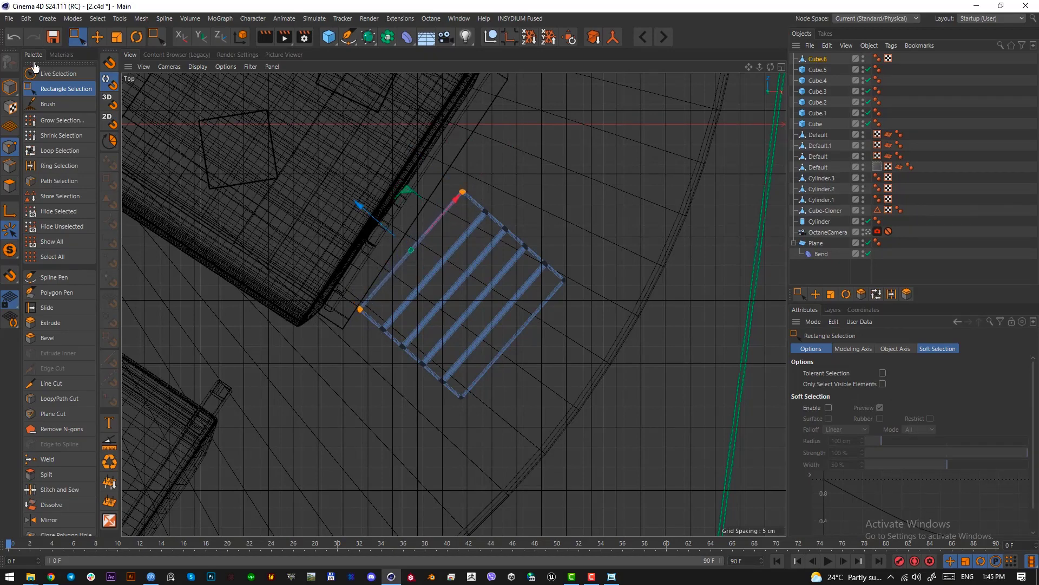
left_click(9, 86)
key("F1")
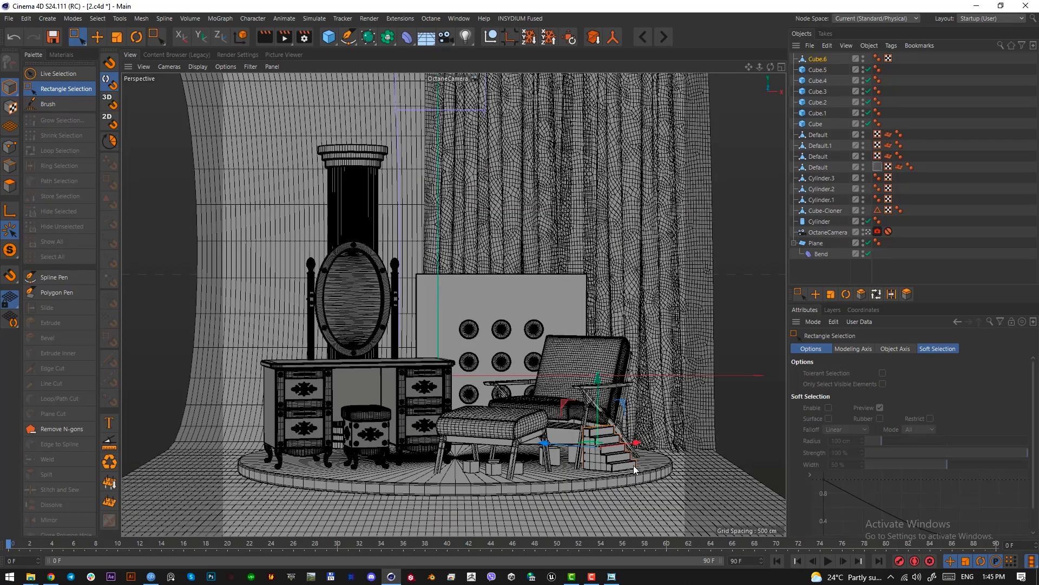
- Nudge the whole staircase slightly sideways beside the armchair in the camera view
left_click_drag(544, 443, 559, 443)
left_click(9, 146)
key("ctrl+a")
left_click(10, 87)
left_click(98, 38)
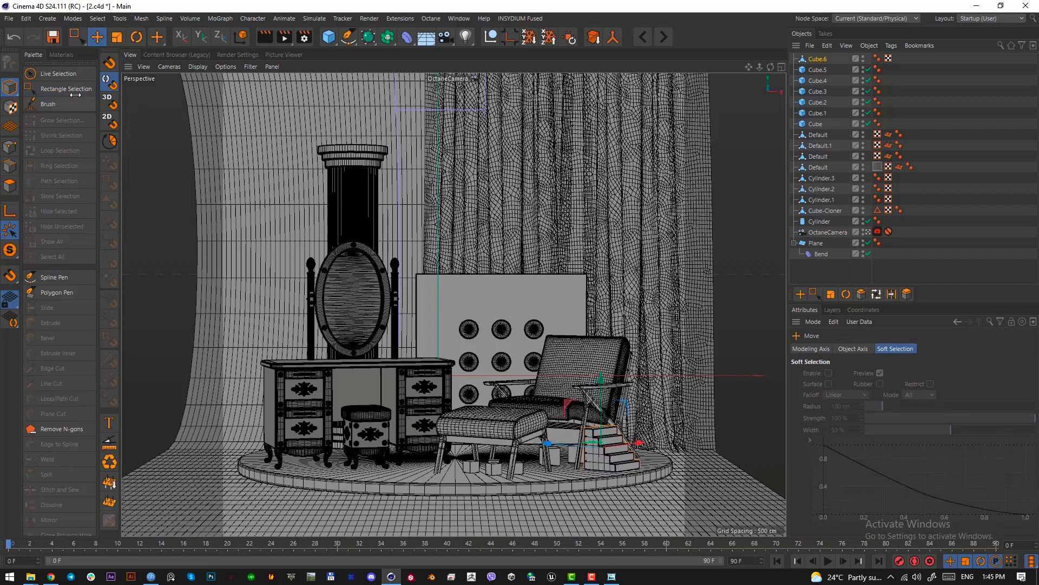
left_click(640, 466)
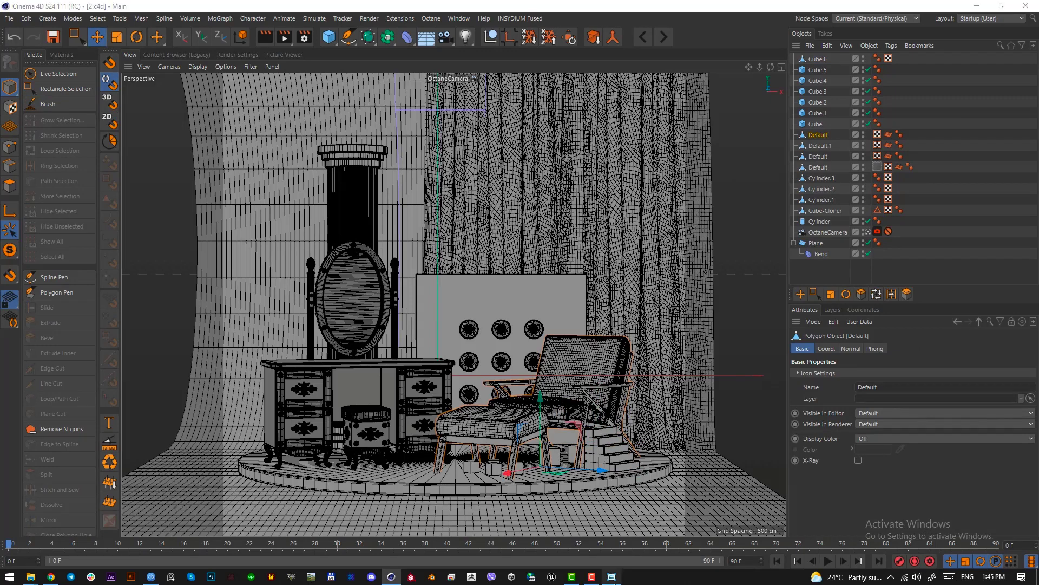
- Examine the large blue ring in the reference render and gauge its on-screen size with a screen-capture selection, dismissing the capture
left_click_drag(0, 61, 396, 60)
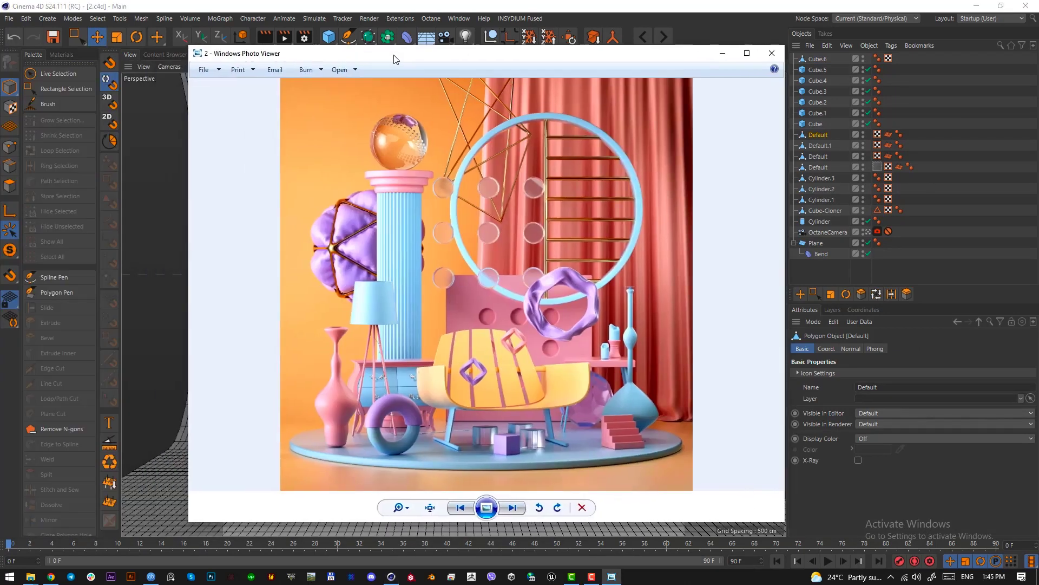
key("Print")
left_click_drag(453, 113, 622, 284)
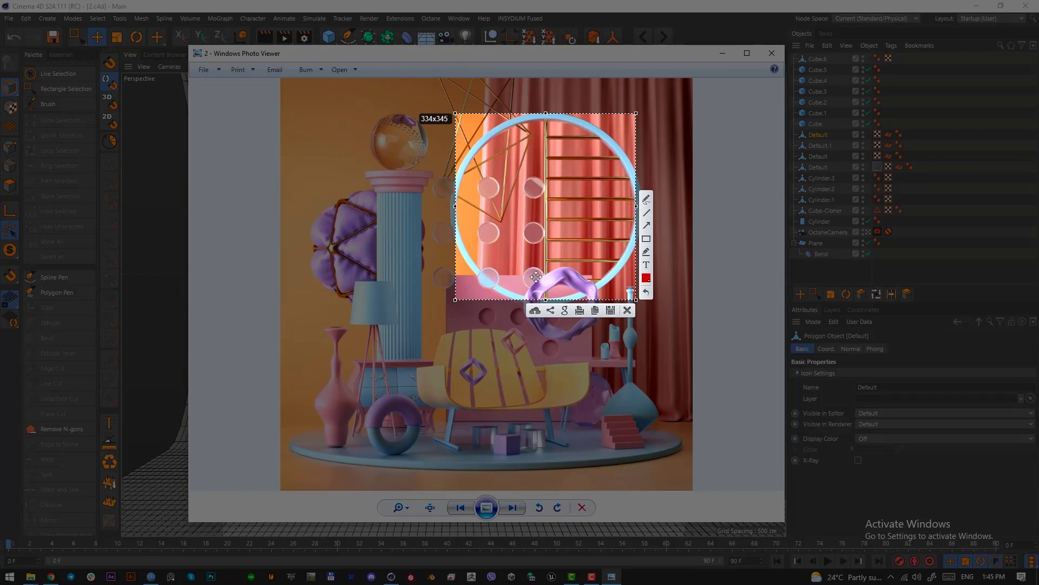
left_click(627, 310)
key("Escape")
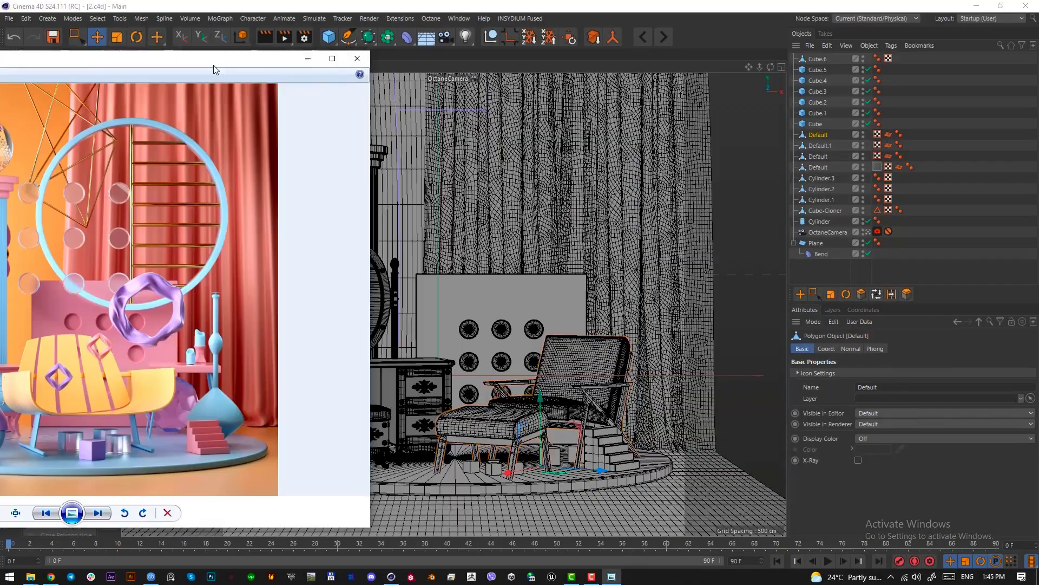
- Add a Tube primitive with a height of 95 cm and 1 height segment
left_click(329, 36)
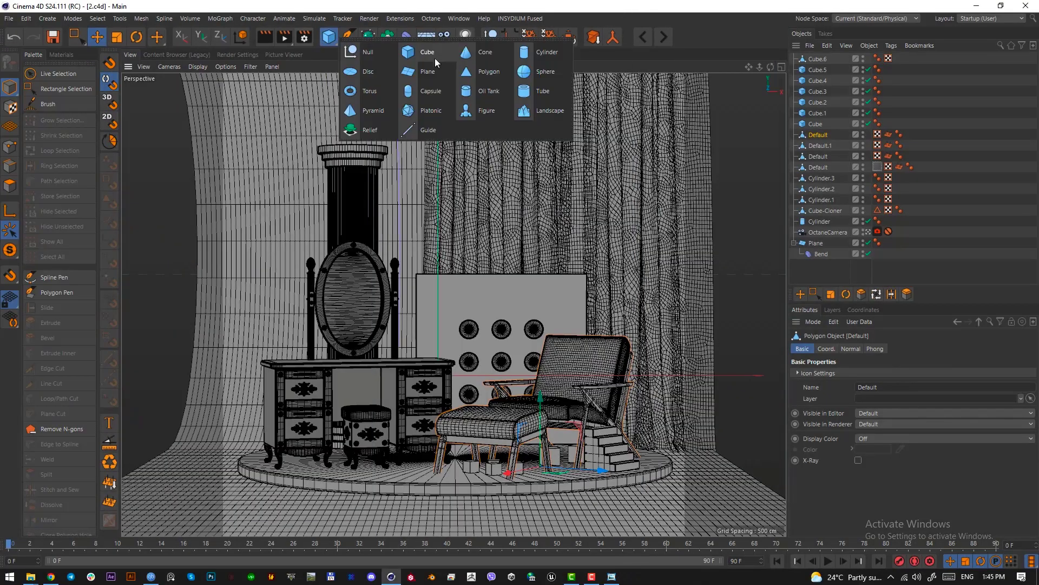
left_click(546, 72)
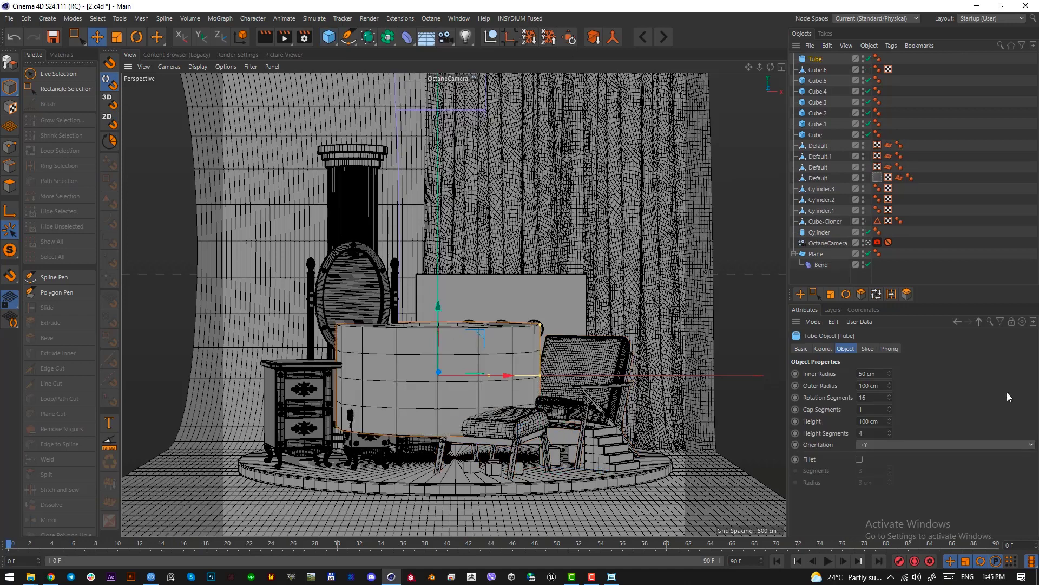
left_click(872, 420)
type("95")
key("Return")
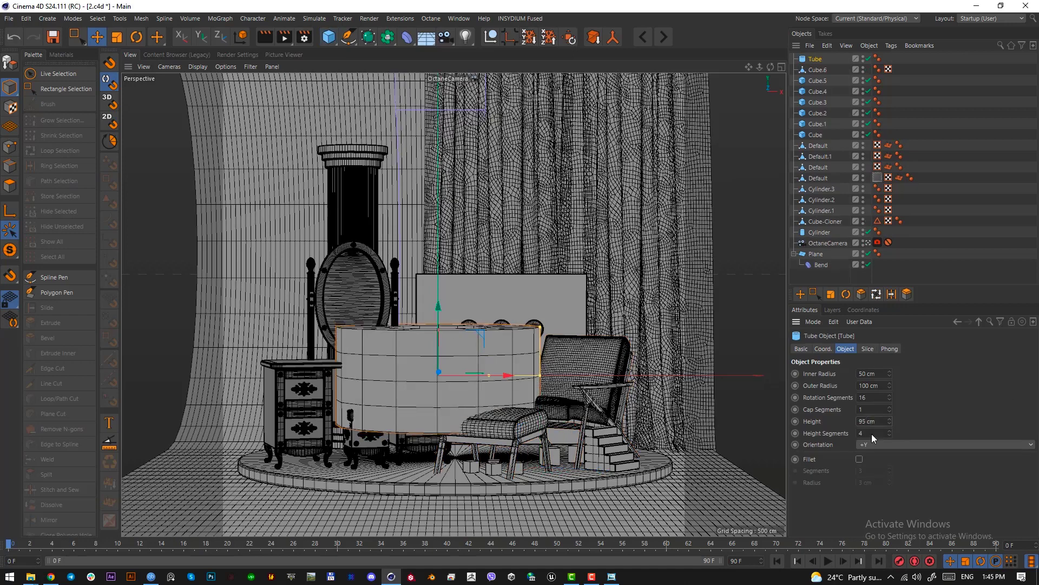
type("1")
key("Return")
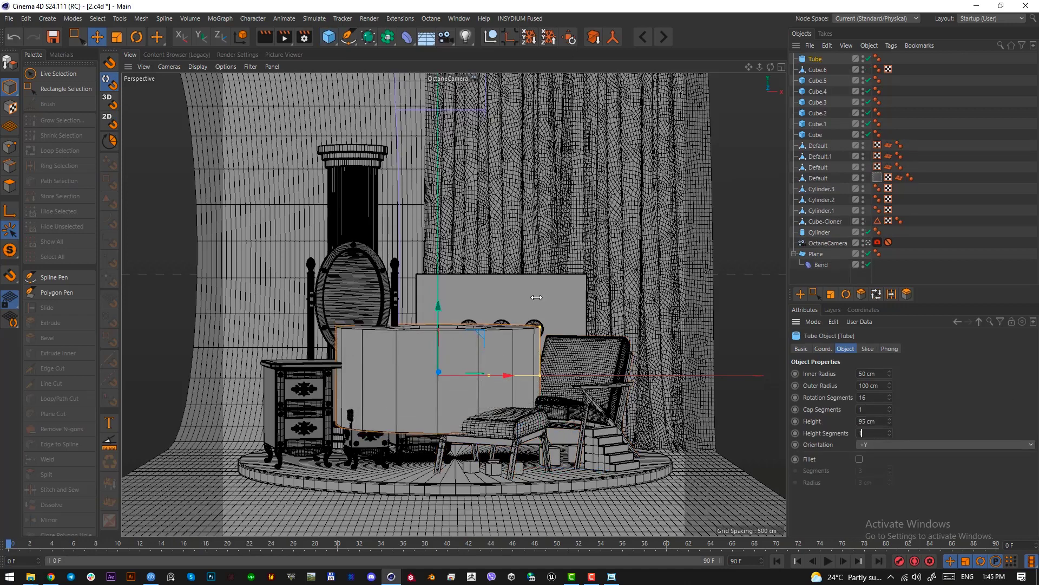
- Raise the tube, rotate it so its opening faces the camera, and position it in front of the curtain above the armchair
left_click_drag(438, 307, 438, 191)
key("r")
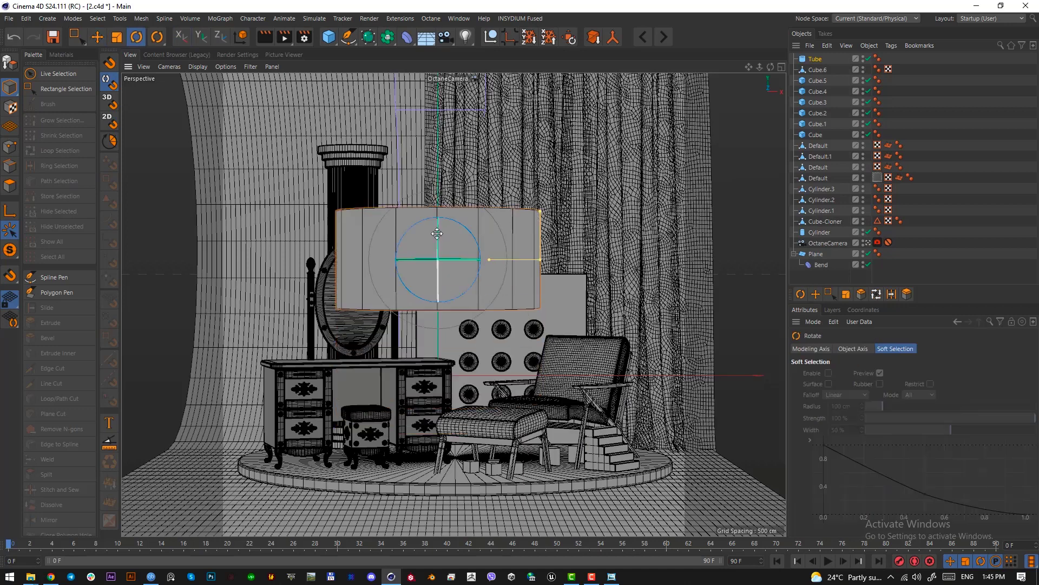
left_click_drag(438, 233, 427, 357)
key("e")
left_click_drag(499, 259, 596, 251)
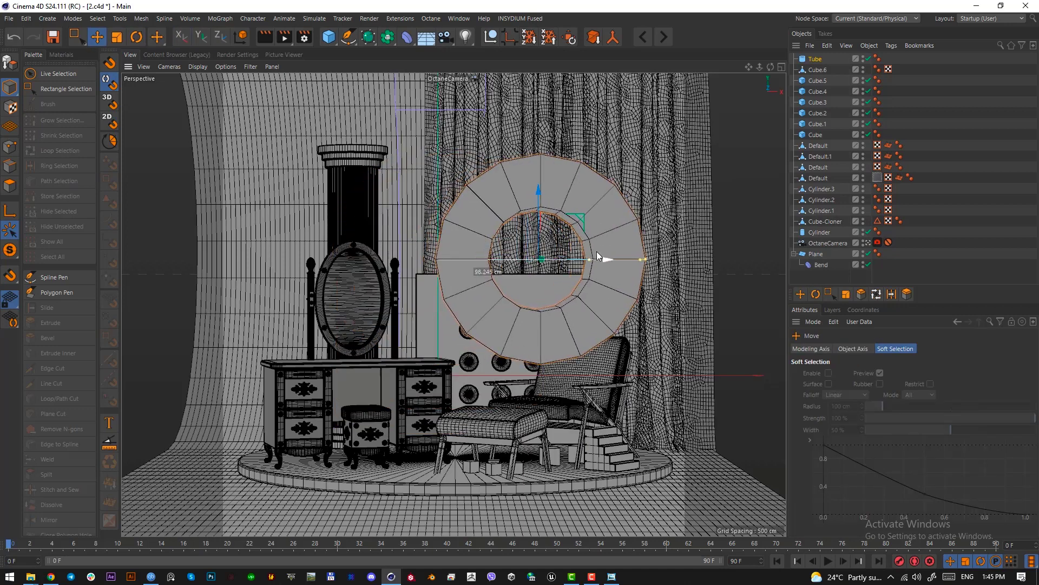
left_click_drag(546, 217, 549, 170)
- Reduce the tube's depth to a thin band using its height handle in the top view
key("F2")
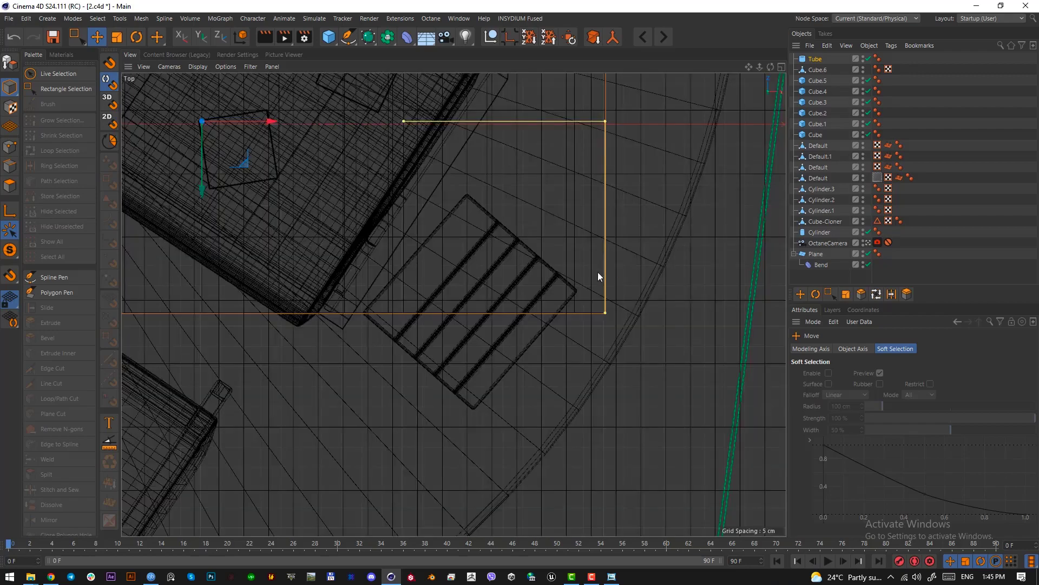
scroll(529, 246, "down", 7)
middle_click_drag(497, 232, 554, 320, "alt")
left_click_drag(612, 356, 612, 296)
key("F1")
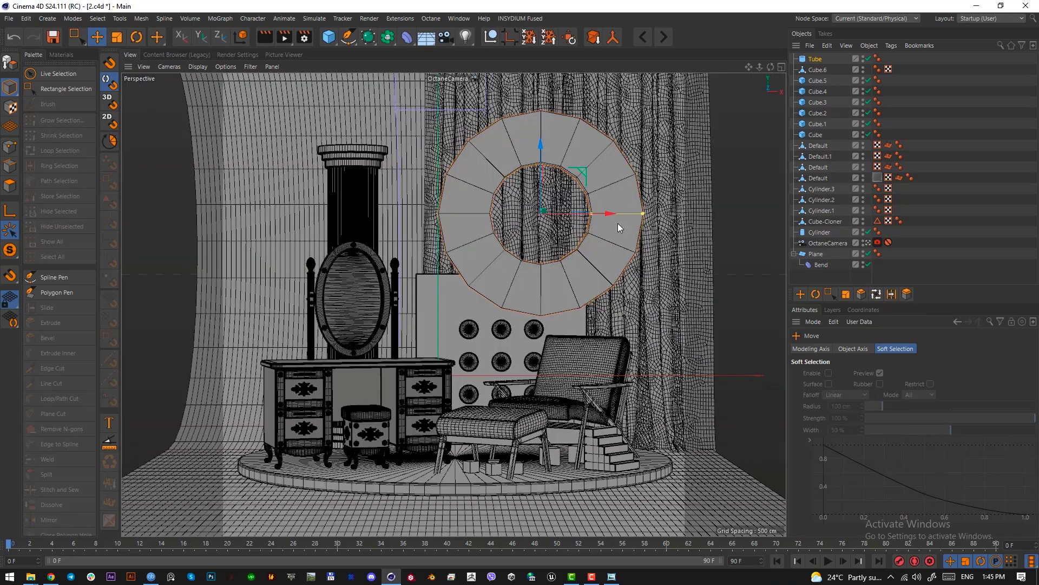
- Enlarge the tube's inner radius to form a narrow ring and move the ring back behind the armchair in the top view
left_click_drag(599, 214, 628, 214)
key("ctrl+z")
key("F2")
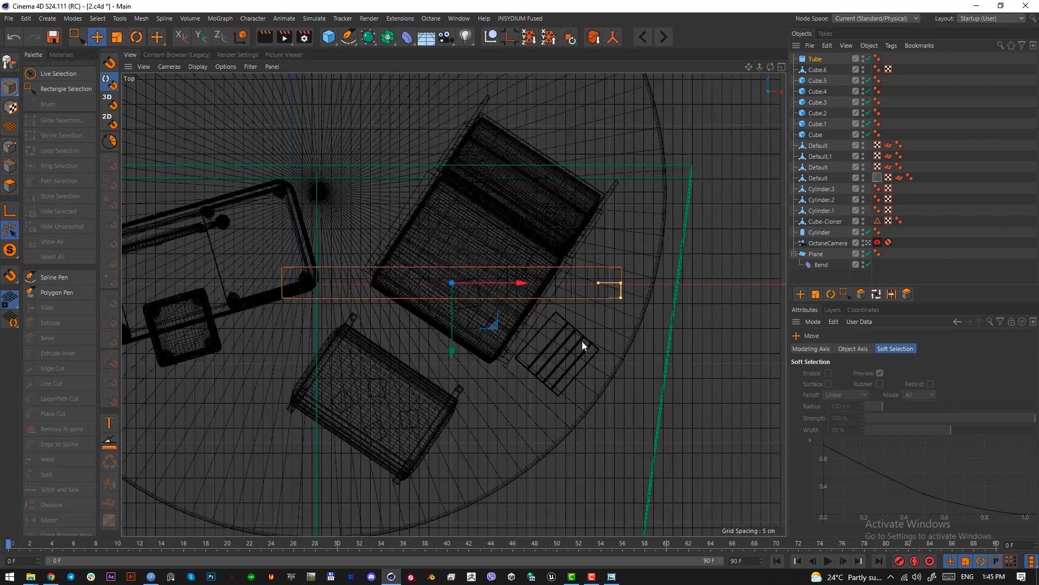
left_click_drag(573, 380, 561, 260)
key("F1")
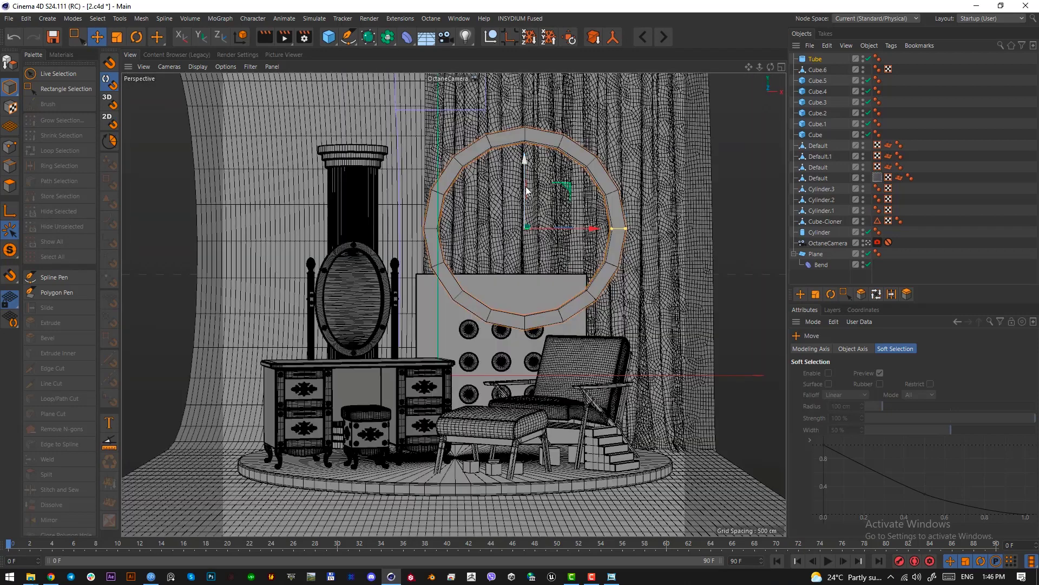
- Scale the ring up slightly and fine-tune its vertical position in front of the curtain
key("t")
left_click_drag(660, 424, 670, 424)
key("e")
left_click_drag(529, 188, 529, 192)
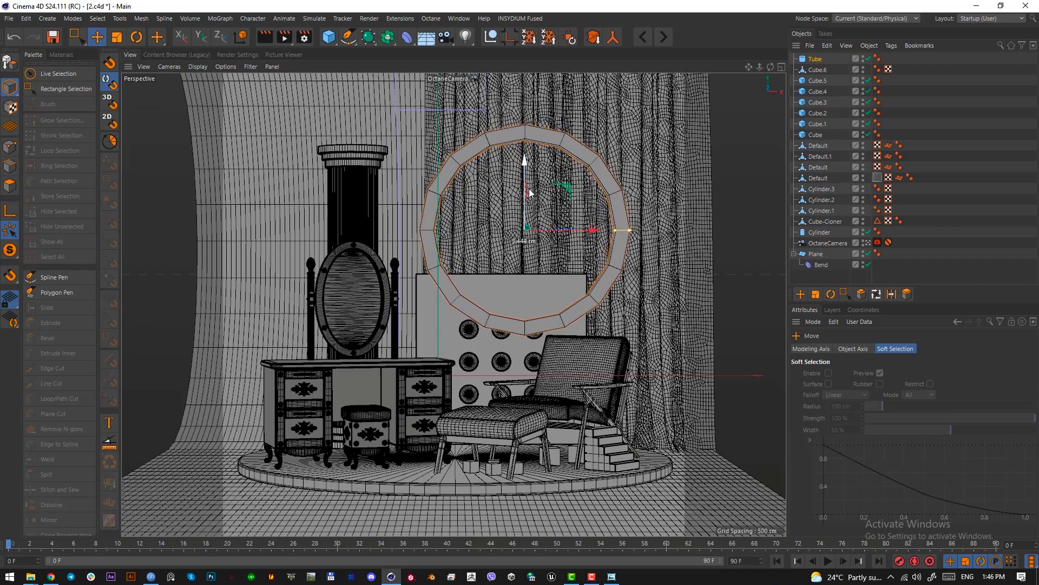
- Set the ring's rotation segments to 100 and scale it up to an outer radius of about 115 cm
left_click(815, 59)
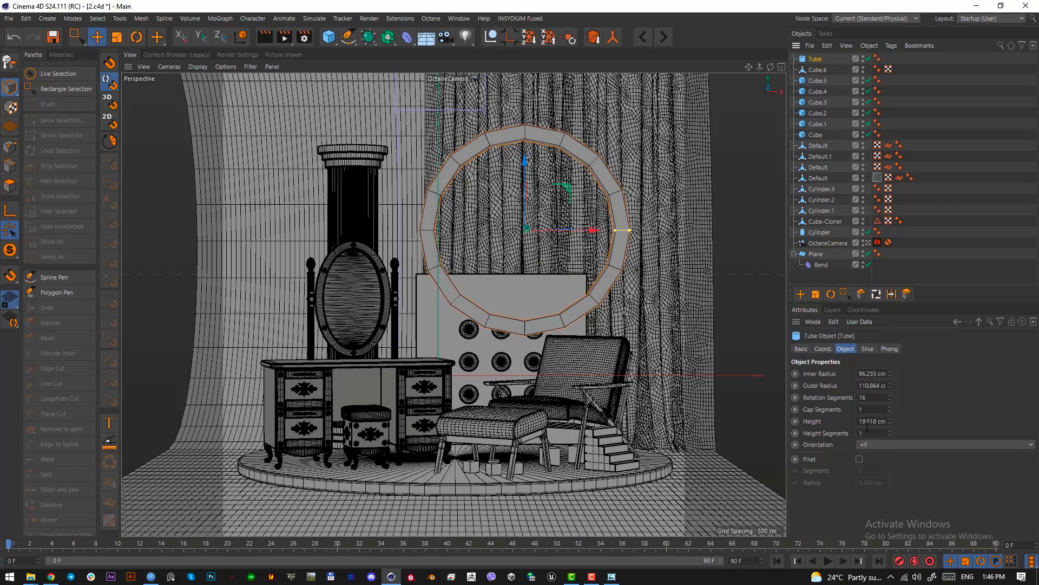
left_click(873, 394)
type("100")
key("Return")
key("t")
left_click_drag(640, 369, 649, 369)
- Enable the fillet on the ring with 3 segments and a 2 cm radius
left_click(820, 57)
left_click(868, 348)
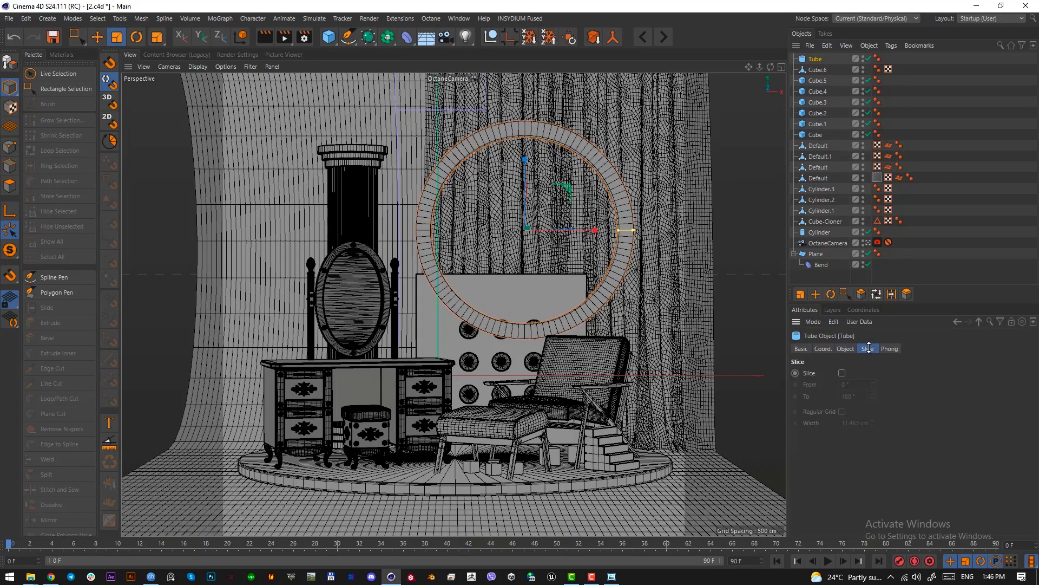
left_click(845, 349)
left_click(858, 459)
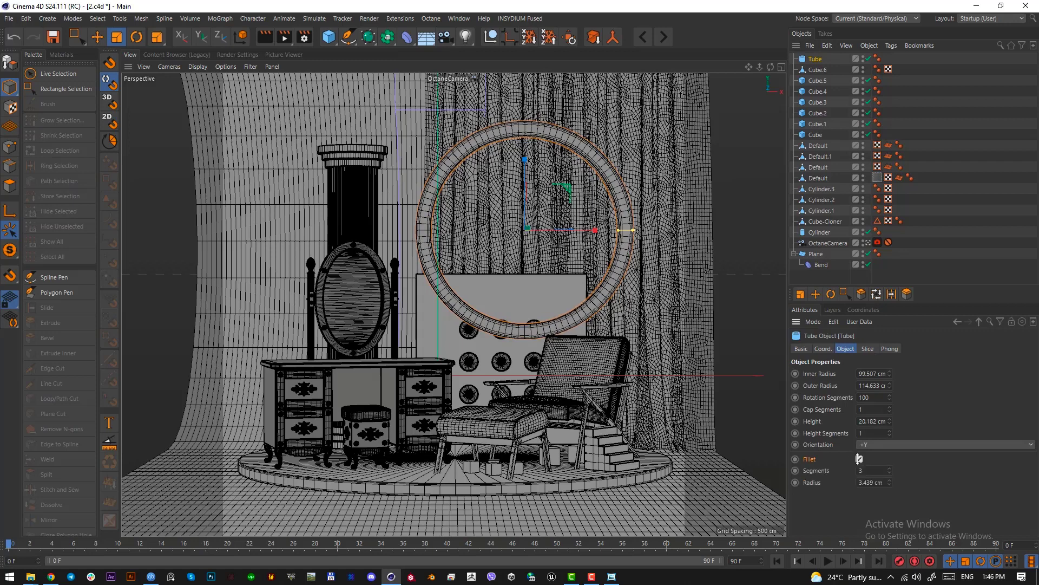
double_click(876, 482)
type("2")
key("Return")
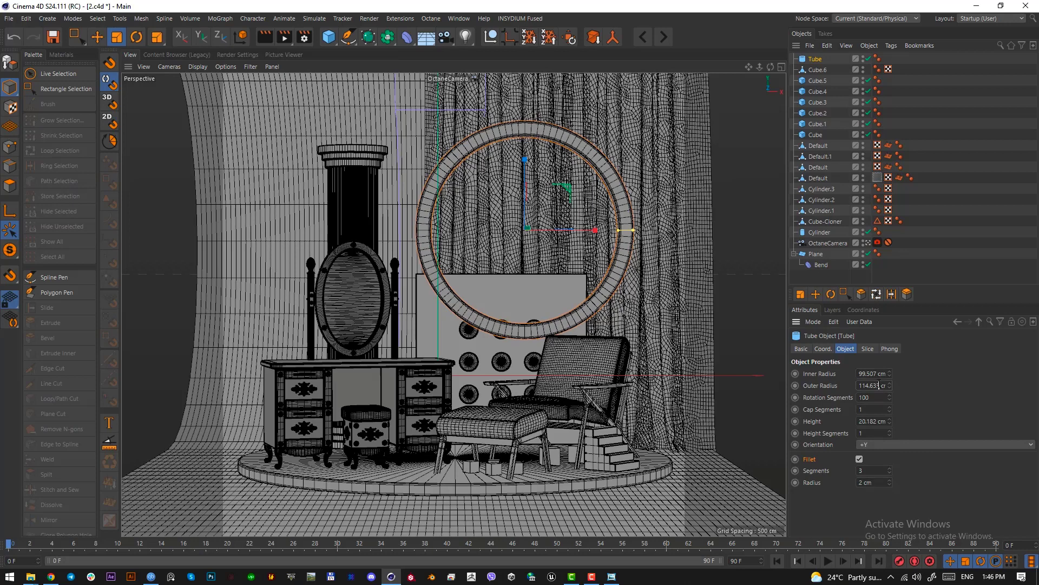
- Reduce the ring's outer radius to 108.633 cm, then scale the whole ring up to an outer radius of about 126 cm
scroll(878, 385, "down", 6)
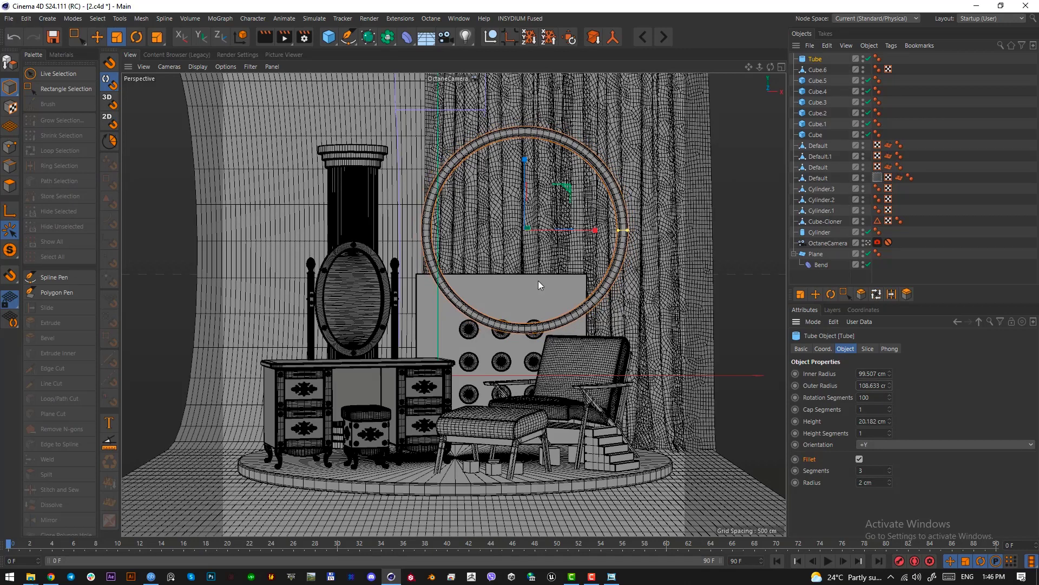
left_click_drag(536, 273, 737, 340)
key("ctrl+z")
key("ctrl+z")
- Set the ring's fillet radius to 1 cm
left_click(815, 60)
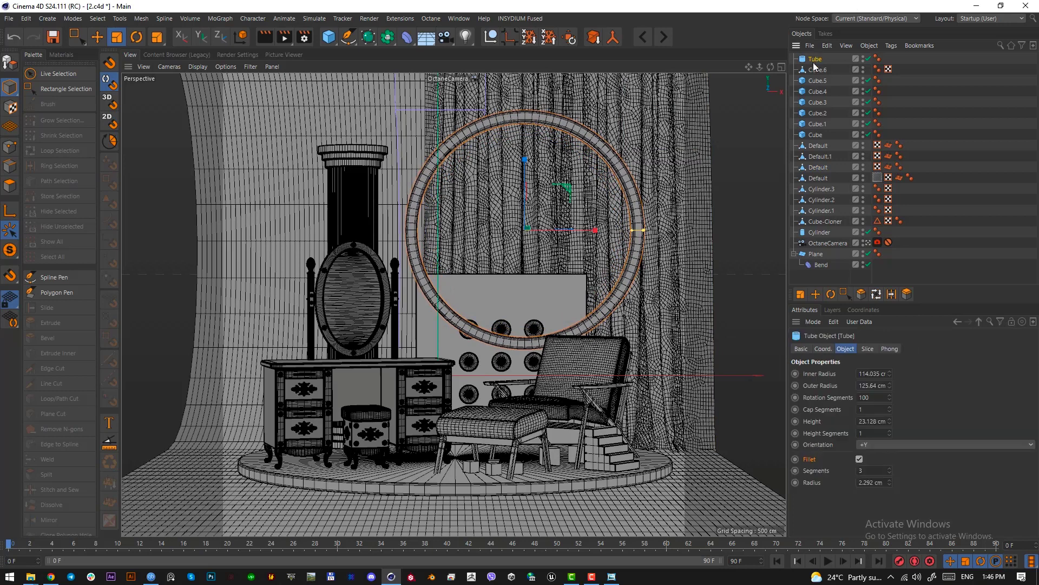
double_click(881, 483)
type("1")
key("Return")
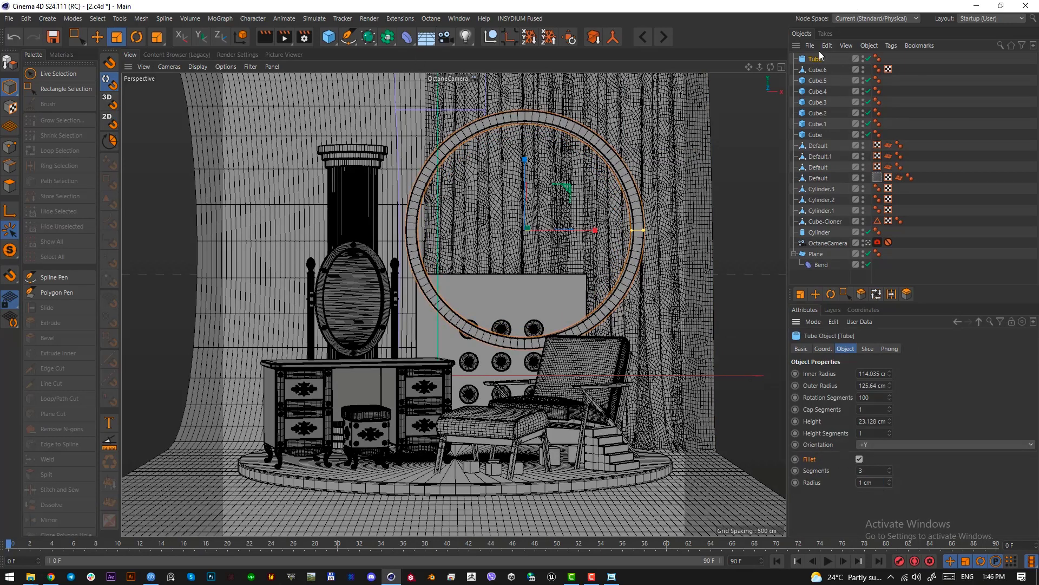
- Add a Cylinder at the ring's centre and rotate it -90° so it stands upright
left_click(329, 36)
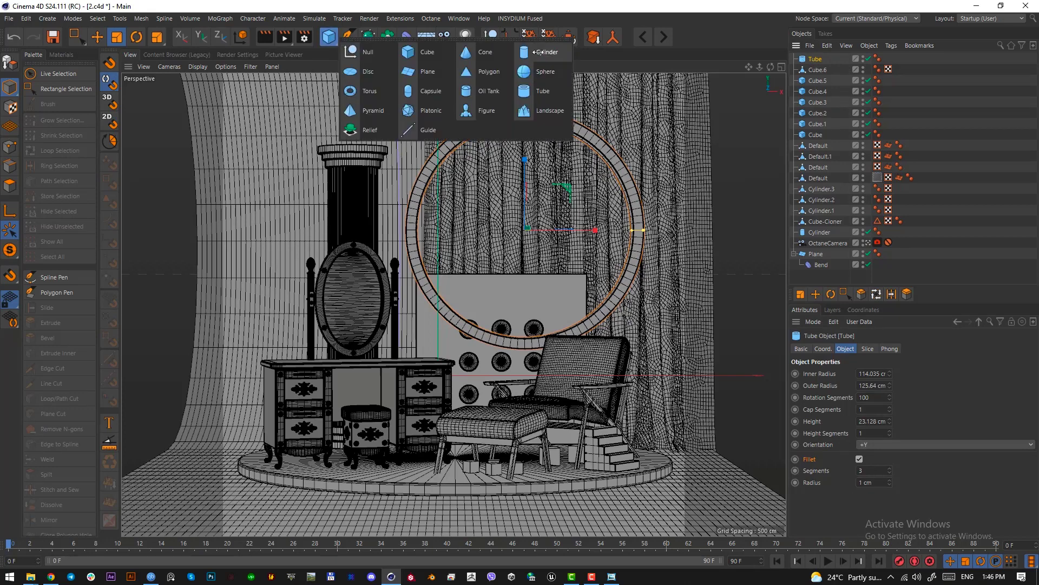
left_click(524, 52)
key("r")
left_click_drag(530, 254, 519, 132)
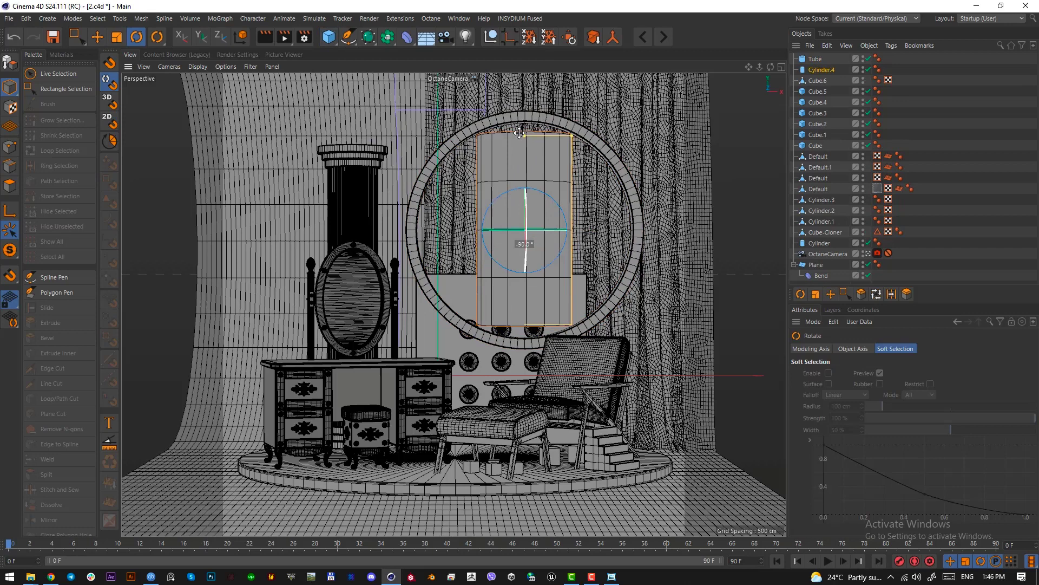
- Set the cylinder's height segments to 1 and reshape it into a thin rod about 3.4 cm in radius and 234 cm high spanning the ring
left_click(817, 70)
double_click(871, 398)
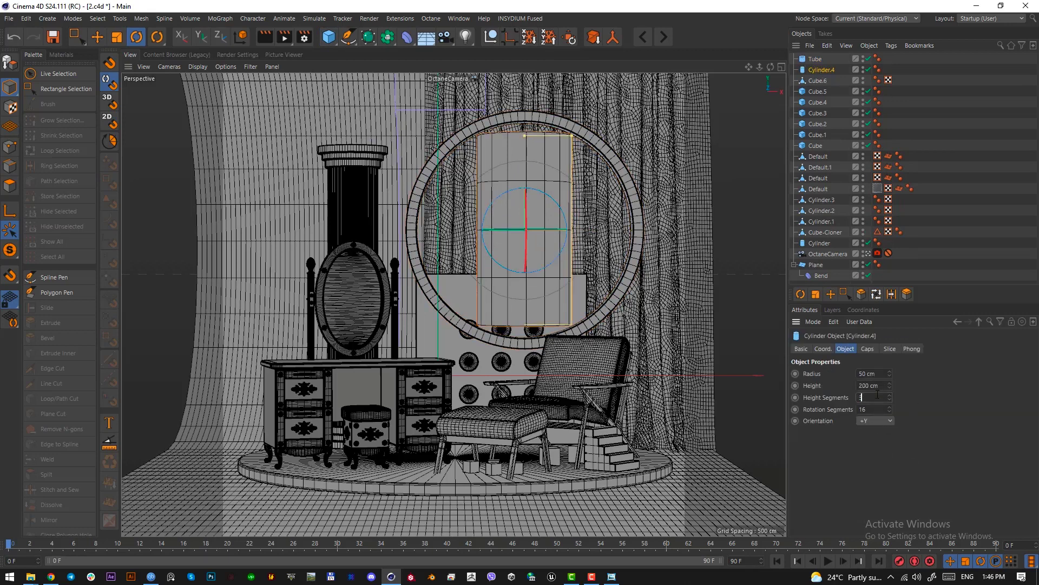
type("1")
key("Return")
left_click_drag(572, 136, 526, 119)
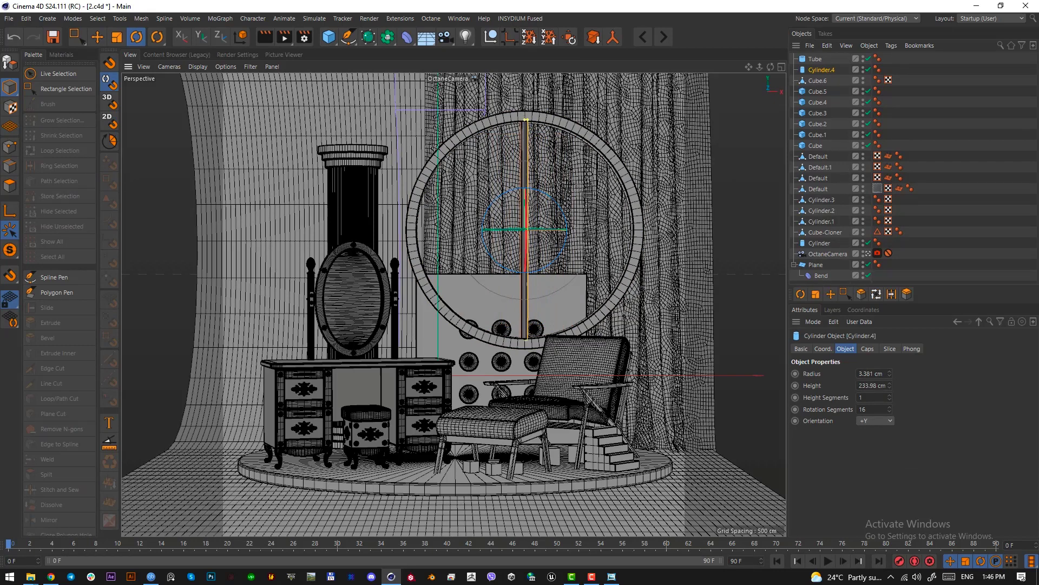
- Reduce the vertical rod's radius to about 2.85 cm in the top view and return to the camera view
key("F2")
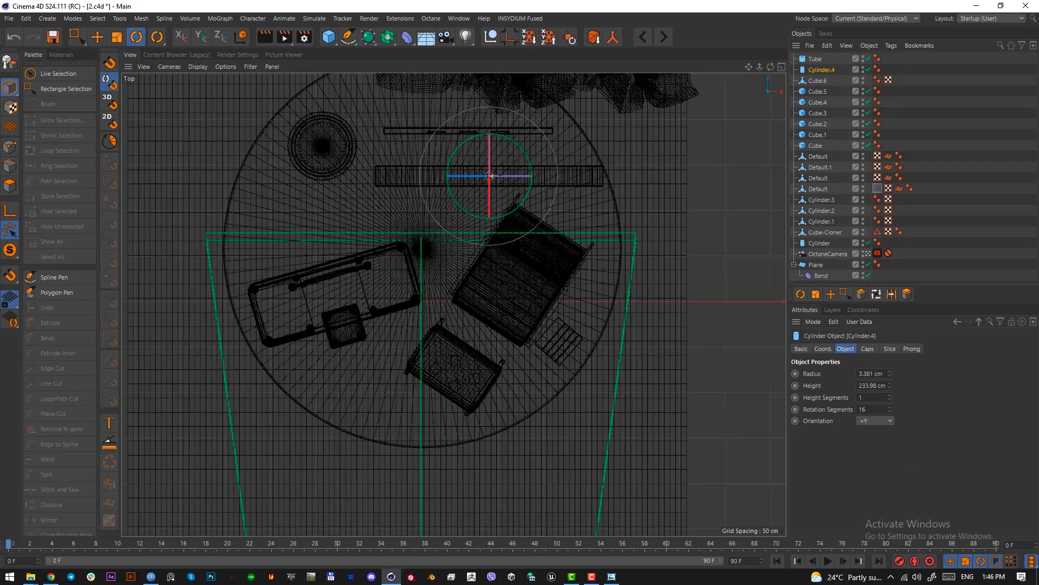
scroll(531, 158, "up", 10)
key("e")
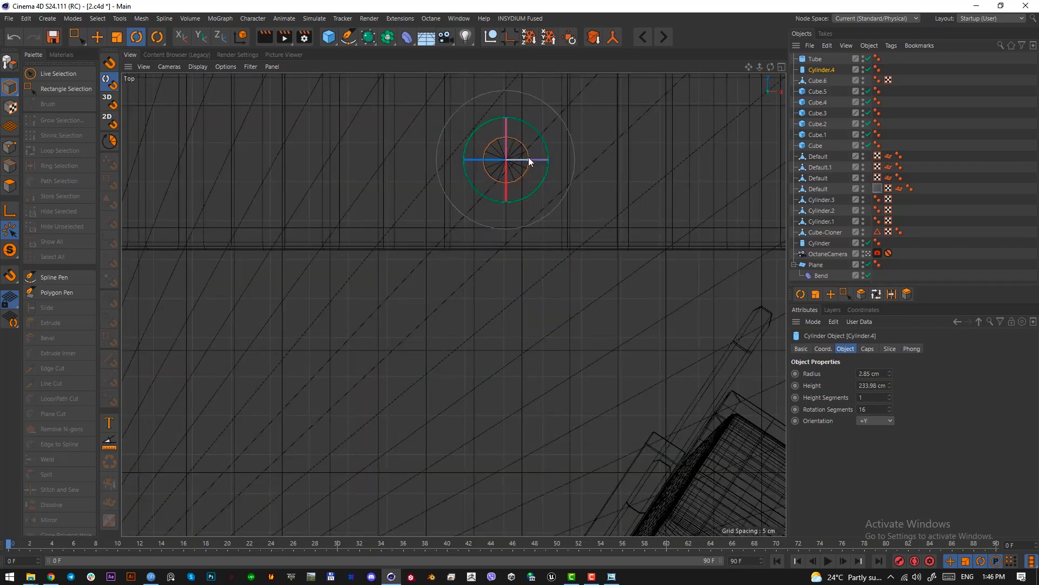
key("F1")
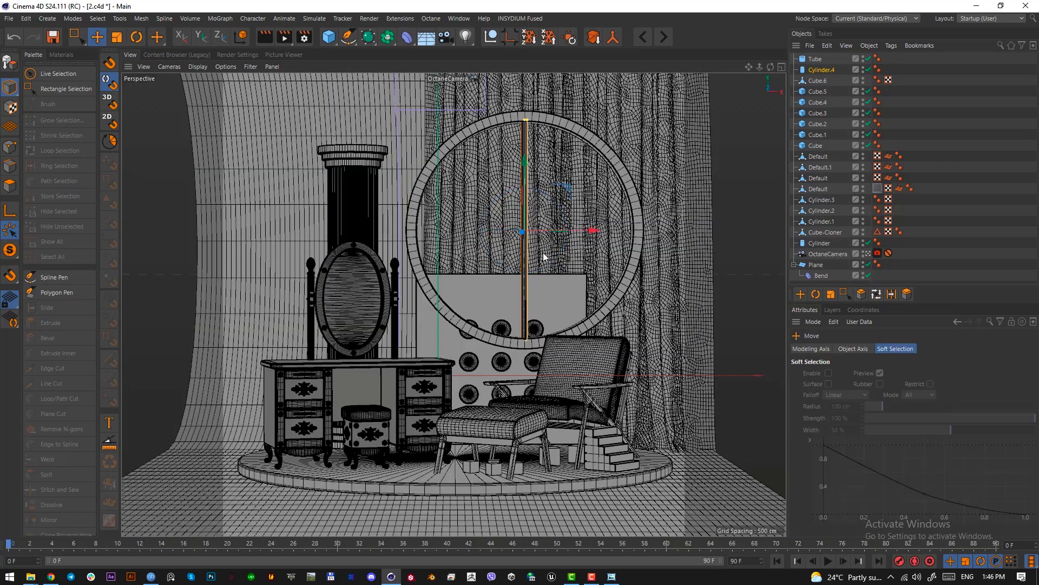
key("r")
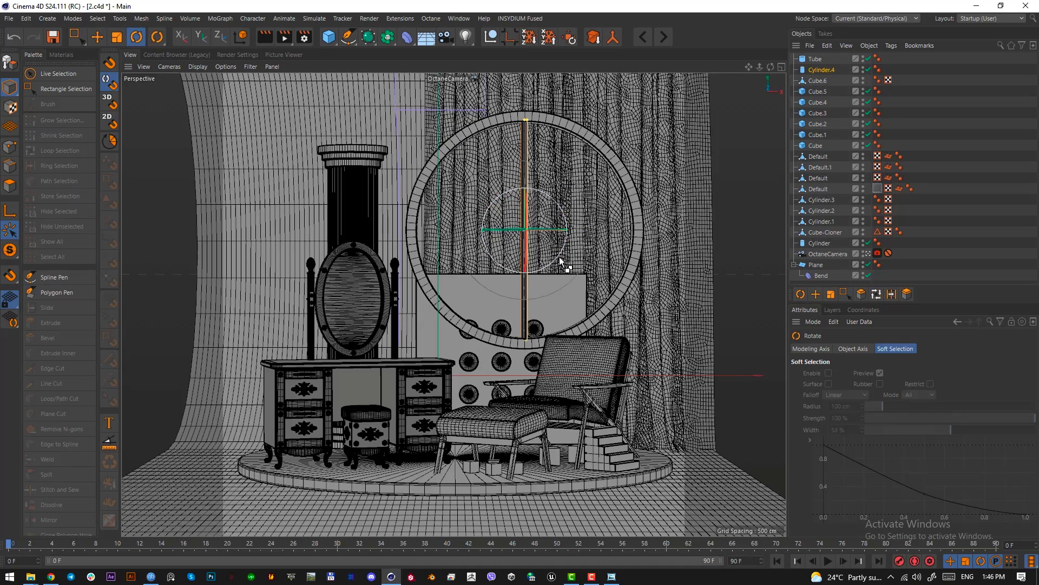
- Duplicate the vertical rod, rotate the copy horizontal, and shorten it to about 119 cm between the ring's centre and right edge
left_click_drag(560, 257, 450, 324)
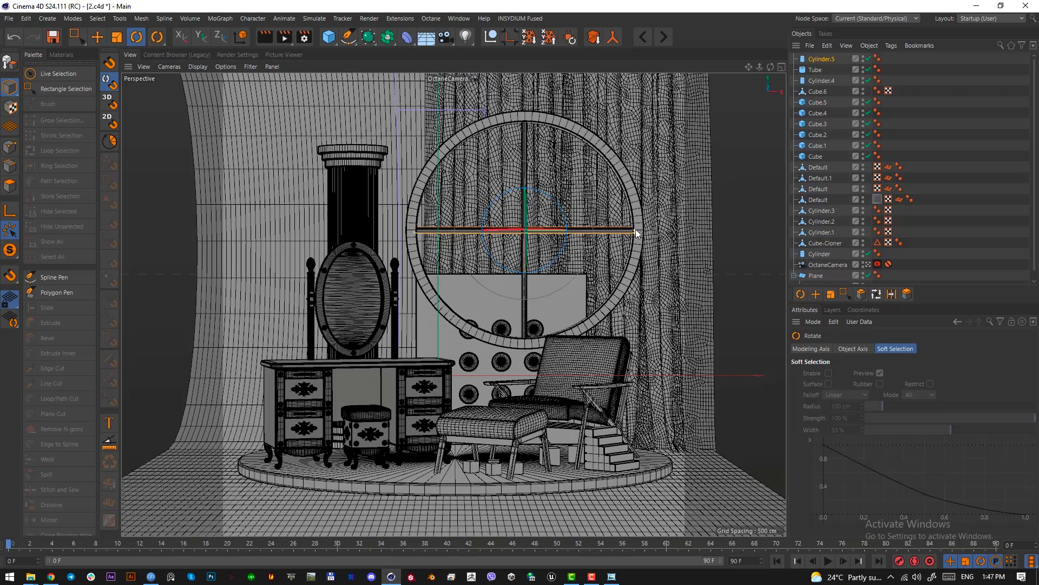
mouse_move(635, 228)
left_mouse_down()
mouse_move(577, 231)
mouse_move(654, 233)
left_mouse_up()
key("e")
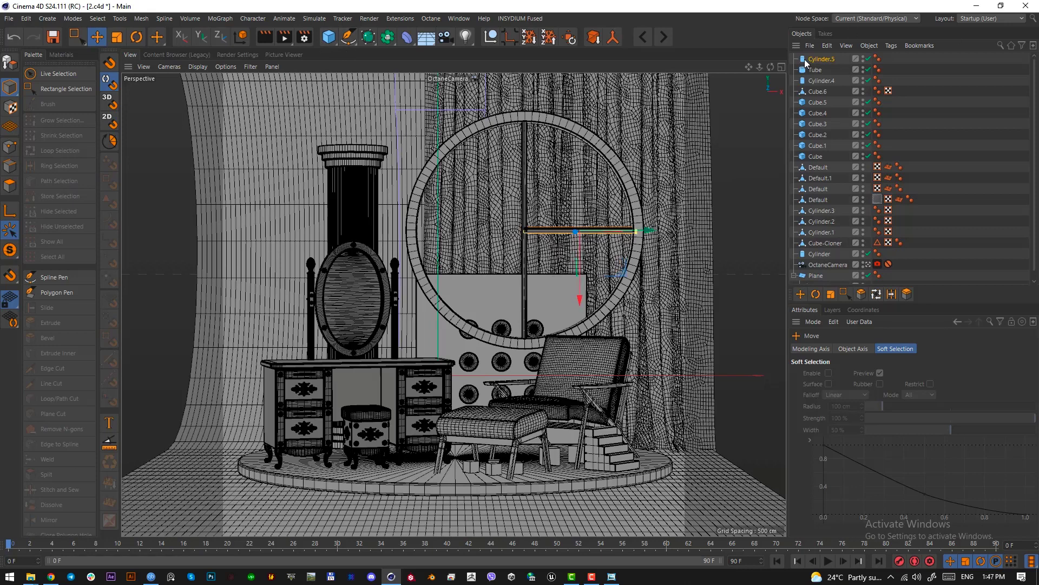
- Place the horizontal rod in a MoGraph Cloner and set its mode to Linear
left_click(804, 59)
left_click(221, 19)
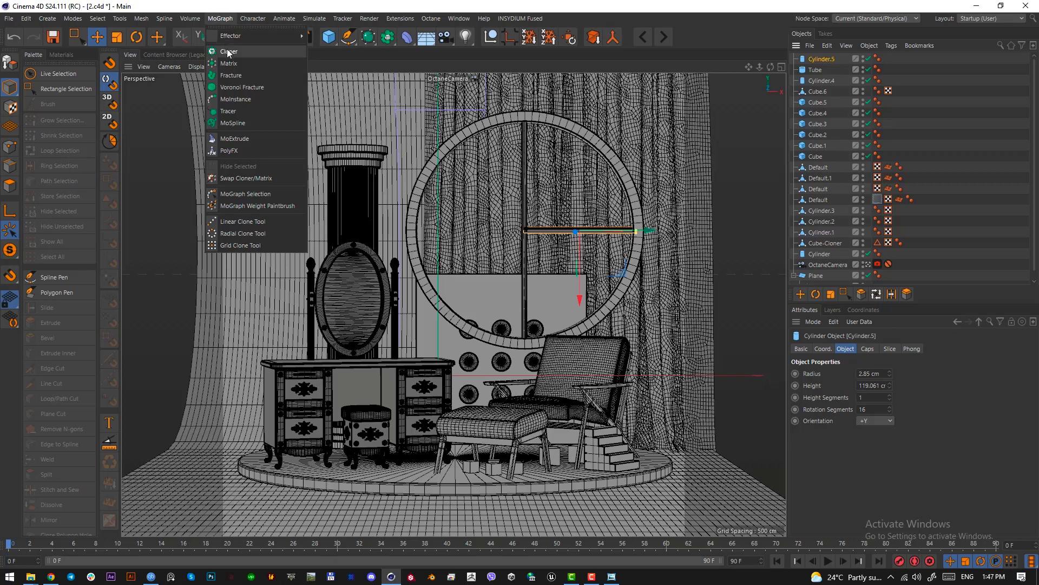
left_click(256, 50, "alt")
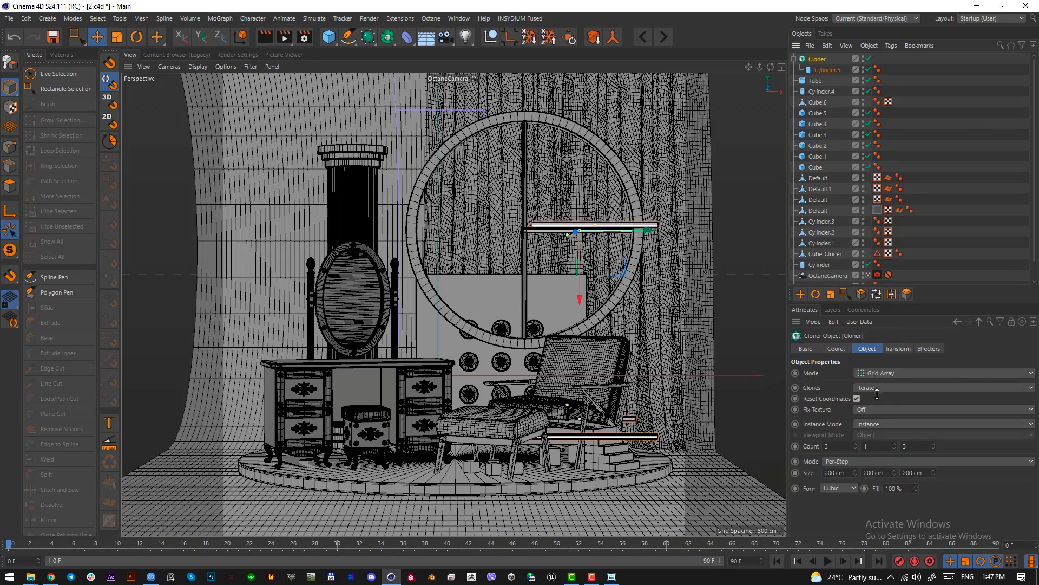
left_click(885, 372)
left_click(882, 396)
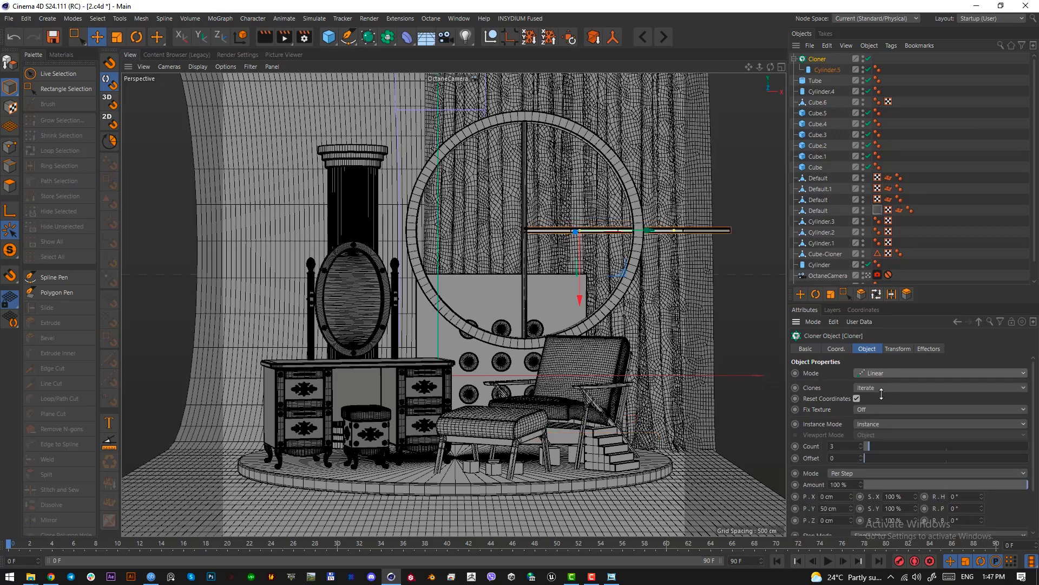
- Set the Cloner's count to 18 and its Y position offset per step to 0 cm
left_click(841, 510)
type("10")
key("Return")
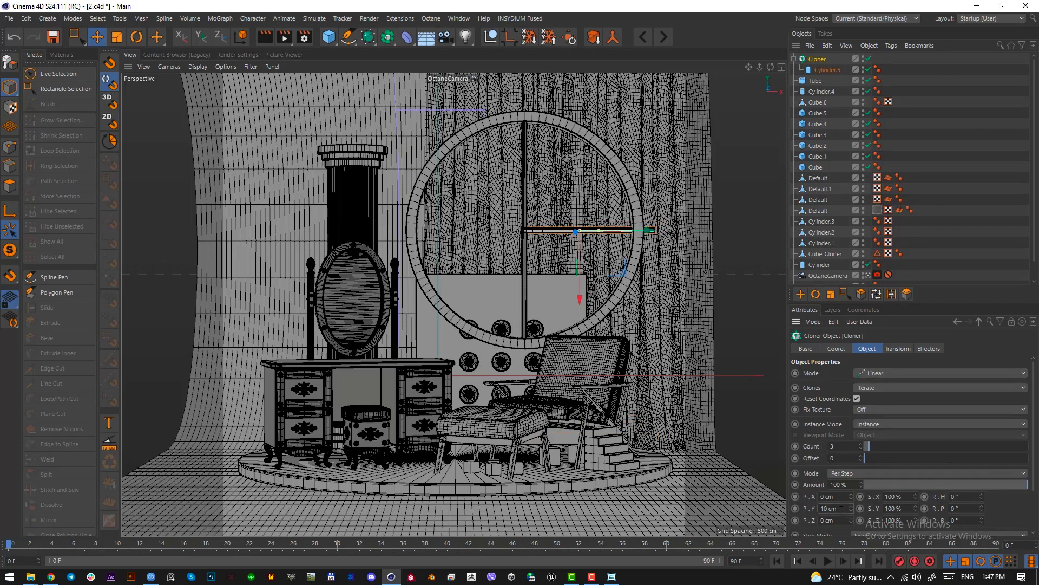
left_click(841, 509)
type("0")
key("Return")
left_click(843, 521)
left_click_drag(868, 440, 894, 444)
left_click(840, 509)
key("ctrl+a")
type("0")
key("Return")
- Set the Cloner's X position offset per step to 24 cm, spreading the horizontal bars down the ring
left_click(843, 498)
key("ctrl+a")
type("10")
key("Return")
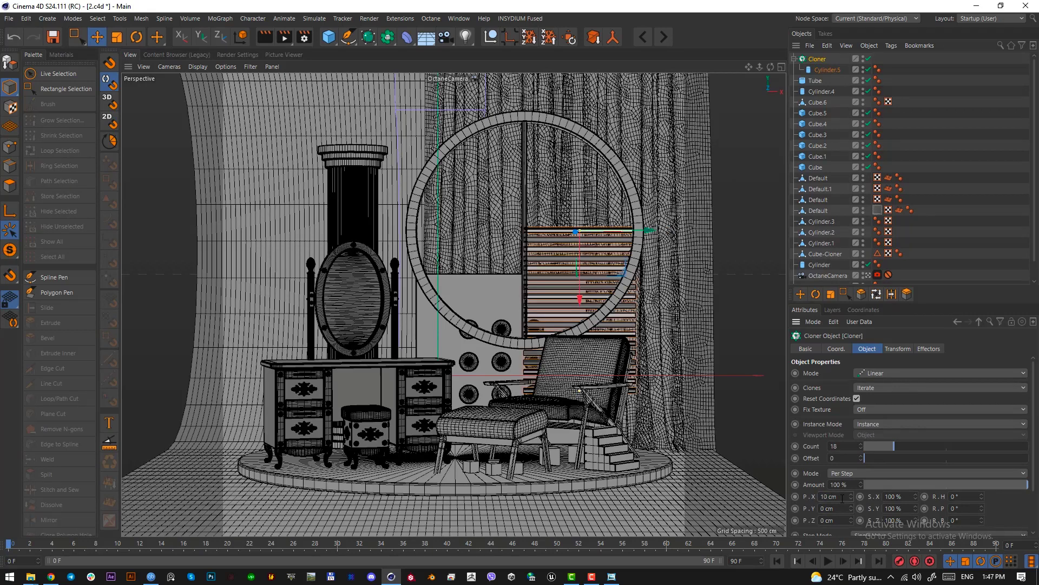
scroll(843, 496, "up", 4)
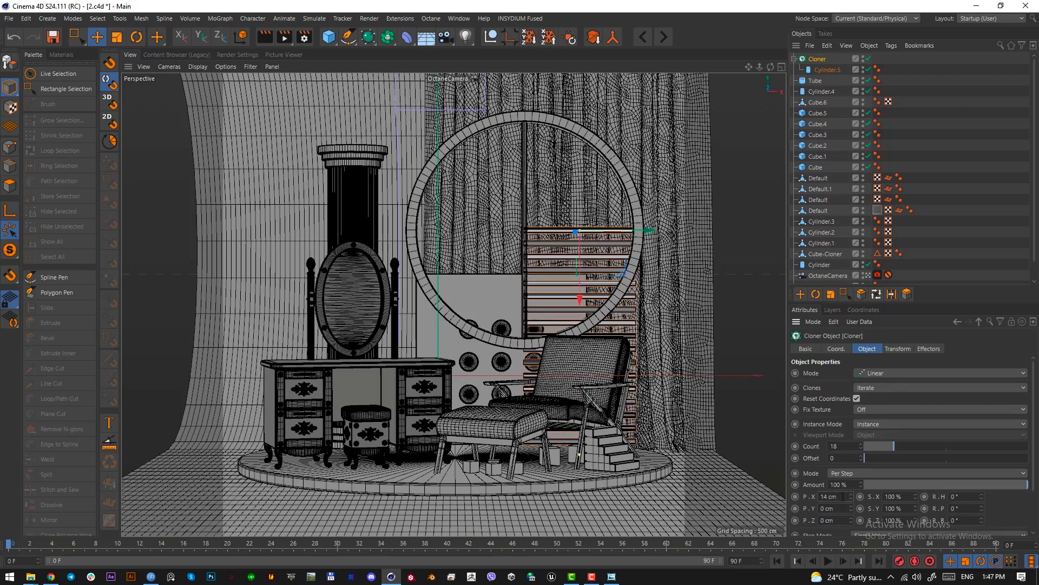
scroll(843, 497, "up", 9)
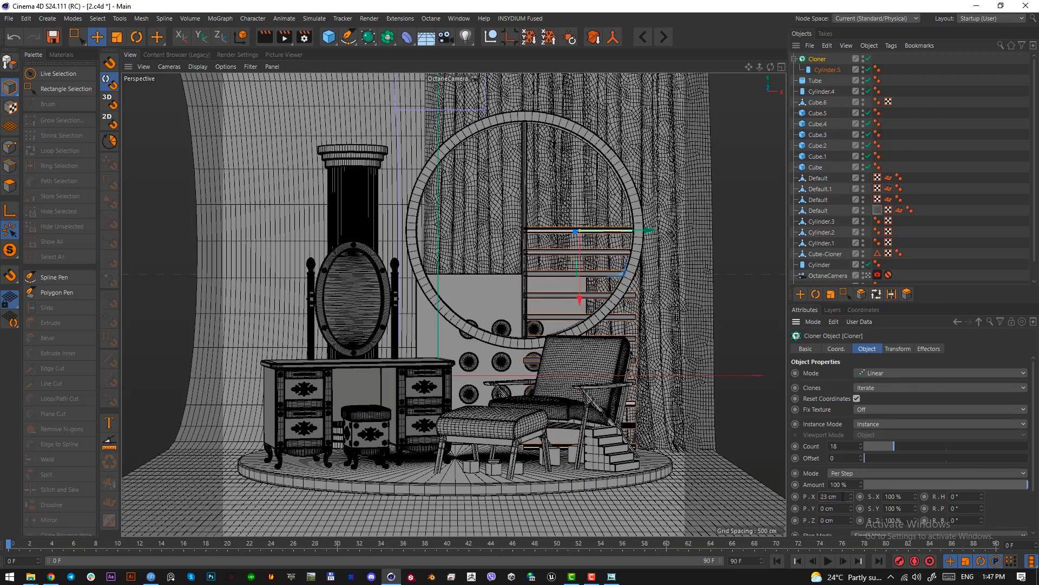
scroll(843, 496, "up", 1)
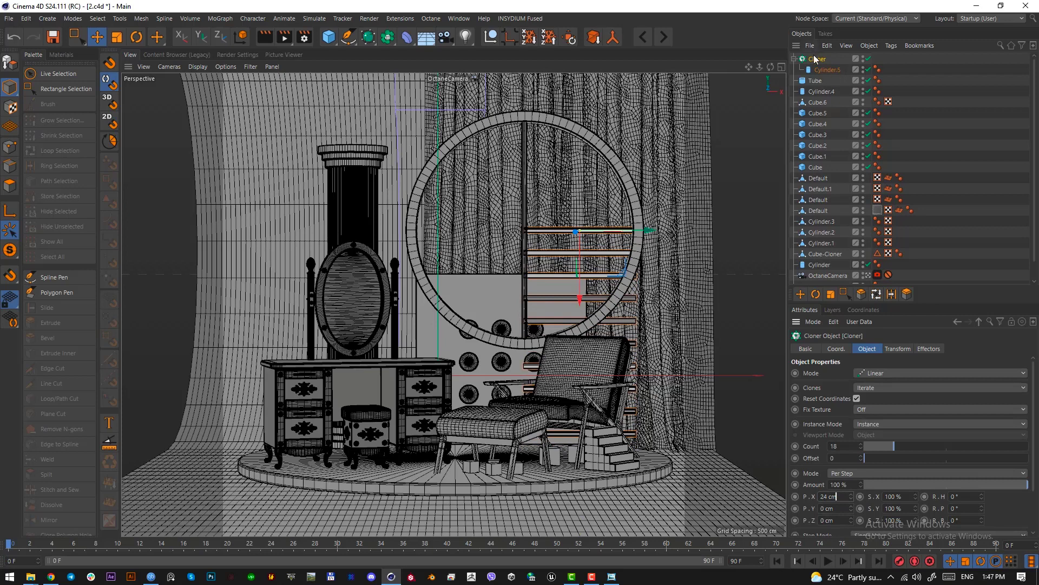
- Raise the Cloner to the upper part of the ring and reduce its count to 8 so the bars fit inside
left_click_drag(570, 281, 570, 203)
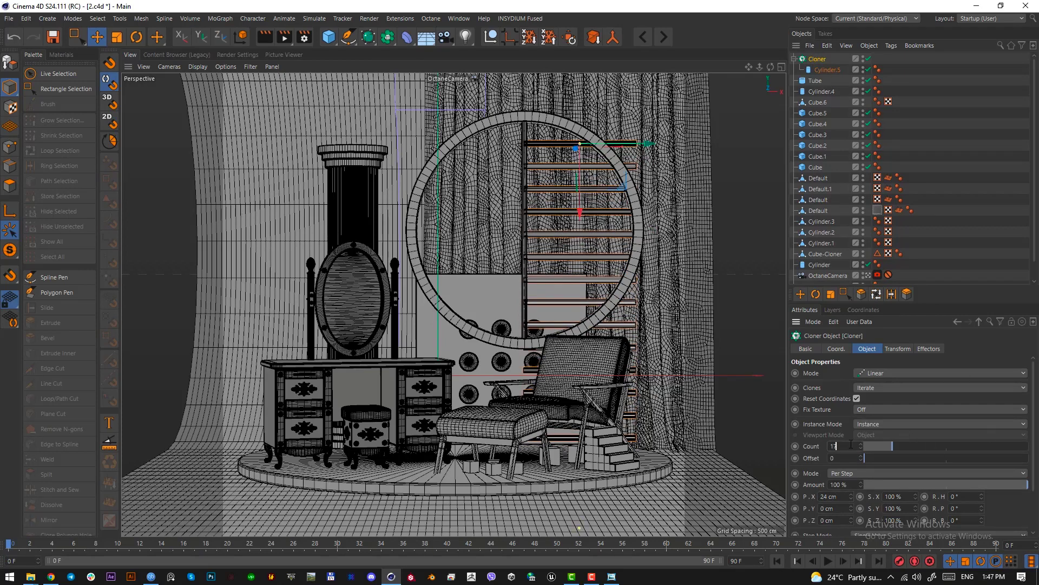
scroll(851, 445, "down", 9)
scroll(850, 444, "up", 1)
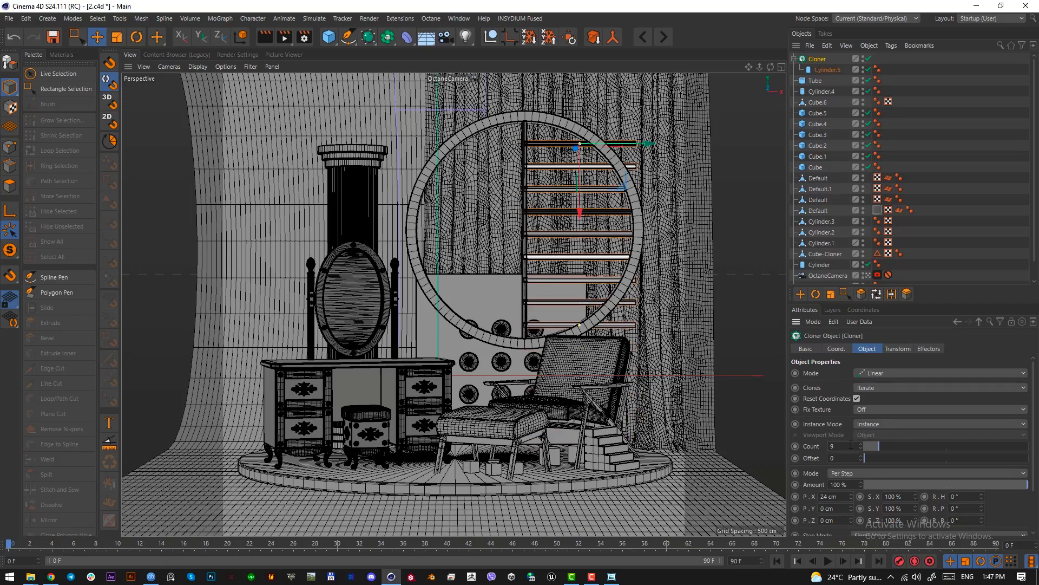
scroll(851, 444, "down", 1)
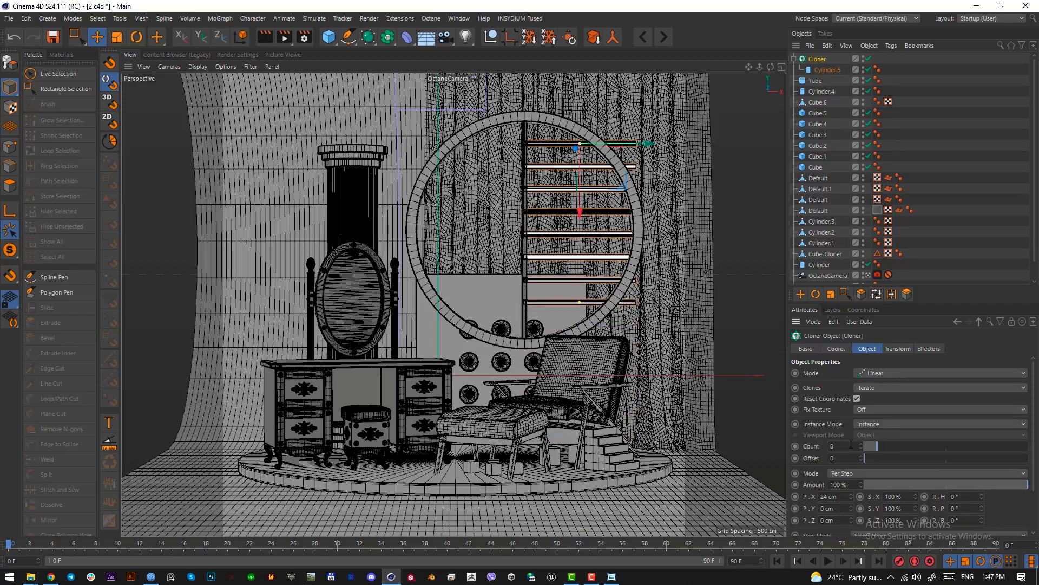
left_click_drag(580, 196, 581, 203)
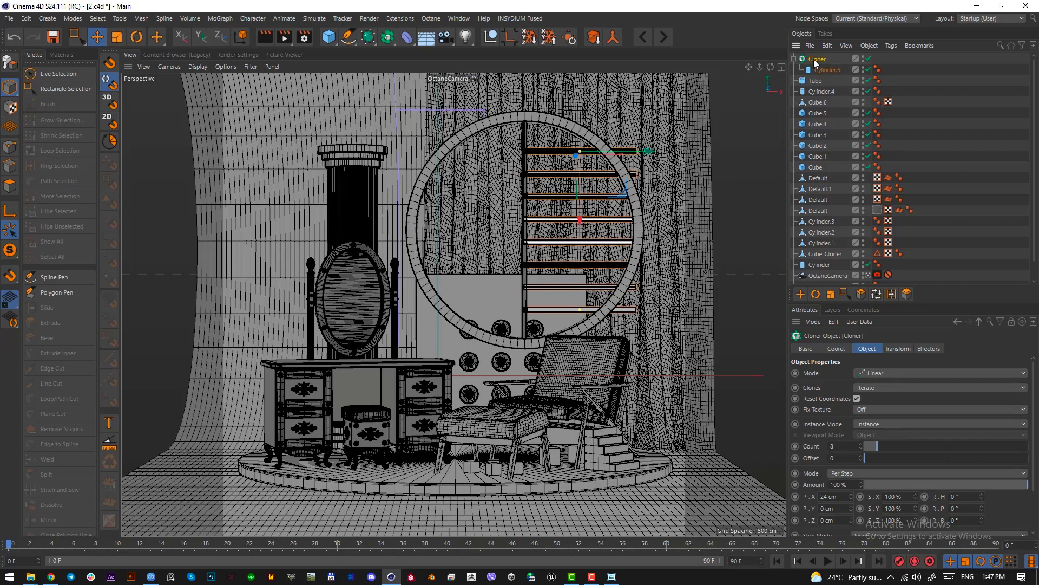
- Convert the Cloner and all the rods inside it into editable polygon objects
key("c")
left_click(794, 59)
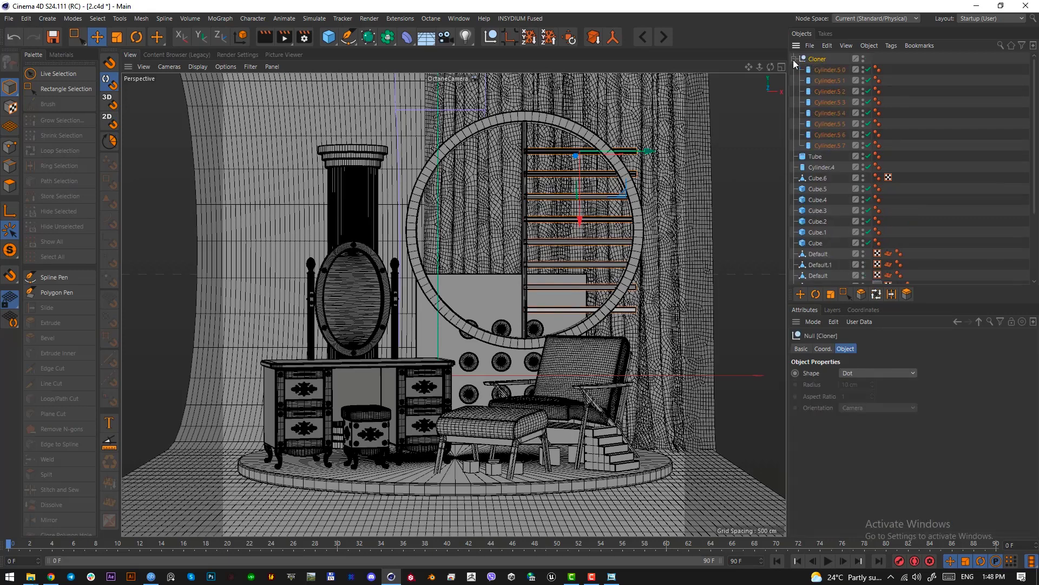
left_click(822, 146)
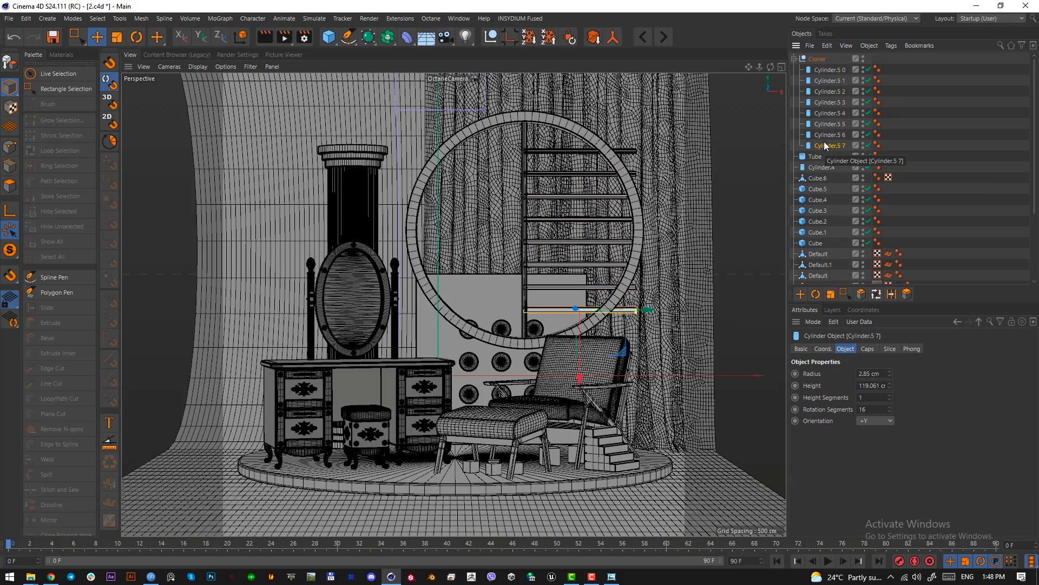
left_click(820, 60)
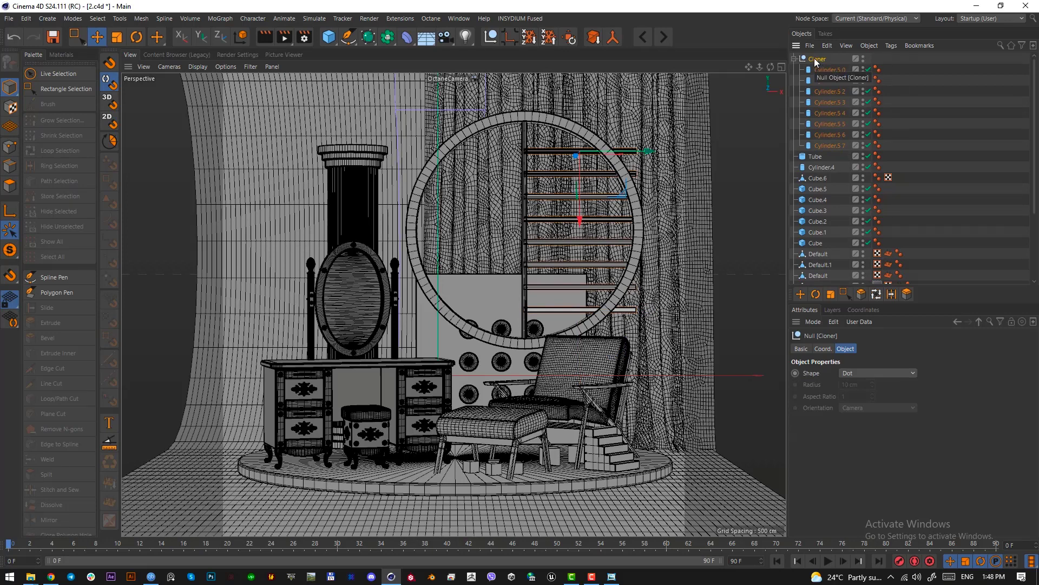
middle_click(814, 57)
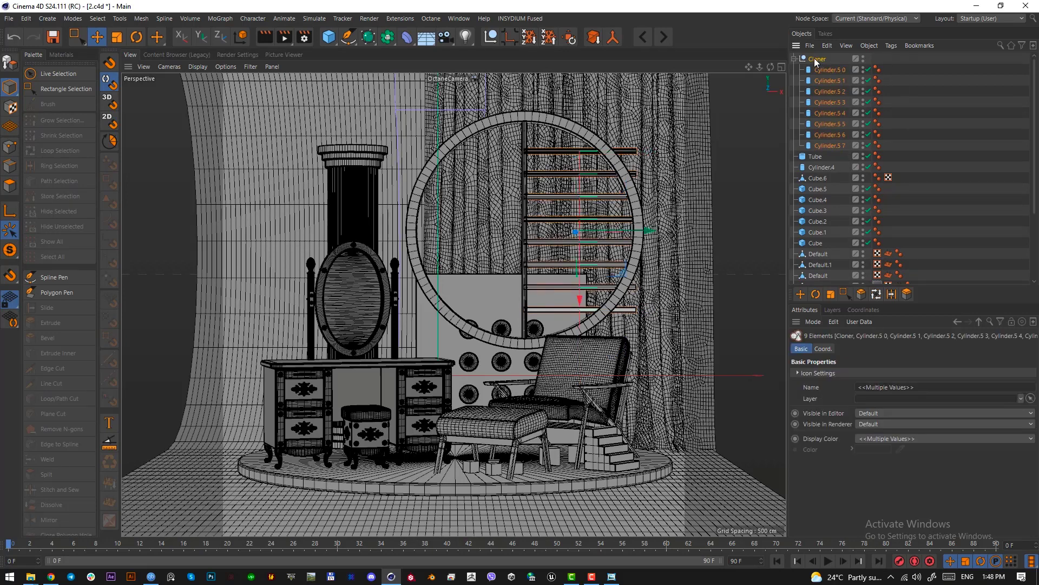
key("c")
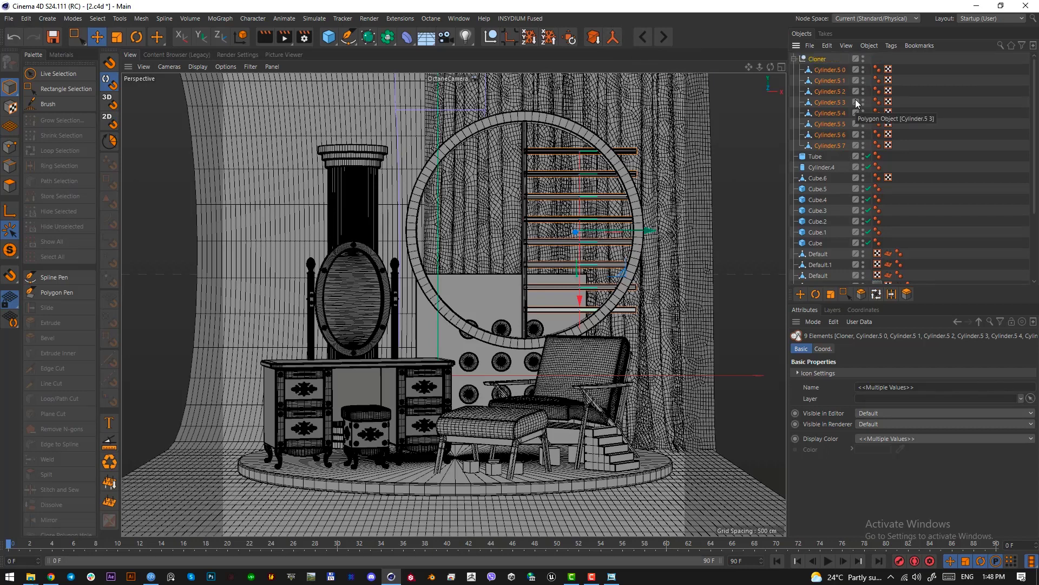
- Merge the Cloner group's rods into one polygon object with Connect Objects + Delete
key("shift+c")
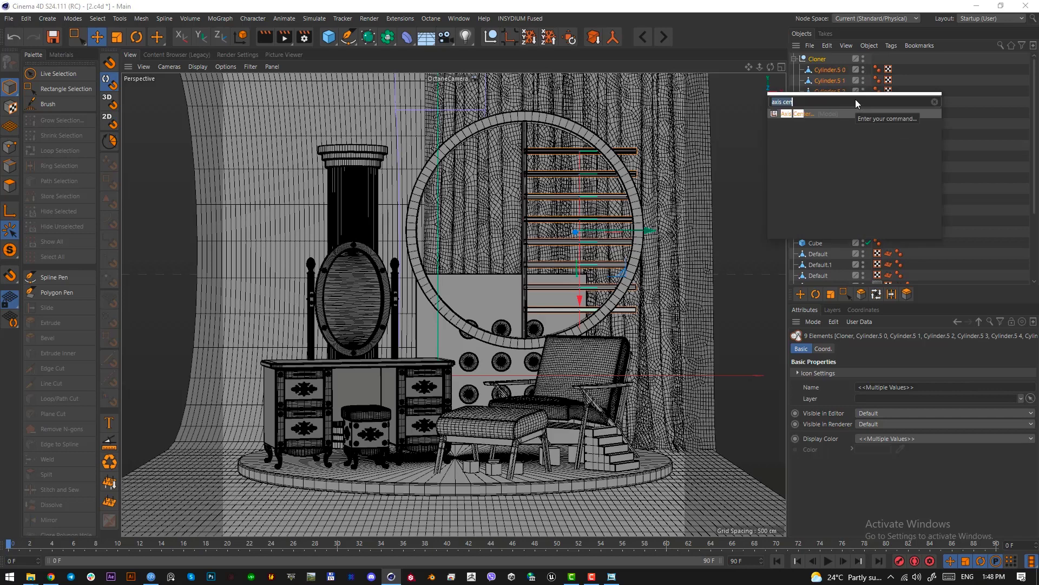
type("connect")
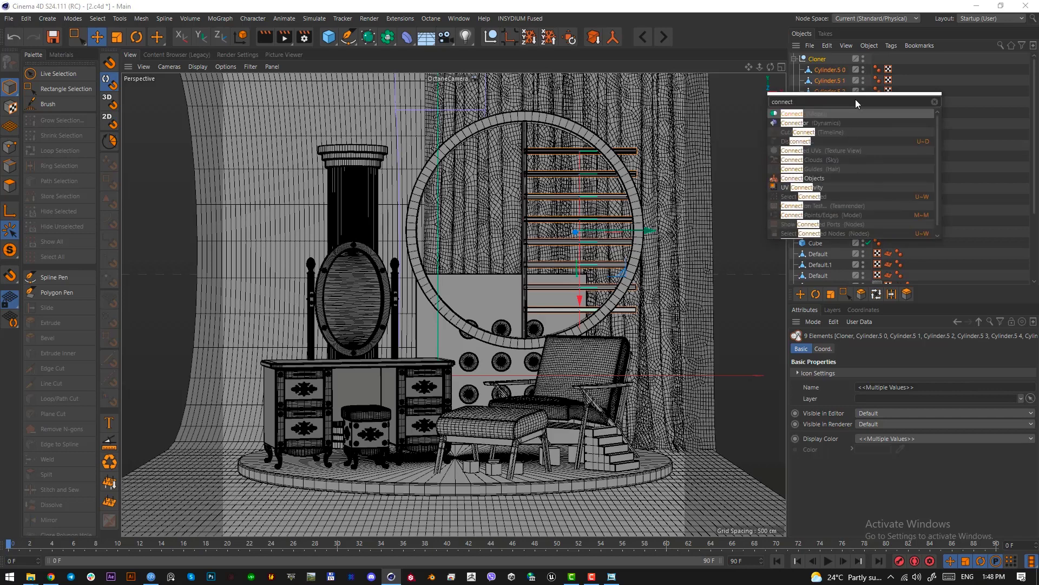
type(" object")
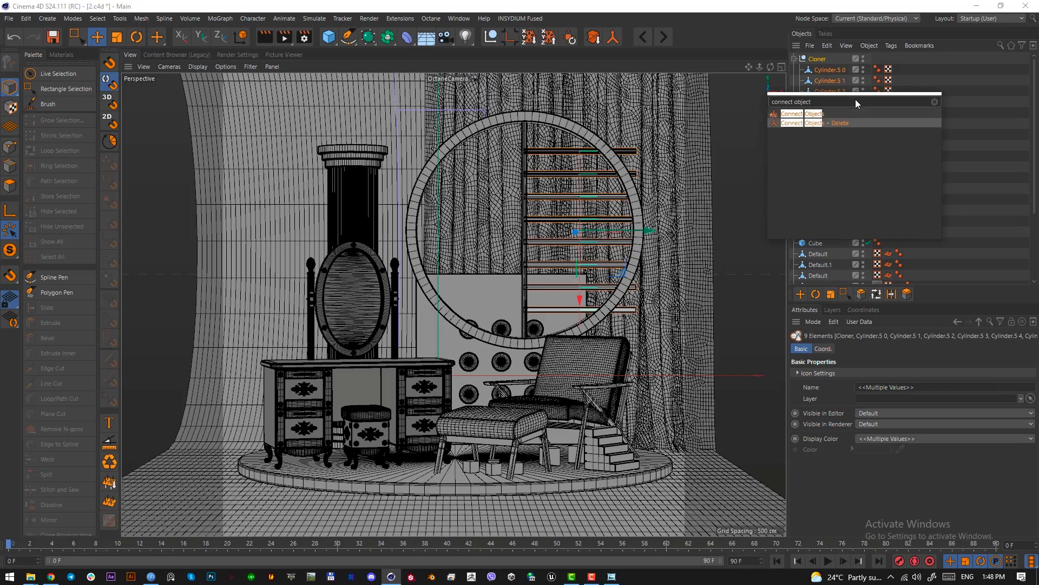
key("Return")
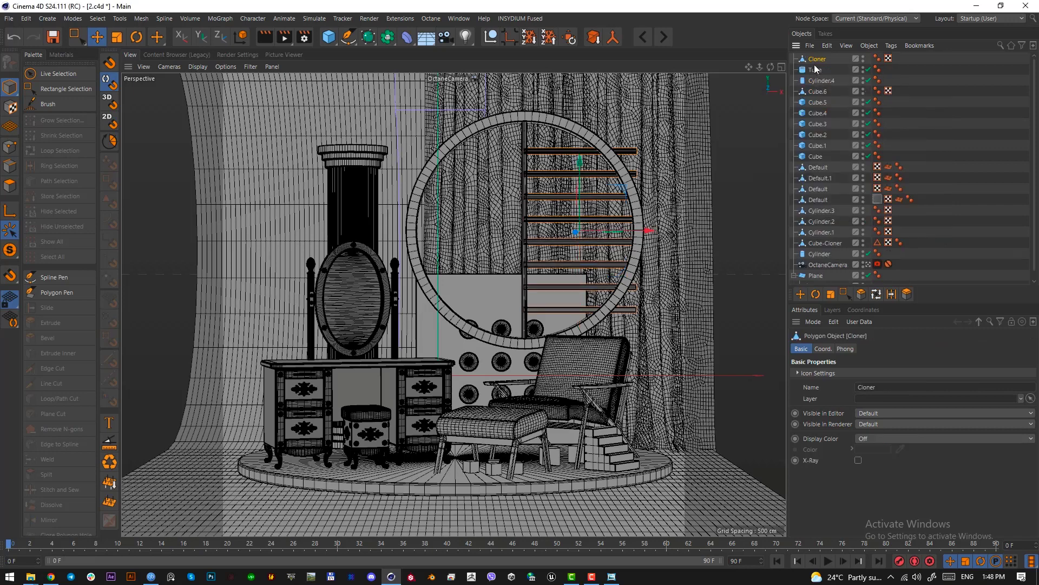
- Adjust the right end points of the horizontal bars one by one so each bar ends on the ring's curve
left_click(10, 148)
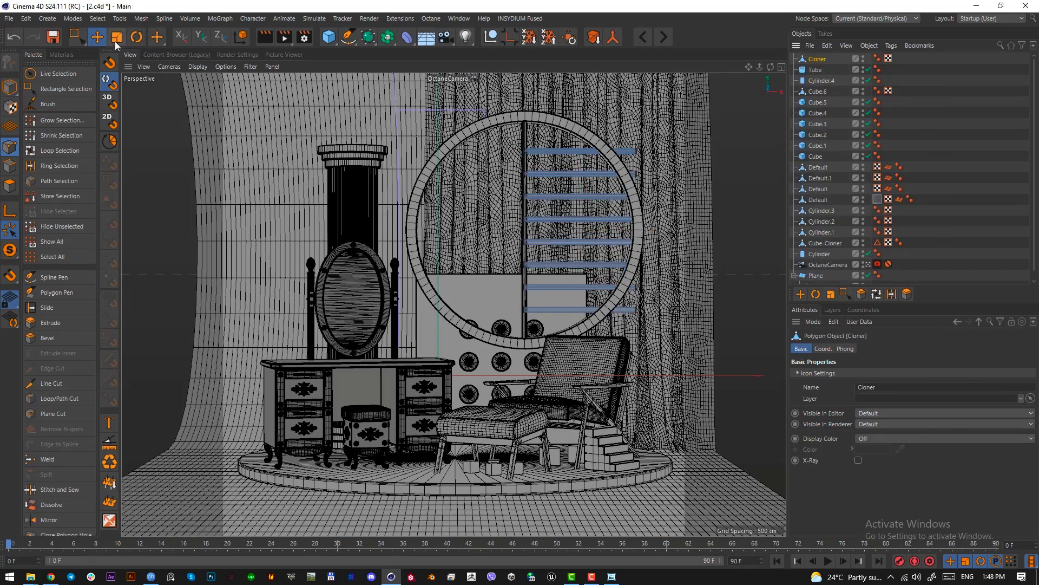
left_click(79, 38)
left_click(140, 70)
left_click_drag(619, 137, 675, 173)
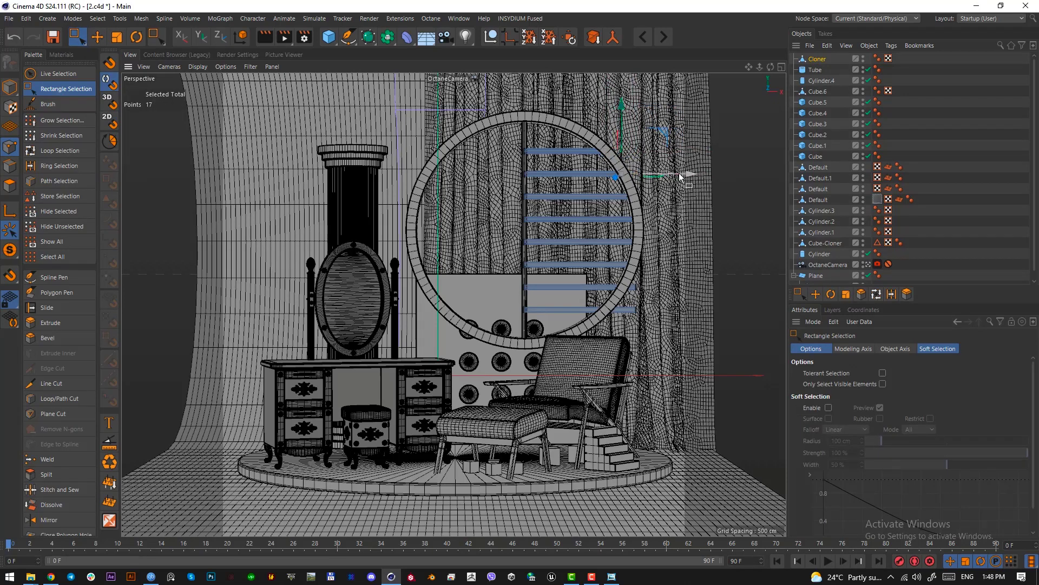
left_click_drag(654, 208, 613, 183)
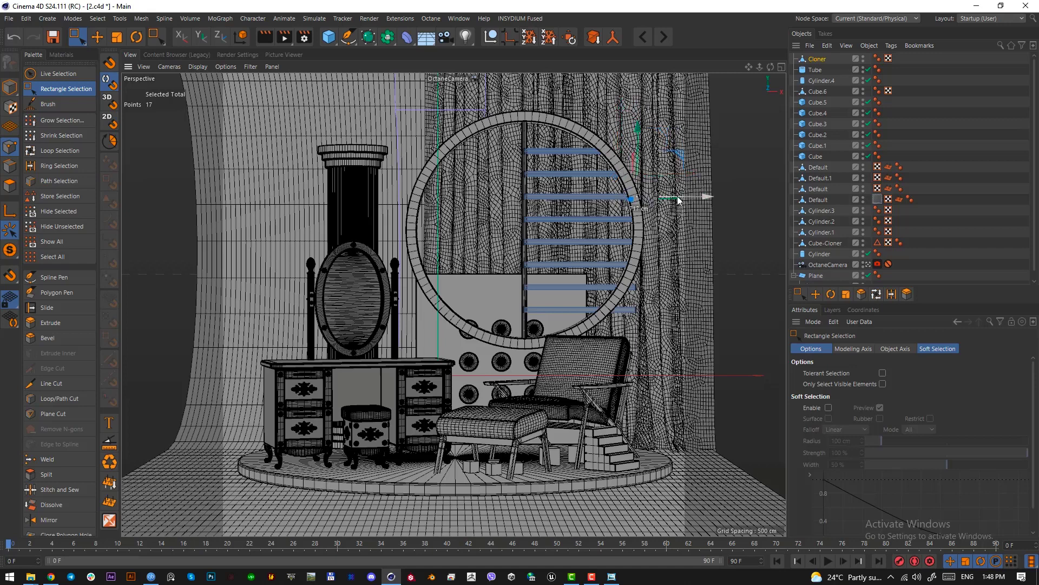
left_click_drag(647, 250, 622, 234)
left_click_drag(685, 241, 612, 254)
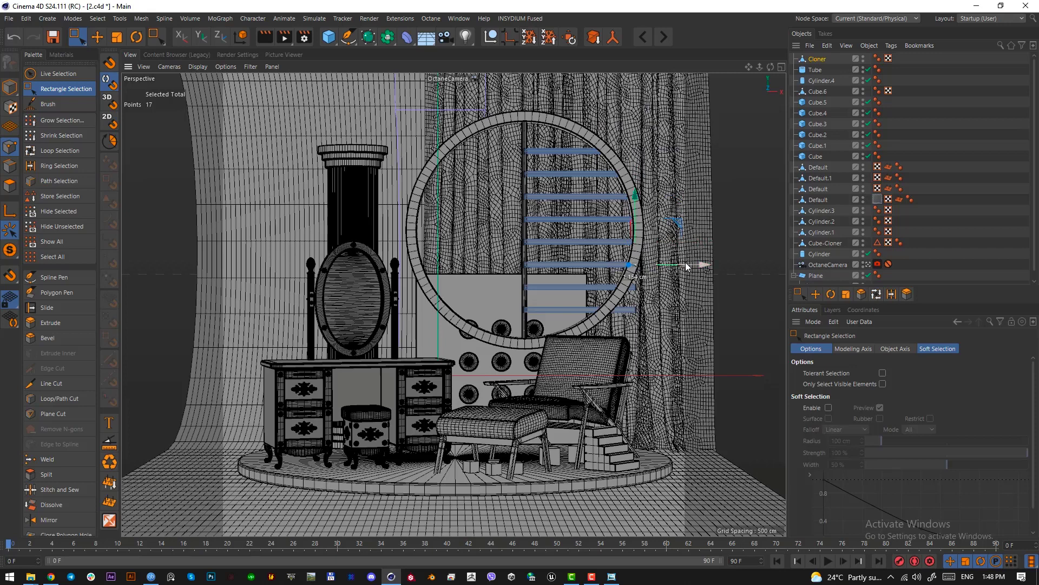
left_click_drag(646, 294, 616, 294)
left_click_drag(688, 315, 658, 313)
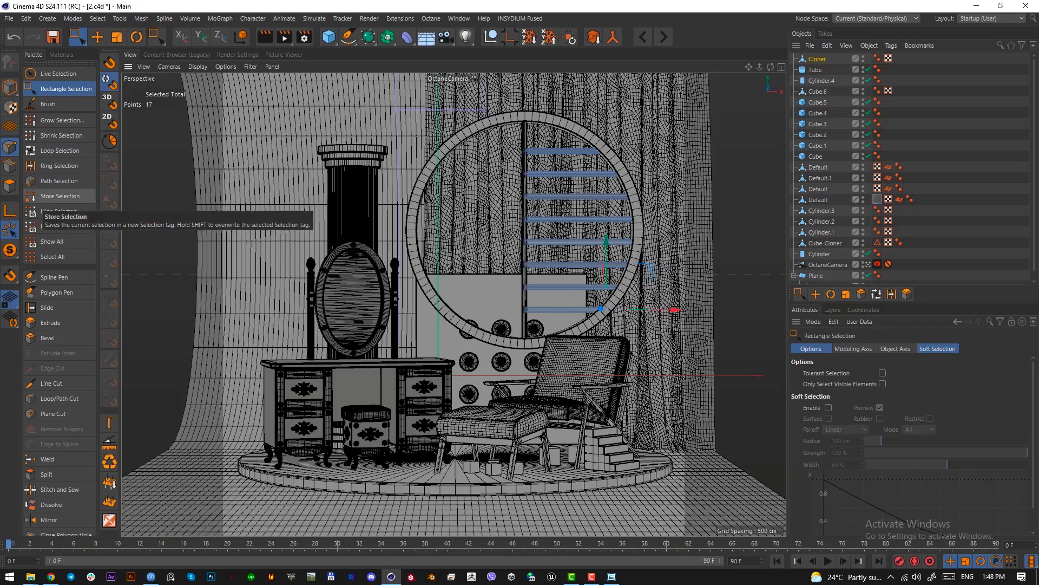
- Switch to Windows Photo Viewer, examine the ring and its bars in the reference render, and return to Cinema 4D
key("alt+Tab")
left_click_drag(319, 61, 378, 68)
key("Print")
left_click_drag(320, 187, 340, 212)
left_click(334, 218)
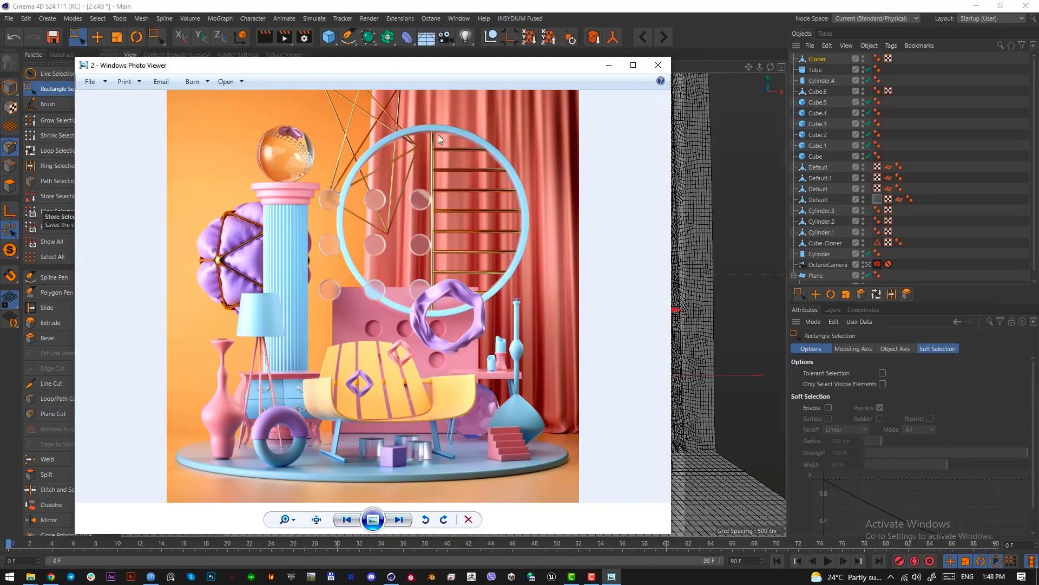
key("alt+Tab")
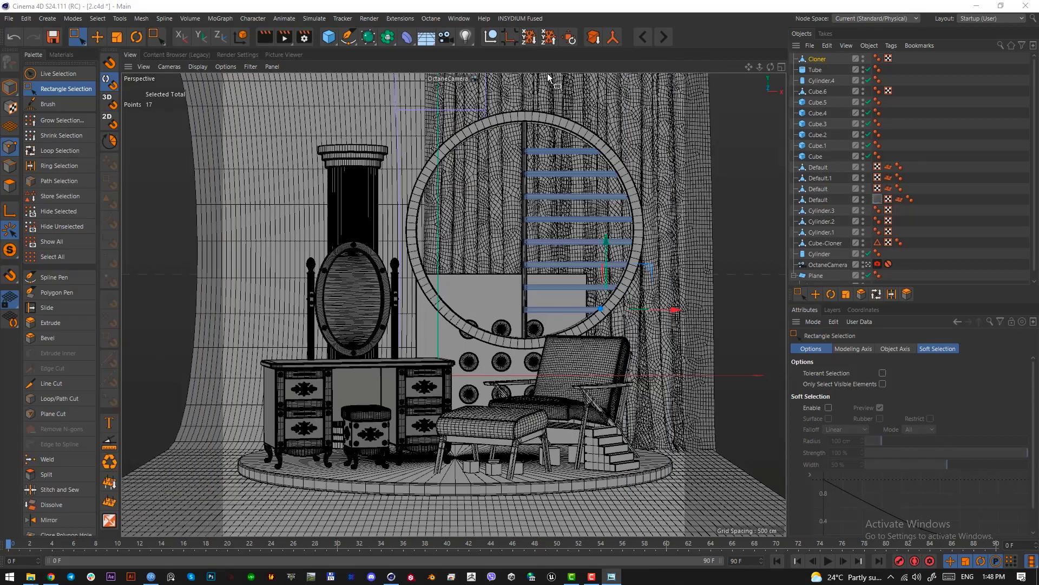
- Select the ring, its vertical rod and the horizontal bars together as objects, scale them down and move them slightly up and right
left_click(10, 89)
left_click(98, 37)
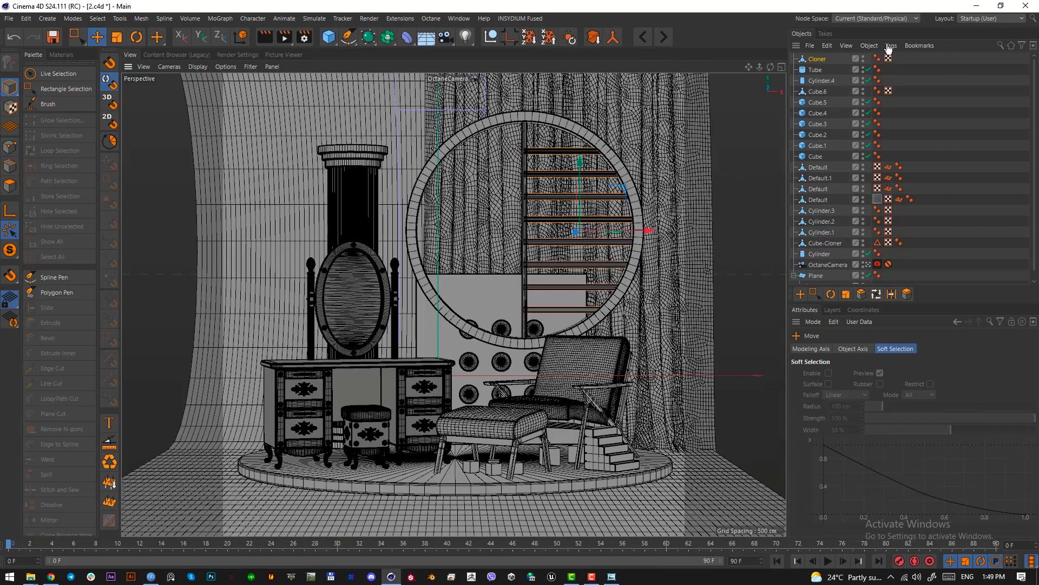
left_click(816, 58)
left_click_drag(903, 81, 794, 50)
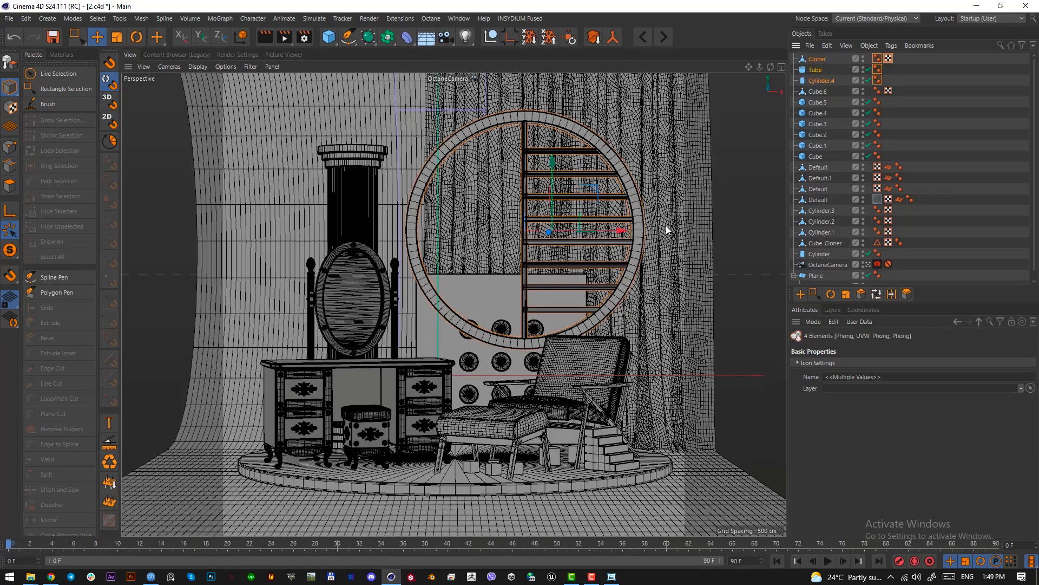
left_click_drag(669, 228, 663, 273)
key("ctrl+z")
key("t")
key("e")
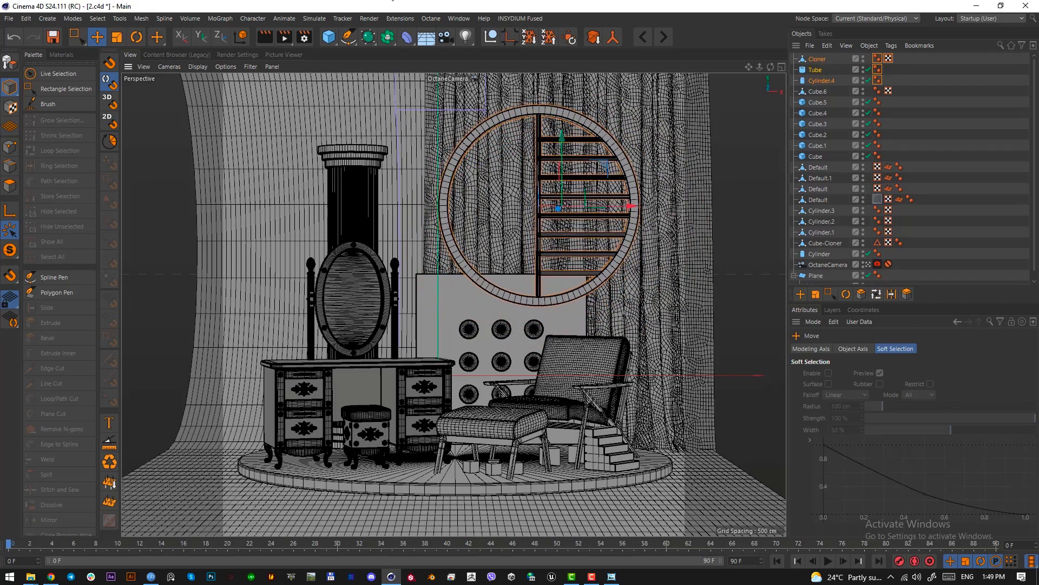
- Add a Cylinder, raise it beside the ring's lower left, and rotate it so its round cap faces the camera
left_click_drag(333, 37, 568, 48)
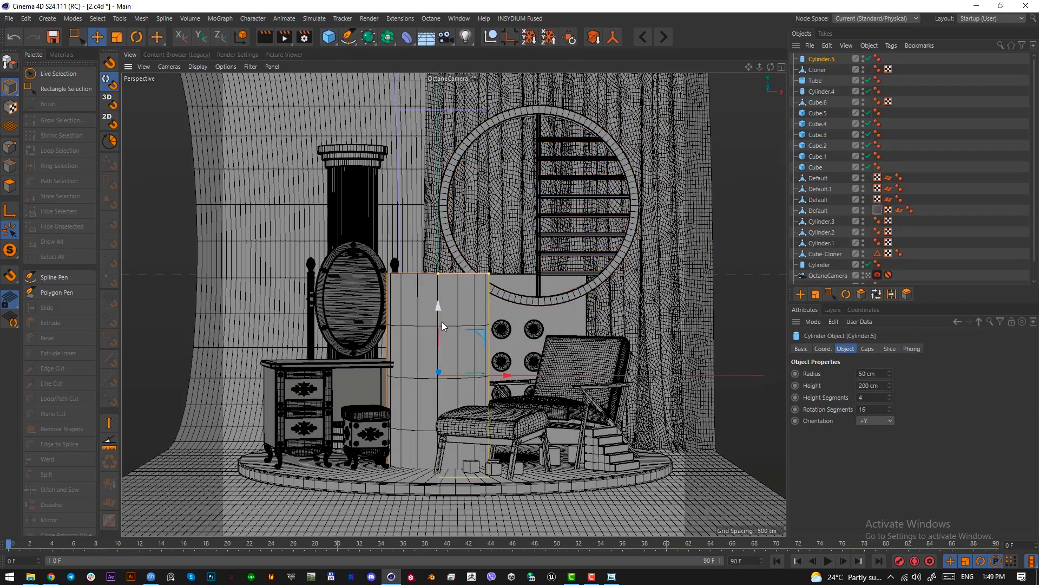
key("t")
left_click_drag(442, 322, 434, 220)
key("r")
key("ctrl+z")
key("e")
mouse_move(437, 342)
left_mouse_down()
mouse_move(436, 234)
mouse_move(437, 341)
left_mouse_up()
key("r")
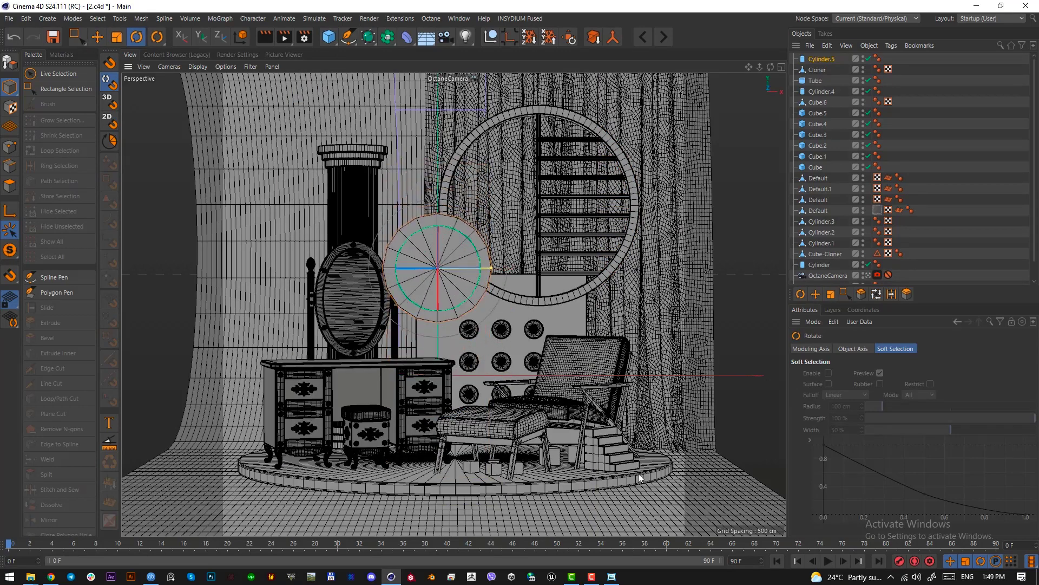
- Shrink the new cylinder into a thin disc with a radius of about 15 cm and a height of about 3.9 cm
left_click(572, 576)
left_click(571, 576)
left_click_drag(491, 268, 453, 272)
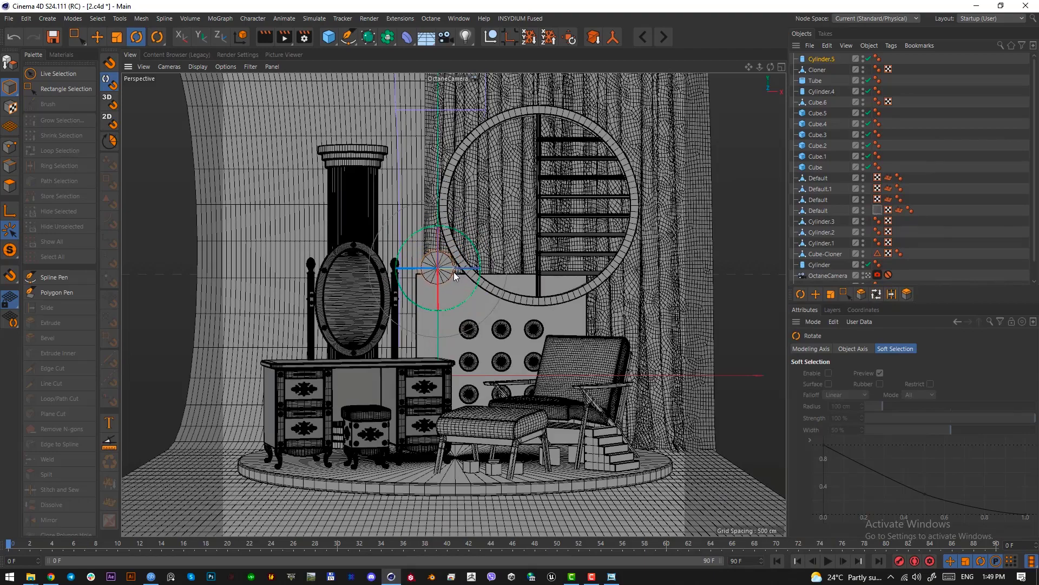
key("F2")
right_click_drag(410, 308, 325, 404, "alt")
middle_click_drag(325, 404, 430, 275, "alt")
right_click_drag(430, 275, 446, 252, "alt")
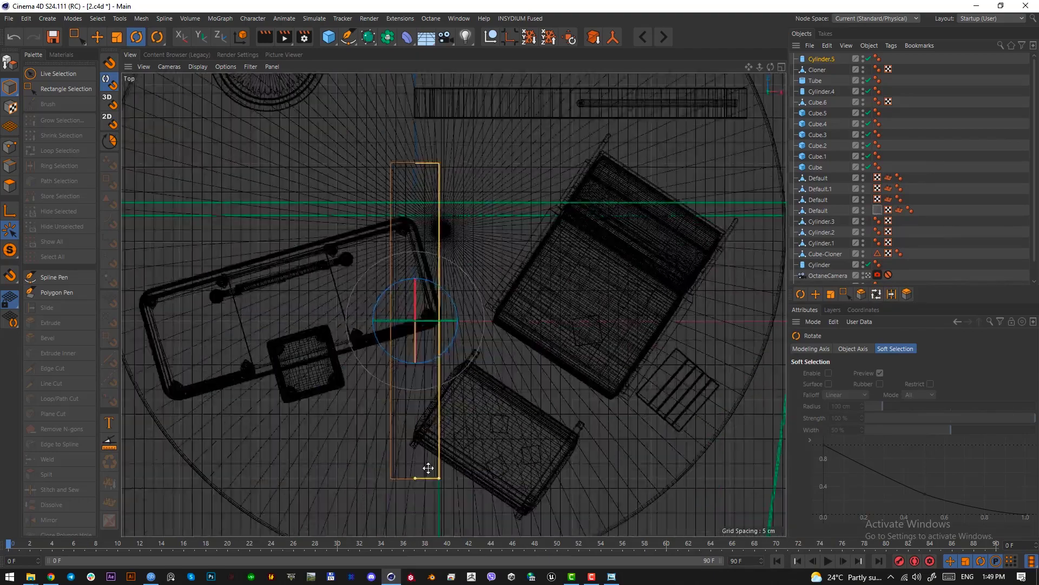
left_click_drag(415, 478, 417, 325)
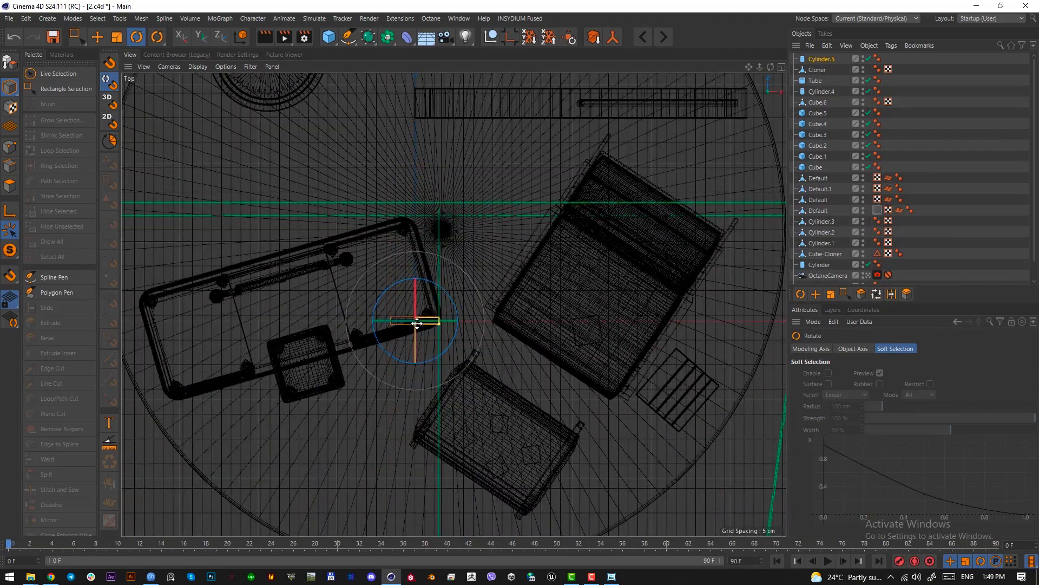
- Set the disc cylinder's height segments to 1 and enable the fillet on its caps
scroll(416, 325, "up", 4)
left_click(821, 58)
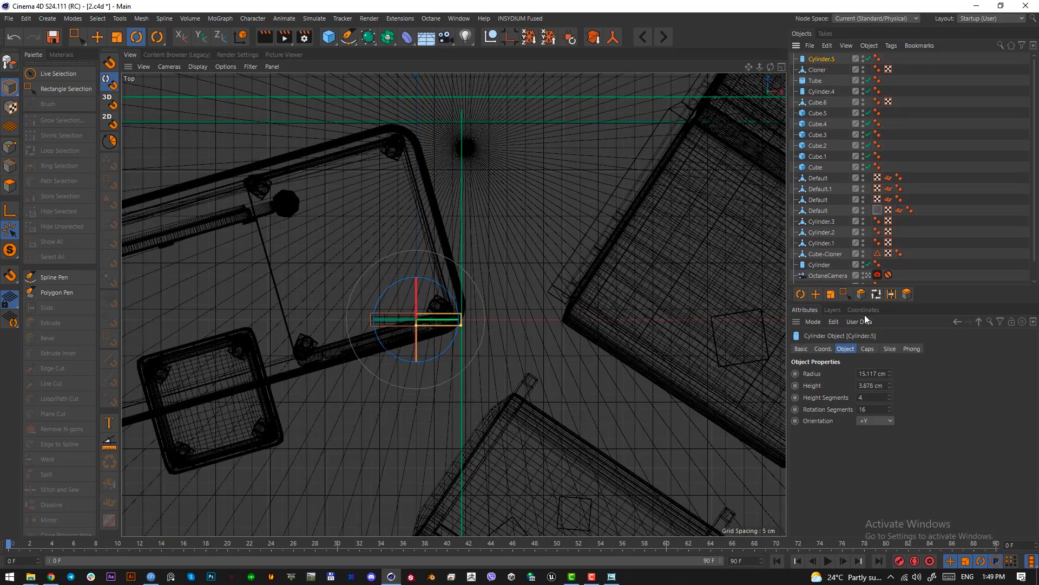
left_click(872, 398)
type("1")
key("Return")
left_click(867, 348)
left_click(836, 399)
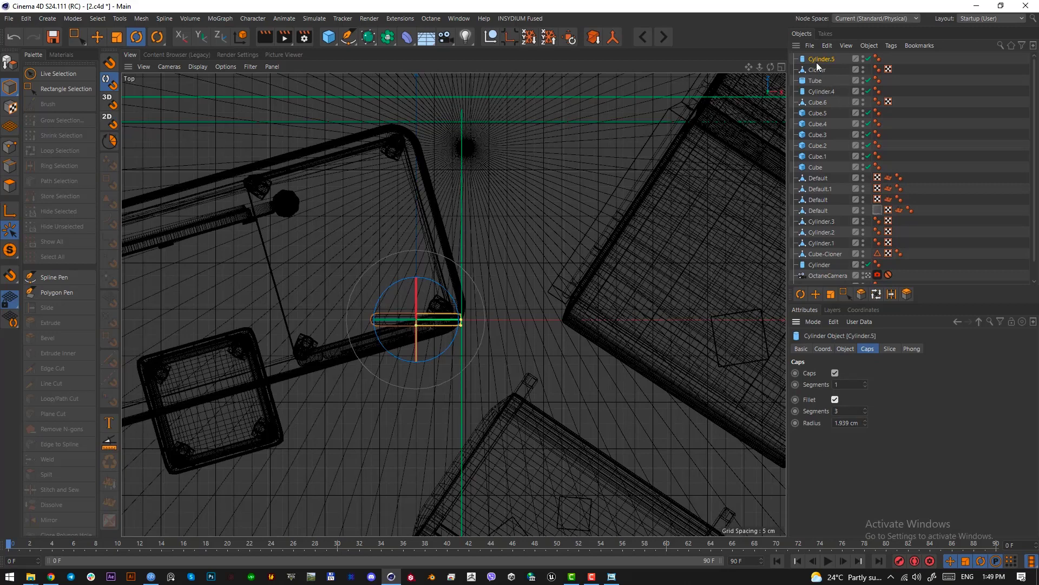
- Place the disc cylinder inside a new MoGraph Cloner in the perspective view
key("F1")
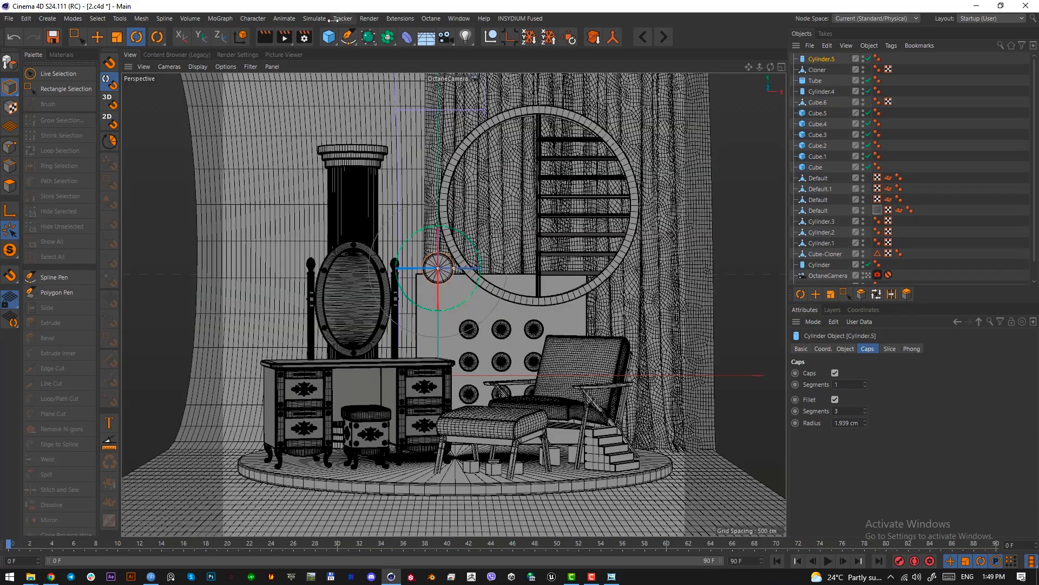
left_click(222, 19)
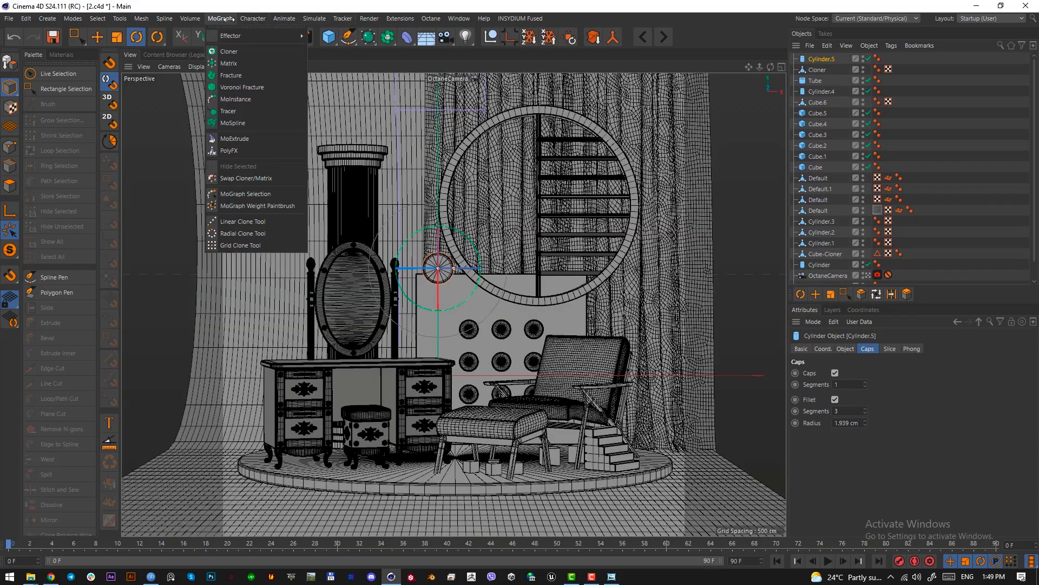
left_click(238, 51, "alt")
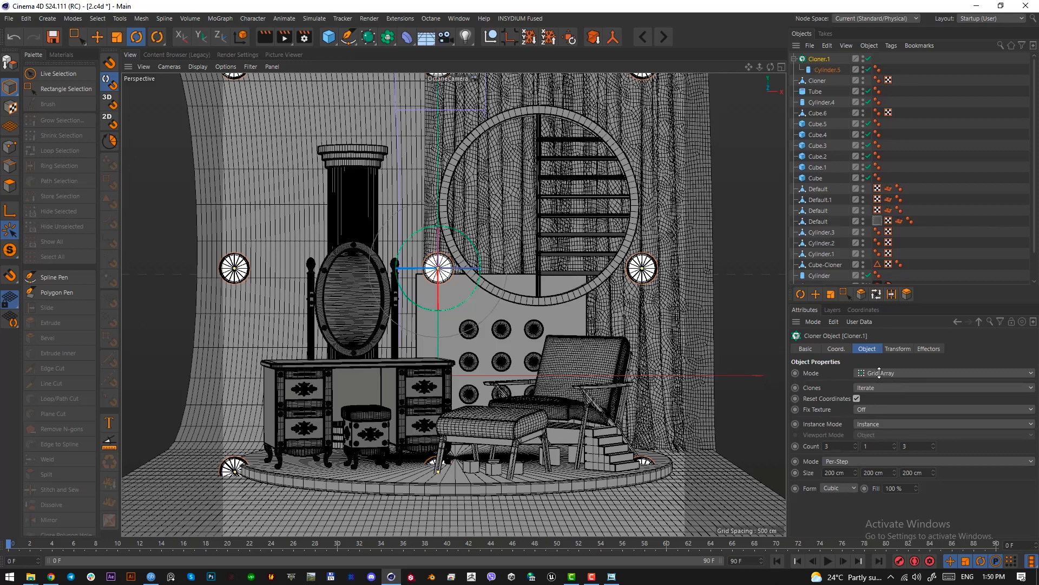
- Try grid spacings of 40 cm and 70 cm on all three axes of the disc Cloner
left_click(850, 473)
type("40")
key("Tab")
type("40")
key("Tab")
type("40")
key("Return")
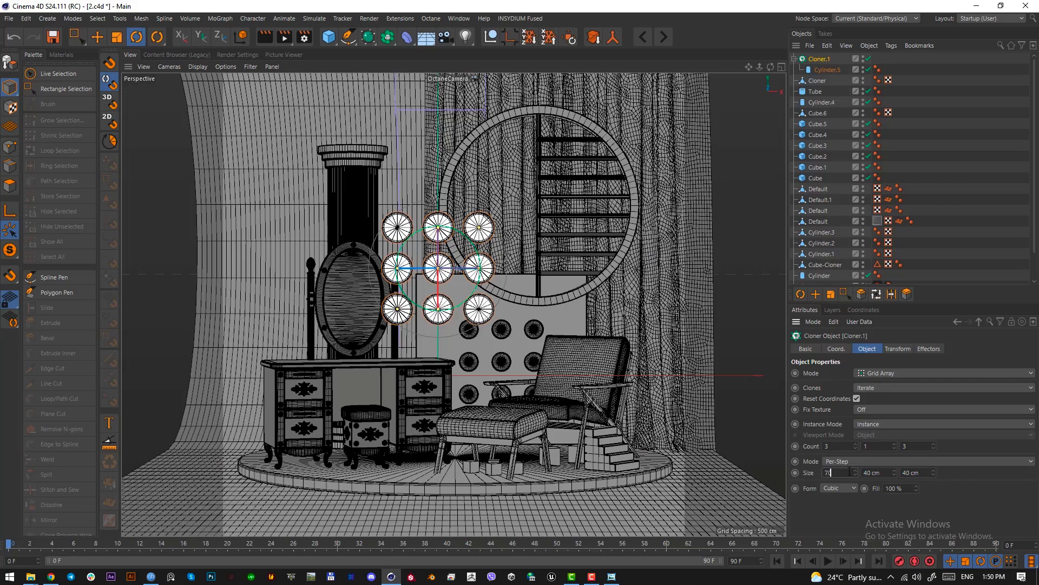
key("Tab")
type("70")
key("Return")
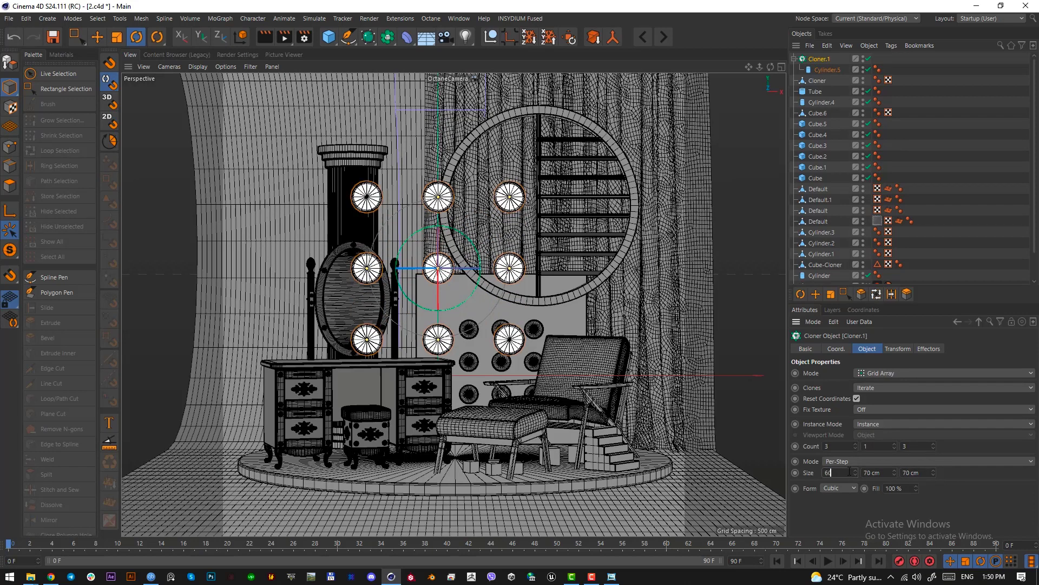
- Set the disc Cloner's grid spacing to 60 cm on all three axes with counts of 3, 1 and 3
key("Tab")
type("60")
key("Tab")
type("60")
key("Return")
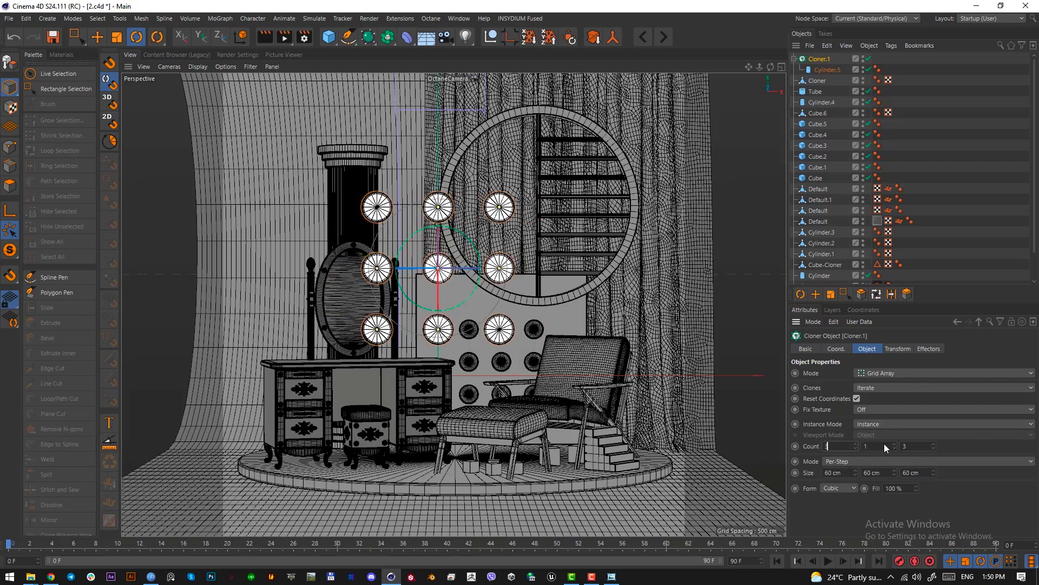
key("Return")
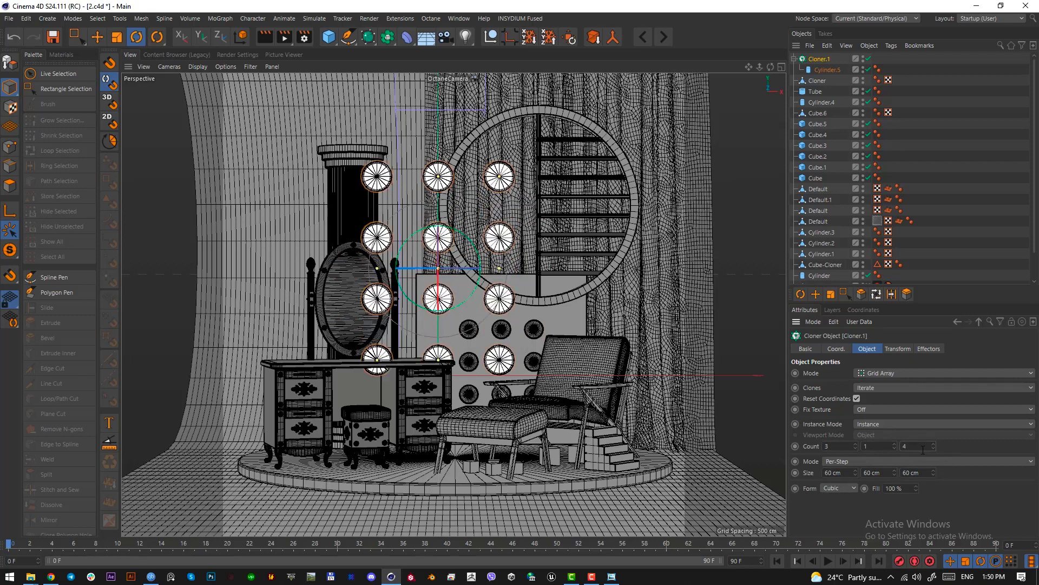
key("Return")
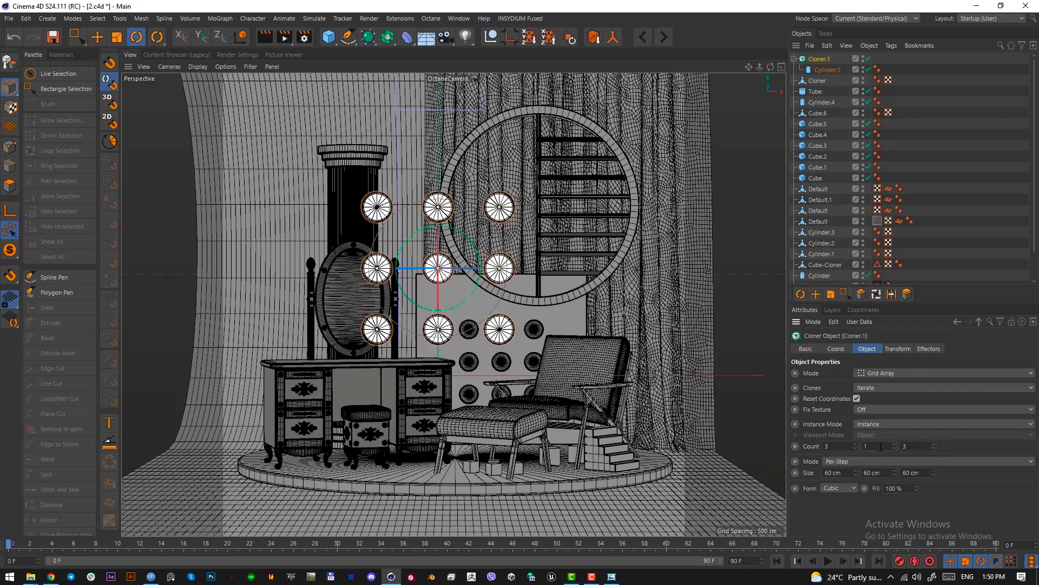
- Move the disc grid sideways to overlap the barred ring and scale it down slightly, to about 57.5 cm spacing
key("e")
left_click_drag(471, 269, 512, 269)
key("t")
left_click_drag(649, 310, 639, 310)
- Reduce the cloned disc cylinder's radius to about 12.5 cm and reselect its Cloner for moving
left_click(827, 69)
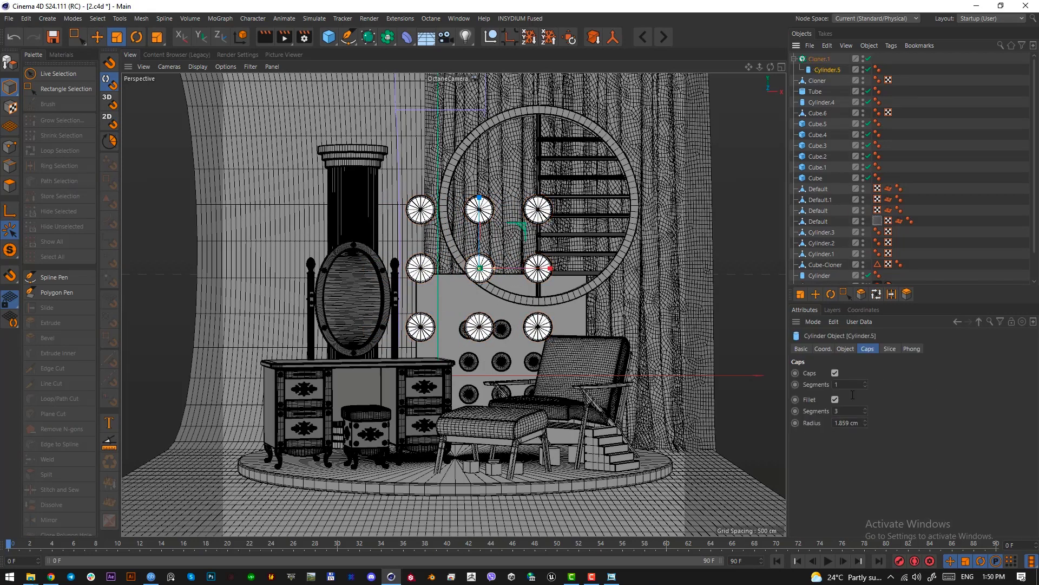
left_click(849, 422)
left_click(846, 350)
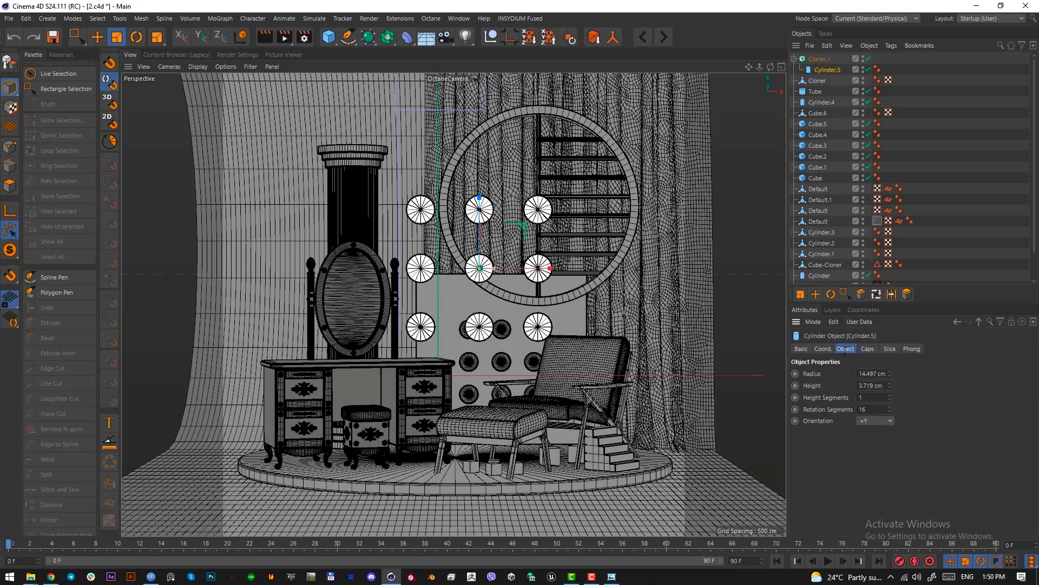
scroll(869, 373, "down", 2)
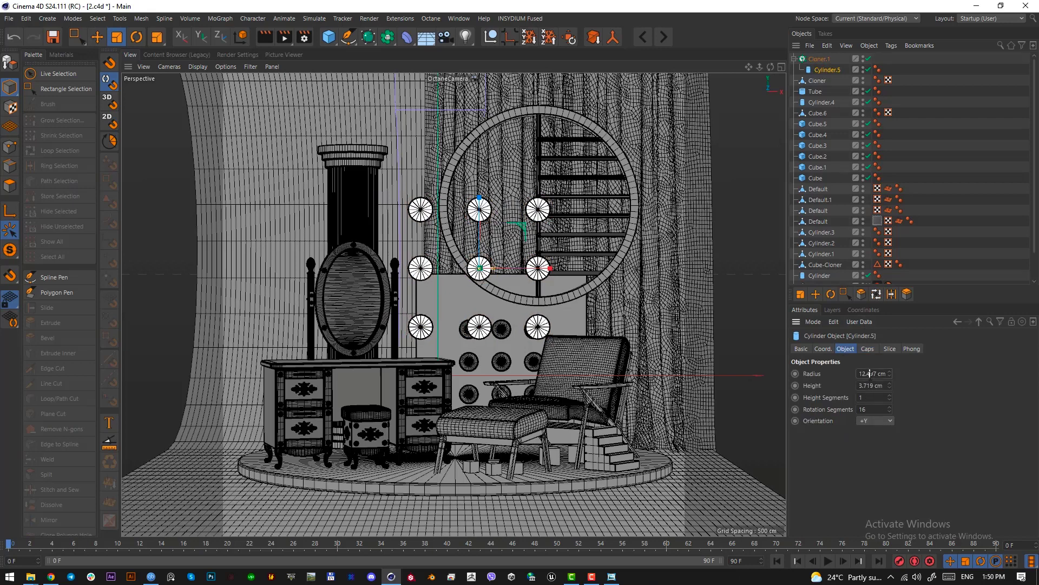
left_click(816, 57)
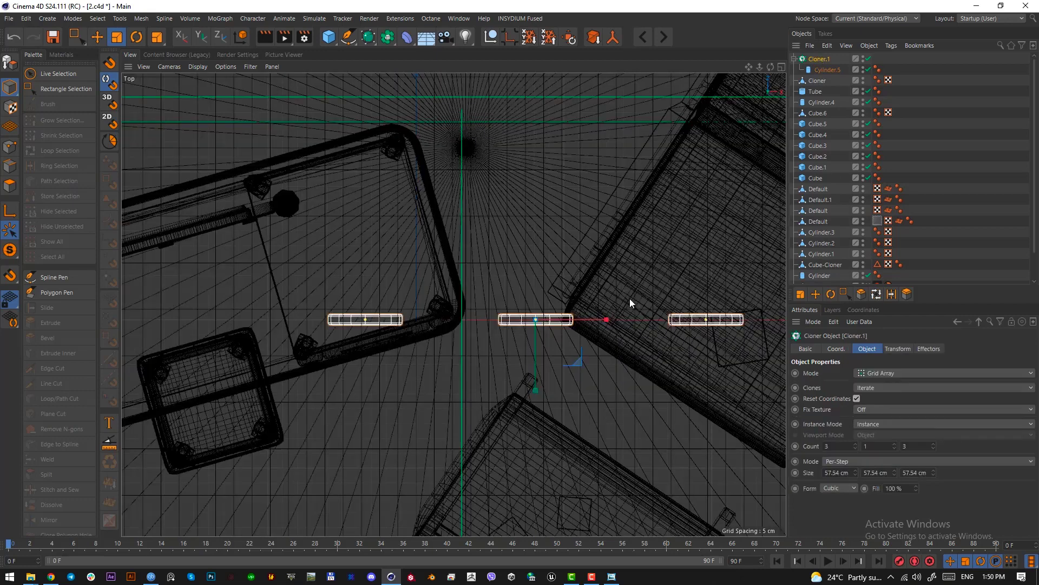
key("e")
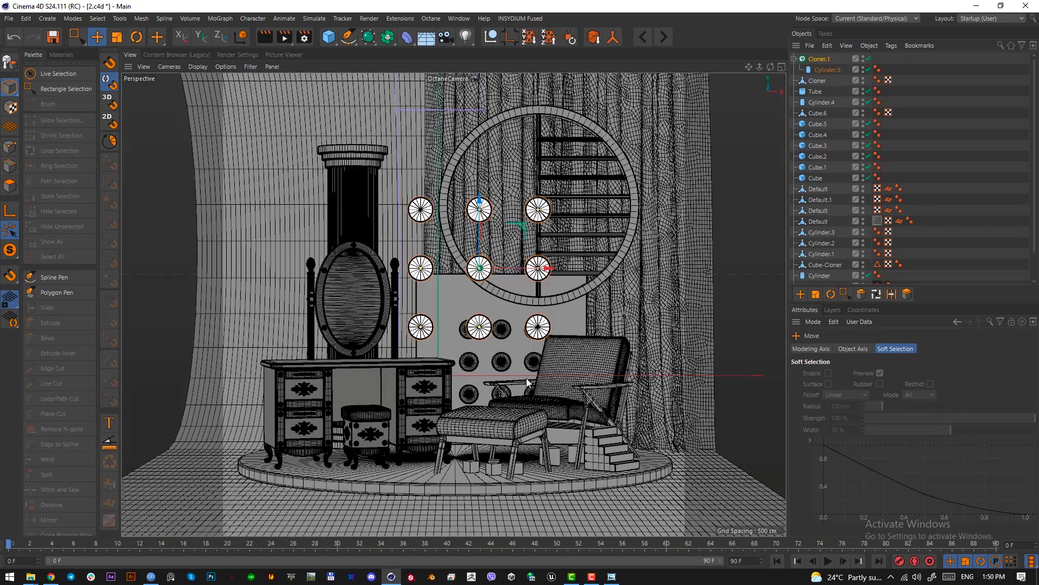
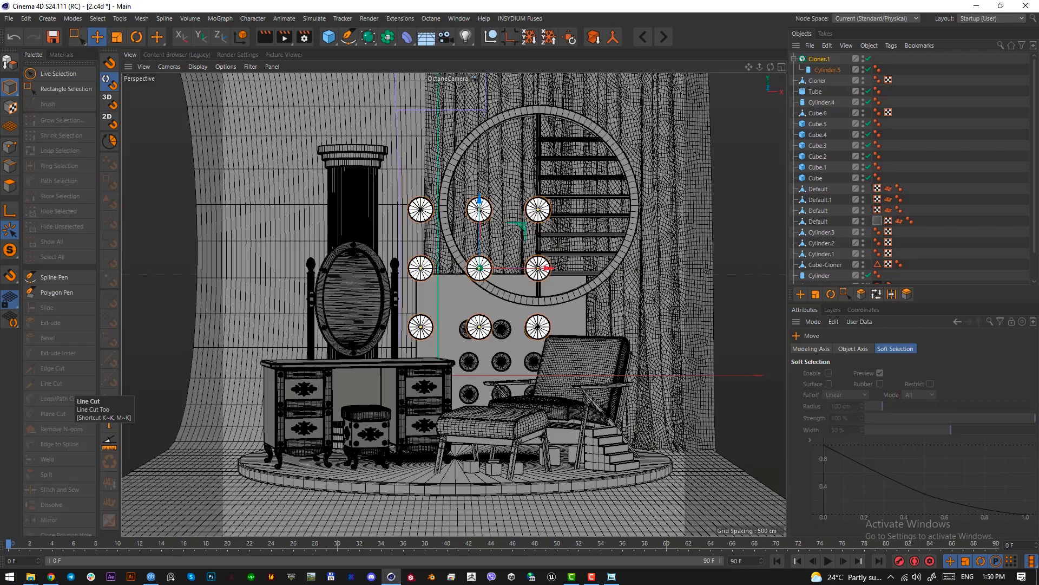
- Switch to Windows Photo Viewer, capture and copy the two-coloured torus area of the reference render, and return to Cinema 4D
key("alt+Tab")
left_click_drag(597, 60, 581, 47)
key("Print")
left_click_drag(495, 376, 558, 449)
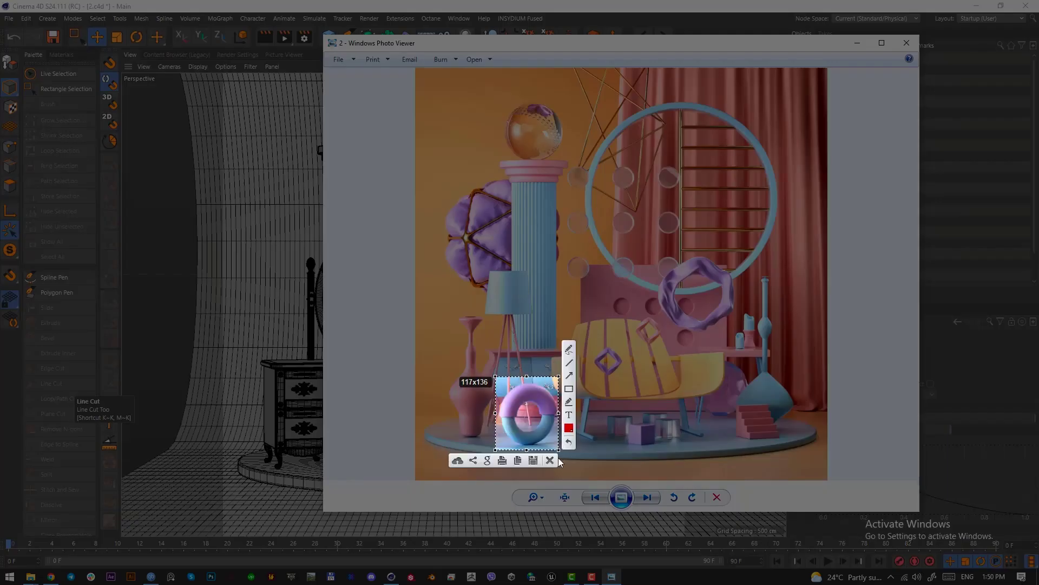
key("ctrl+c")
left_click(414, 9)
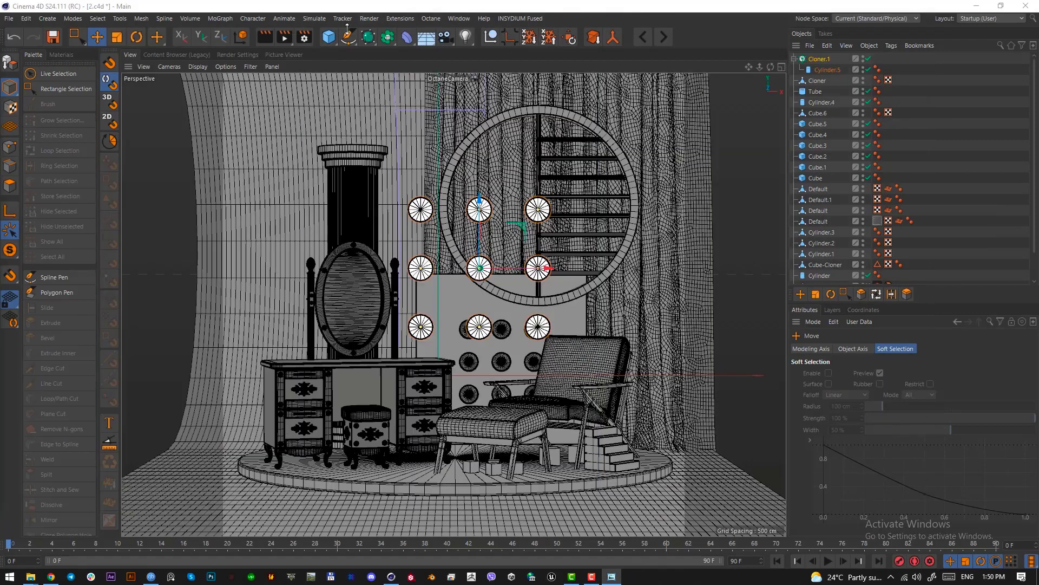
- Add a Torus and rotate it upright so its hole faces the camera
left_click(325, 35)
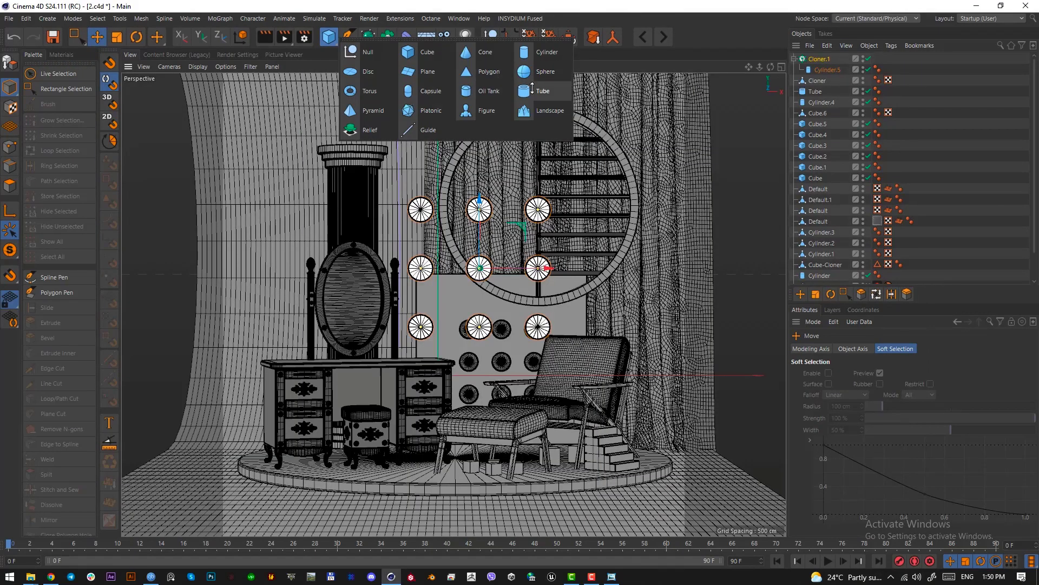
left_click(368, 90)
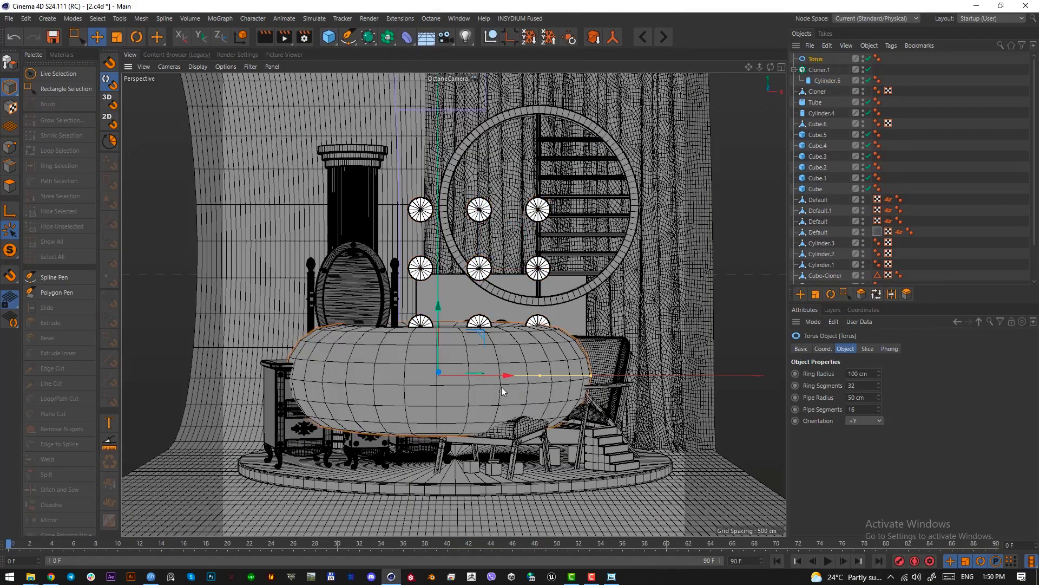
key("r")
left_click_drag(437, 347, 437, 424)
key("ctrl+z")
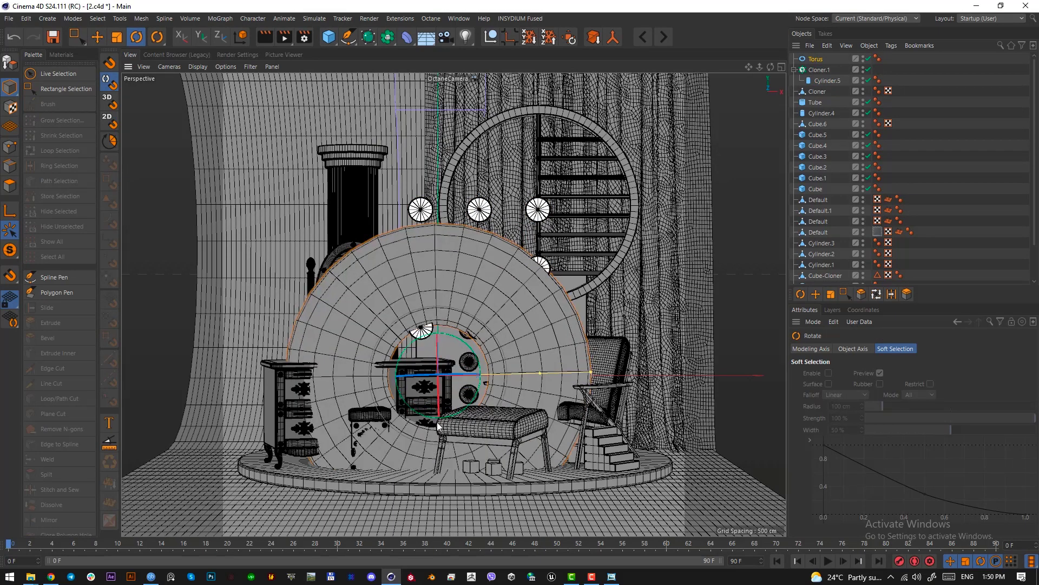
key("ctrl+z")
left_click_drag(434, 350, 440, 471)
- Scale the torus down and move it in front of the vanity desk in the top view
key("F2")
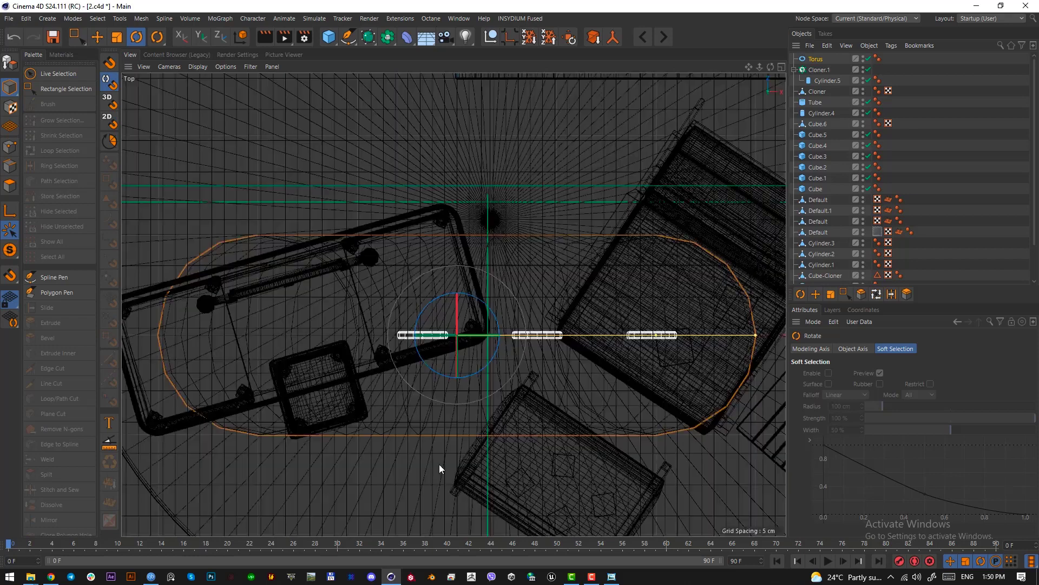
key("t")
key("e")
left_click_drag(593, 482, 449, 407)
key("t")
left_click_drag(524, 372, 487, 367)
key("e")
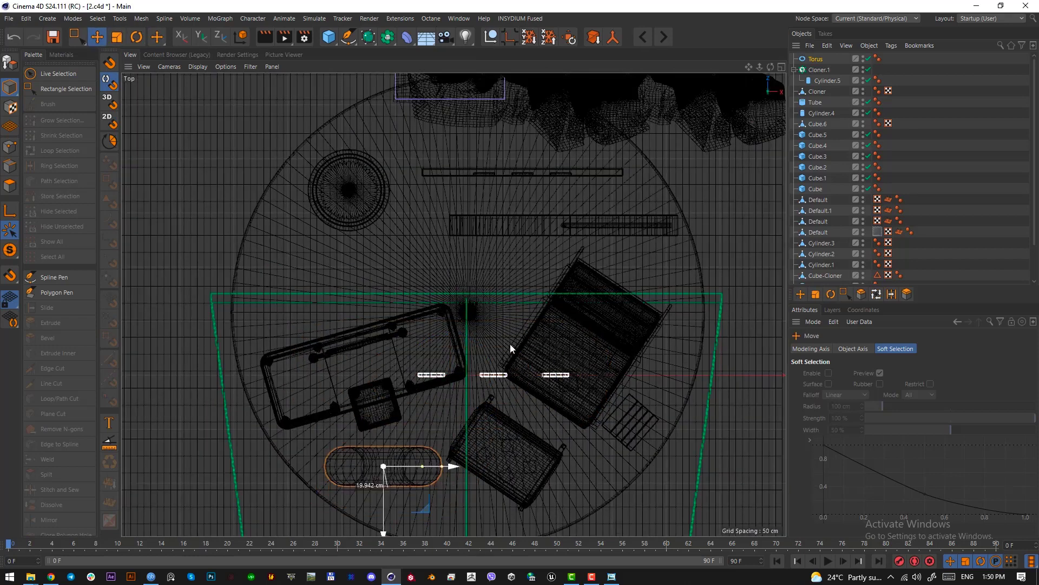
- Turn the torus slightly about the vertical axis and lower it towards the round platform
key("r")
mouse_move(426, 496)
left_mouse_down()
mouse_move(411, 498)
mouse_move(434, 486)
left_mouse_up()
key("F1")
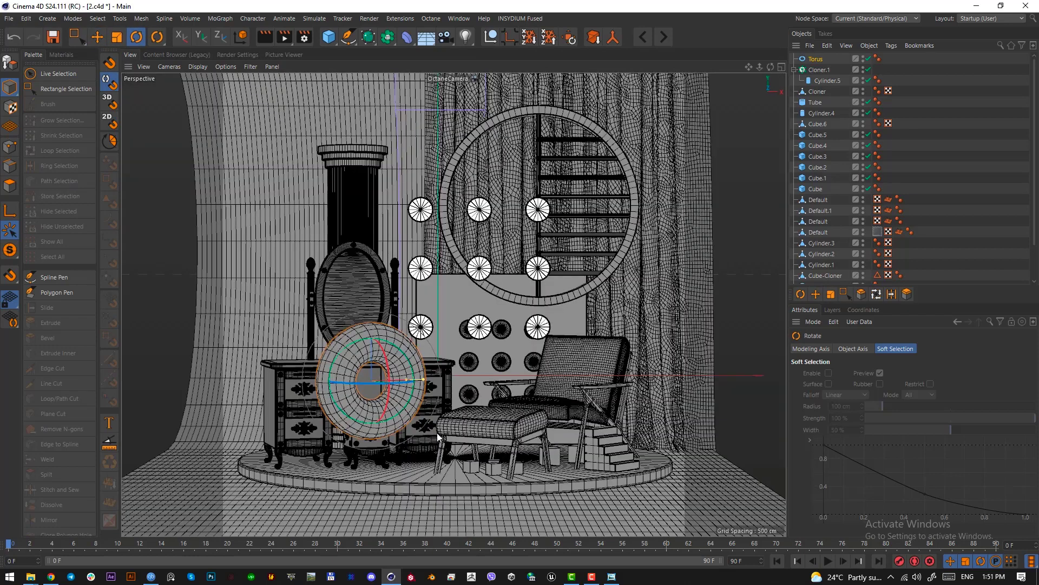
key("e")
left_click_drag(372, 343, 374, 374)
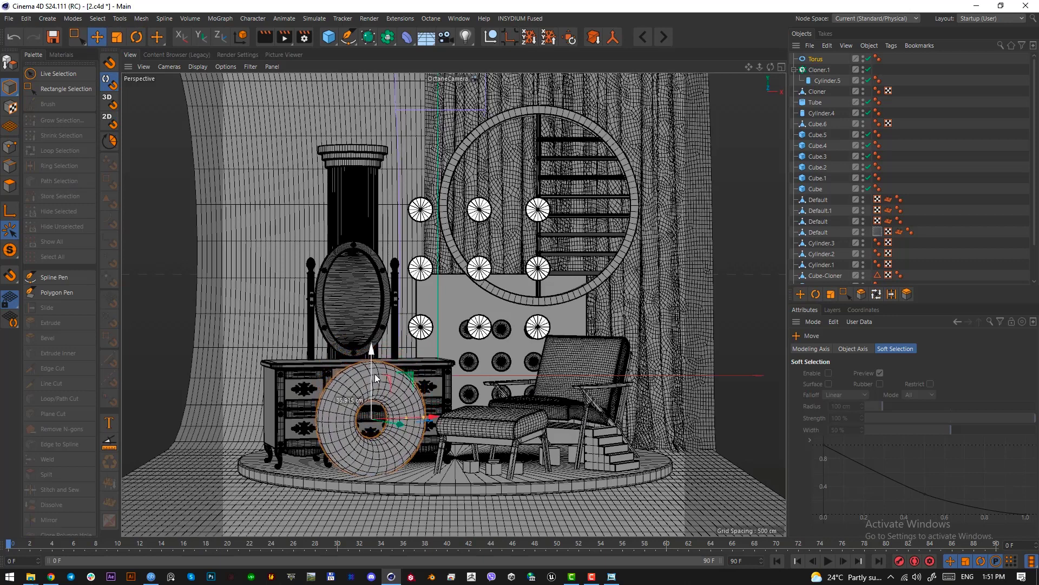
- Reduce the torus's pipe radius to 9.032 cm and lower the torus slightly onto the platform
left_click(816, 58)
scroll(862, 396, "down", 9)
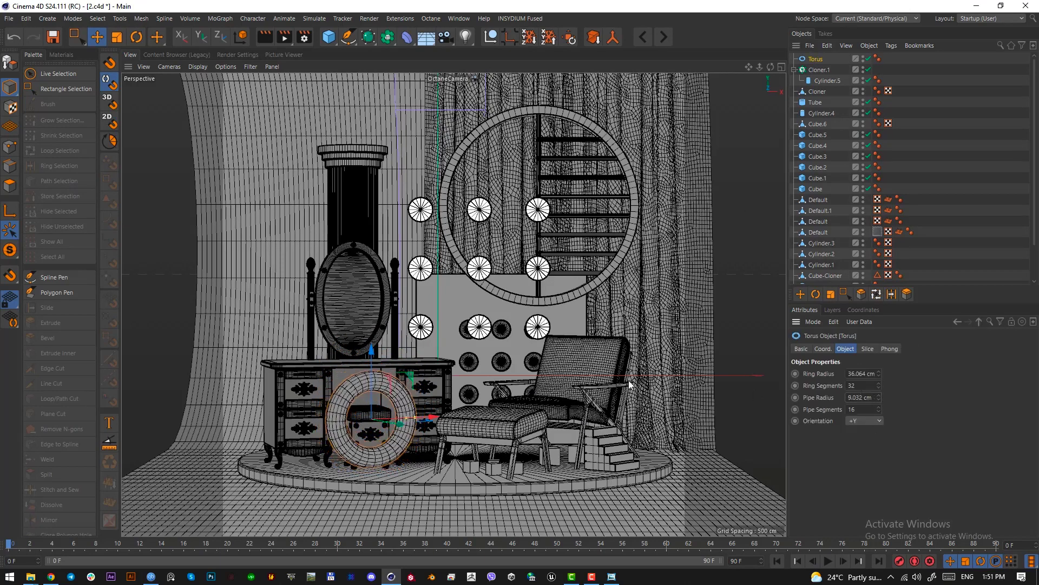
left_click_drag(372, 370, 372, 376)
- Slice the torus from 0° to 180° and increase its pipe radius to 12.032 cm
left_click(868, 349)
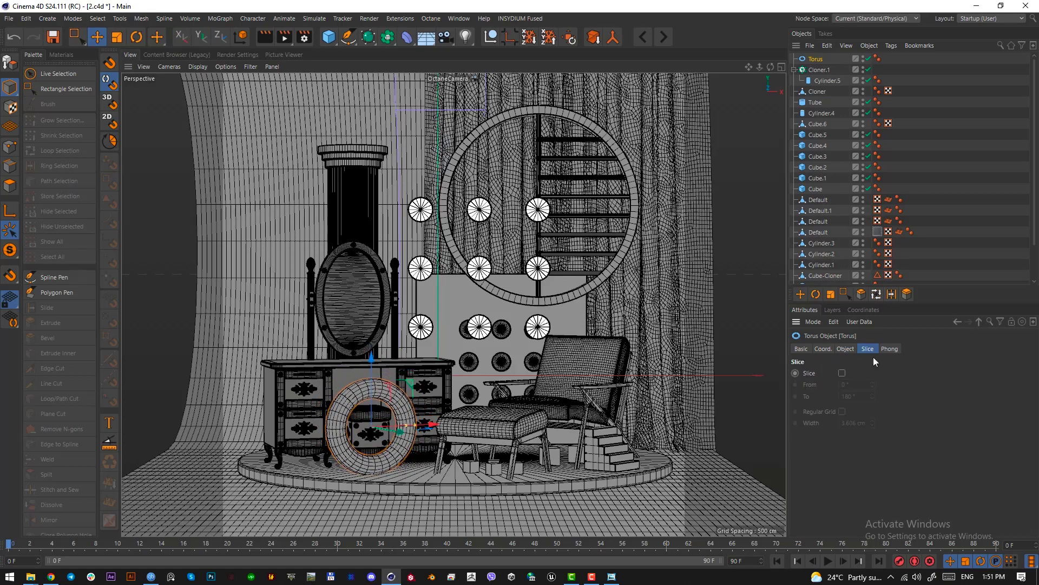
left_click(842, 373)
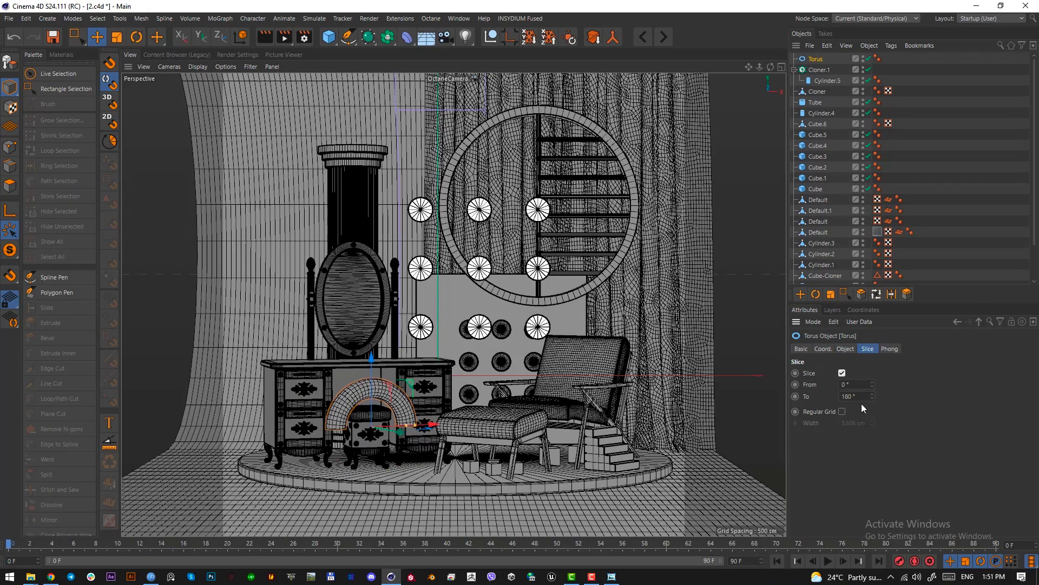
left_click(844, 348)
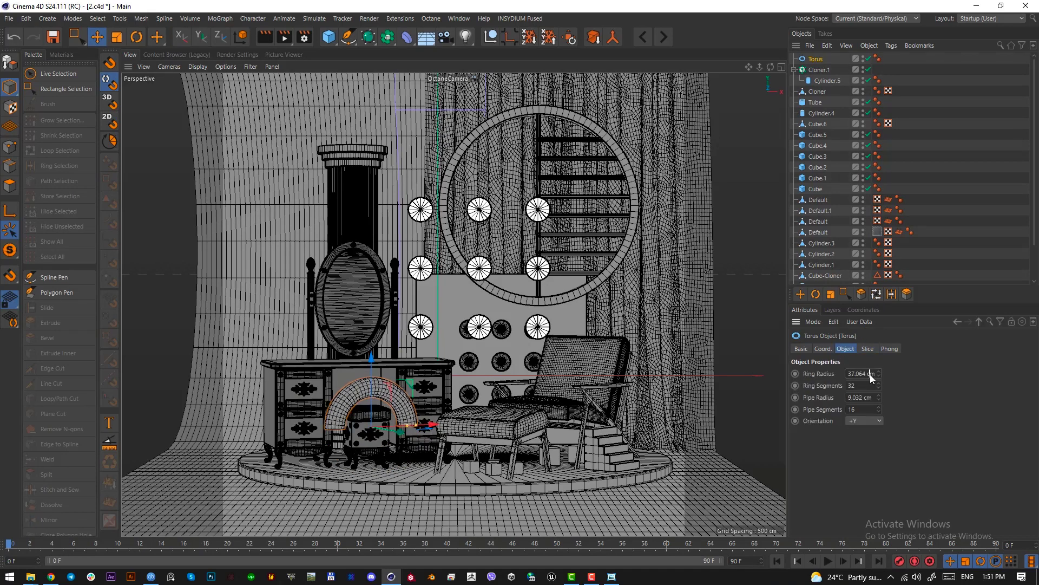
scroll(869, 395, "up", 3)
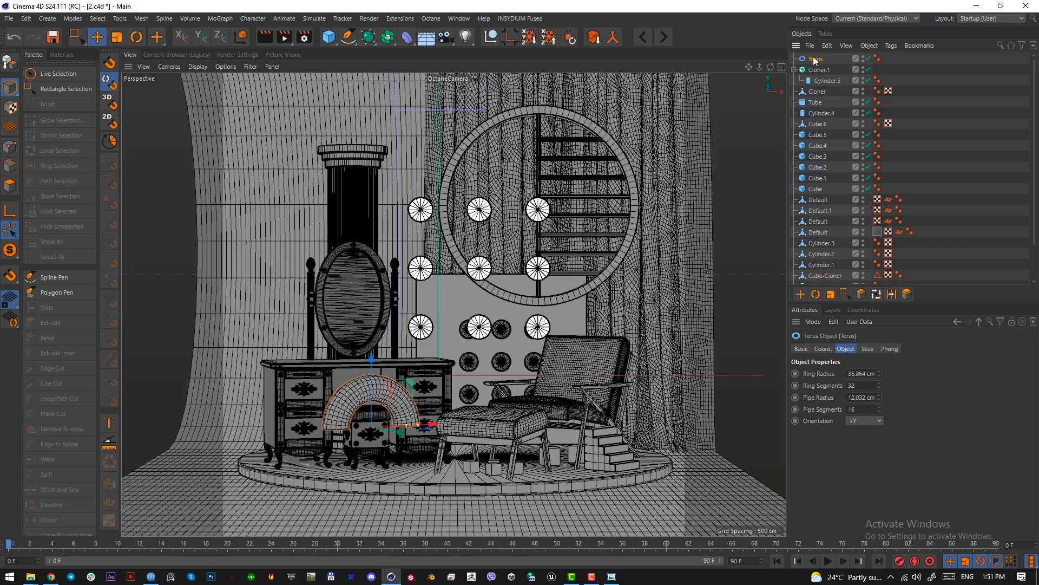
- Duplicate the half torus rotated half a turn to close the ring, and set the lower copy's pipe radius to 7.032 cm
key("r")
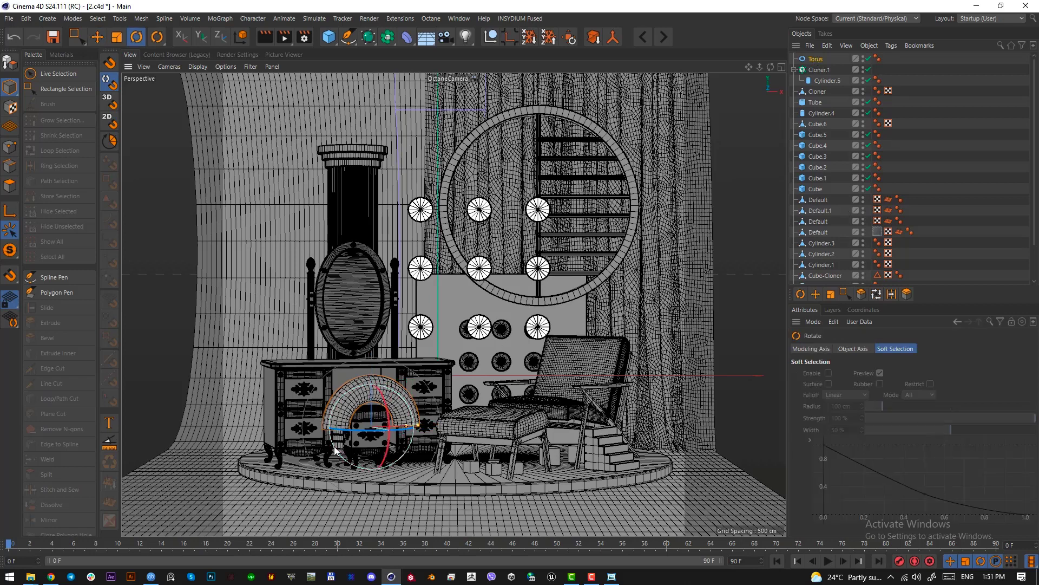
left_click_drag(336, 447, 444, 388)
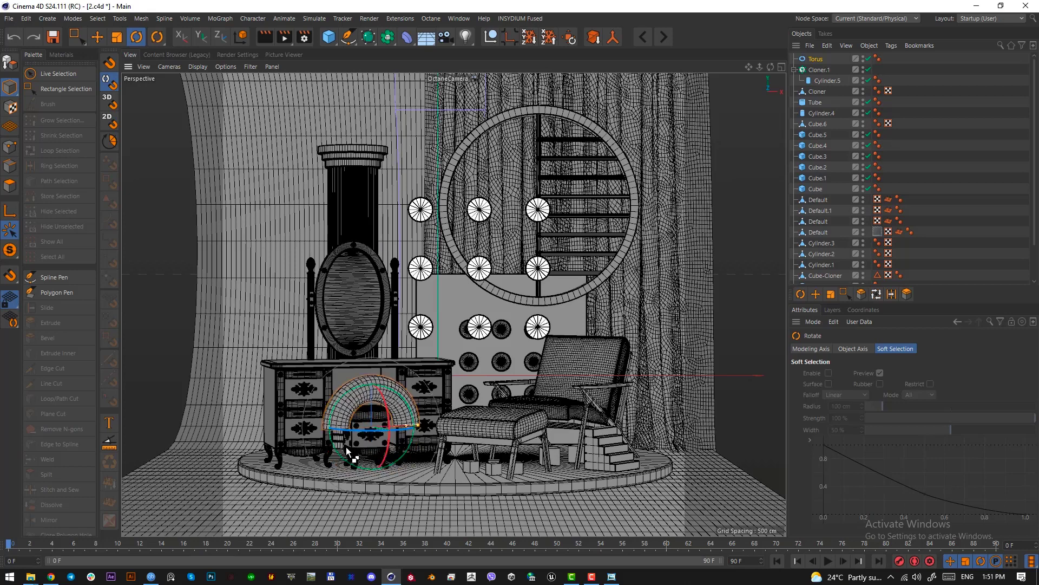
left_click_drag(353, 458, 428, 394)
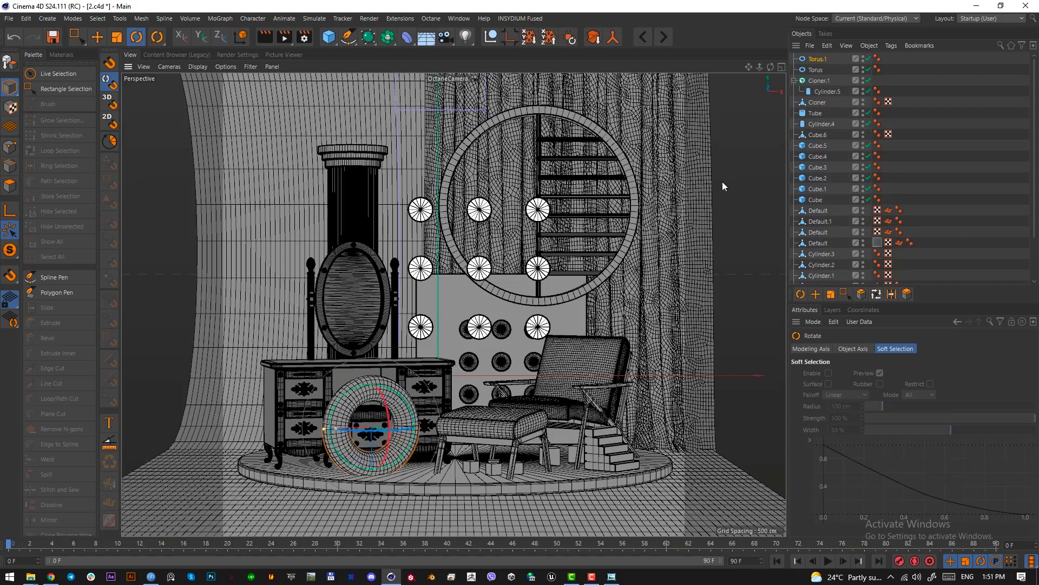
left_click(815, 60)
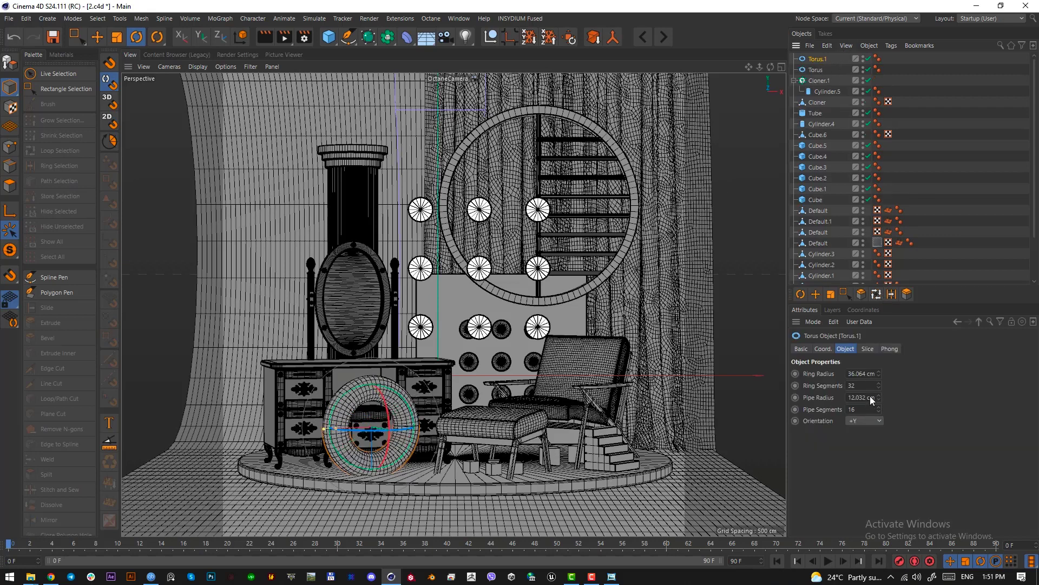
scroll(870, 396, "down", 5)
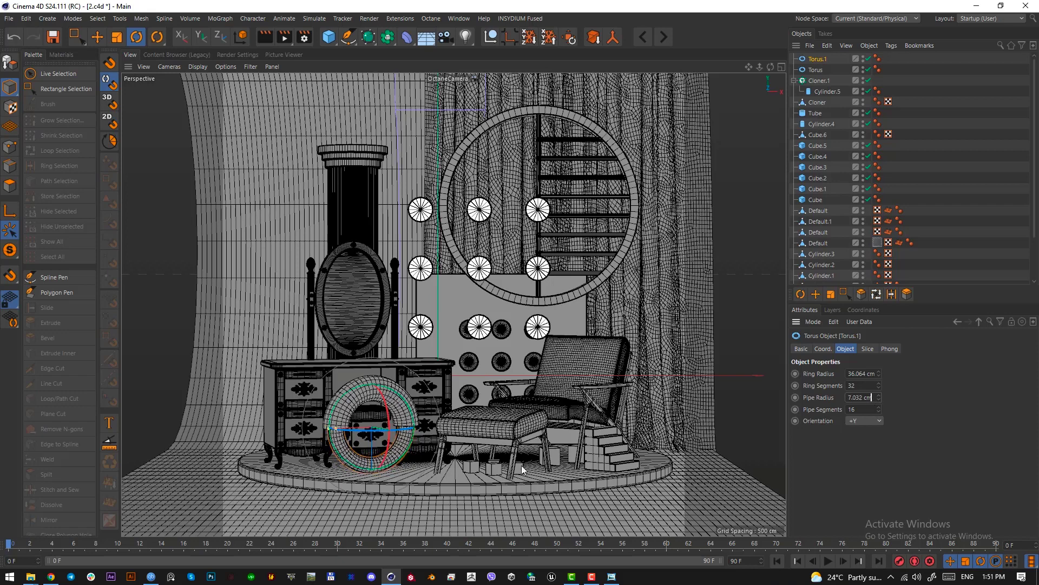
- Scale both torus halves down together to a ring radius of about 31.9 cm and reposition them on the round platform
left_click(464, 487)
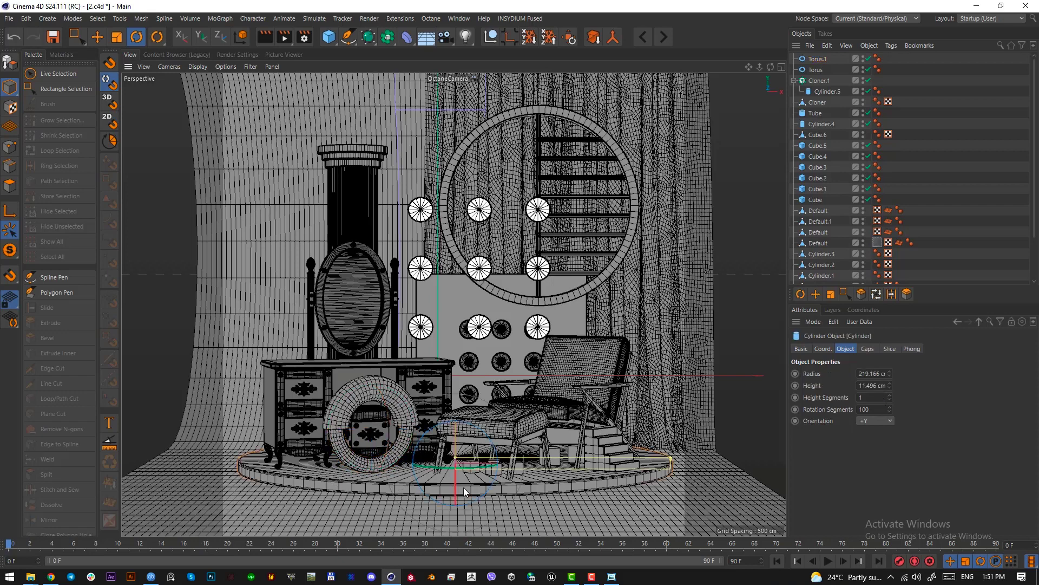
left_click(371, 458)
left_click(362, 426, "shift")
left_click(413, 414)
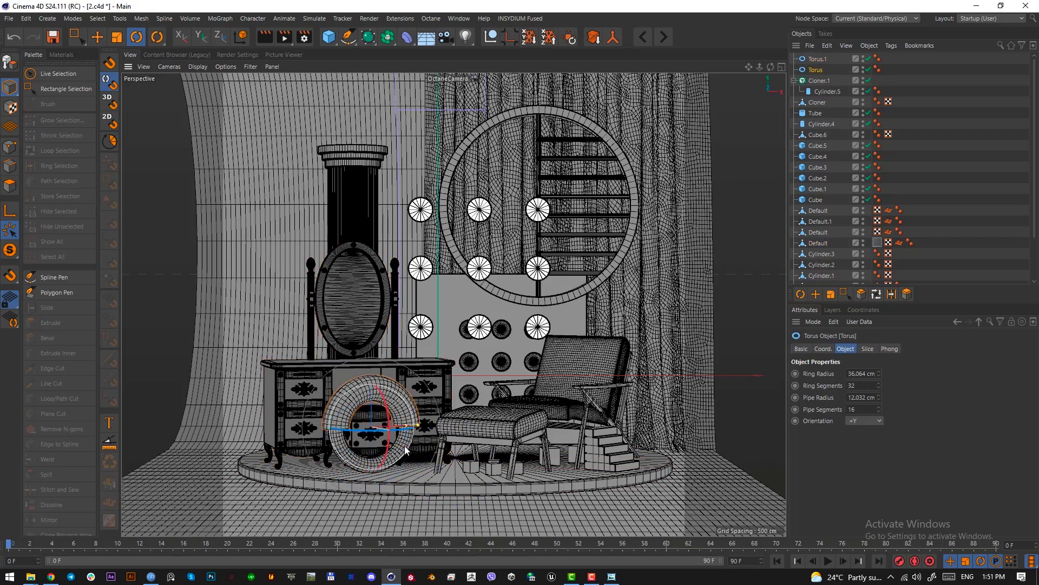
key("t")
key("ctrl+z")
left_click_drag(467, 489, 434, 501)
left_click(355, 467, "shift")
key("e")
mouse_move(375, 381)
left_mouse_down()
mouse_move(374, 390)
mouse_move(369, 380)
left_mouse_up()
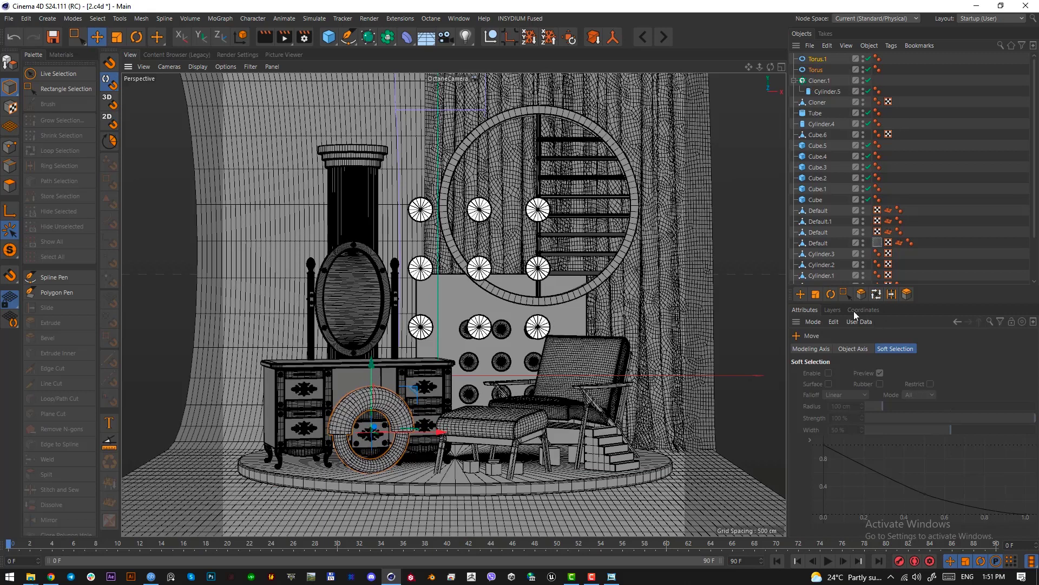
- Leave the Octane camera view, look closely at the two torus halves, and convert both to editable polygon objects
left_click(813, 59)
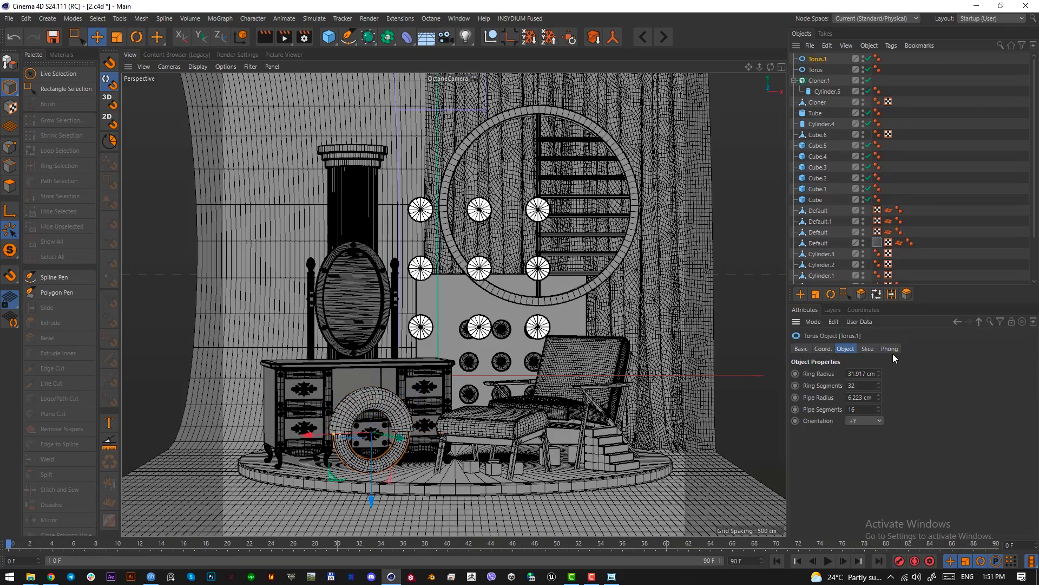
scroll(870, 257, "down", 3)
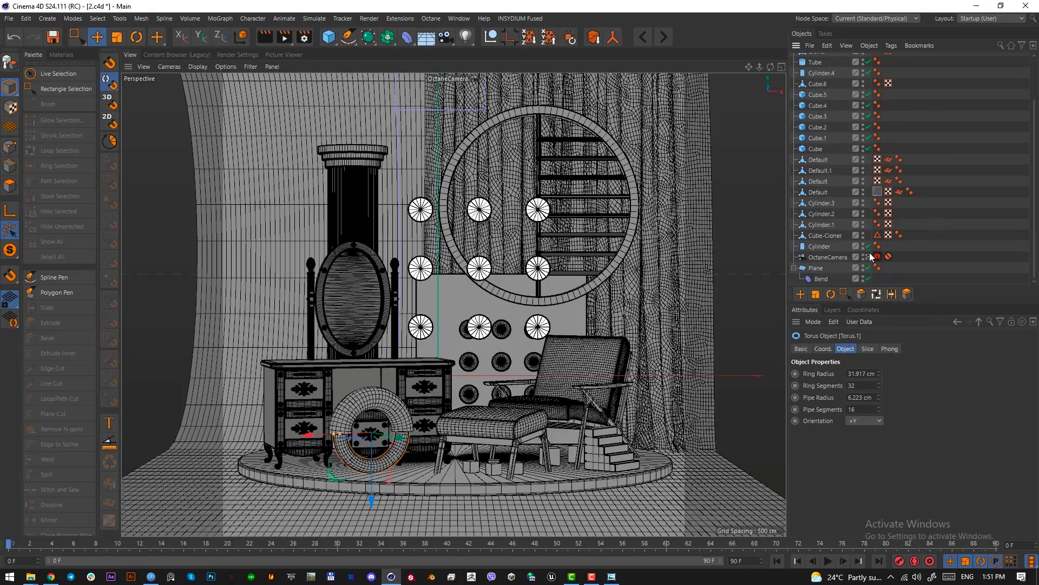
left_click(868, 257)
left_click_drag(518, 428, 582, 304, "alt")
scroll(529, 364, "up", 5)
scroll(913, 149, "up", 3)
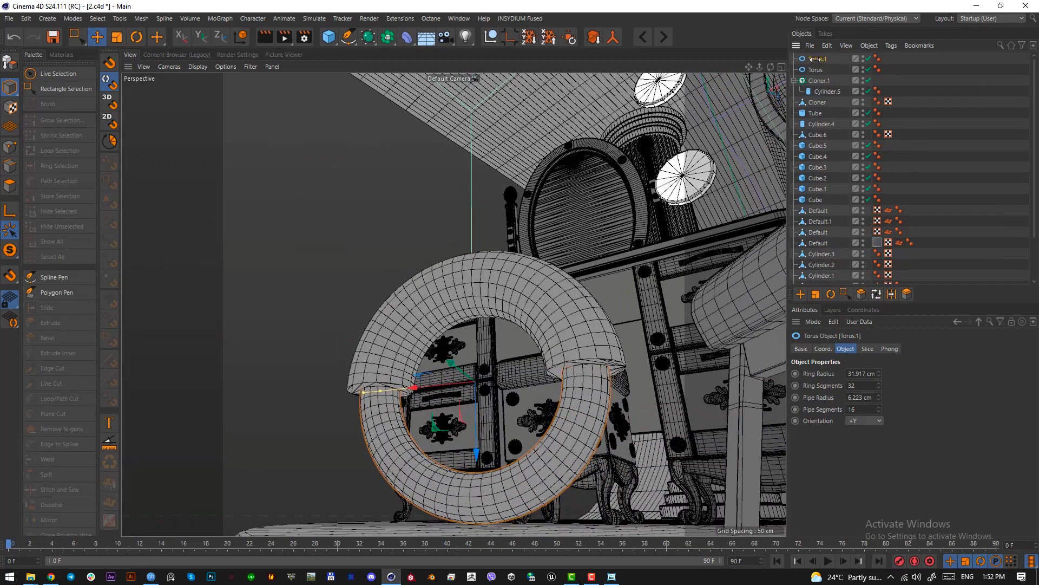
left_click(816, 69, "ctrl")
key("c")
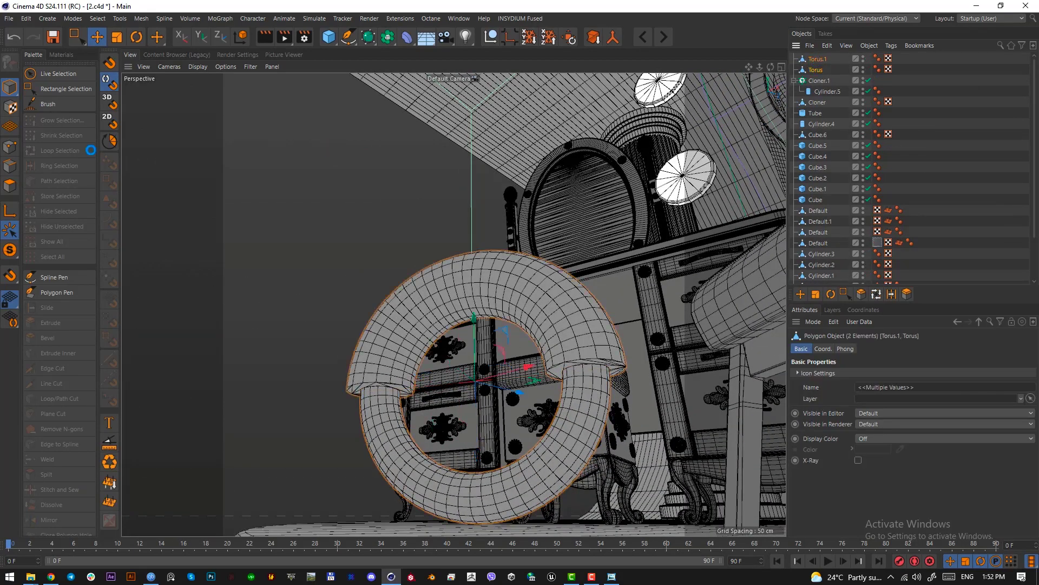
- Try to loop-select the rim edges at one end of the thicker upper torus half
left_click(10, 166)
scroll(587, 442, "up", 4)
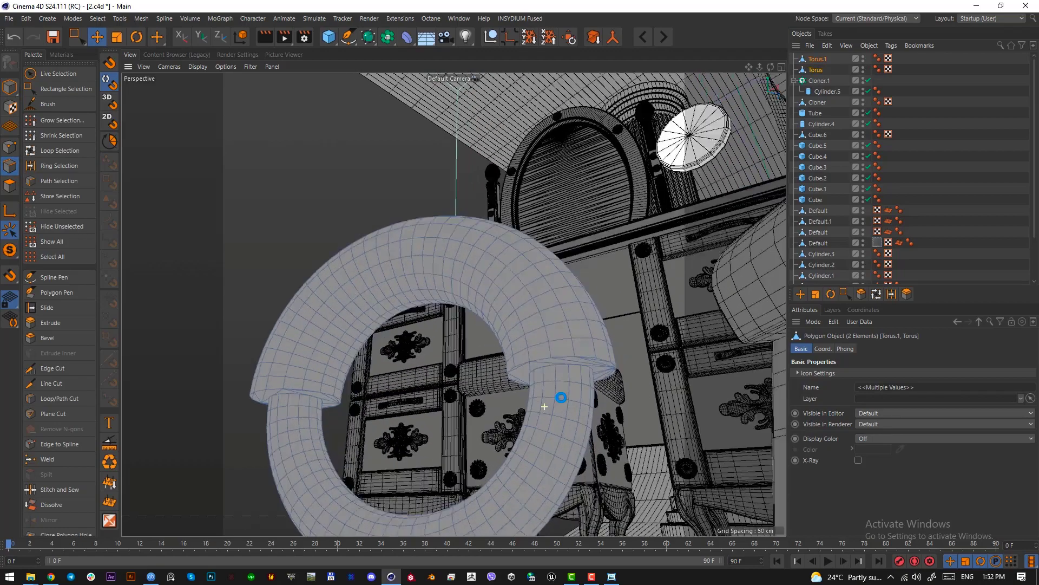
left_click_drag(561, 398, 569, 318, "alt")
left_click(569, 328)
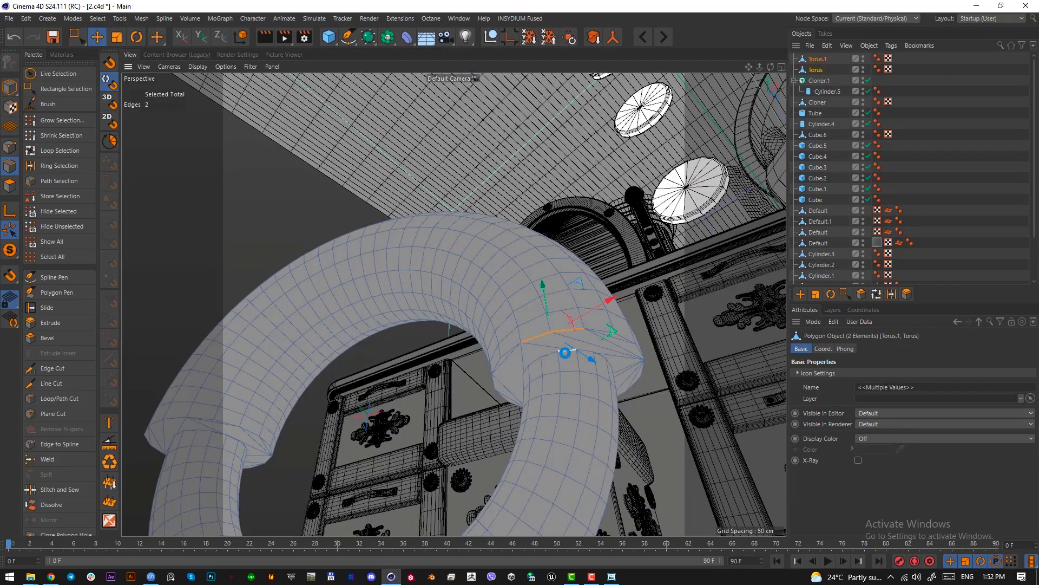
left_click_drag(564, 407, 548, 350, "alt")
left_click(539, 332)
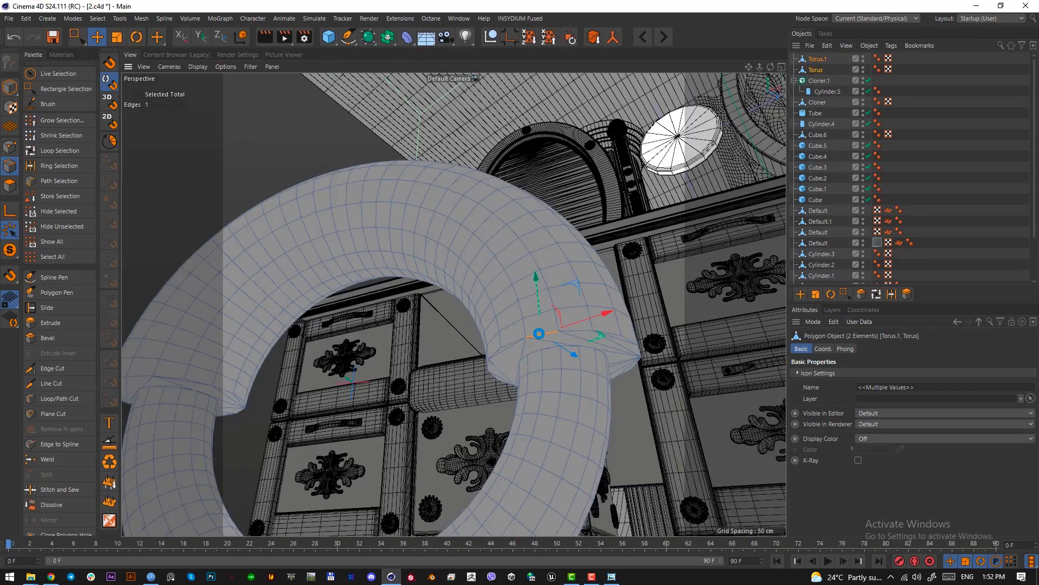
key("u")
key("l")
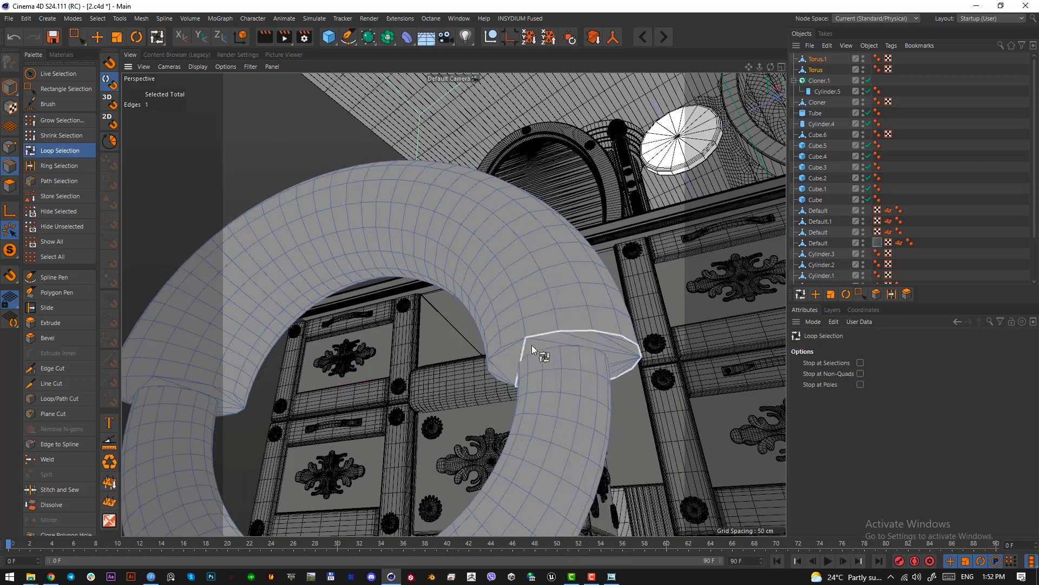
left_click(531, 336)
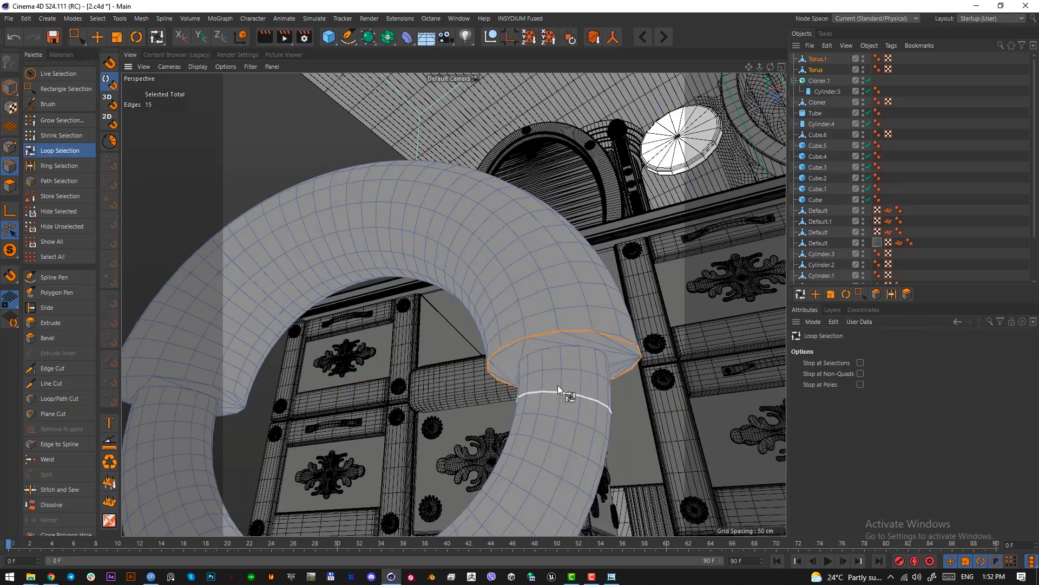
left_click(626, 337)
- Try to loop-select the rim edges at the opposite end of the thicker torus half
left_click_drag(597, 379, 594, 371, "alt")
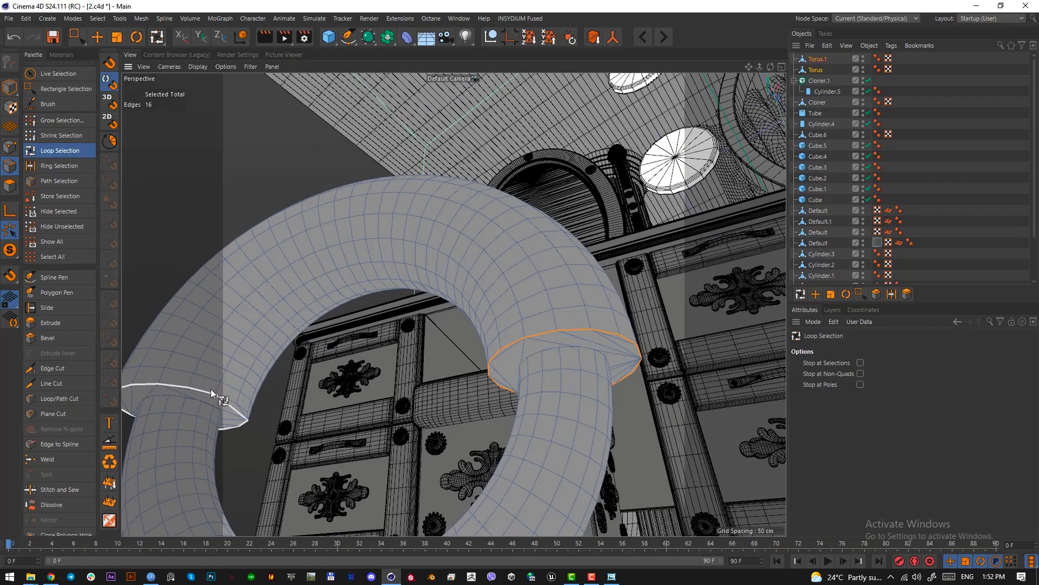
left_click(238, 414)
scroll(244, 418, "up", 5)
left_click_drag(299, 390, 313, 352, "alt")
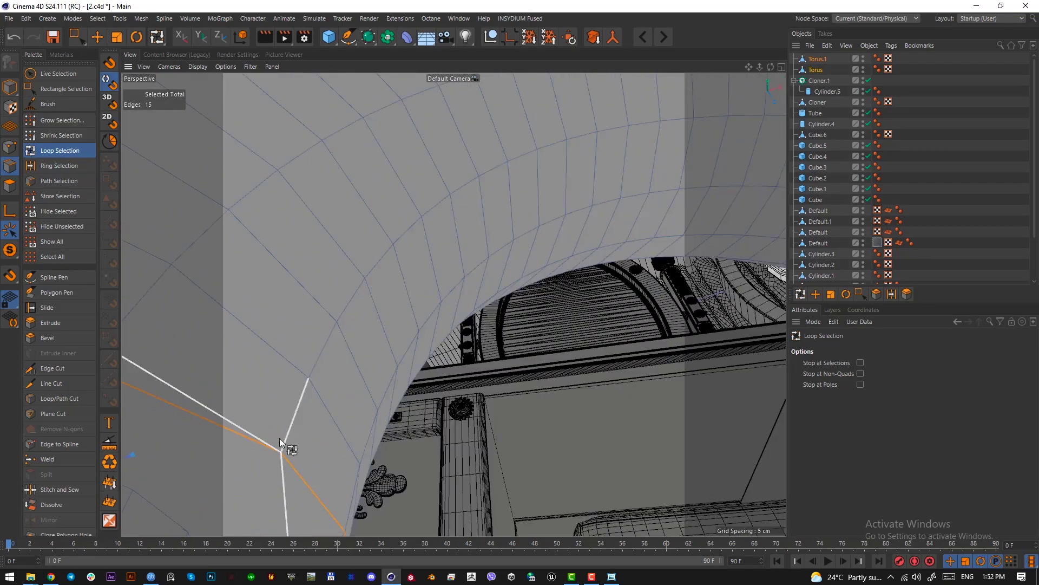
left_click(258, 434)
left_click_drag(263, 435, 259, 472, "alt")
scroll(259, 472, "down", 5)
middle_click_drag(261, 470, 452, 303, "alt")
left_click_drag(452, 304, 361, 364, "alt")
scroll(359, 355, "down", 1)
middle_click_drag(359, 352, 369, 297, "alt")
left_click_drag(369, 296, 383, 301, "alt")
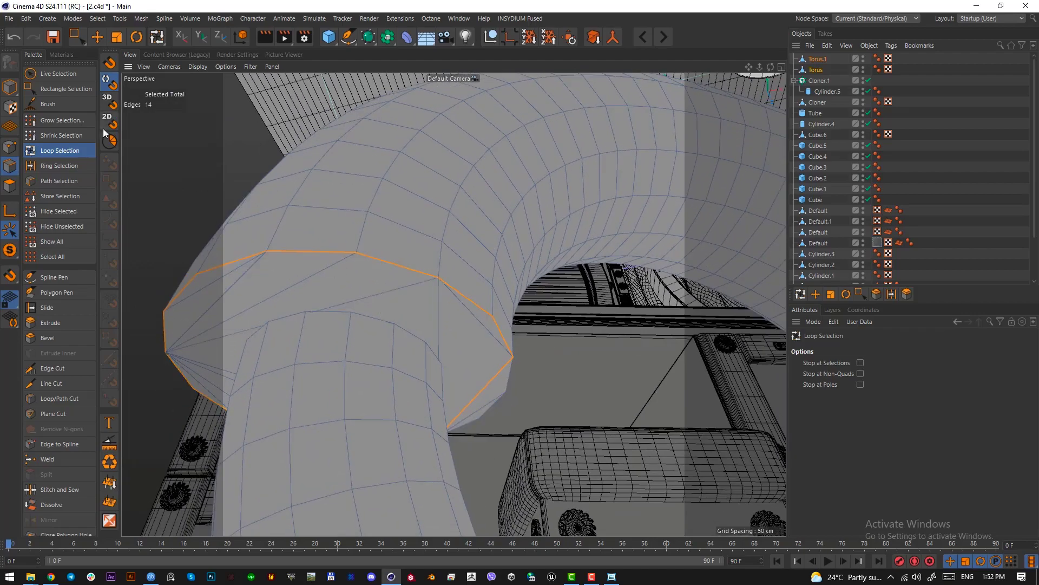
- Select the thicker upper torus half and isolate it in the viewport with its two flat end caps facing the view
left_click(77, 37)
scroll(383, 318, "down", 5)
left_click_drag(495, 291, 447, 390, "alt")
scroll(475, 390, "down", 3)
left_click_drag(493, 230, 507, 223, "alt")
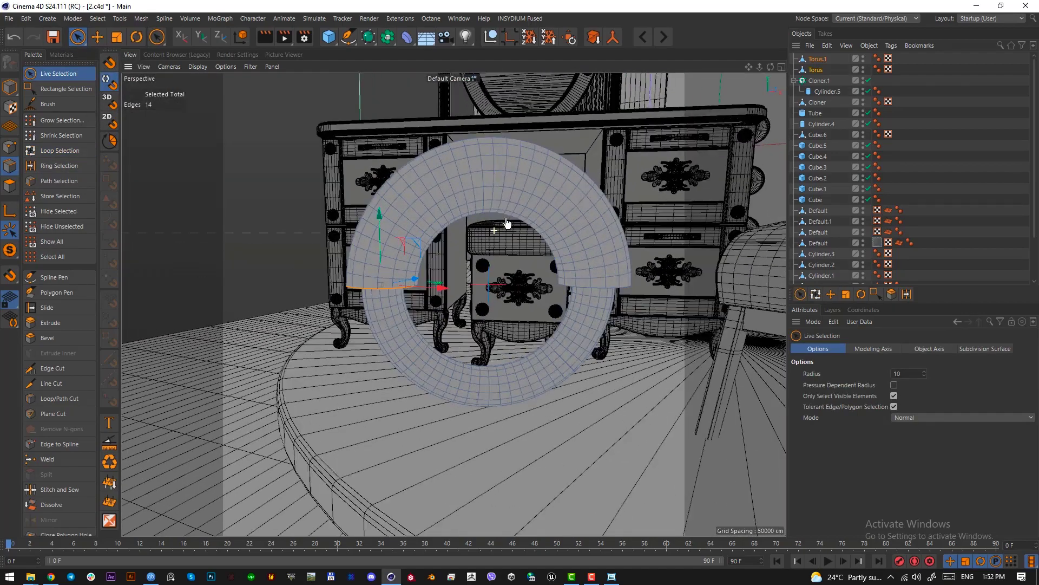
left_click(13, 90)
left_click(96, 39)
left_click(526, 182)
middle_click_drag(527, 184, 477, 234, "alt")
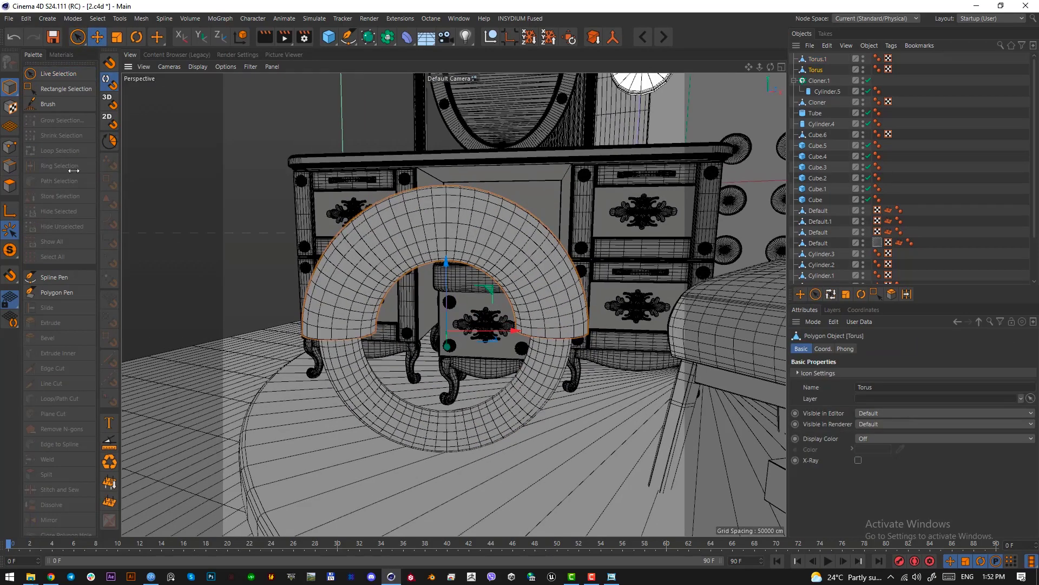
left_click(12, 247)
left_click_drag(521, 276, 520, 154, "alt")
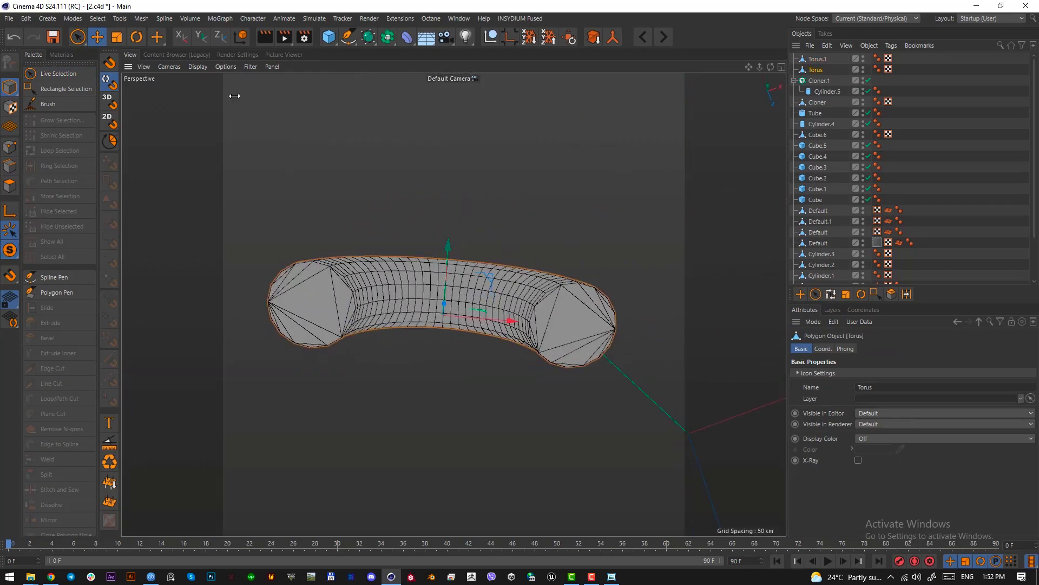
- Dissolve the inner triangulation edges of the first end cap, leaving the rim edges out of the selection
left_click(77, 37)
left_click(9, 165)
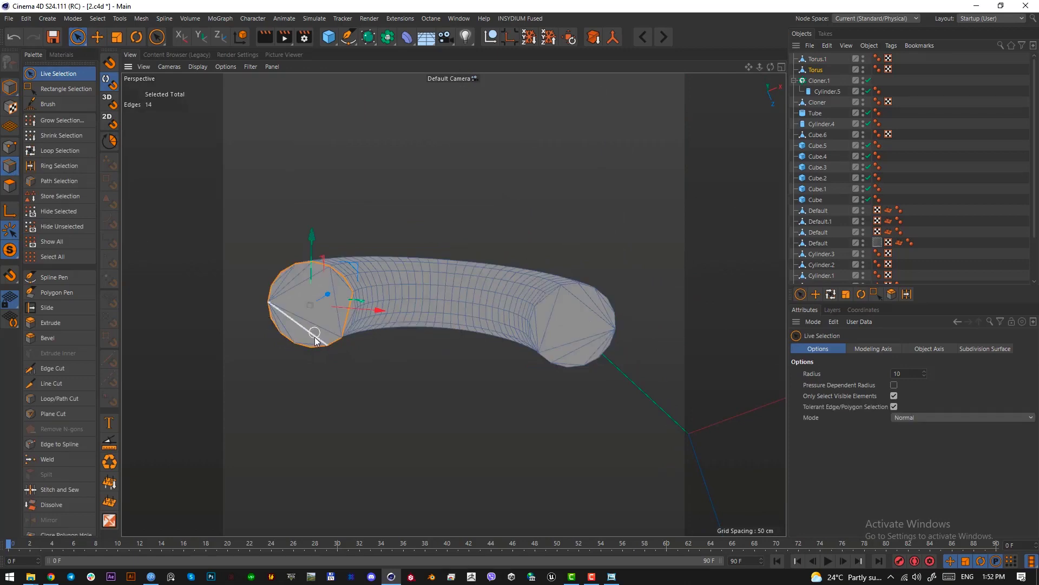
mouse_move(312, 334)
left_mouse_down()
mouse_move(309, 344)
mouse_move(284, 320)
mouse_move(284, 289)
mouse_move(342, 313)
left_mouse_up()
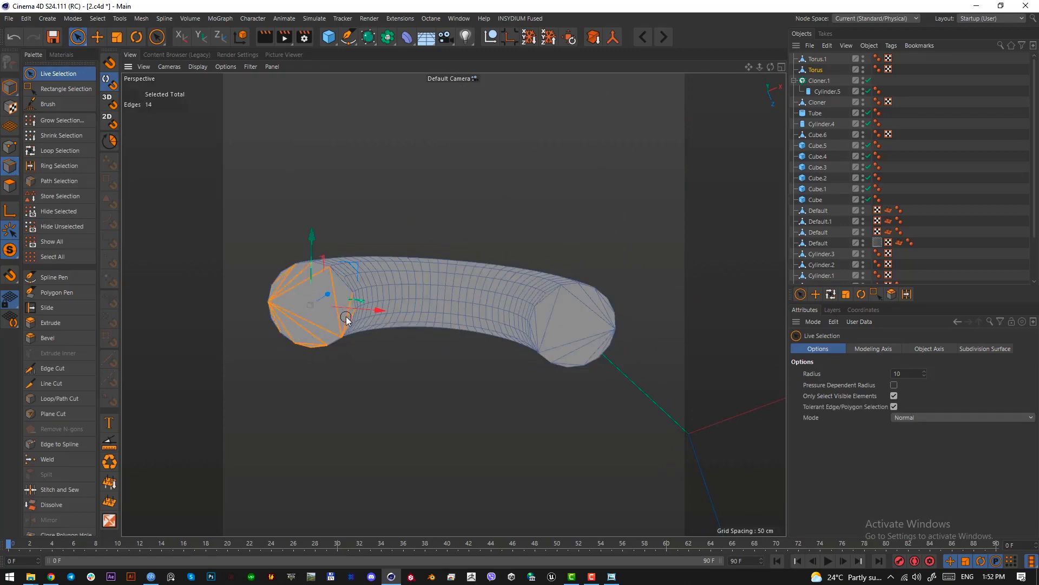
left_click(69, 498)
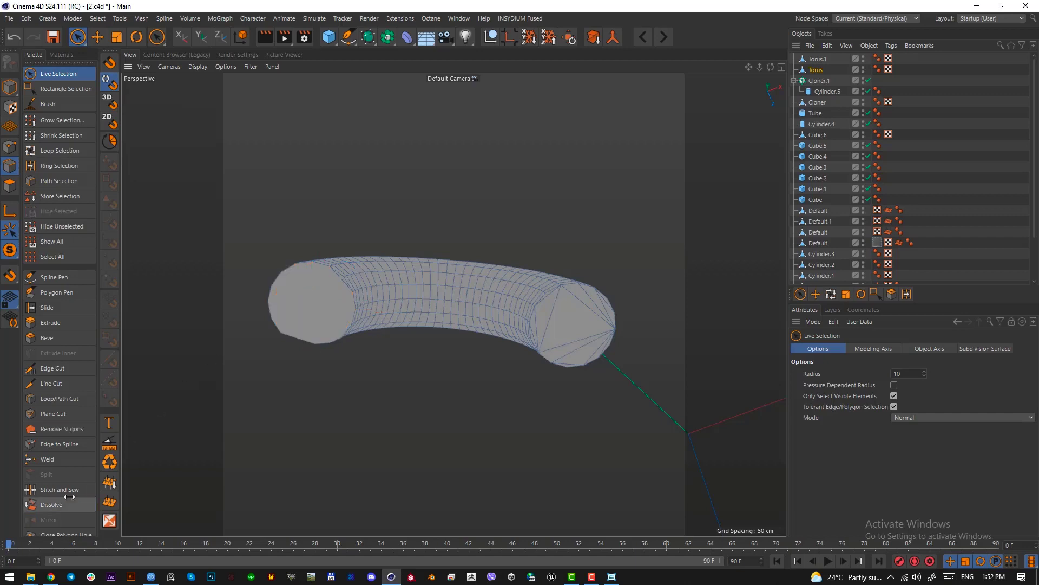
key("ctrl+z")
right_click_drag(279, 326, 398, 326, "alt")
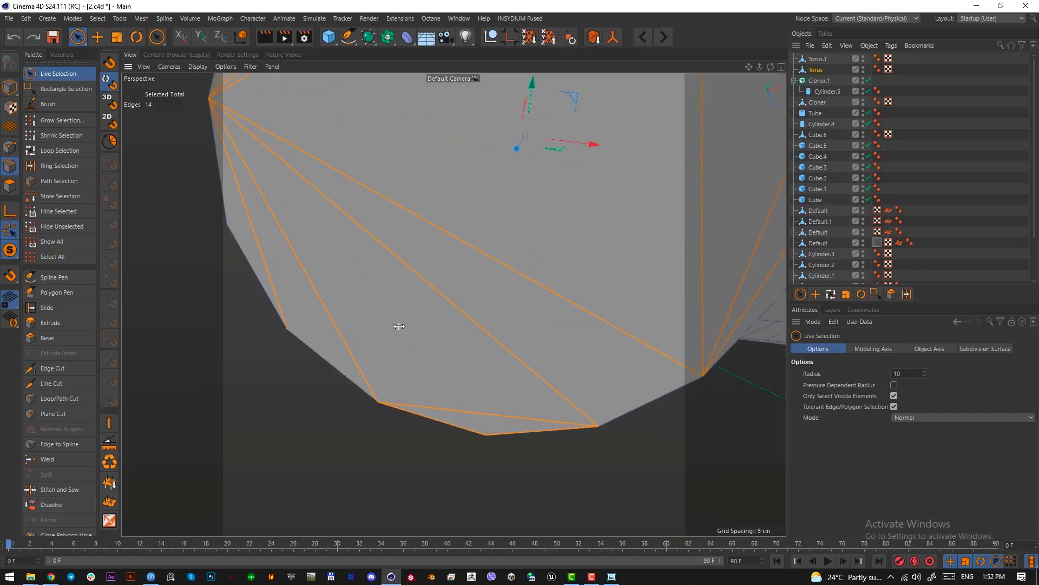
left_click(510, 440, "ctrl")
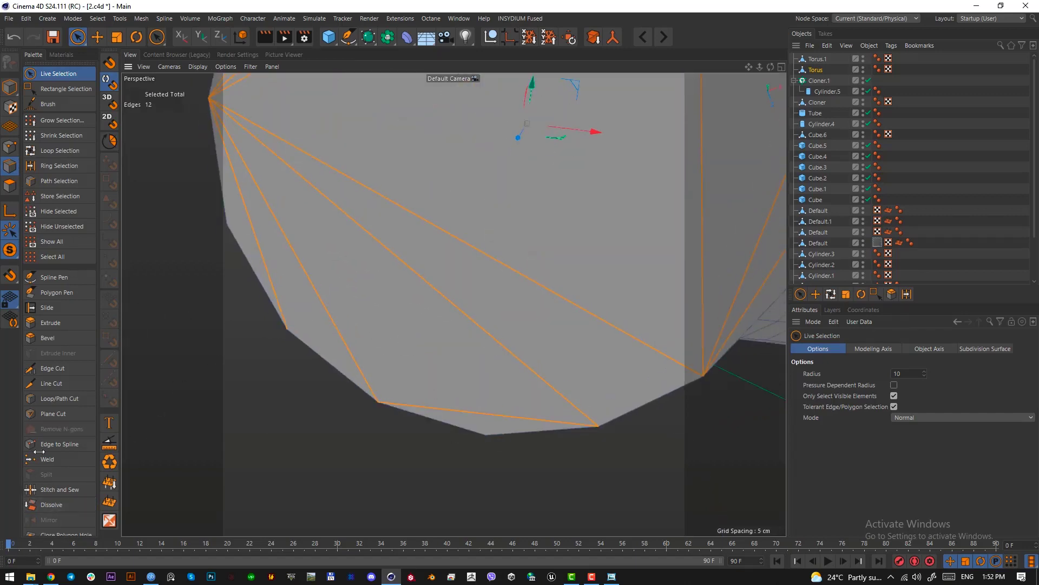
left_click(72, 506)
- Select the triangulation edges across the second end cap of the torus half and dissolve them
scroll(461, 277, "down", 7)
middle_click_drag(461, 277, 155, 305, "alt")
left_click_drag(156, 305, 100, 307, "alt")
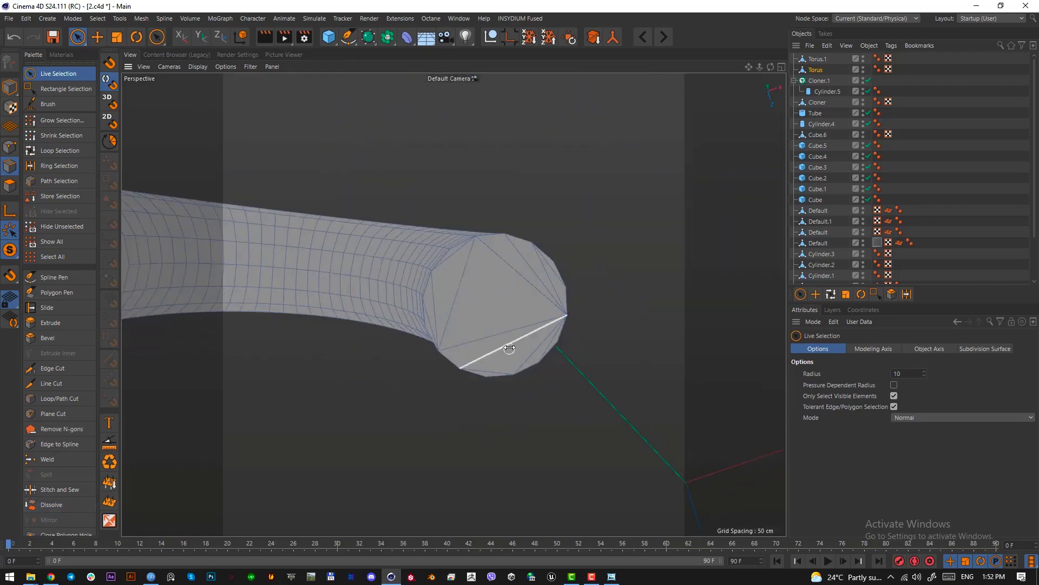
scroll(517, 349, "up", 5)
left_click(545, 379)
left_click(565, 371, "shift")
mouse_move(486, 400)
left_mouse_down("shift")
mouse_move(453, 387)
mouse_move(332, 290)
mouse_move(582, 193)
mouse_move(593, 175)
mouse_move(370, 131)
left_mouse_up("shift")
key("ctrl+BackSpace")
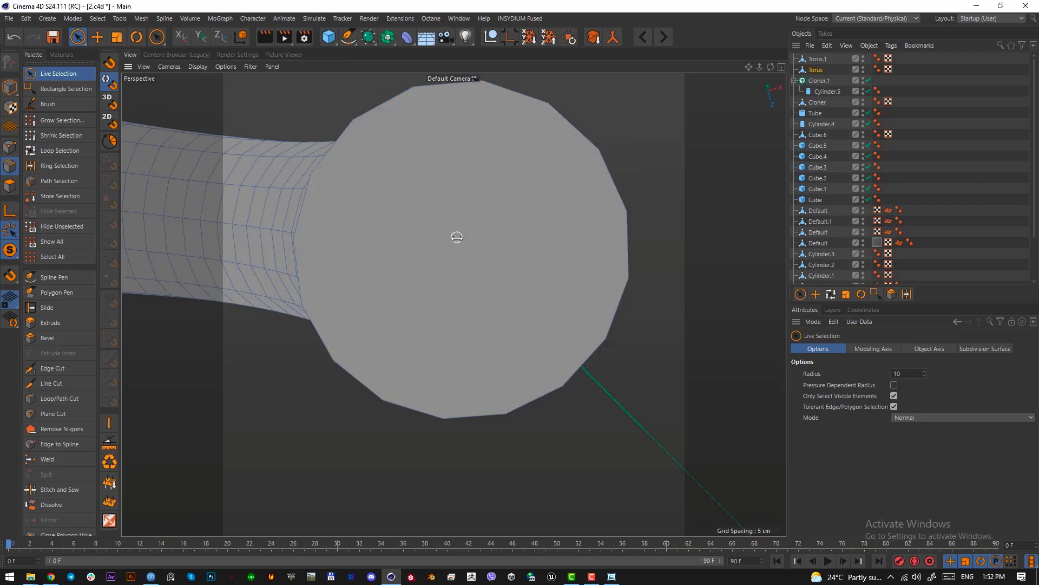
- Try to loop-select the rim edges around both end caps of the isolated torus half
scroll(417, 233, "down", 3)
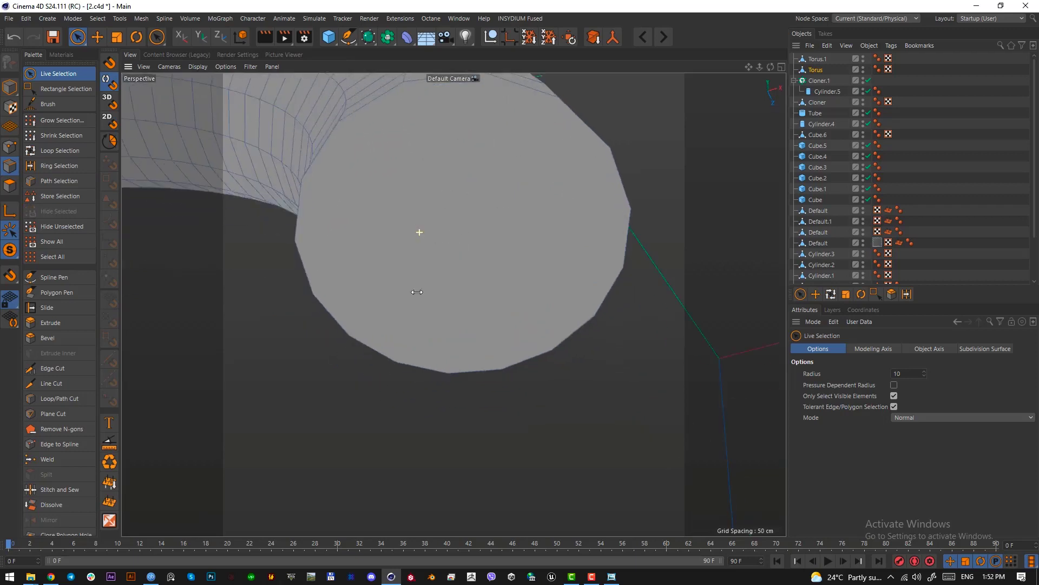
left_click_drag(417, 232, 399, 181, "alt")
left_click(74, 165)
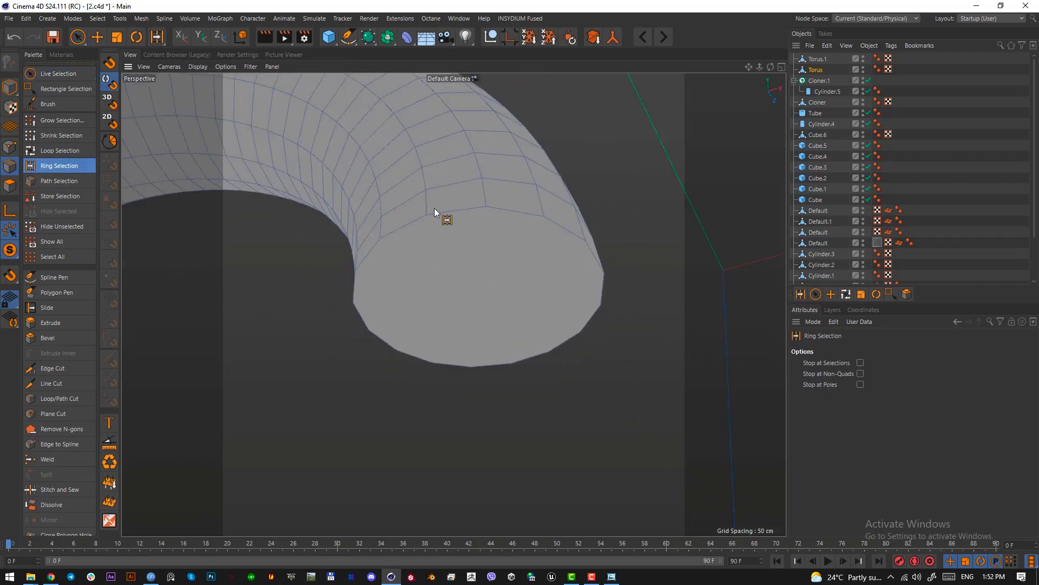
left_click(60, 151)
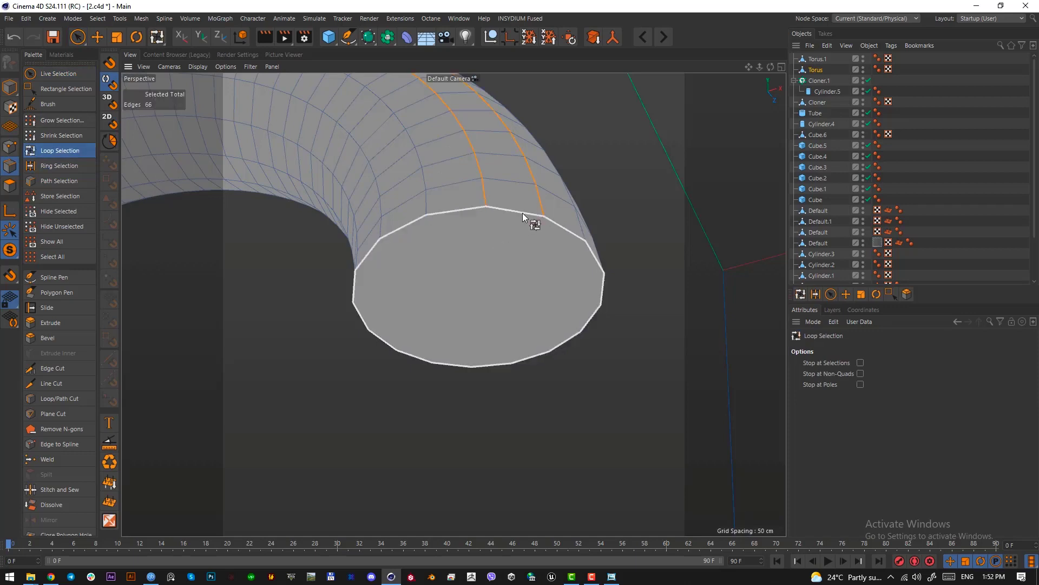
left_click(523, 217)
scroll(487, 281, "down", 5)
scroll(542, 260, "up", 5)
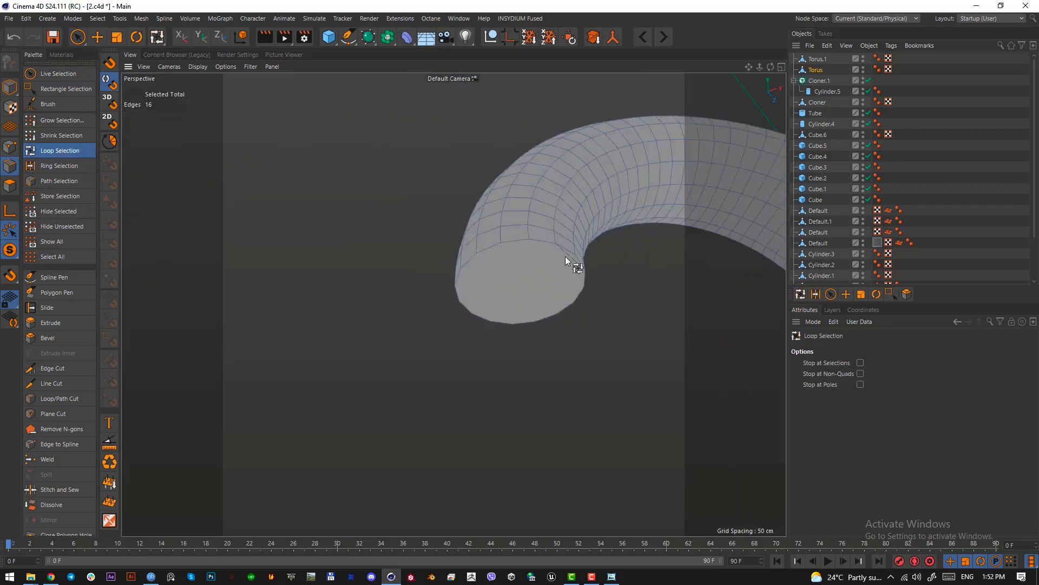
mouse_move(541, 247)
left_mouse_down("alt")
mouse_move(541, 258)
mouse_move(547, 244)
left_mouse_up("alt")
left_click(537, 239, "shift")
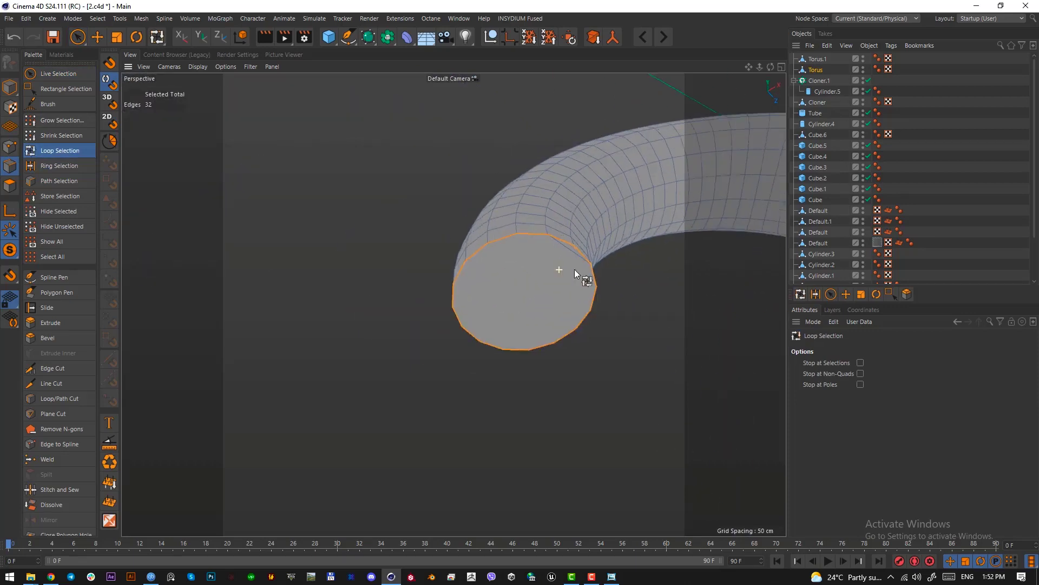
- Select the stray leftover edge along the second end cap's rim and remove it
scroll(574, 269, "up", 5)
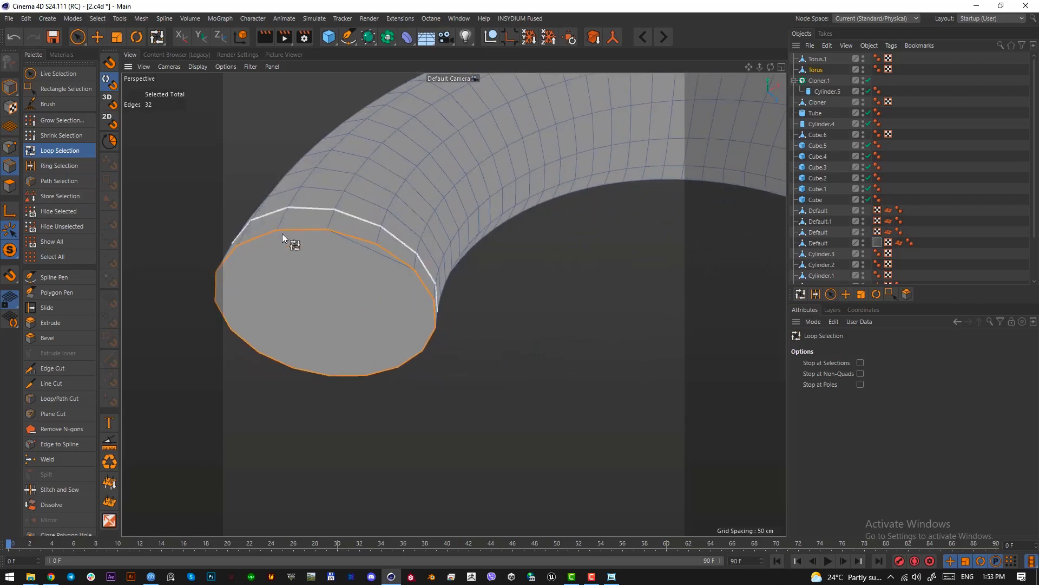
key("9")
left_click(379, 259)
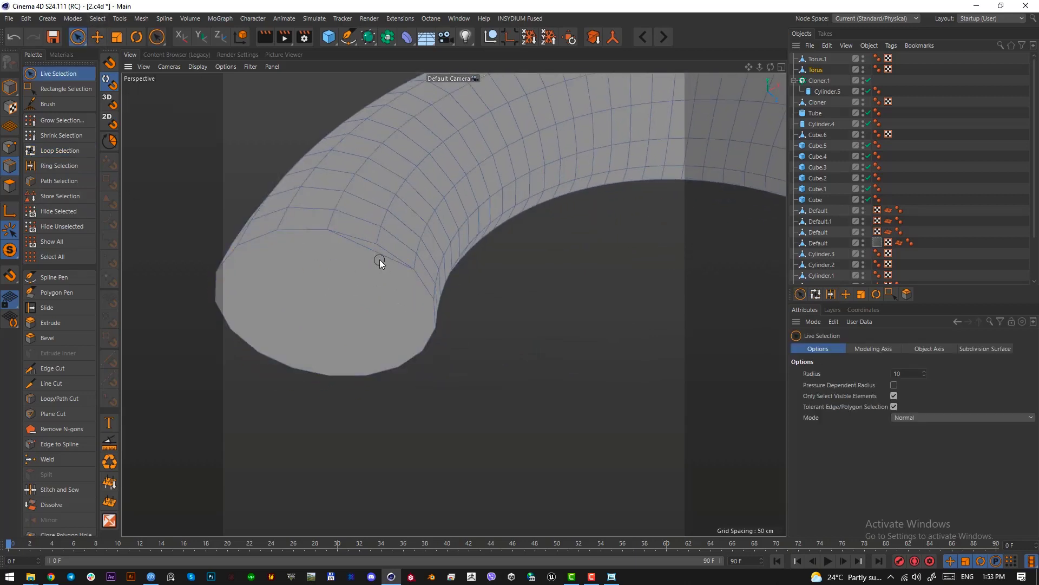
left_click(381, 254)
left_click(340, 273)
- Loop-select the outer rim of one end cap and add the opposite end cap's rim to the selection
left_click(73, 150)
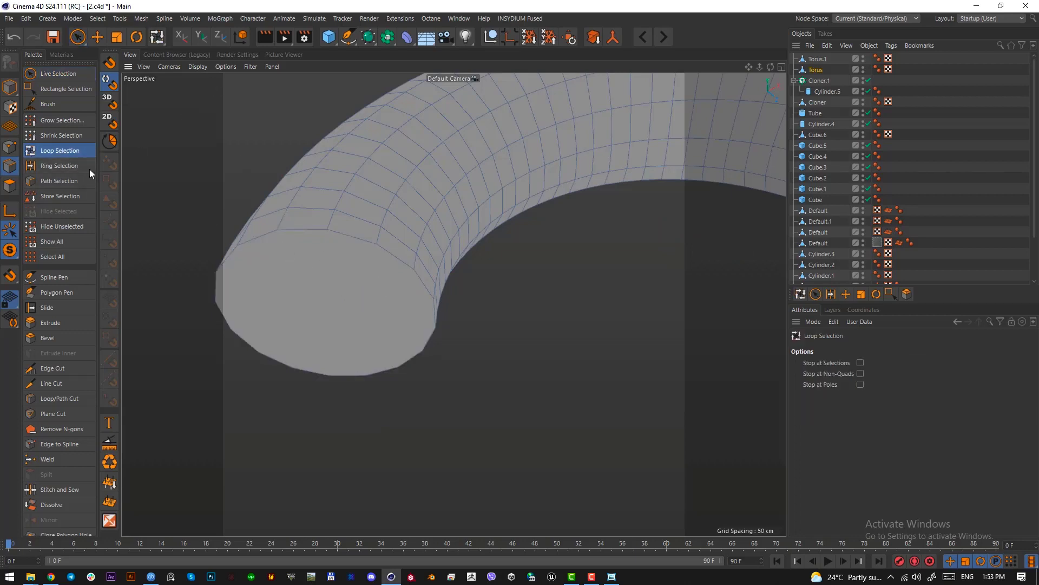
left_click(369, 245)
scroll(385, 296, "down", 5)
scroll(472, 259, "up", 4)
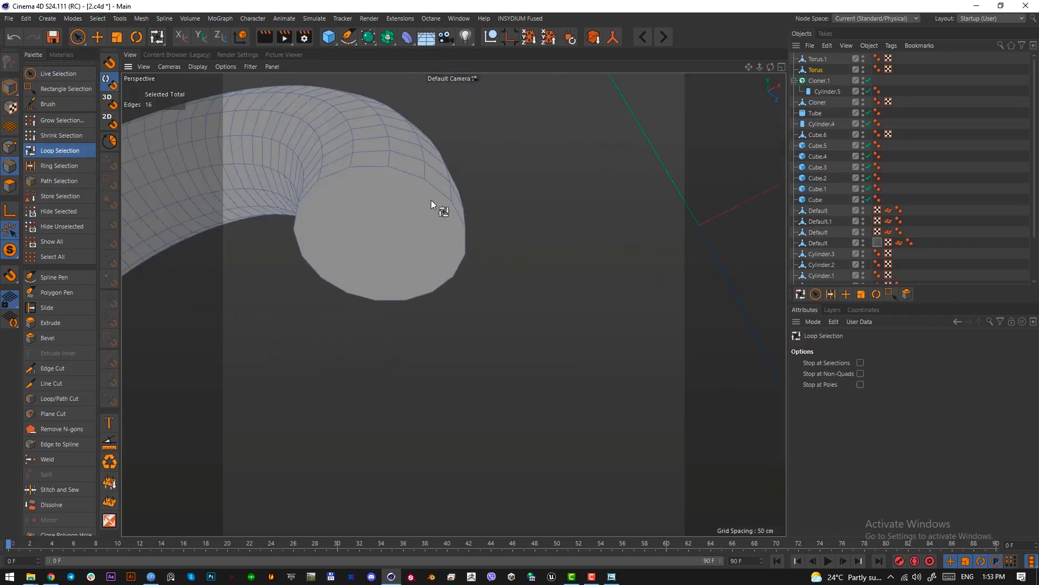
left_click(434, 186, "shift")
- Bevel the selected end cap rims with an offset of about 0.52 cm and 3 subdivisions
scroll(494, 270, "down", 3)
key("m")
key("s")
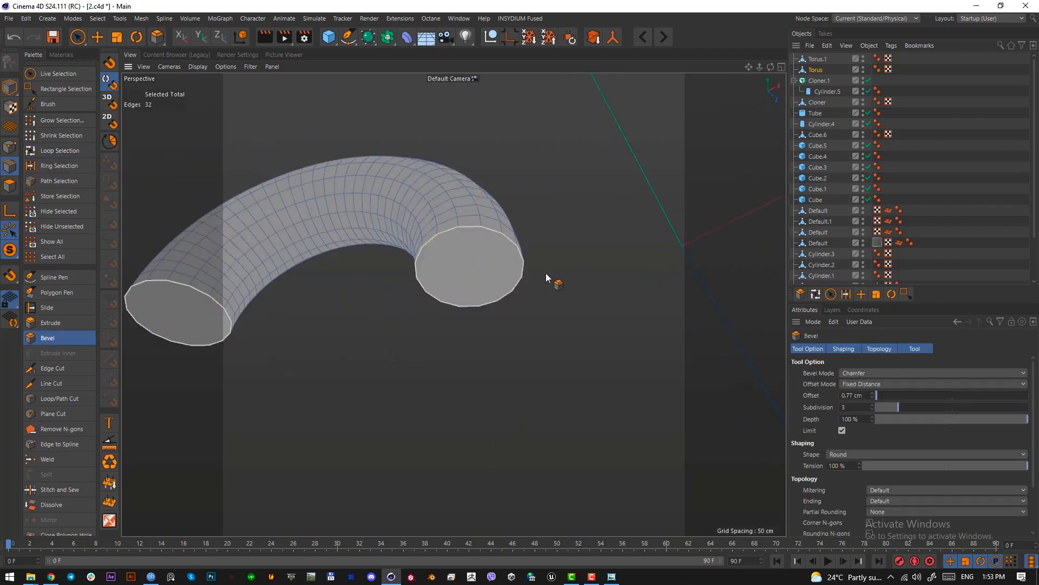
scroll(546, 274, "up", 3)
left_click_drag(548, 241, 525, 332)
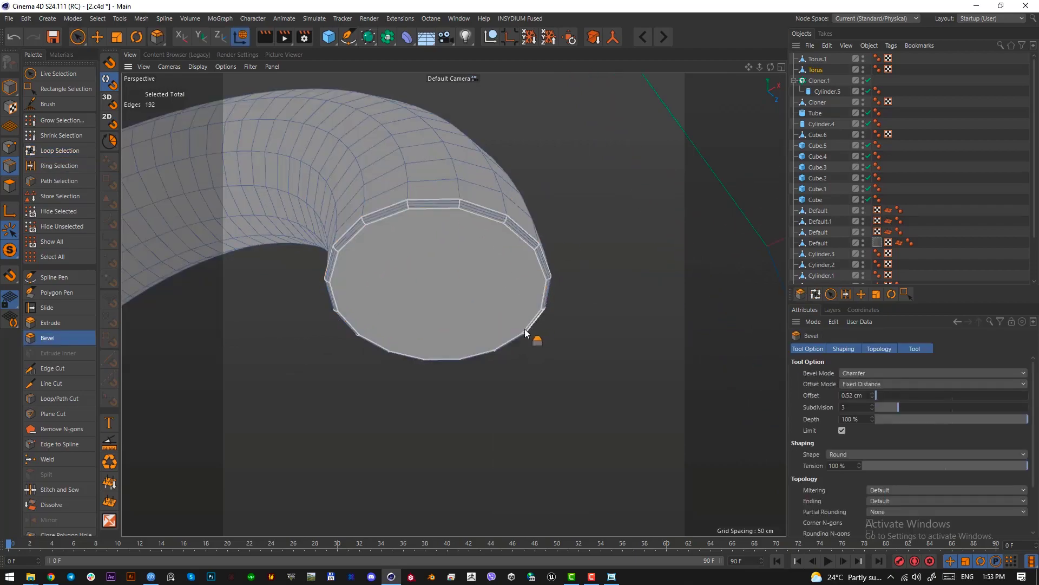
- Turn off the isolation of the torus half and view both halves from the front within the full scene
left_click(8, 255)
scroll(414, 295, "down", 5)
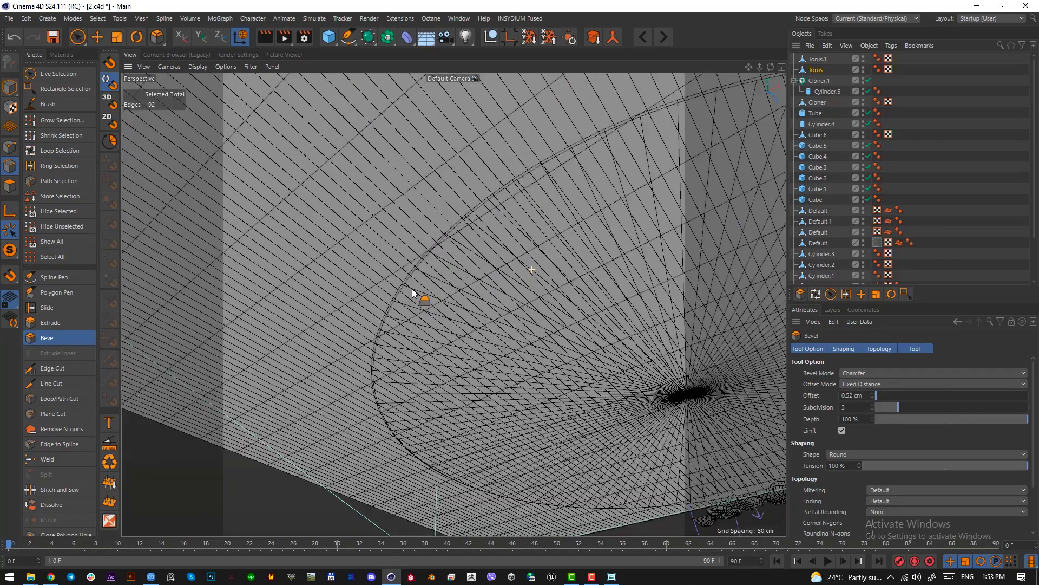
left_click_drag(415, 295, 456, 412, "alt")
scroll(486, 281, "down", 4)
scroll(475, 253, "up", 8)
left_click_drag(474, 253, 557, 234, "alt")
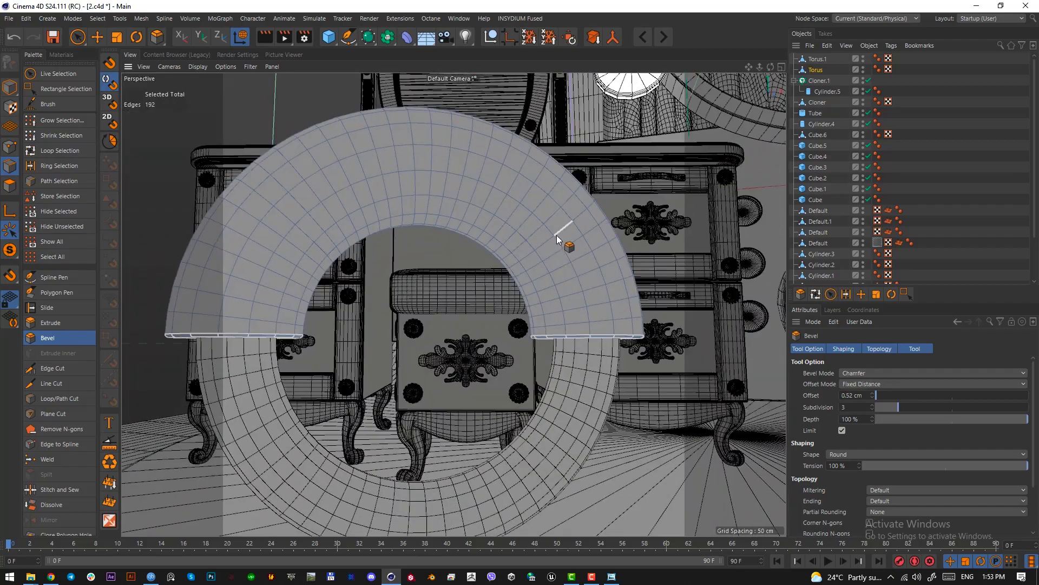
- Undo the small bevel, bevel both rims with an offset of about 2.18 cm, and return to model mode with the Move tool
key("ctrl+z")
left_click_drag(572, 407, 609, 407)
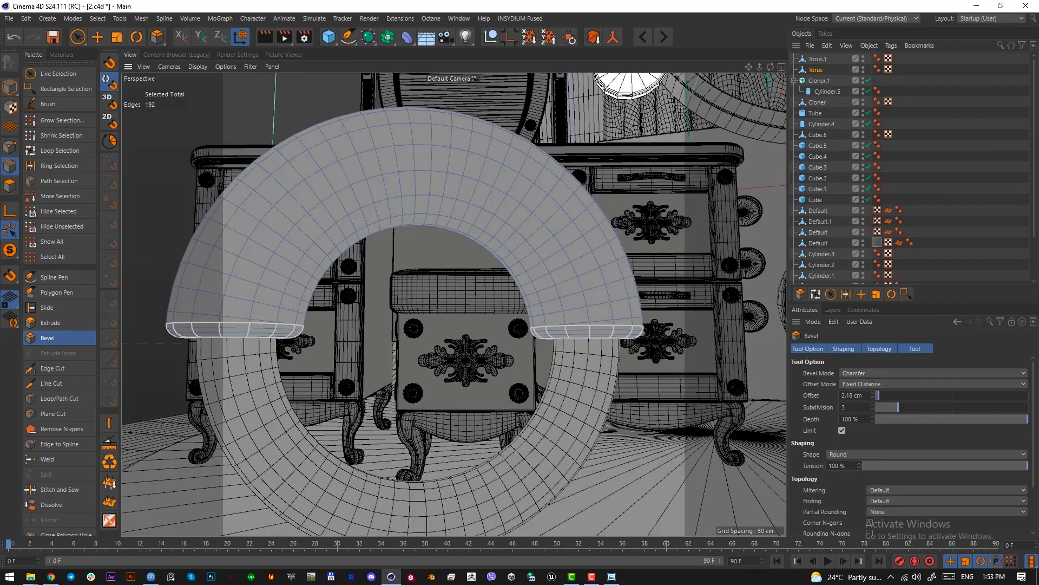
left_click(9, 87)
left_click(98, 38)
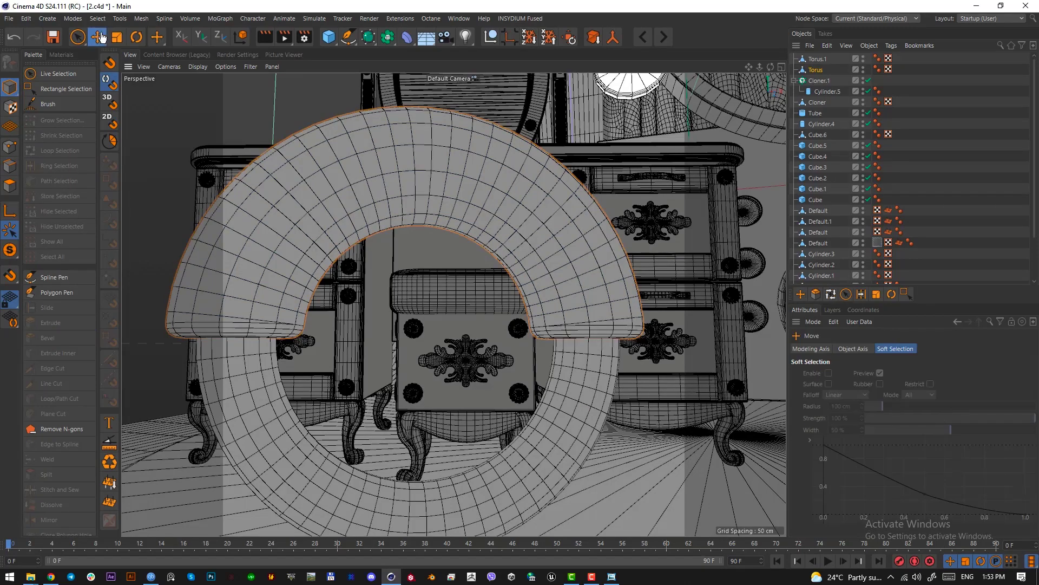
- Save the scene and look through the OctaneCamera
key("ctrl+s")
scroll(995, 178, "down", 3)
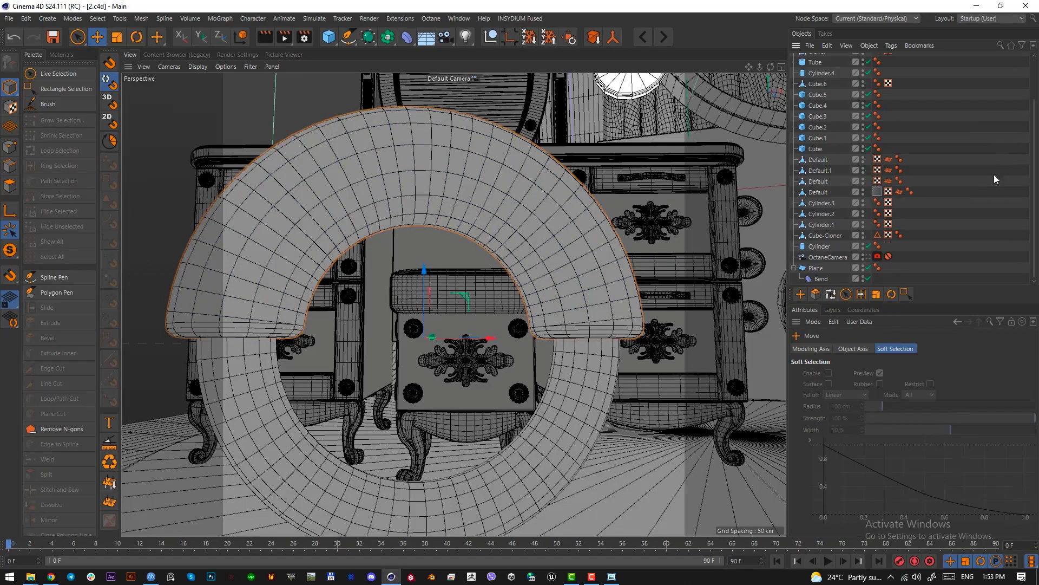
left_click(866, 258)
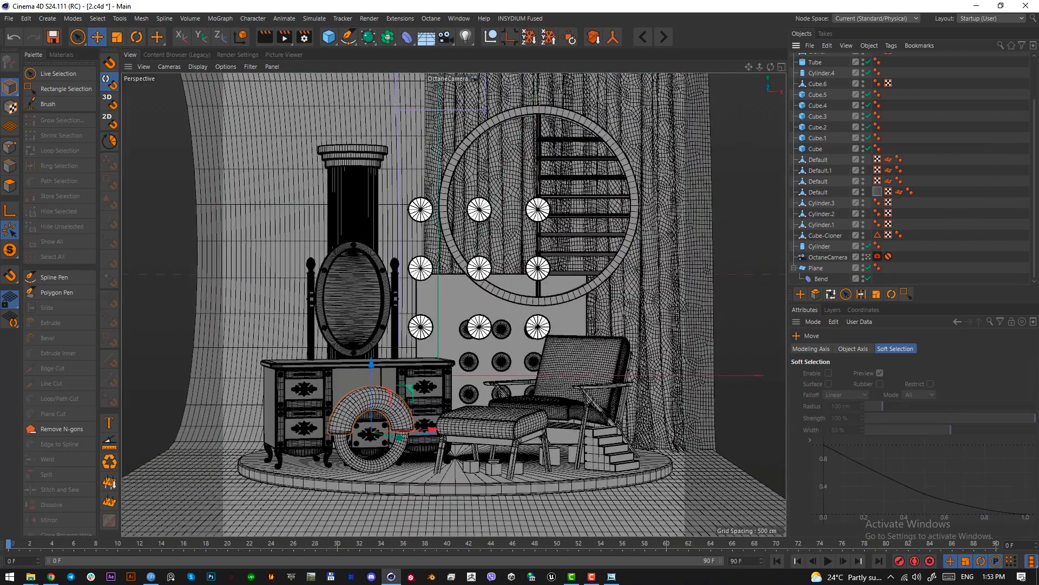
- Bring up the reference image, capture the area around the vase as a screenshot, and minimise the image
key("alt+Tab")
key("Print")
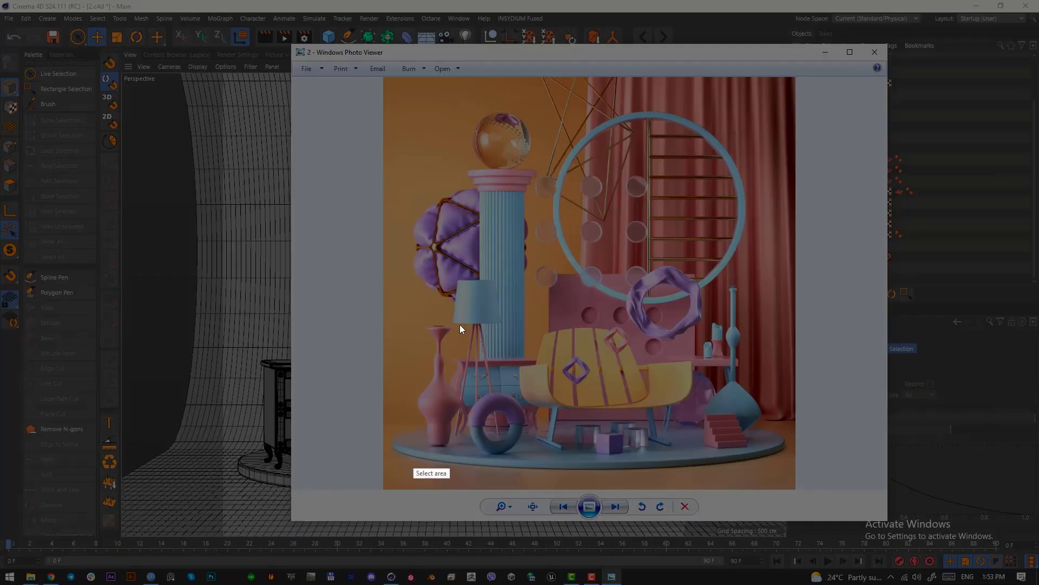
left_click_drag(414, 304, 462, 451)
left_click(453, 463)
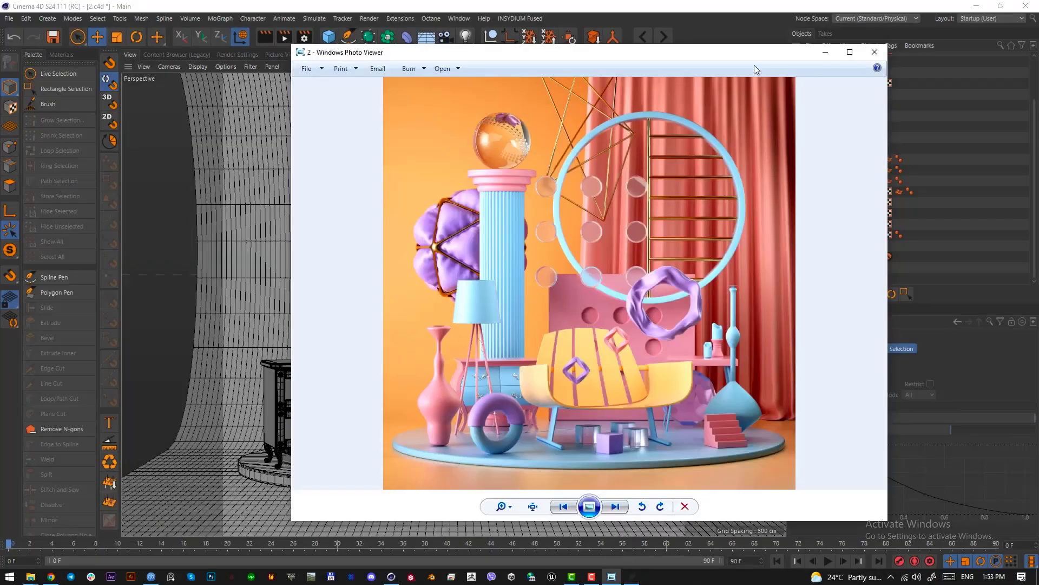
left_click(825, 52)
- Deselect all objects and start the Spline Pen in the front view over the empty area beside the curtains
scroll(994, 122, "up", 2)
left_click(988, 144)
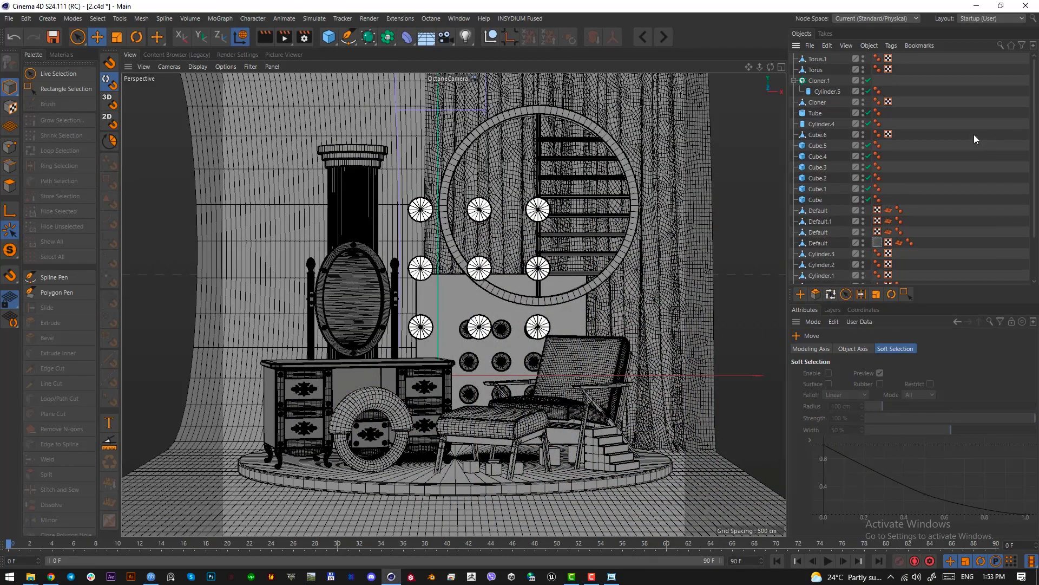
left_click(348, 37)
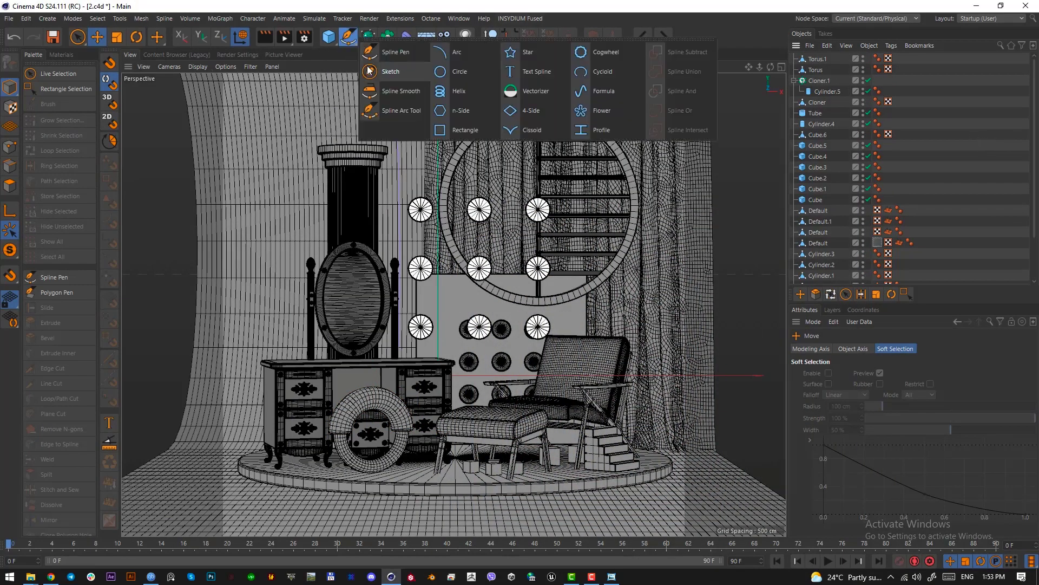
left_click(387, 55)
key("F4")
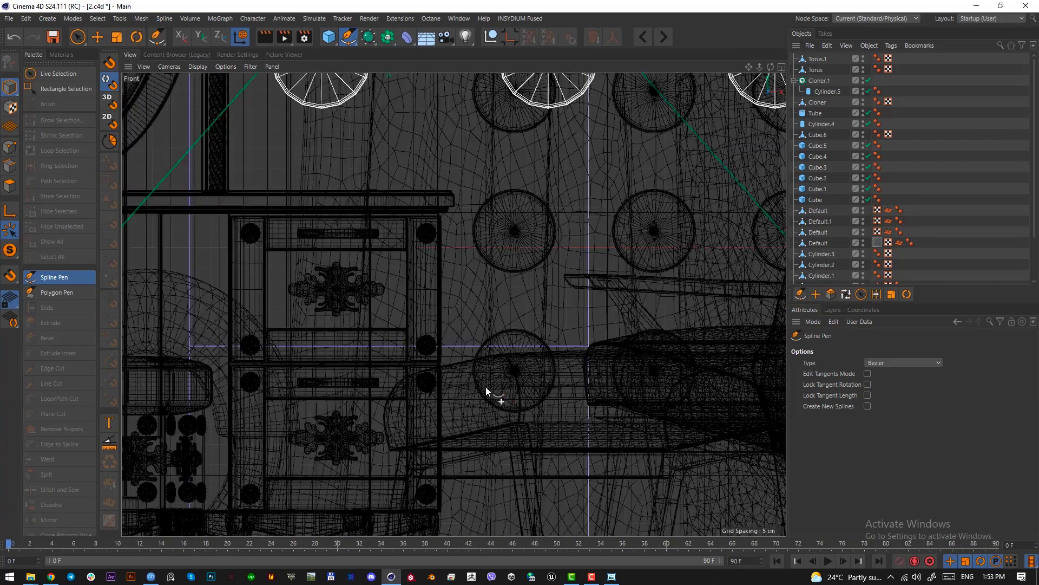
right_click_drag(478, 387, 394, 447, "alt")
middle_click_drag(550, 378, 366, 375, "alt")
right_click_drag(366, 378, 505, 398, "alt")
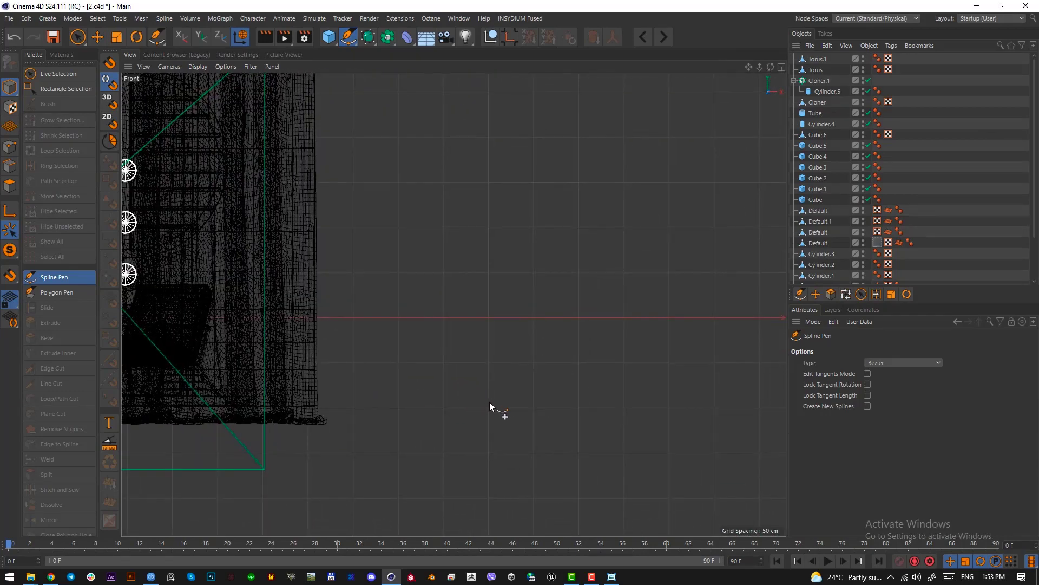
scroll(489, 402, "up", 1)
- Draw an open, curved Bezier profile with a rounded base, a narrowed waist and a wide bulge below its upper end
left_click_drag(494, 397, 454, 383)
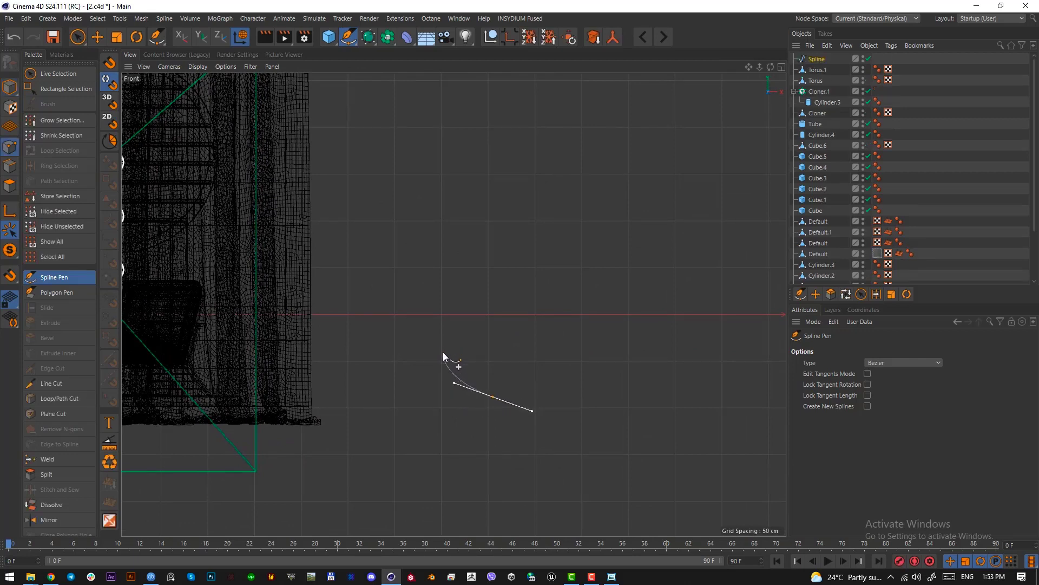
key("ctrl+z")
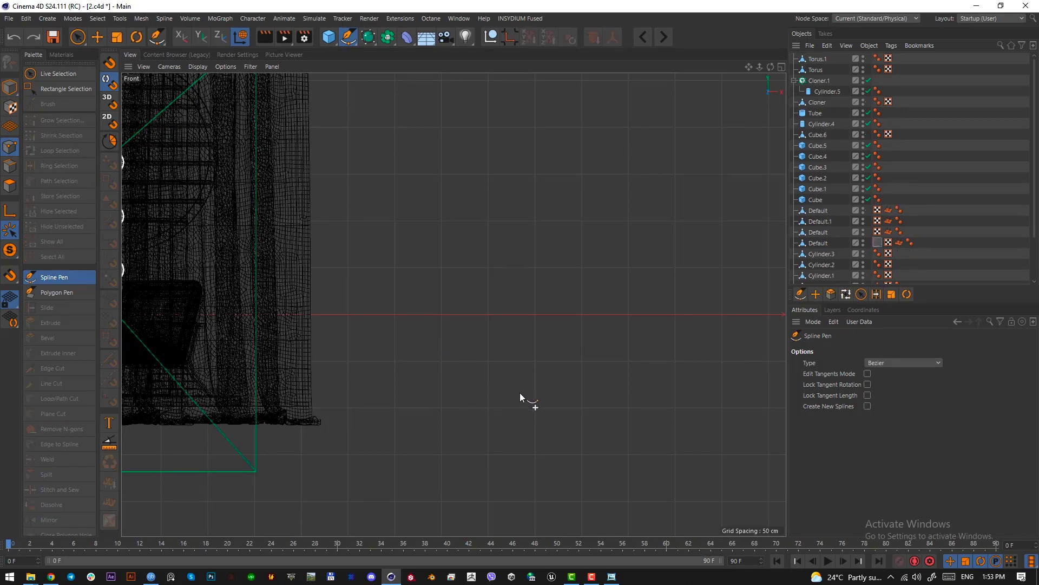
left_click(522, 389)
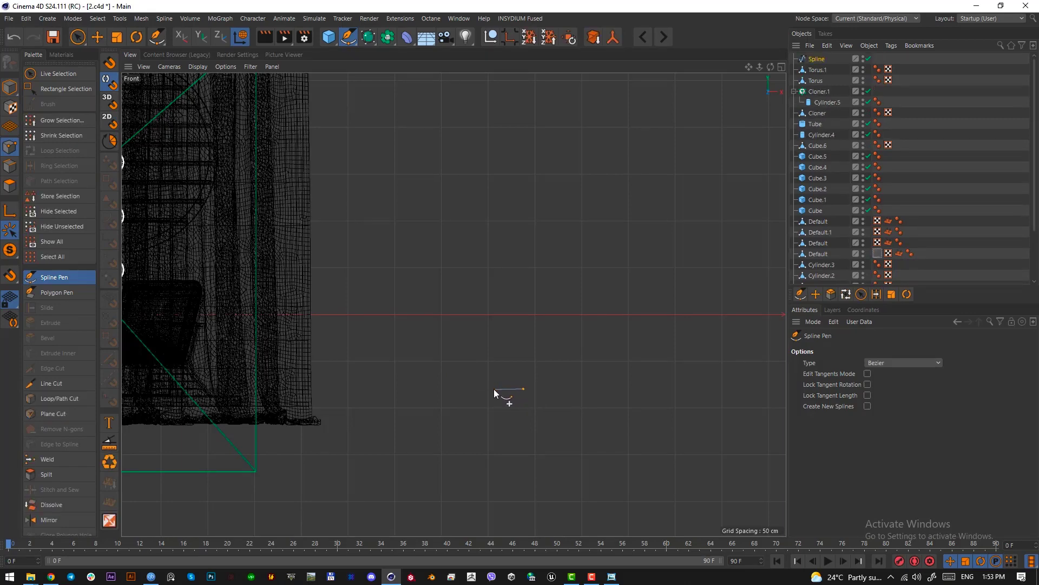
left_click_drag(492, 385, 472, 358)
left_click(486, 320)
mouse_move(454, 157)
left_mouse_down()
mouse_move(493, 174)
mouse_move(454, 158)
left_mouse_up()
key("ctrl+z")
left_click_drag(491, 189, 543, 190)
key("ctrl+z")
key("Escape")
- Select the spline's upper and lower end points and scale them horizontally to zero so they align vertically
left_click_drag(85, 38, 108, 81)
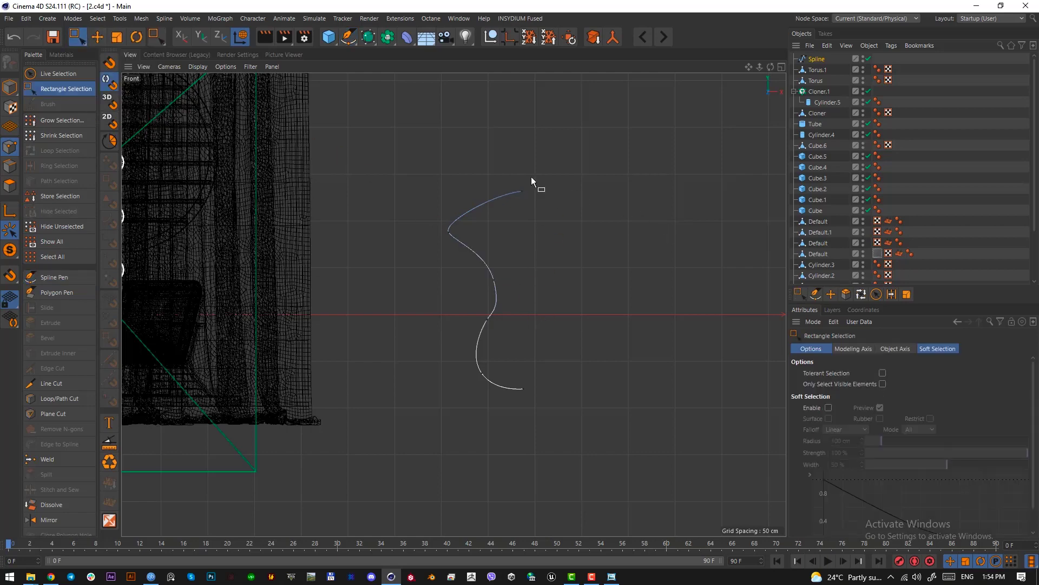
left_click_drag(512, 169, 551, 448)
key("t")
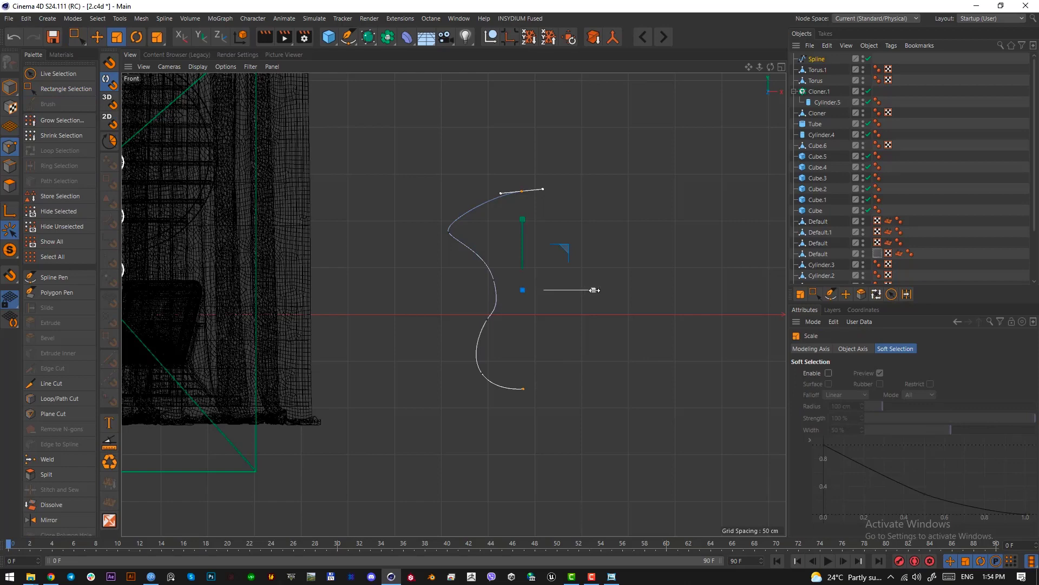
left_click_drag(595, 290, 522, 292)
- Try to move the spline's upper end point slightly downward, and undo the move
scroll(504, 171, "up", 15)
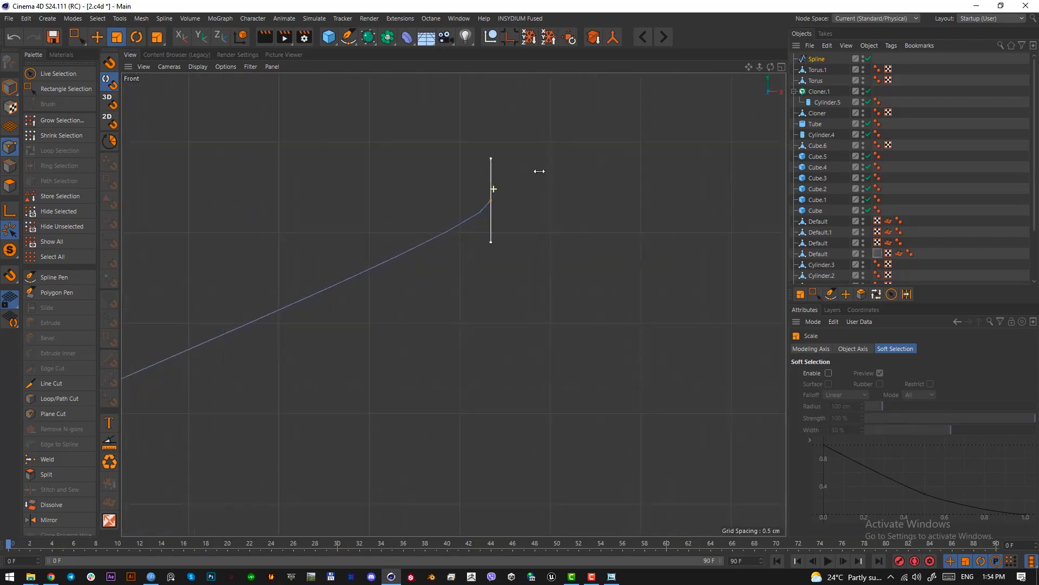
left_click(493, 219)
left_click(485, 220)
key("e")
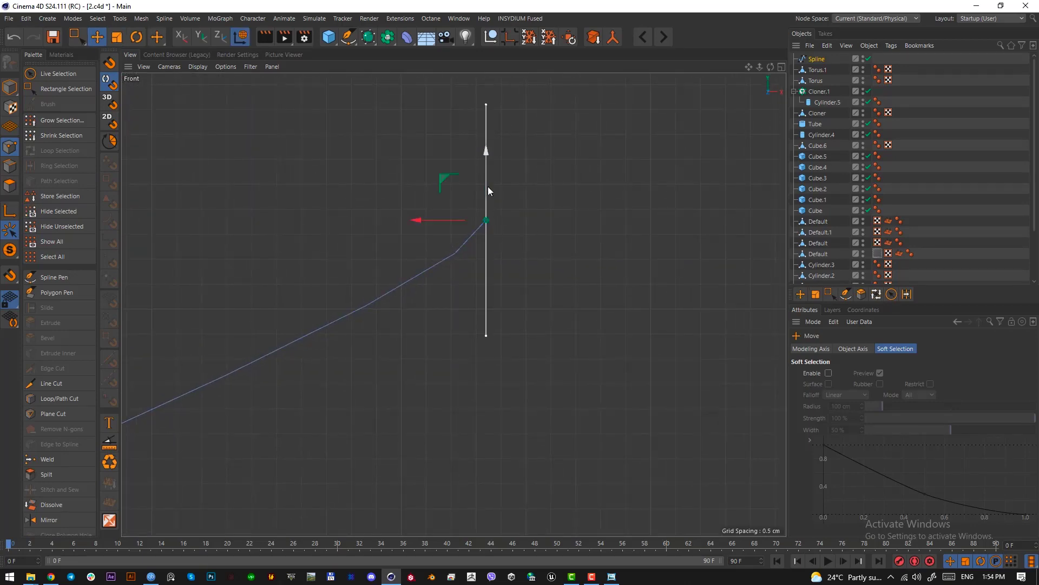
left_click_drag(486, 179, 486, 184)
key("ctrl+z")
left_click(494, 224)
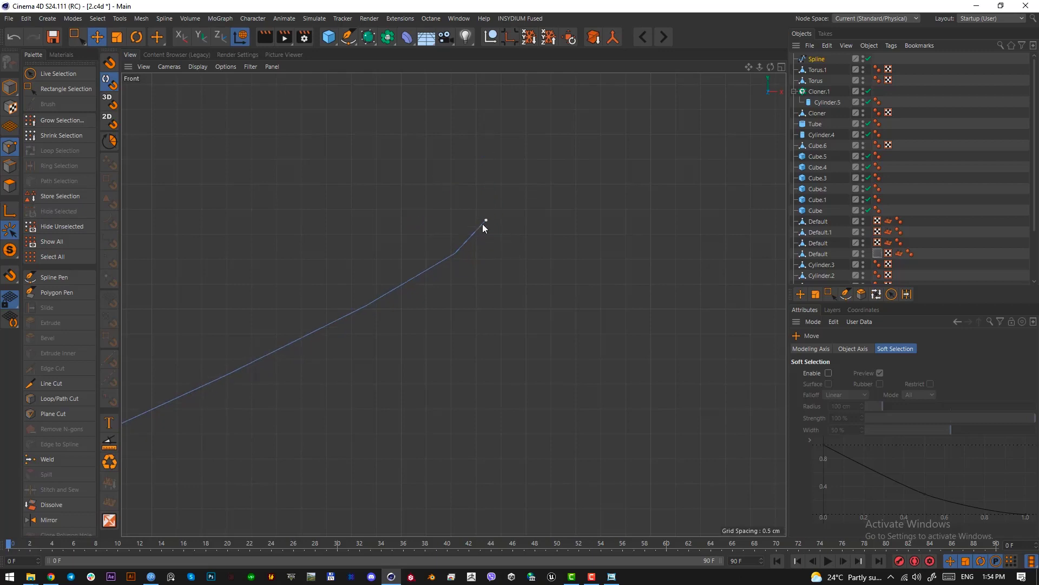
left_click(484, 221)
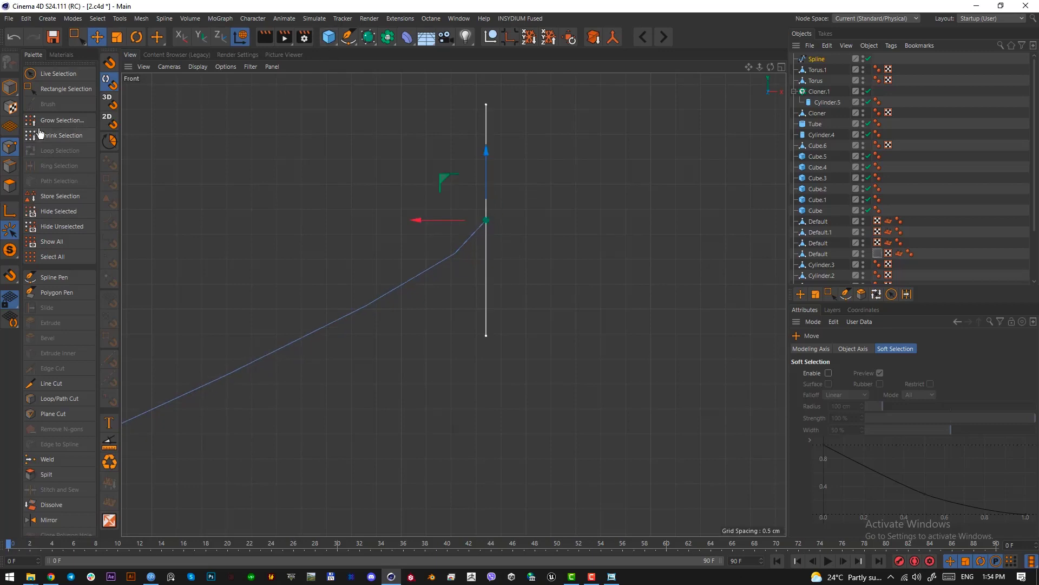
left_click(63, 282)
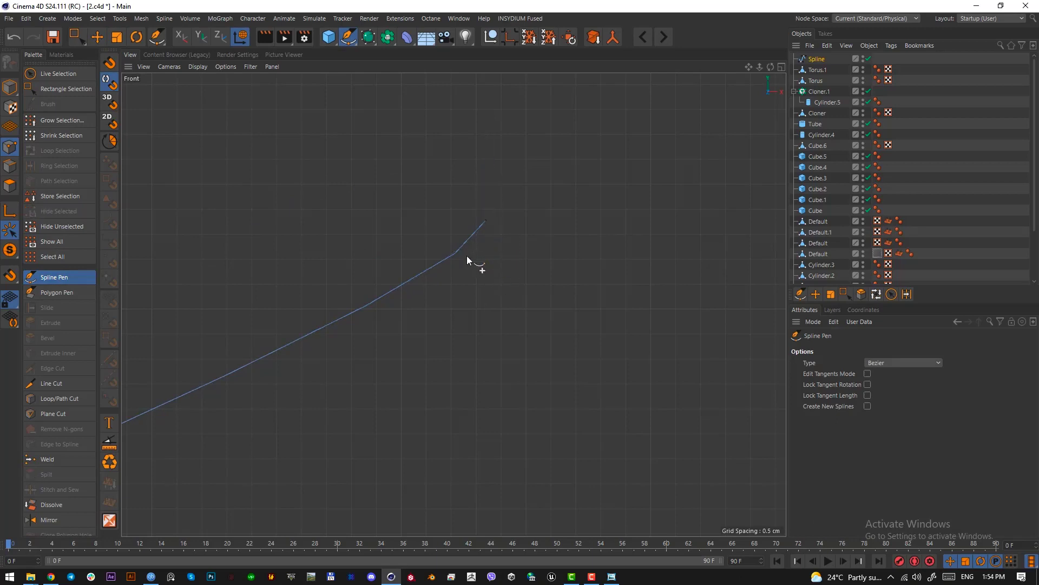
left_click(70, 38)
left_click(119, 45)
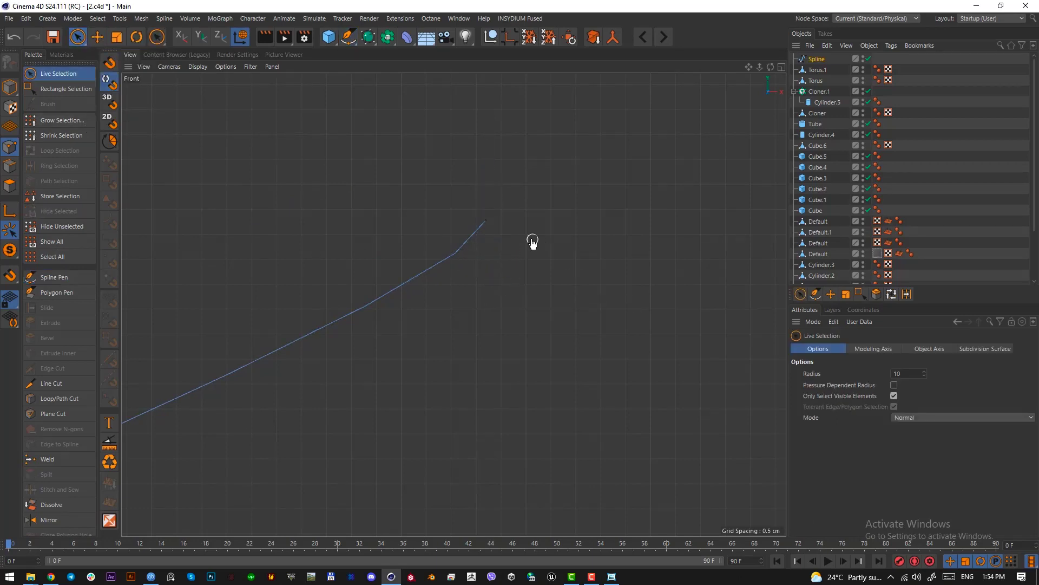
left_click(485, 224)
left_click(486, 224)
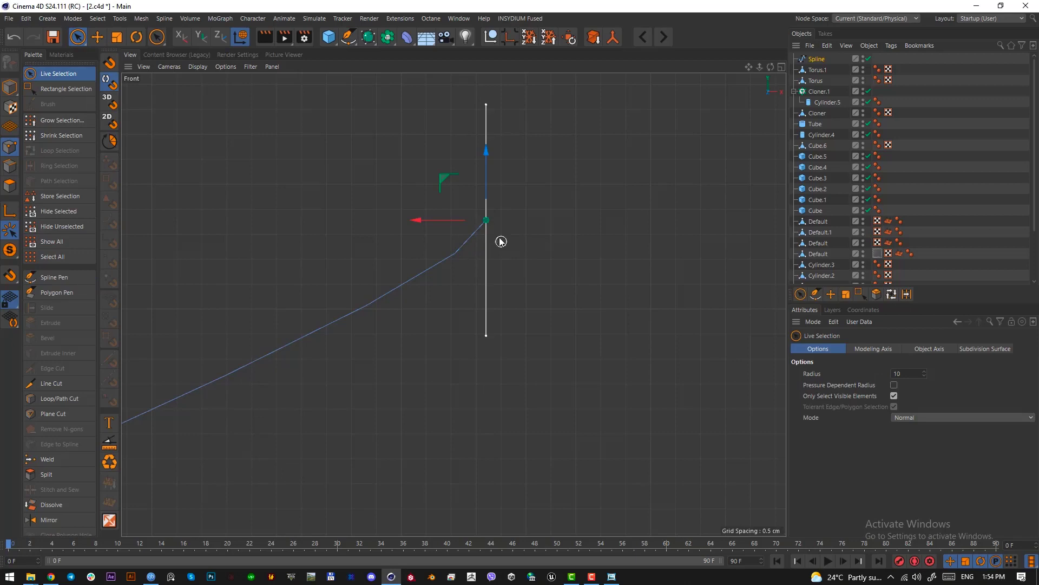
right_click(478, 333)
left_click(476, 332)
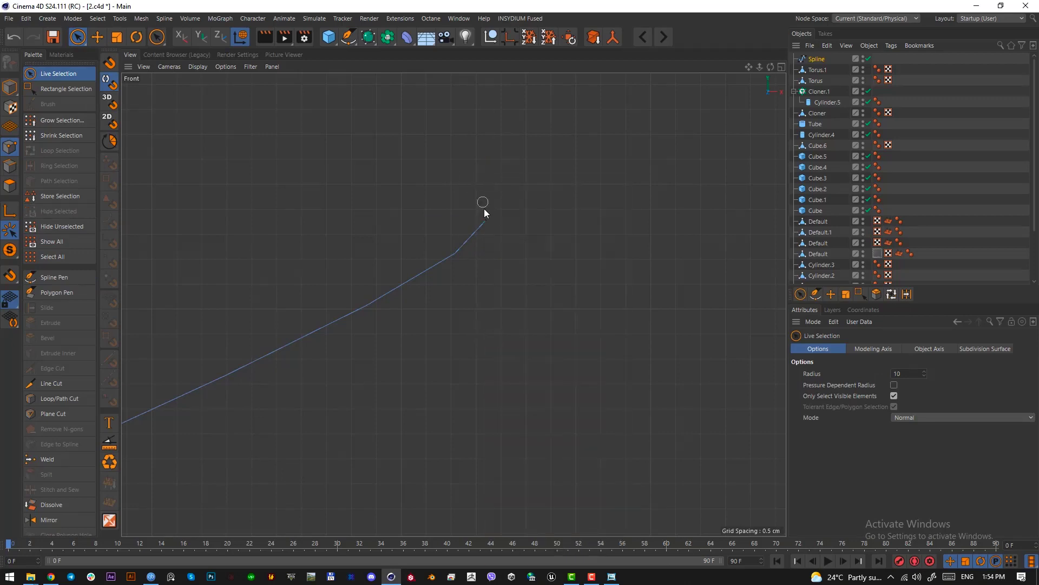
left_click(486, 220)
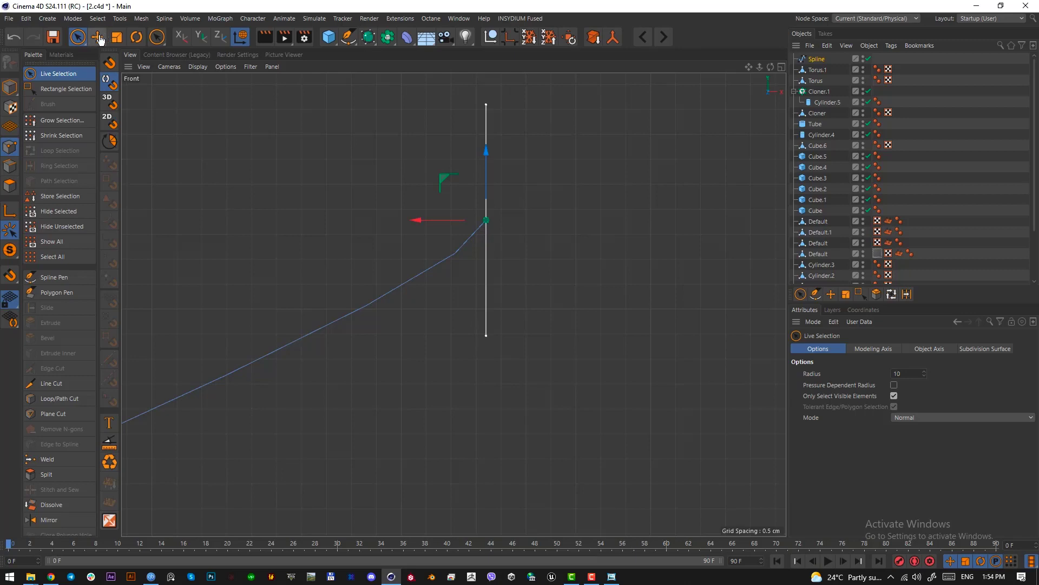
- Activate the Move tool and select only the upper end point of the profile spline
left_click(487, 236)
left_click(485, 220)
left_click(98, 37)
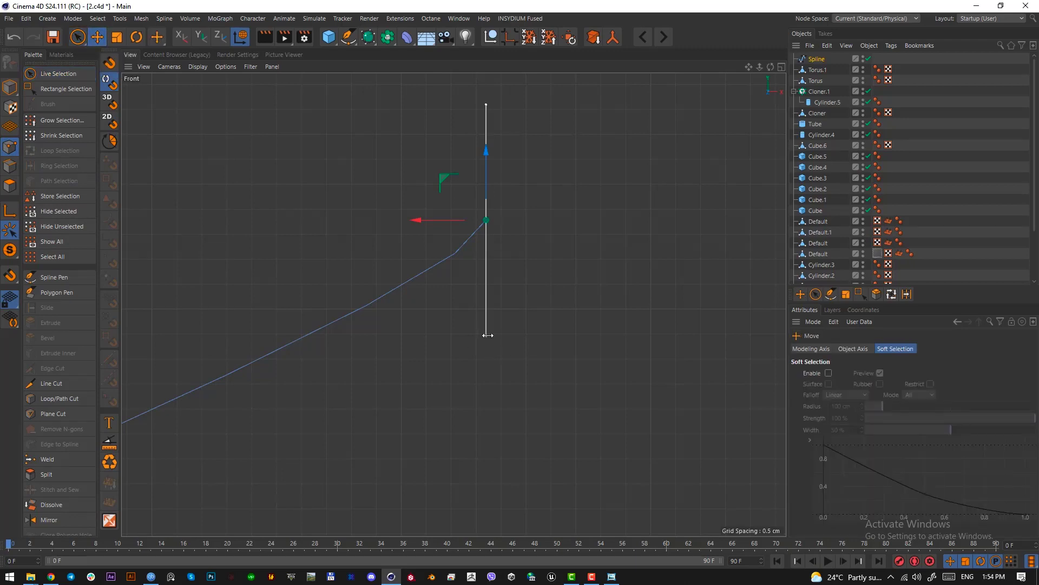
mouse_move(484, 335)
left_mouse_down("alt")
mouse_move(472, 323)
mouse_move(479, 331)
left_mouse_up("alt")
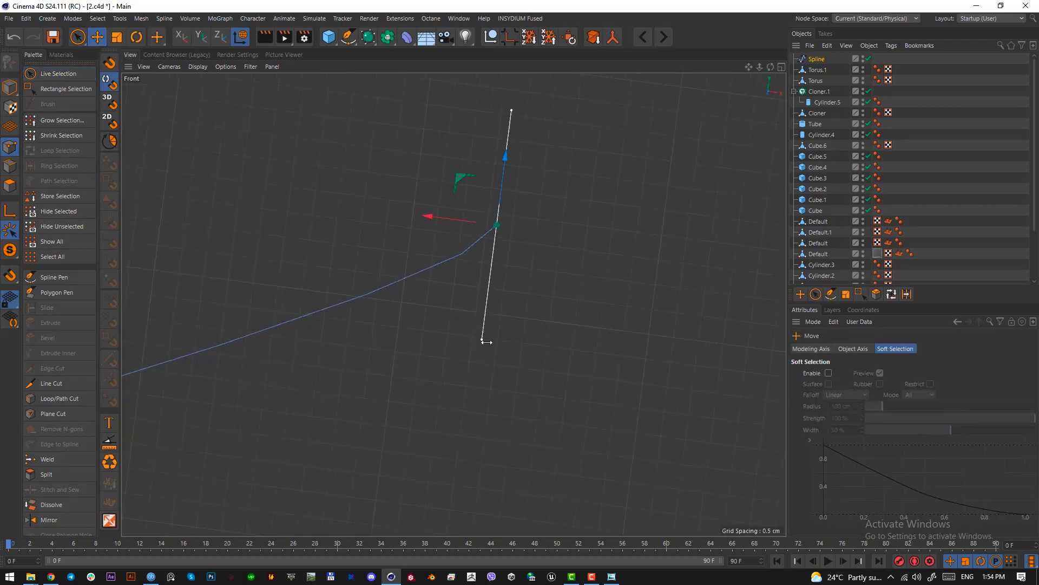
key("ctrl+z")
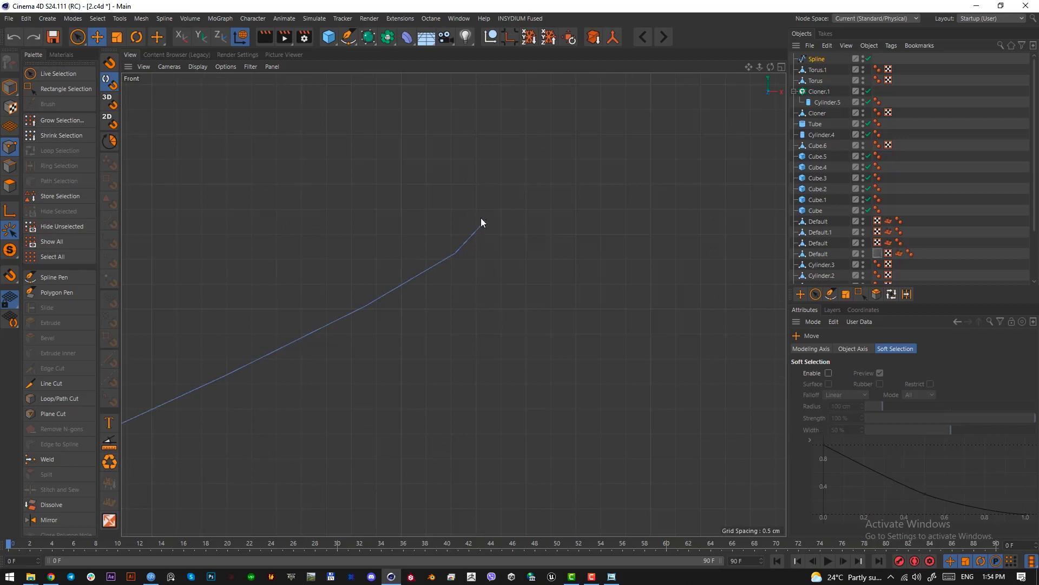
mouse_move(481, 222)
left_mouse_down()
mouse_move(490, 349)
mouse_move(488, 220)
left_mouse_up()
scroll(458, 364, "down", 10)
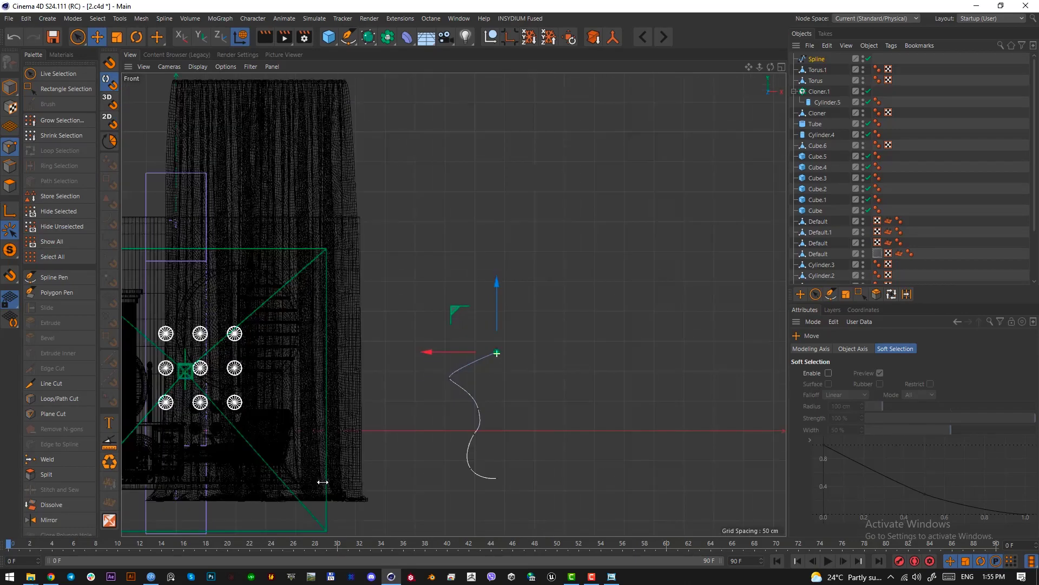
- Select the top and bottom end points of the vase profile spline and enable axis editing
scroll(473, 335, "up", 4)
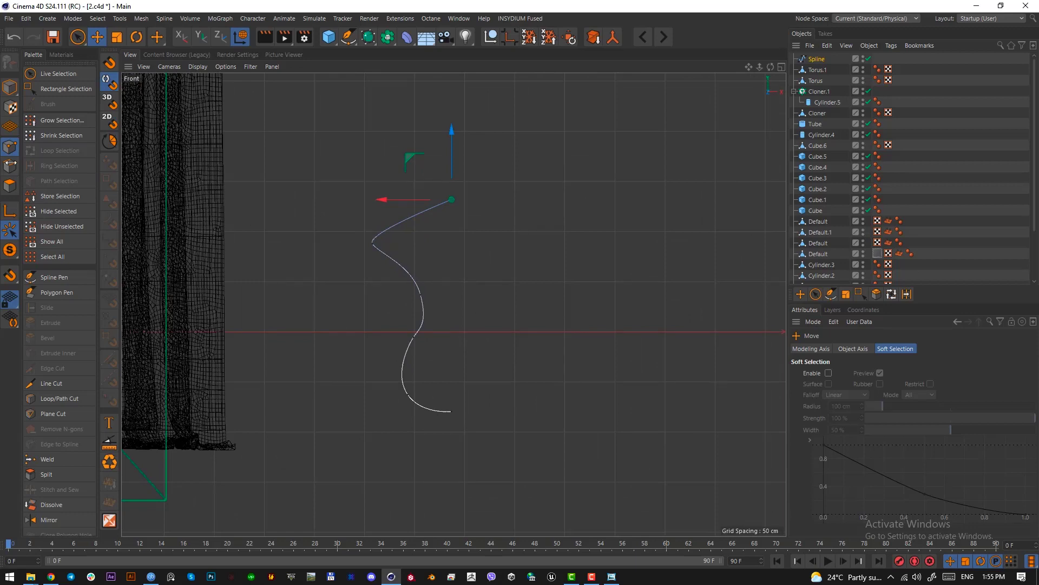
left_click_drag(78, 40, 112, 78)
left_click_drag(443, 436, 476, 150)
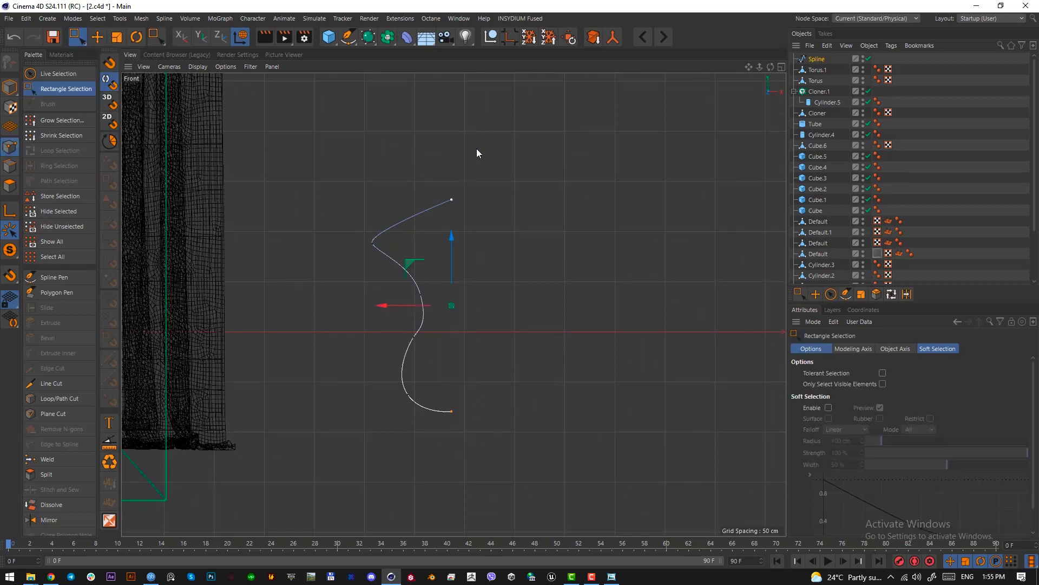
key("t")
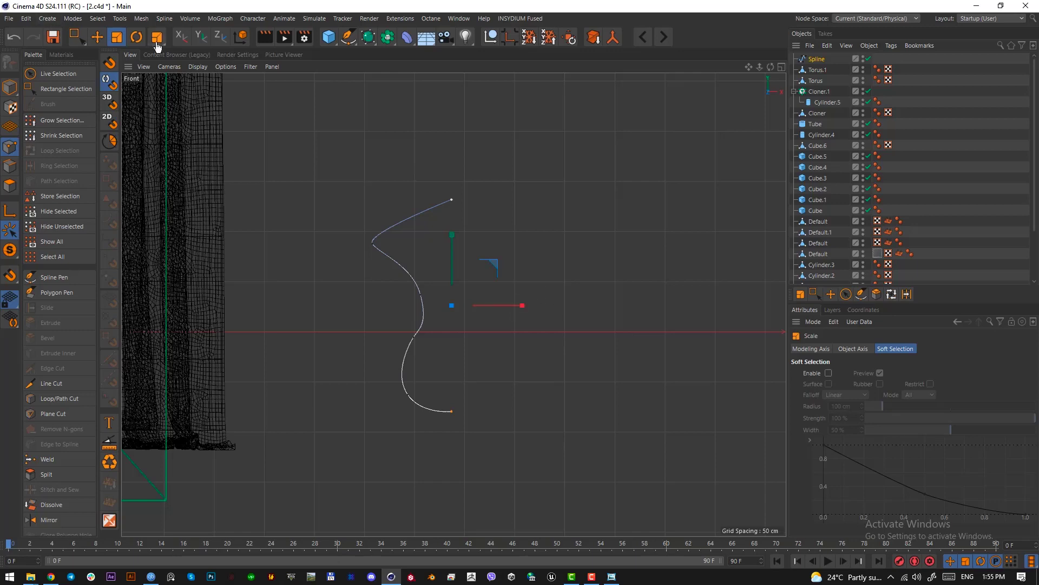
left_click(99, 40)
key("l")
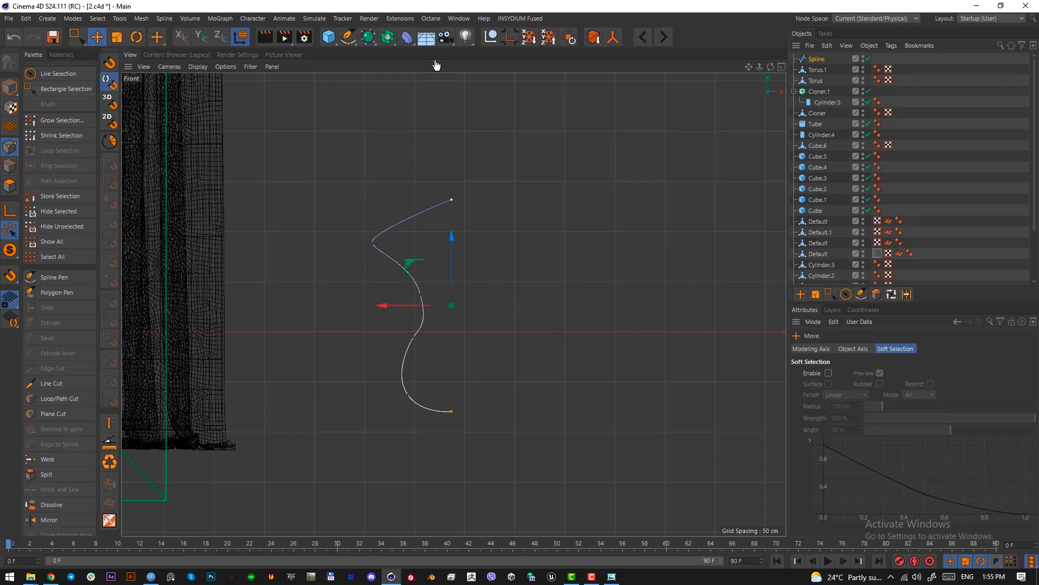
- Try to revolve the profile spline with a Lathe generator and scale the resulting object down
left_click(372, 43)
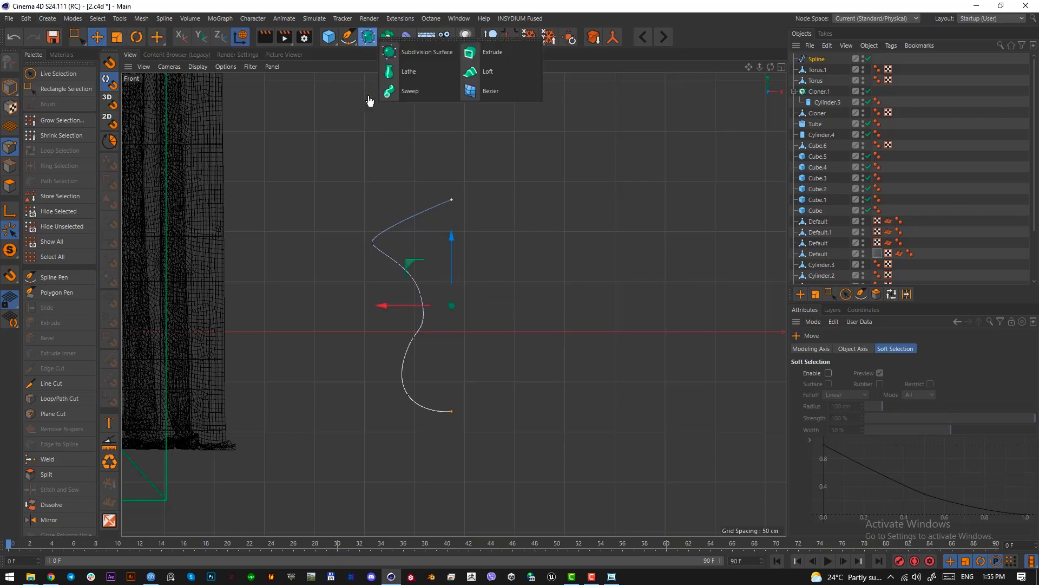
left_click(409, 76, "alt")
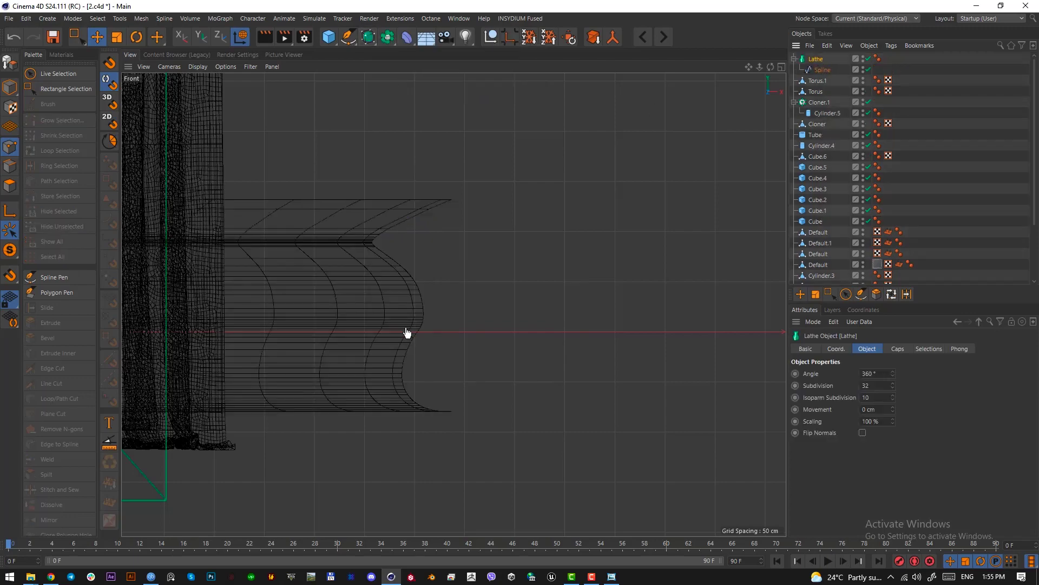
key("F1")
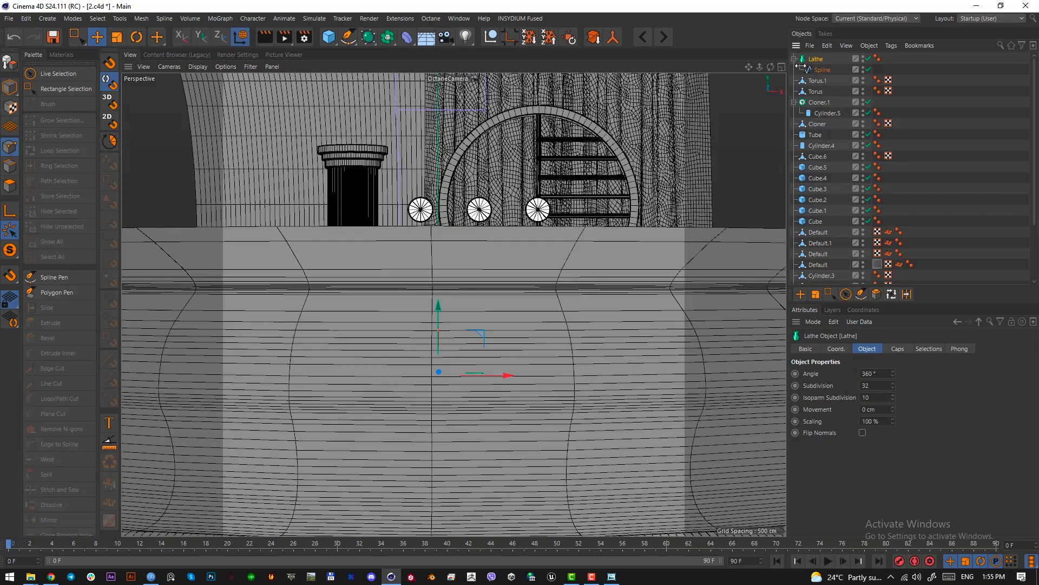
key("t")
left_click_drag(655, 303, 463, 341)
key("e")
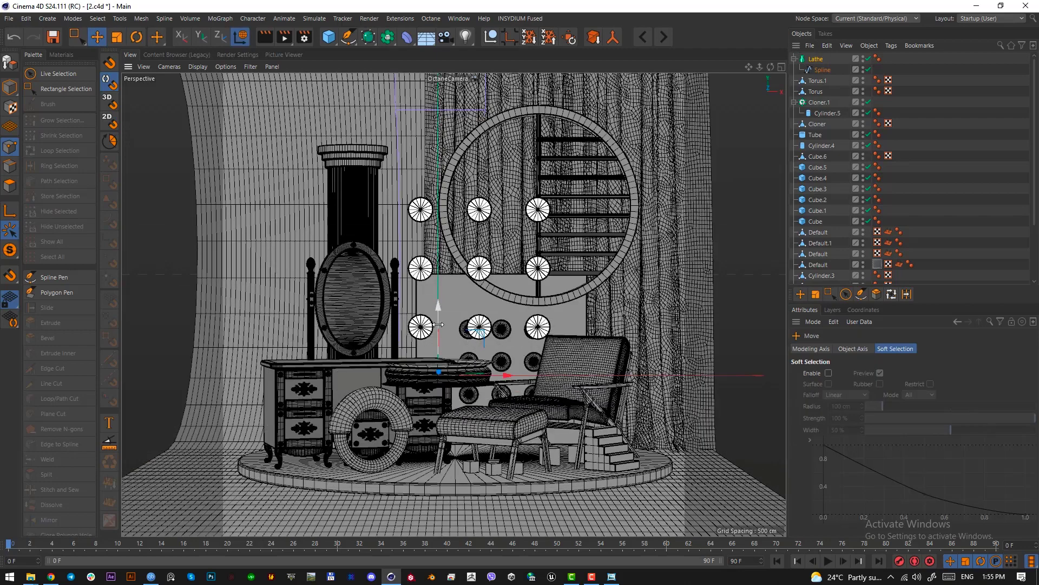
- Try moving the lathed object upward, and undo back to the bare profile spline
left_click_drag(438, 309, 435, 142)
key("F4")
right_click_drag(517, 280, 449, 324, "alt")
key("ctrl+z")
key("ctrl+z")
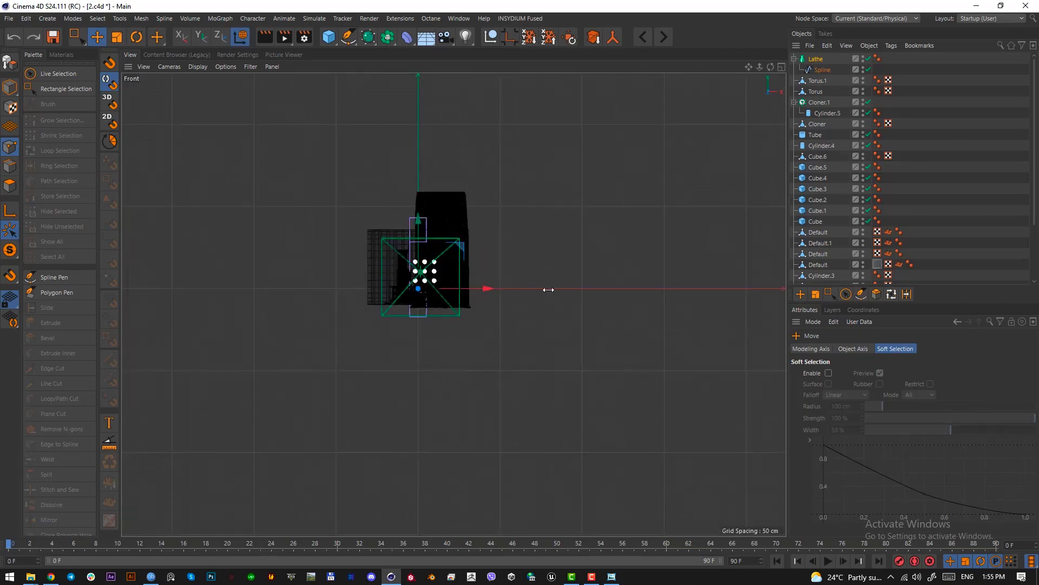
key("ctrl+z")
- Center the profile spline's axis on its own geometry in Model mode
scroll(543, 293, "up", 6)
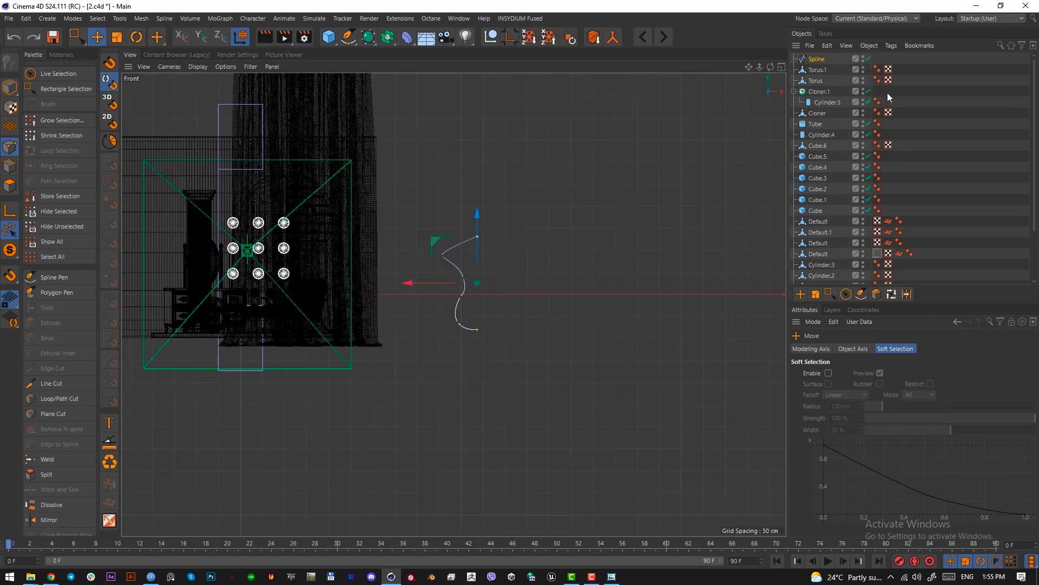
left_click(817, 59)
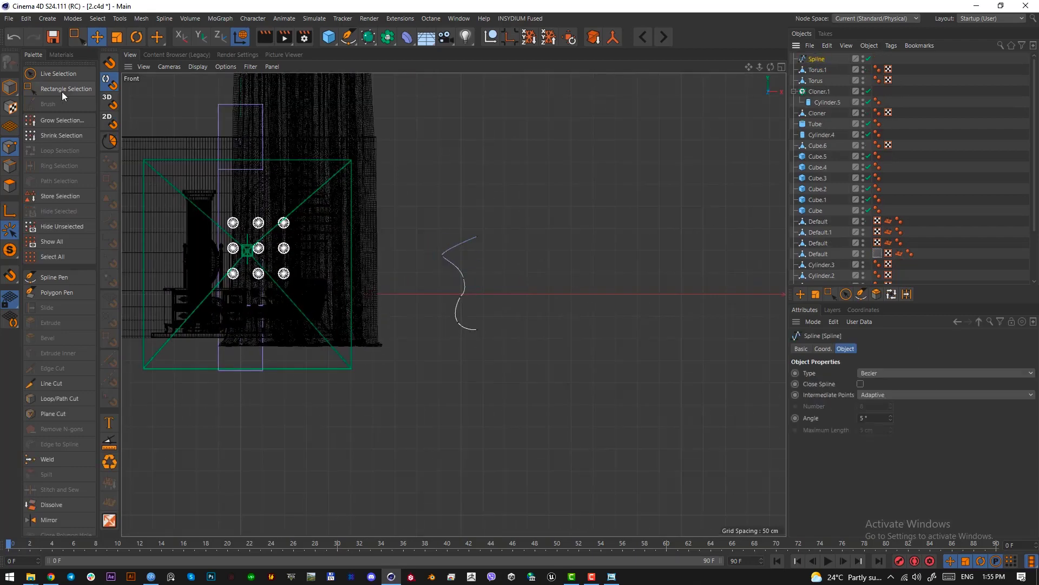
left_click(10, 86)
scroll(485, 277, "up", 1)
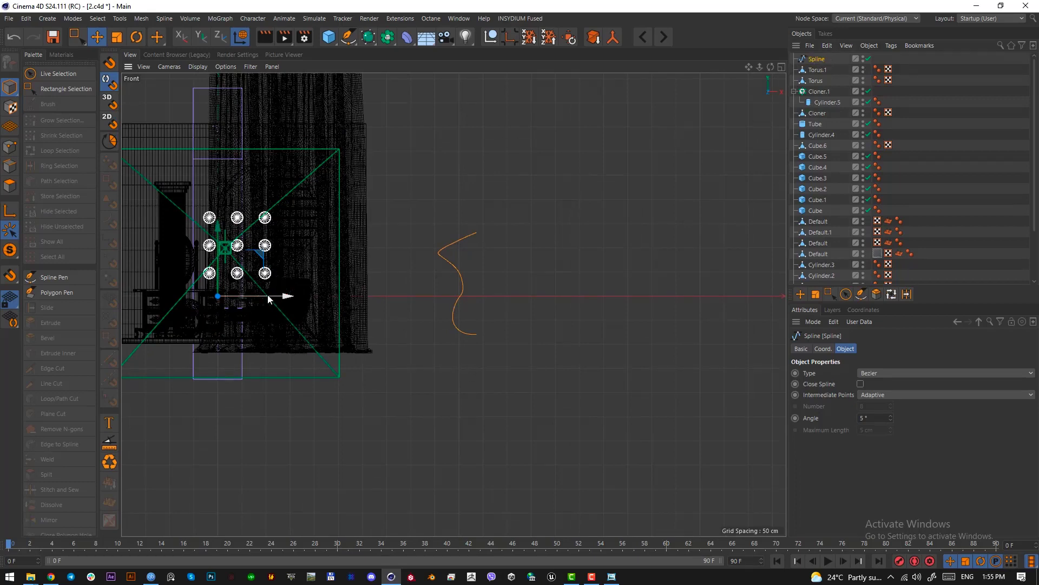
left_click(507, 39)
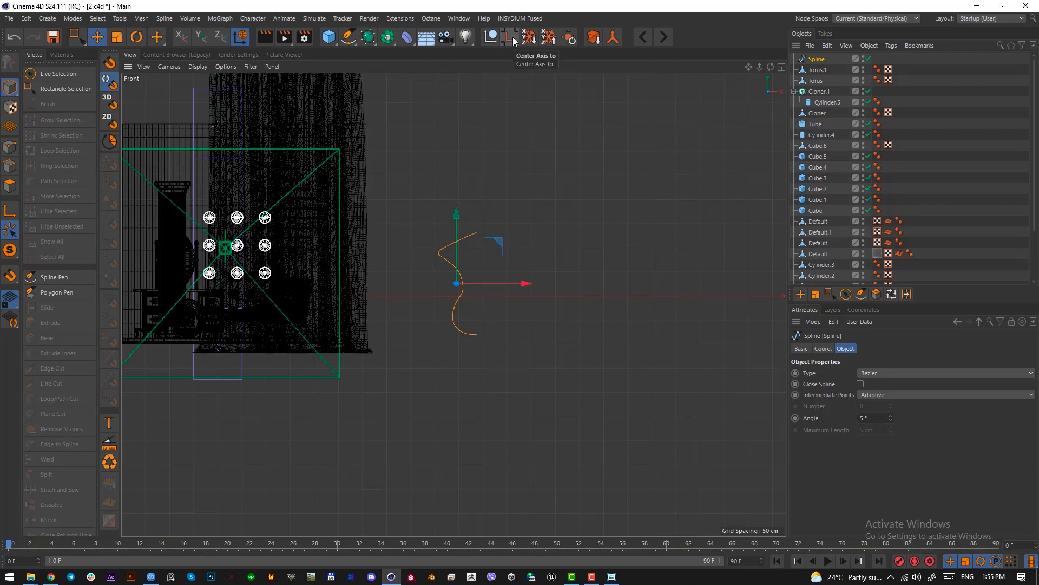
- Use Axis Center to place the profile spline's axis at X 100 % and Z 0 %
scroll(489, 269, "up", 4)
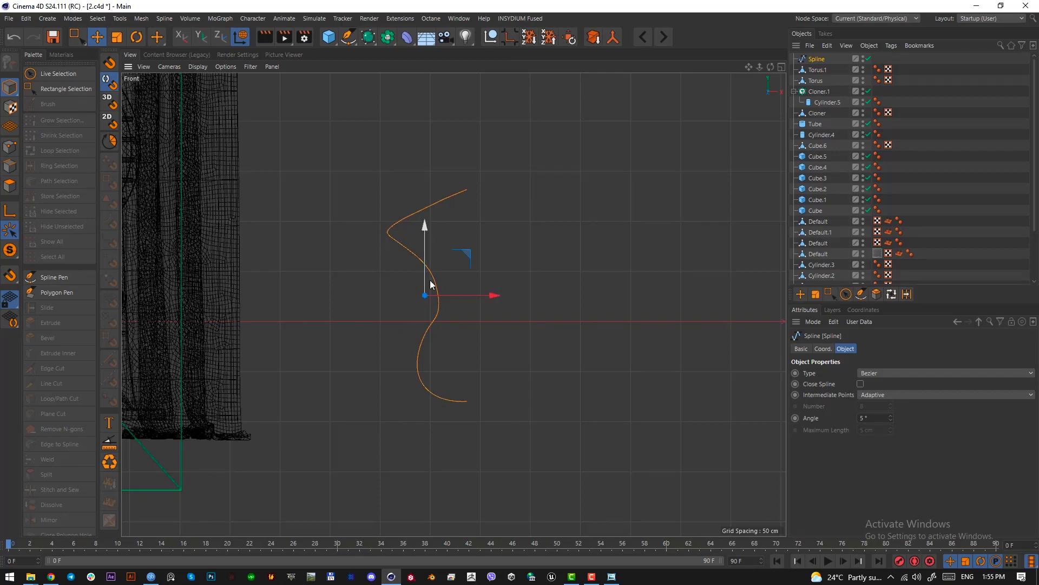
key("shift+c")
type("ax")
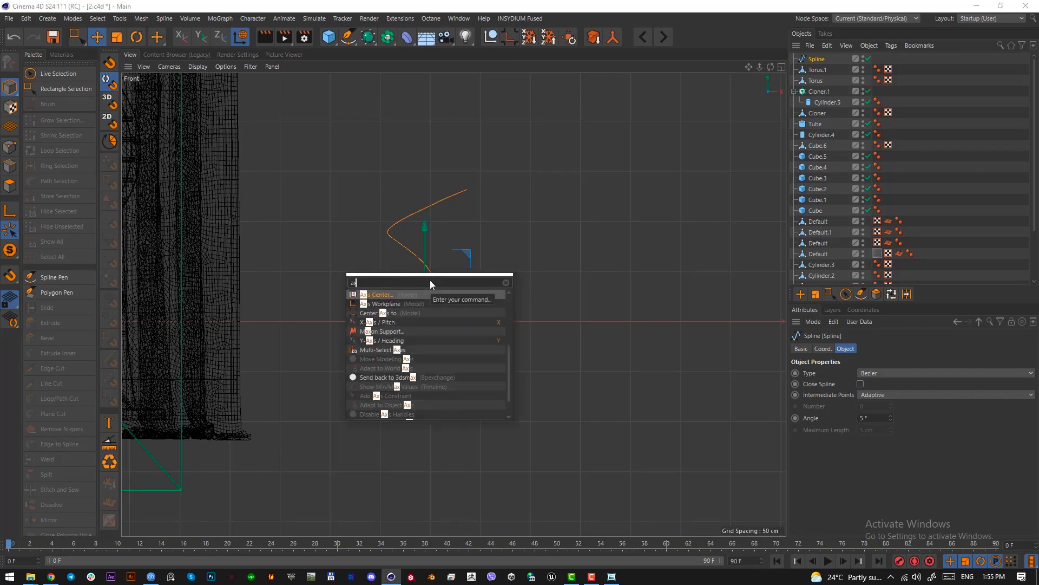
key("Return")
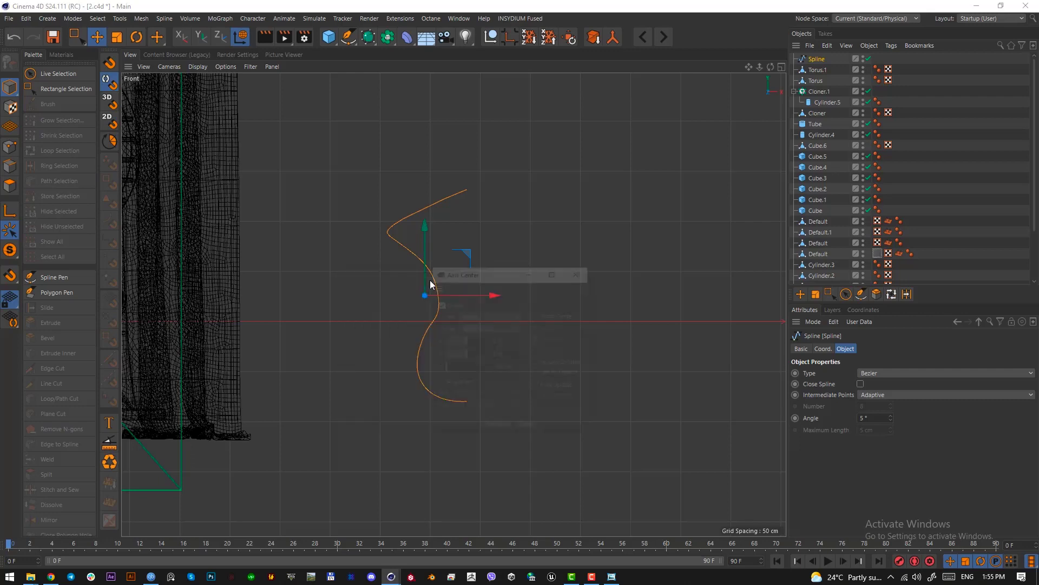
left_click_drag(432, 280, 561, 319)
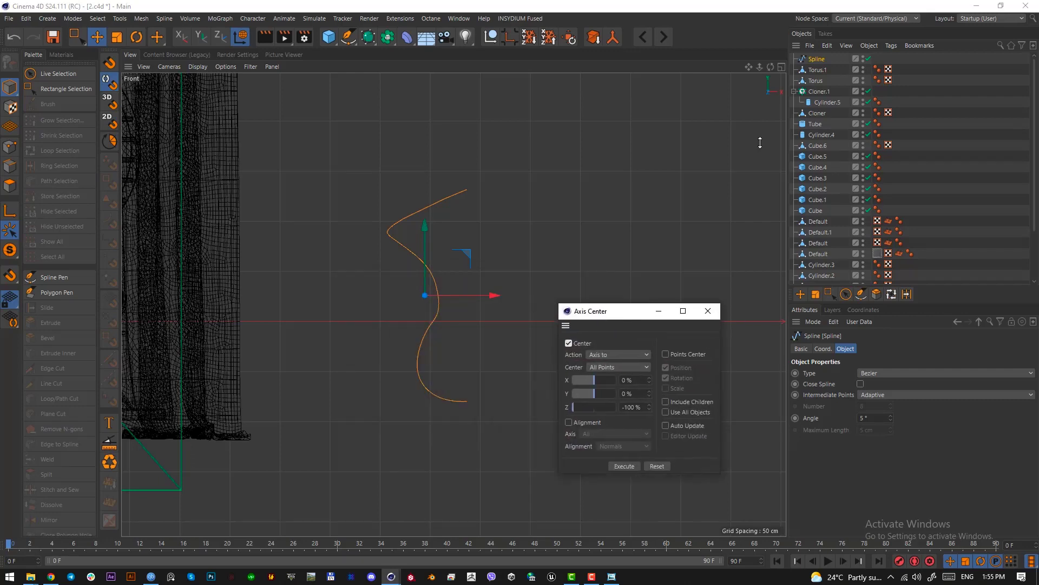
left_click(641, 407)
type("0")
left_click_drag(596, 384, 617, 381)
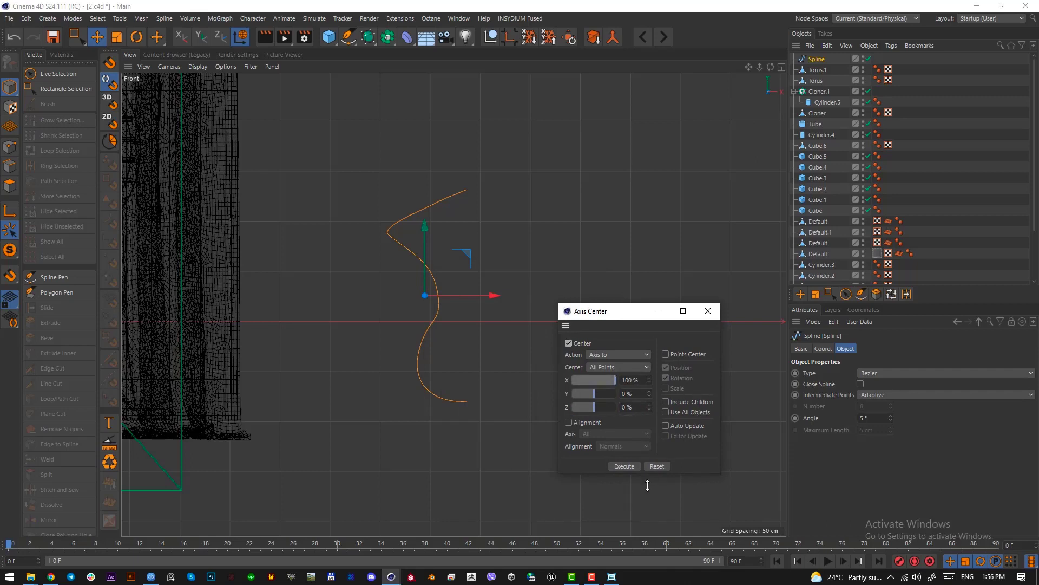
left_click(625, 466)
left_click(708, 311)
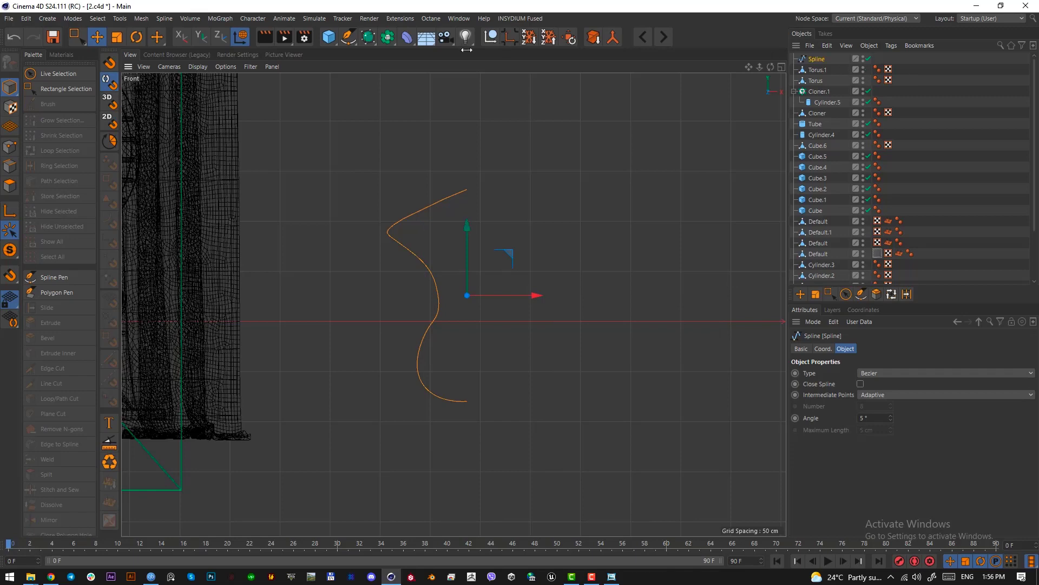
- Add a Lathe generator as the parent of the profile spline to form the vase
mouse_move(354, 38)
left_mouse_down()
mouse_move(359, 123)
mouse_move(374, 41)
left_mouse_up()
left_click(388, 37)
left_click(401, 69, "alt")
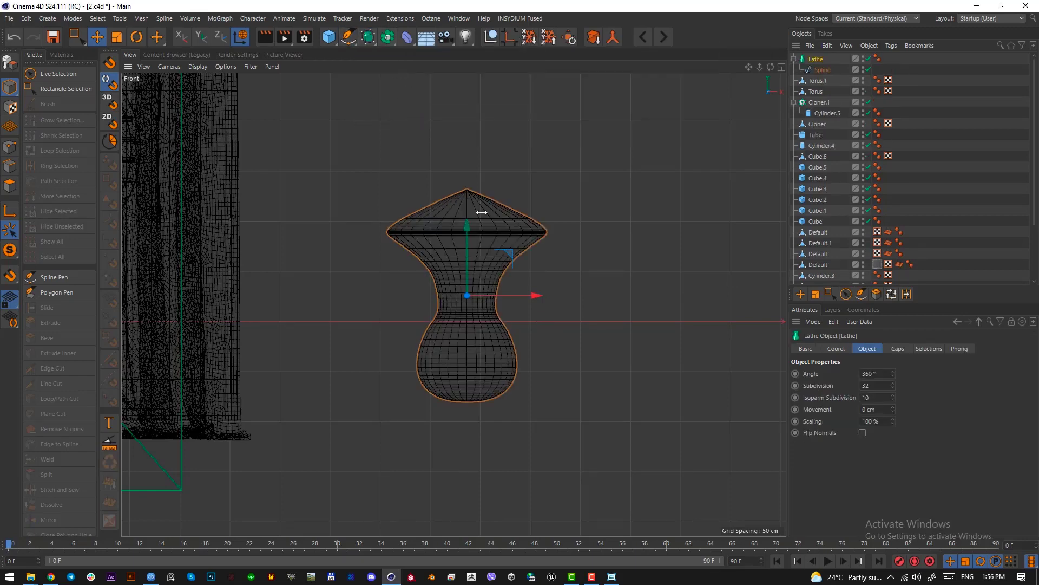
- Move the lathed vase in the top view to the dresser's front left corner in the scene
key("F1")
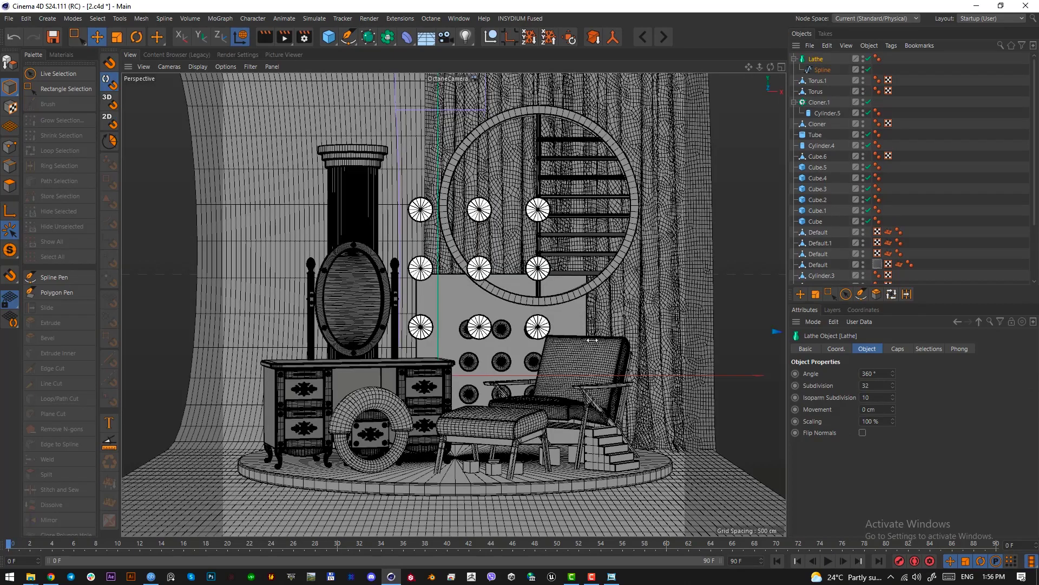
key("F2")
key("e")
right_click_drag(629, 320, 696, 385, "alt")
left_click_drag(700, 392, 283, 440)
key("F1")
key("t")
key("e")
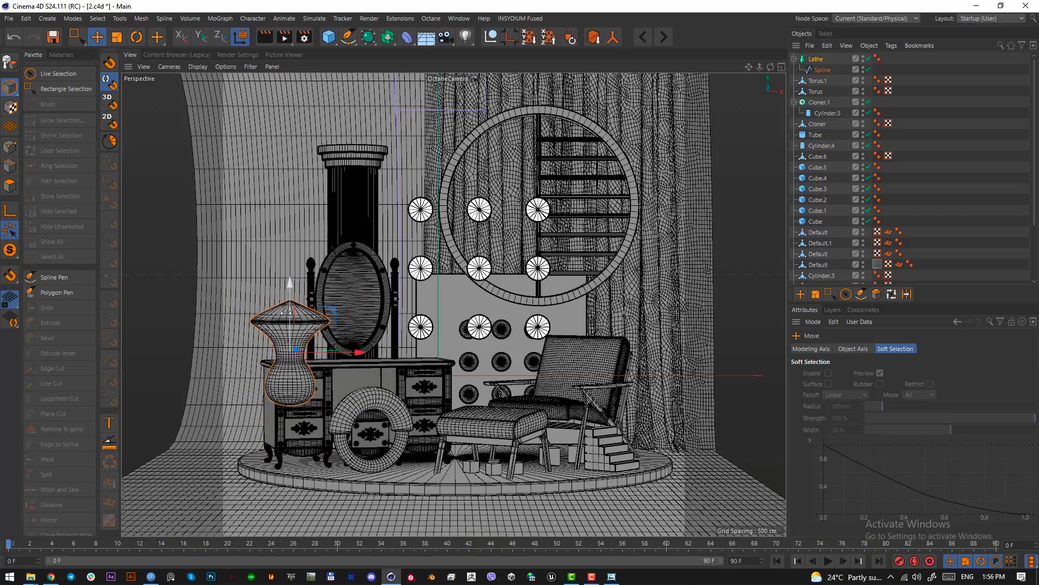
- Lower the lathed vase onto the round podium, scale it down and place it in front of the dresser's left drawers
left_click_drag(290, 312, 290, 383)
key("t")
left_click_drag(400, 456, 352, 458)
key("e")
left_click_drag(354, 461, 358, 481)
key("t")
key("e")
left_click_drag(304, 398, 322, 411)
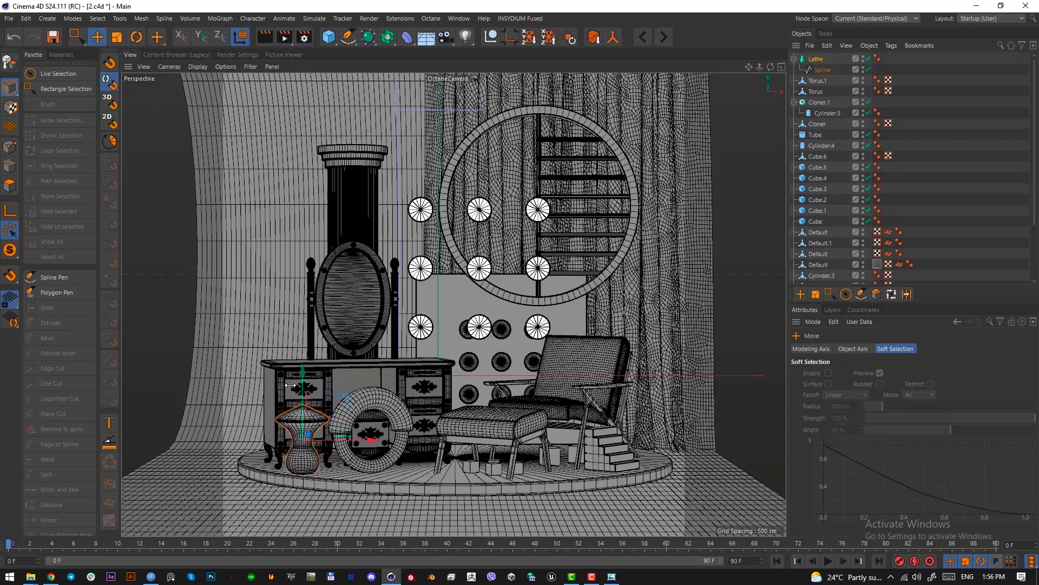
- Try to merge the Vase_Set_3 MTL file into the scene
left_click(810, 45)
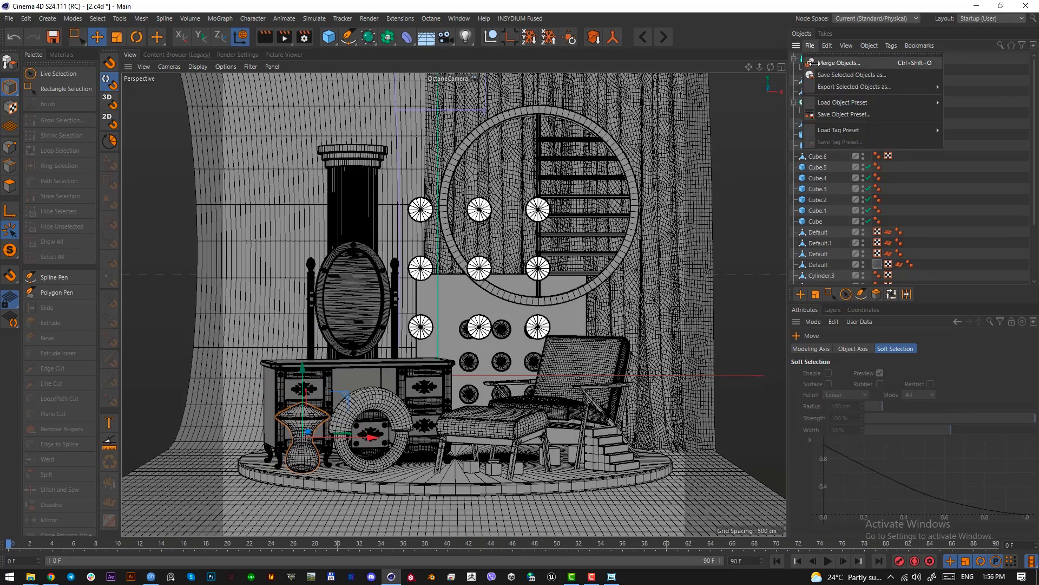
left_click(838, 63)
scroll(663, 317, "down", 5)
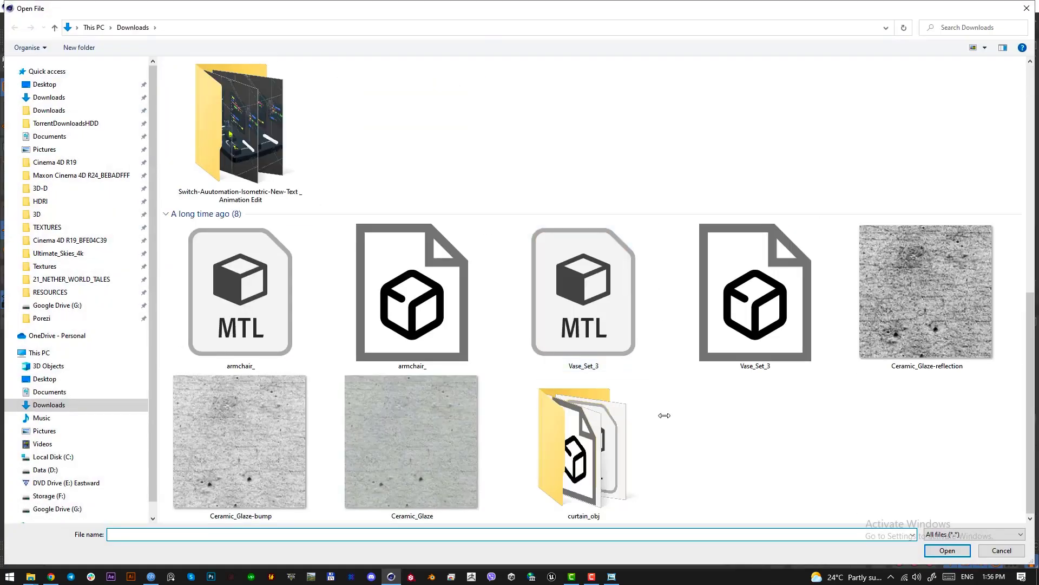
double_click(614, 327)
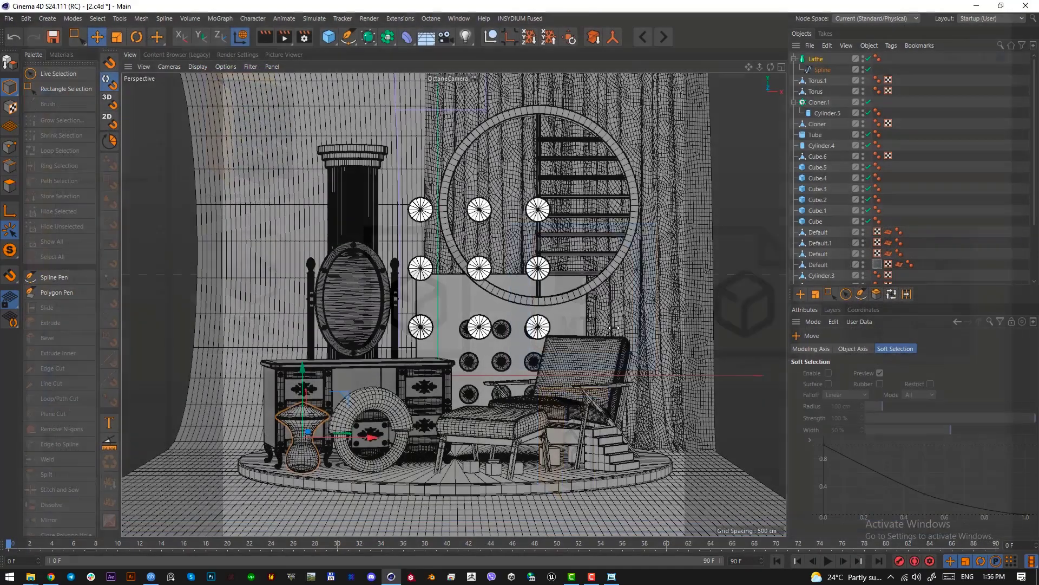
- Merge the Vase_Set_3 OBJ model into the scene with the default import settings
left_click(810, 45)
left_click(838, 63)
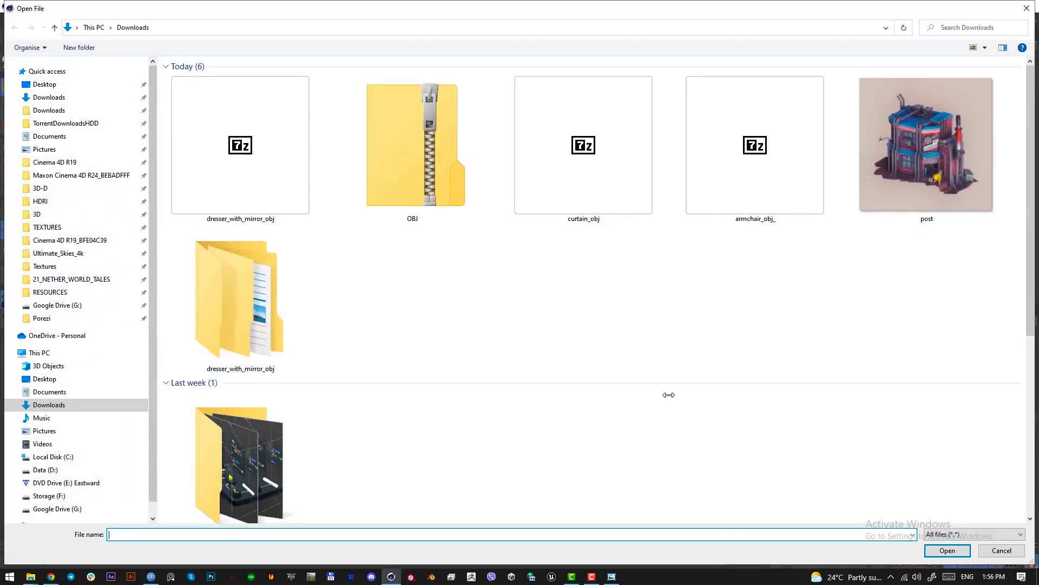
scroll(730, 399, "down", 5)
double_click(755, 303)
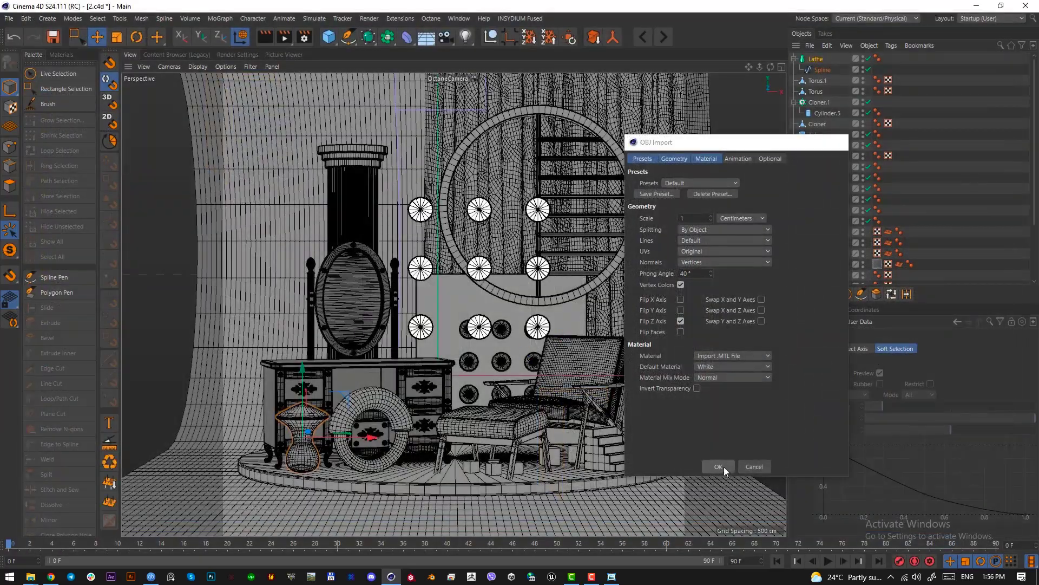
left_click(723, 467)
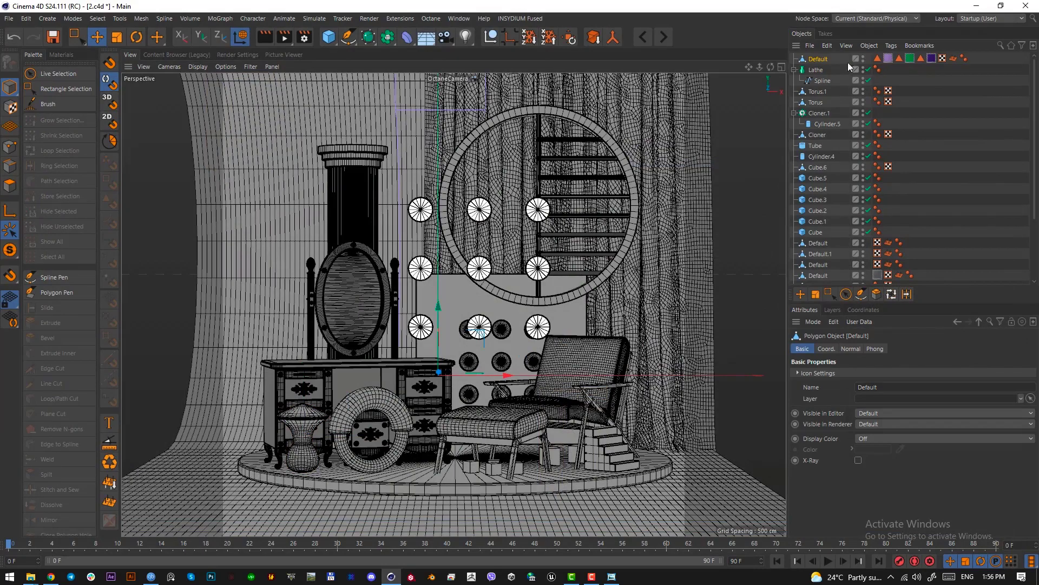
- Move the imported vase set in the top view to the empty floor right of the round podium
key("F2")
scroll(531, 333, "up", 4)
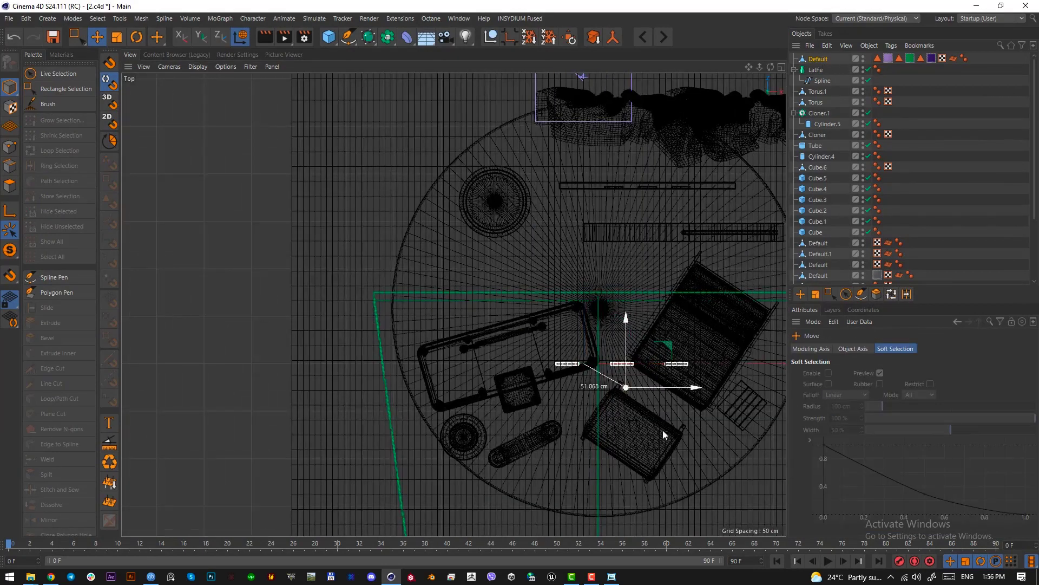
scroll(625, 326, "up", 5)
scroll(610, 290, "up", 6)
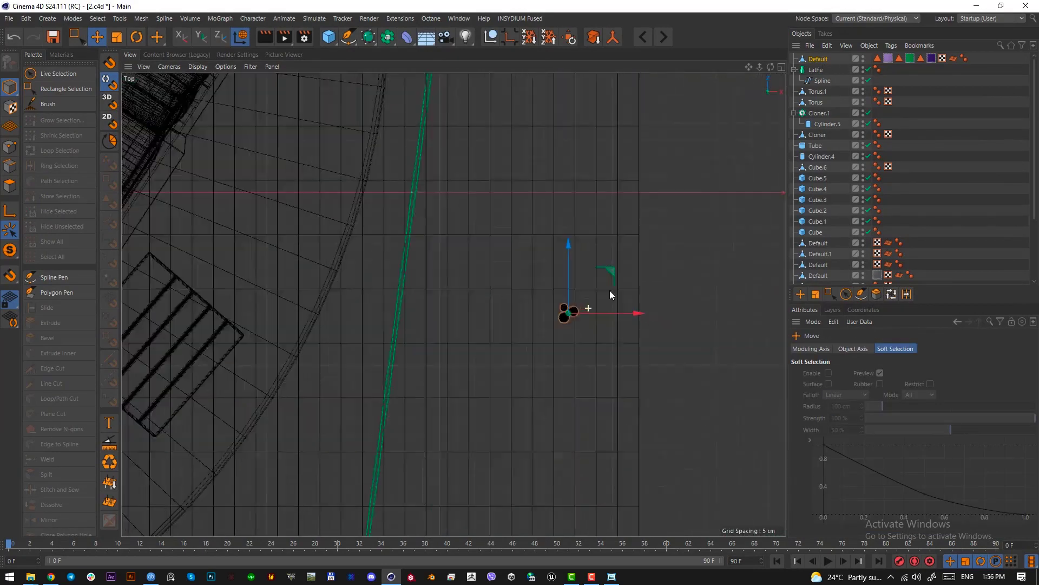
- Scale the vase set up greatly and move it beside the armchair in front of the curtain
key("t")
key("F1")
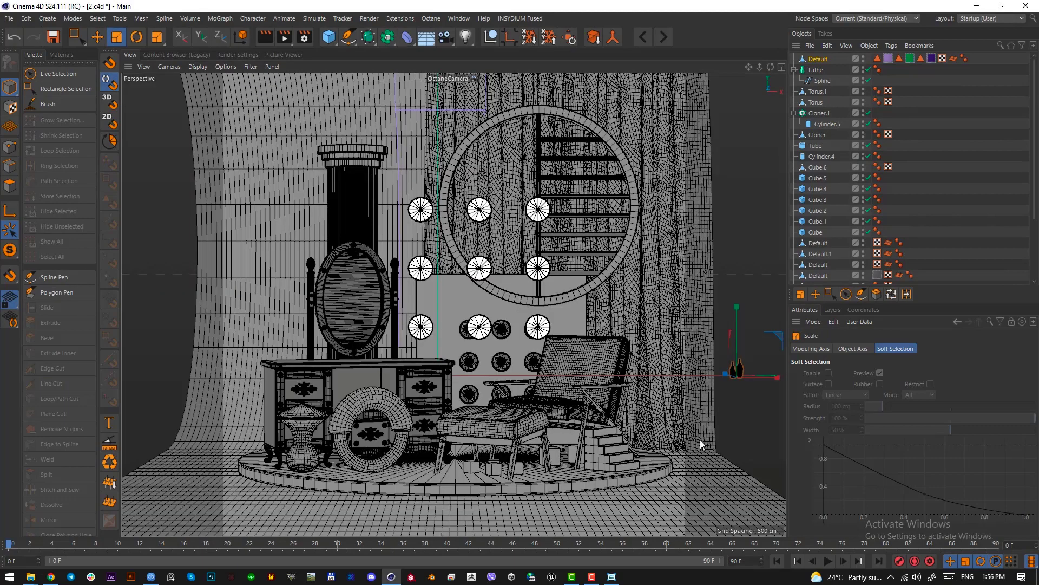
left_click_drag(701, 444, 937, 459)
key("e")
left_click_drag(673, 457, 601, 461)
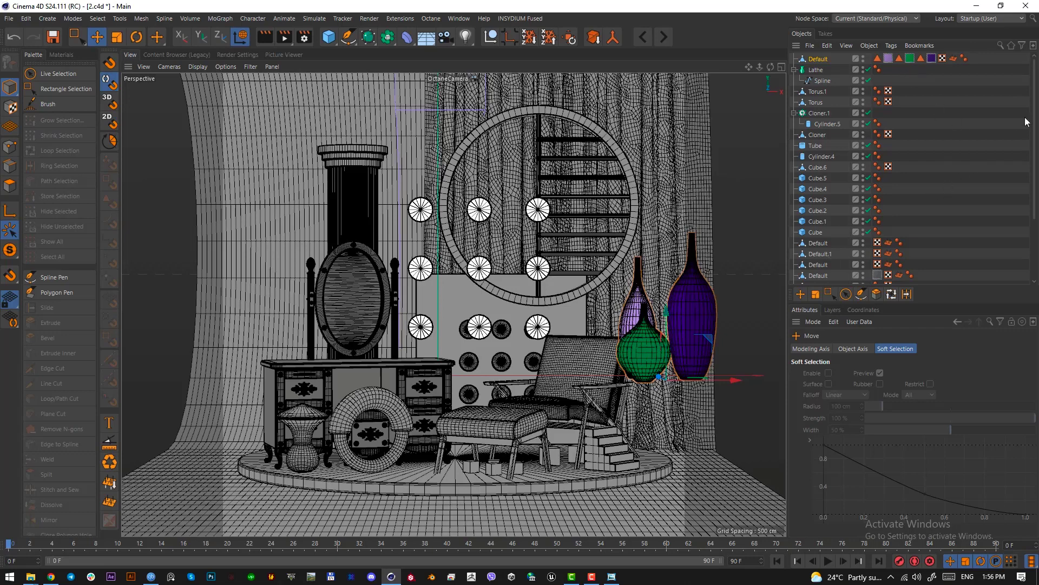
- Delete the imported purple, green and dark blue material tags and their selection tags from the vase set
left_click(881, 58)
key("Delete")
left_click(881, 58)
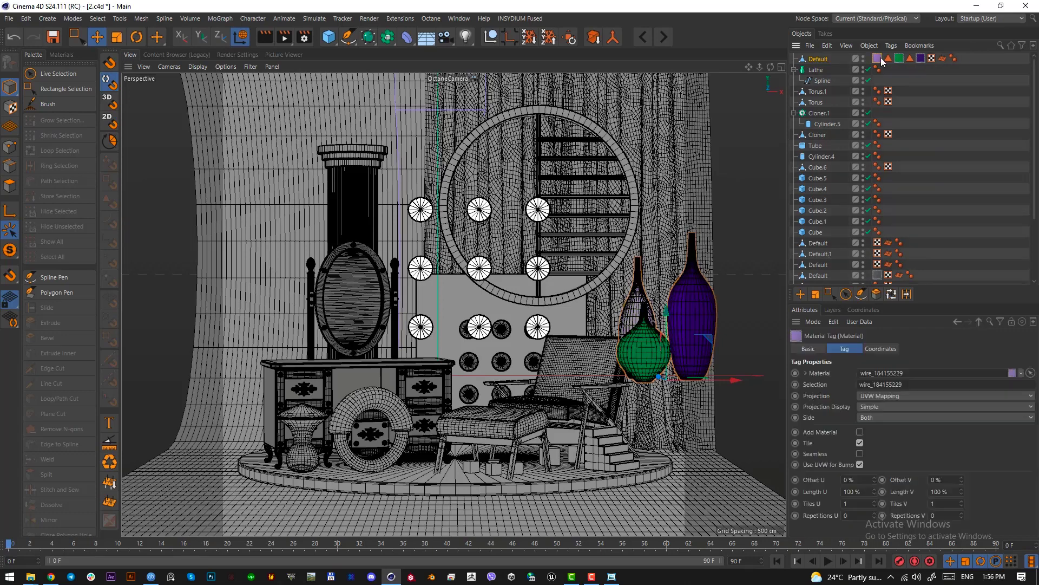
key("Delete")
left_click(881, 58)
key("Delete")
left_click(877, 58)
key("Delete")
left_click(818, 58)
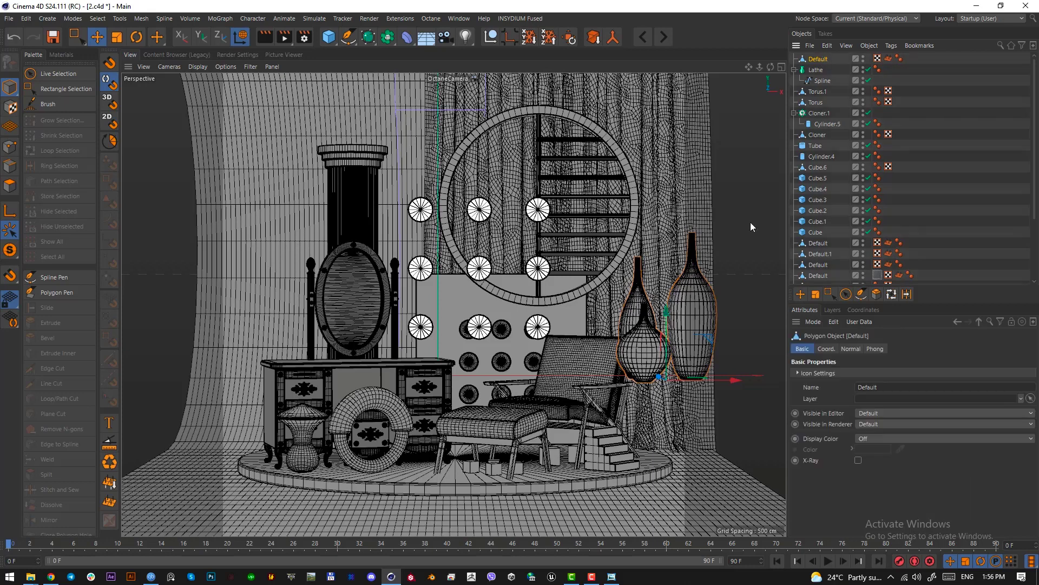
- Move the vase set to the centre of the scene and split its tallest vase off as a separate object
left_click_drag(651, 436, 481, 386)
left_click(10, 186)
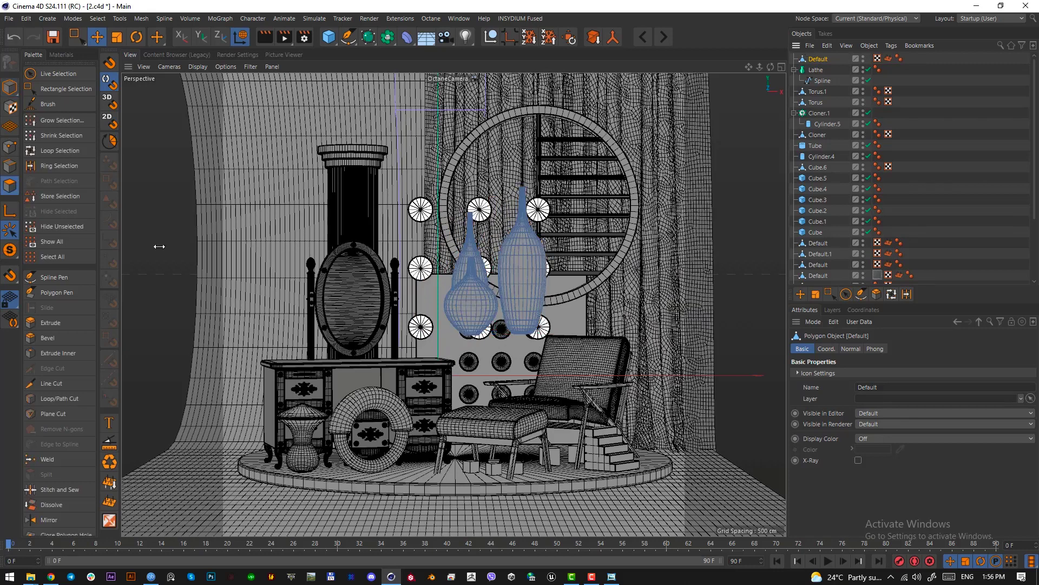
double_click(531, 297)
right_click(531, 297)
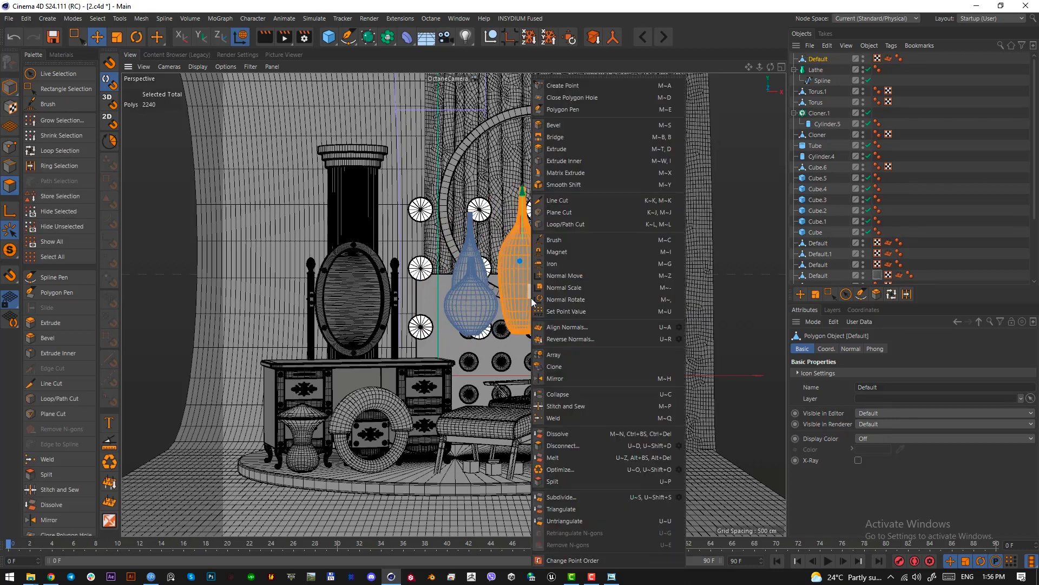
left_click(559, 483)
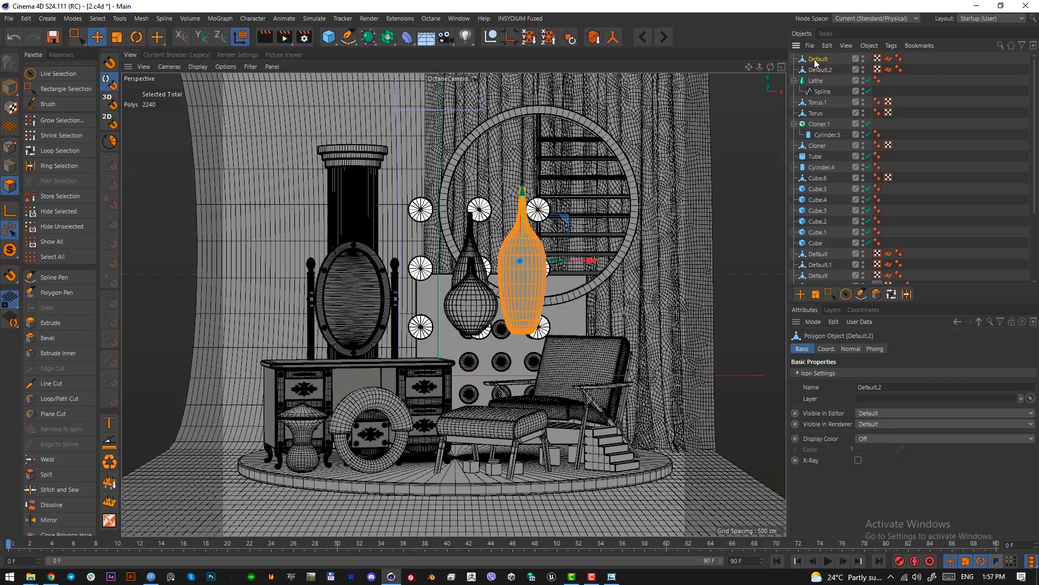
- Delete the tallest vase's polygons from the original vase set object
left_click(817, 60)
key("Delete")
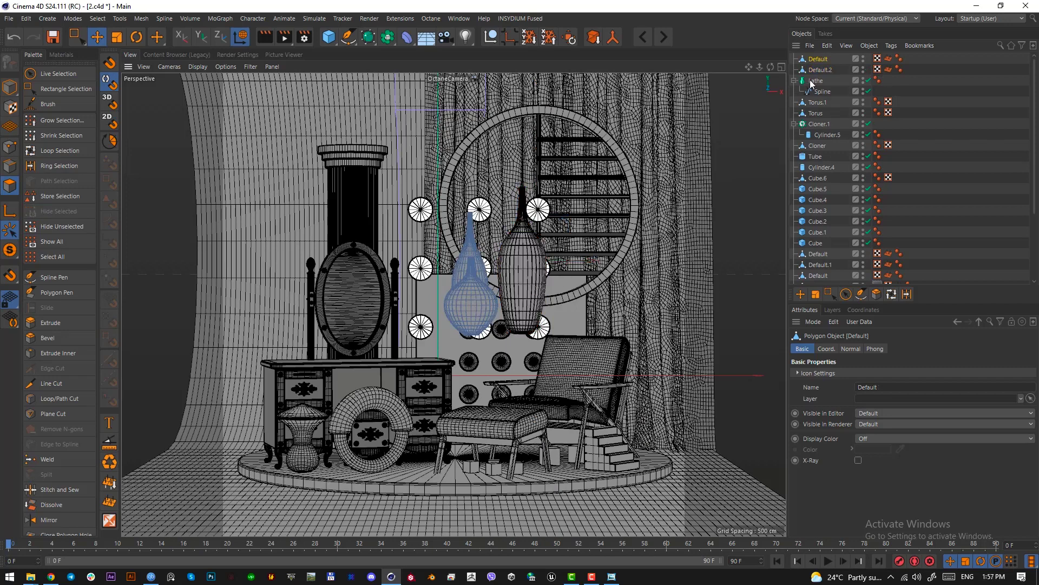
key("ctrl+z")
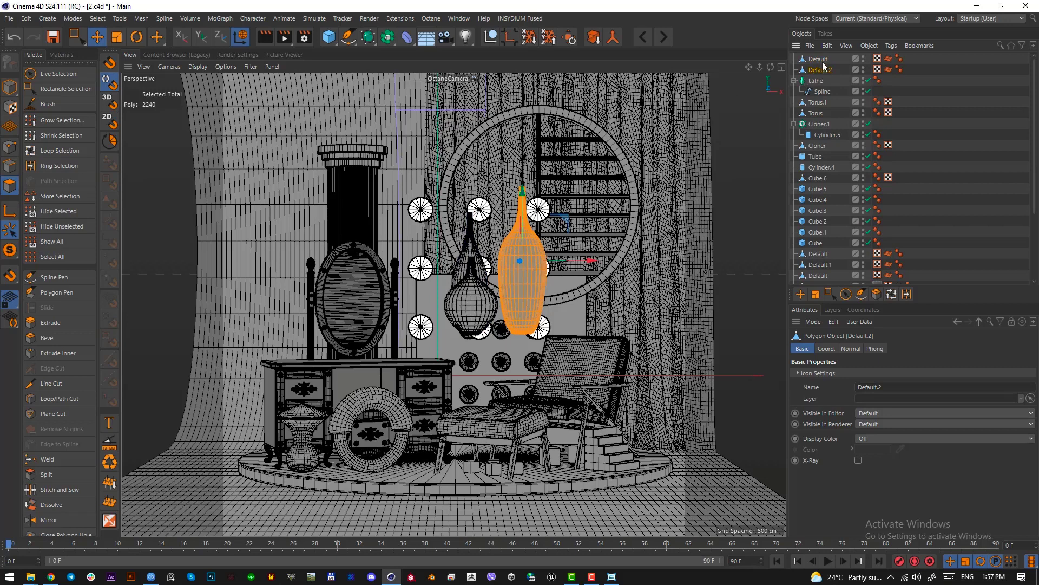
key("ctrl+y")
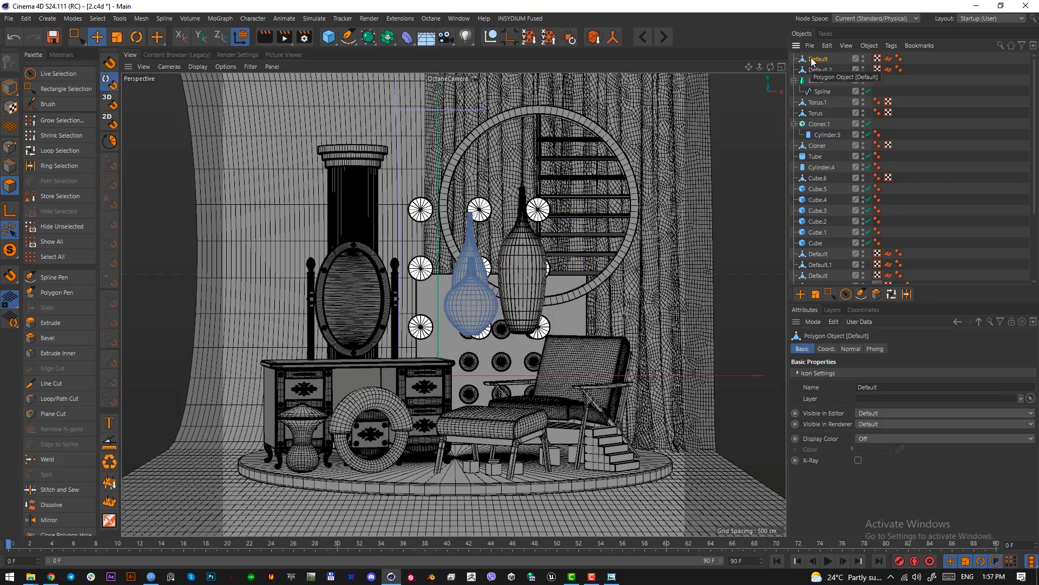
- Split the small round vase off as a separate object and delete its polygons from the original vase set
double_click(463, 310)
right_click(464, 309)
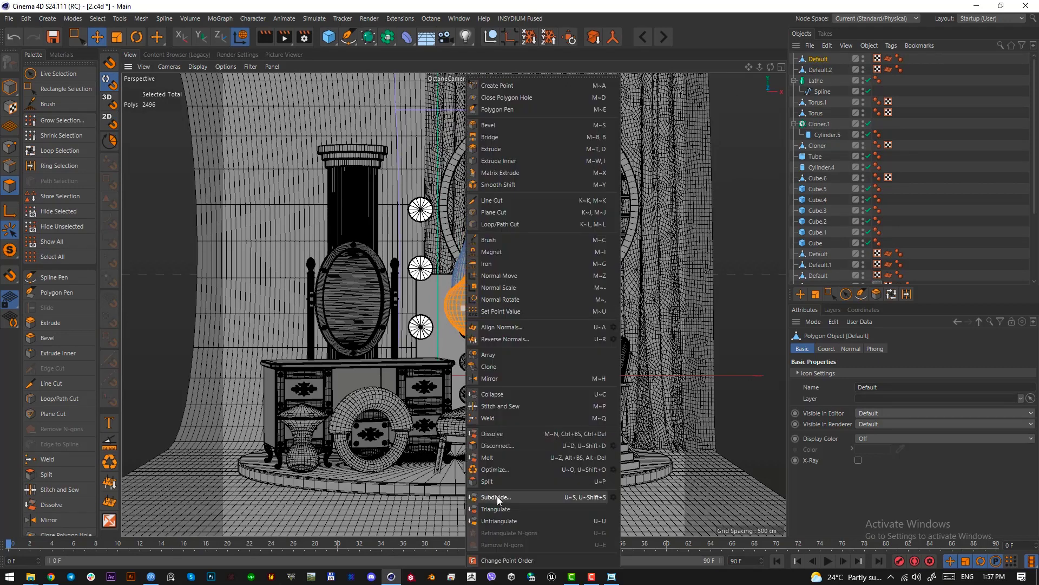
left_click(491, 481)
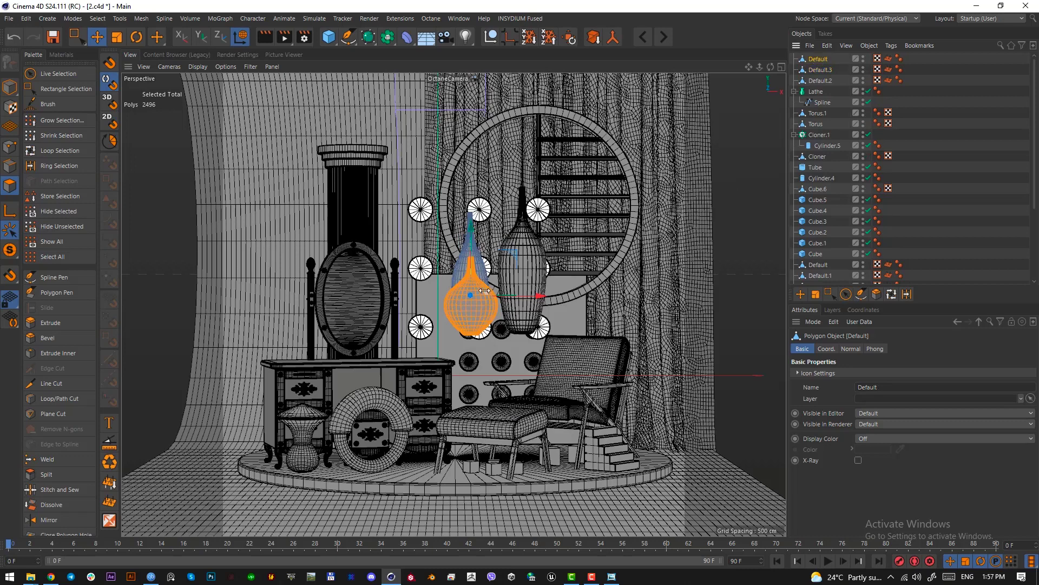
left_click(818, 58)
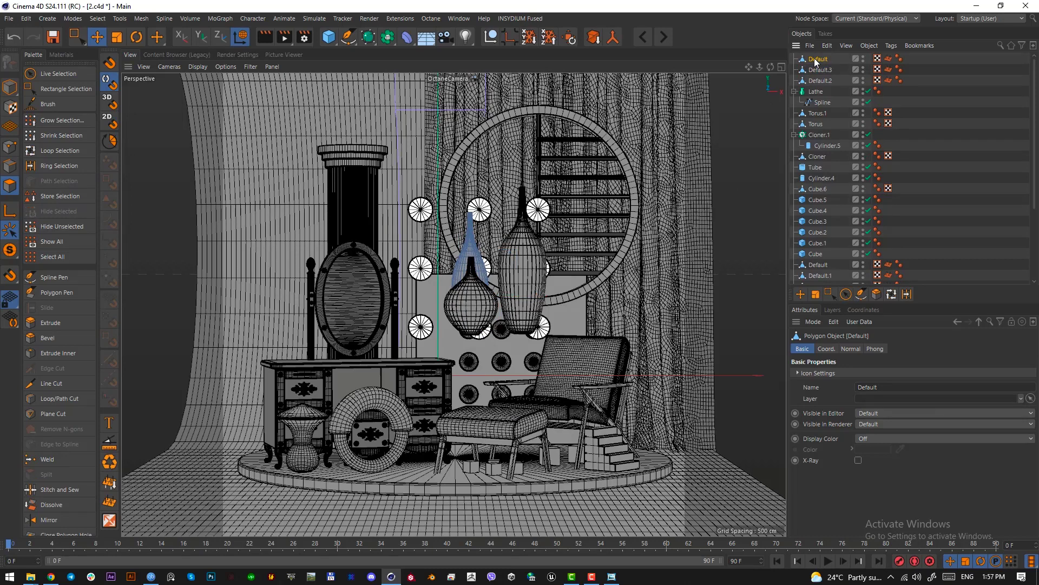
- Return to model mode and center the axes of the separated vases on their own geometry
left_click(10, 87)
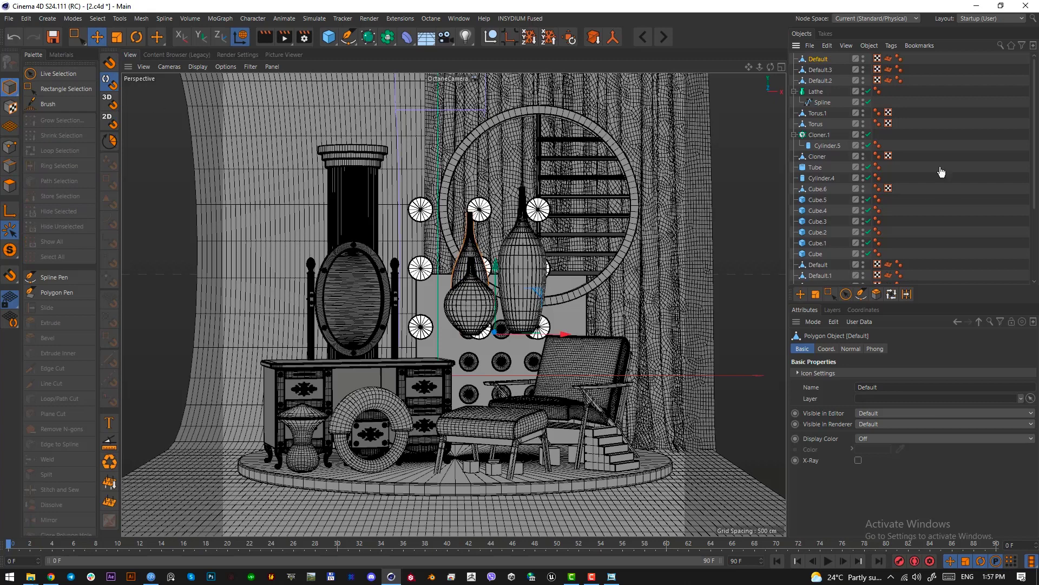
left_click(509, 37)
left_click(823, 70)
left_click(821, 80)
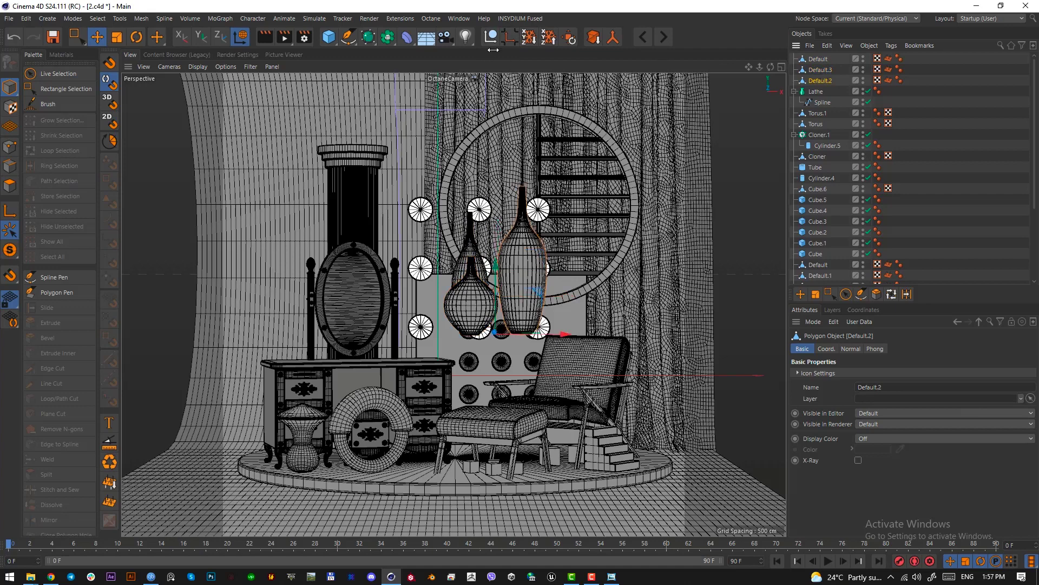
- Move the tall vase behind the small stairs, scale it down slightly and lower it onto the round podium
key("F2")
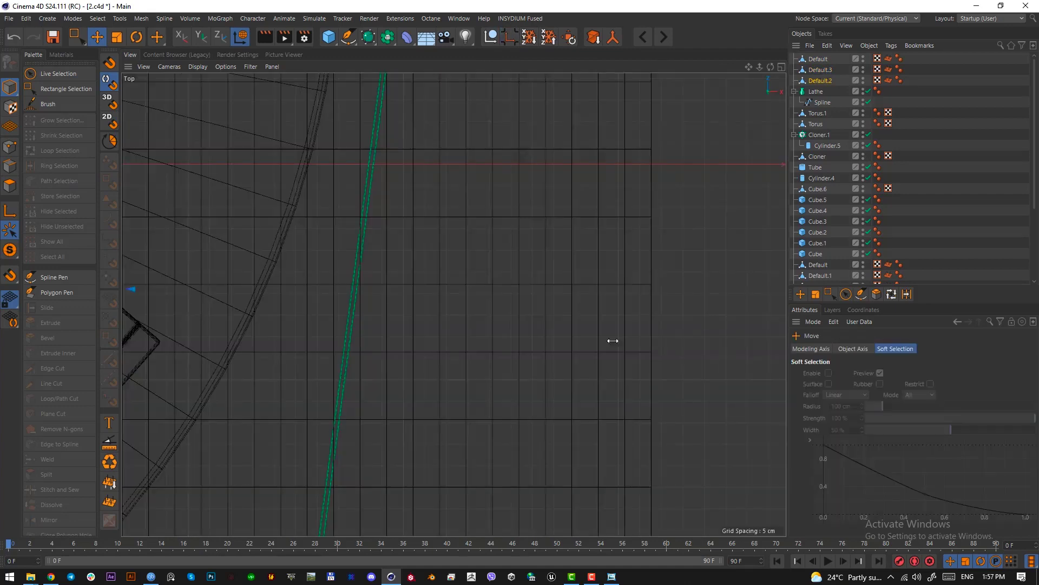
scroll(555, 311, "down", 6)
left_click_drag(716, 272, 739, 256)
key("F1")
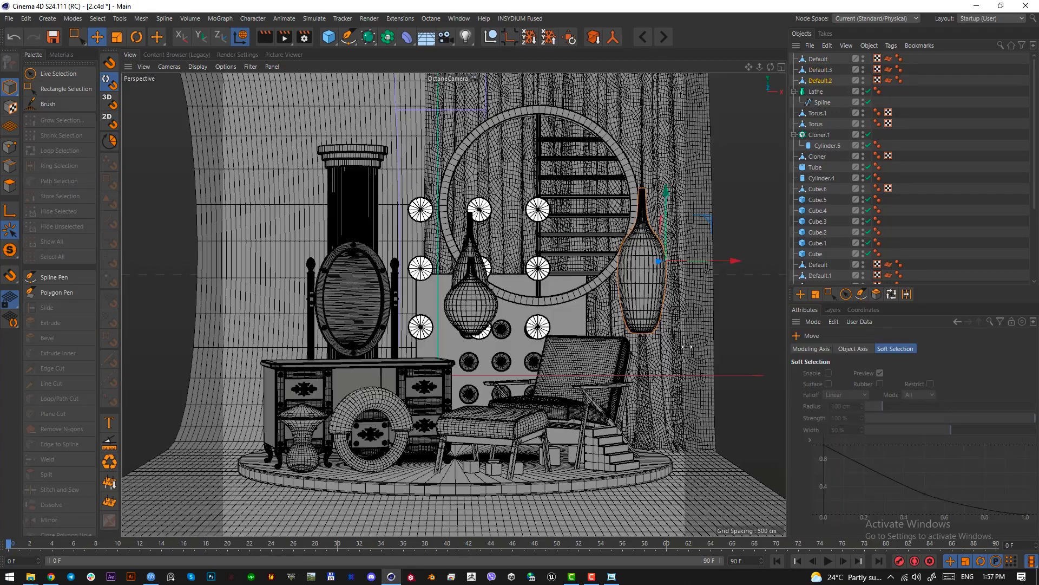
key("t")
key("e")
left_click_drag(675, 401, 675, 540)
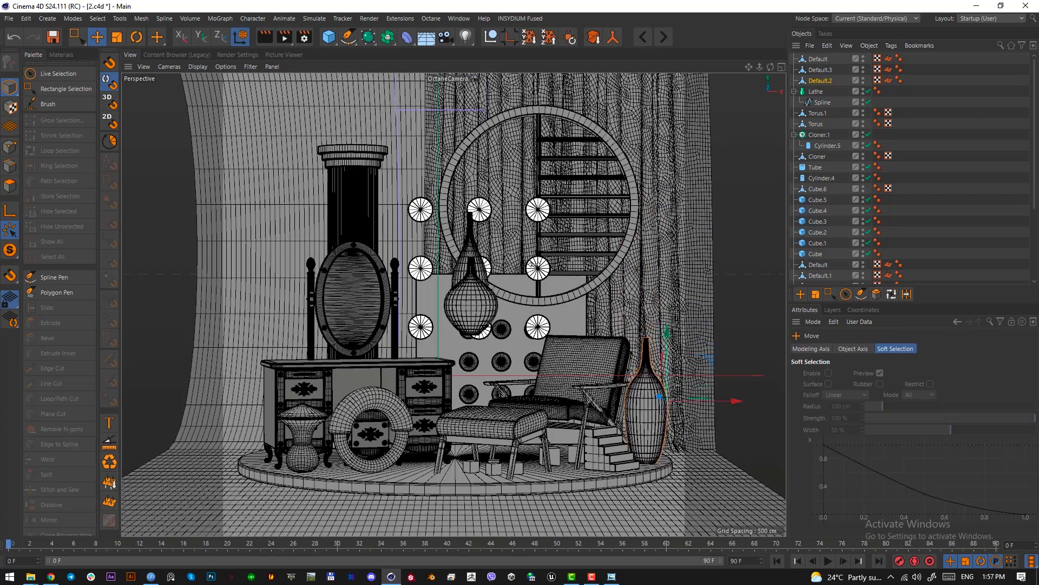
- Move the round vase in the top view to the podium's front edge, between the torus and the footstool
left_click(476, 295)
key("F2")
left_click_drag(524, 258, 459, 485)
key("F1")
left_click_drag(469, 305, 468, 305)
- Move the remaining slender vase to the podium behind the dresser and armchair, and scale it up greatly
left_click(468, 306)
key("F2")
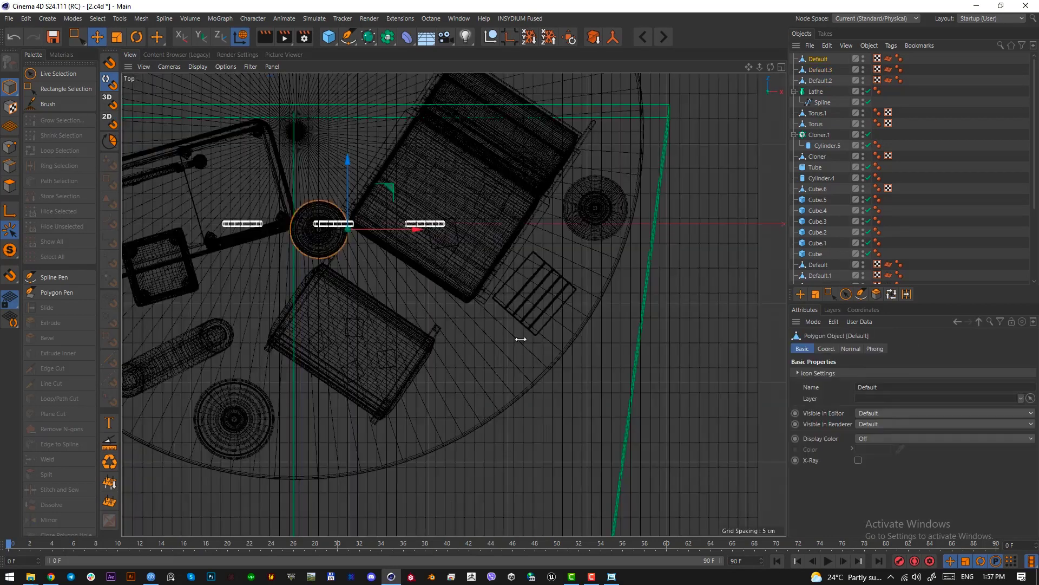
left_click_drag(520, 339, 543, 284)
scroll(488, 244, "down", 5)
middle_click_drag(465, 292, 492, 418, "alt")
key("t")
key("e")
left_click_drag(554, 427, 551, 376)
key("t")
left_click_drag(508, 389, 561, 433)
key("e")
key("F1")
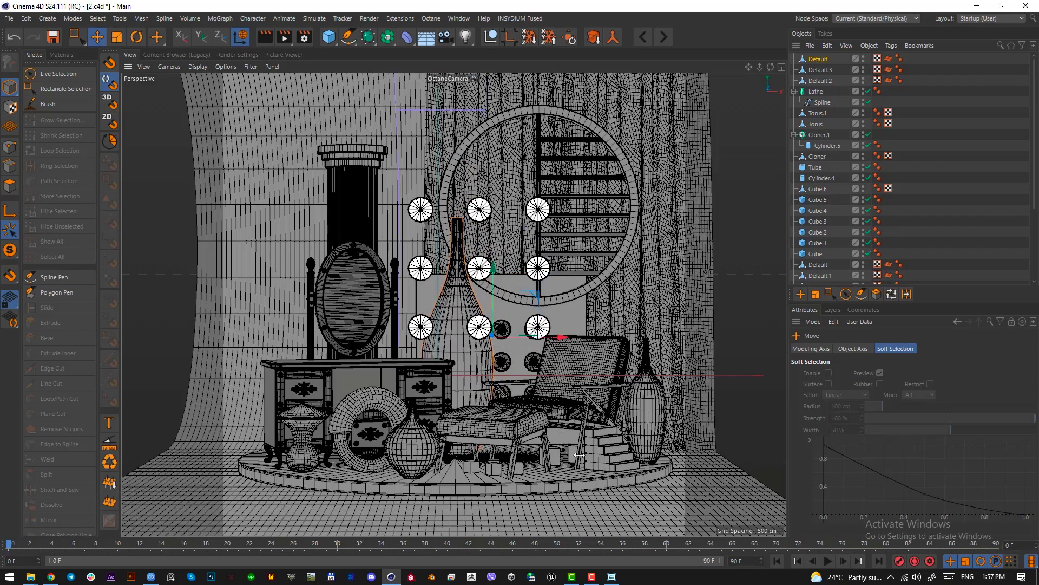
- Examine the glass ball on top of the column in the reference image and move the image window aside
left_click(611, 577)
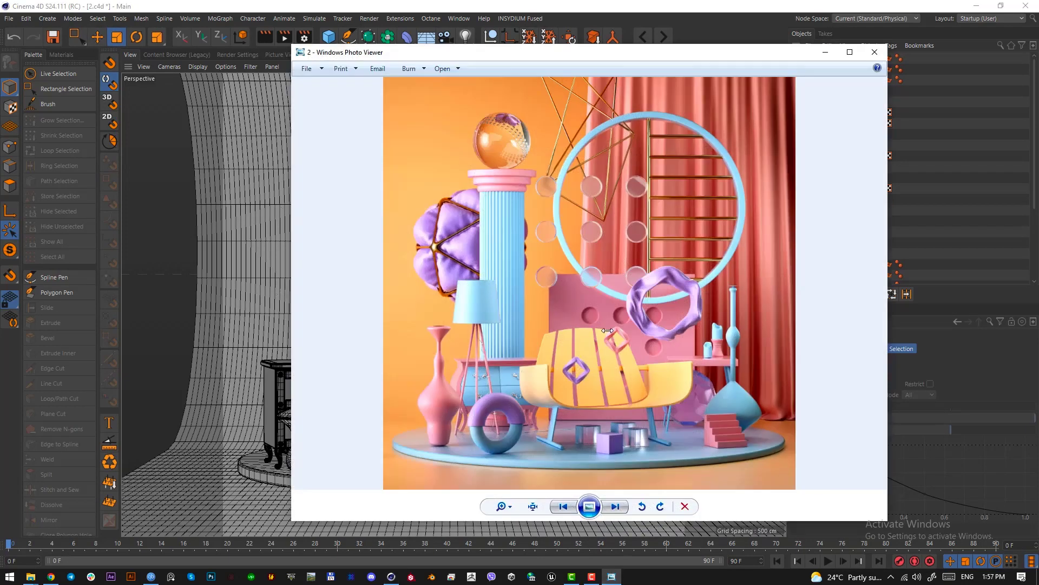
left_click_drag(533, 53, 612, 276)
key("Print")
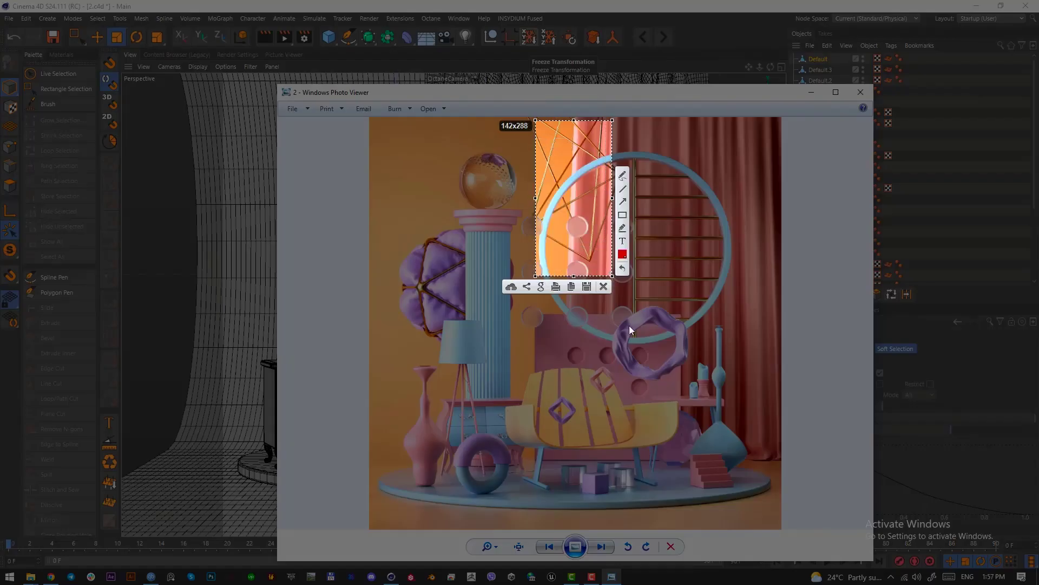
left_click_drag(455, 141, 515, 209)
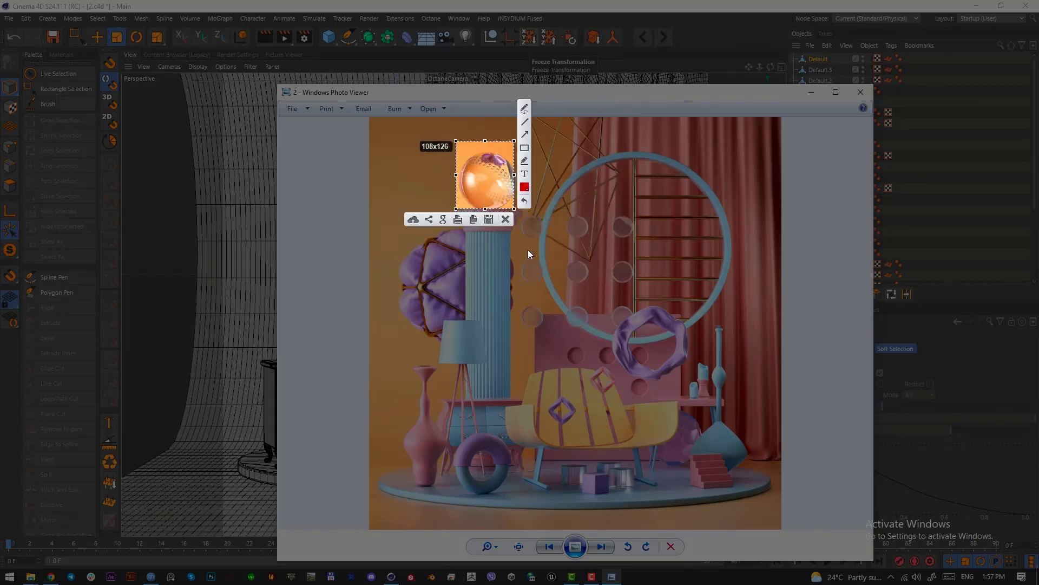
left_click(507, 221)
left_click_drag(577, 98, 0, 89)
- Add a Platonic primitive and move it in the top view to the fluted column behind the dresser
left_click(330, 35)
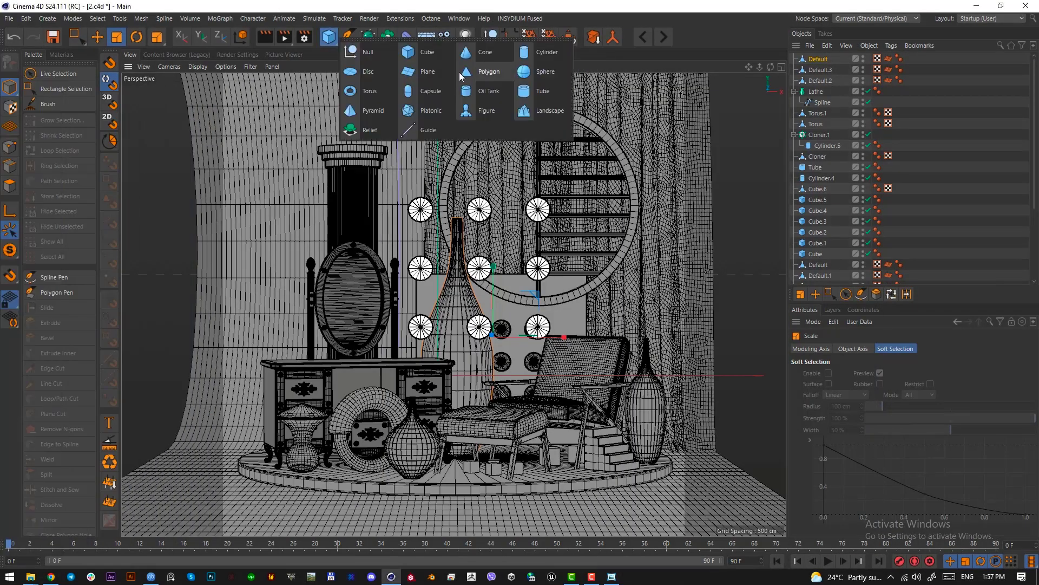
left_click(430, 109)
key("e")
left_click_drag(478, 208, 460, 181)
key("F2")
key("t")
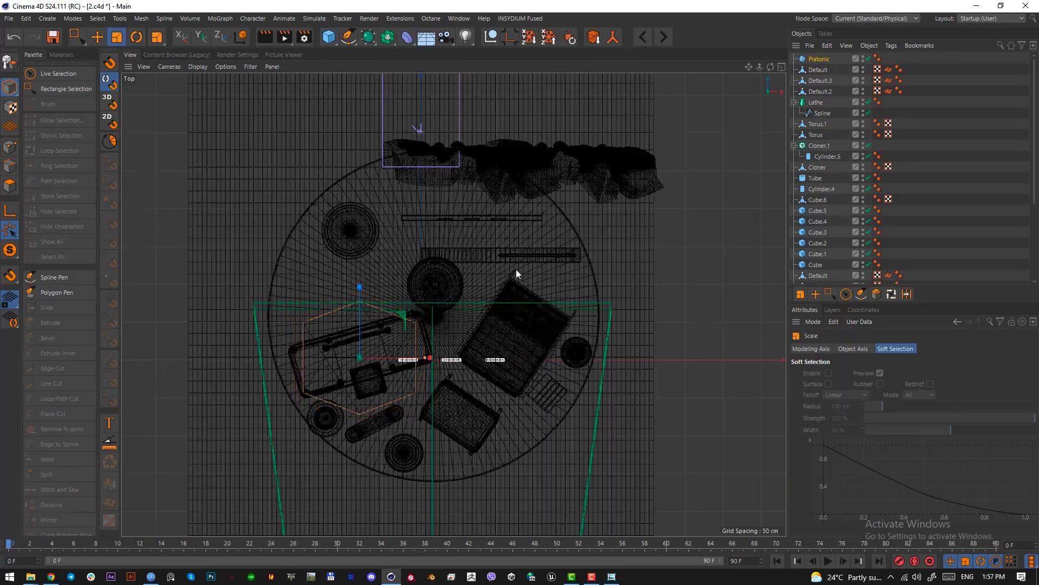
key("e")
left_click_drag(495, 252, 491, 123)
- Scale down the Platonic, rotate it slightly and rest it on top of the column's capital
key("F1")
key("t")
key("e")
left_click_drag(554, 170, 469, 209)
key("t")
key("e")
key("r")
left_click_drag(364, 113, 348, 152)
key("t")
key("e")
key("t")
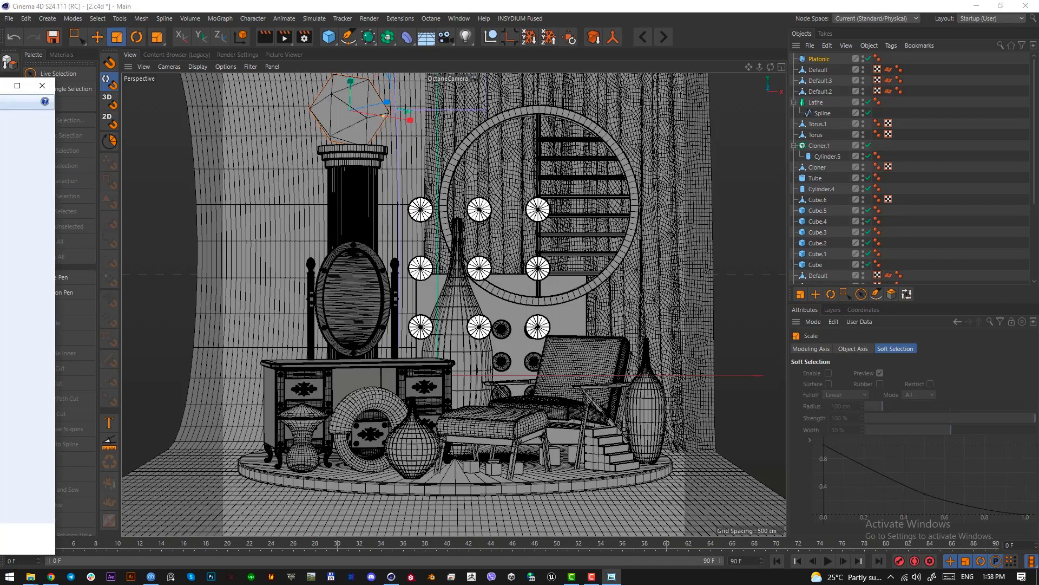
- Save the project
left_click(535, 18)
key("ctrl+s")
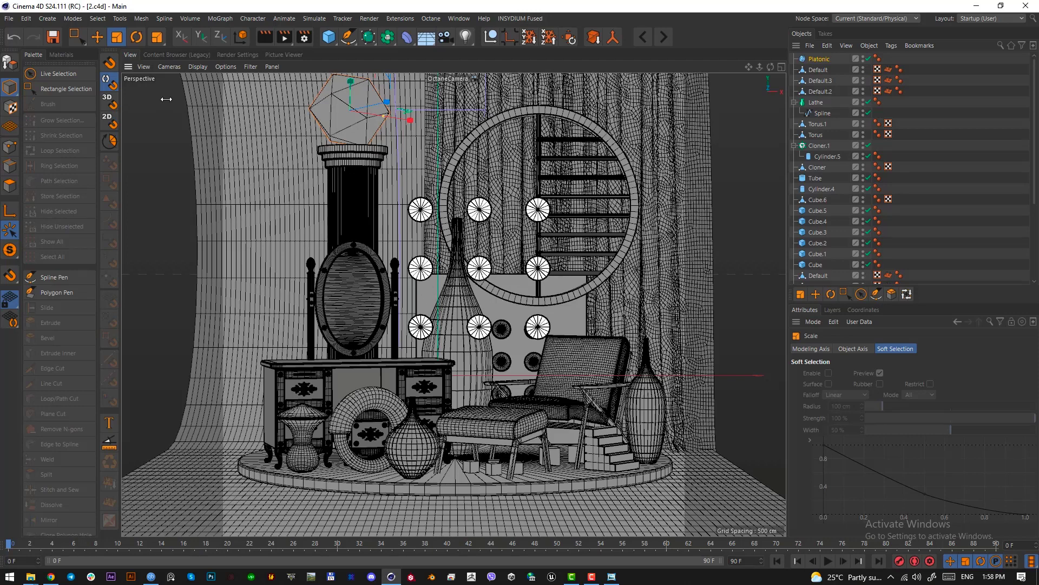
left_click(9, 19)
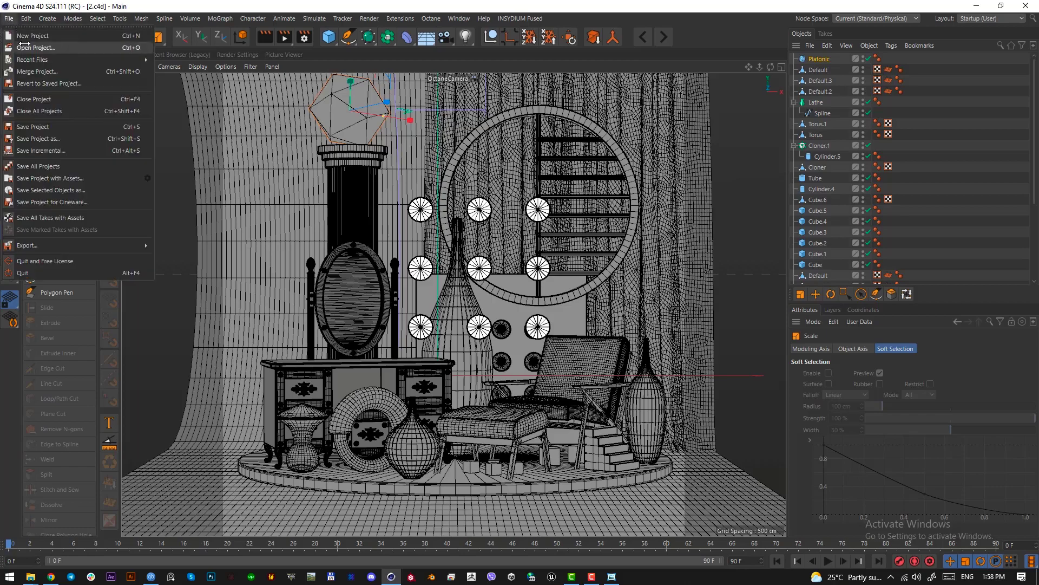
left_click(51, 47)
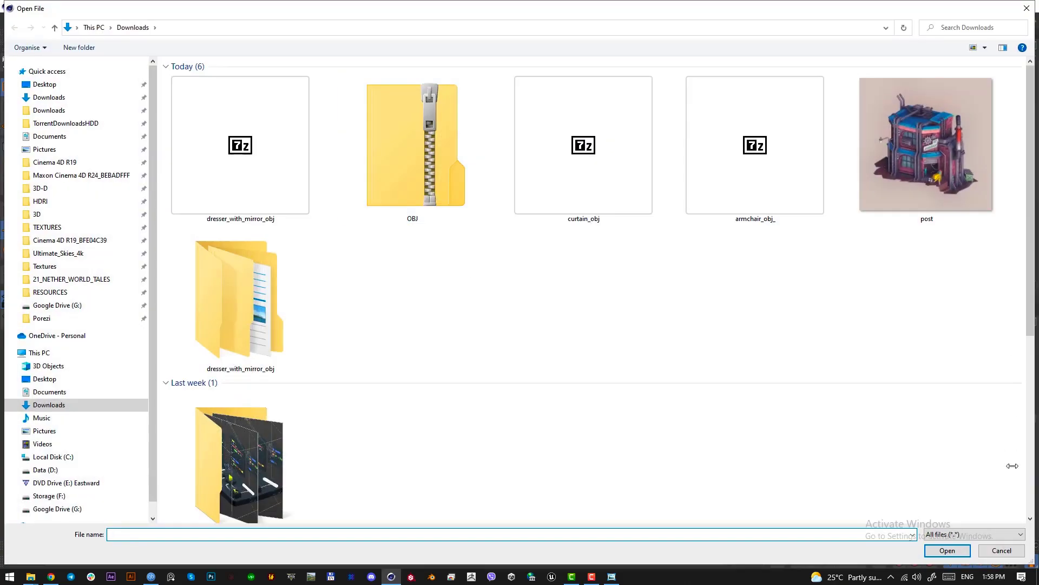
left_click(1002, 550)
left_click(9, 18)
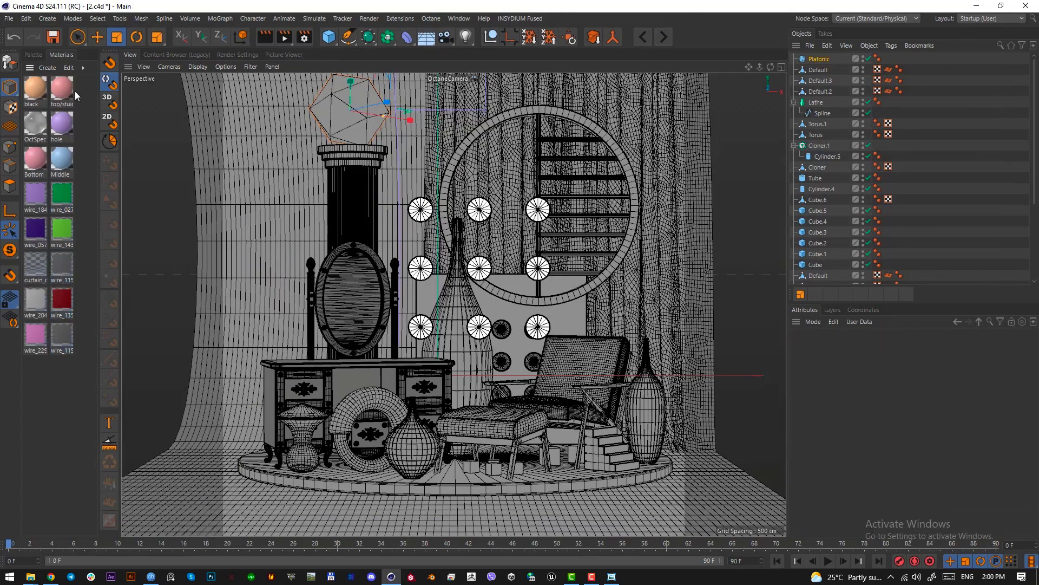
- Delete the ten imported wire and curtain materials, keeping the six Octane materials
left_click_drag(68, 337, 35, 201)
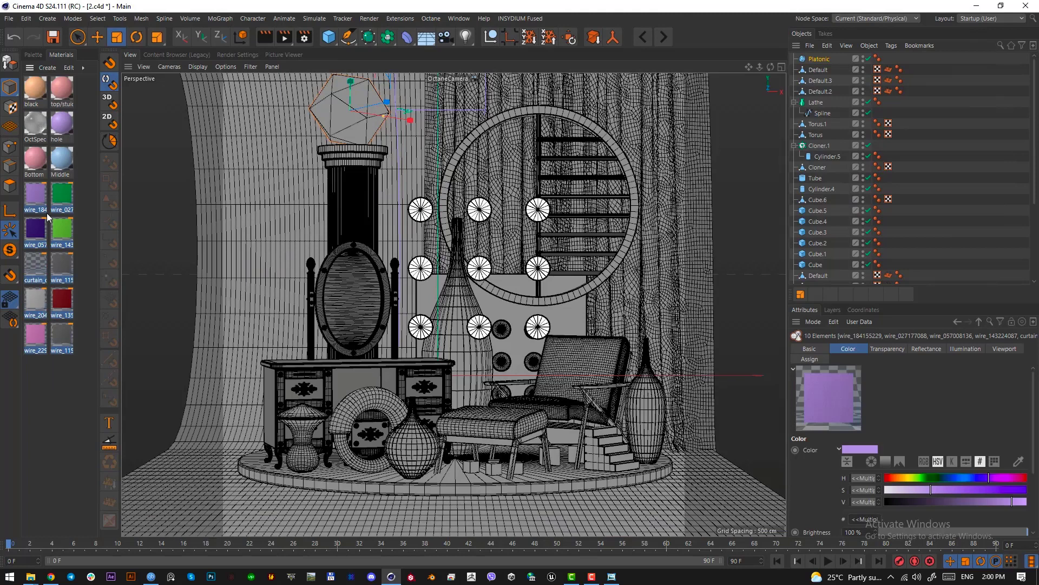
key("Delete")
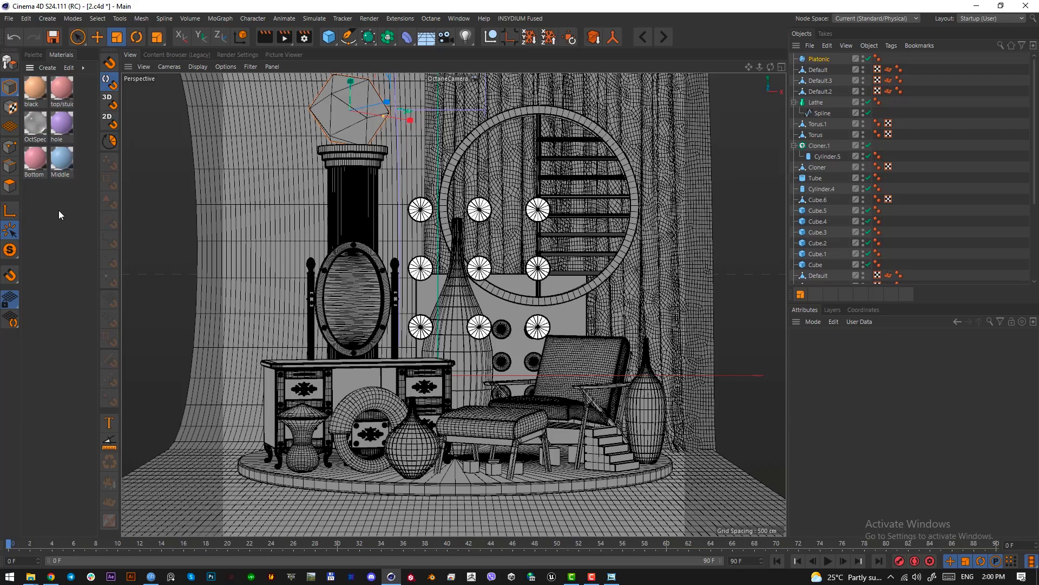
- Open the Octane Live Viewer and dock it beside the perspective view
left_click(424, 21)
left_click(434, 45)
left_click_drag(228, 48, 724, 299)
- Review the Path tracing kernel values in the Octane settings, then look through the lower part of the object list
left_click(518, 97)
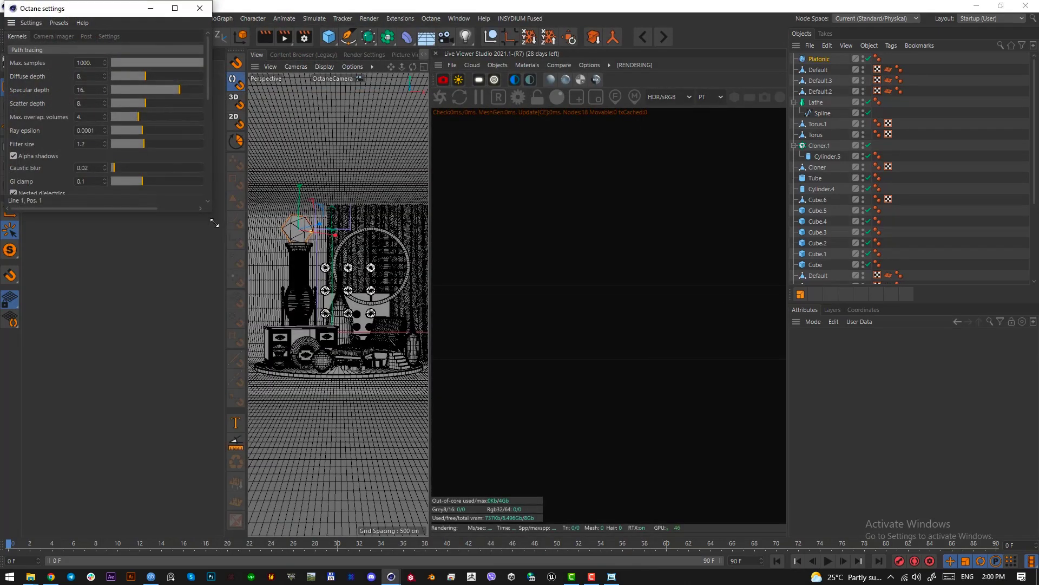
left_click_drag(217, 219, 566, 371)
left_click_drag(206, 8, 383, 131)
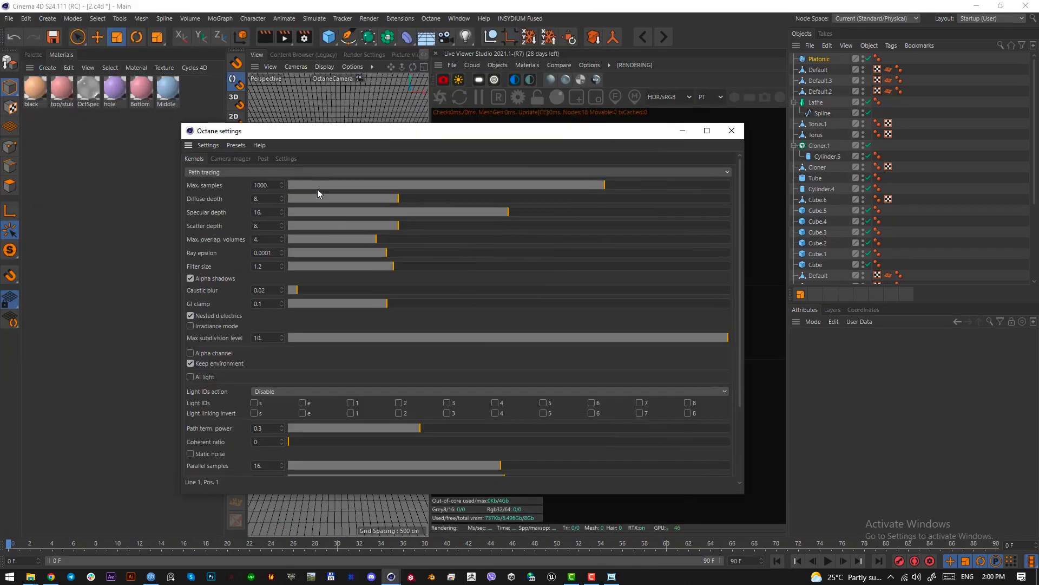
left_click(732, 131)
scroll(968, 148, "down", 4)
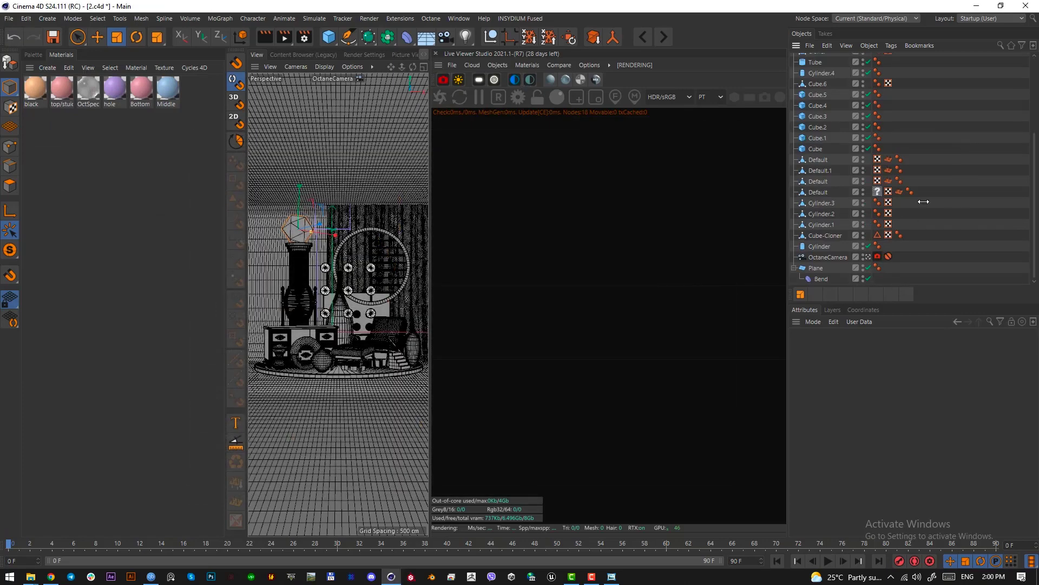
- Add an Octane HDRI environment and load studio03.exr as its image texture without copying it to the project
left_click(514, 80)
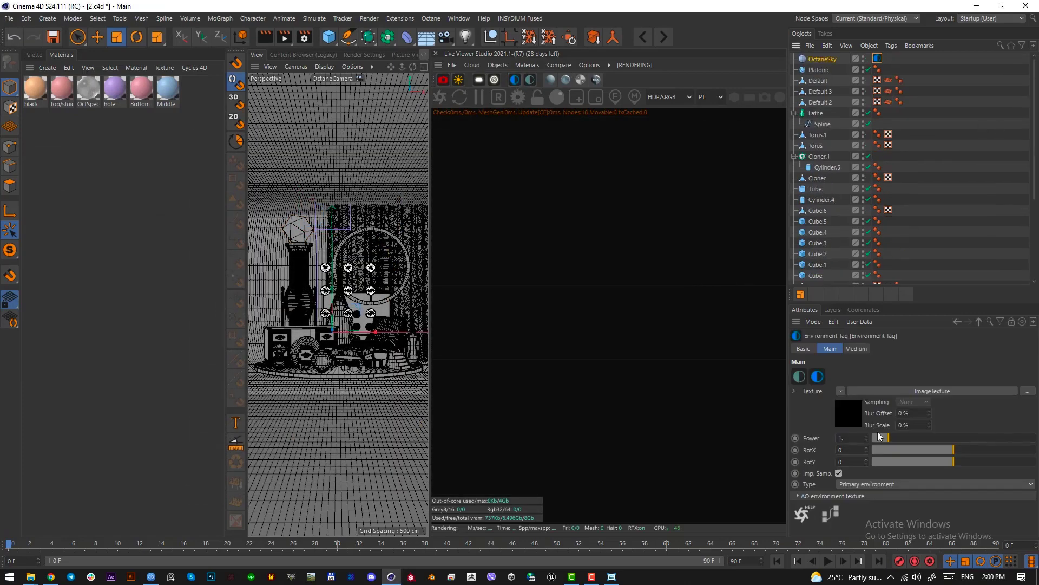
left_click(853, 415)
left_click(1017, 373)
scroll(368, 259, "down", 8)
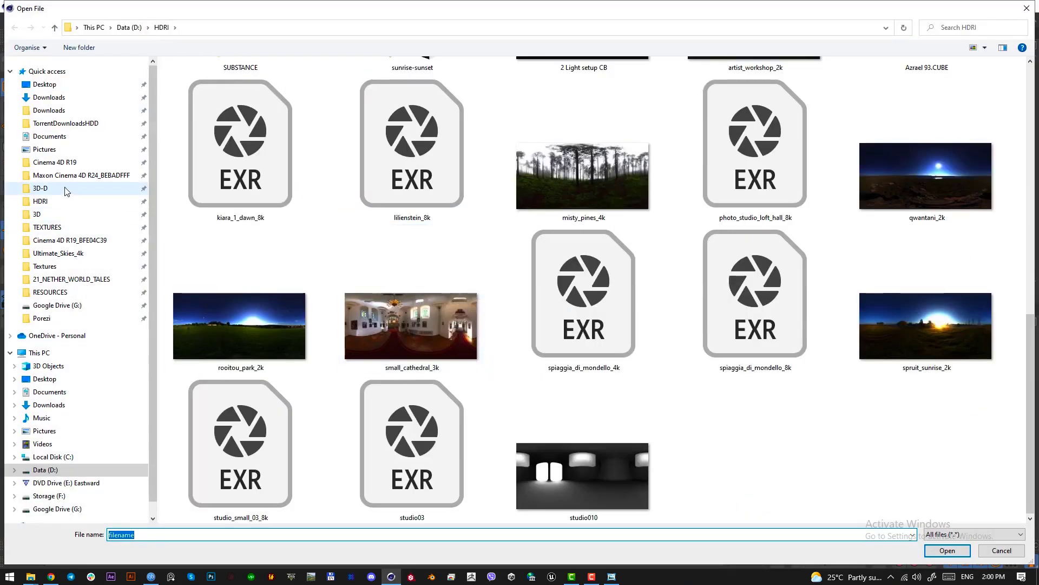
double_click(412, 444)
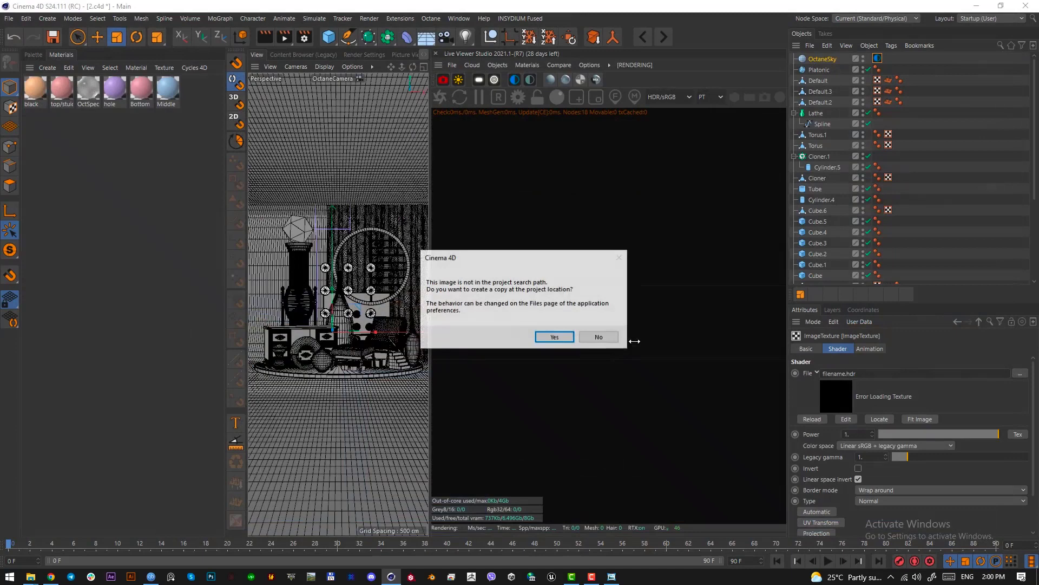
left_click(602, 336)
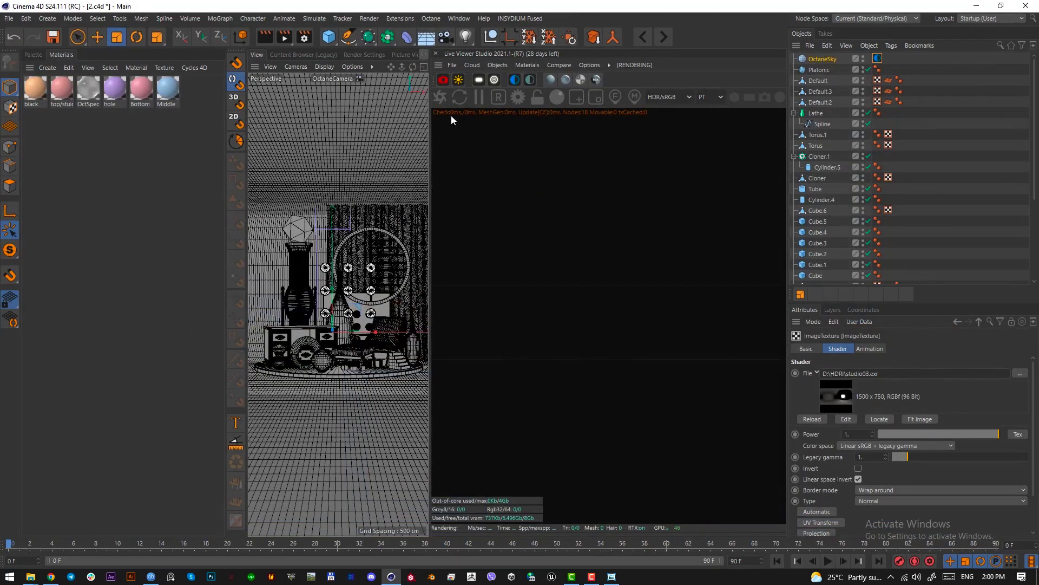
- Start the live render, save the project, and set the HDRI environment's Power to about 4.46 and RotX to about -0.14
left_click(441, 96)
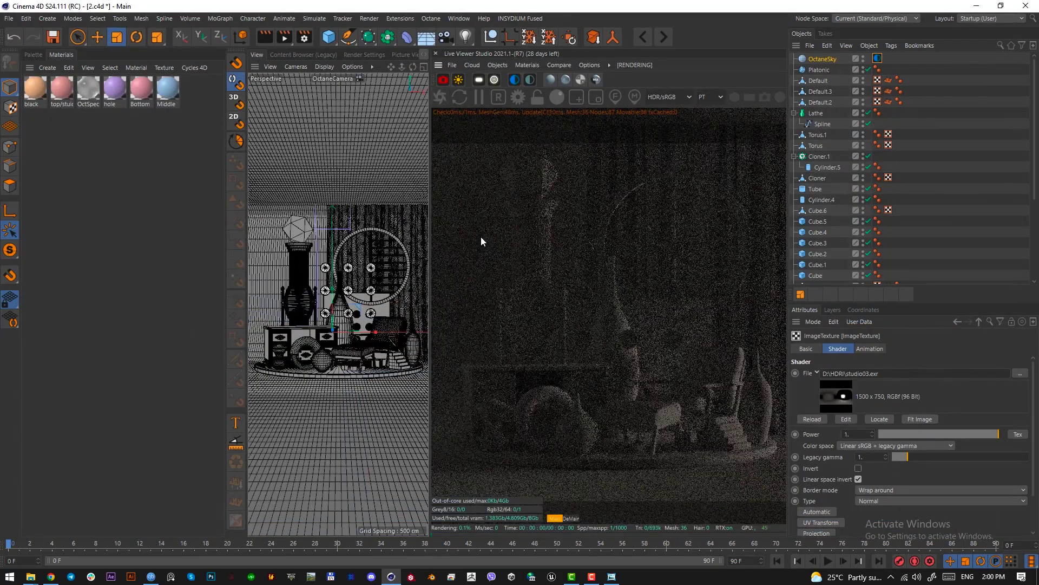
key("ctrl+s")
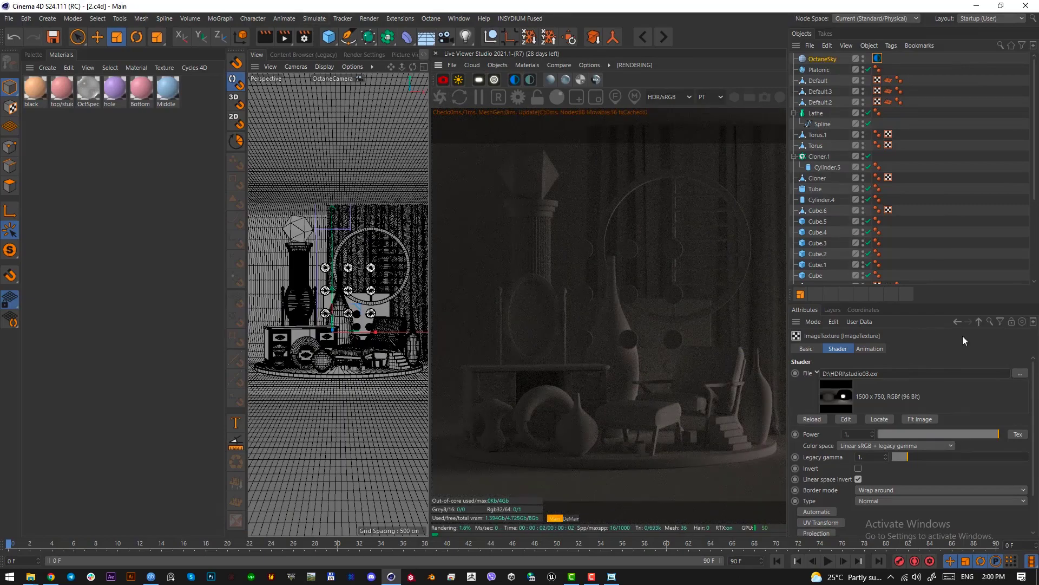
left_click(981, 323)
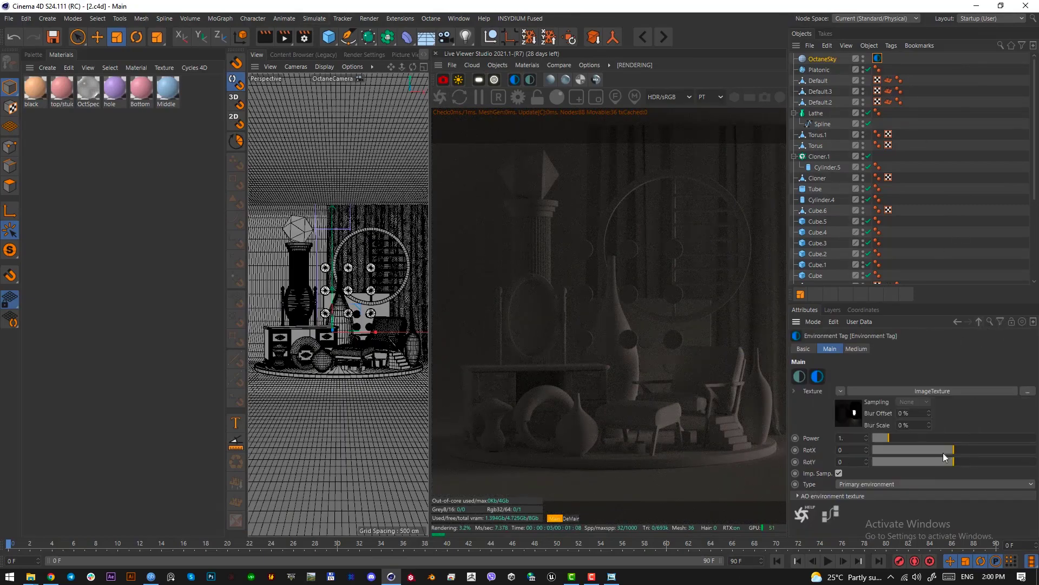
left_click_drag(891, 437, 943, 450)
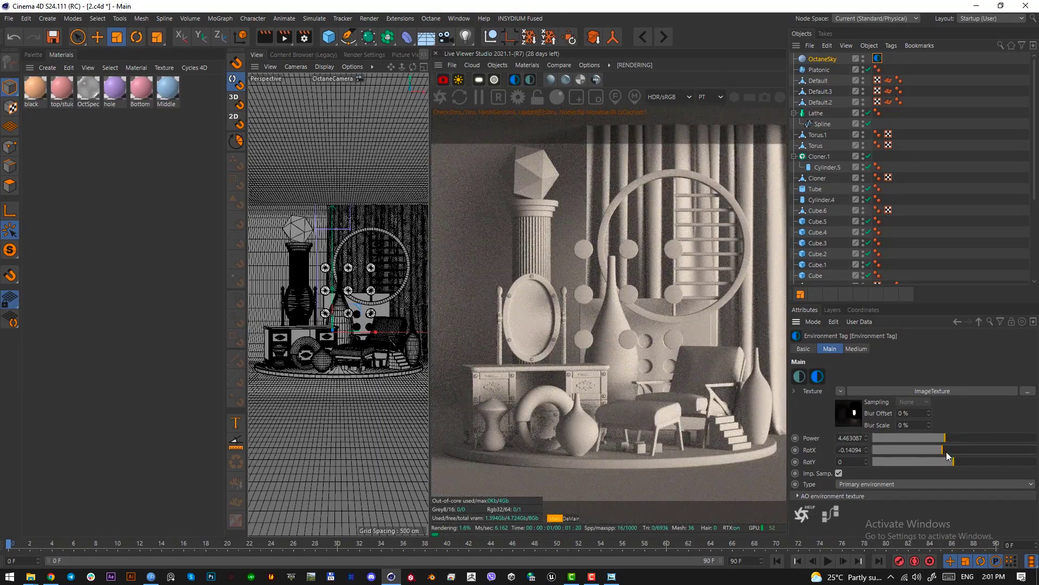
- Lock the Live Viewer resolution at 0.8 scale and narrow the material manager to widen the perspective view
left_click(542, 98)
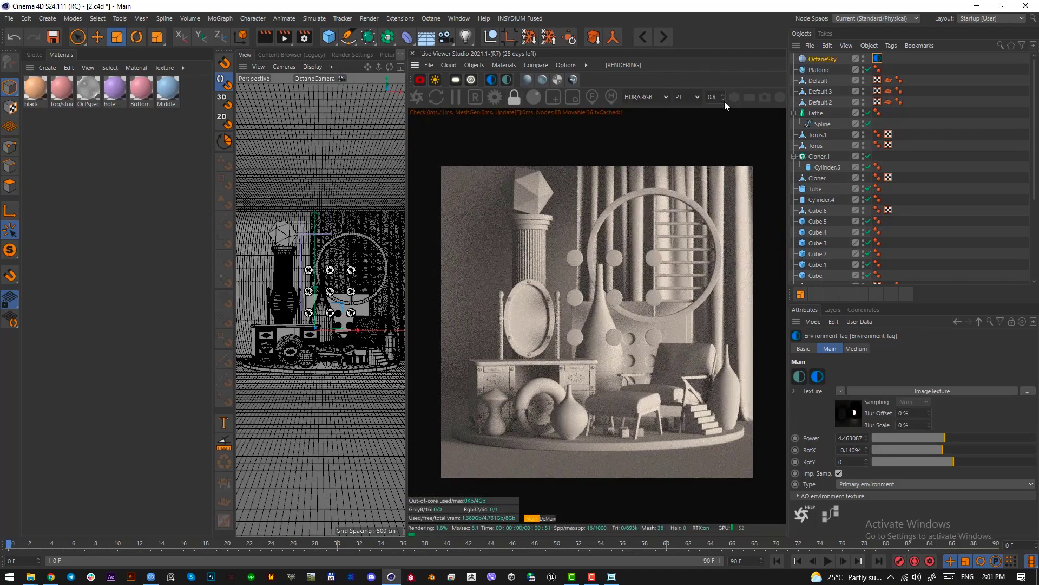
left_click(66, 226)
left_click_drag(214, 265, 60, 267)
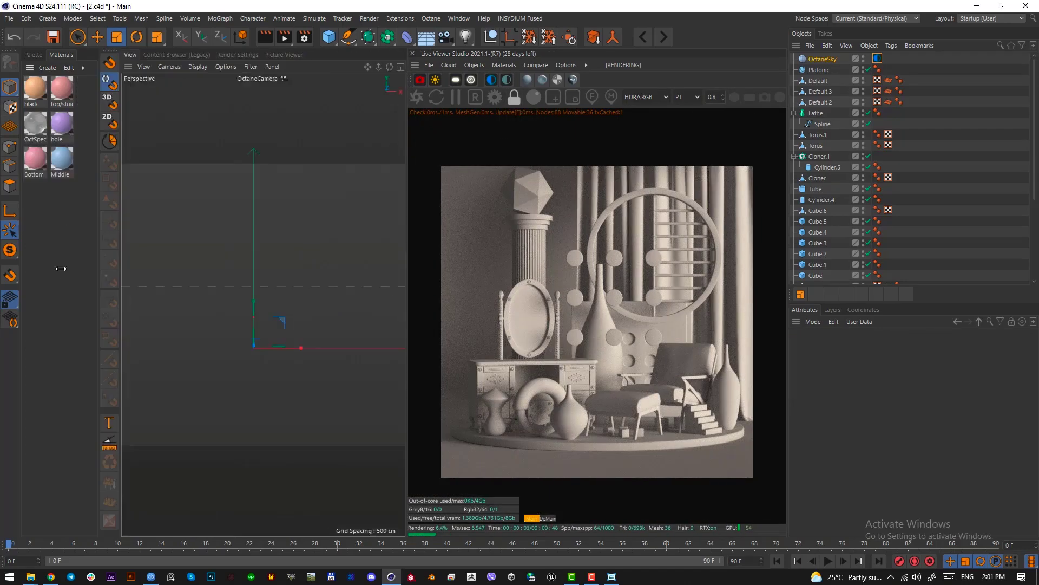
- Open the "black" material and review its roughness value and the hex code of its diffuse color
double_click(35, 85)
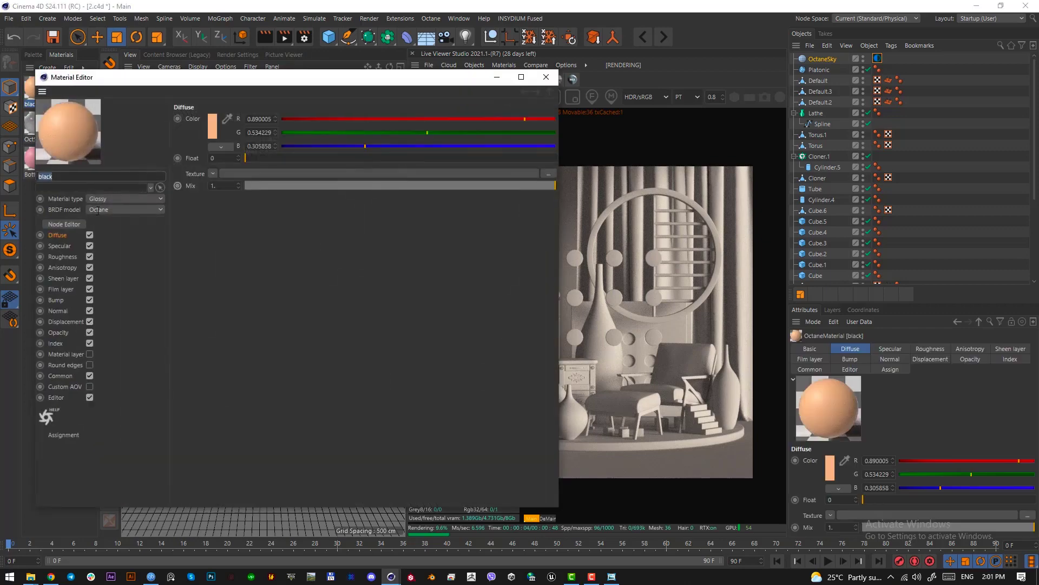
left_click_drag(146, 81, 346, 89)
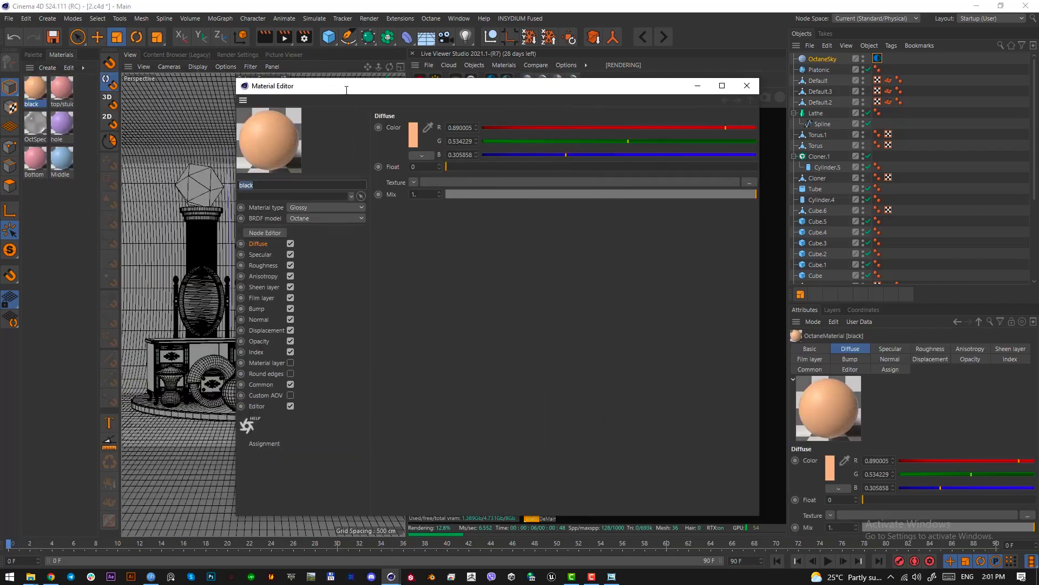
left_click(263, 265)
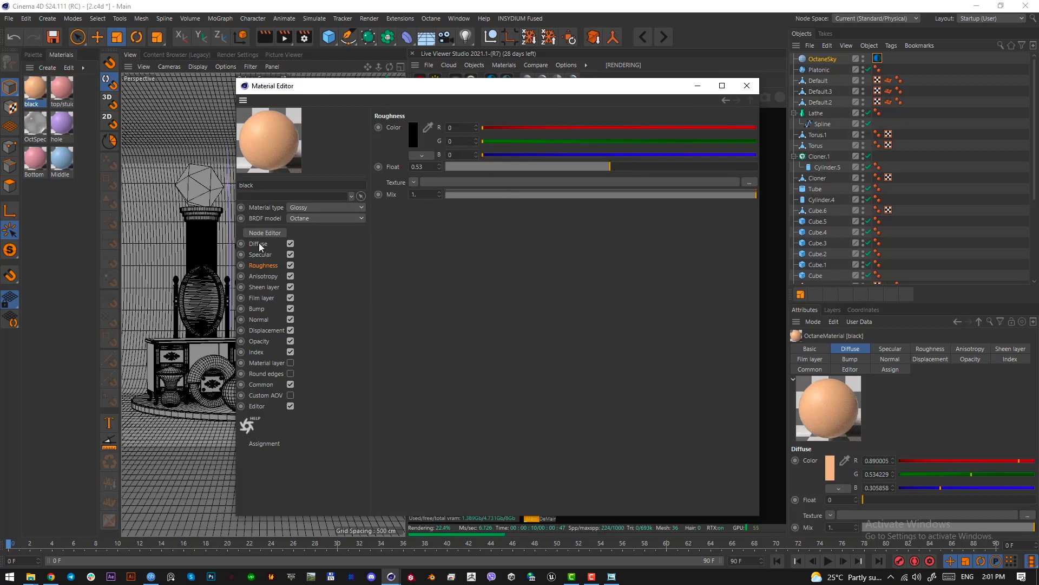
left_click(260, 245)
left_click(414, 138)
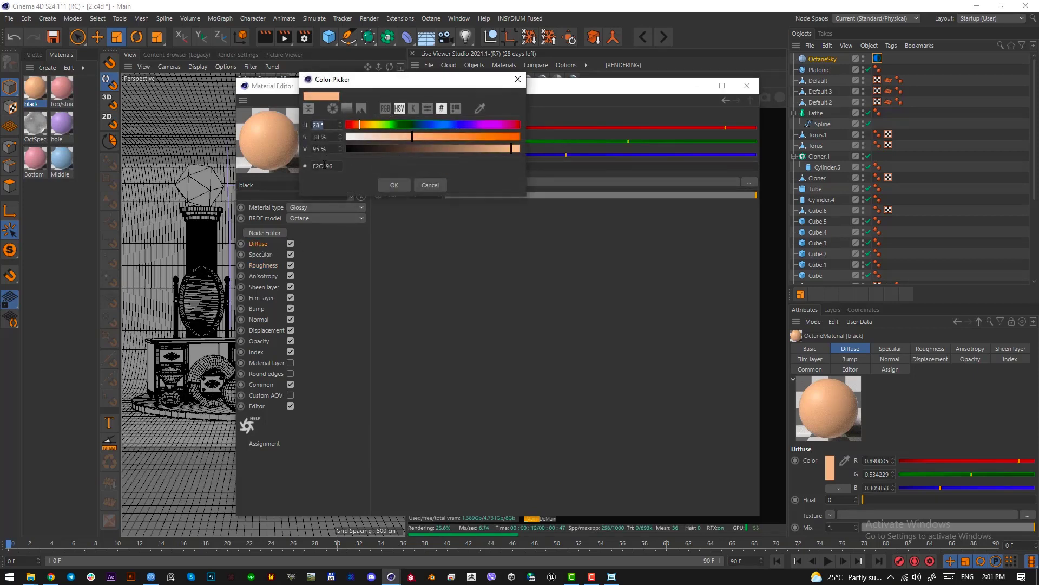
double_click(337, 165)
left_click(341, 166)
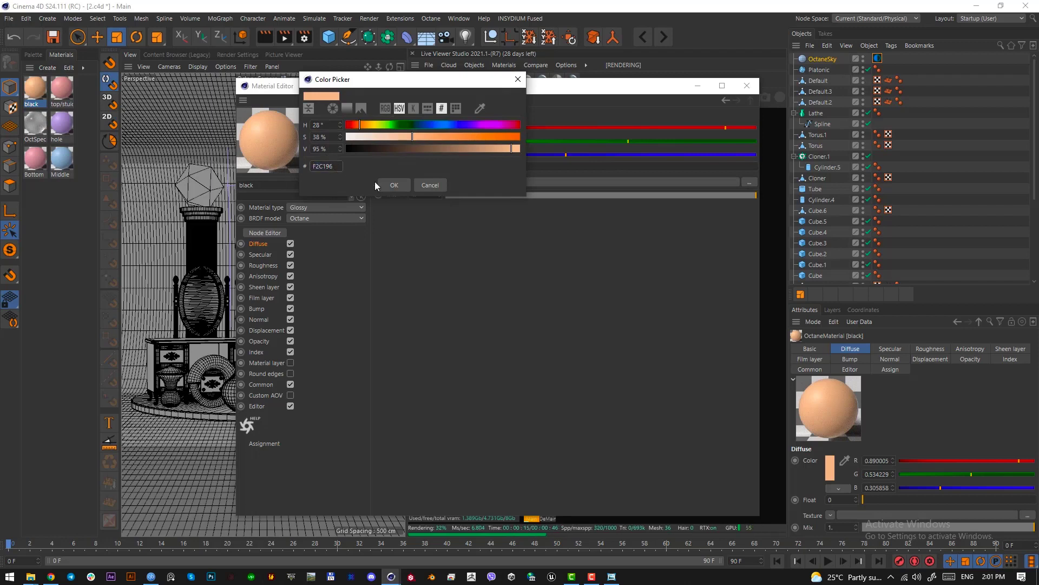
left_click(429, 185)
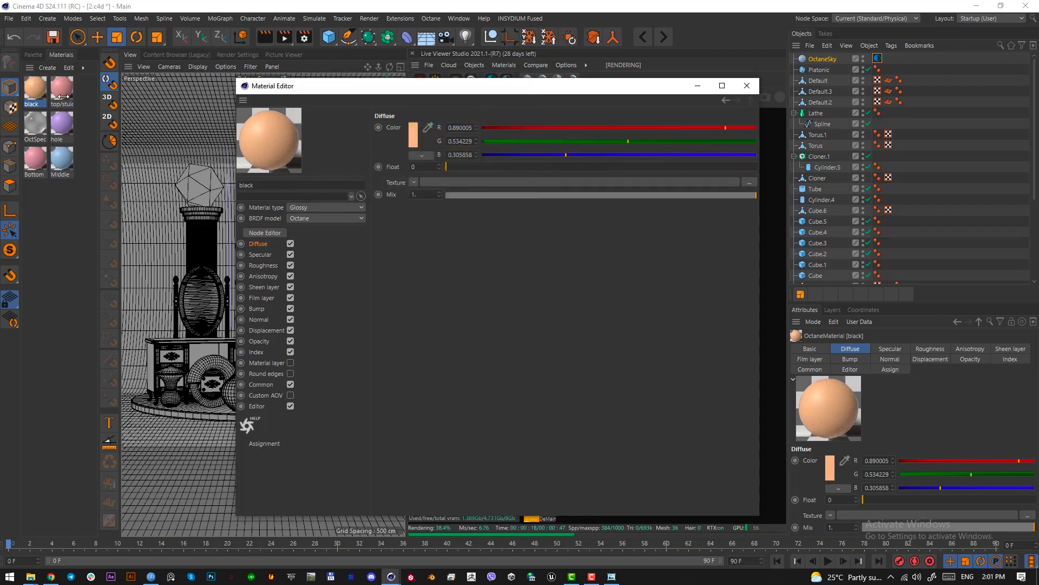
- Review the settings and diffuse colors of the other five materials, including the hex codes of top/stuidio, hole and Middle
left_click(413, 138)
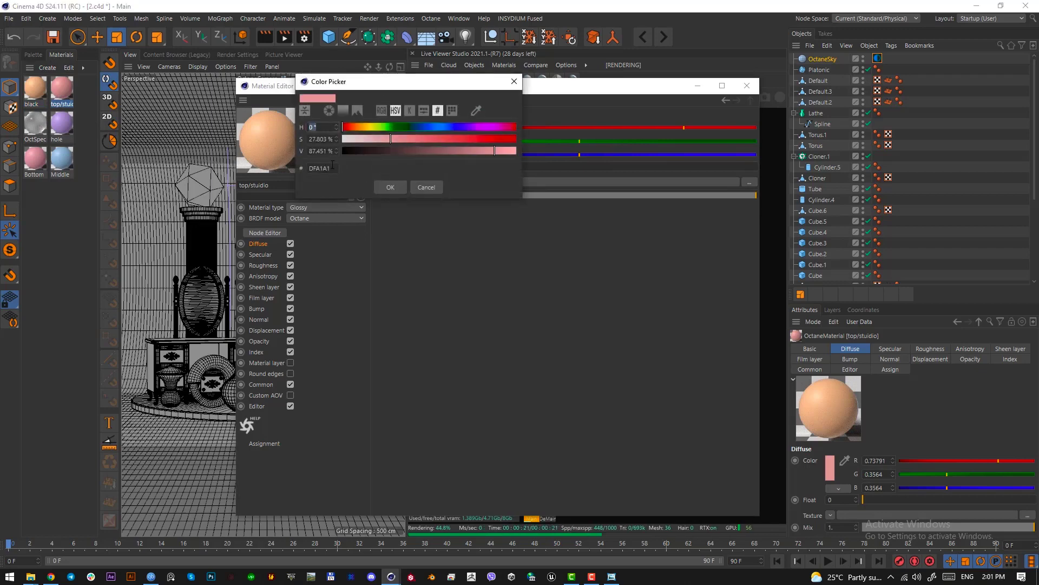
left_click(425, 187)
left_click(35, 124)
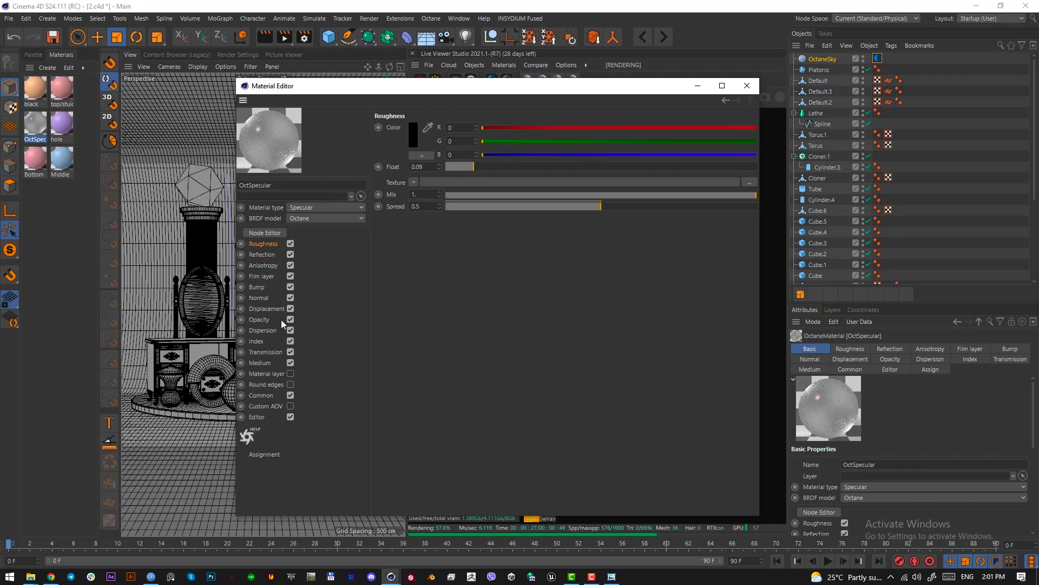
left_click(61, 124)
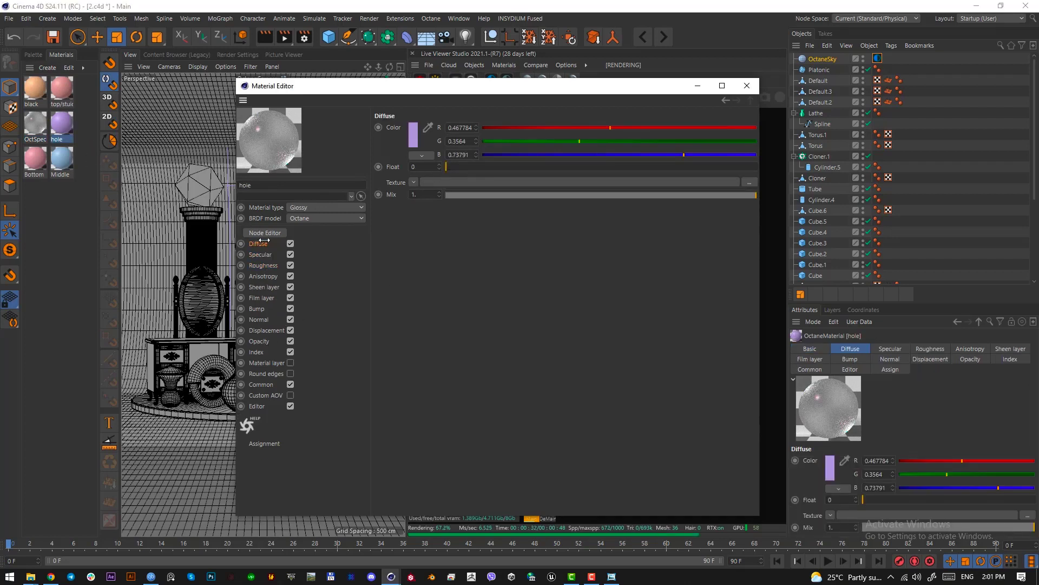
left_click(414, 138)
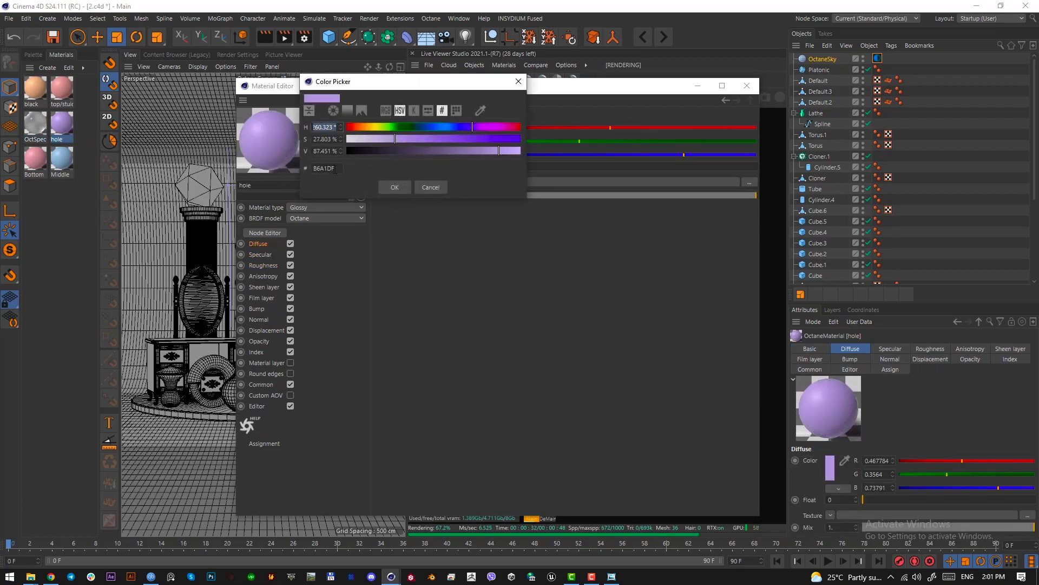
left_click(421, 189)
left_click(35, 159)
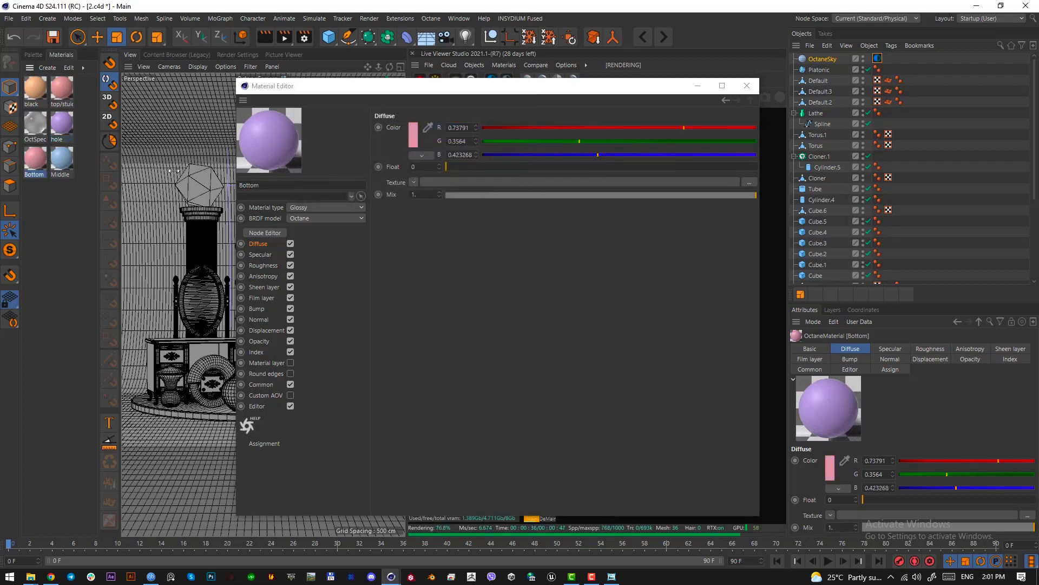
left_click(61, 158)
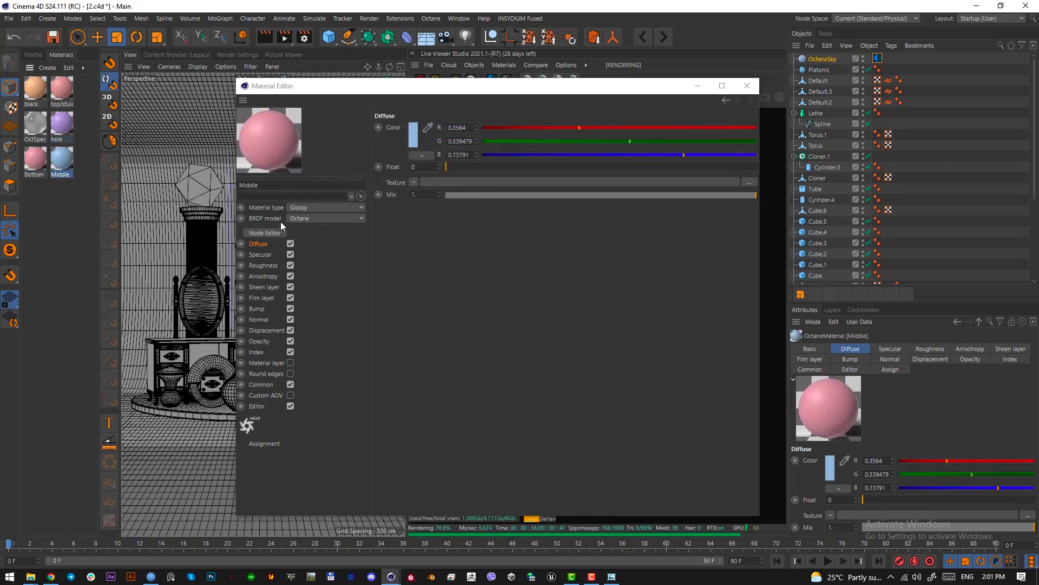
left_click(413, 132)
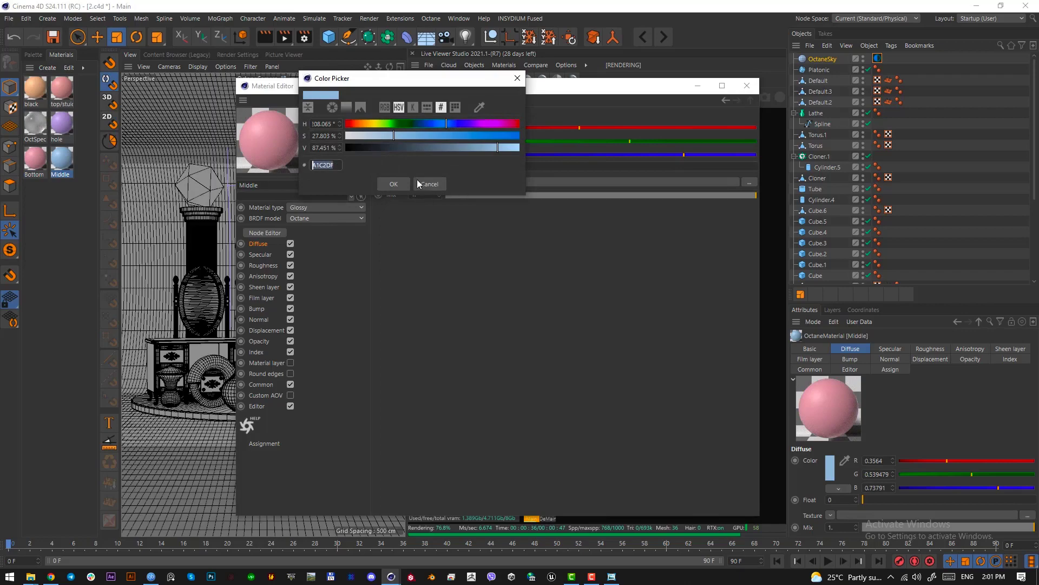
left_click(420, 184)
left_click(746, 86)
left_click(54, 242)
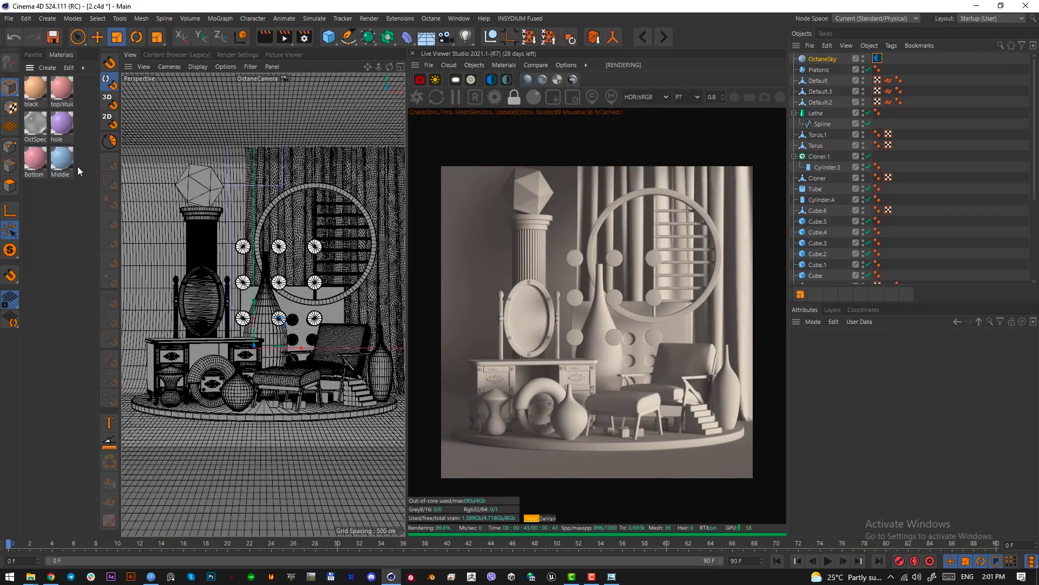
- Apply the "black" material to the room backdrop, top/stuidio to the right-hand curtain, and Middle to the large ring
left_click_drag(32, 94, 323, 464)
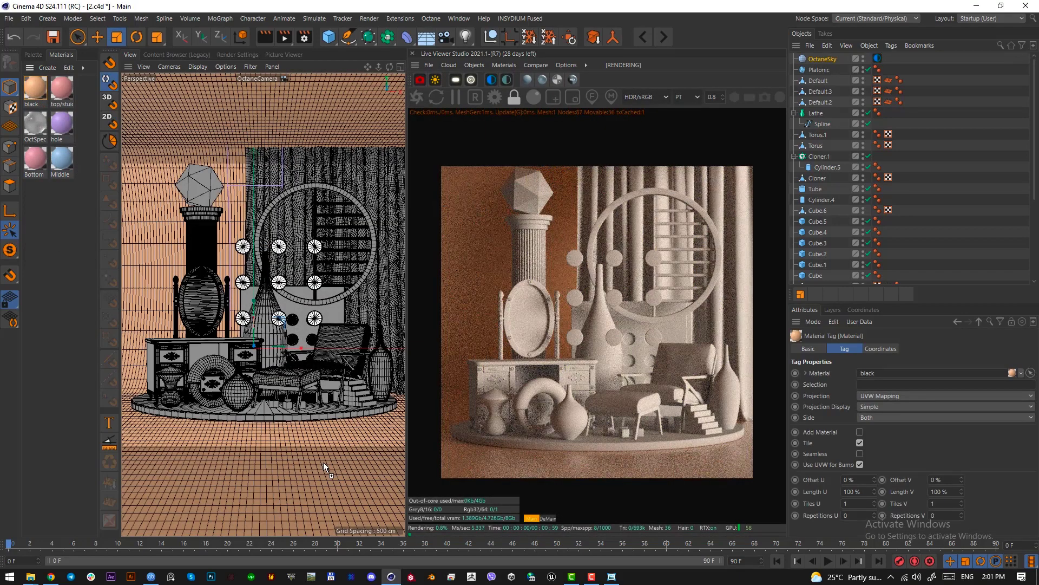
left_click_drag(62, 89, 399, 219)
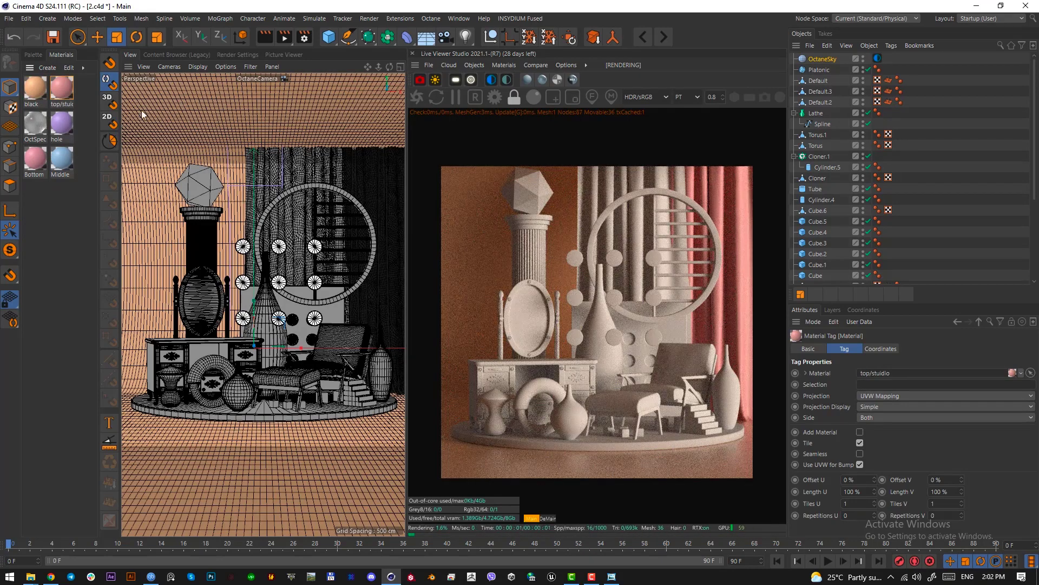
left_click_drag(61, 160, 259, 294)
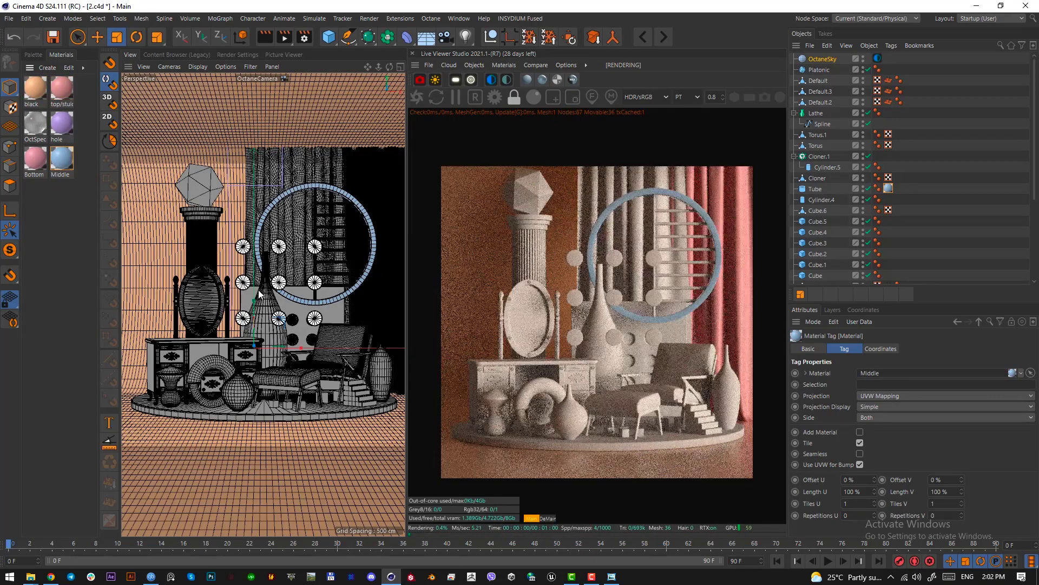
left_click(73, 220)
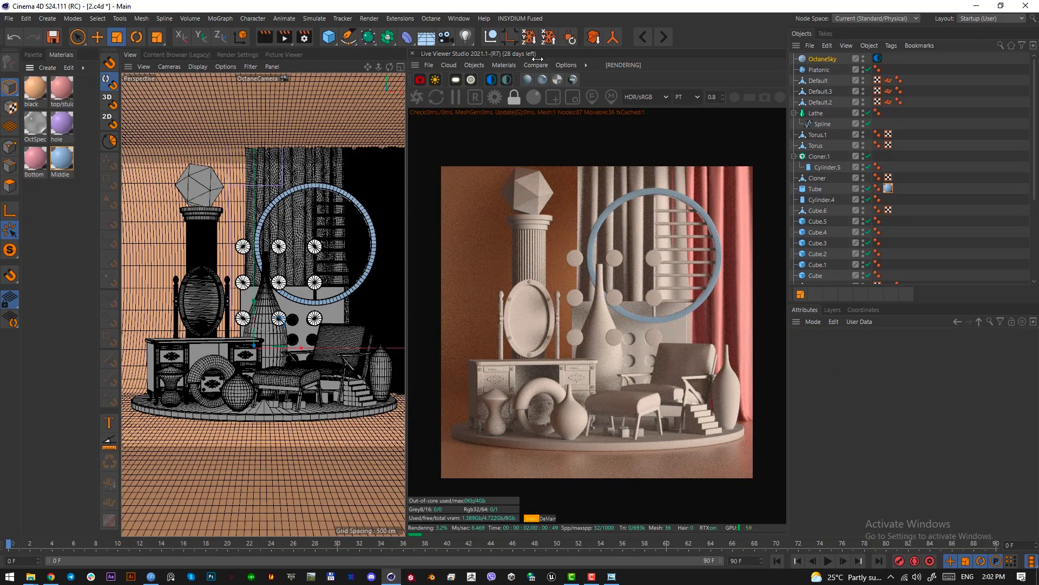
- Create an Octane Metallic material and open it for editing
left_click(504, 65)
mouse_move(514, 118)
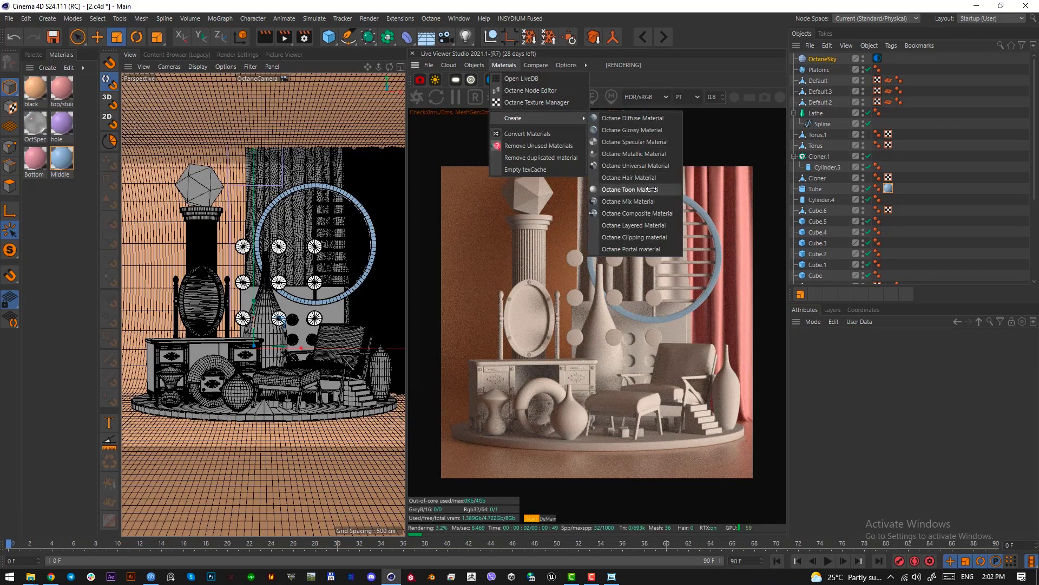
left_click(654, 155)
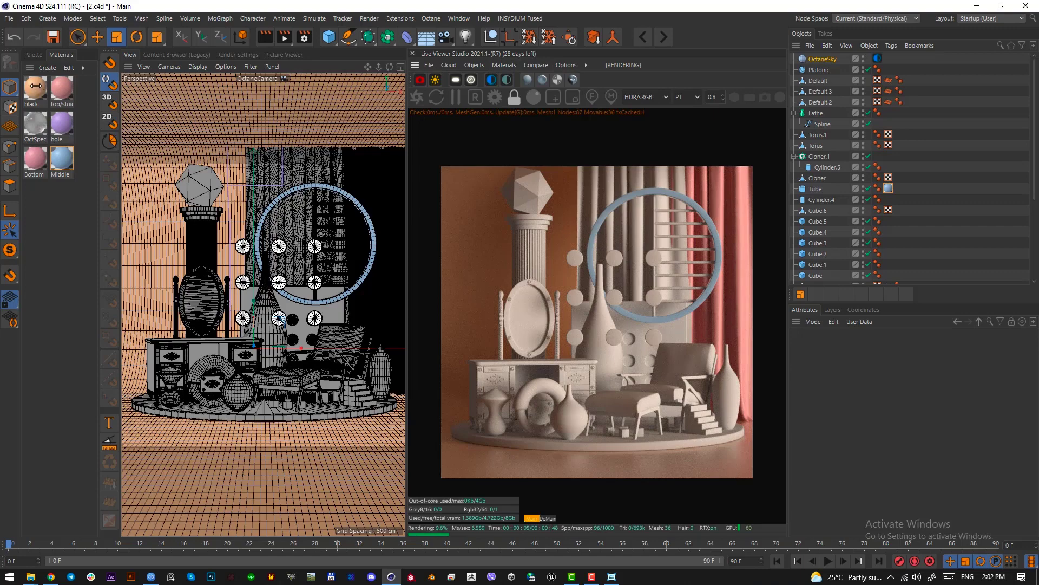
left_click_drag(26, 85, 169, 166)
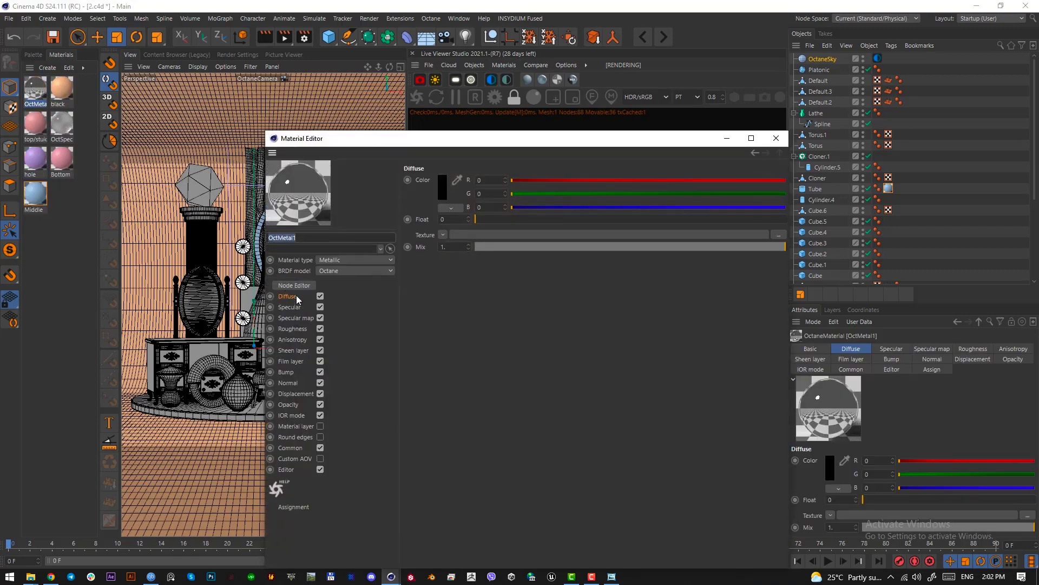
- Set the metallic material's specular color to a golden orange of about RGB 0.692, 0.353, 0.072
left_click(289, 307)
left_click(443, 181)
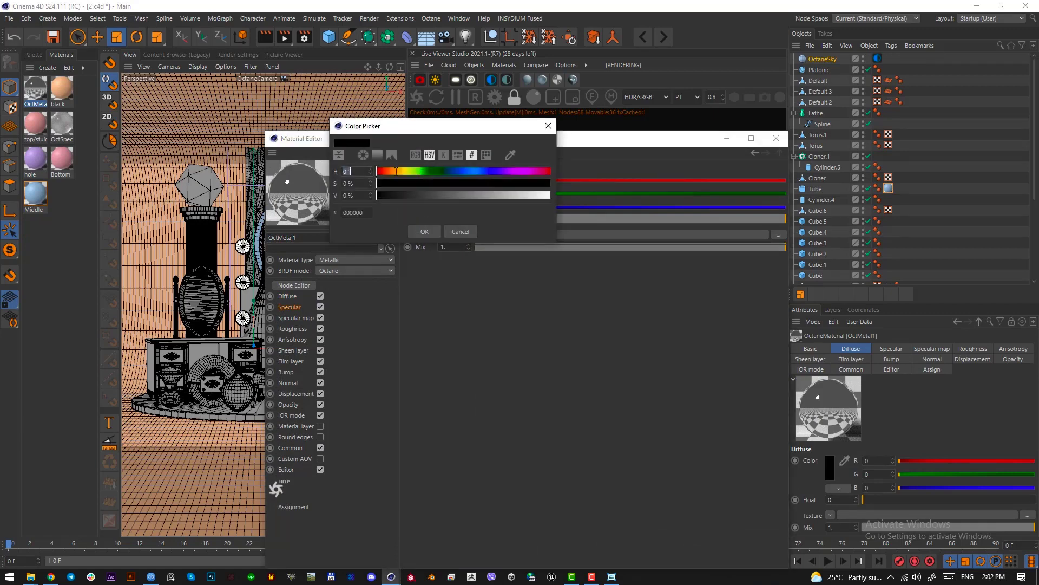
left_click(393, 172)
left_click(454, 184)
left_click(508, 194)
left_click(396, 171)
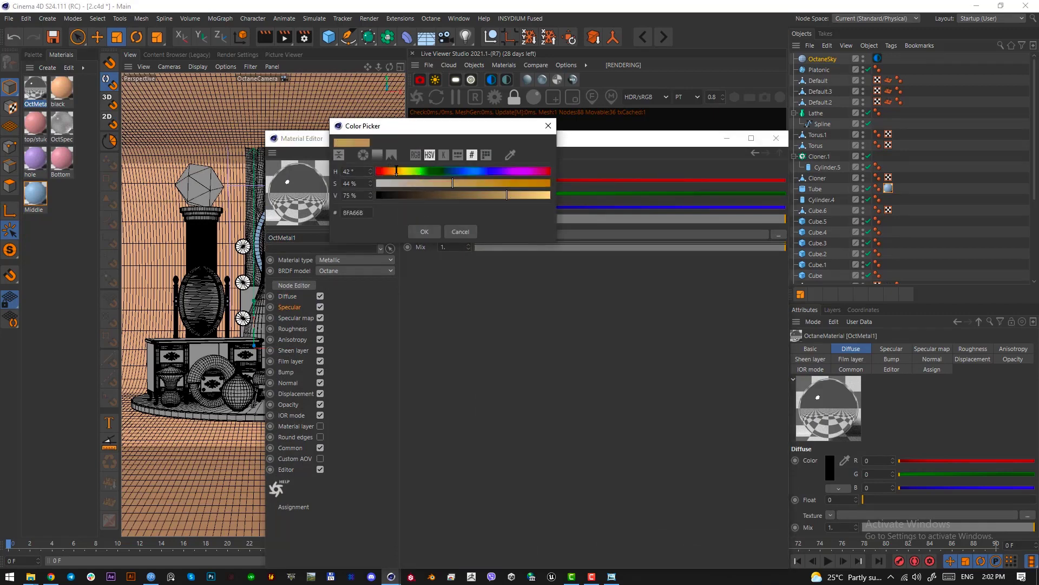
left_click(490, 183)
left_click(524, 195)
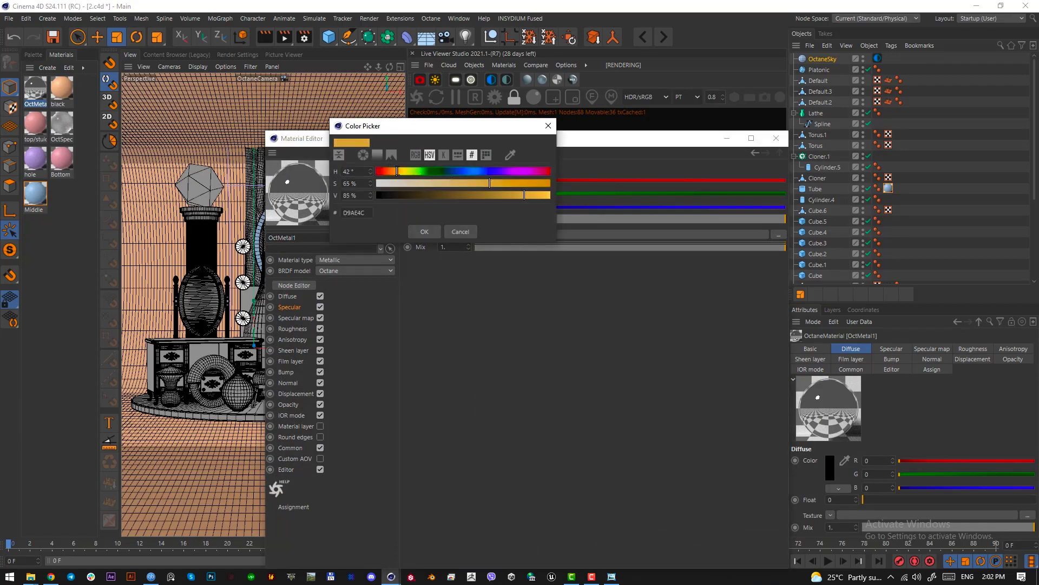
left_click(394, 171)
left_click(421, 231)
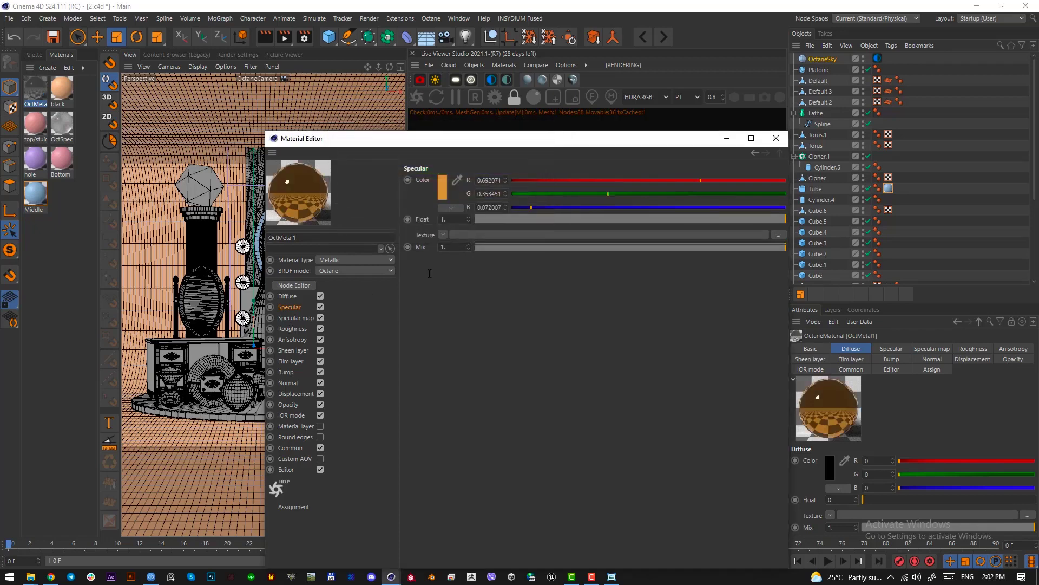
- Add an Octane Noise texture to the gold metal's roughness and apply the material to the oval mirror
left_click(442, 238)
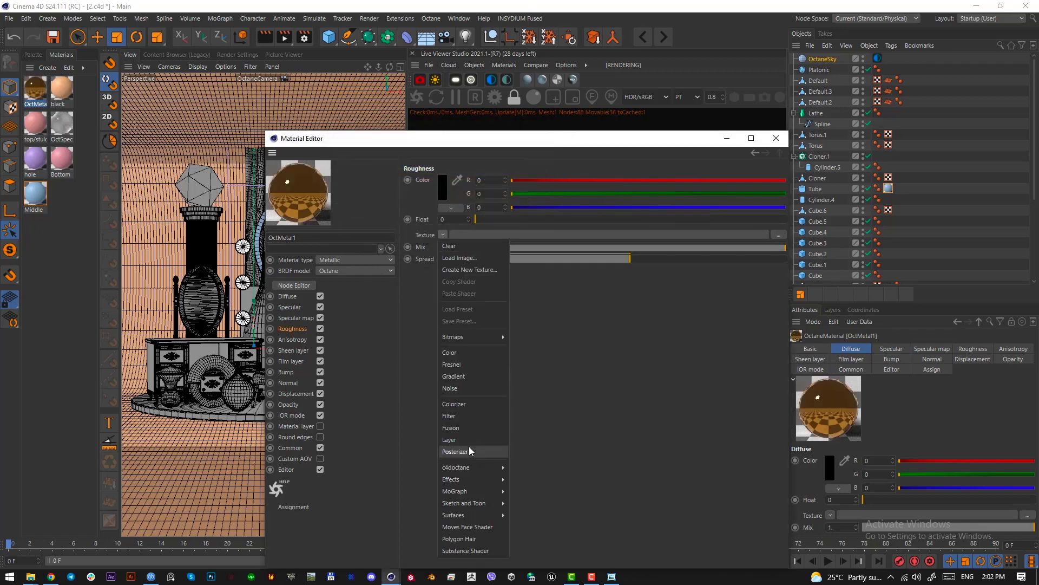
mouse_move(469, 467)
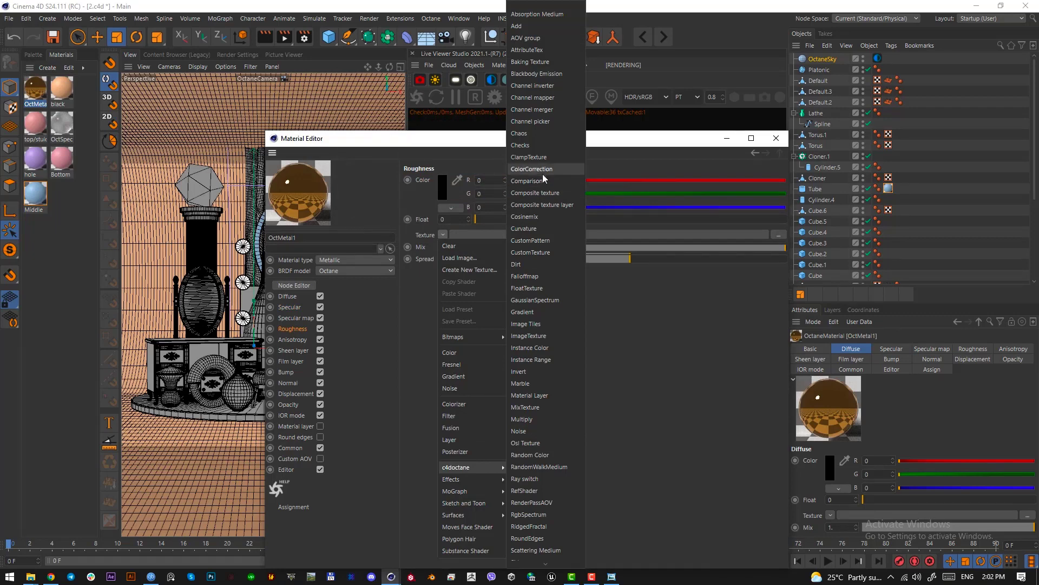
left_click(546, 432)
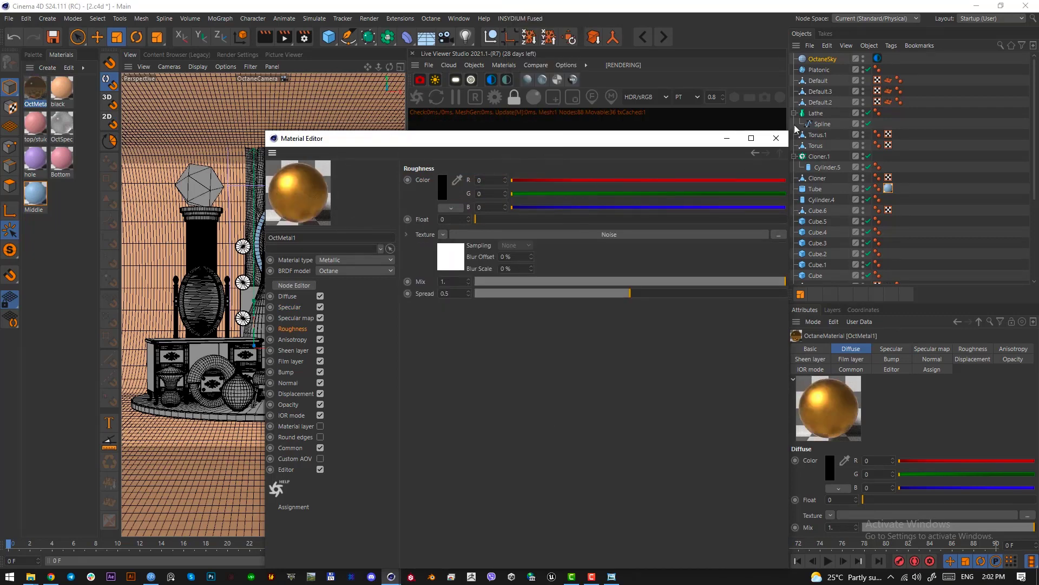
left_click(775, 138)
left_click_drag(35, 85, 514, 303)
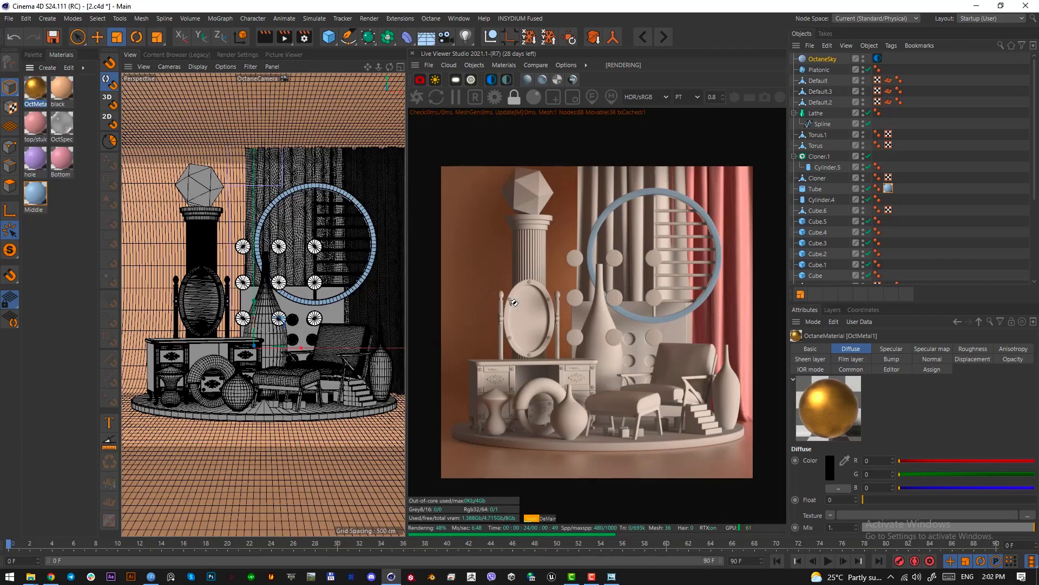
- Apply the gold OctMetal1 material to the ladder's rungs and vertical post, and OctSpecular to the cloned discs
left_click_drag(433, 233, 346, 253)
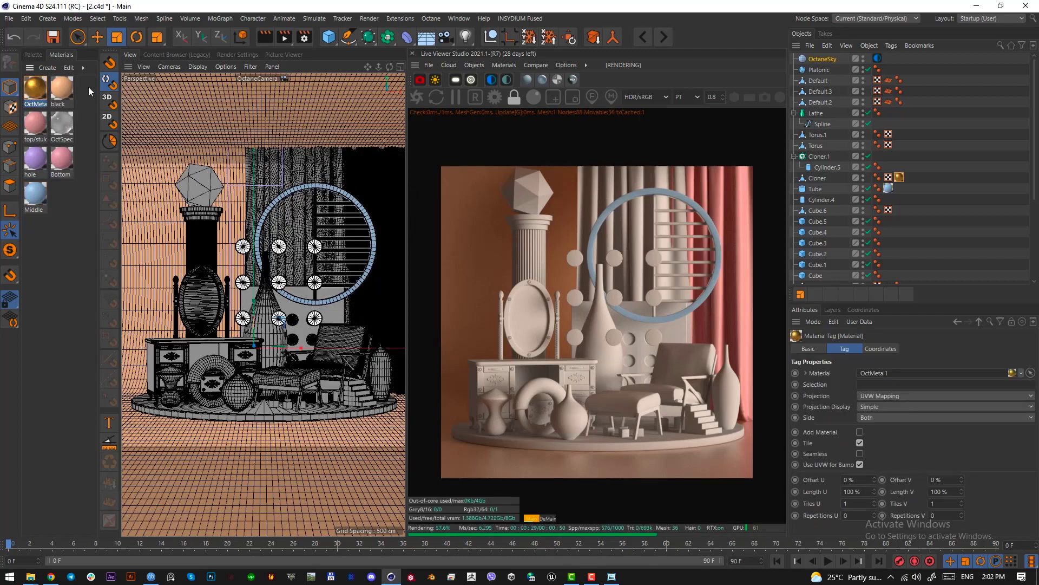
left_click_drag(231, 186, 315, 293)
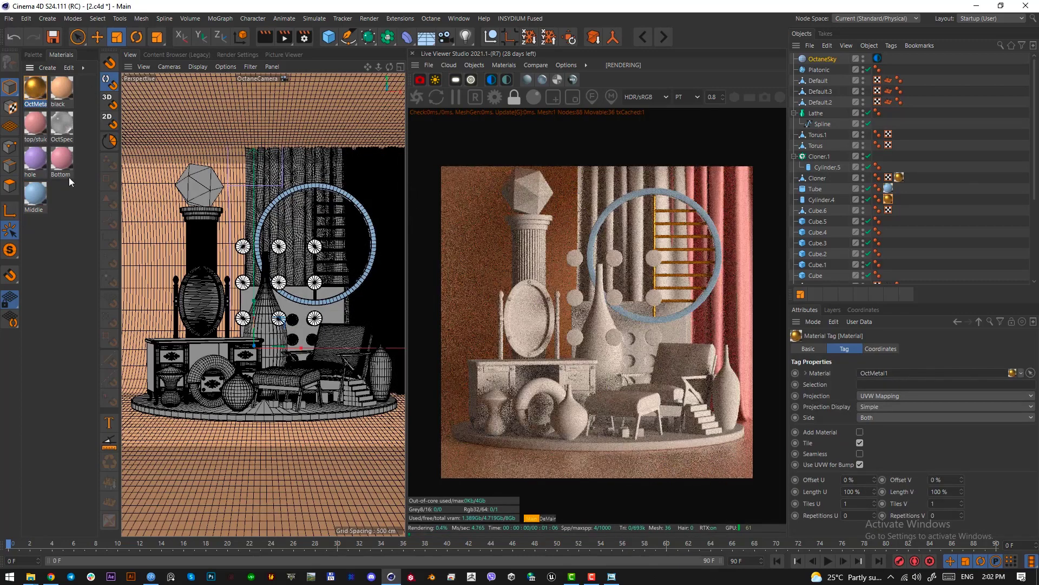
left_click_drag(65, 167, 282, 285)
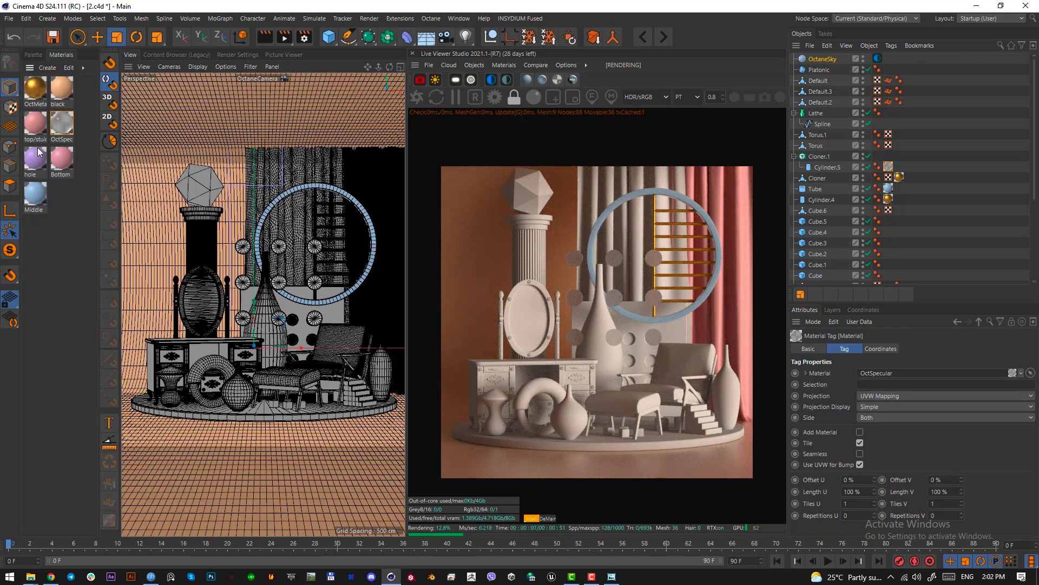
- Open the OctSpecular material for editing and apply it to the polyhedron on top of the column
double_click(62, 127)
left_click_drag(236, 117, 0, 116)
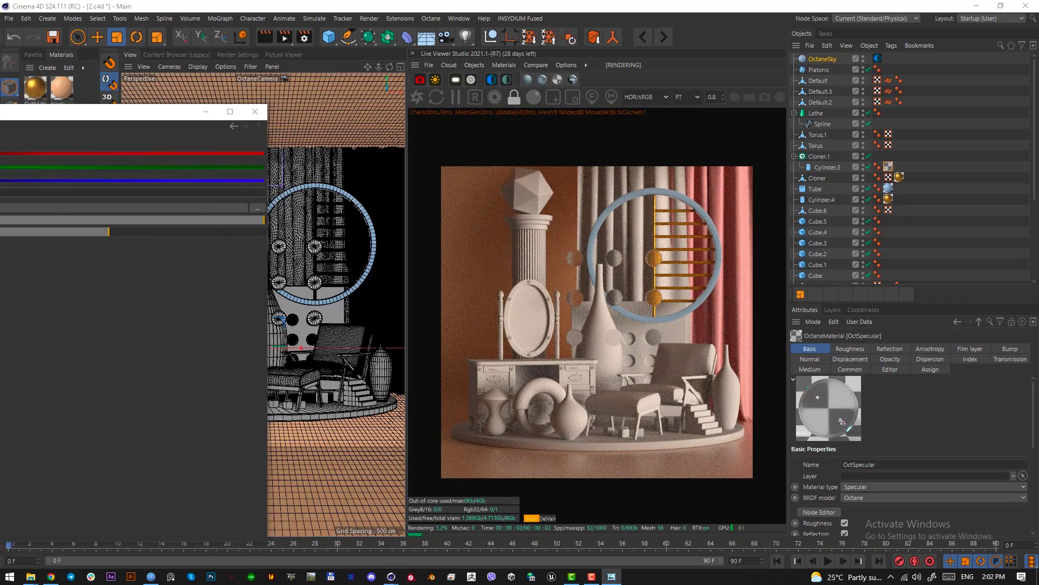
left_click(254, 111)
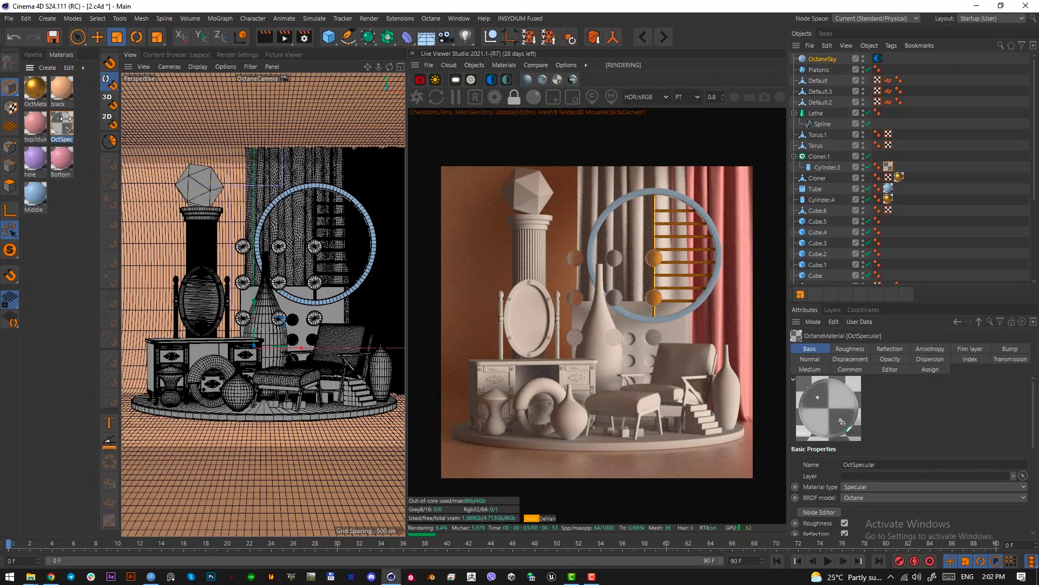
left_click_drag(529, 195, 529, 196)
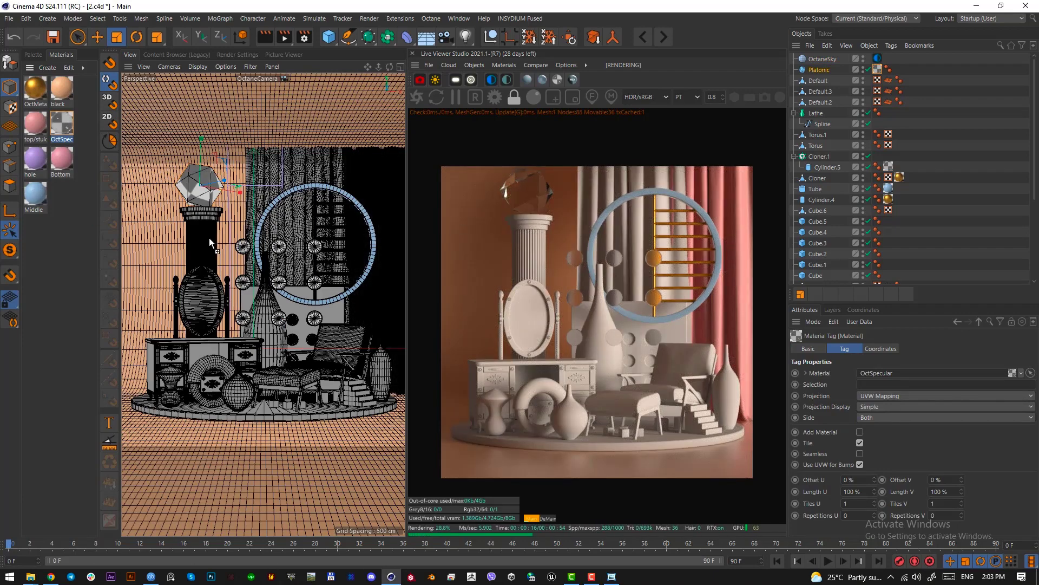
- Apply the Middle material to the column shaft, and top/stuidio to the column's capital and the perforated panel behind the chair
left_click_drag(209, 238, 209, 239)
left_click_drag(144, 223, 206, 215)
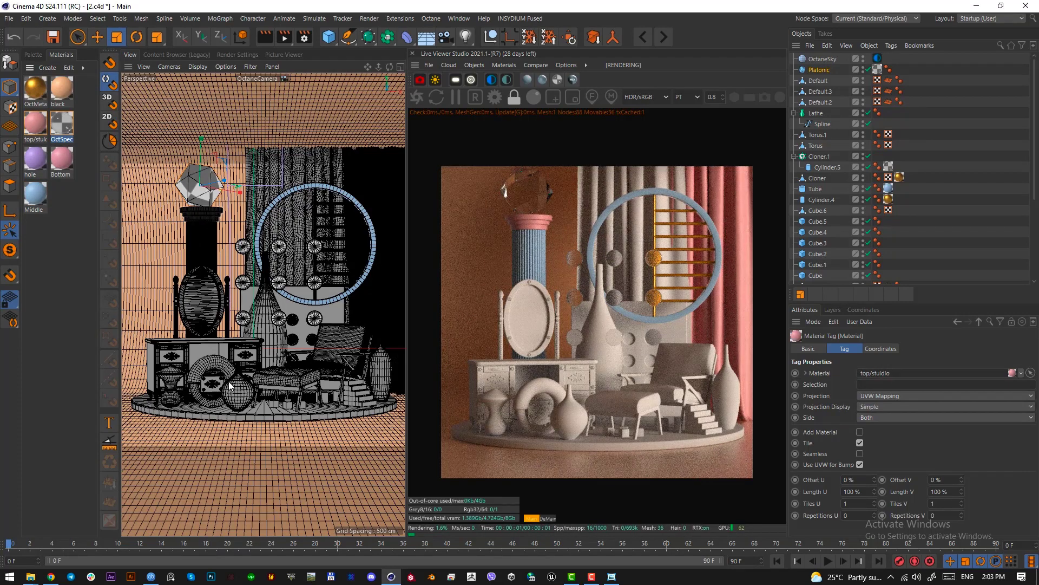
left_click_drag(126, 201, 308, 336)
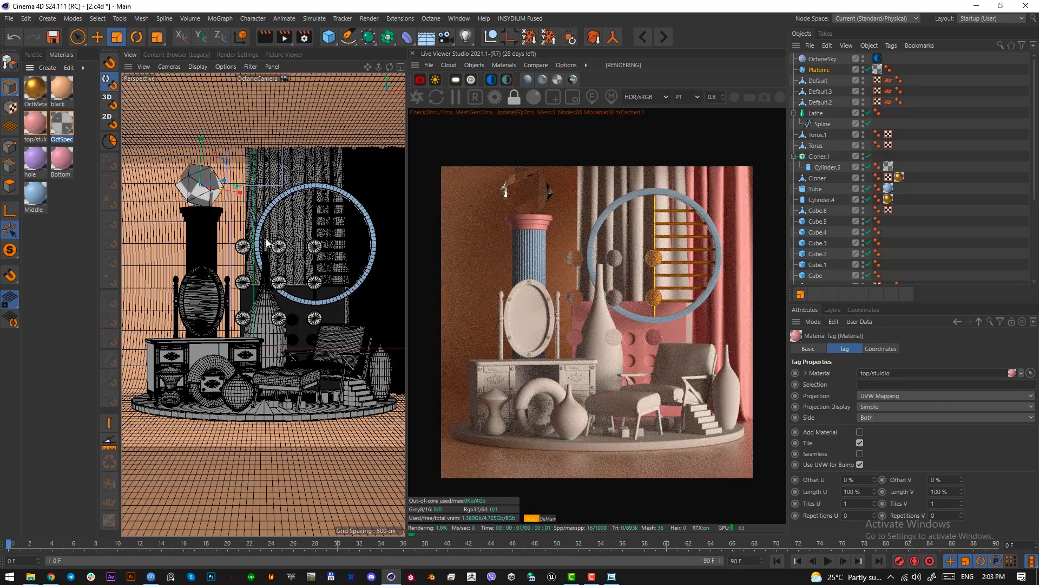
- Apply the Middle material to the vase beside the stairs and to the round podium, and Bottom to the small stairs
left_click_drag(35, 196, 386, 391)
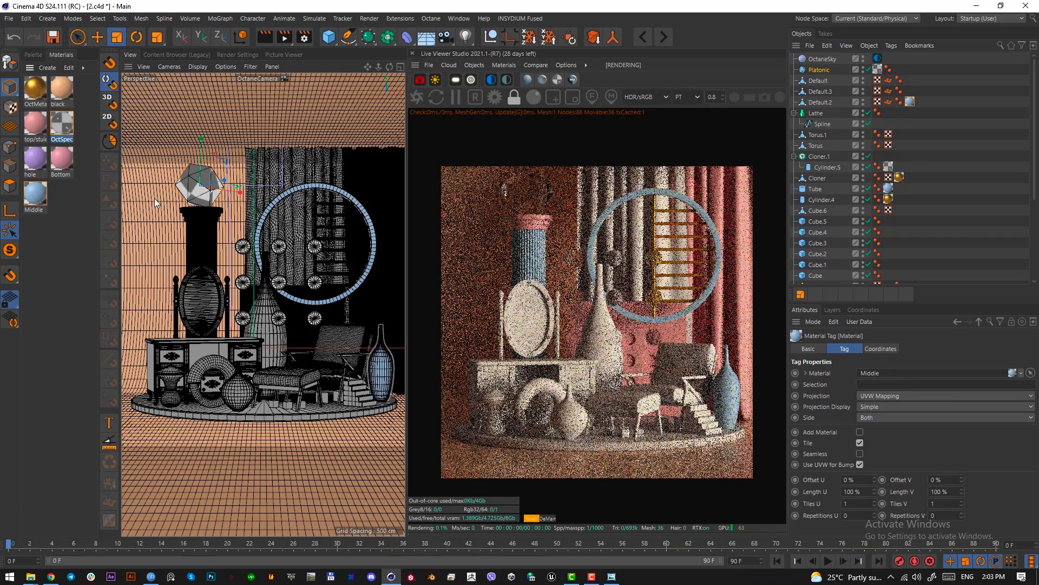
left_click_drag(35, 194, 314, 415)
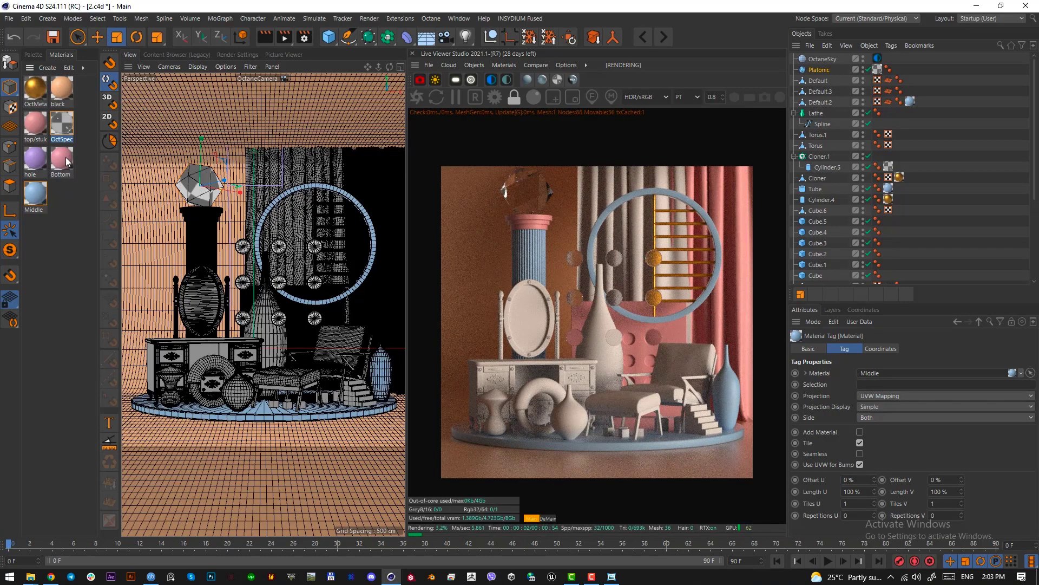
left_click_drag(66, 157, 360, 392)
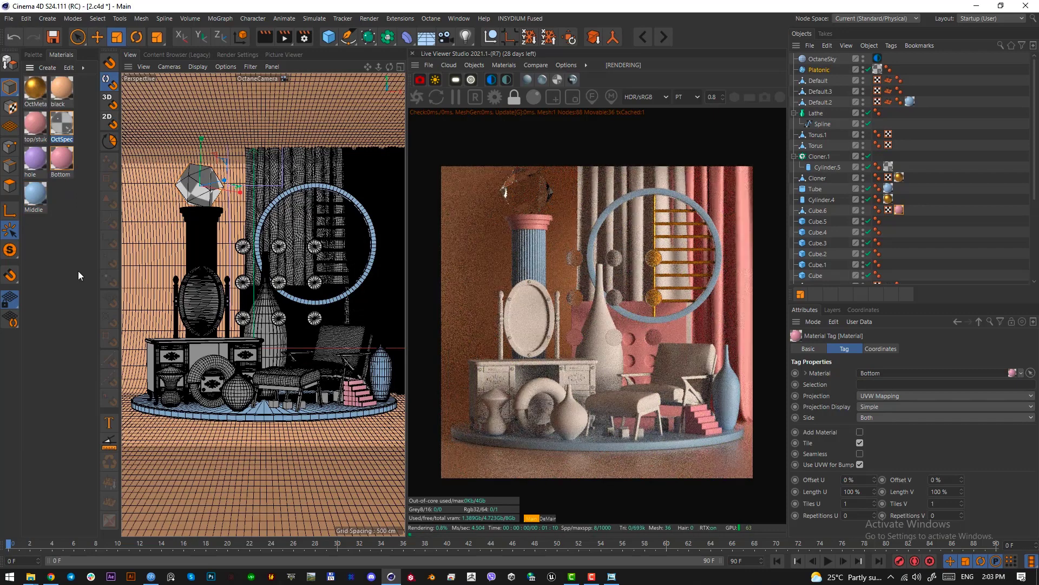
- Apply the OctSpecular and hole materials to the small cubes on the podium floor
left_click_drag(64, 131, 306, 409)
left_click_drag(34, 163, 335, 395)
left_click_drag(62, 124, 326, 395)
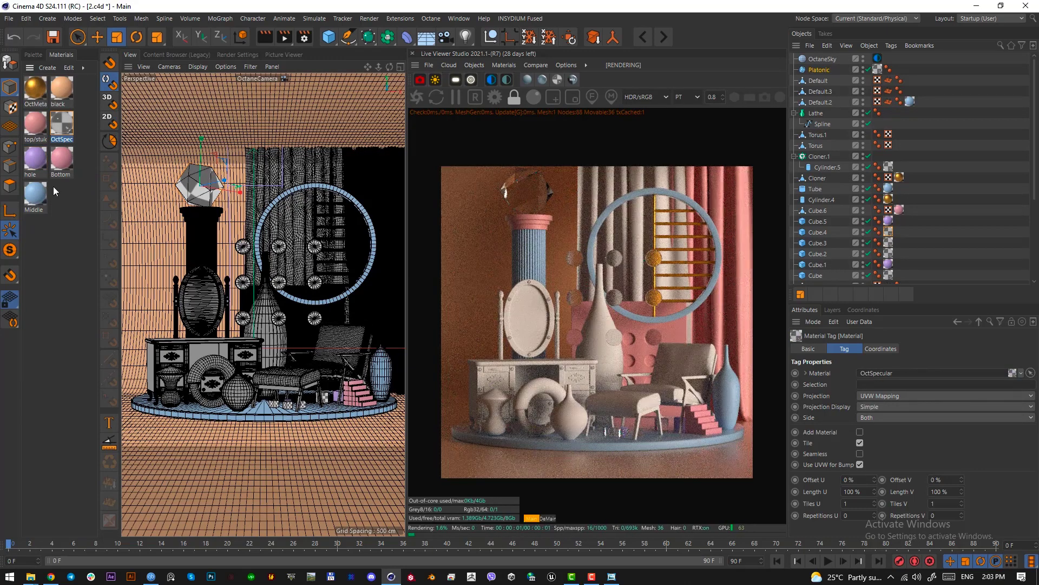
- Apply Middle to the torus's lower half, hole to its upper half, Bottom to the lathed vase, and "black" to the armchair and footstool
left_click_drag(35, 194, 211, 406)
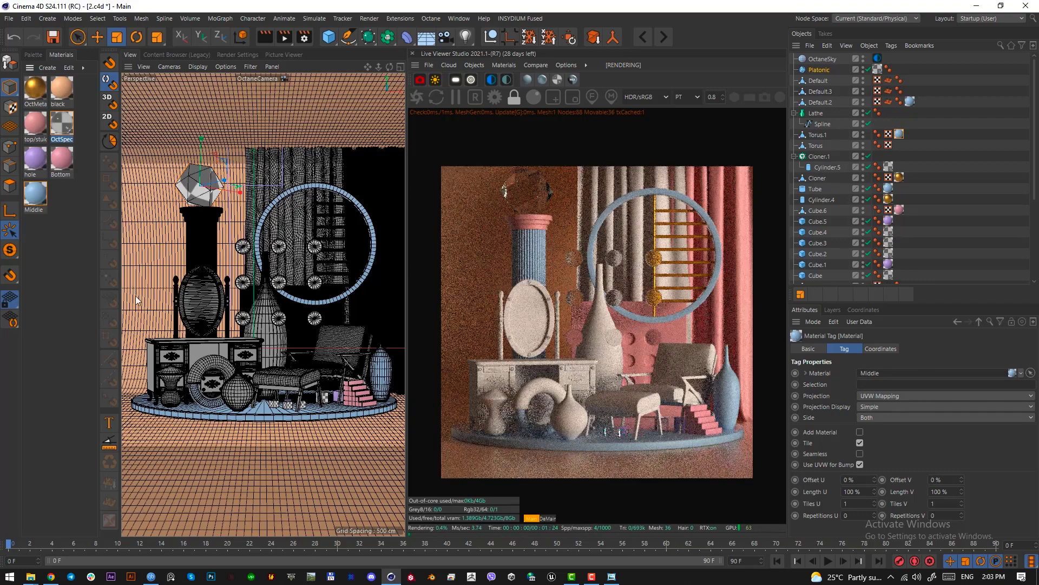
left_click_drag(36, 159, 214, 374)
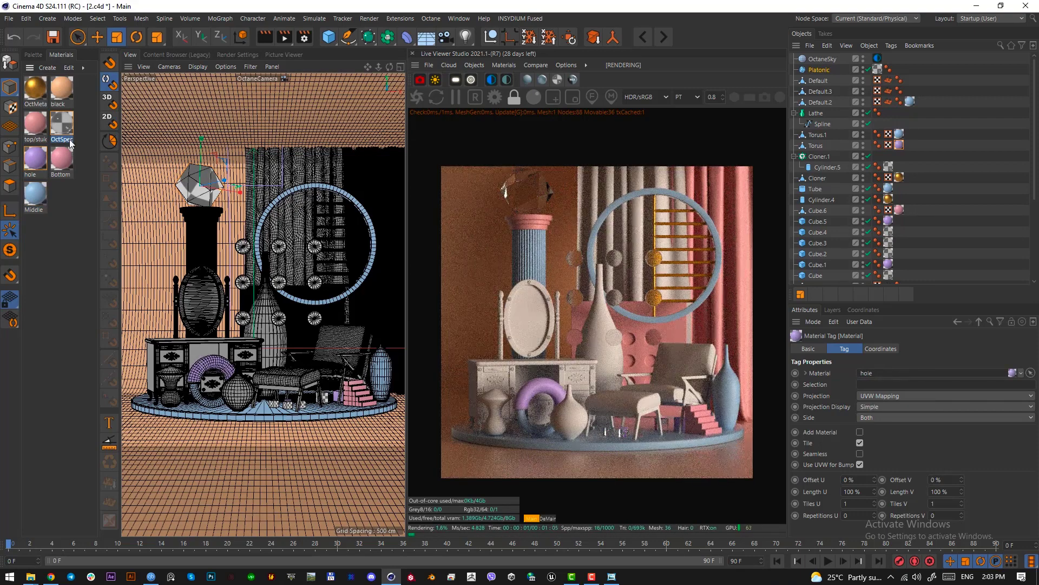
left_click_drag(61, 158, 175, 396)
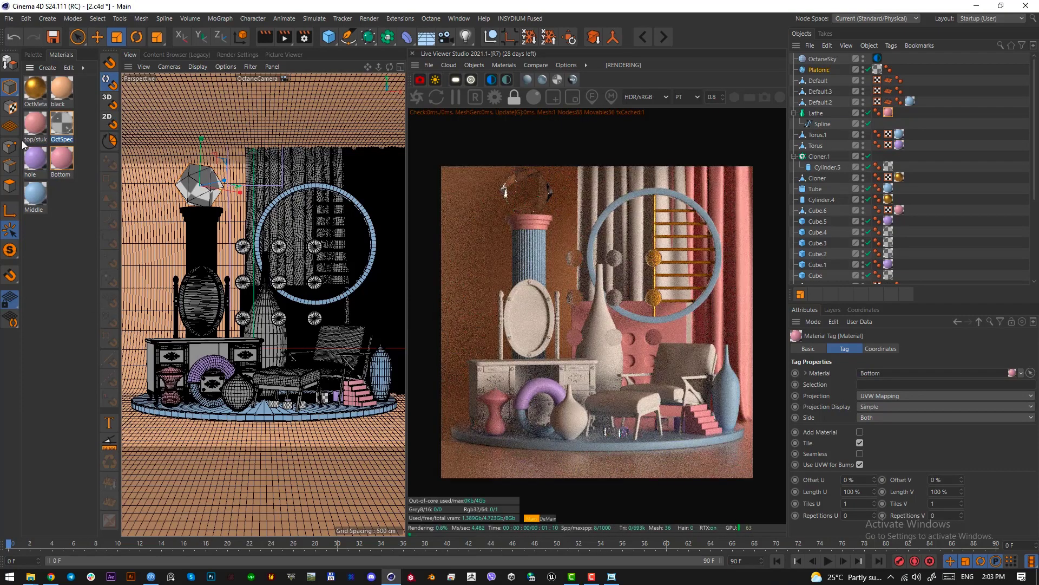
left_click_drag(63, 98, 336, 355)
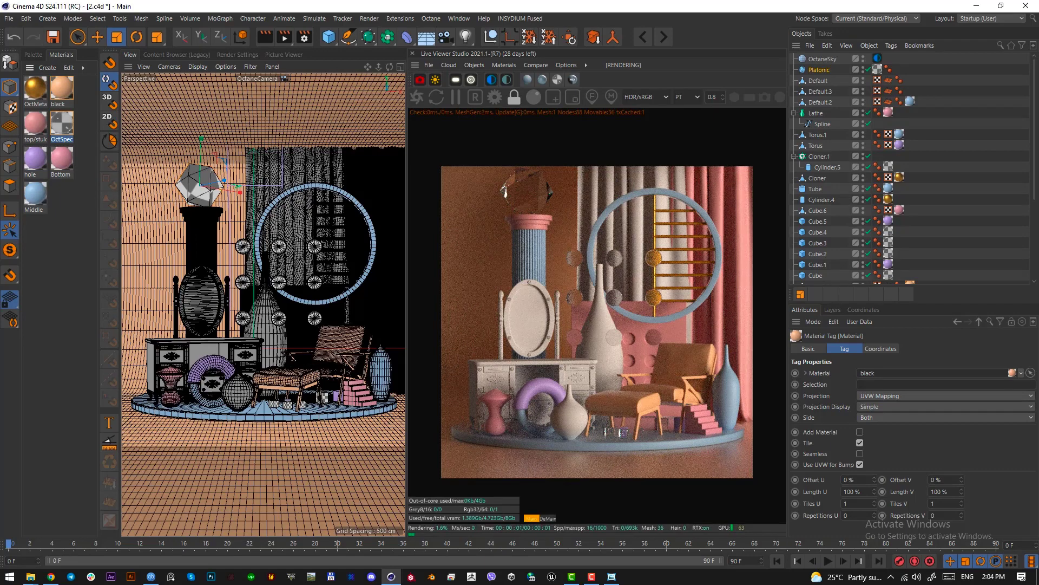
- Select the leg and frame polygons of the footstool within the armchair object in polygon mode
left_click(98, 37)
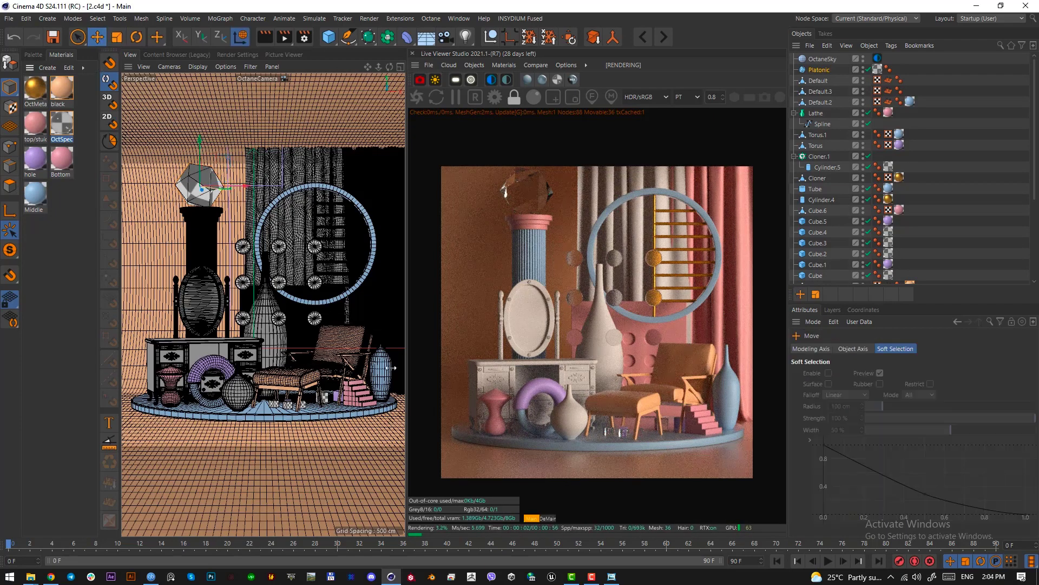
left_click(339, 329)
left_click(11, 185)
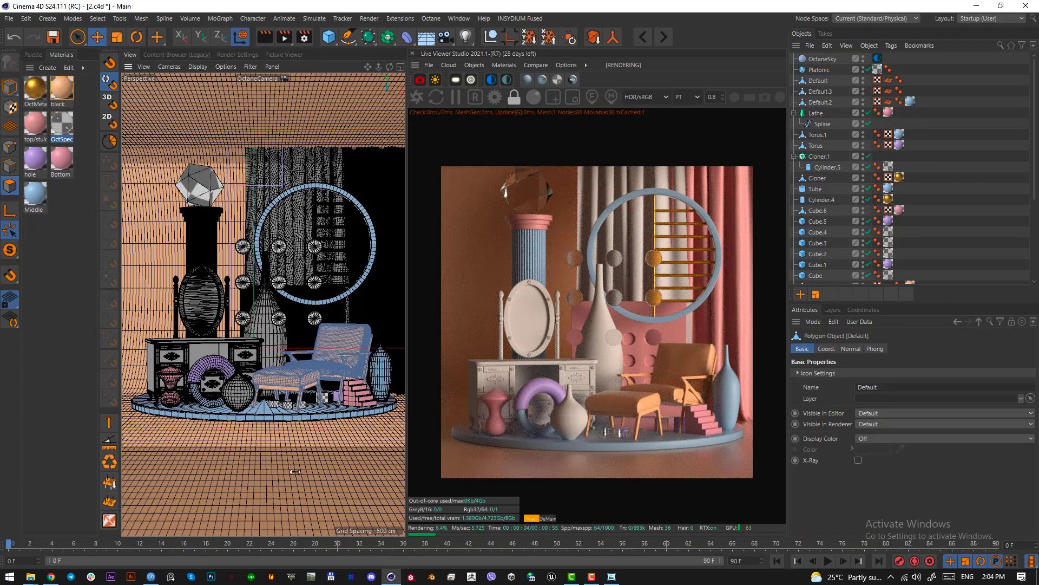
double_click(296, 399)
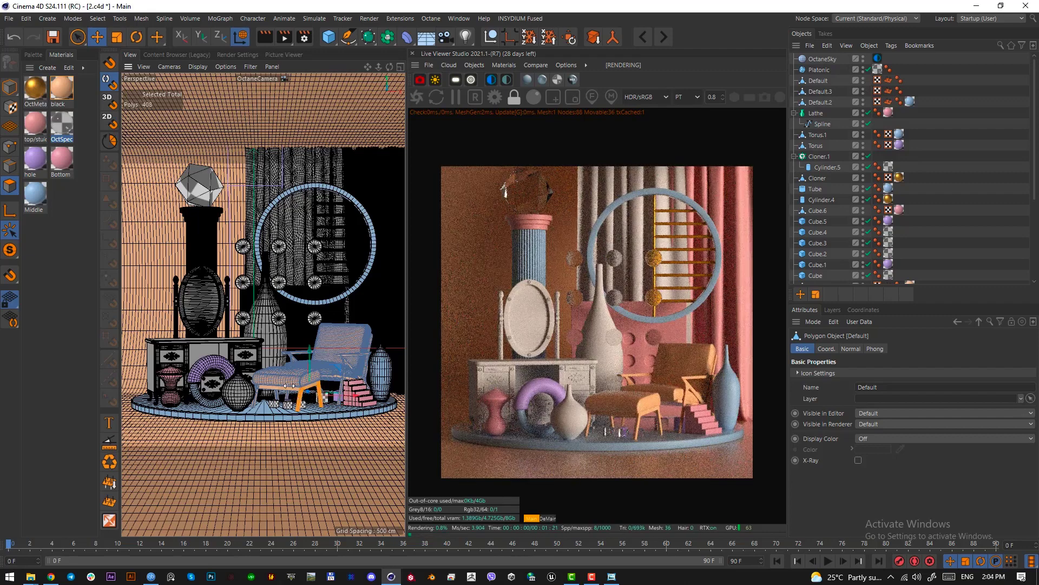
left_click(285, 387, "shift")
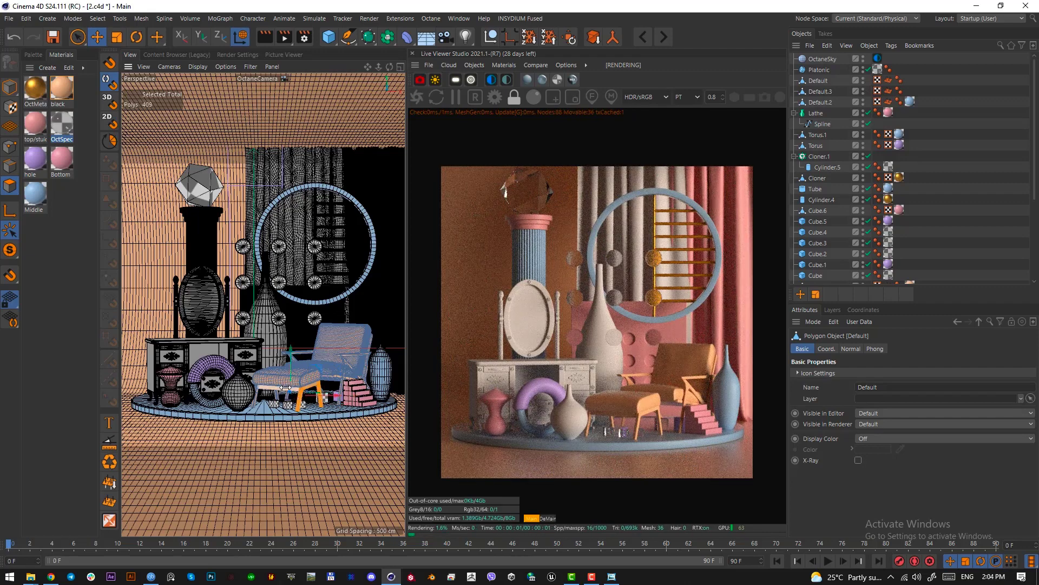
double_click(256, 398, "shift")
left_click(339, 389, "shift")
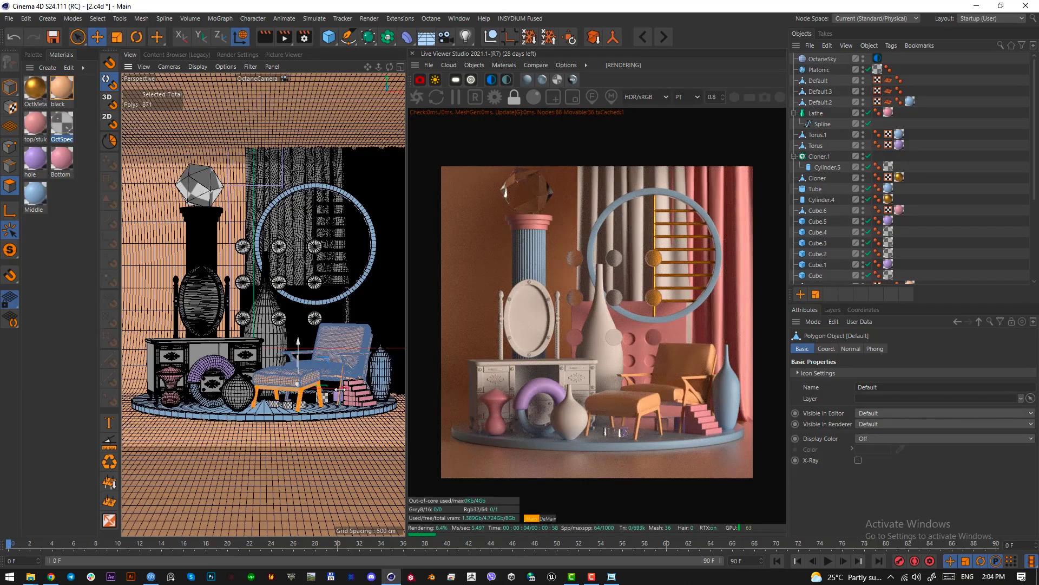
key("ctrl+z")
- Add the armchair's wooden frame, armrests and legs to the polygon selection
scroll(897, 195, "down", 5)
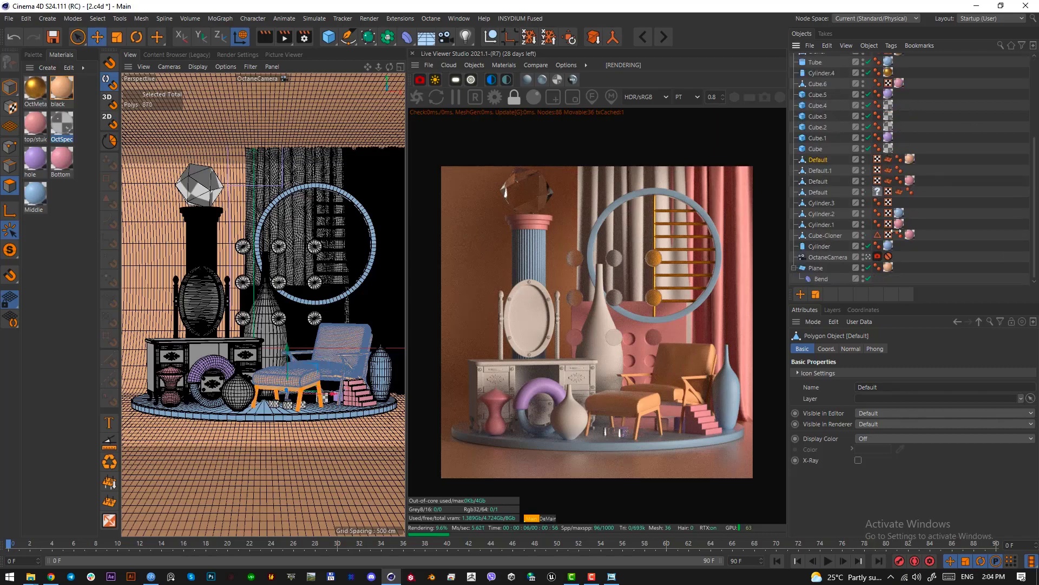
left_click(867, 257)
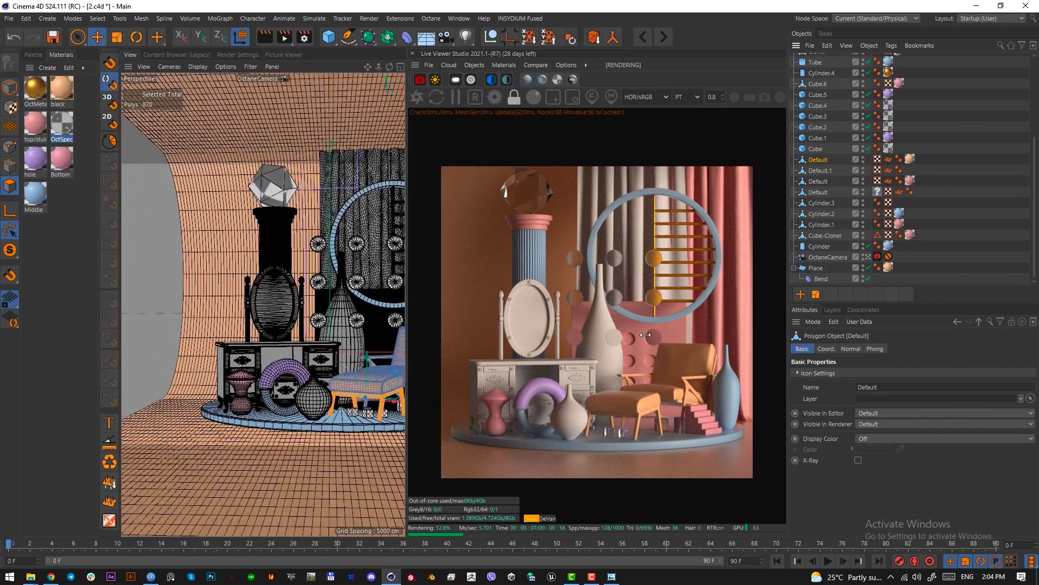
scroll(366, 374, "down", 4)
middle_click_drag(367, 373, 196, 373, "alt")
middle_click_drag(659, 379, 698, 380)
middle_click_drag(373, 346, 195, 352, "alt")
middle_click_drag(697, 380, 530, 382)
middle_click_drag(379, 357, 261, 332, "alt")
left_click(268, 330)
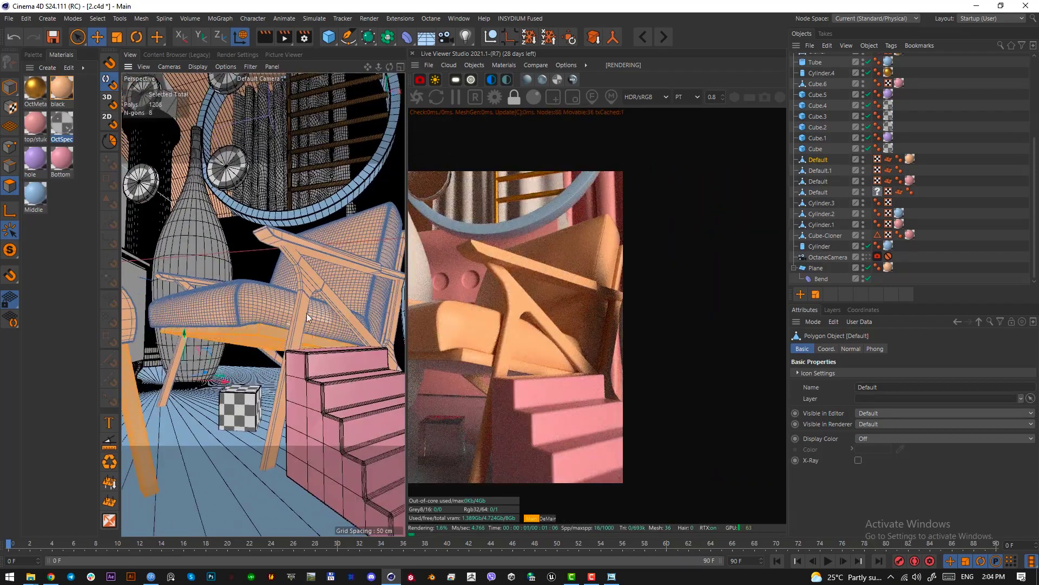
left_click(321, 288, "shift")
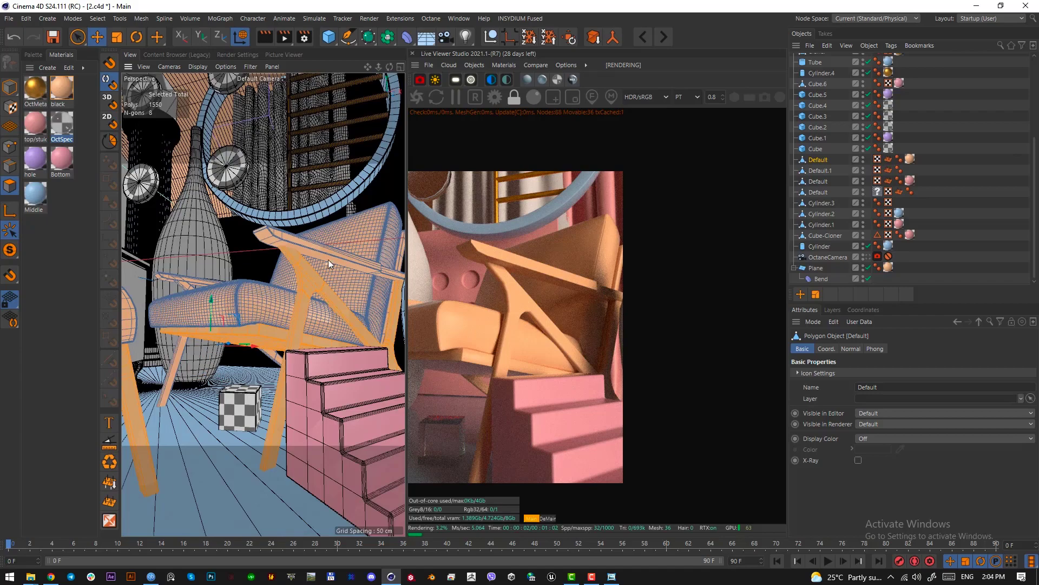
double_click(180, 350, "shift")
left_click_drag(281, 329, 310, 366, "alt")
left_click(195, 240, "shift")
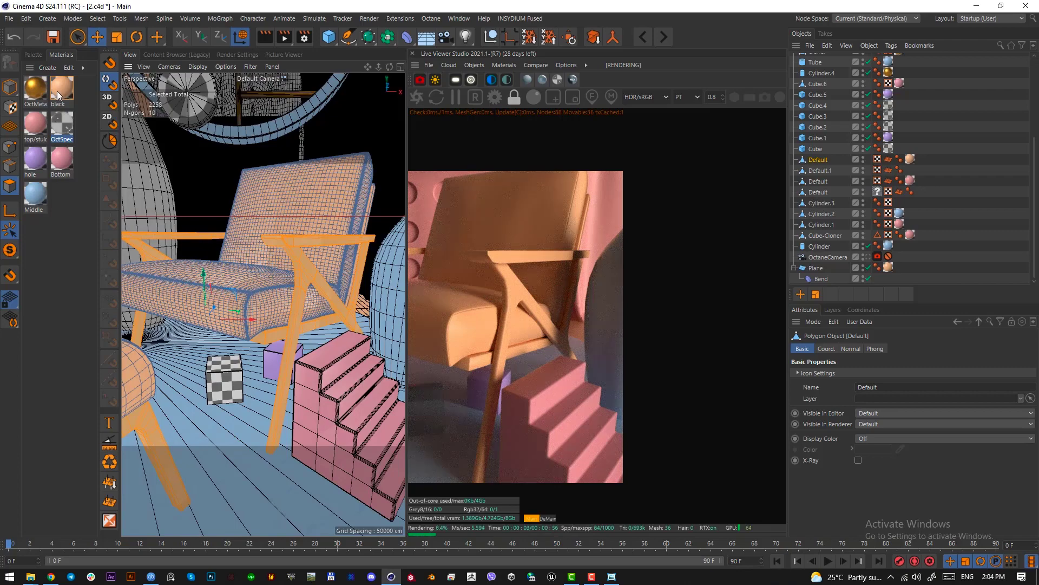
- Apply the Middle material to the selected wooden frame polygons and return to the OctaneCamera view
right_click(36, 199)
left_click(74, 303)
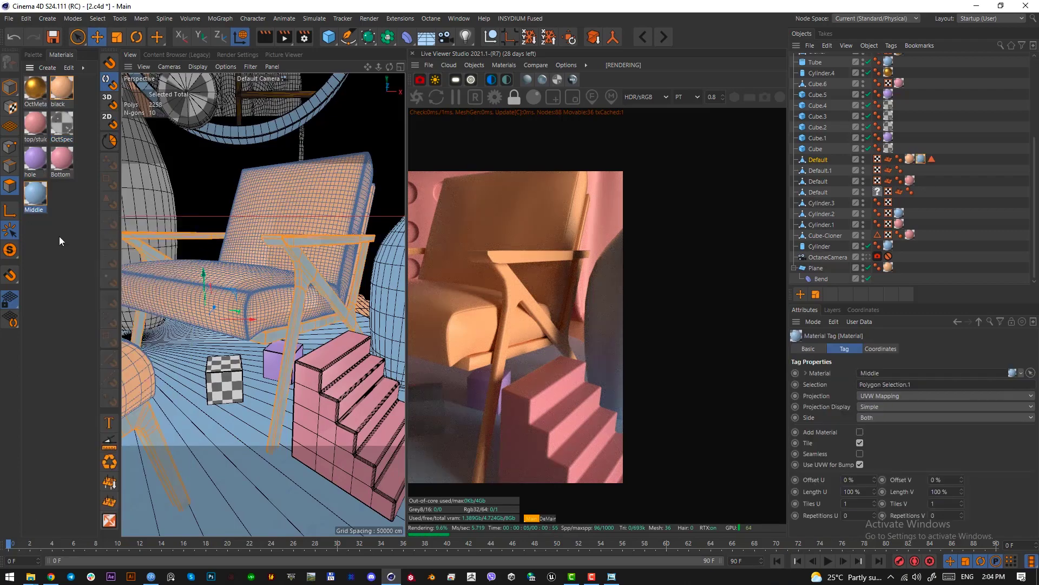
left_click(869, 257)
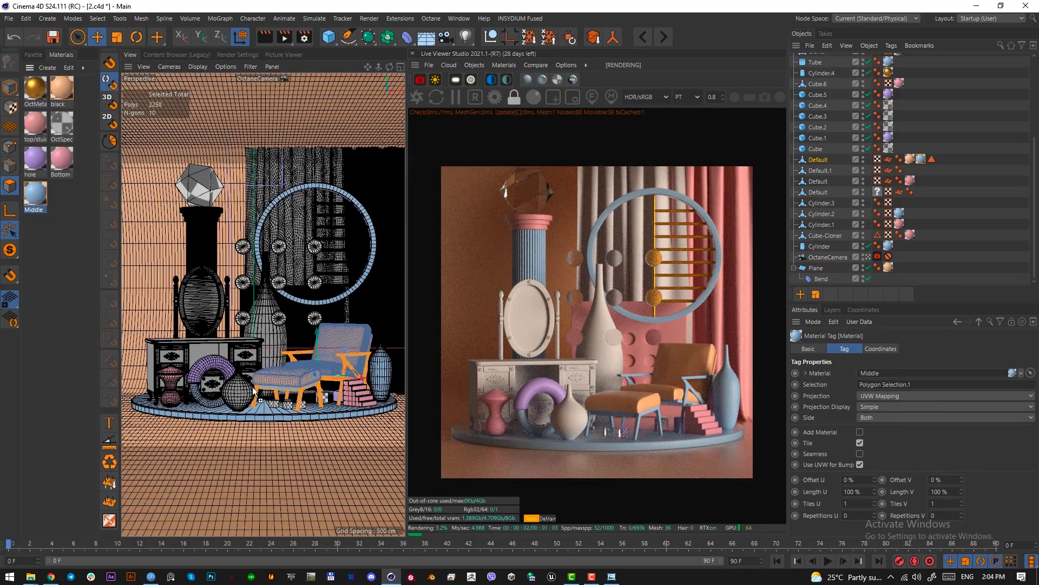
- Apply top/stuidio to the small round vase beside the footstool and to the dressing table, and OctMetal1 to the tall vase
left_click_drag(253, 387, 247, 389)
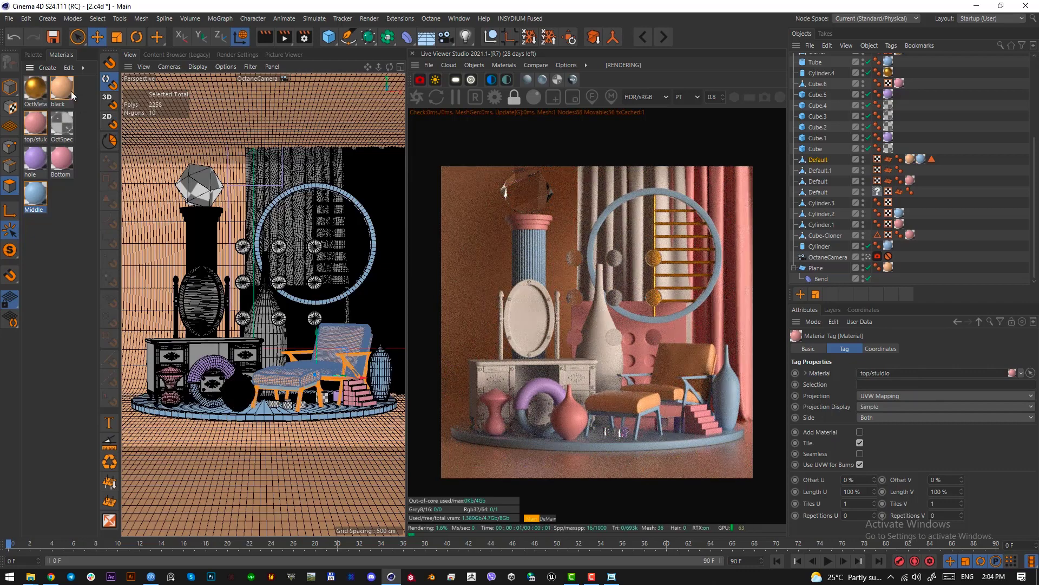
left_click_drag(255, 333, 258, 338)
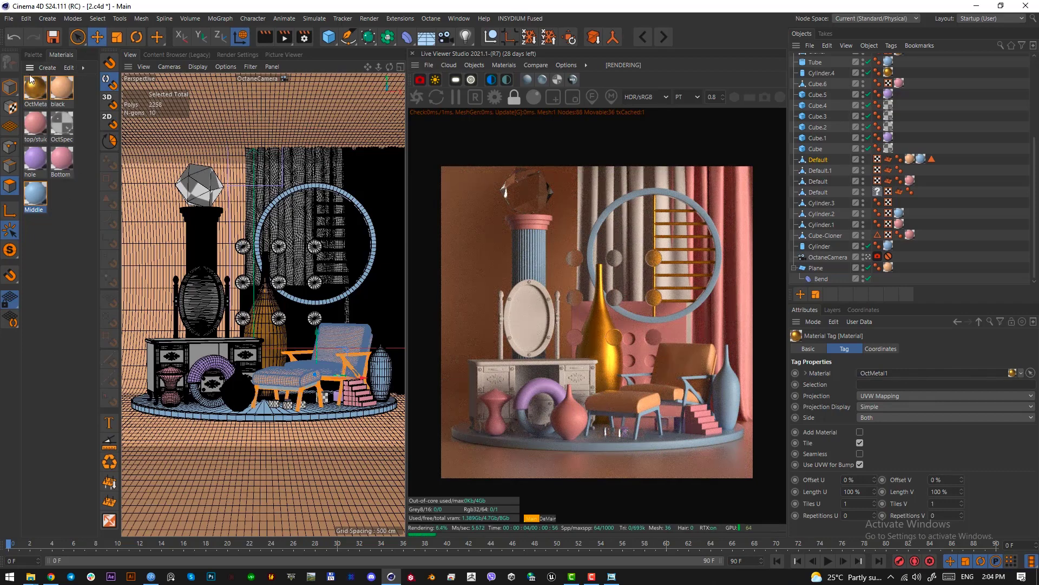
left_click(10, 87)
left_click(219, 353)
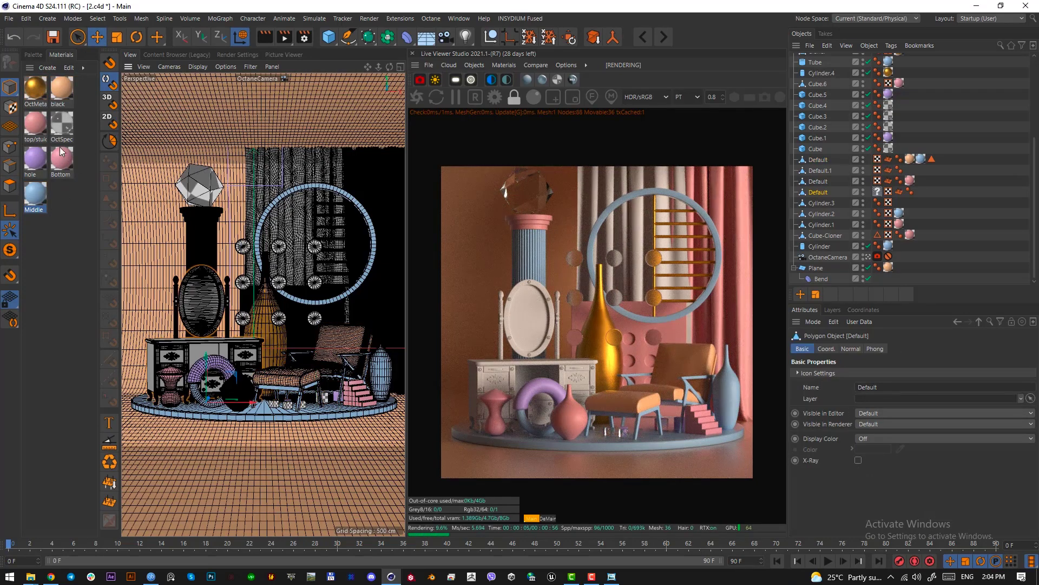
left_click_drag(35, 122, 192, 346)
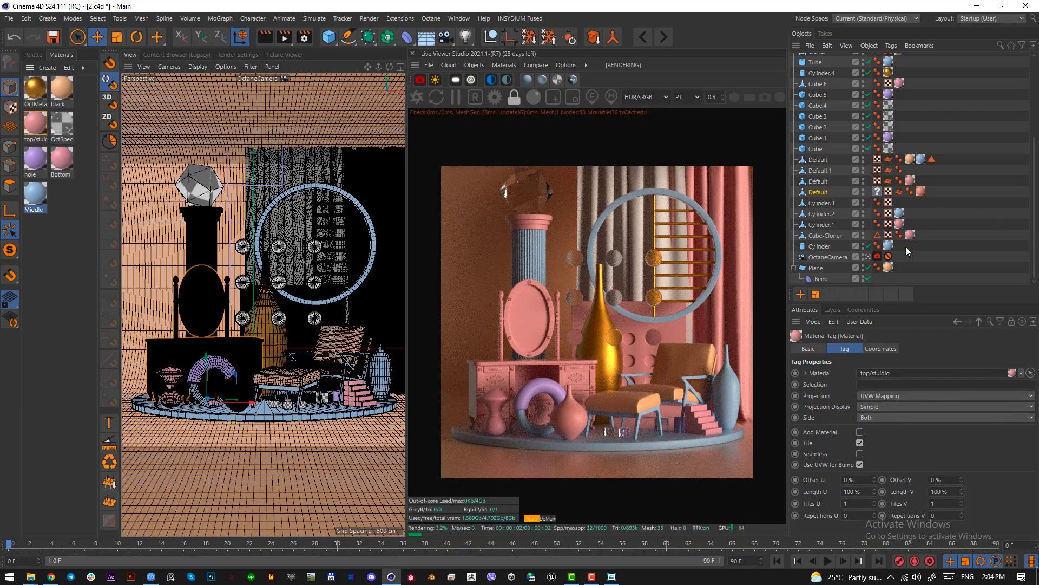
- Leave the OctaneCamera view, switch to polygon mode and select the seat cushion polygons of the dressing table's stool
left_click(868, 258)
scroll(281, 325, "down", 5)
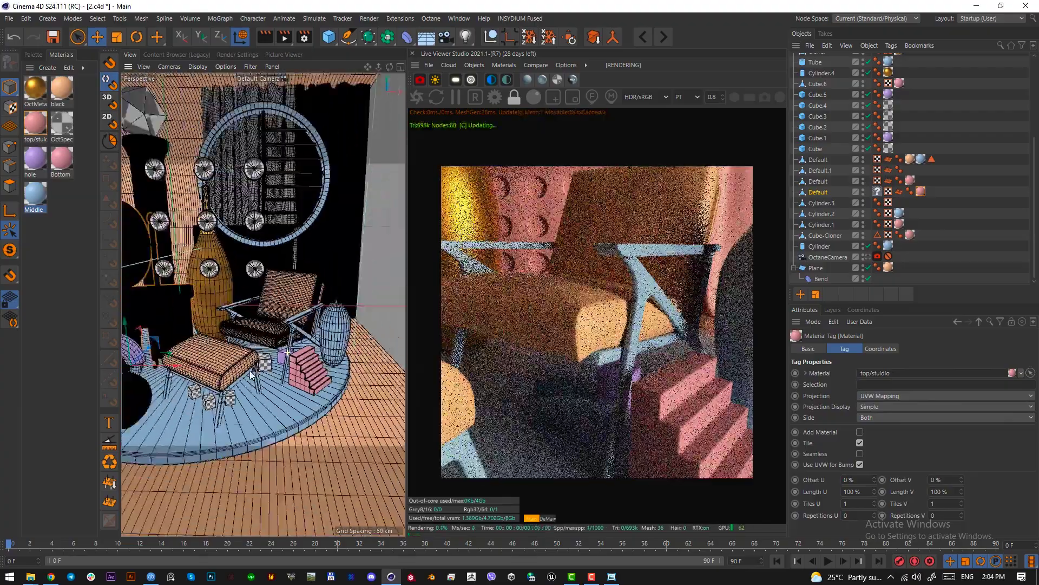
left_click_drag(216, 306, 265, 300, "alt")
left_click(264, 301)
left_click(10, 186)
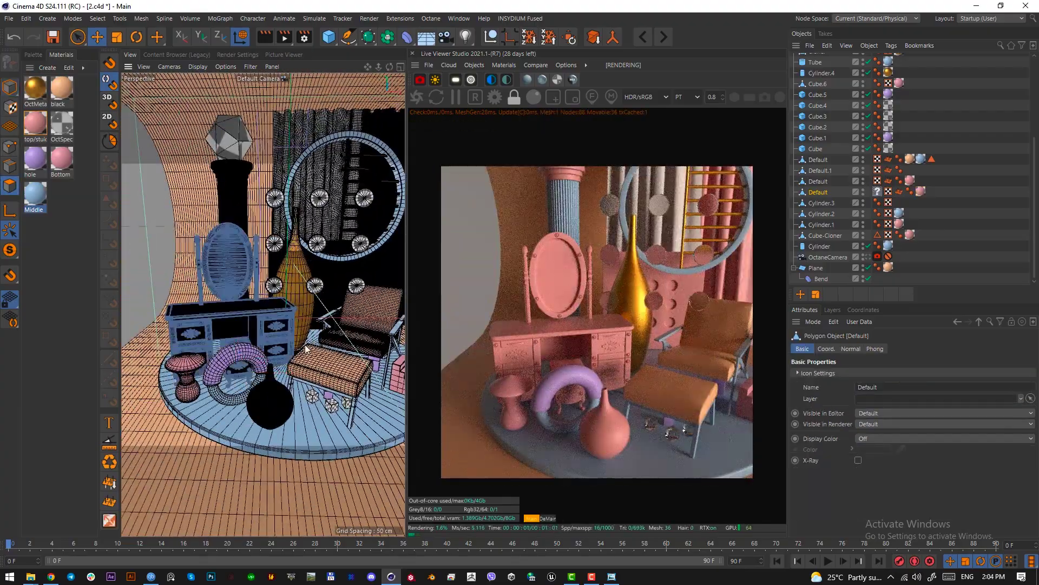
scroll(192, 317, "up", 5)
scroll(192, 318, "down", 5)
left_click_drag(224, 346, 303, 341, "alt")
left_click(91, 317)
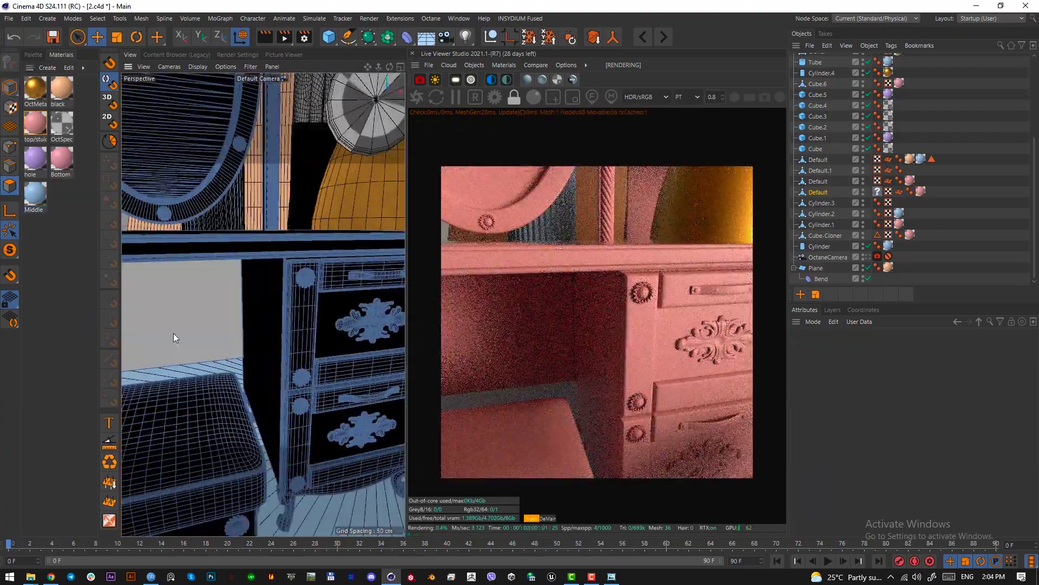
left_click_drag(176, 333, 251, 331, "alt")
scroll(323, 373, "down", 5)
scroll(250, 332, "up", 3)
scroll(250, 336, "up", 2)
left_click(295, 349)
scroll(295, 351, "up", 2)
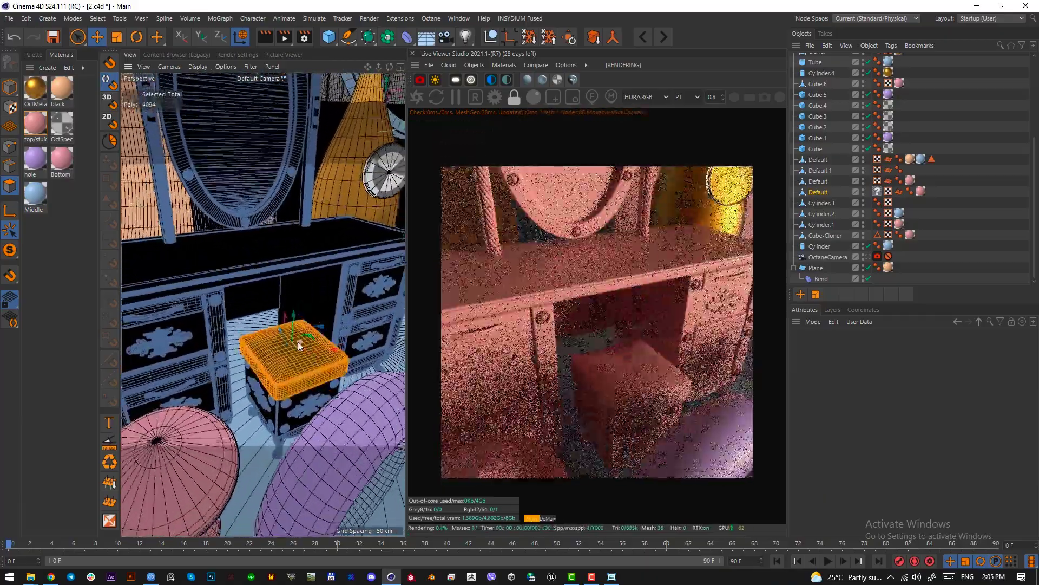
- Add the oval mirror's frame and the twisted shafts of its support posts to the polygon selection
middle_click_drag(294, 351, 326, 399, "alt")
double_click(332, 246, "shift")
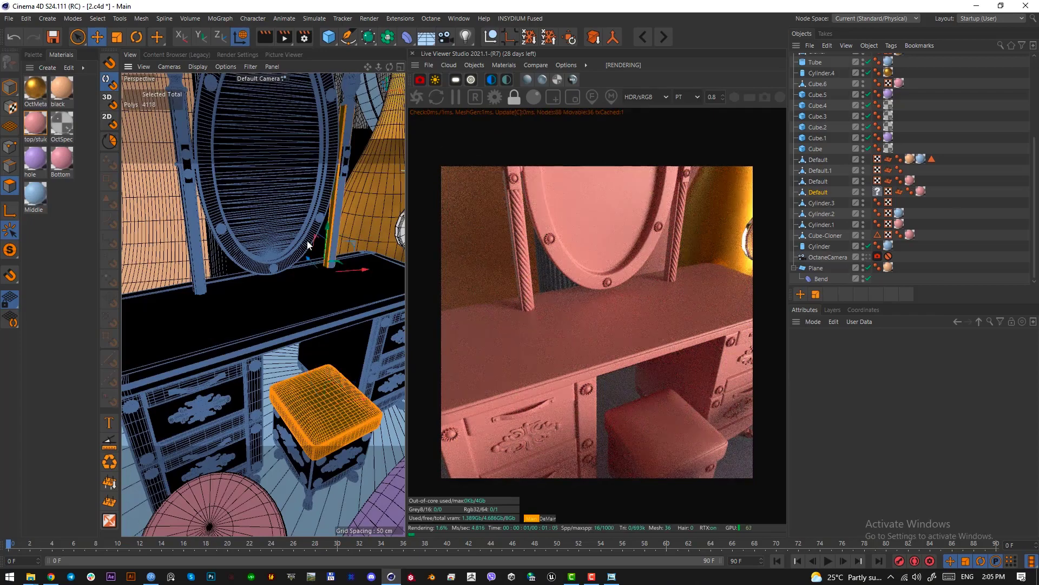
double_click(265, 262, "shift")
double_click(195, 273, "shift")
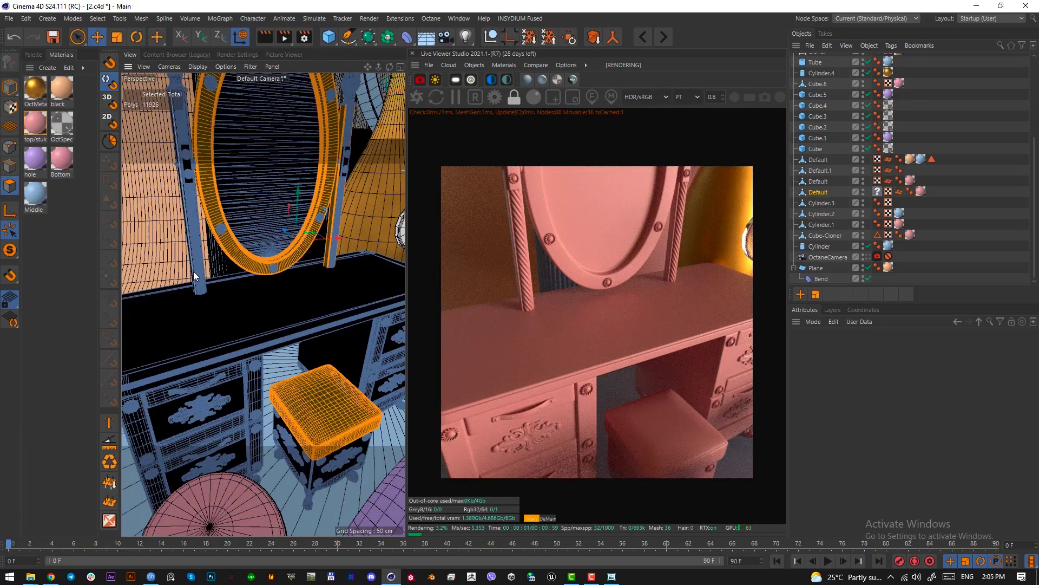
double_click(330, 257, "shift")
- Add the upper parts and finials of the mirror posts to the selection and apply the Middle material to it
scroll(331, 262, "down", 5)
left_click_drag(331, 261, 321, 249, "alt")
scroll(320, 247, "up", 5)
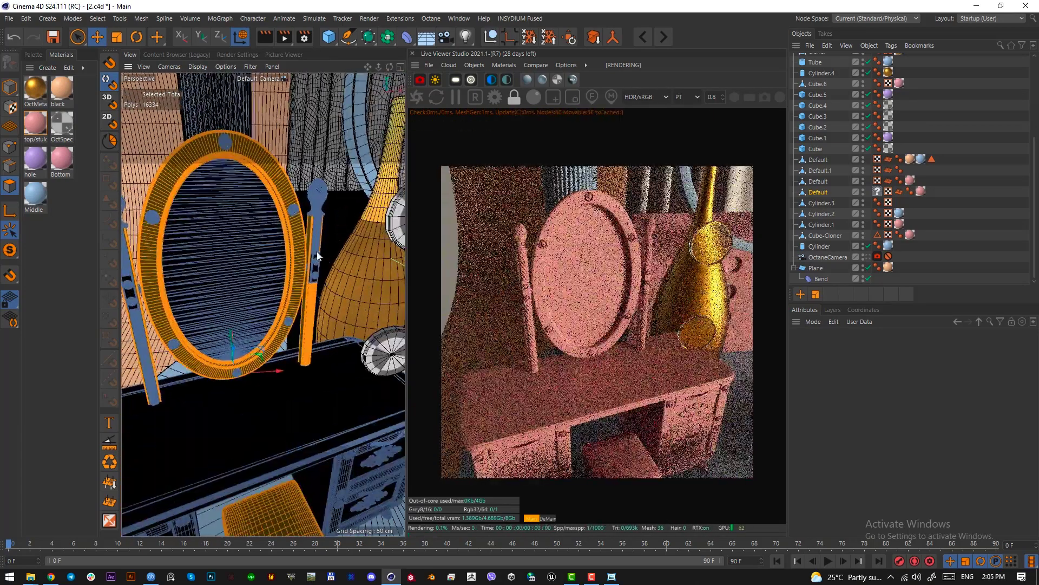
double_click(317, 239, "shift")
double_click(319, 192, "shift")
middle_click_drag(260, 239, 296, 248, "alt")
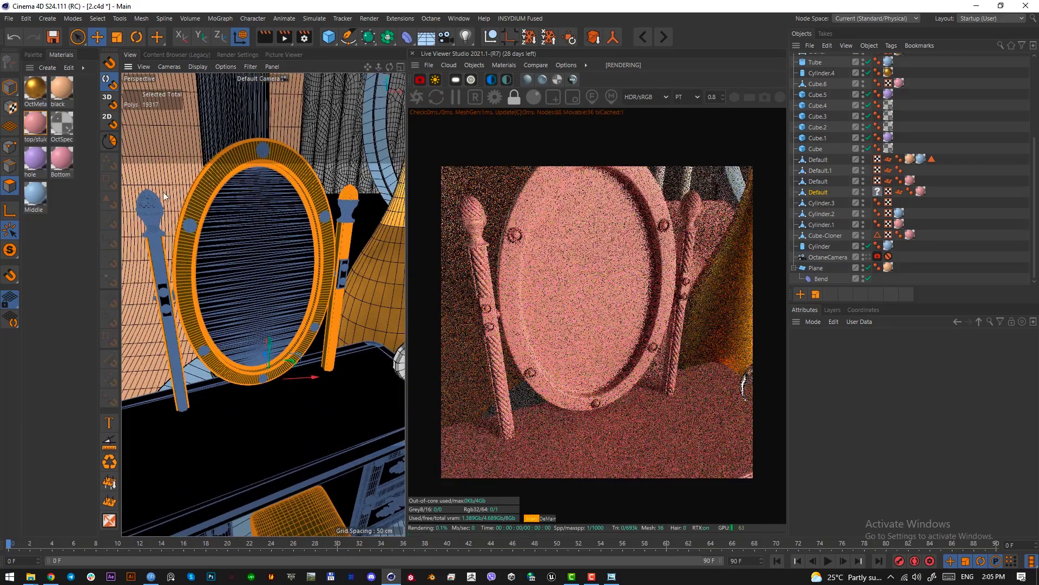
double_click(148, 200, "shift")
right_click(37, 193)
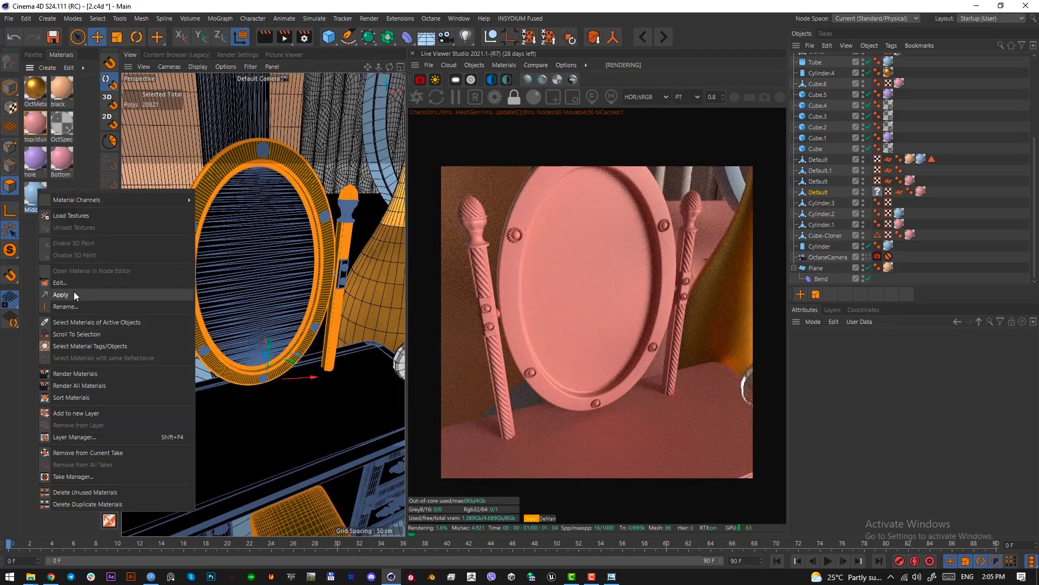
left_click(74, 291)
- Select the dressing table's tabletop polygons and apply the black material to them
scroll(251, 297, "down", 5)
middle_click_drag(237, 312, 217, 240, "alt")
scroll(226, 309, "down", 4)
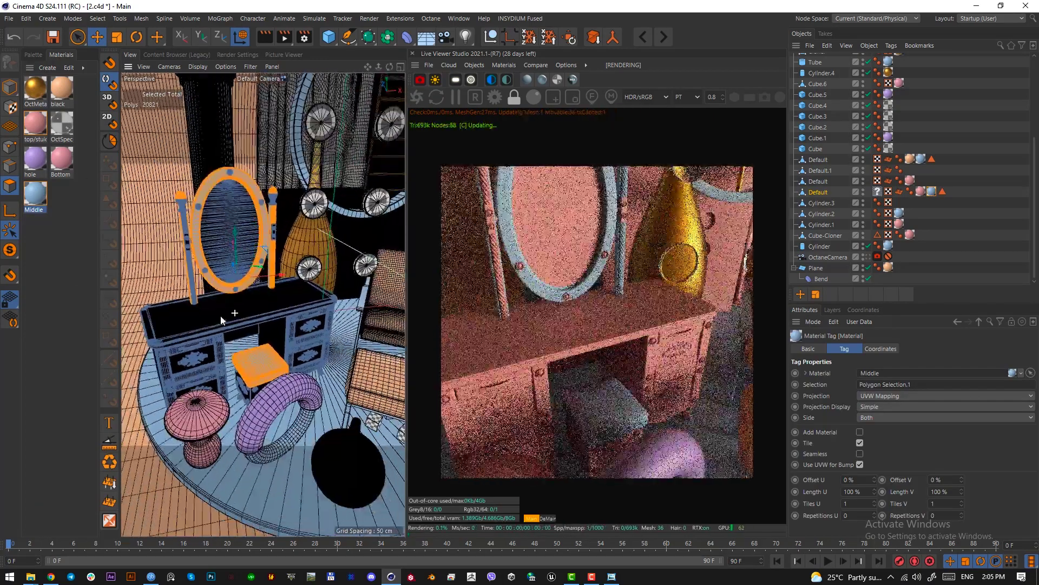
double_click(243, 281)
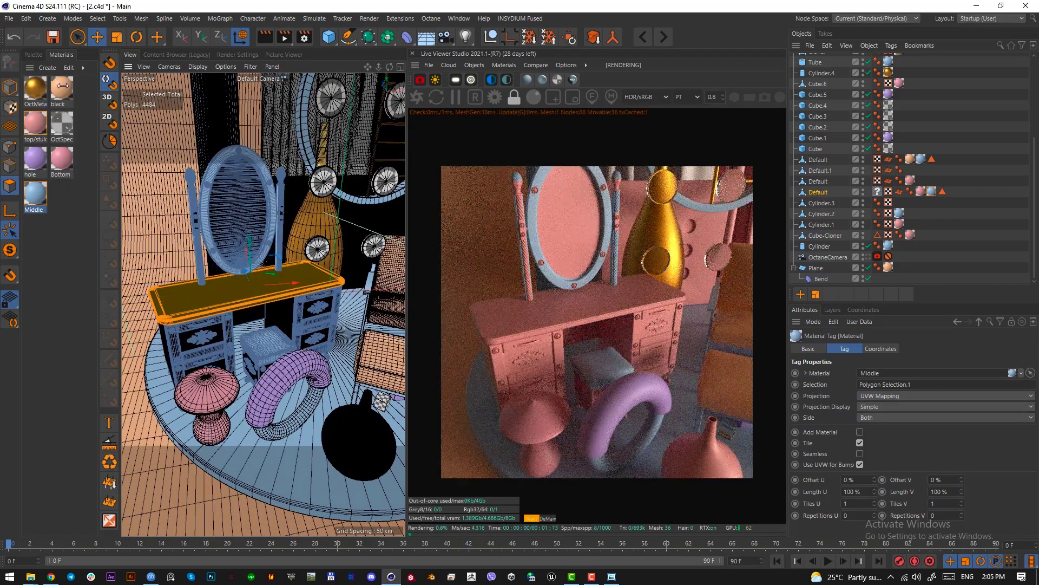
right_click(61, 90)
left_click(86, 194)
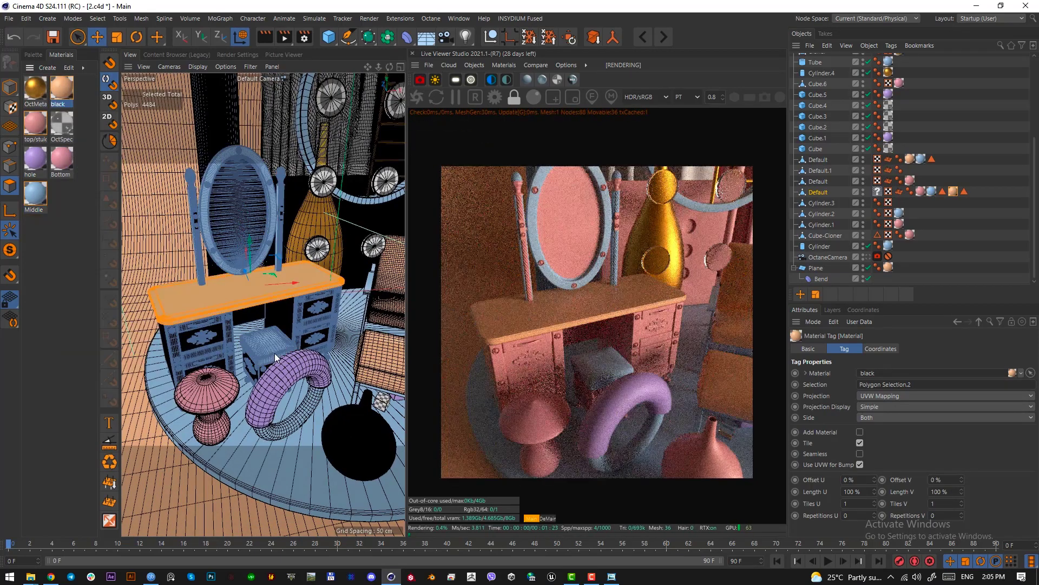
- Select the upper corner posts of both dressing table cabinets and the remaining posts and drawer frames of the right cabinet
double_click(227, 329)
double_click(174, 342, "shift")
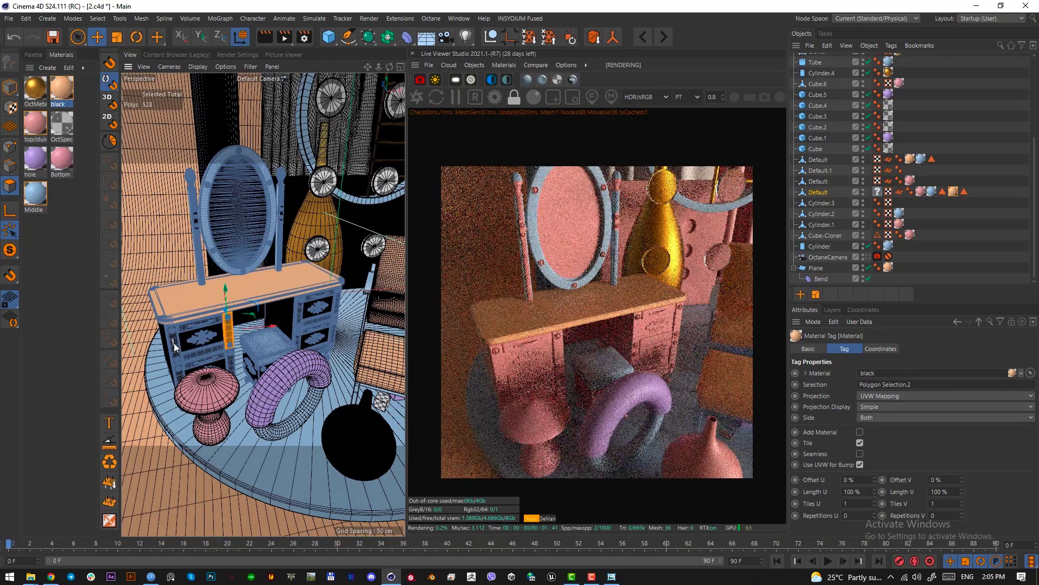
double_click(297, 313, "shift")
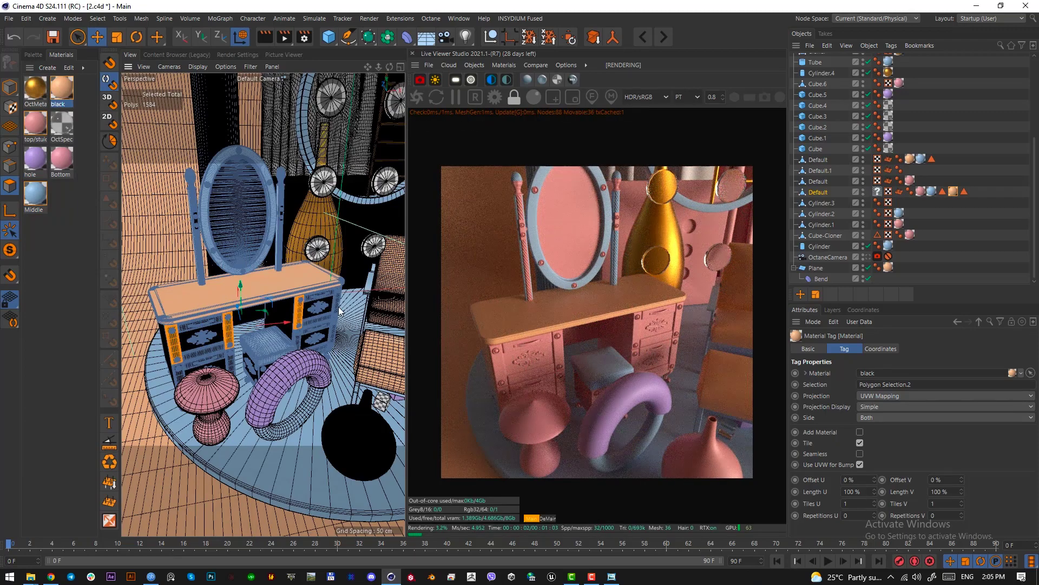
double_click(320, 295, "shift")
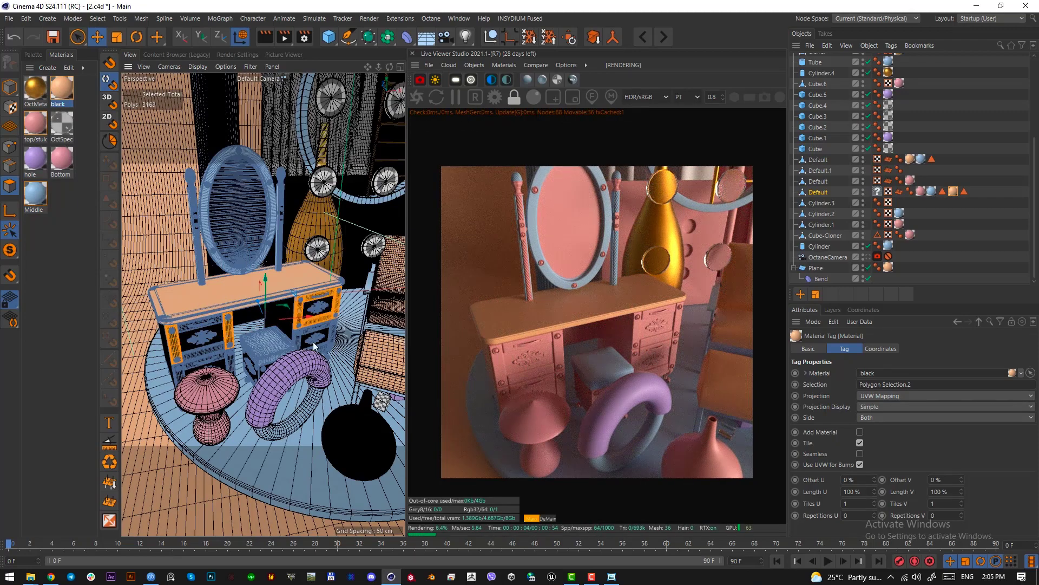
scroll(314, 346, "up", 5)
double_click(310, 310, "shift")
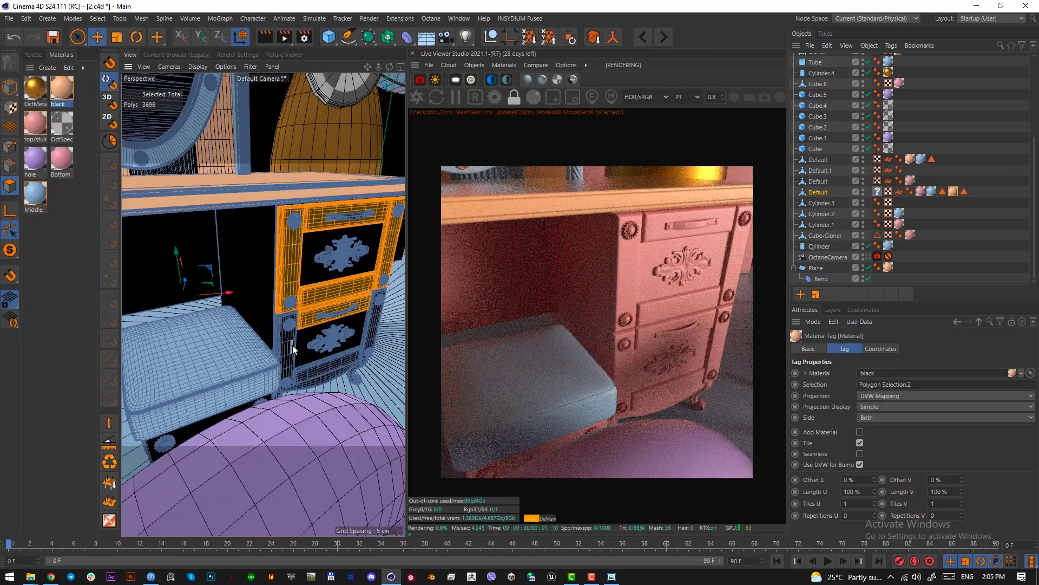
double_click(316, 372, "shift")
double_click(371, 333, "shift")
- Add the left cabinet's lower posts and drawer frames to the selection and apply the hole material to it
scroll(371, 333, "down", 6)
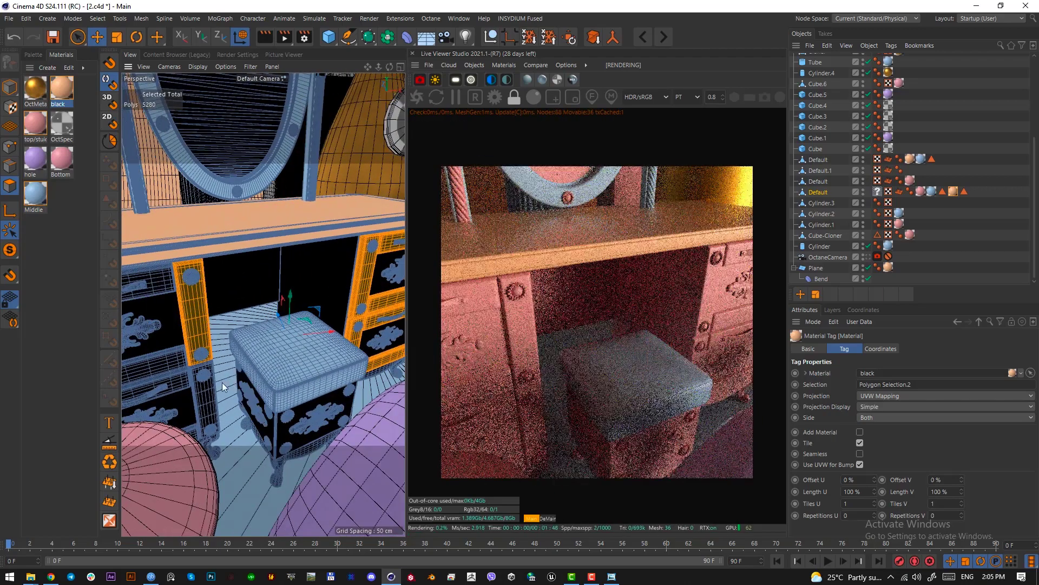
middle_click_drag(196, 349, 255, 355, "alt")
scroll(255, 355, "up", 2)
double_click(257, 352, "shift")
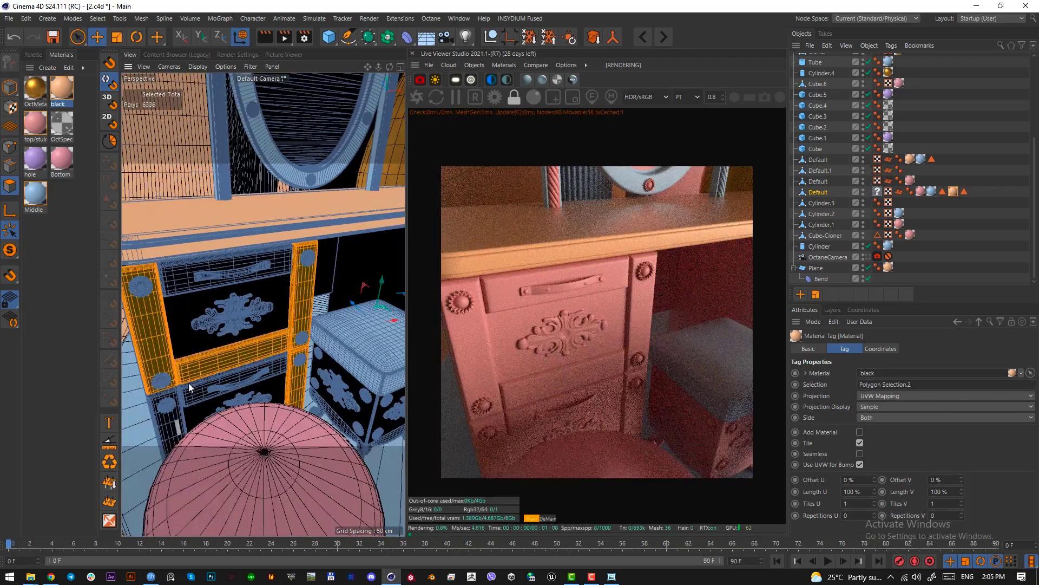
double_click(175, 418, "shift")
double_click(186, 270, "shift")
double_click(200, 393, "shift")
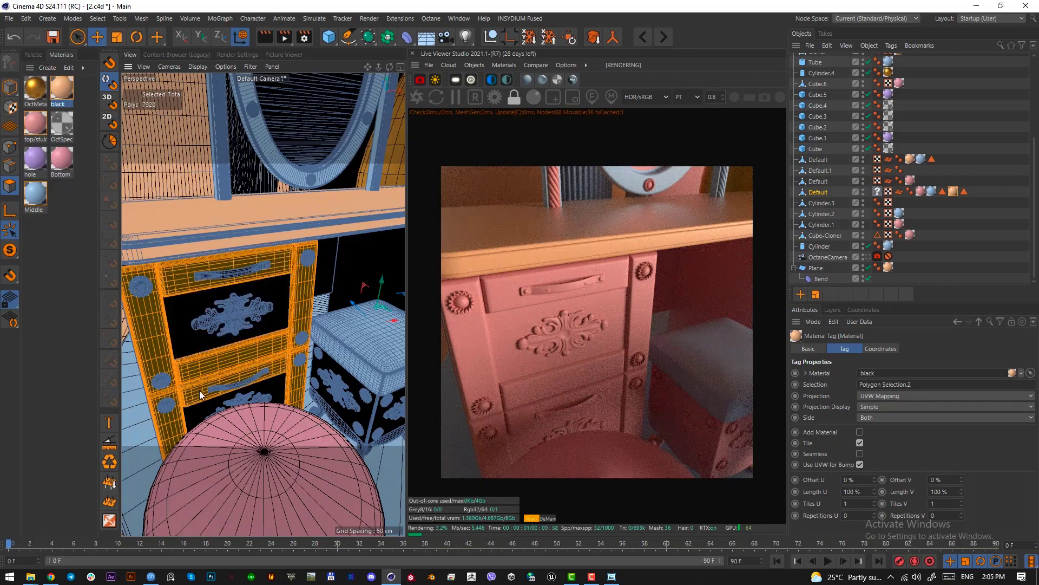
right_click(35, 171)
left_click(69, 257)
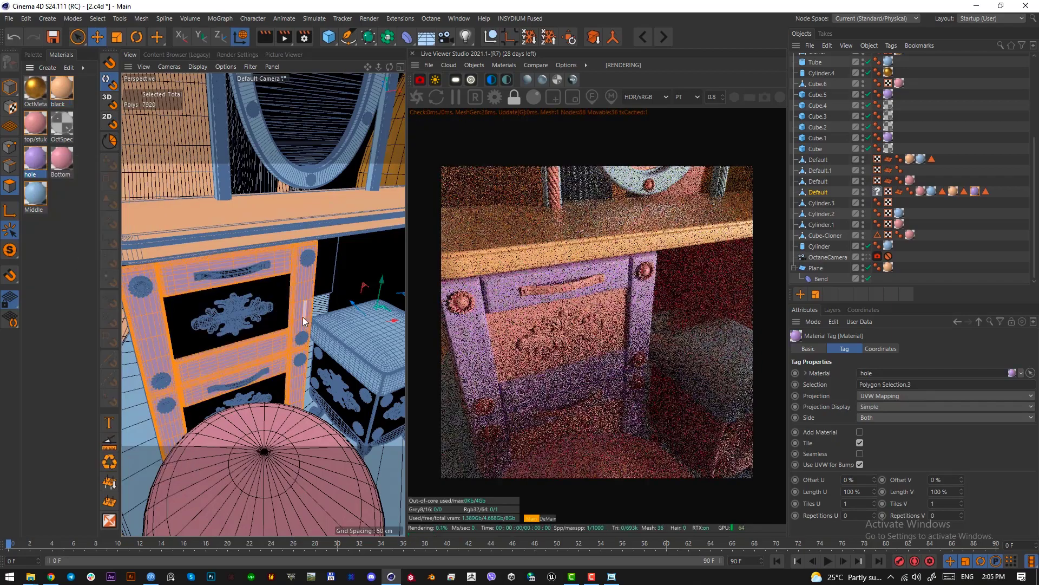
- Select the stool's seat cushion polygons and apply the hole material to them
scroll(288, 294, "down", 4)
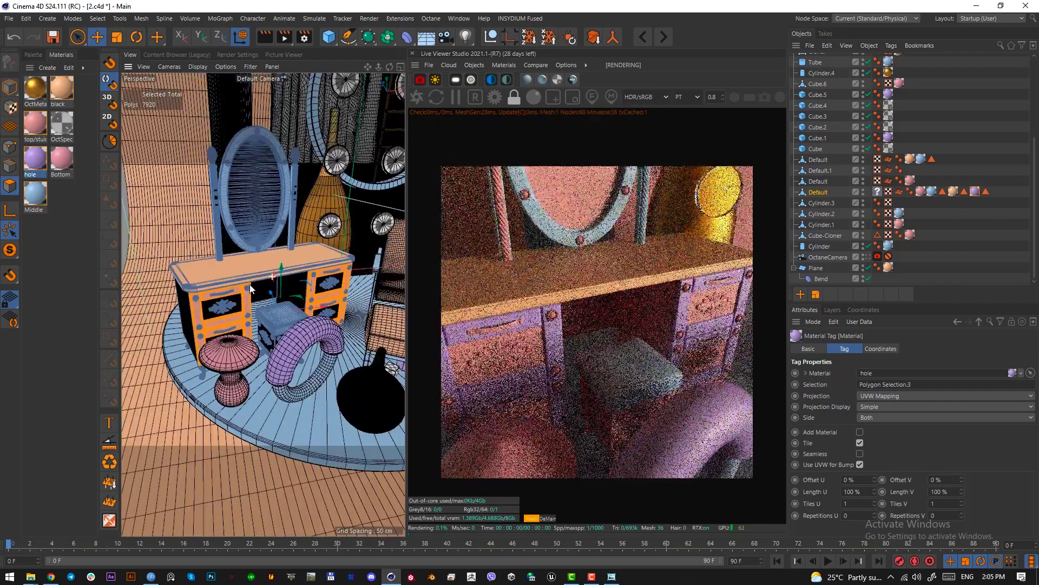
left_click(282, 319)
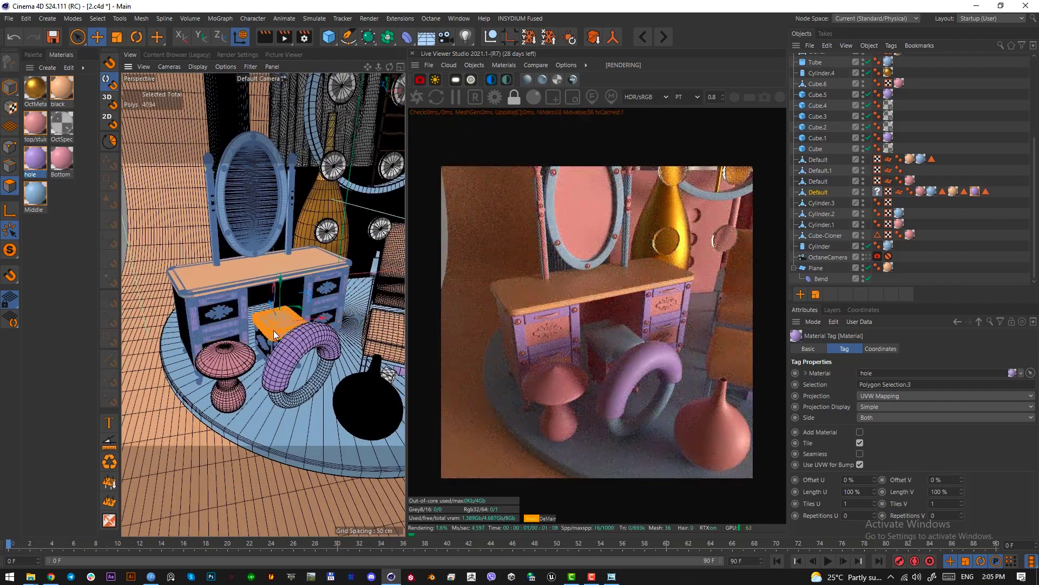
key("o")
right_click(41, 162)
left_click(62, 266)
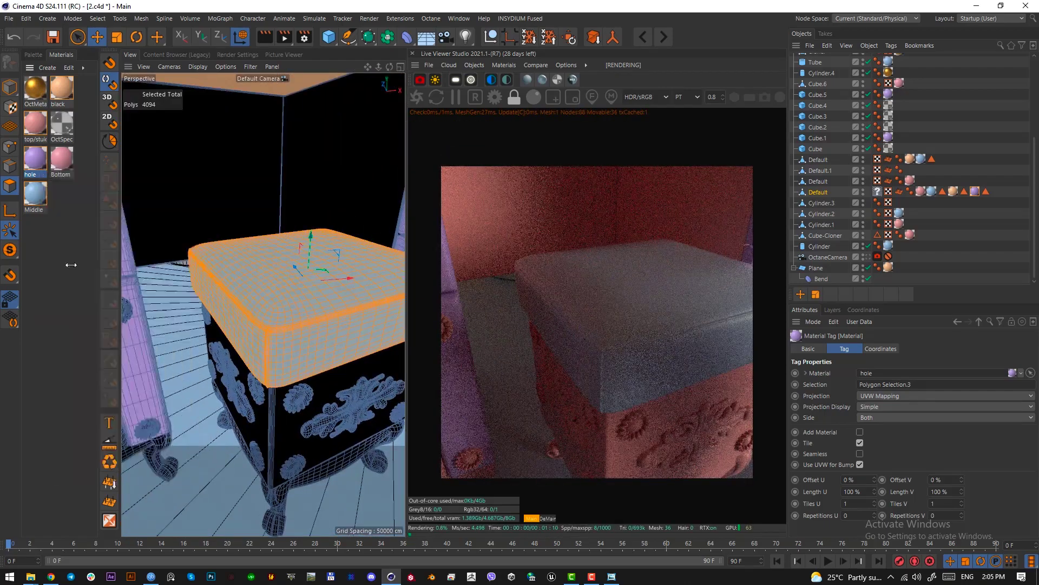
- Return to the OctaneCamera view and apply the top/stuidio material to the light curtain behind the round frame
left_click(869, 256)
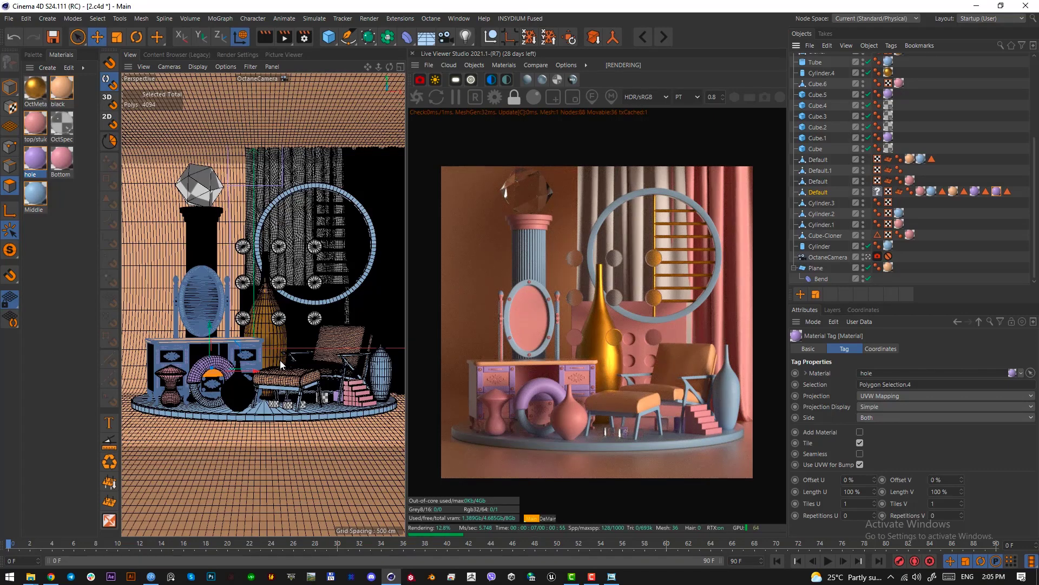
left_click_drag(40, 124, 309, 182)
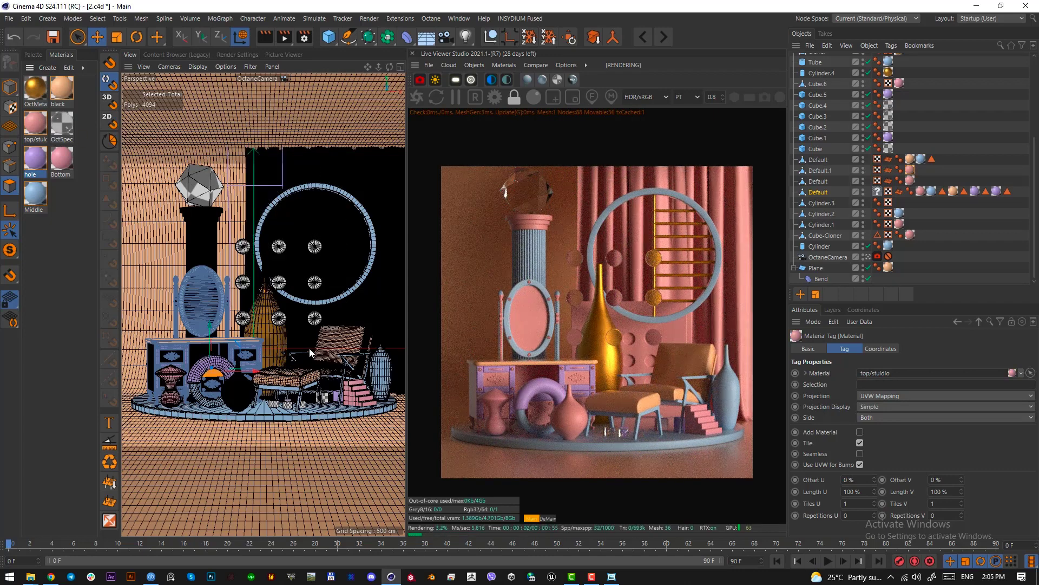
- Rotate the OctaneSky environment lighting by setting RotX to about -0.329
scroll(866, 71, "up", 4)
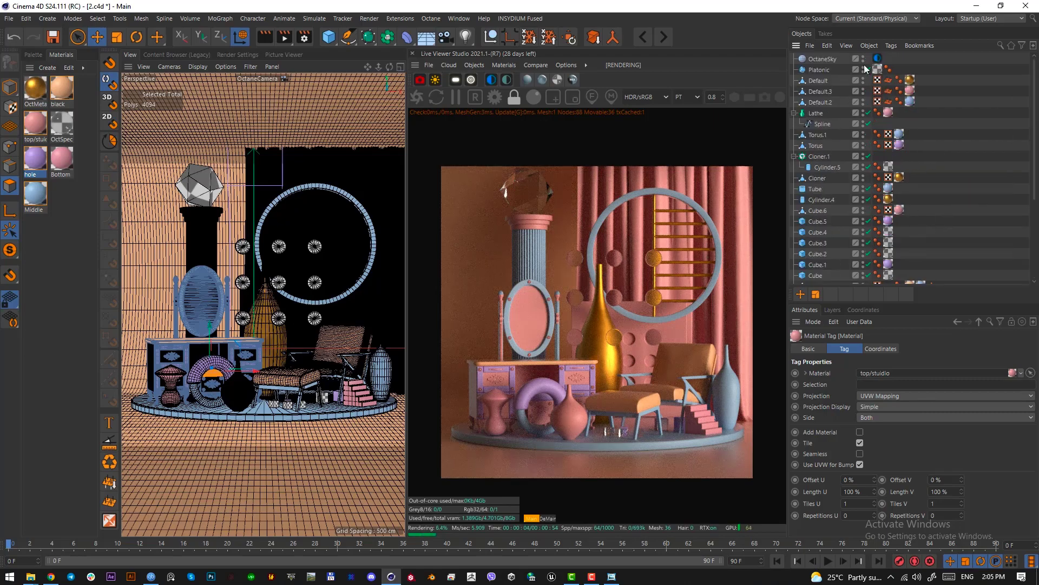
left_click(877, 59)
left_click_drag(948, 449, 927, 458)
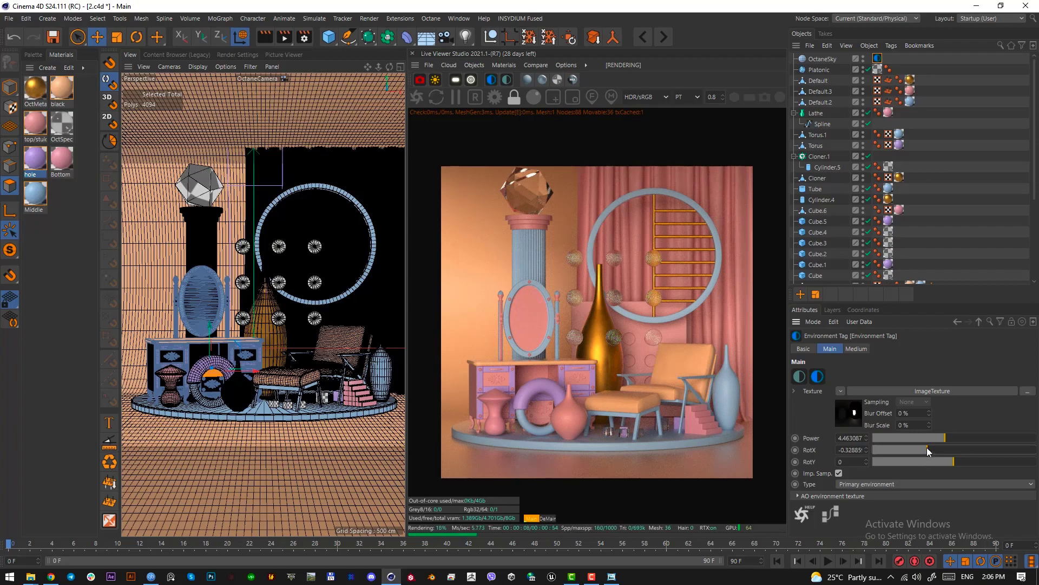
left_click_drag(927, 450, 927, 450)
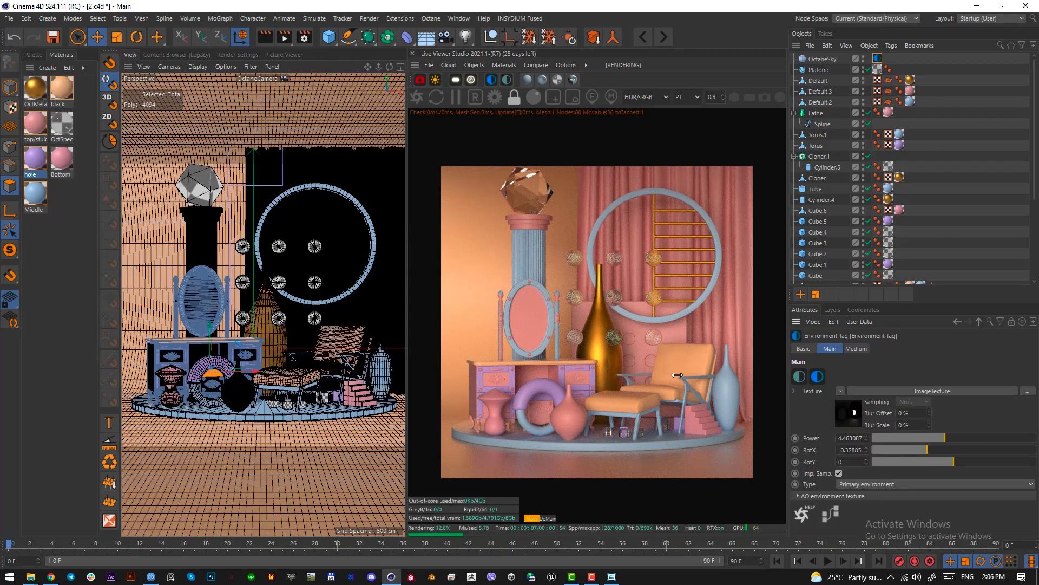
- In the OctaneCamera tag's Camera Imager settings, set the gamma to about 0.941 and the exposure to about 1.405
scroll(883, 251, "down", 6)
left_click(877, 257)
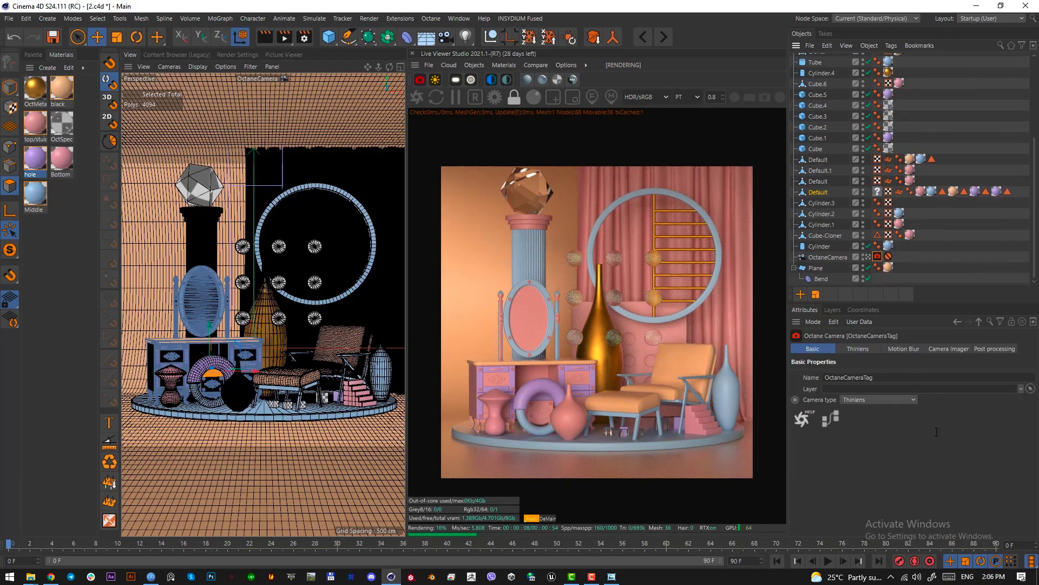
left_click(948, 349)
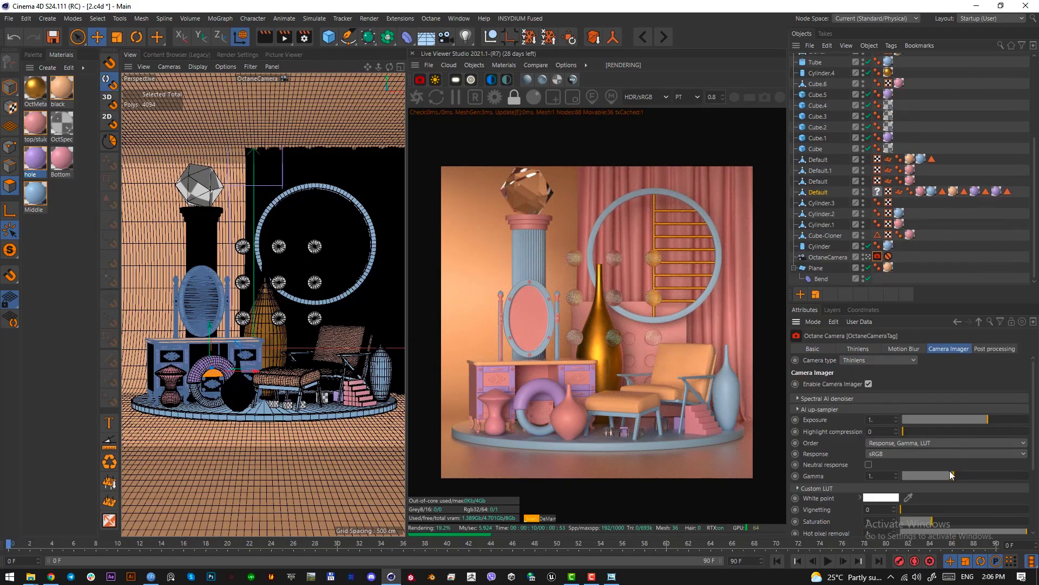
left_click_drag(956, 475, 950, 475)
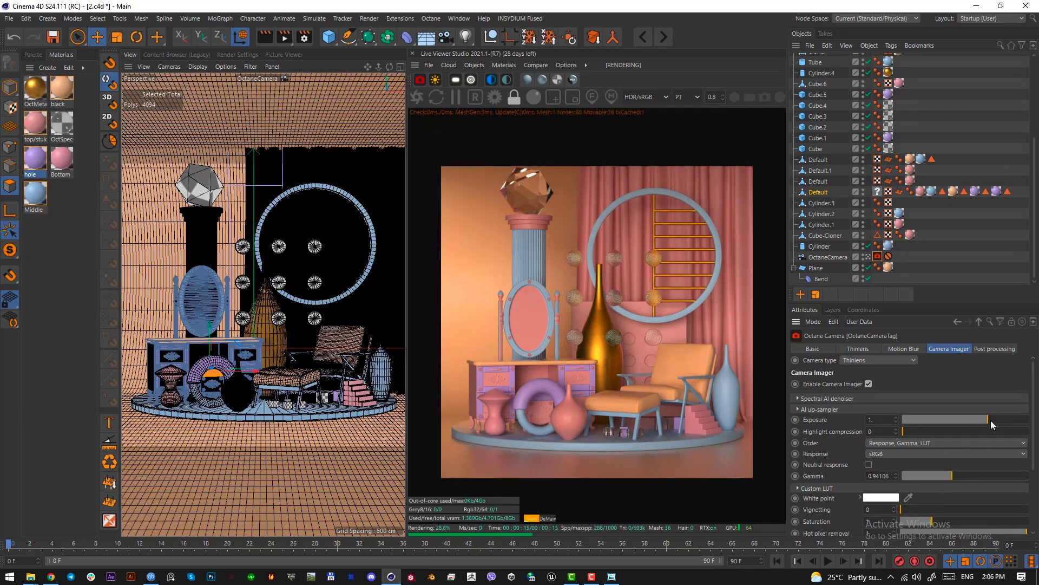
left_click_drag(991, 421, 994, 422)
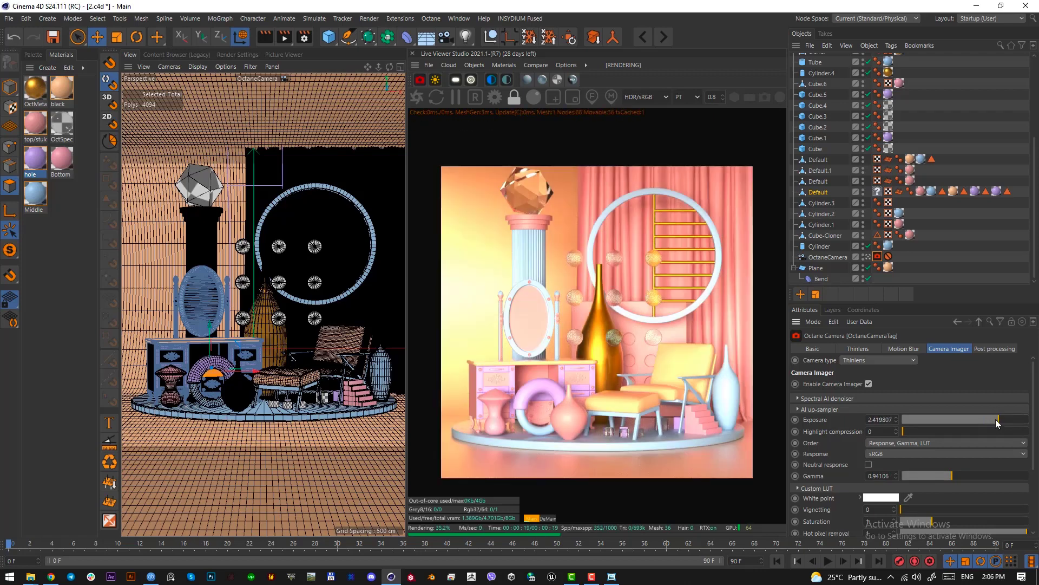
left_click_drag(994, 423, 989, 423)
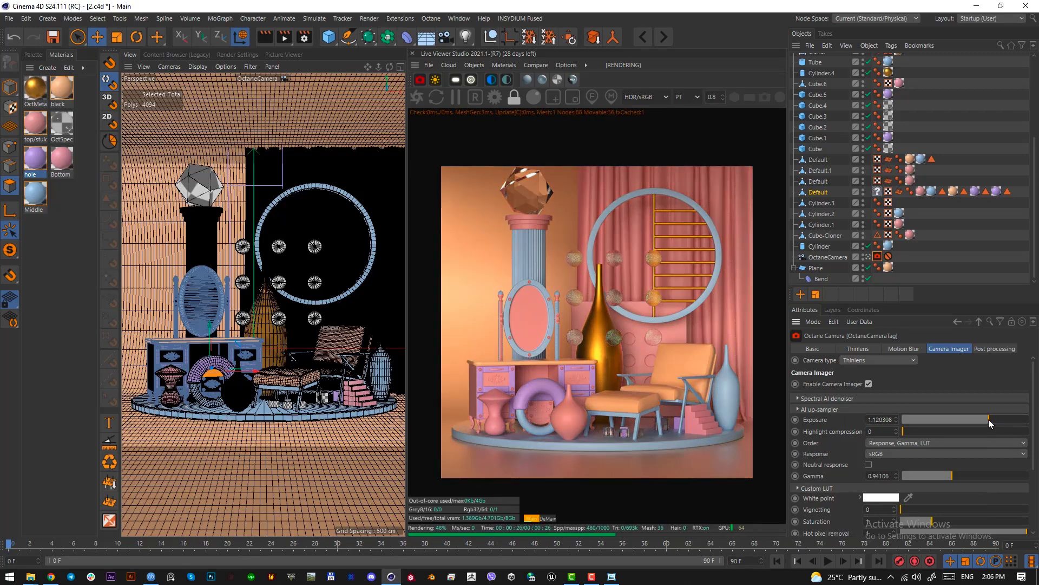
key("ctrl+z")
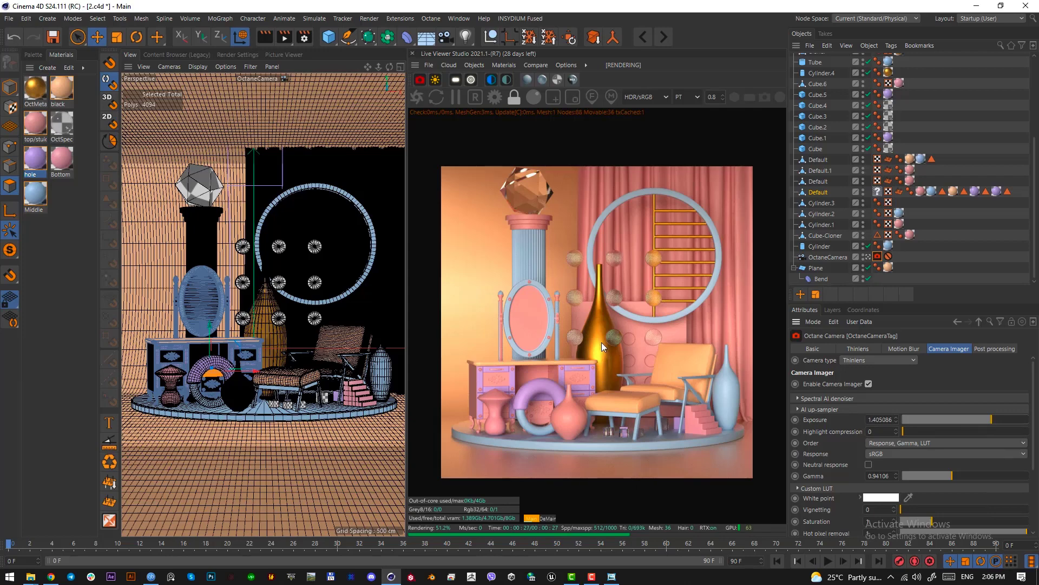
- Apply the Bottom material to the tall gold vase behind the footstool
left_click(82, 222)
left_click_drag(59, 156, 273, 335)
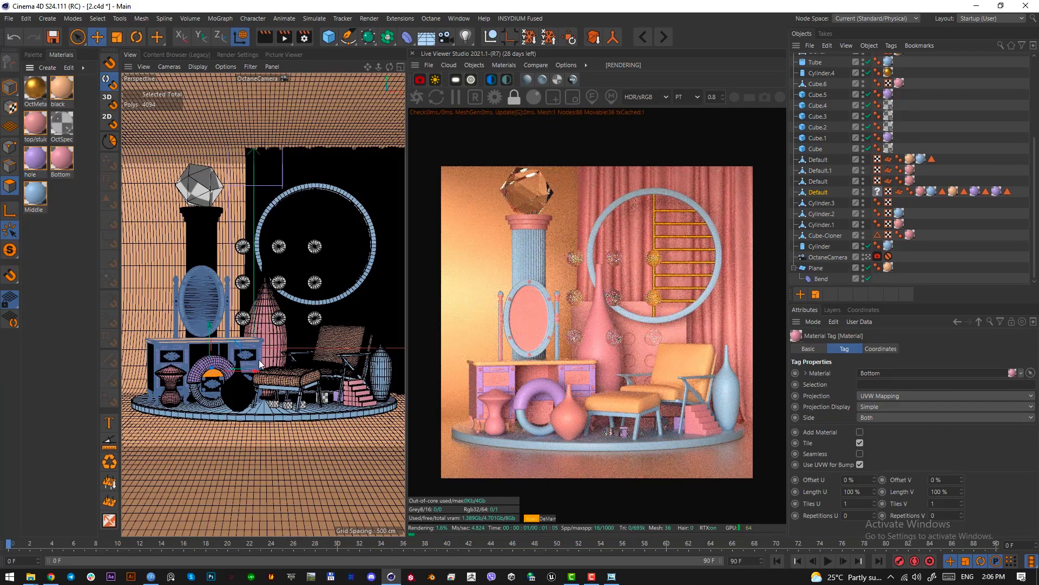
- Apply the Middle material to the tall vase behind the footstool and the gold OctMetal1 material to the polyhedron on the column
left_click_drag(32, 196, 272, 338)
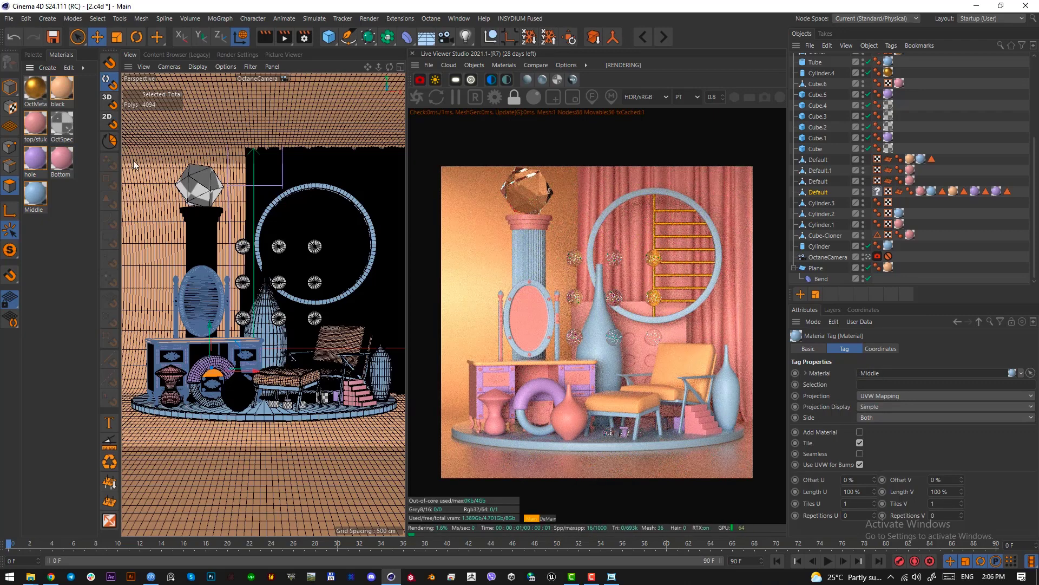
left_click_drag(35, 88, 219, 192)
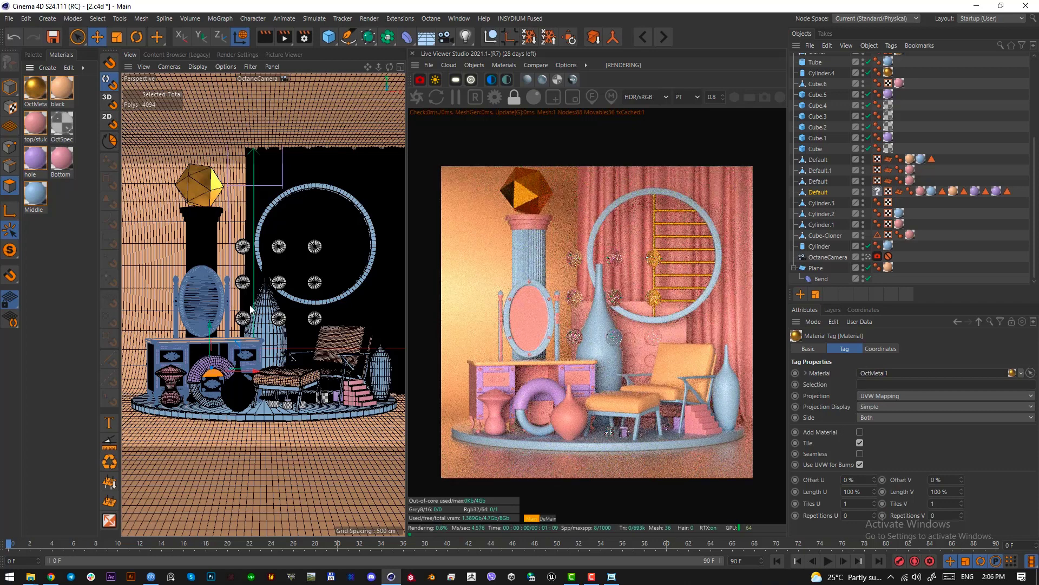
left_click(200, 204)
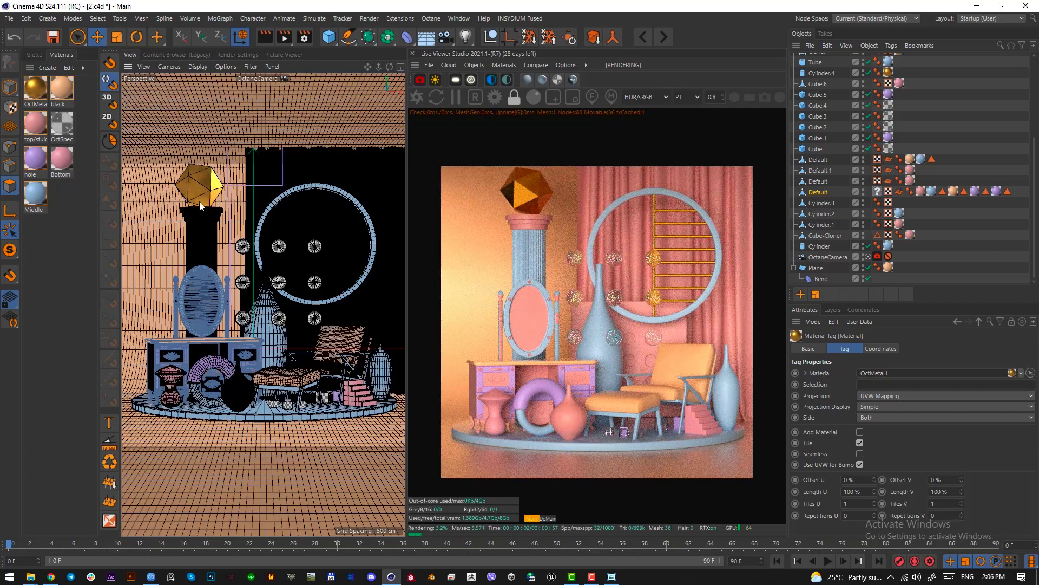
- Make the polyhedron on the column editable and bevel all its edges with an offset of about 1.2 cm and 3 subdivisions
left_click(10, 87)
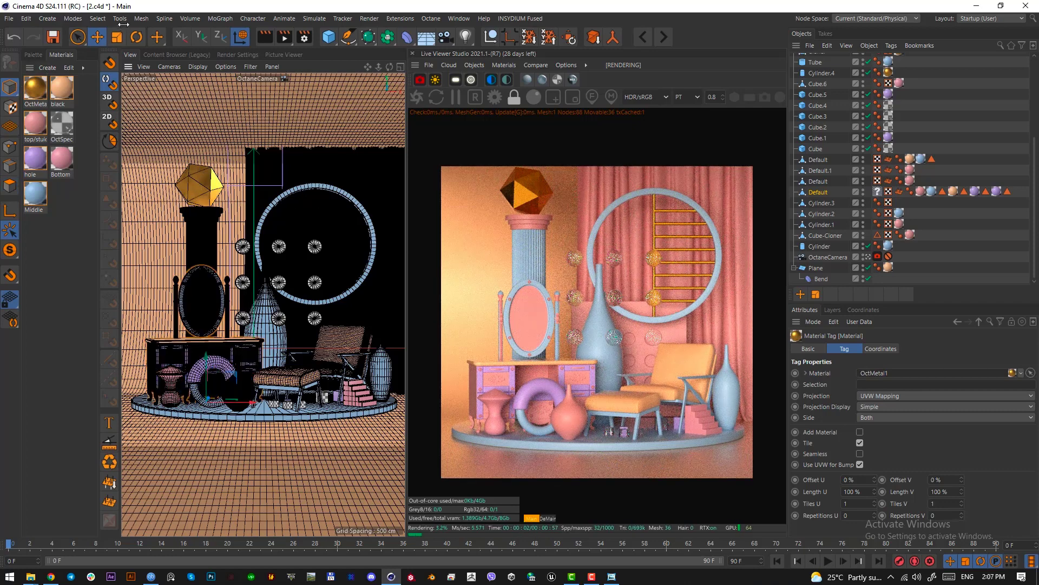
left_click(193, 172)
left_click(10, 165)
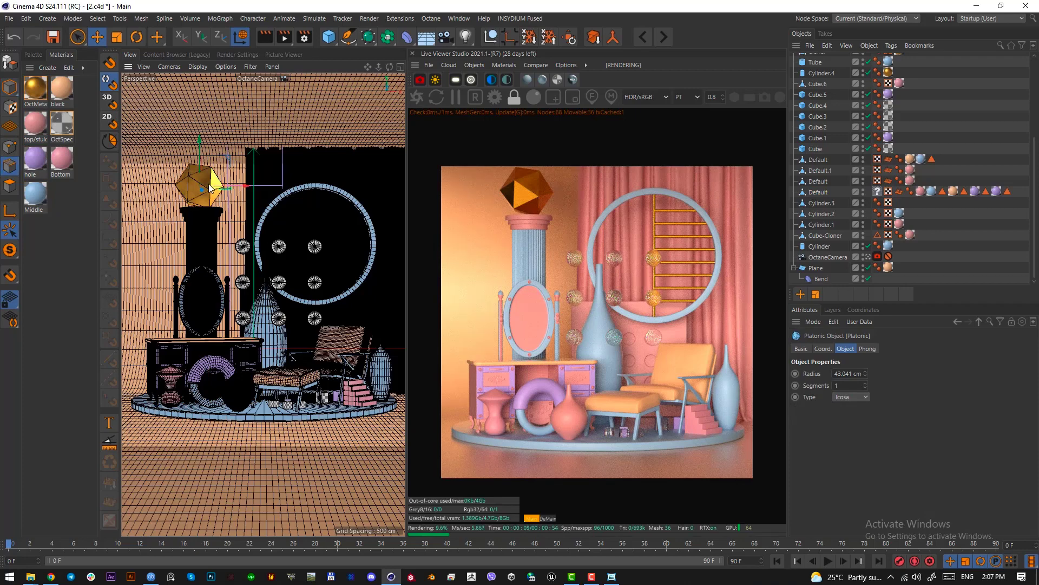
key("c")
key("ctrl+a")
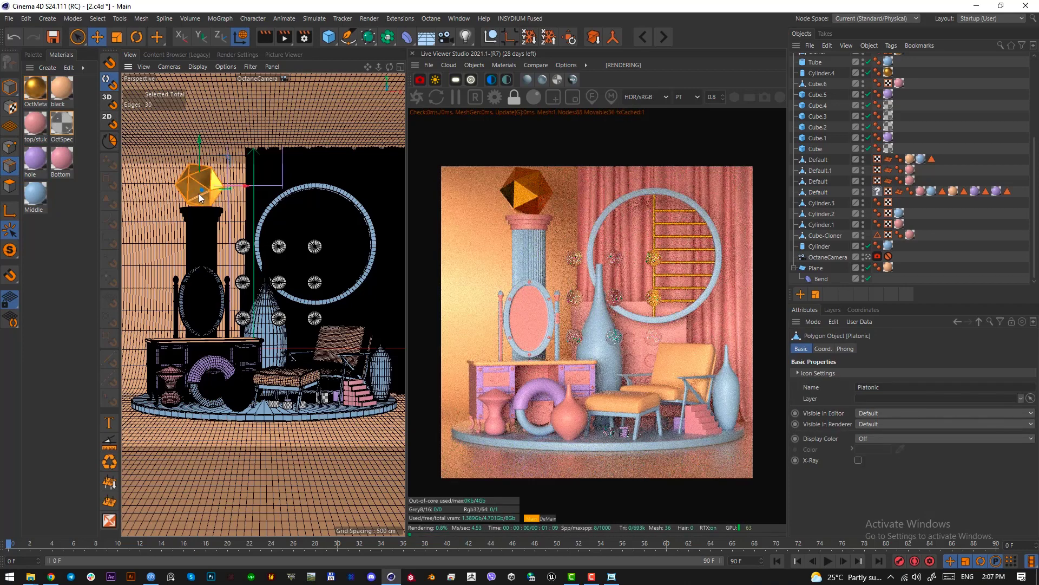
key("m")
key("s")
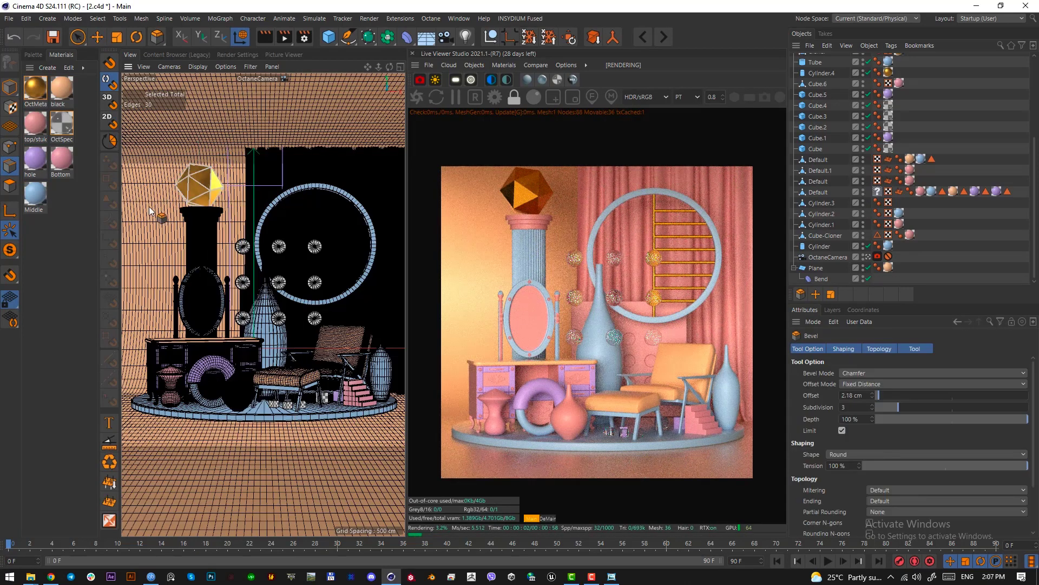
left_click_drag(149, 208, 155, 208)
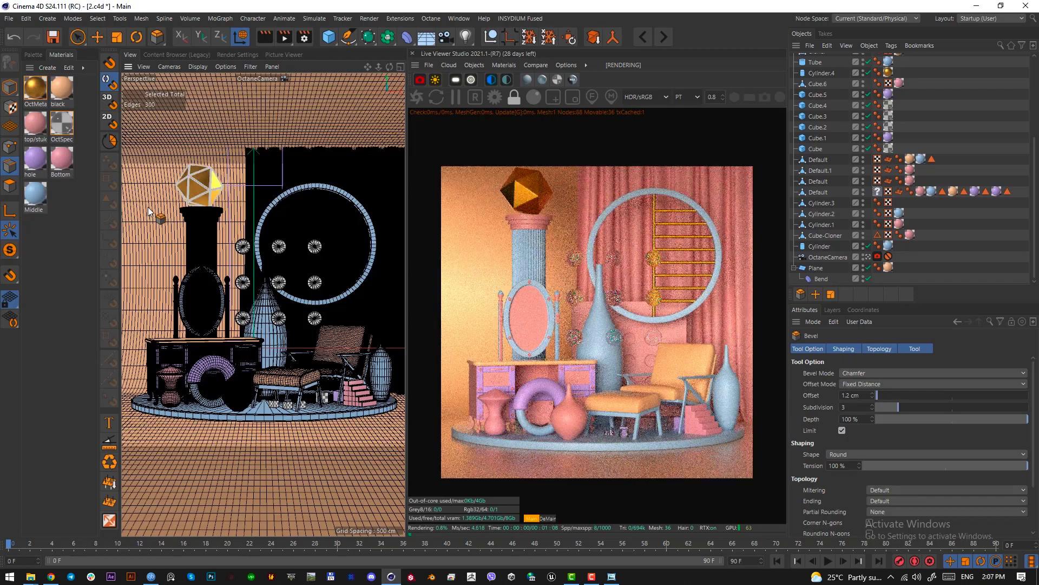
- Return to model mode and apply the OctSpecular glass material to the bevelled polyhedron
left_click(10, 87)
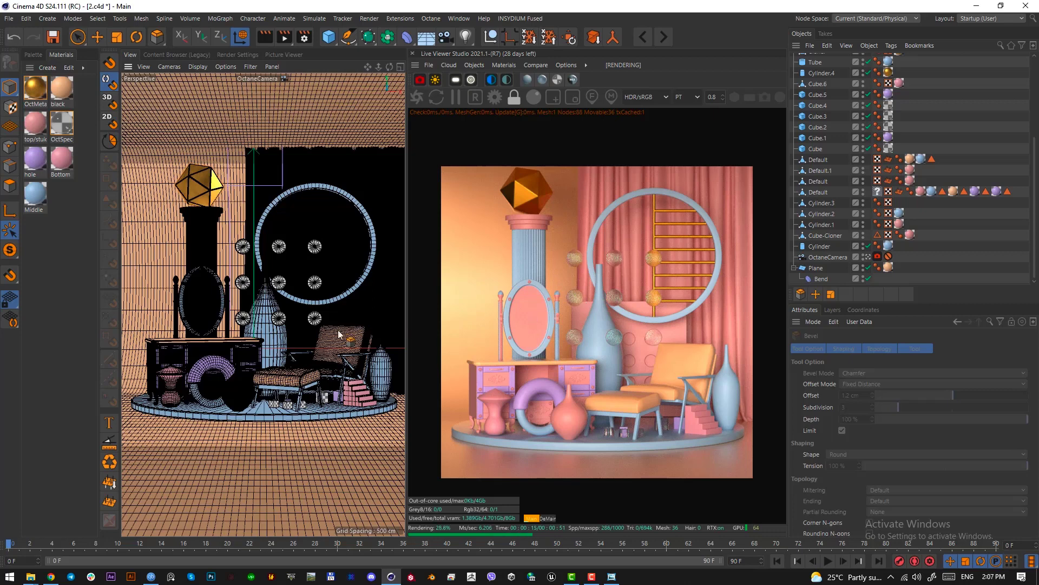
left_click(9, 88)
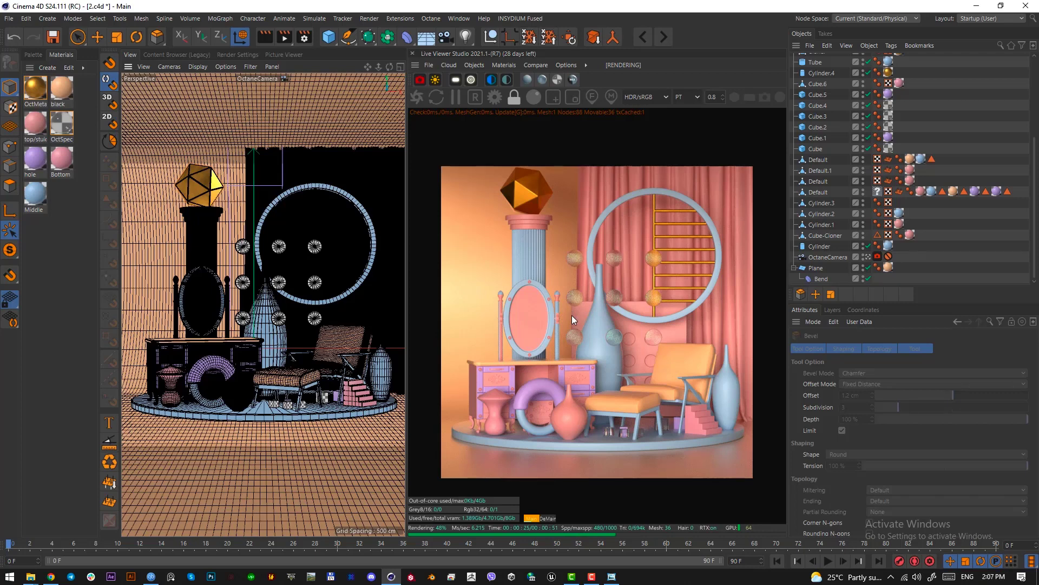
left_click_drag(62, 126, 200, 183)
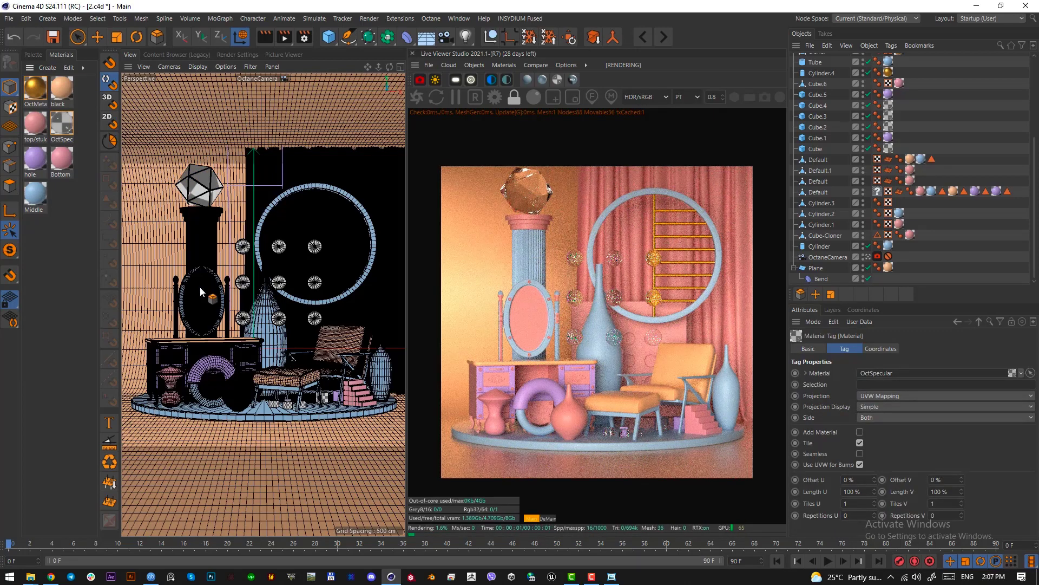
- Delete the OctaneCamera's protection tag and reframe the camera to leave more space above the polyhedron
left_click(886, 256)
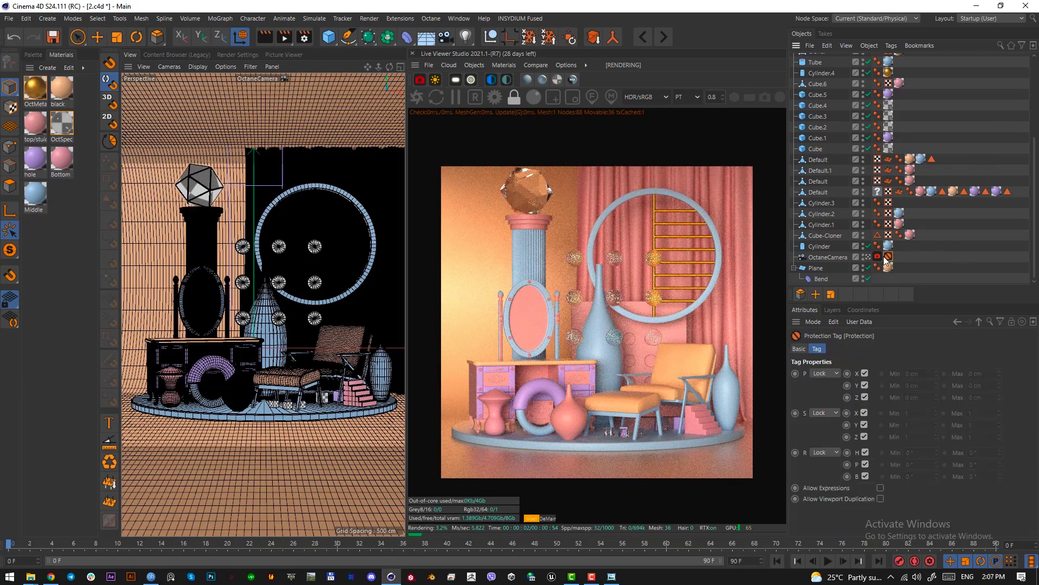
key("Delete")
middle_click_drag(285, 268, 271, 301, "alt")
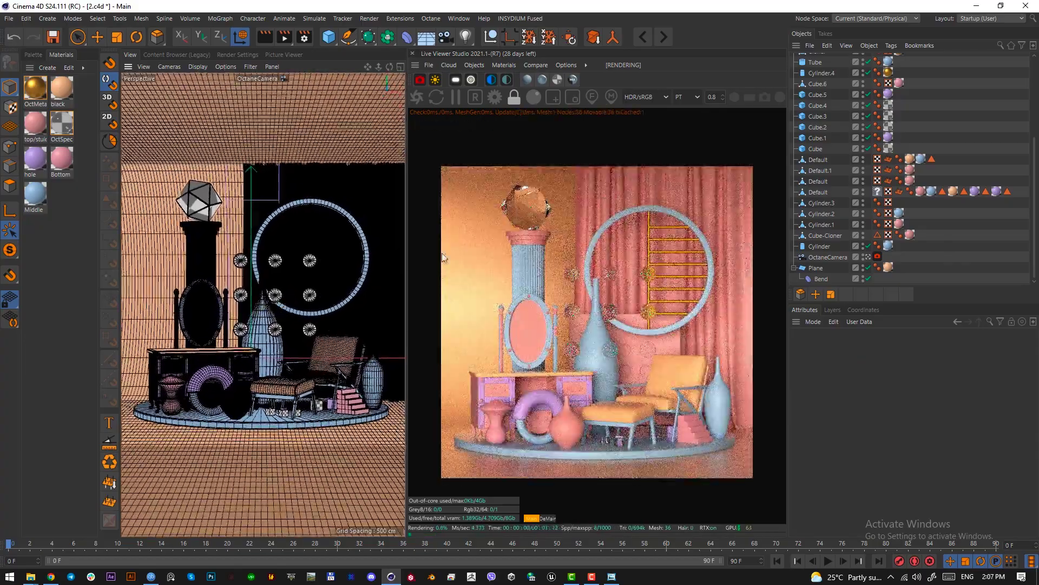
- Undock the Live Viewer as a slightly wider floating window beside the viewport and set its render scale to 1
left_click(416, 65)
left_click(435, 73)
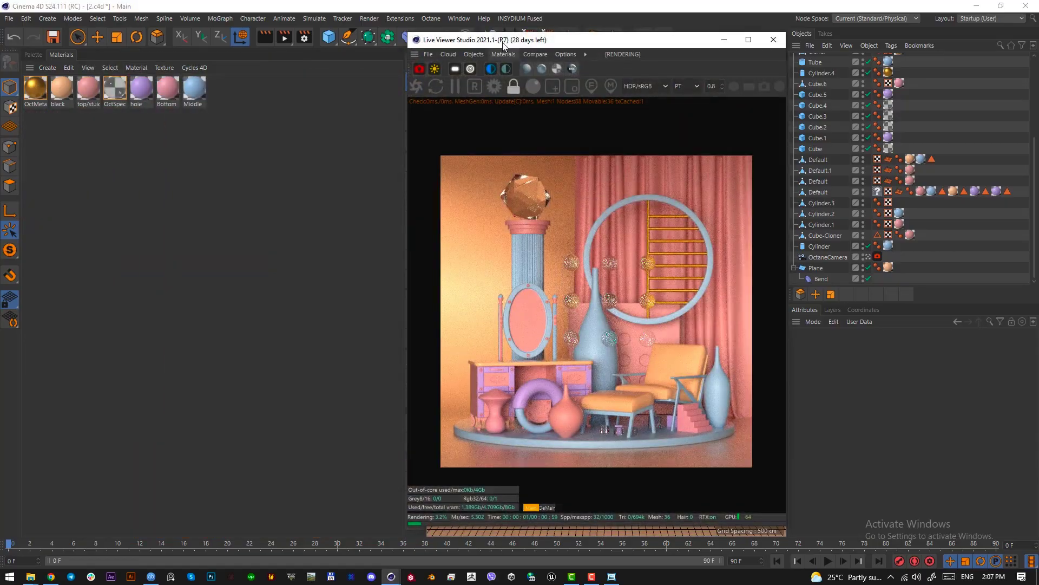
left_click_drag(503, 41, 101, 7)
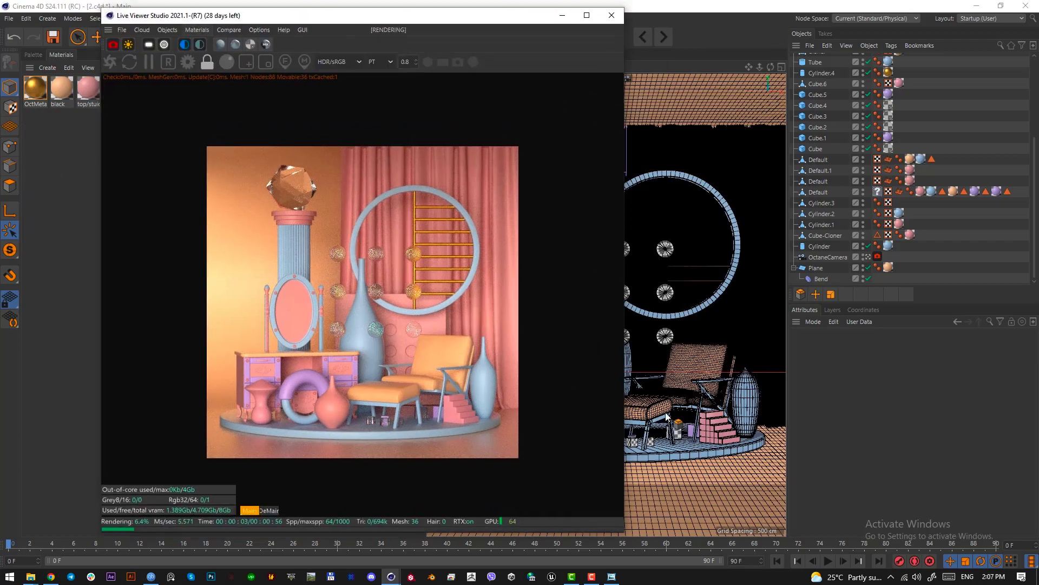
left_click(416, 59)
left_click_drag(625, 338, 641, 342)
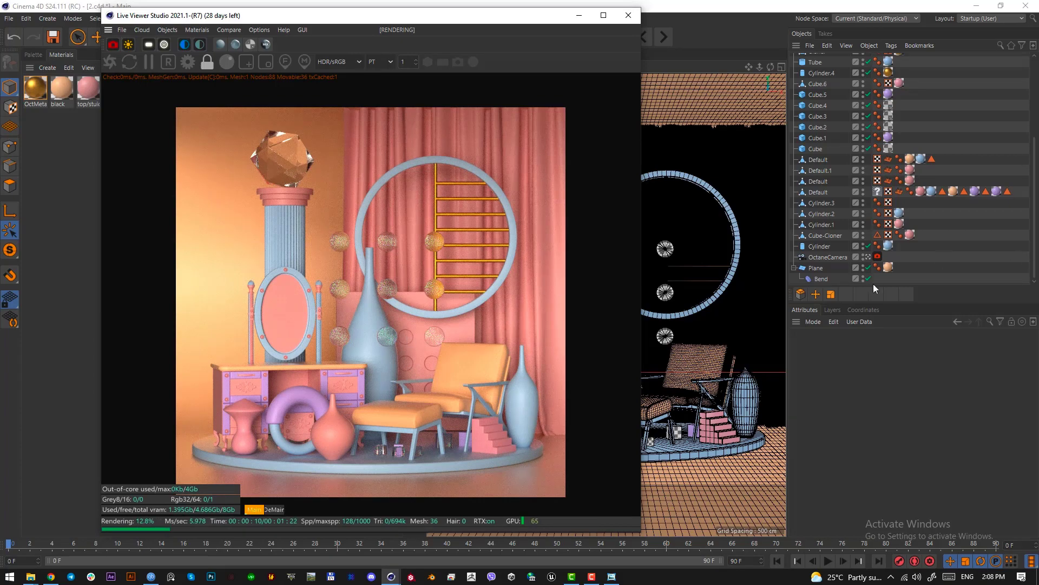
- Set the exposure to 1.1 in the OctaneCamera tag's Camera Imager settings
left_click(875, 256)
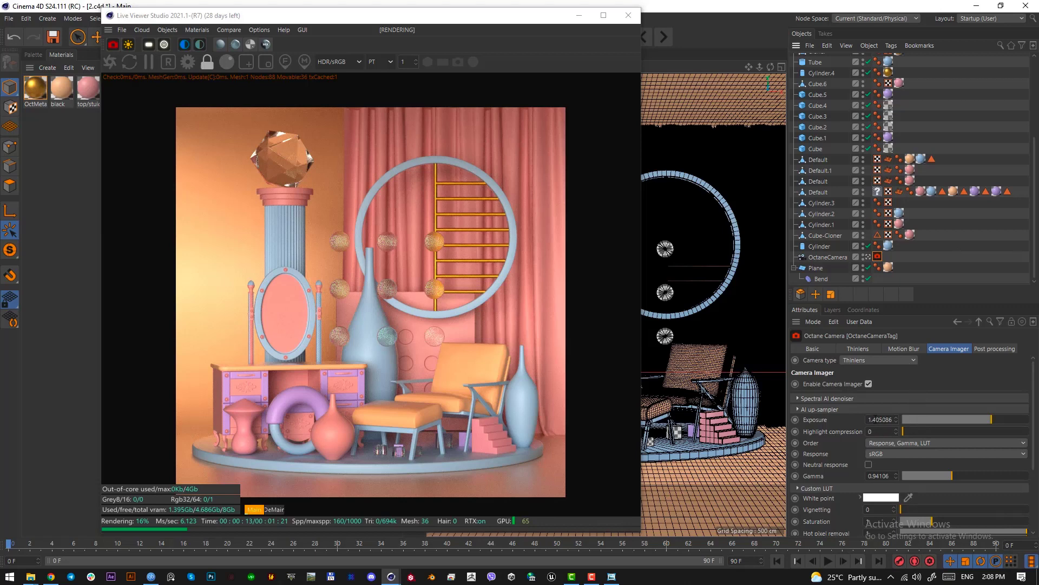
type(".1")
key("Return")
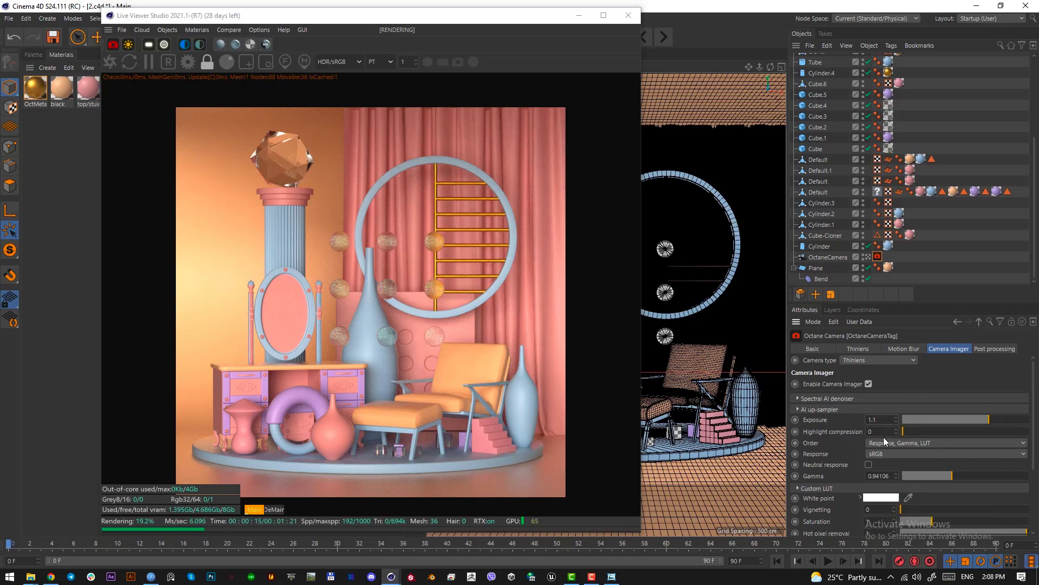
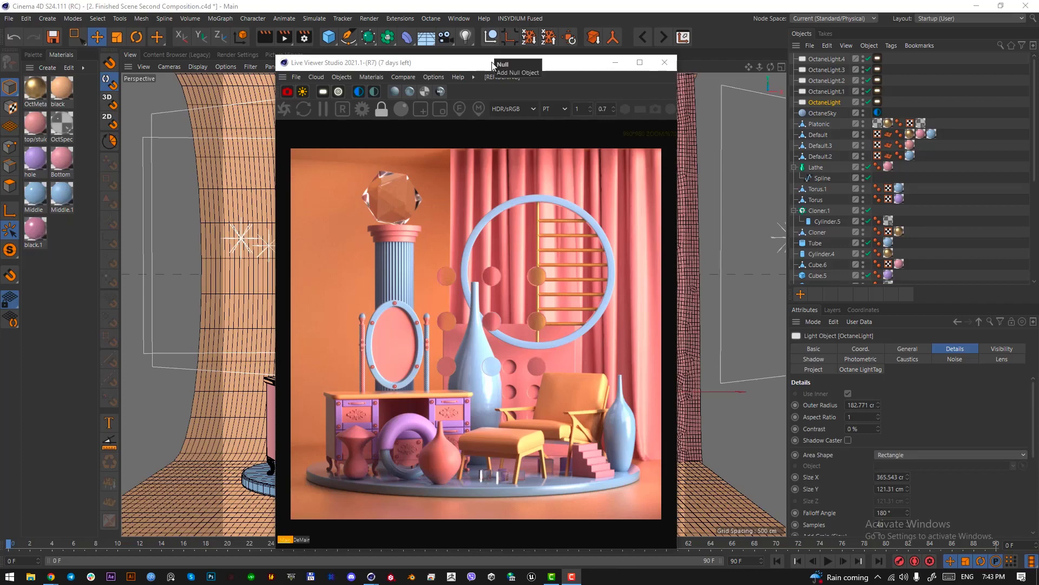
- Move the Live Viewer out of the way and view the scene's area lights from the top with OctaneLight selected
left_click_drag(492, 64, 0, 69)
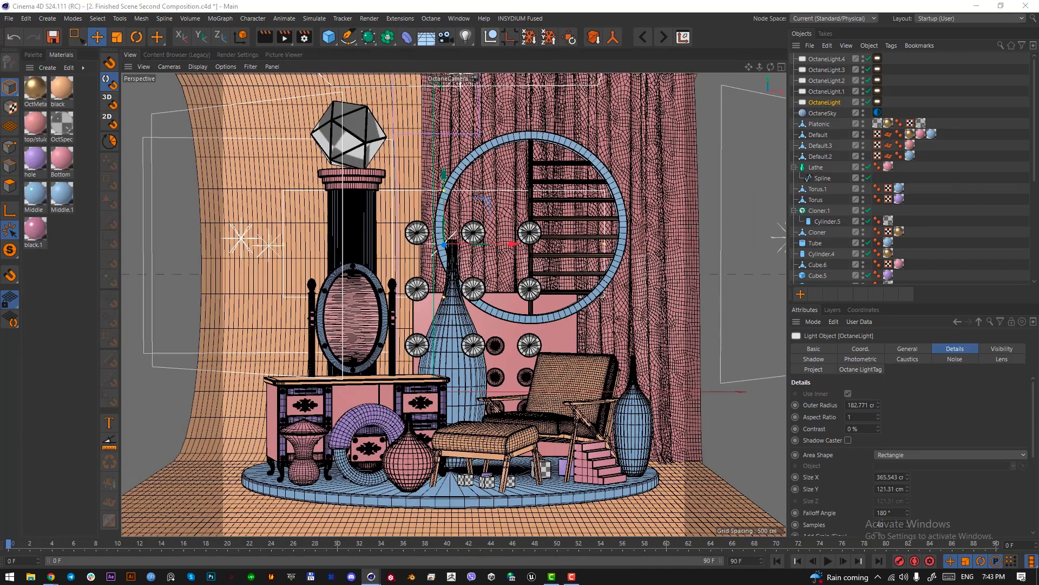
left_click(878, 113)
left_click(827, 101)
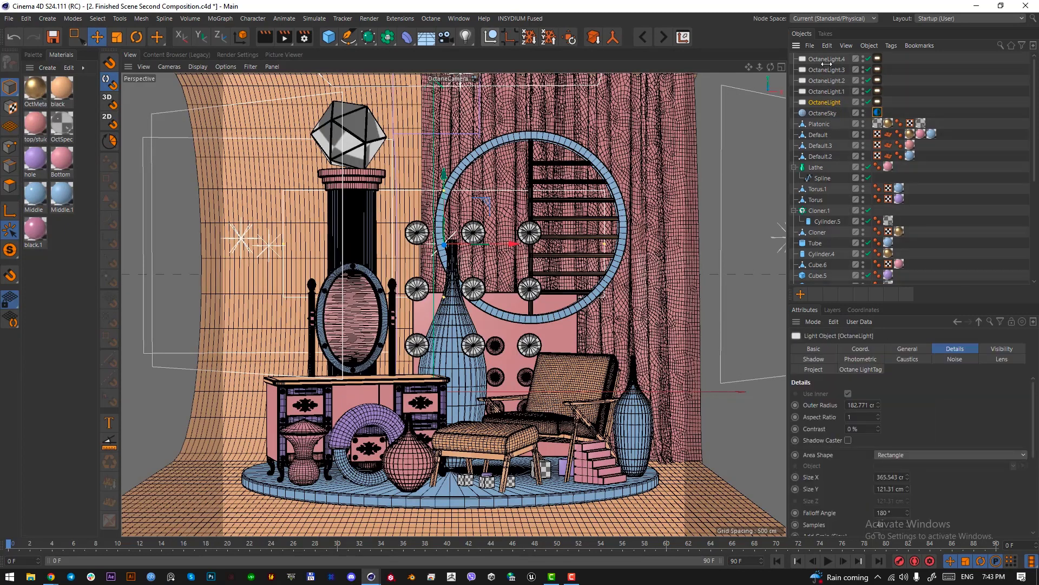
key("F2")
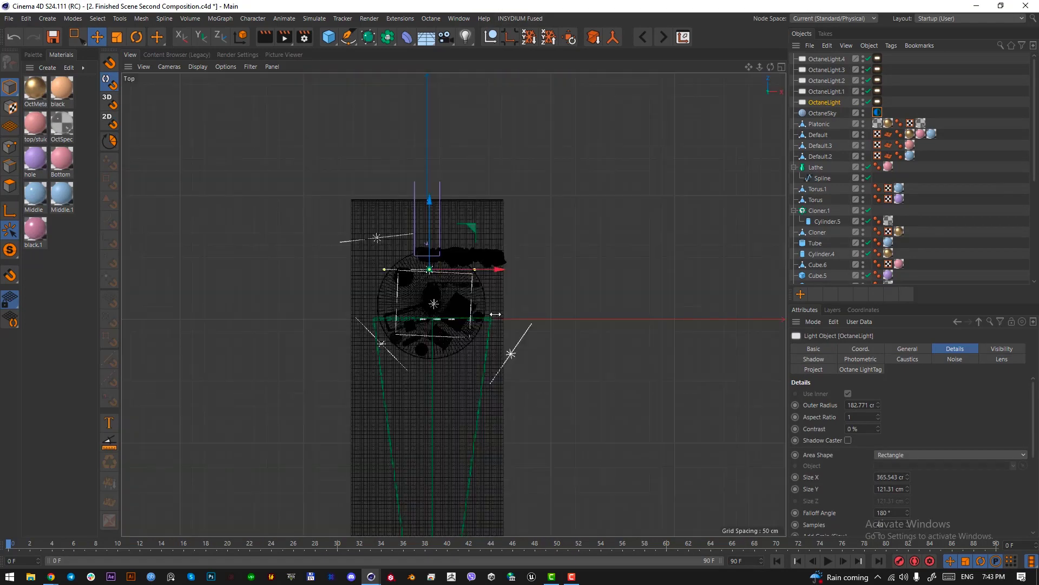
scroll(450, 321, "up", 3)
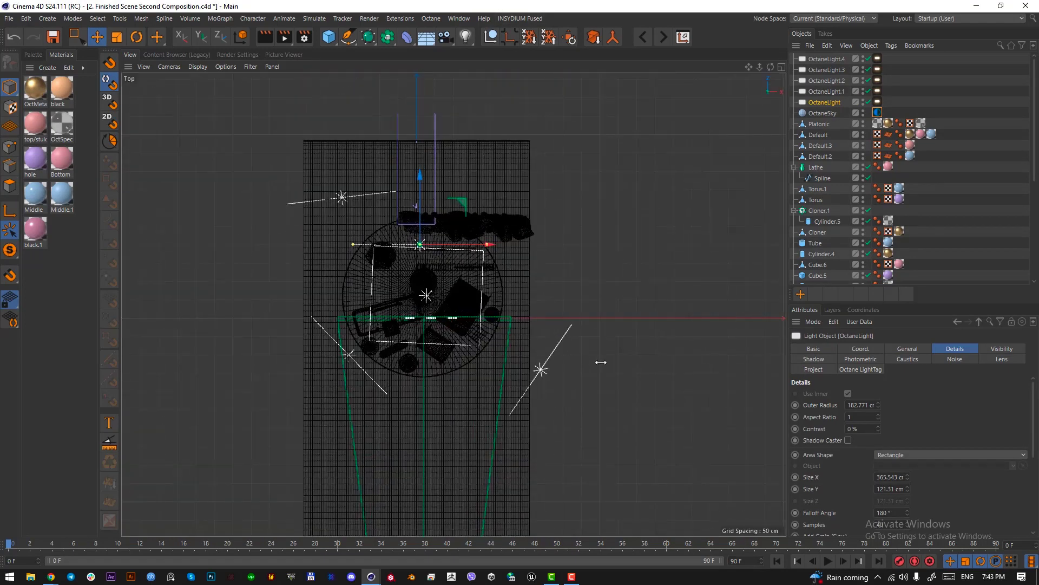
- Examine the area lights' placement around the podium by marking each one with a screen-capture selection, closing the capture without saving
key("Print")
left_click_drag(587, 317, 498, 423)
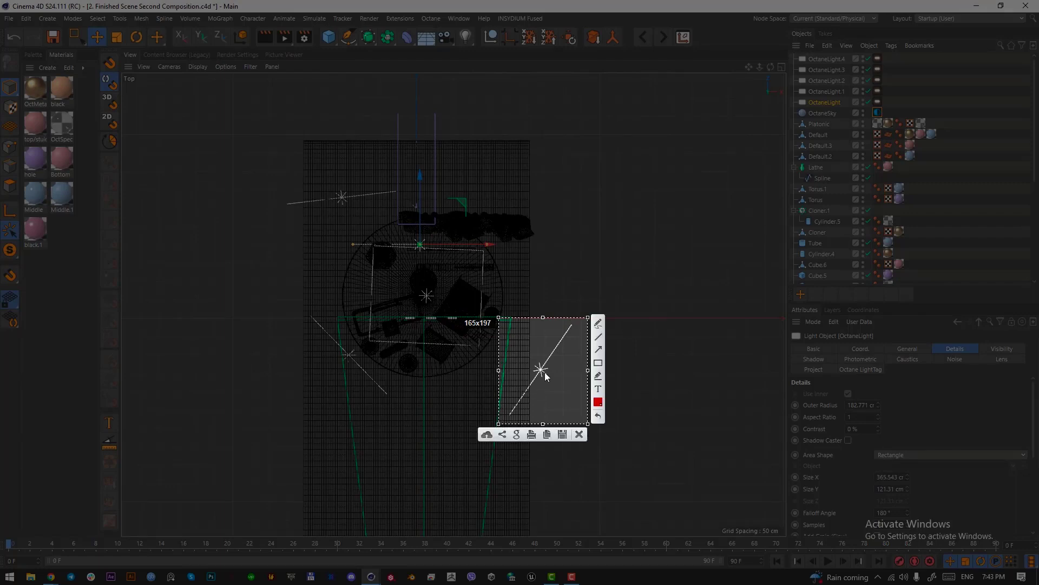
left_click_drag(546, 375, 422, 306)
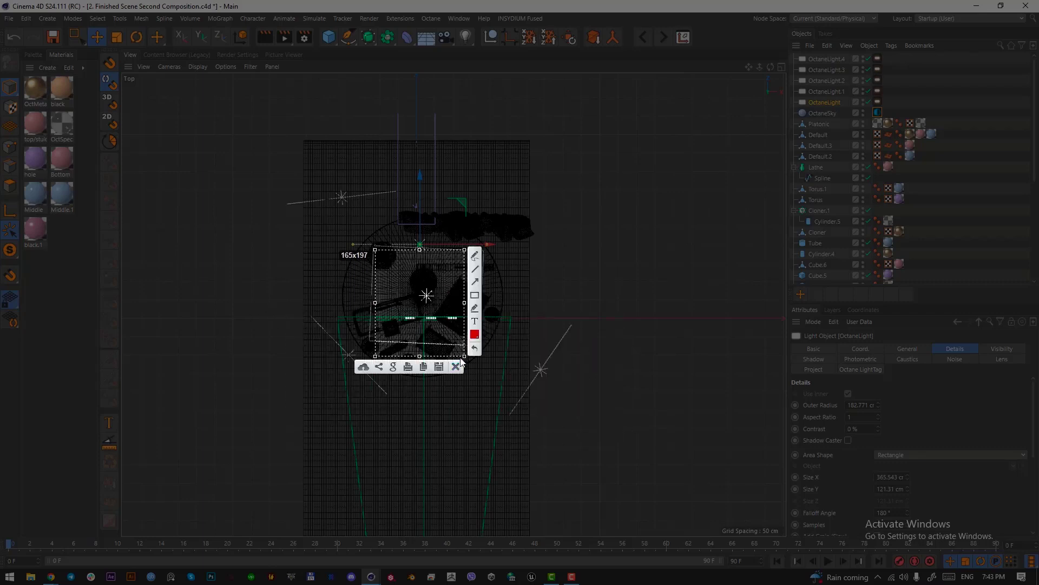
left_click_drag(464, 356, 484, 356)
mouse_move(439, 294)
left_mouse_down()
mouse_move(548, 357)
mouse_move(492, 336)
mouse_move(561, 359)
mouse_move(540, 365)
mouse_move(475, 336)
mouse_move(441, 276)
mouse_move(426, 286)
left_mouse_up()
left_click_drag(345, 233, 512, 252)
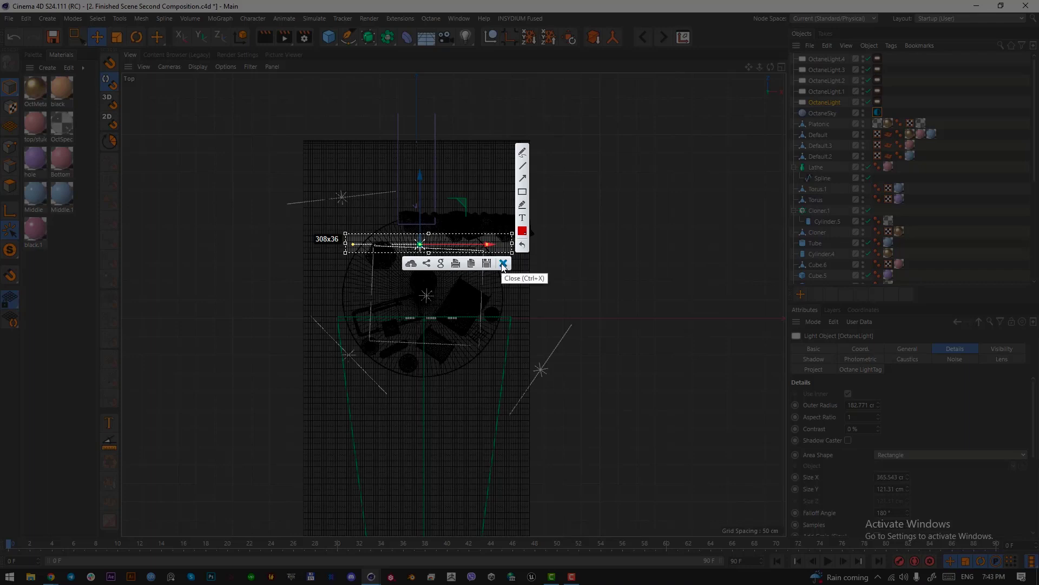
left_click_drag(263, 177, 404, 208)
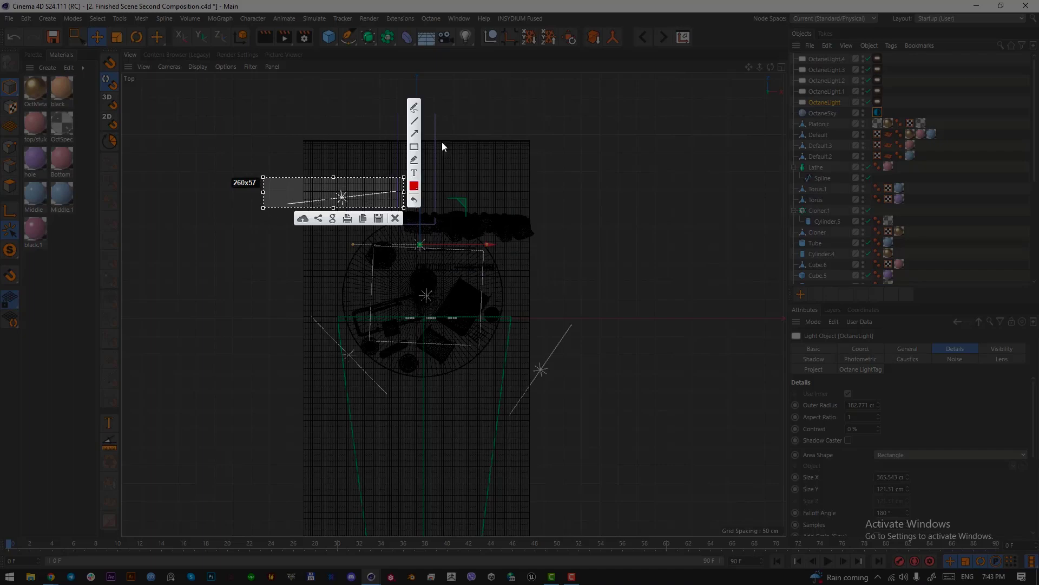
left_click(400, 217)
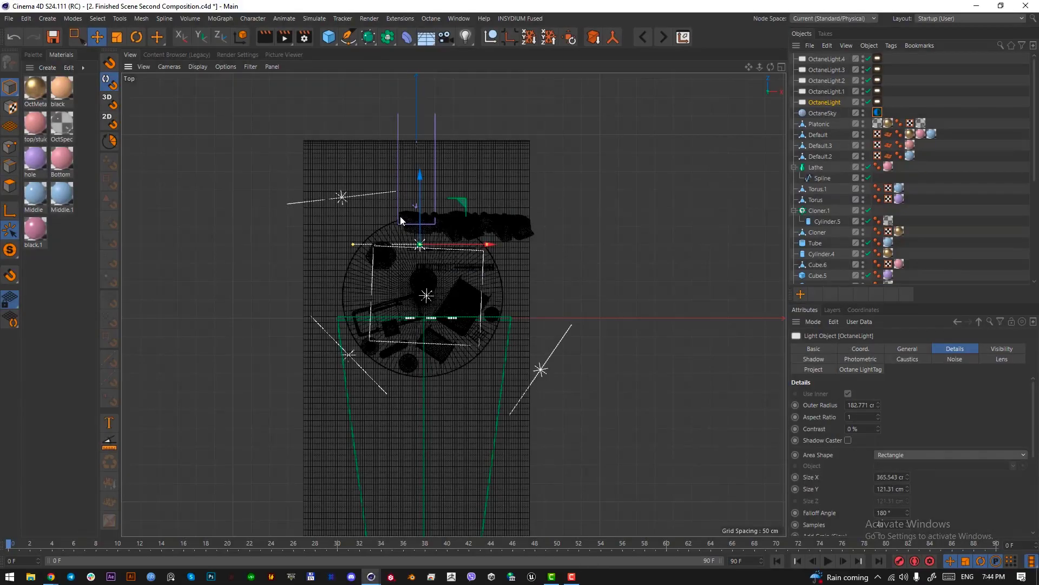
- Return to the perspective view, dock the Live Viewer beside the viewport and narrow the material area to enlarge the viewport
key("F1")
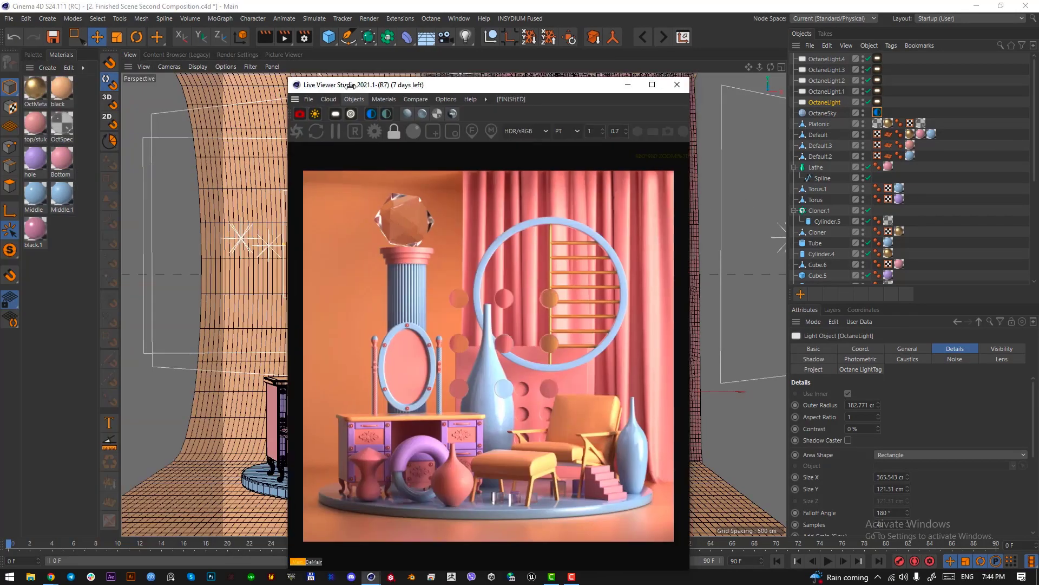
left_click_drag(342, 86, 317, 98)
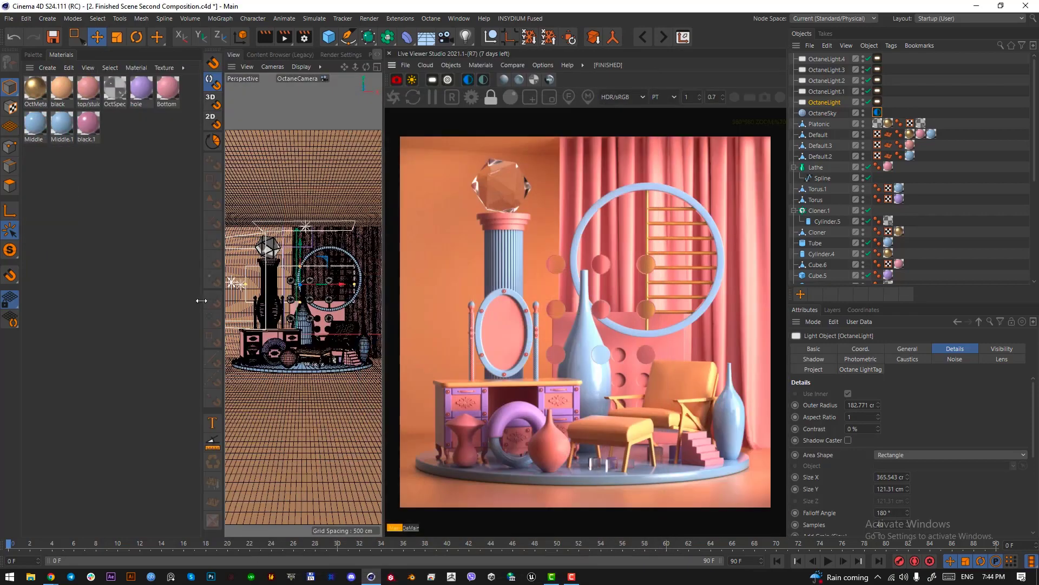
left_click_drag(201, 301, 98, 318)
- Disable all five OctaneLight area lights and restart the live render with only the OctaneSky lighting
left_click_drag(868, 101, 869, 51)
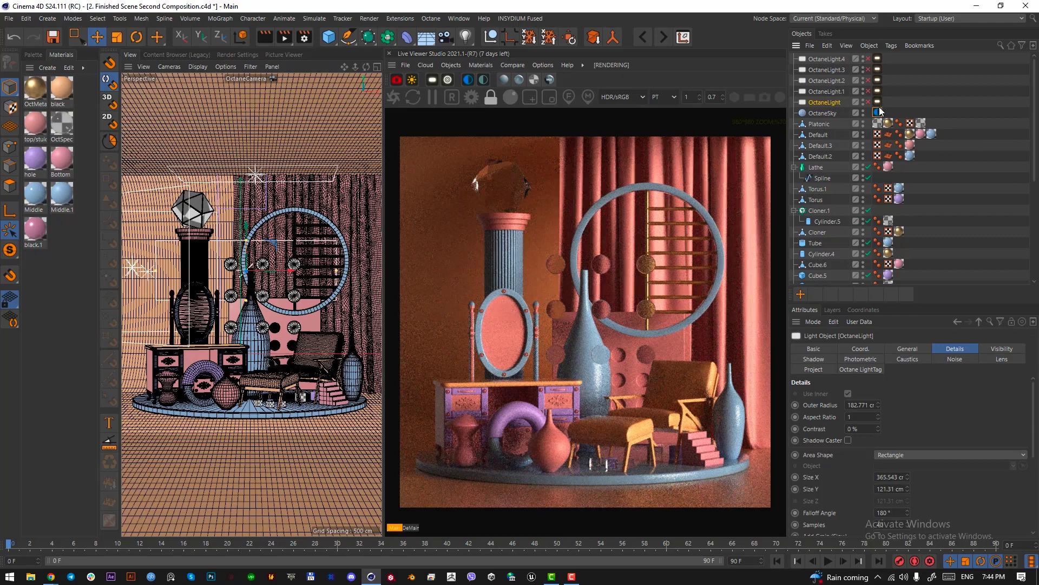
left_click(396, 98)
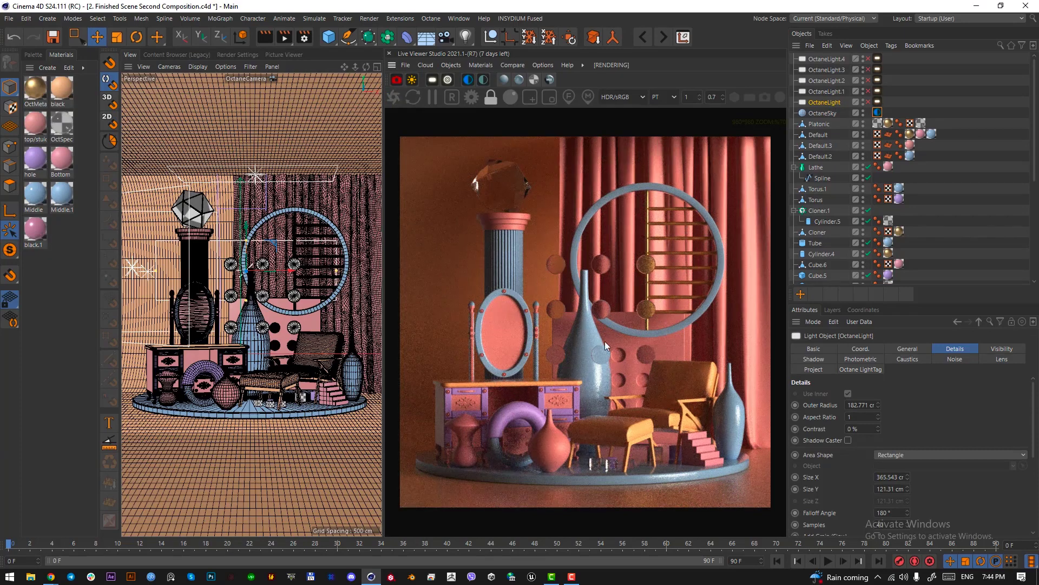
- Inspect the OctaneSky environment tag and the HDRI file used in its image texture
left_click(877, 112)
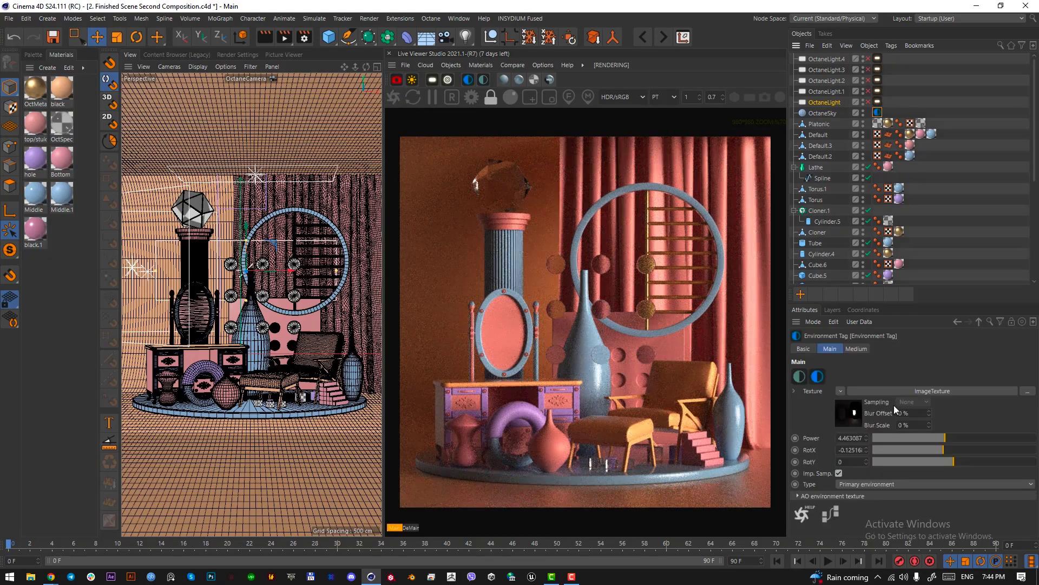
left_click(848, 417)
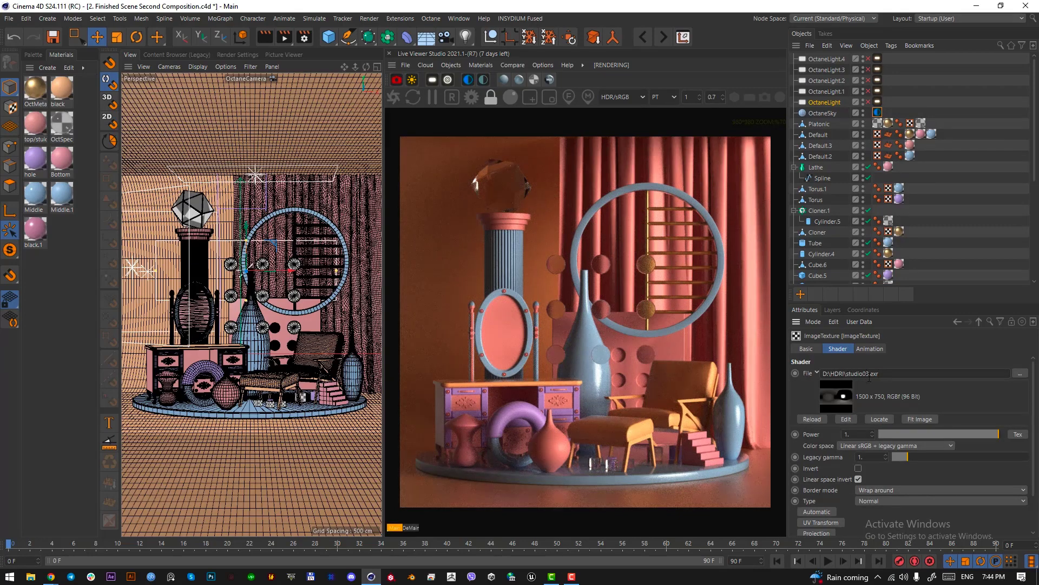
left_click(978, 323)
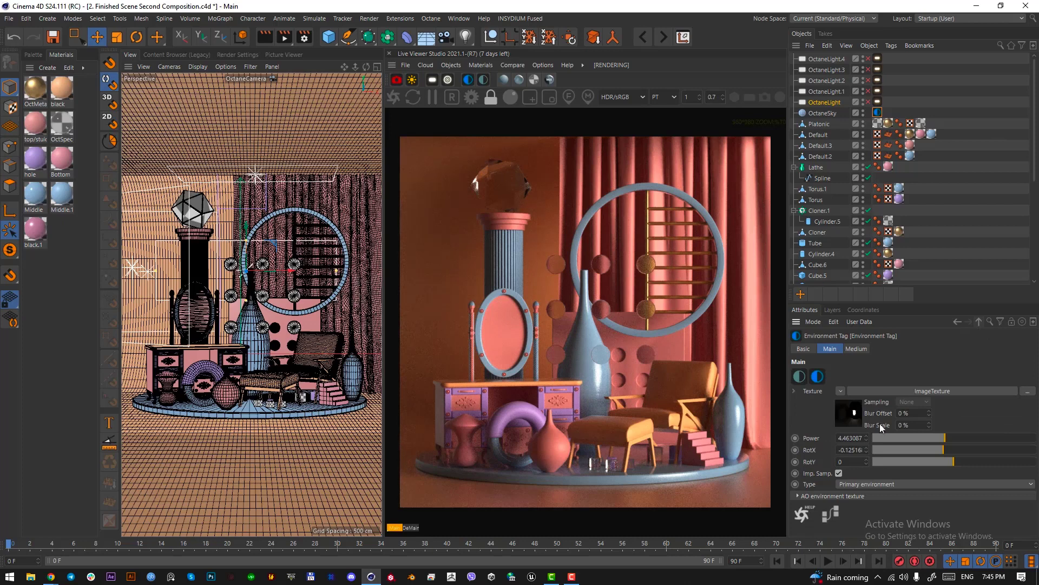
- Inspect the HDRI image and shader settings inside the OctaneSky's image texture, returning to the environment tag
left_click(853, 416)
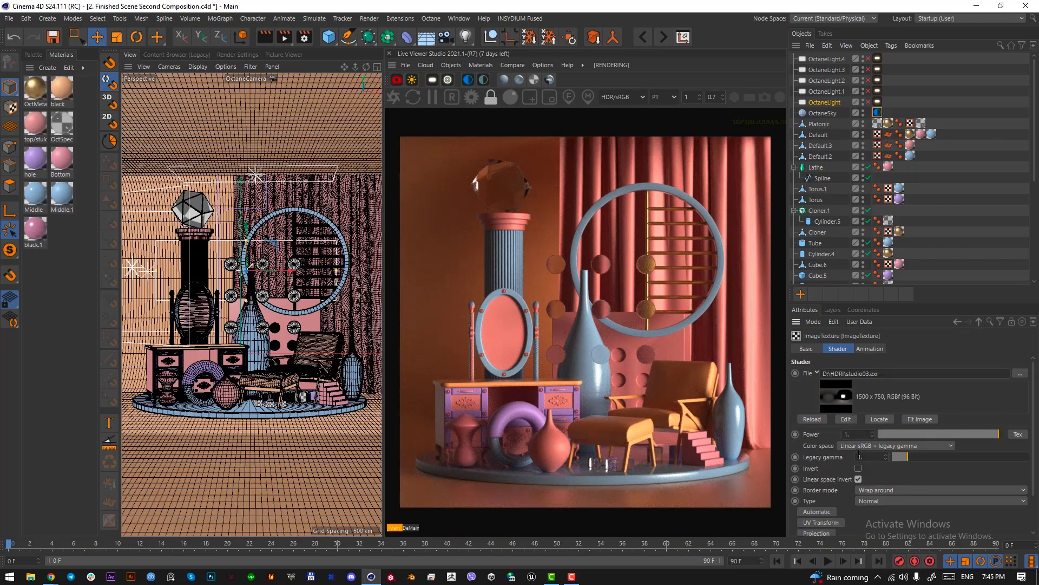
left_click(980, 323)
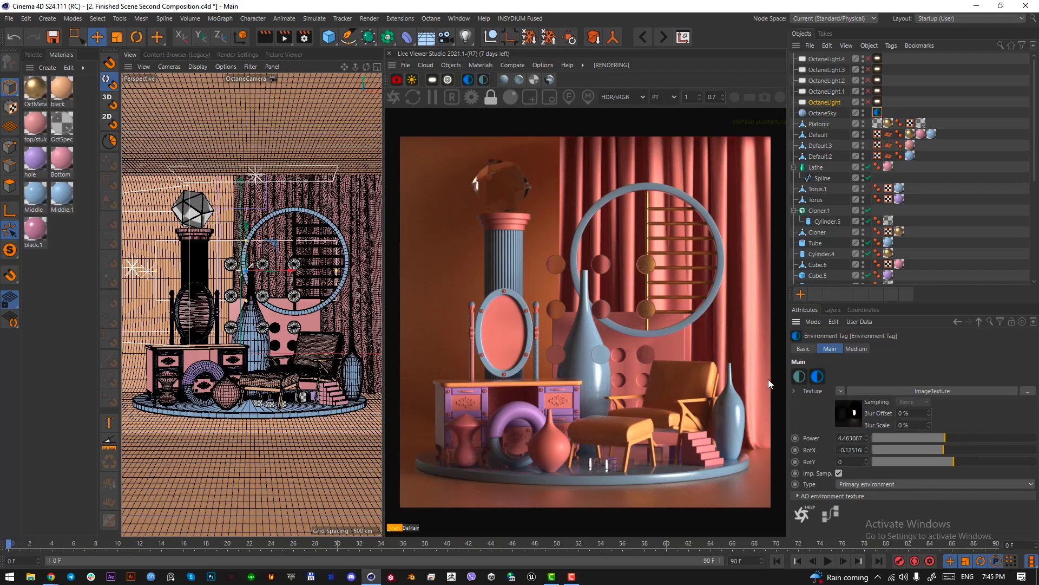
- Rename OctaneLight as key-light and switch it on and off to preview its effect on the render
double_click(827, 103)
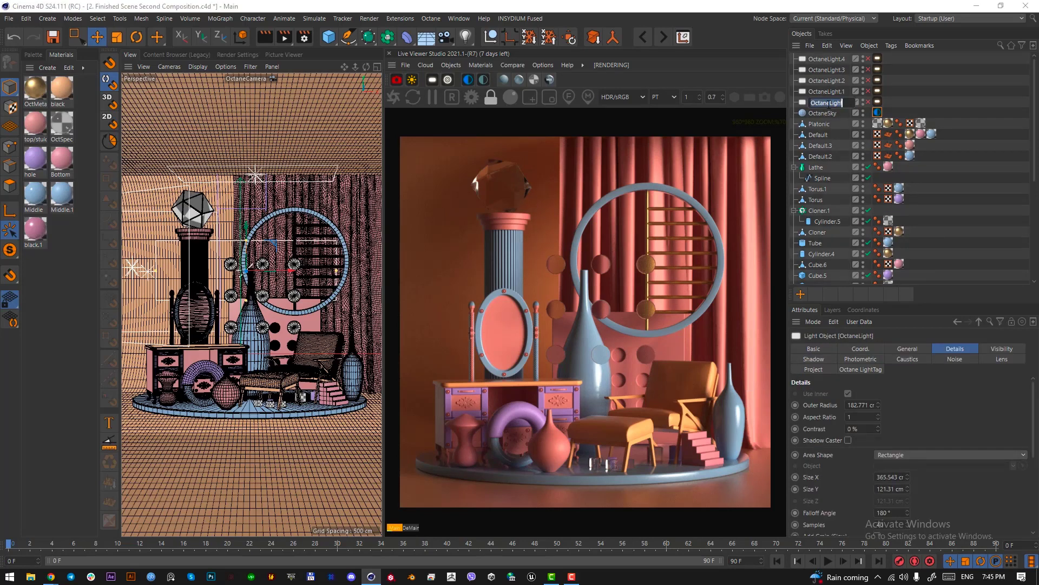
type("key-light")
key("Return")
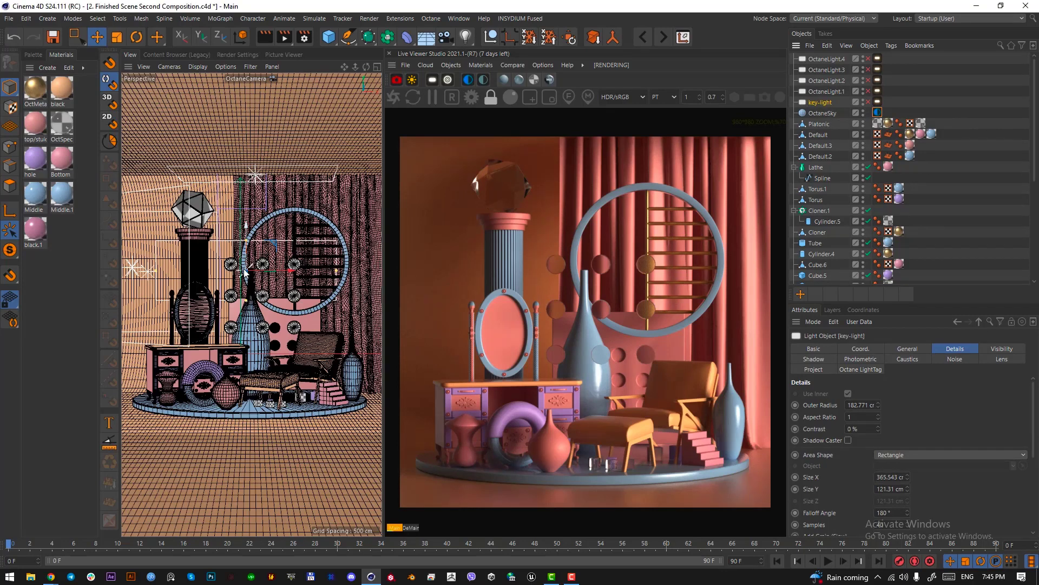
left_click(869, 101)
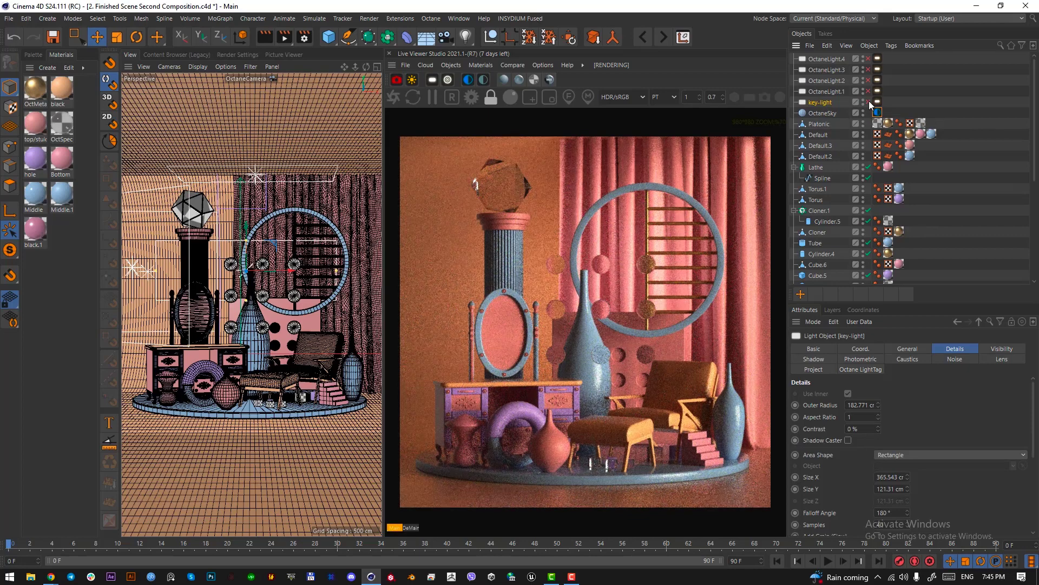
left_click(868, 102)
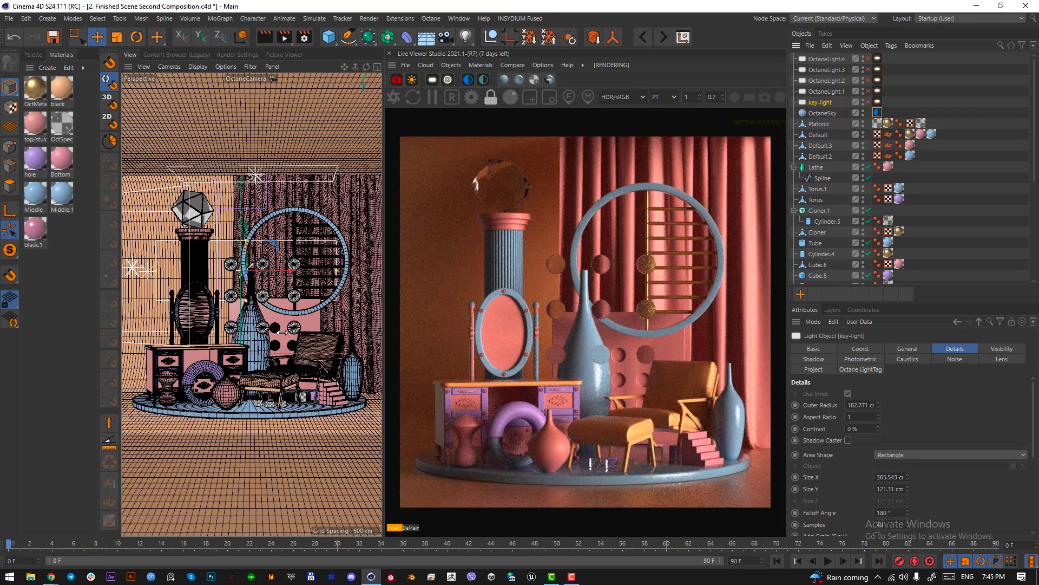
- Rename the key-light as back-light and isolate its lighting by disabling the OctaneSky and enabling the light
double_click(821, 102)
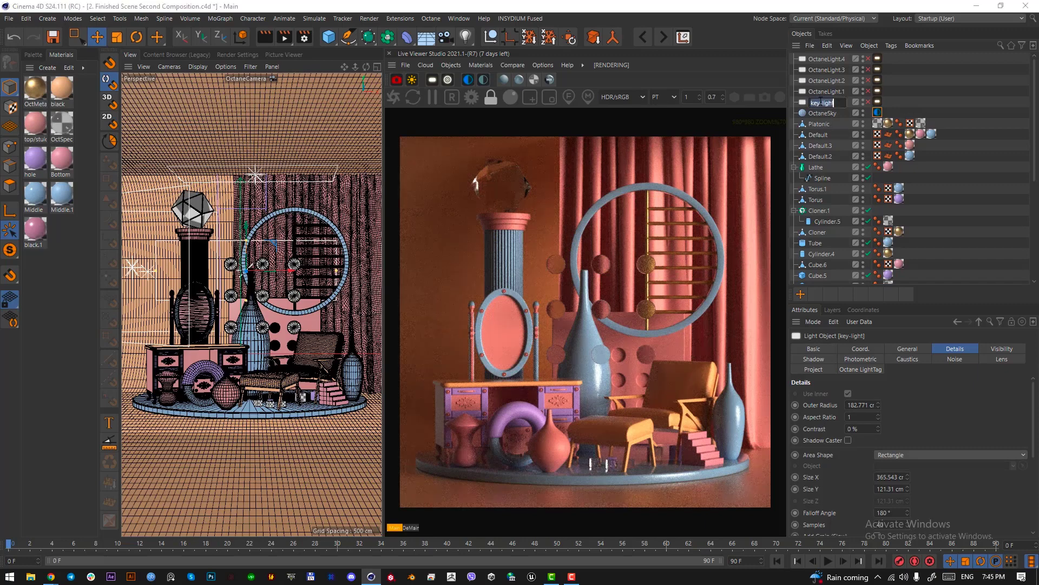
type("back-light")
key("Return")
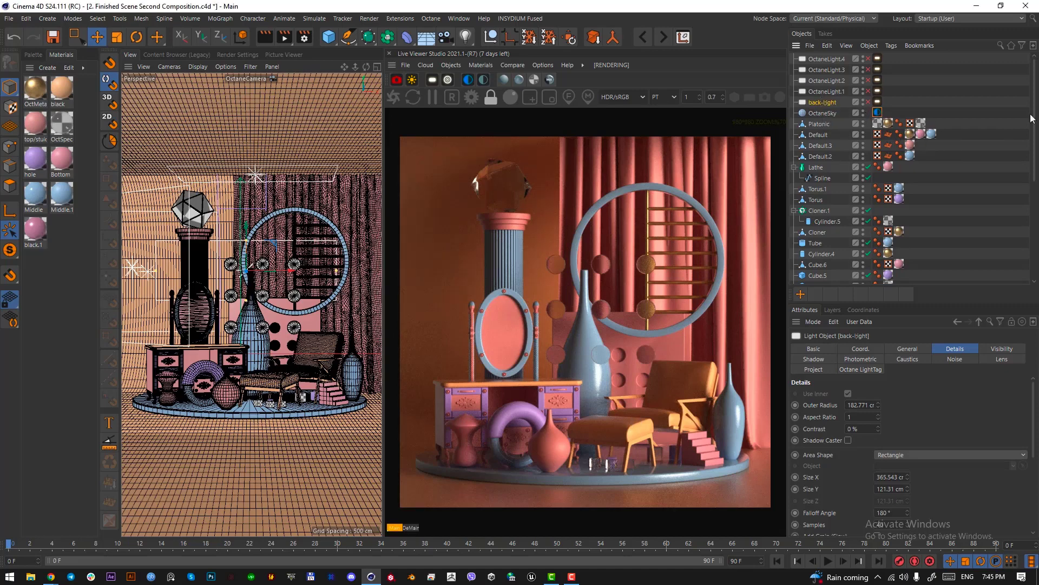
double_click(864, 115, "alt")
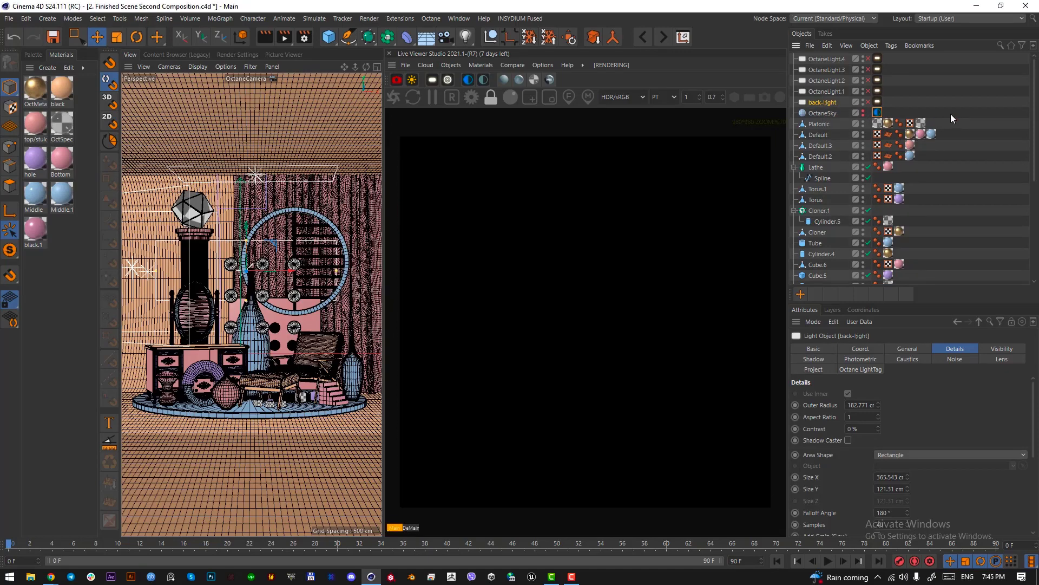
double_click(818, 104)
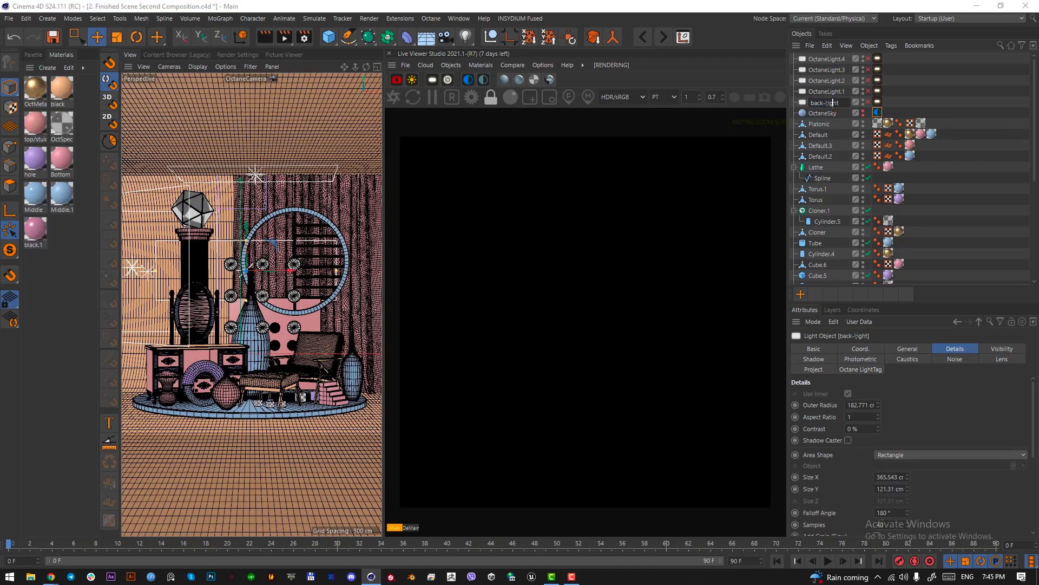
key("Return")
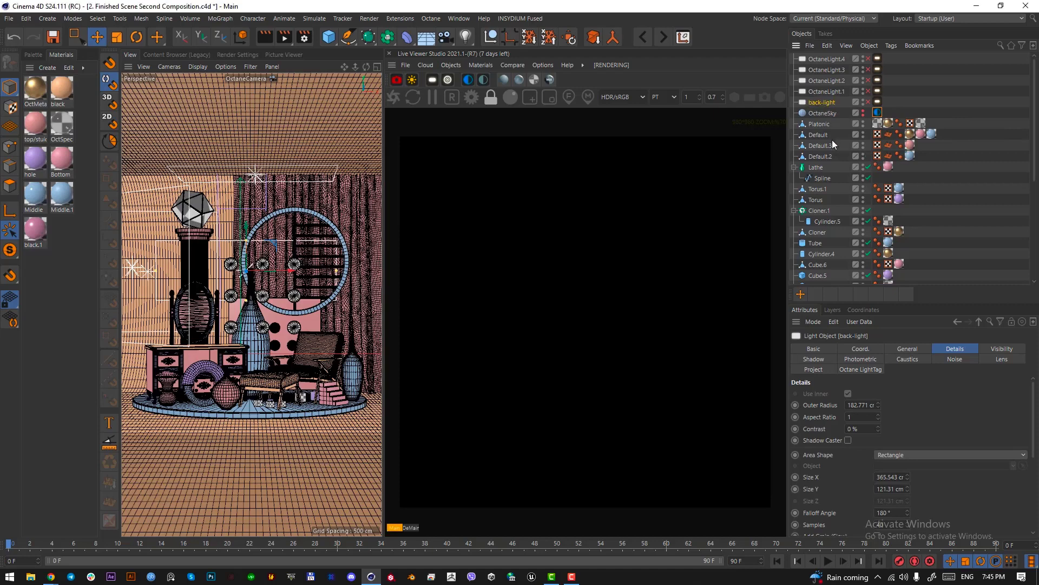
left_click(868, 102)
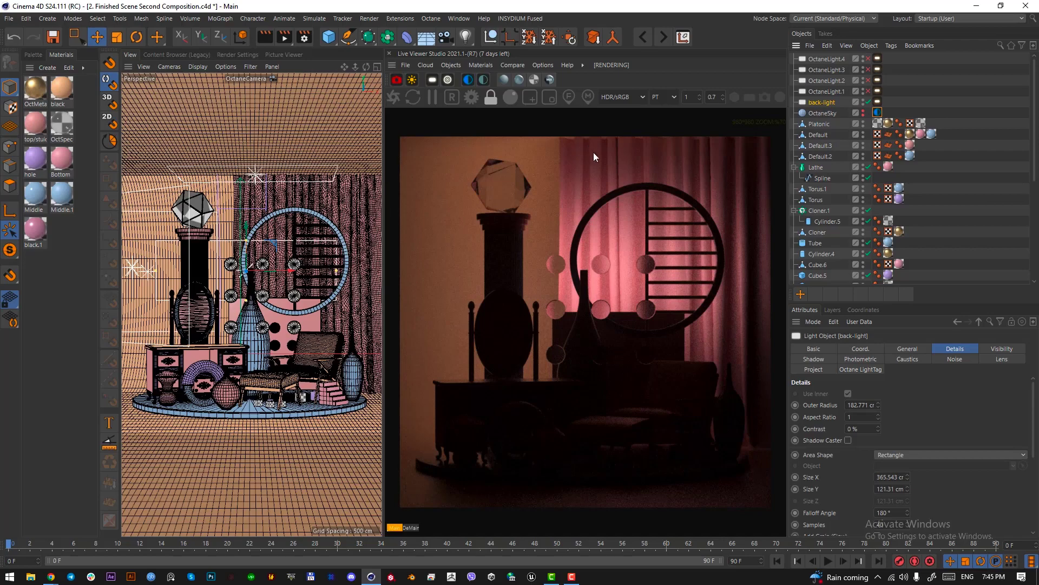
right_click_drag(264, 309, 273, 314, "alt")
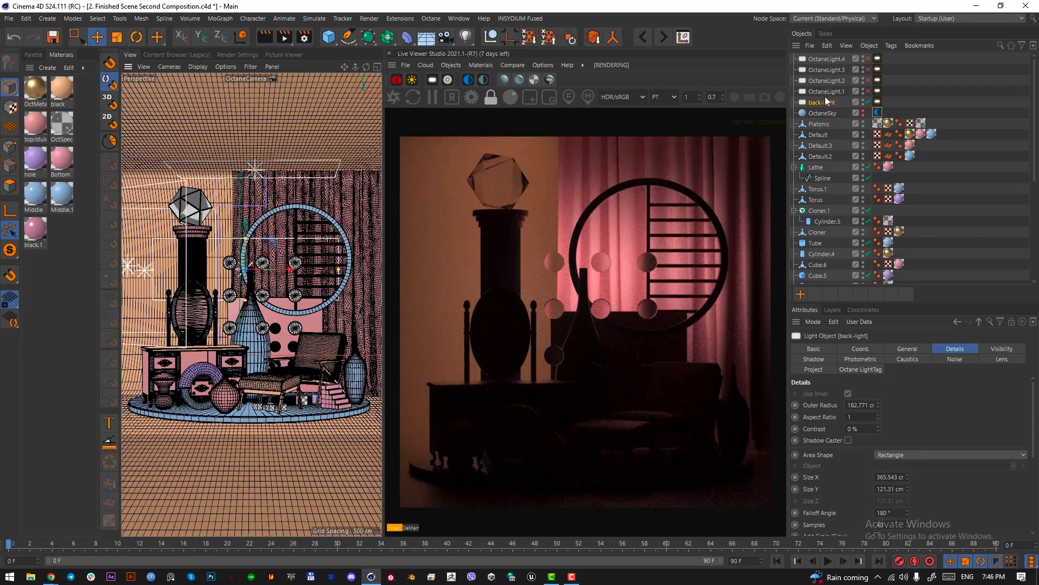
- Add a new Octane area light, raise it, move it behind the podium objects and widen it
left_click(432, 80)
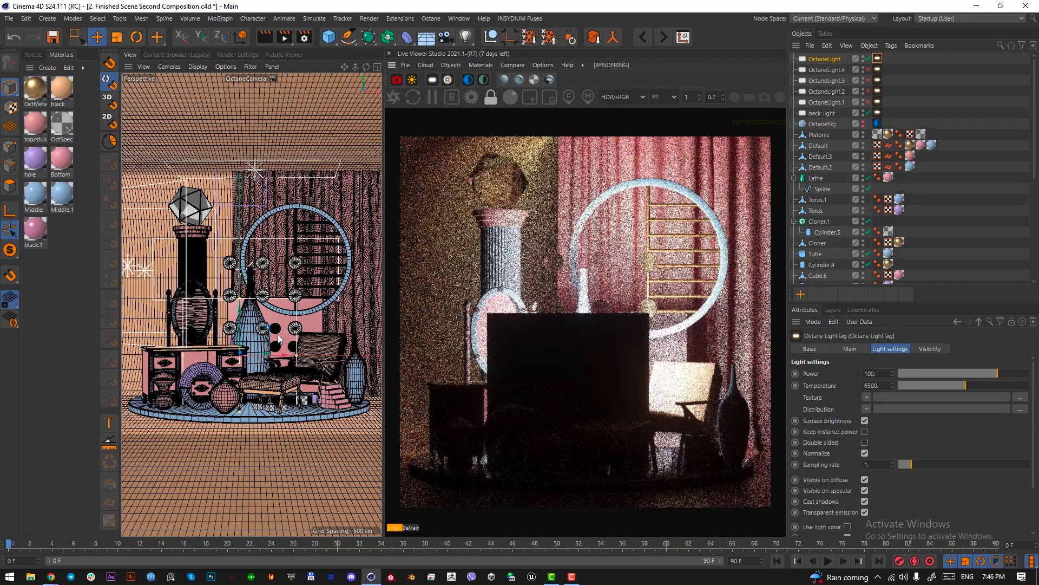
left_click_drag(244, 337, 245, 273)
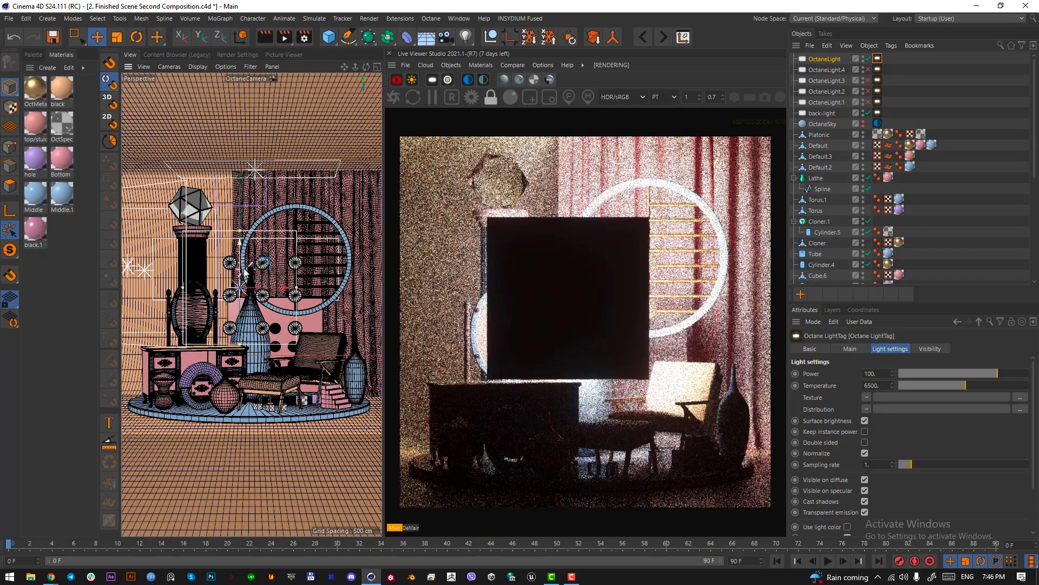
key("F2")
scroll(235, 250, "up", 5)
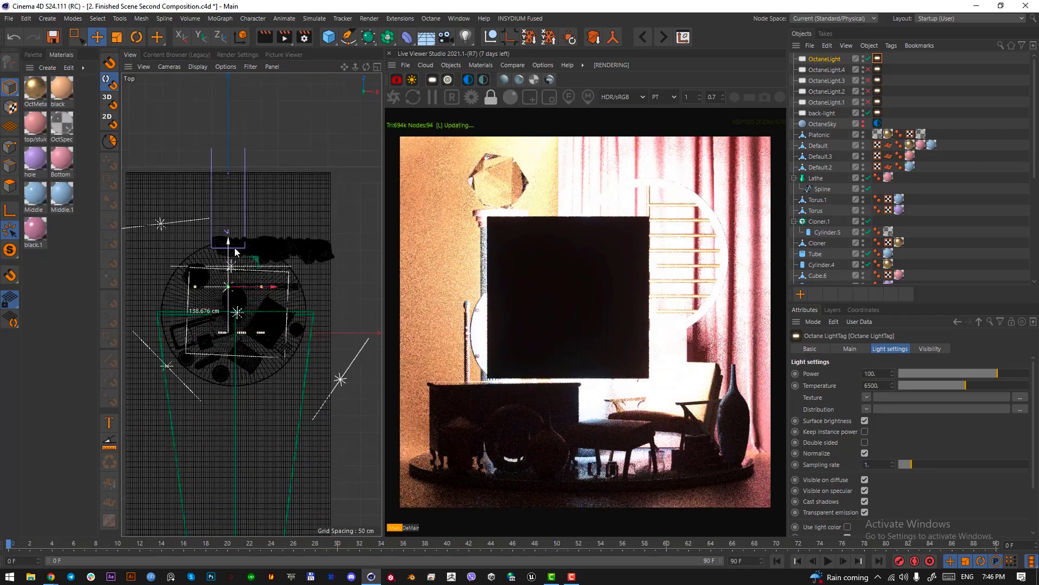
left_click_drag(235, 251, 235, 239)
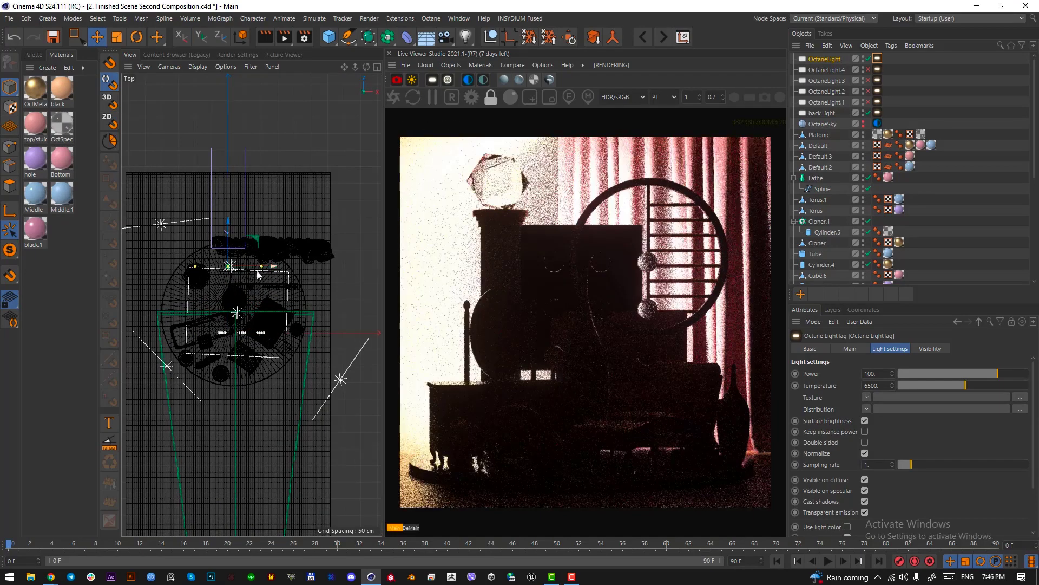
key("F1")
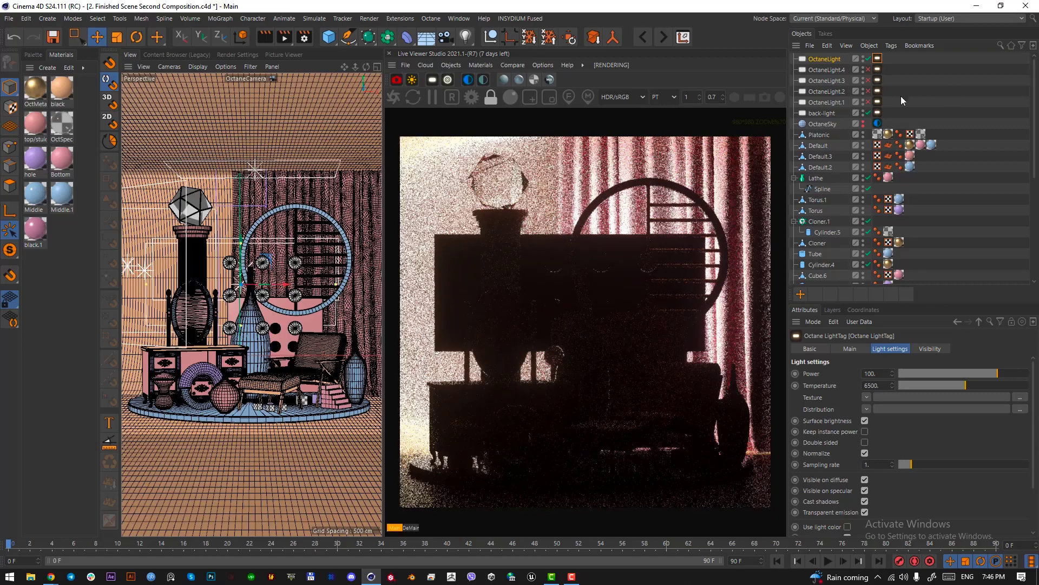
- Turn off the new light's camera and shadow visibility and set its general visibility to 0
left_click(932, 349)
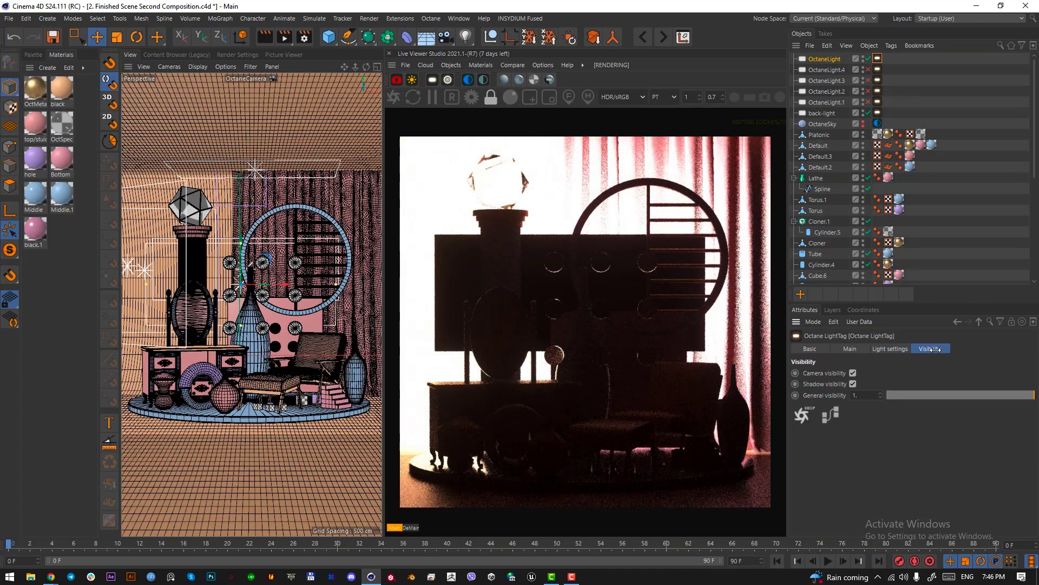
left_click(853, 372)
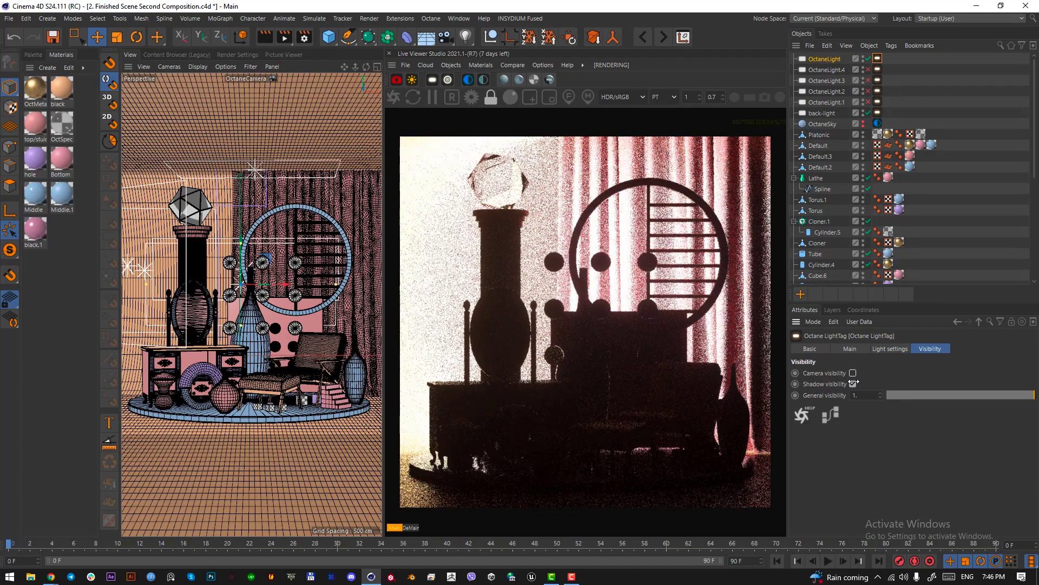
left_click(853, 384)
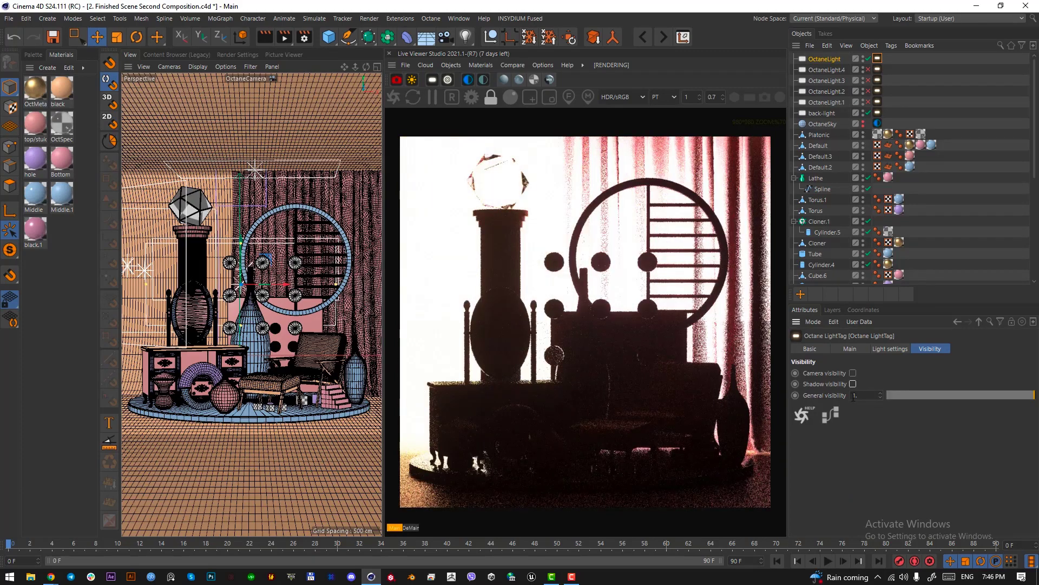
left_click_drag(965, 395, 885, 395)
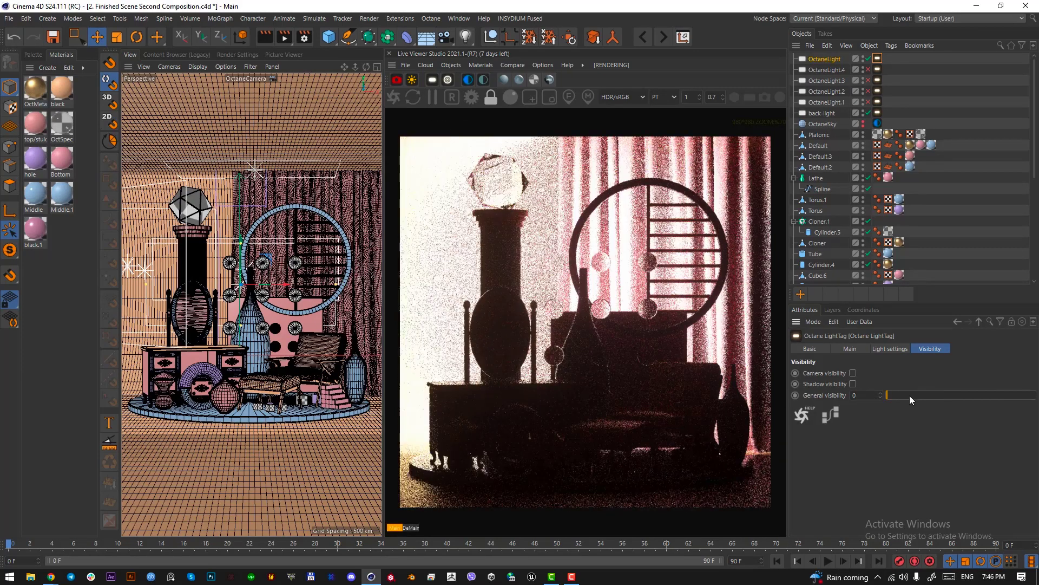
- Disable the back-light and lower the new area light's power to about 7.04
left_click(893, 349)
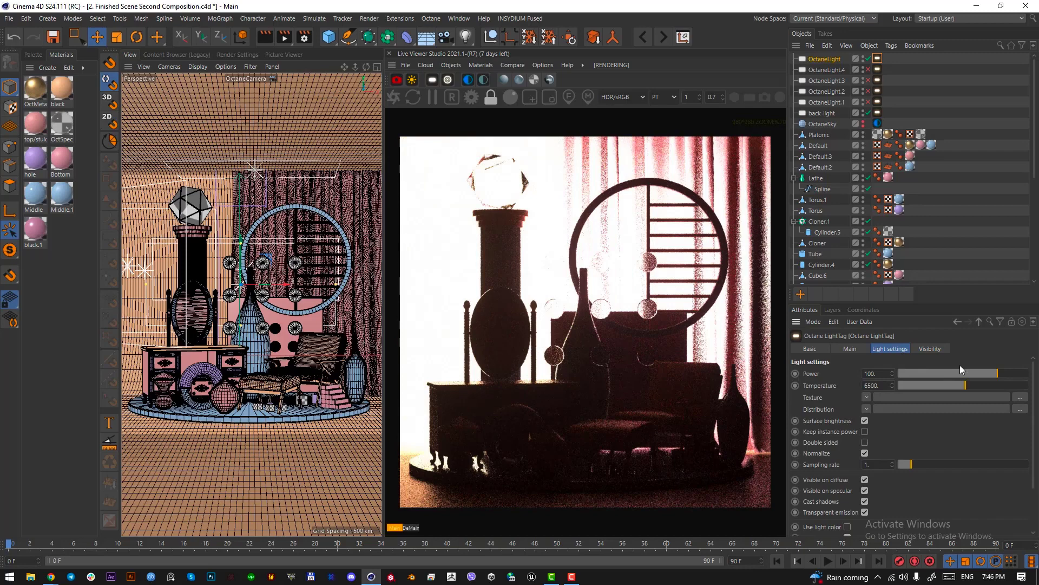
left_click(868, 112)
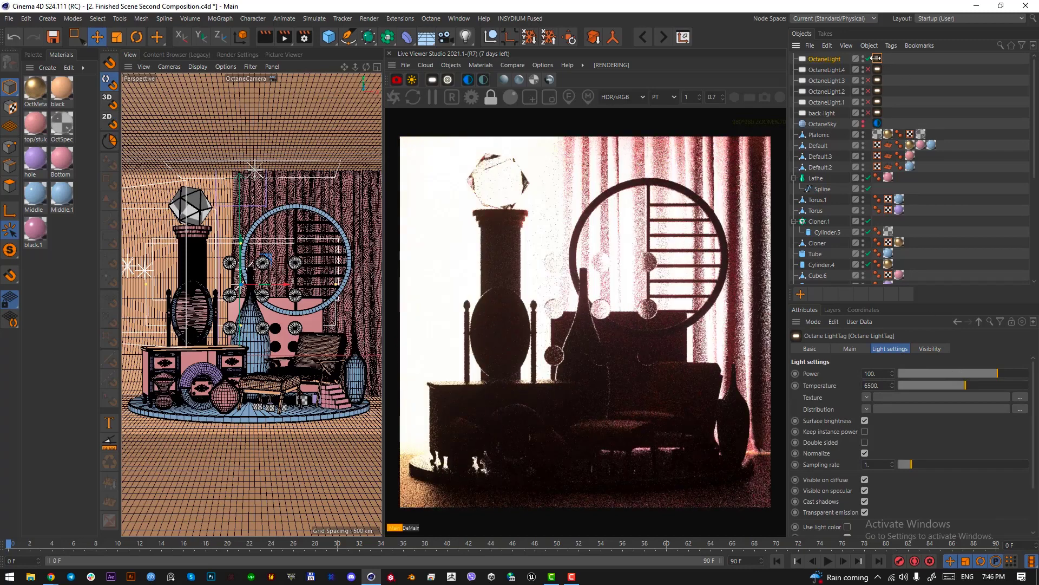
left_click_drag(983, 368, 977, 370)
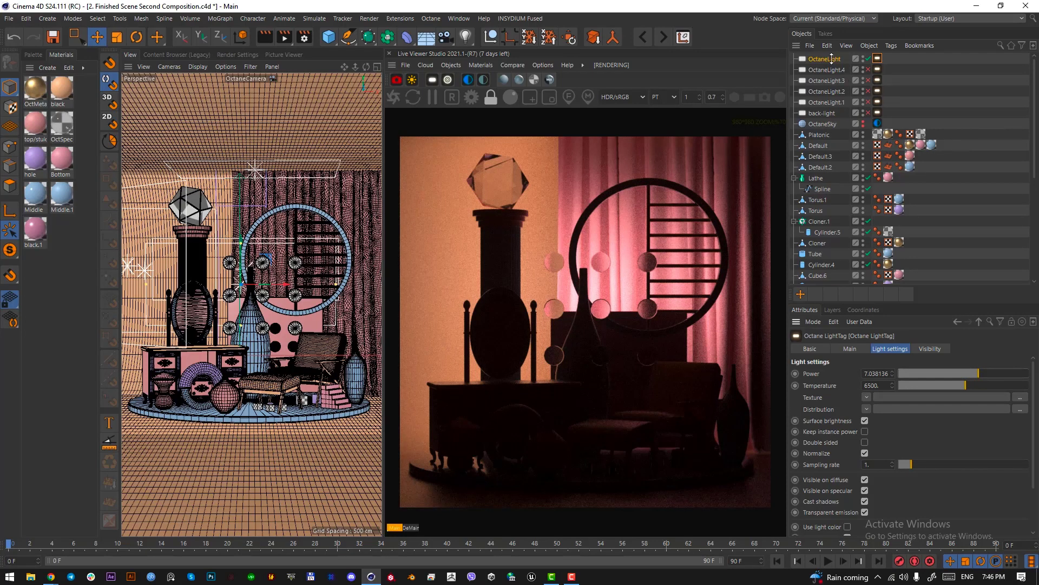
- Delete the new area light and enable the back-light again
key("Delete")
left_click(829, 102)
left_click(868, 101)
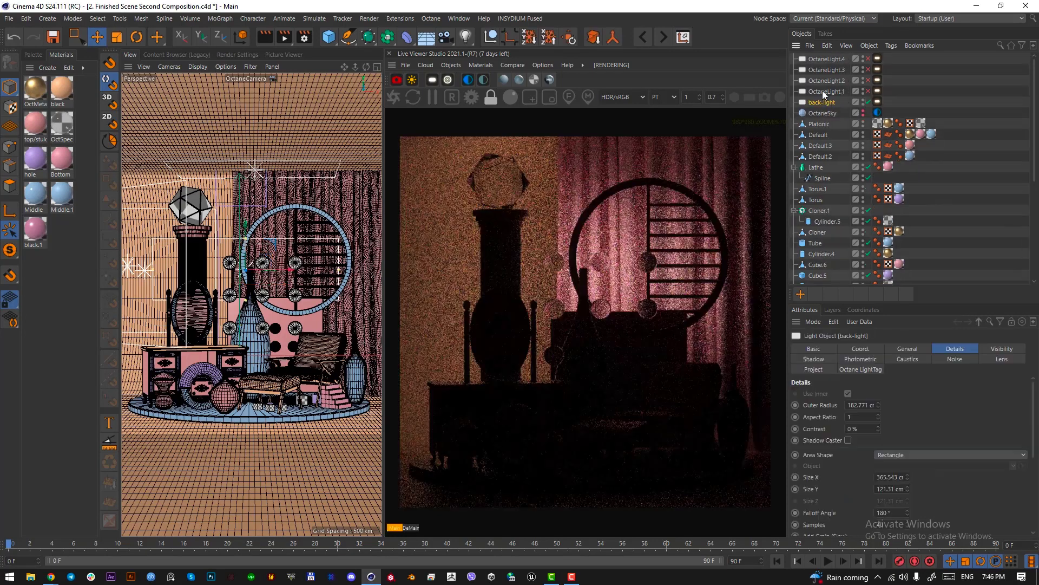
- Set the back-light's power to about 6.02 in its Octane light tag
left_click(877, 102)
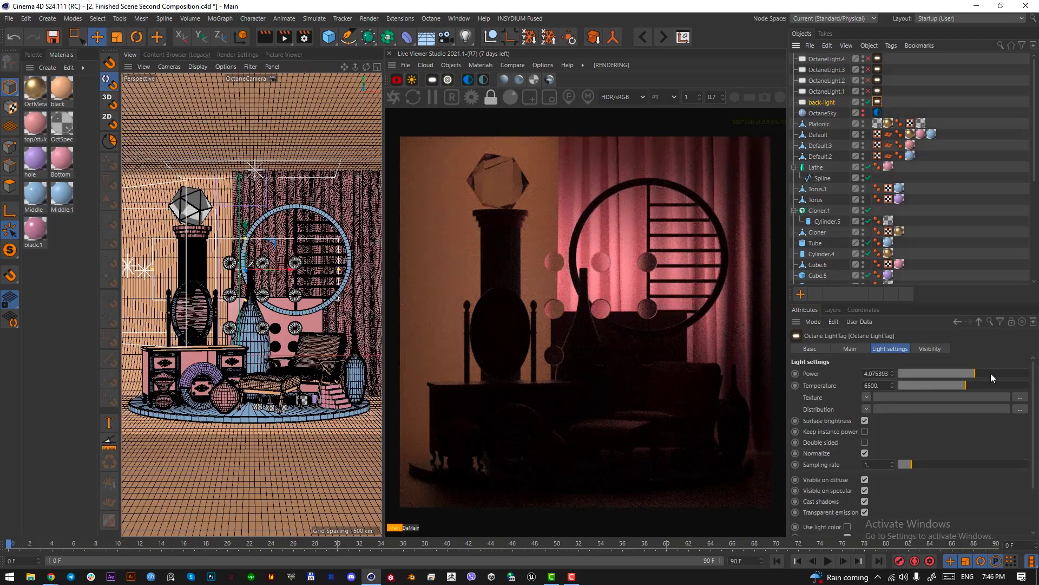
left_click(977, 373)
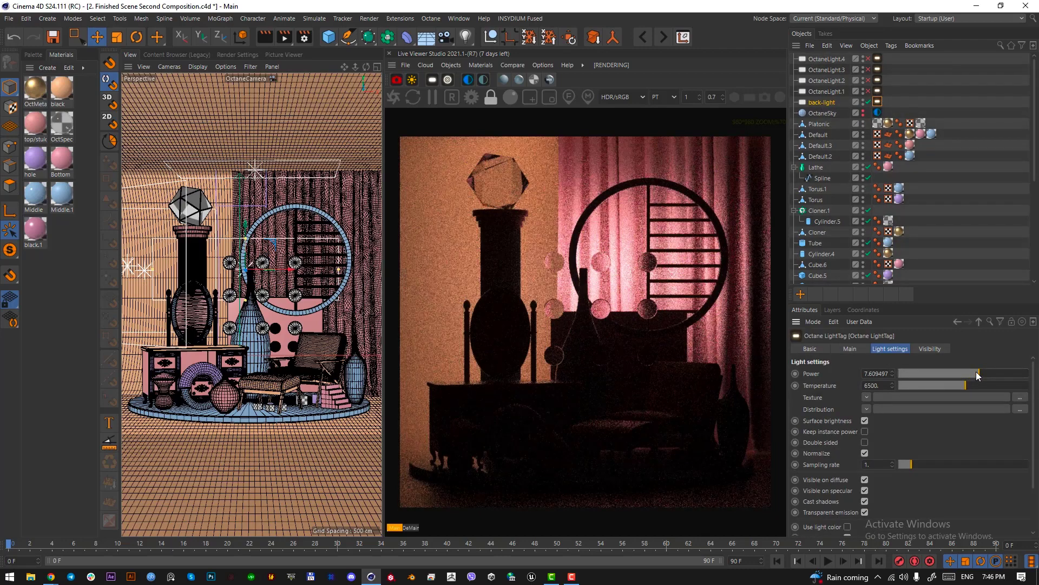
left_click_drag(978, 374, 974, 374)
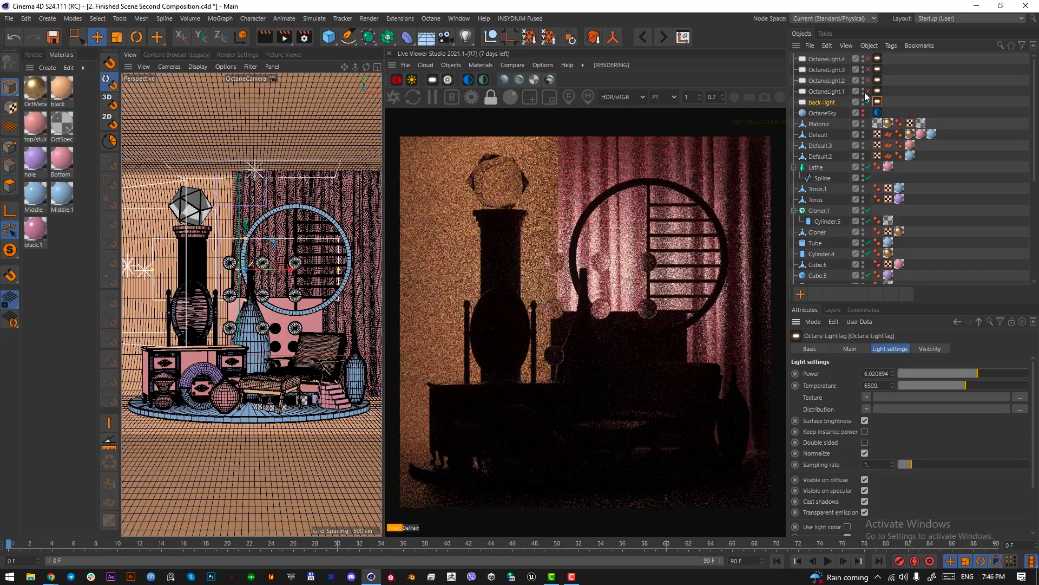
- Examine OctaneLight.1's coordinates and its placement beside the podium in the top view
left_click(834, 91)
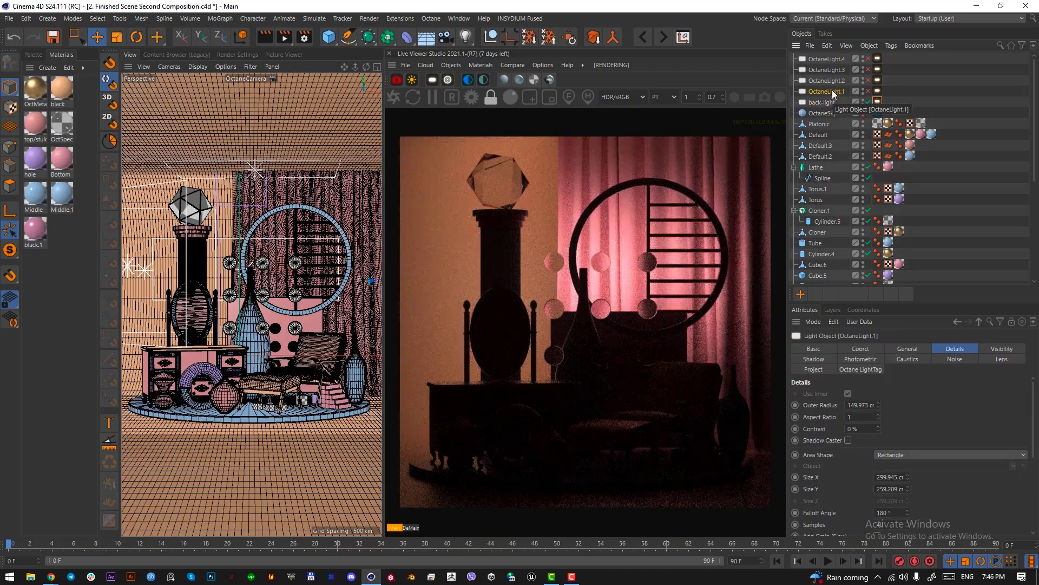
left_click(864, 349)
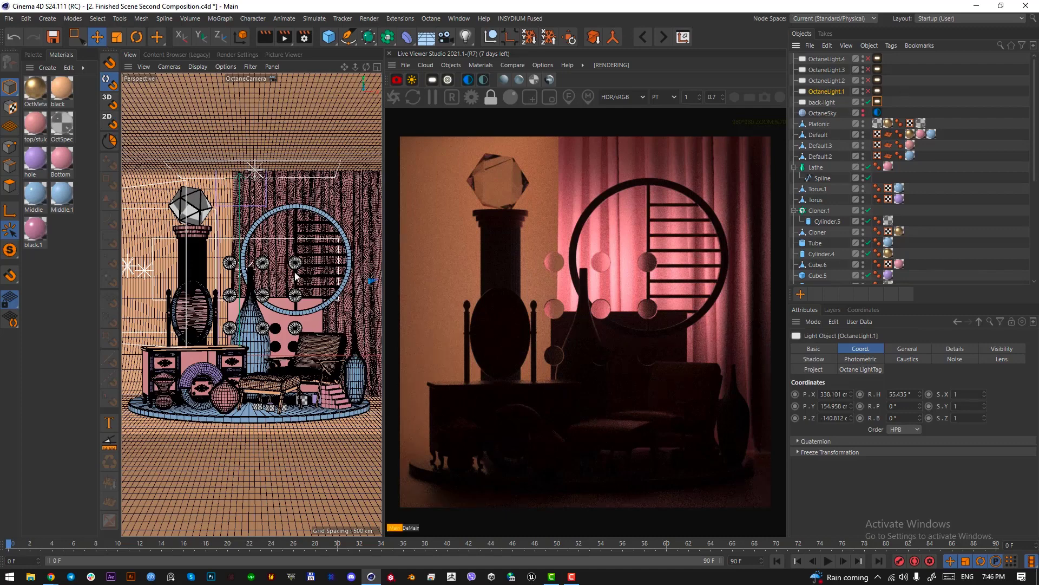
key("F2")
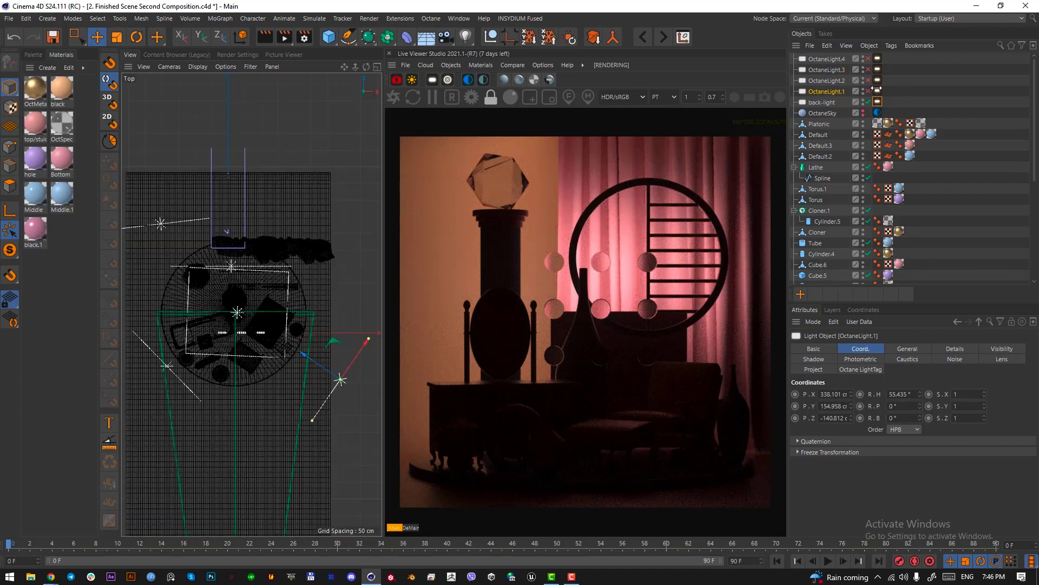
- Enable OctaneLight.1 and rename it as key-light
left_click(869, 91)
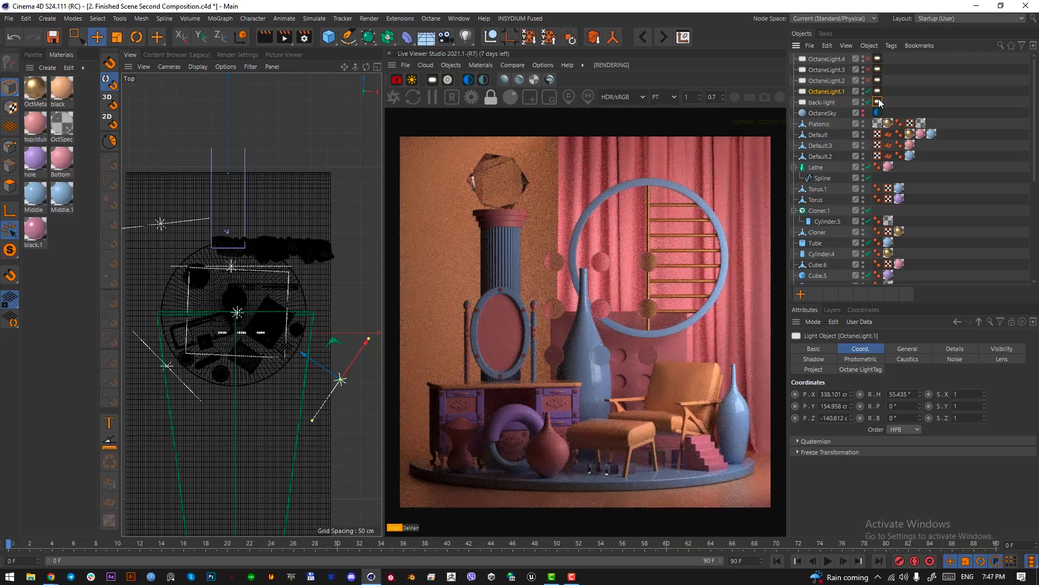
double_click(825, 92)
type("key")
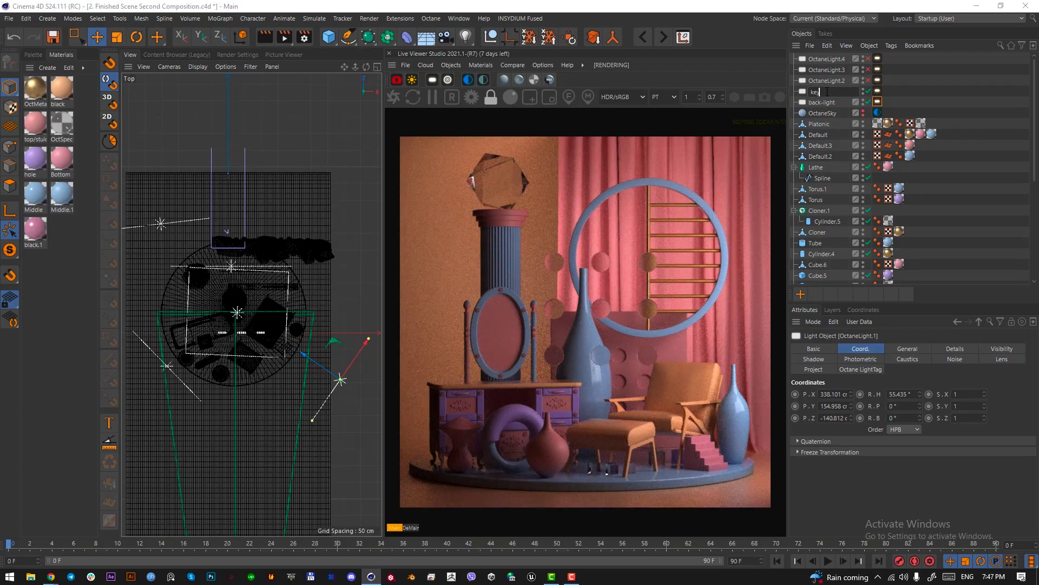
type("-light")
key("Return")
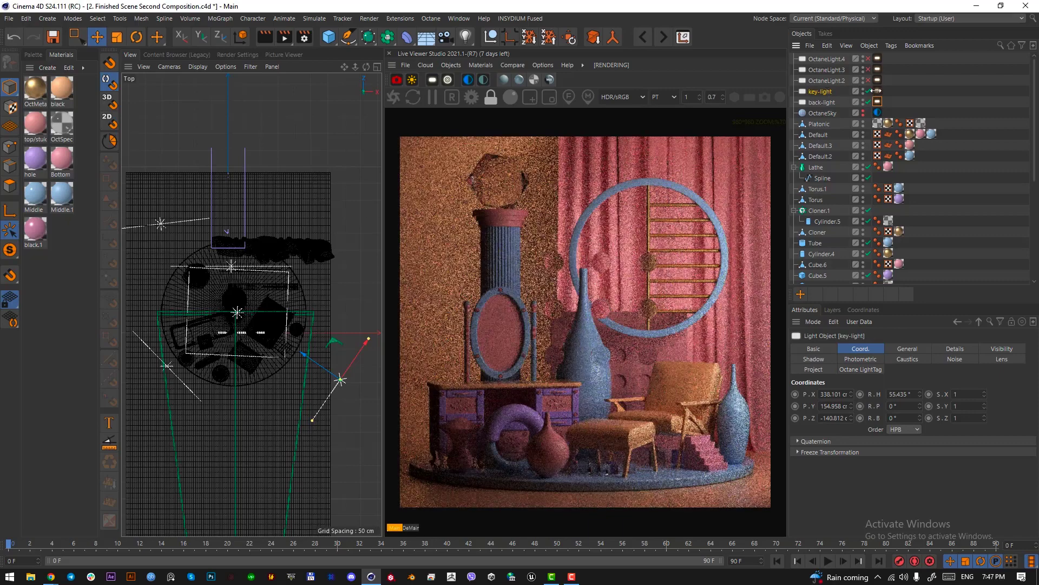
- Set key-light's power to 8 in its Octane light tag
left_click(878, 91)
left_click(880, 373)
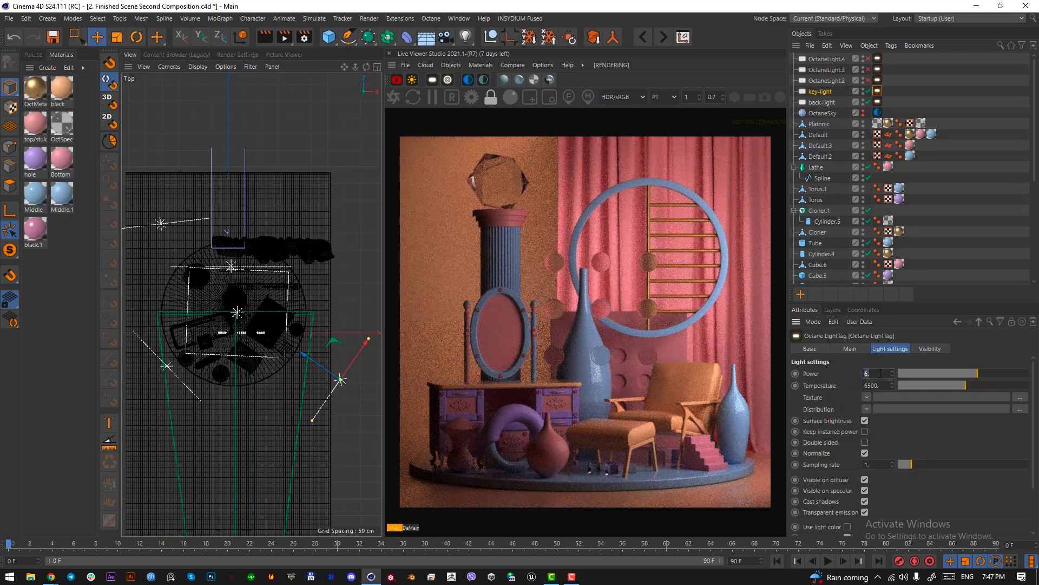
type("8")
key("Return")
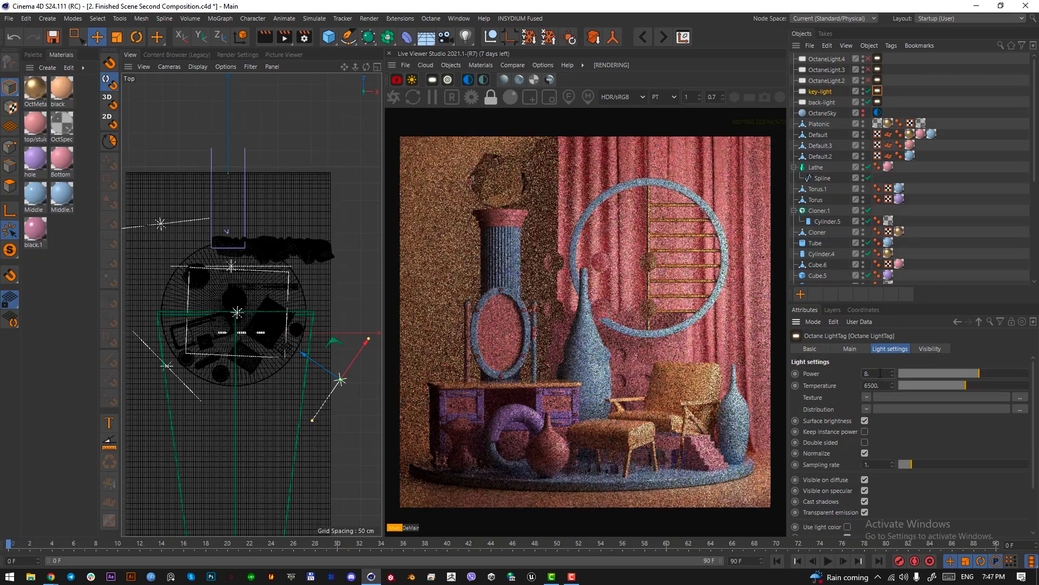
left_click(823, 91)
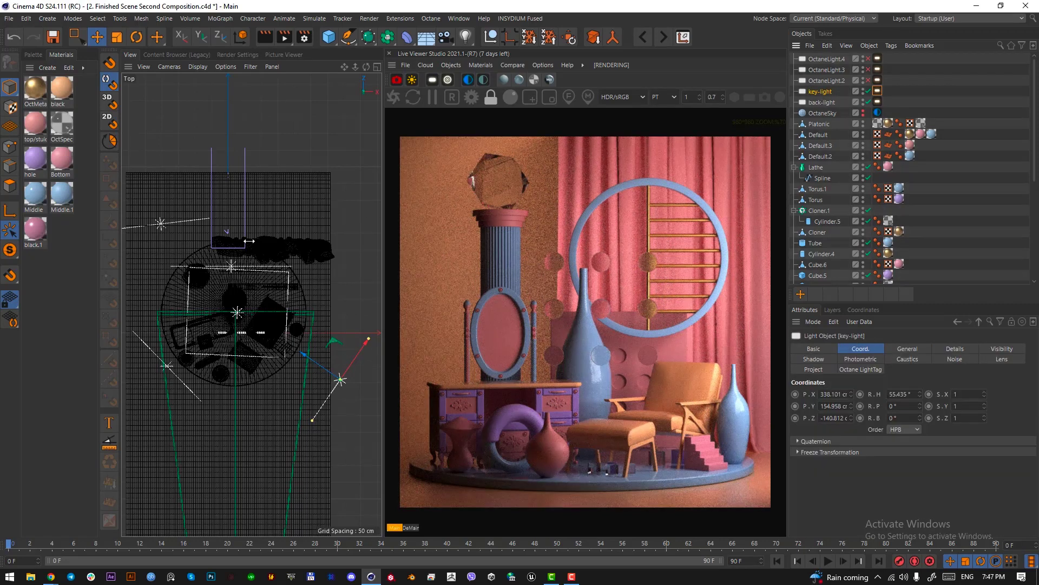
- Examine key-light's visibility settings and its placement in the front and top views
left_click(878, 91)
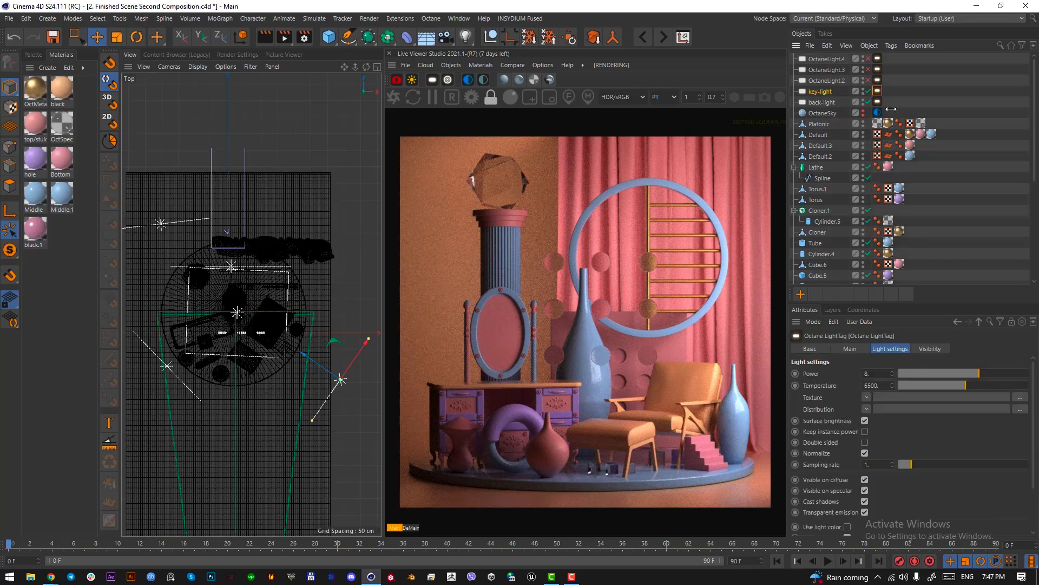
left_click(942, 349)
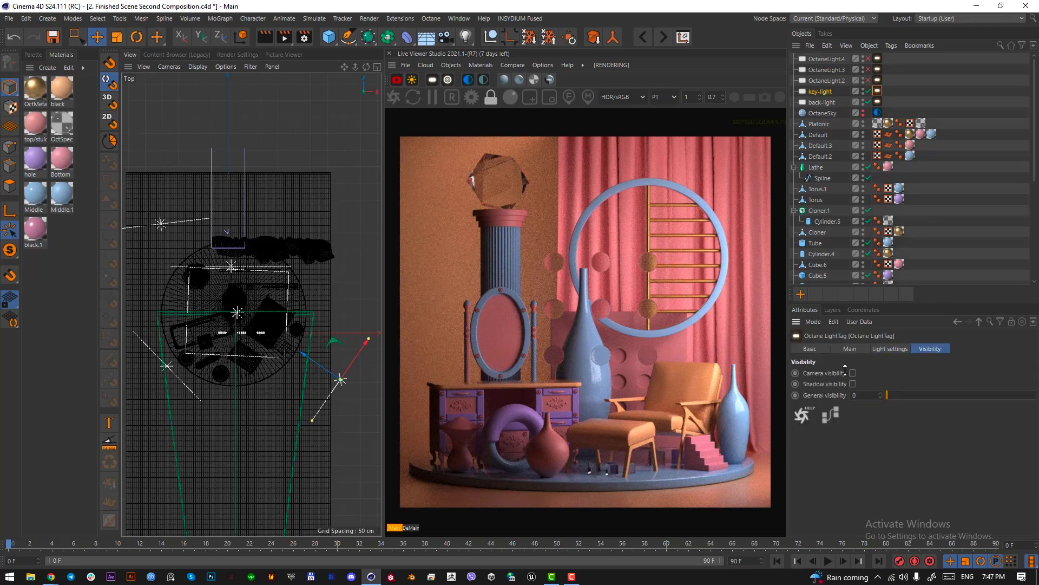
left_click(897, 349)
left_click(819, 92)
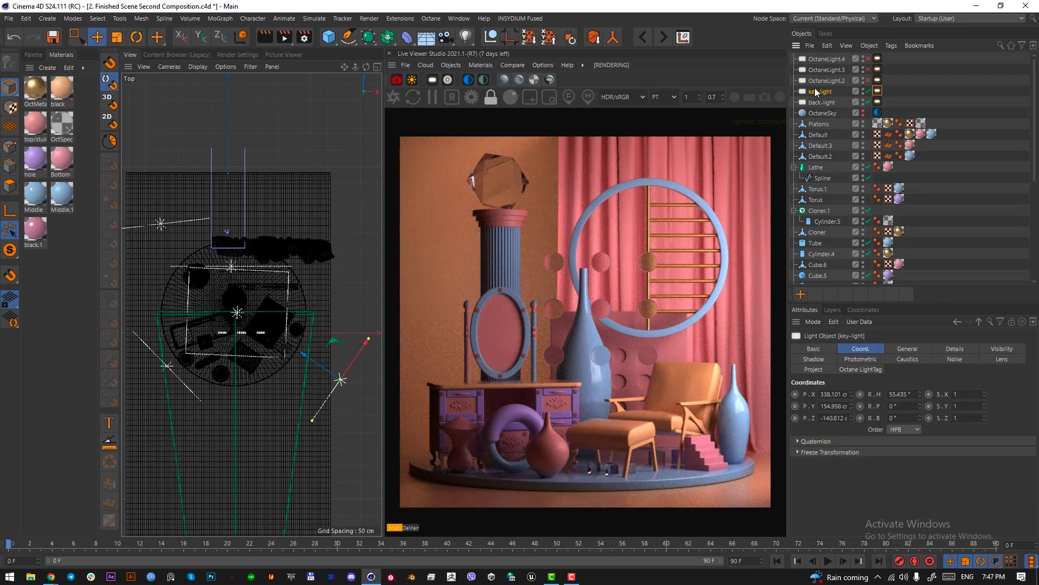
key("F4")
key("o")
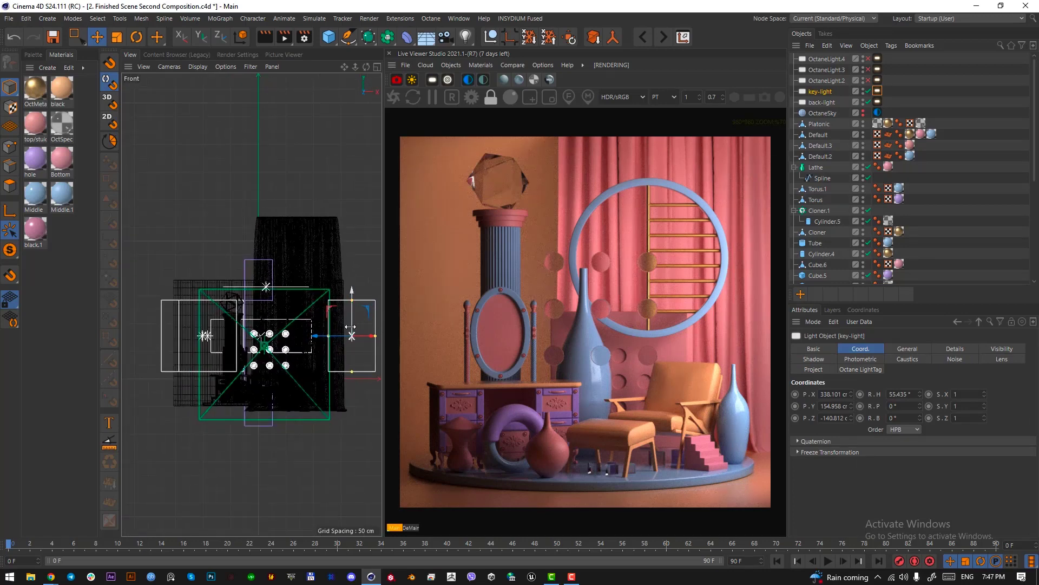
key("F2")
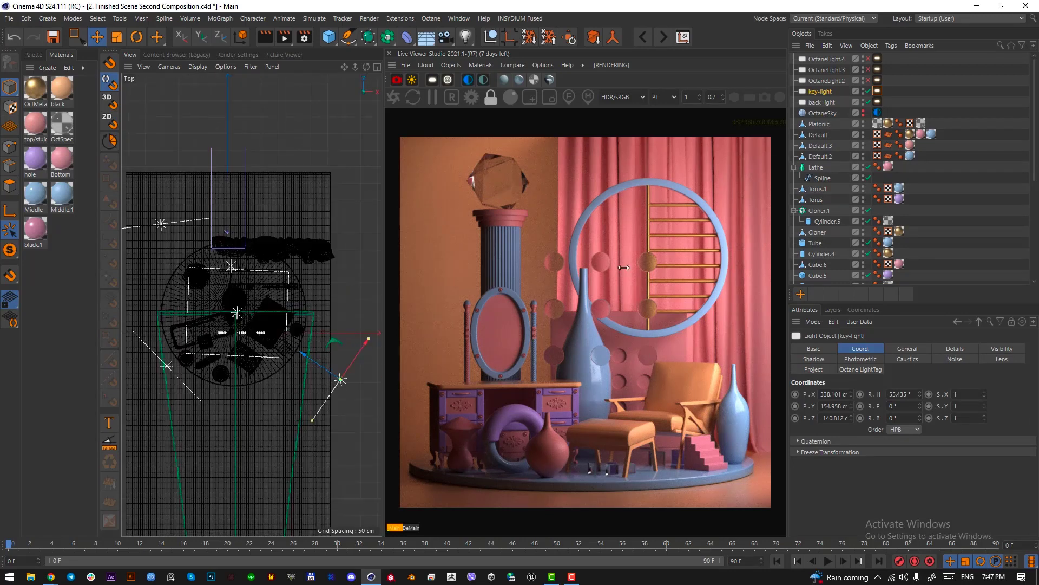
- Rename OctaneLight.2 as fill-light
left_click(823, 81)
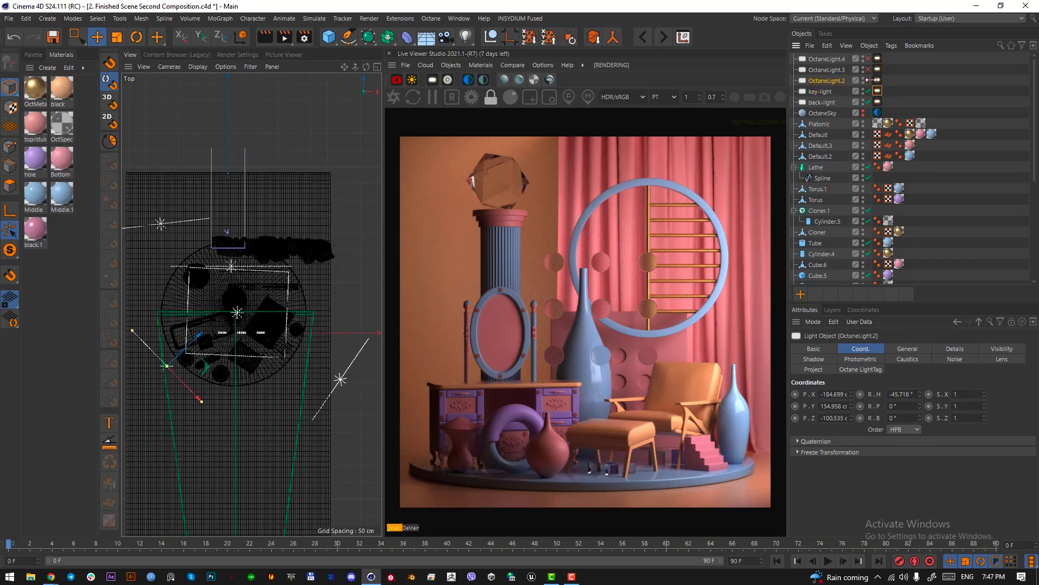
double_click(819, 80)
type("fill-light")
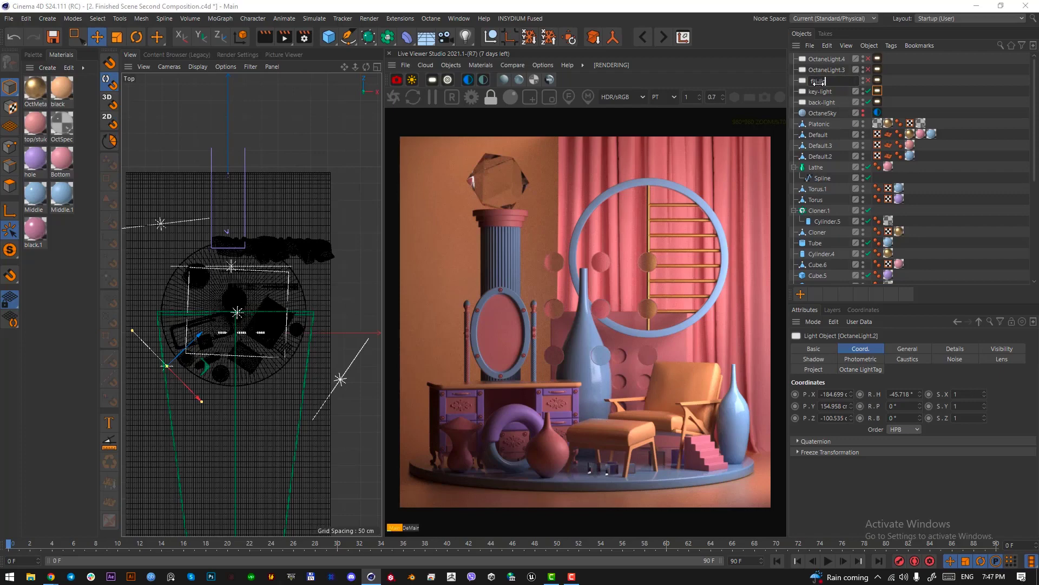
key("Return")
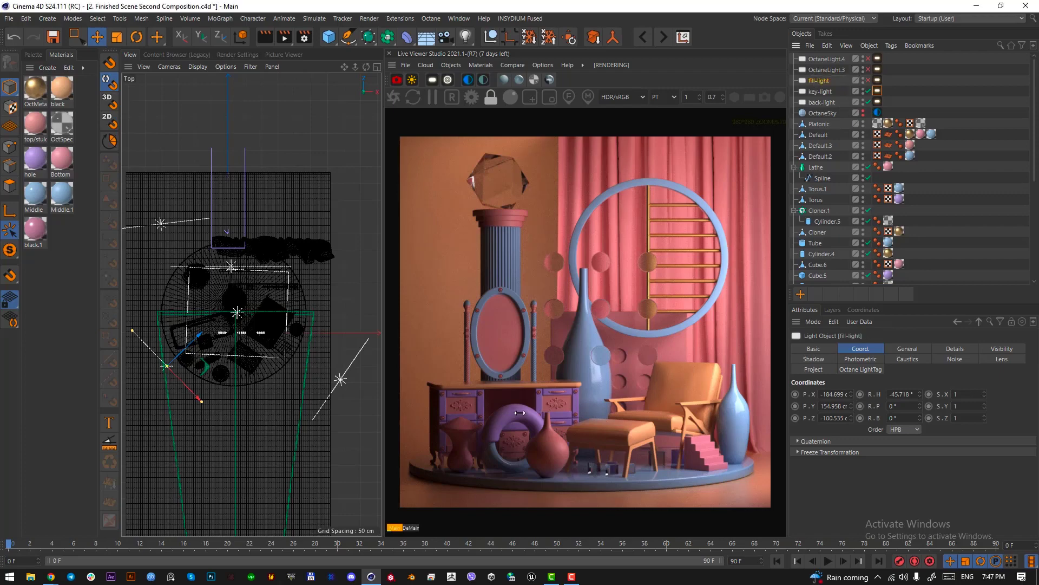
key("Print")
left_click_drag(407, 370, 593, 525)
left_click_drag(408, 193, 498, 301)
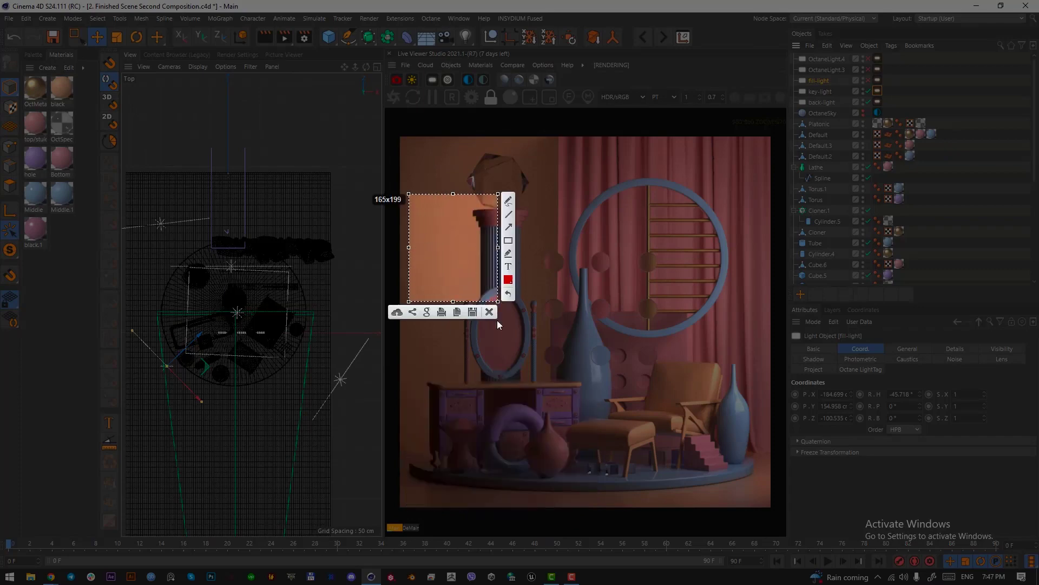
left_click(490, 311)
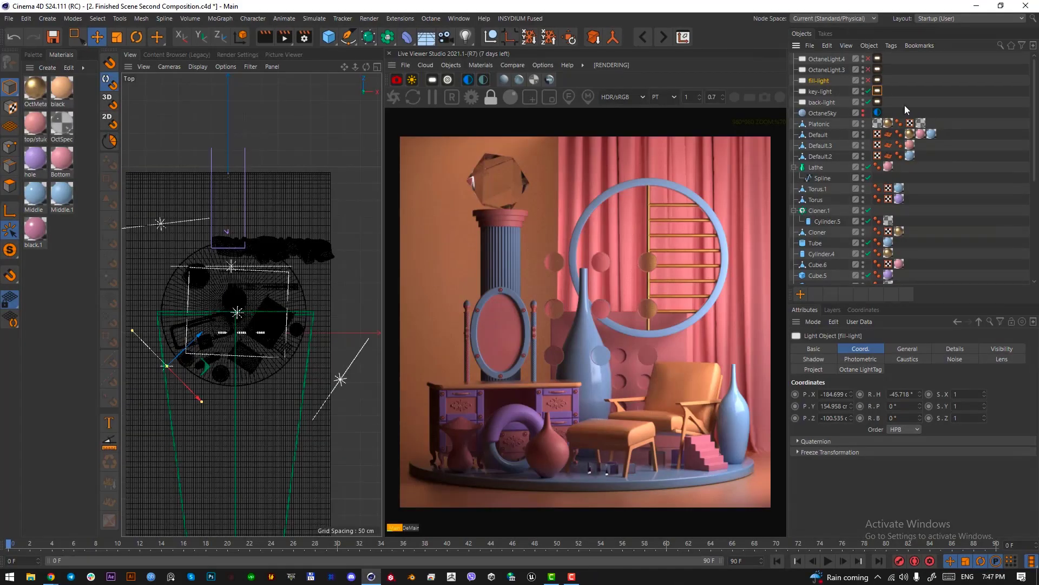
- Enable fill-light and examine its placement from several views, including its Octane light tag settings
left_click(868, 79)
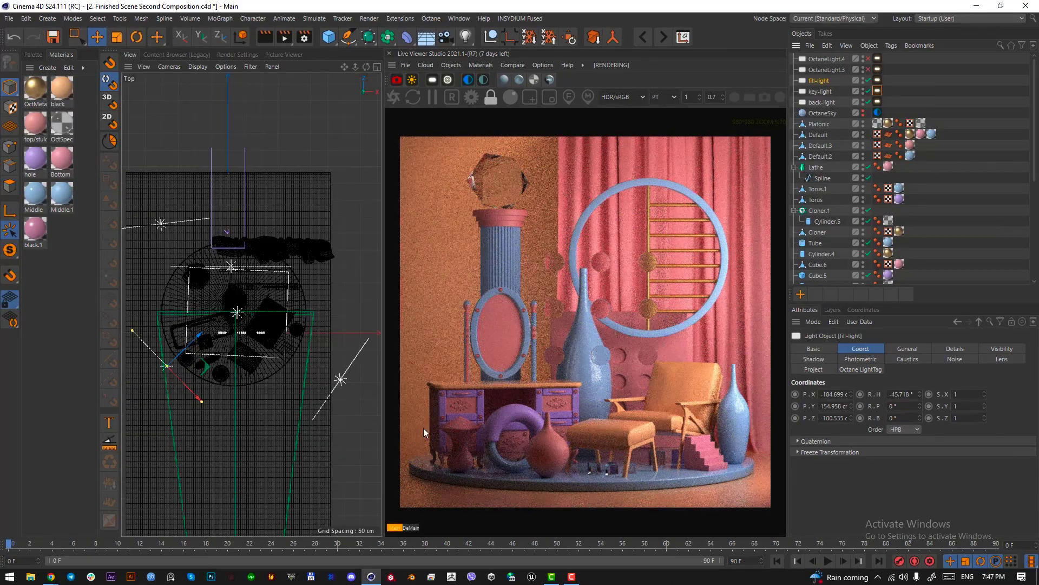
key("F4")
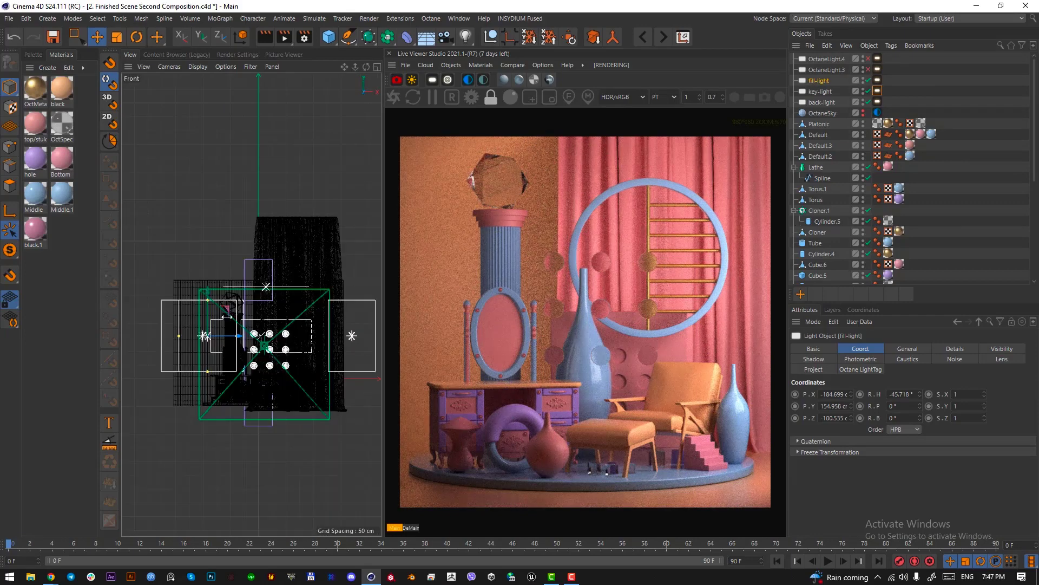
key("F2")
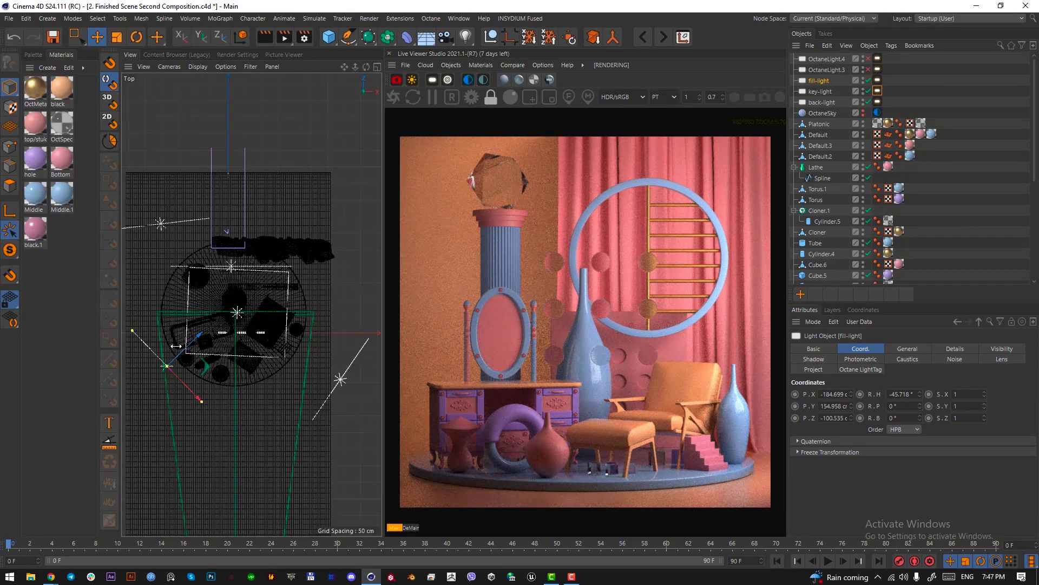
key("F1")
left_click(877, 80)
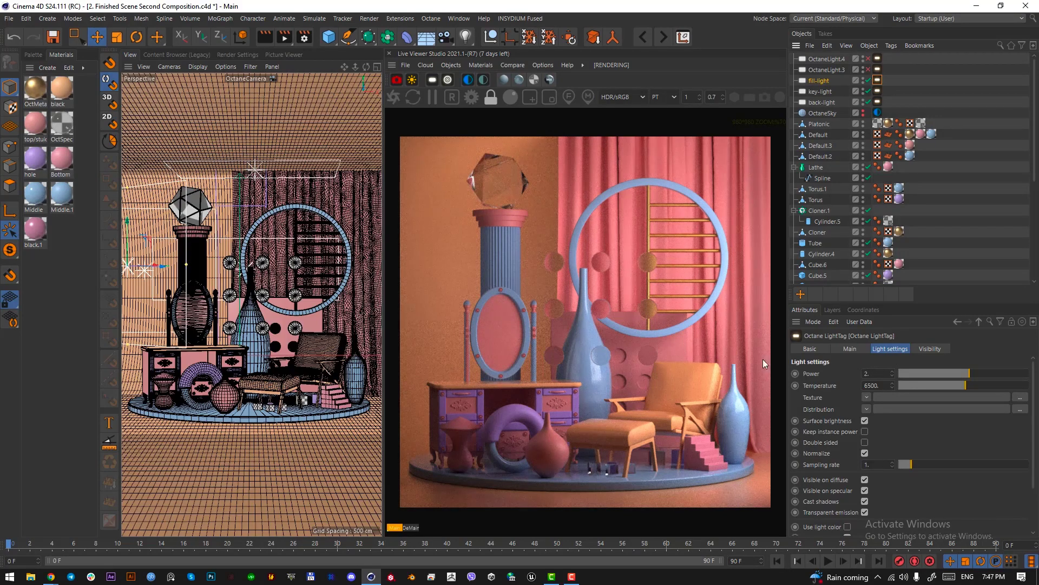
- Enable OctaneLight.3 and move it to about X -199.6, Y 167.4, Z 292.8 cm behind the podium
left_click(826, 69)
key("F2")
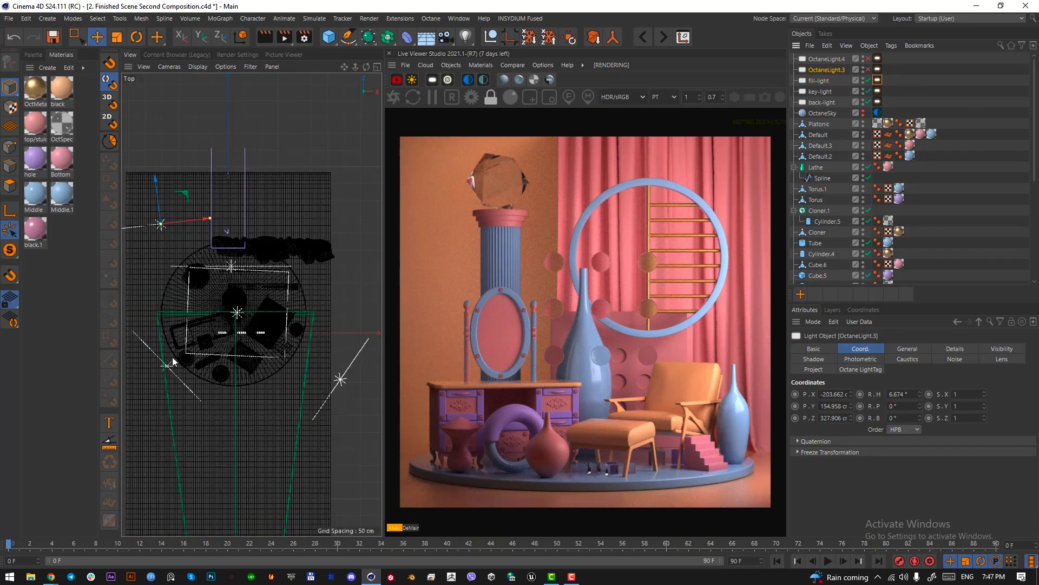
left_click(867, 69)
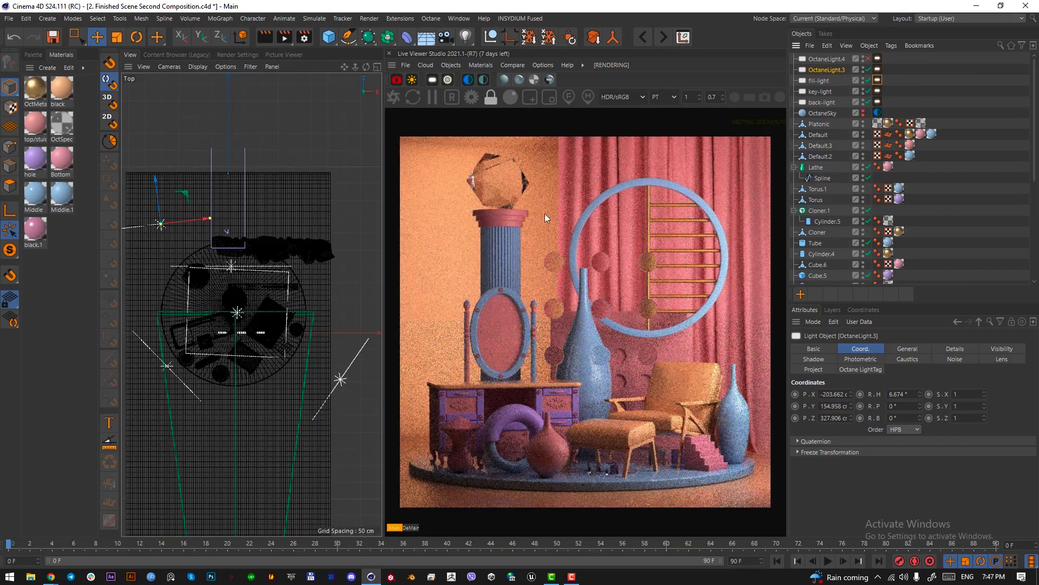
key("F1")
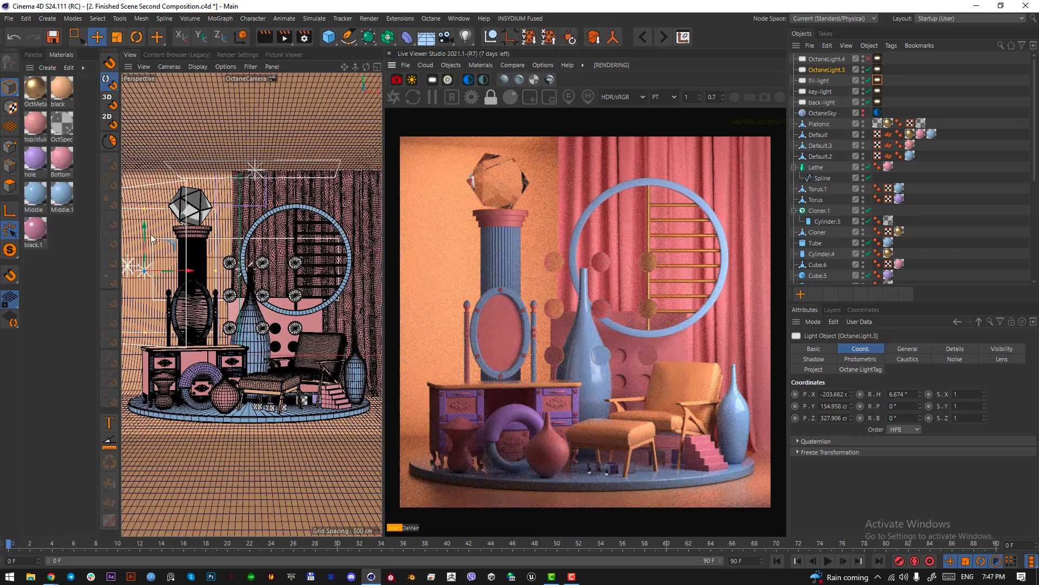
left_click_drag(144, 231, 161, 207)
key("F2")
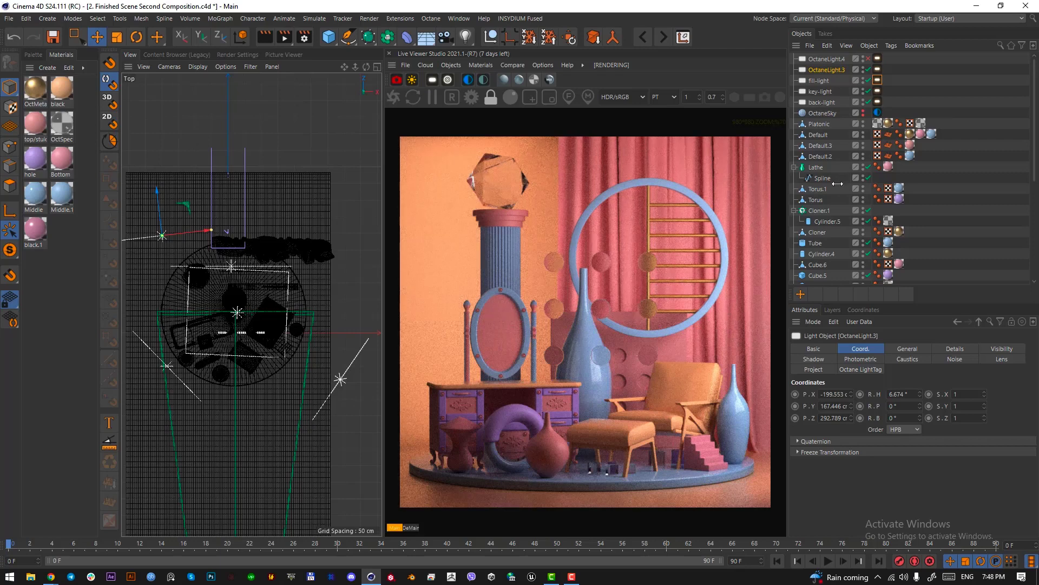
- Rename OctaneLight.3 as back-light-2
double_click(825, 70)
type("back-")
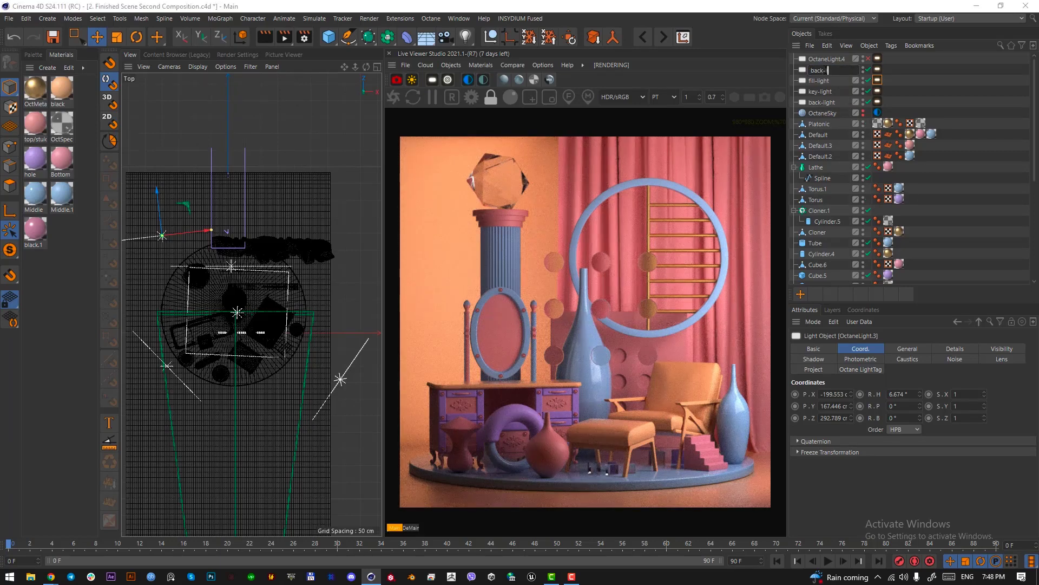
type("light-2")
key("Return")
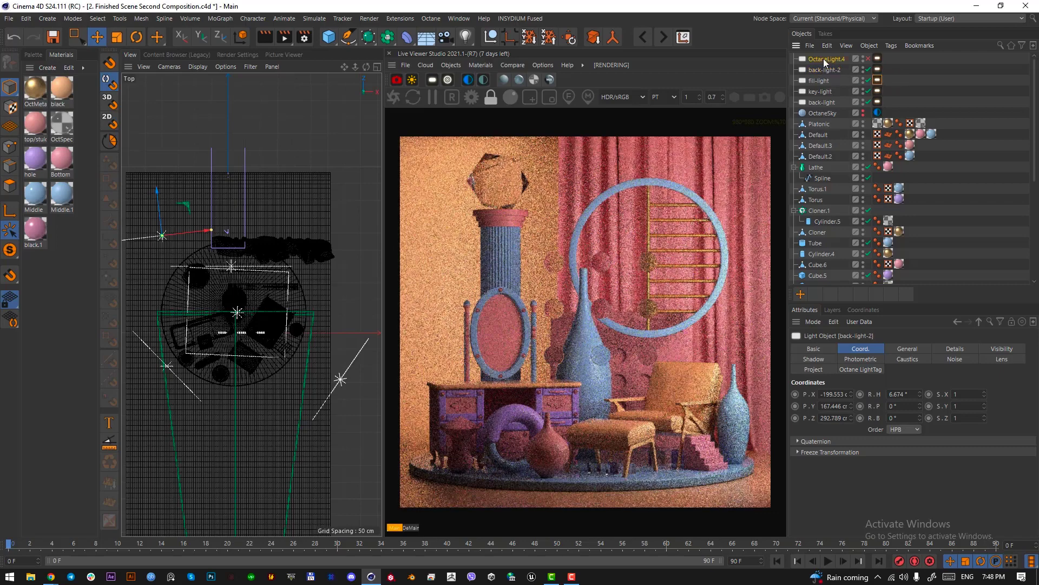
- Enable OctaneLight.4 above the podium and set its power to 5 in the Octane light tag
left_click(823, 58)
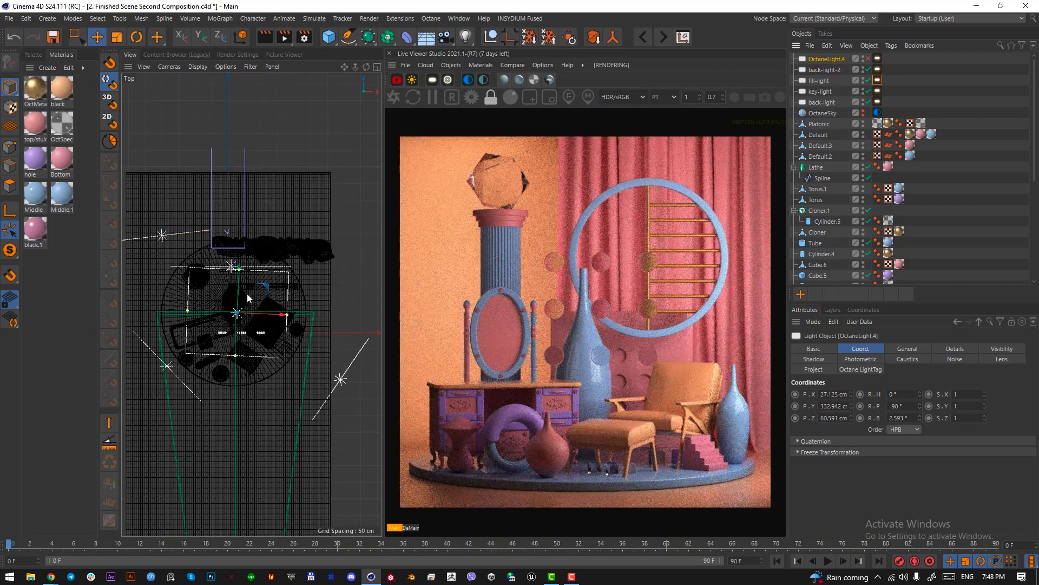
left_click(869, 59)
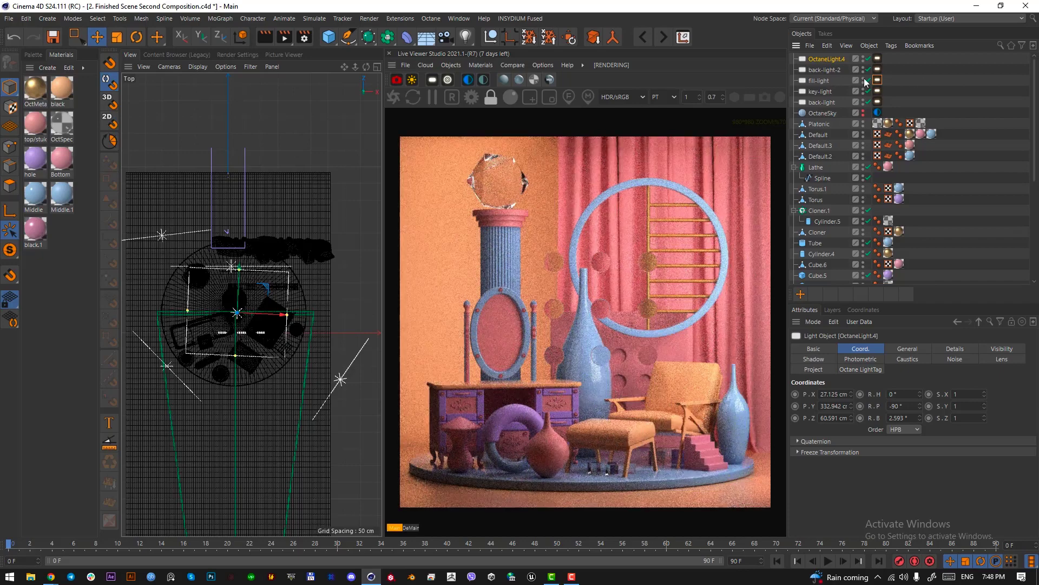
left_click(877, 58)
double_click(882, 373)
type("4")
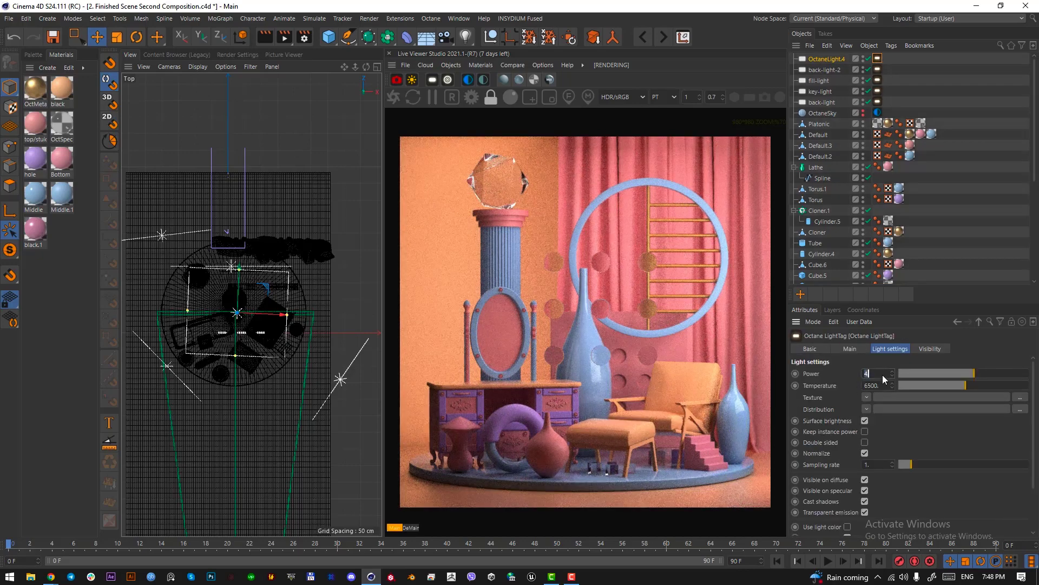
key("Return")
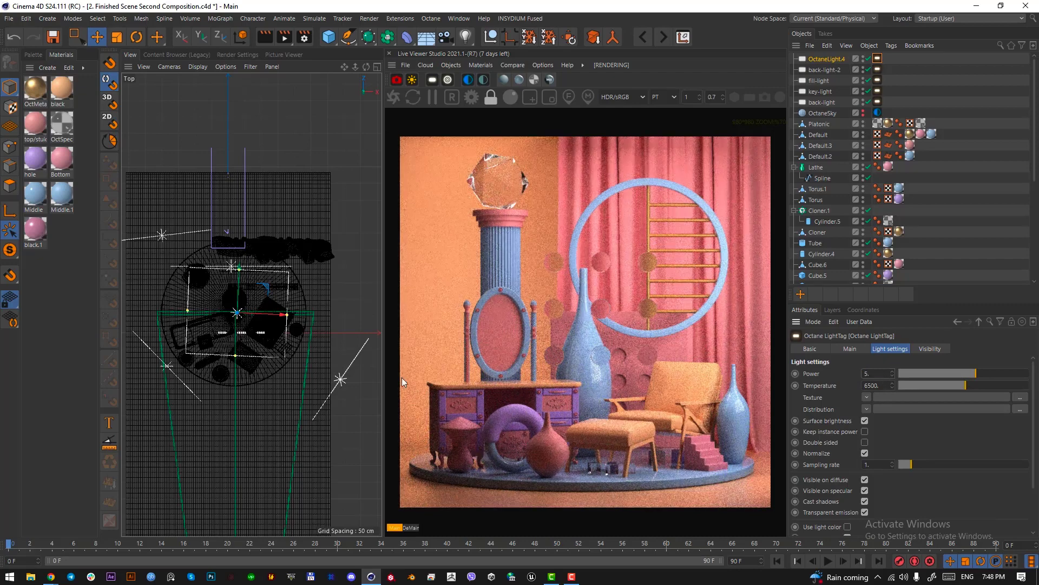
- Rename OctaneLight.4 as top-light
double_click(824, 59)
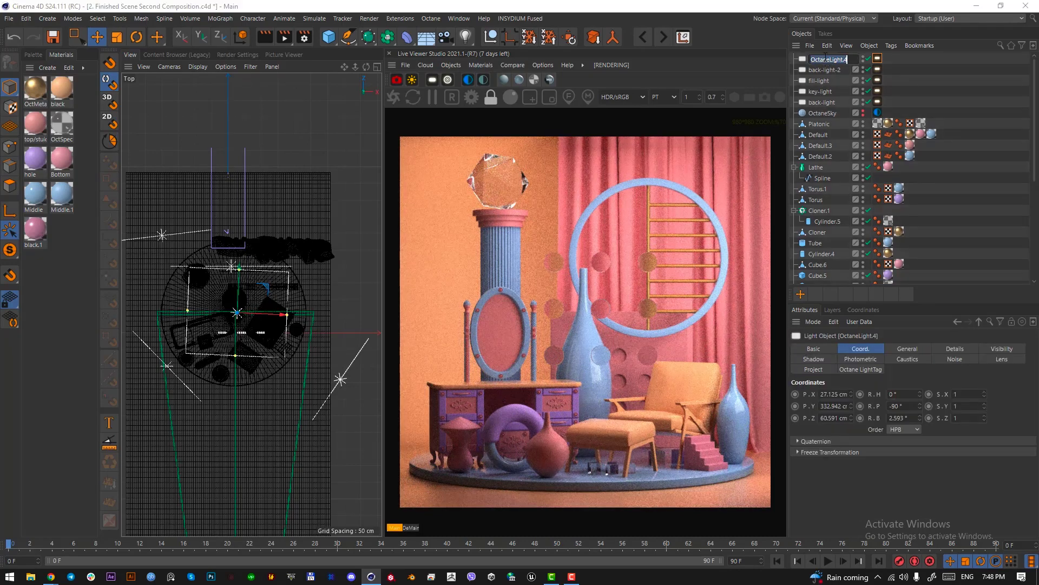
type("top-light")
key("Return")
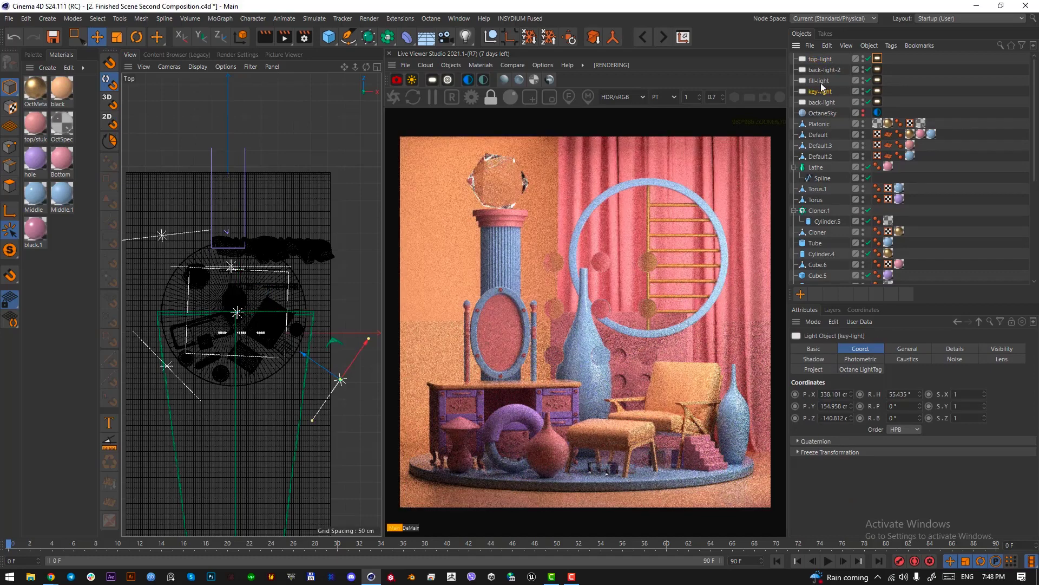
- Set fill-light's power to 3 in its Octane light tag
left_click(819, 80)
left_click(877, 80)
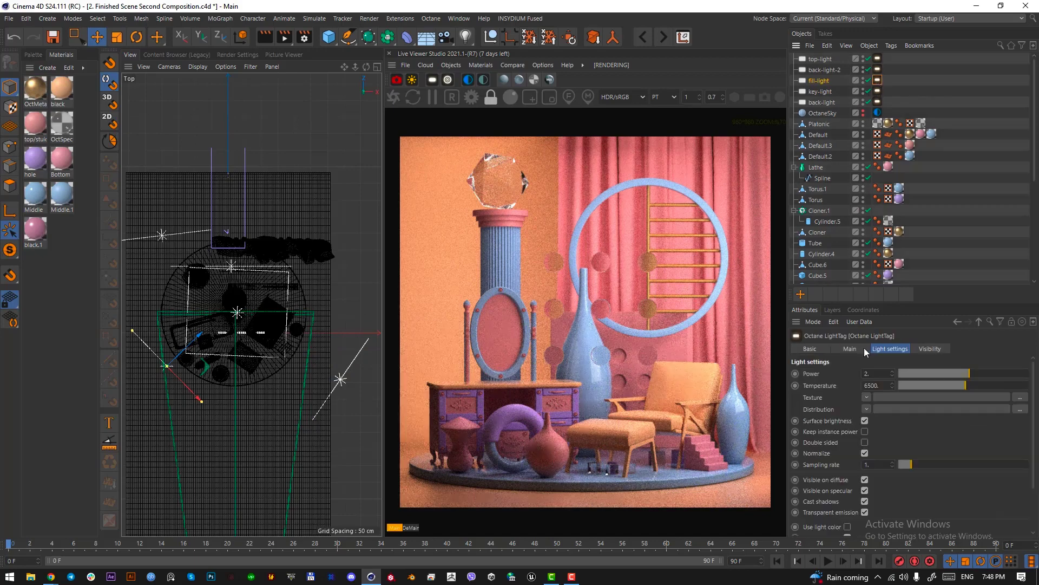
double_click(876, 373)
type("23")
key("Return")
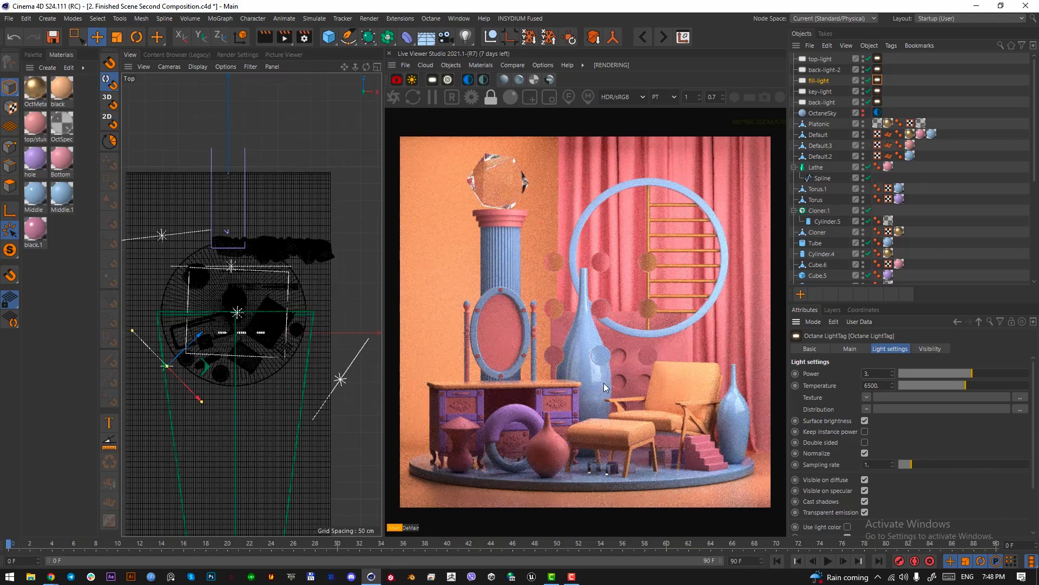
- Enable the OctaneSky environment and set key-light's power to 6 in its Octane light tag
left_click(863, 113, "alt")
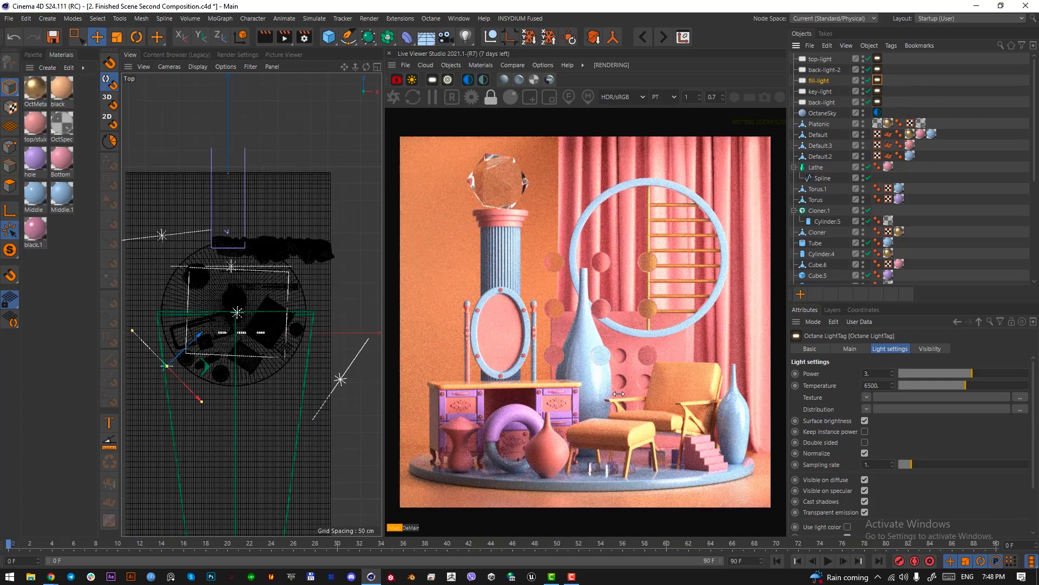
left_click(878, 102)
left_click(878, 91)
left_click(887, 373)
type("6")
key("Return")
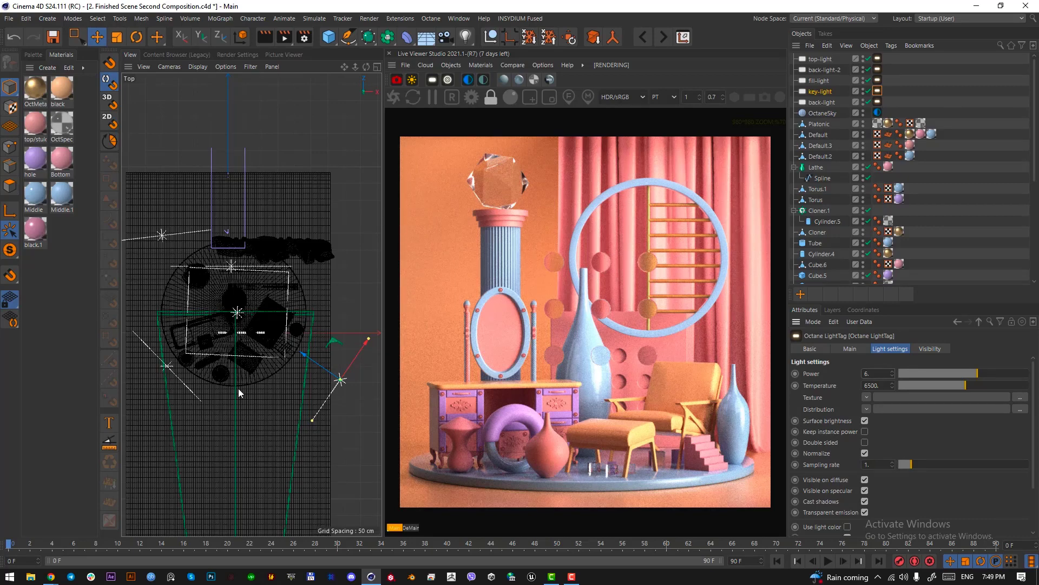
left_click(355, 426)
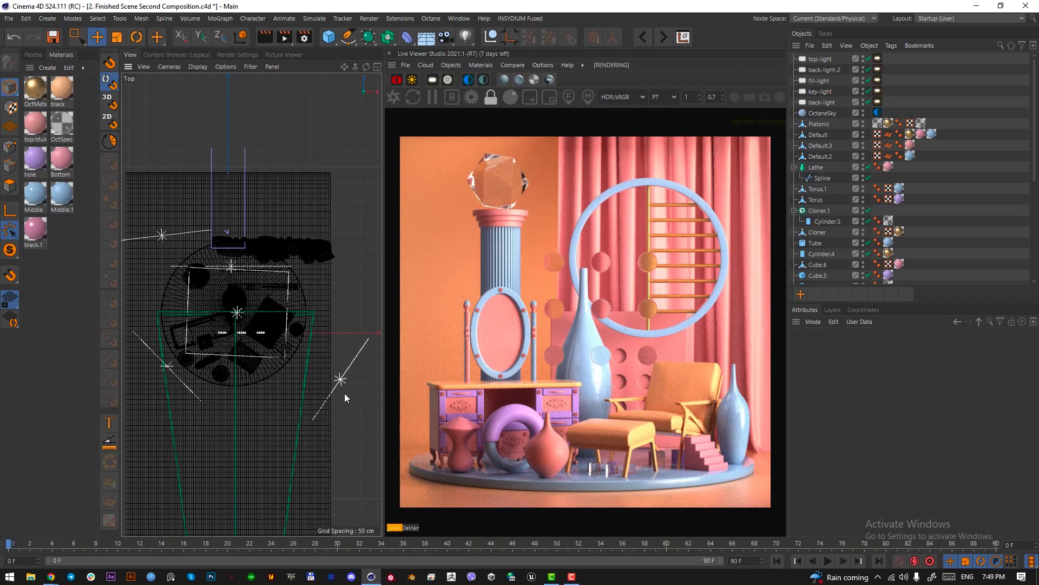
key("Print")
left_click_drag(366, 427, 305, 312)
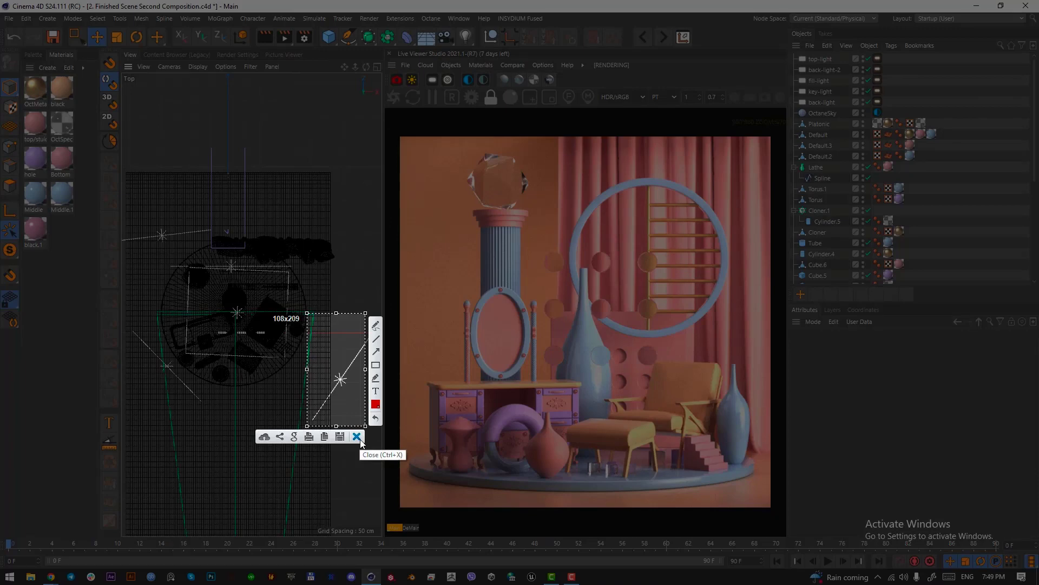
left_click(357, 437)
key("Print")
left_click_drag(373, 331, 305, 449)
left_click(361, 456)
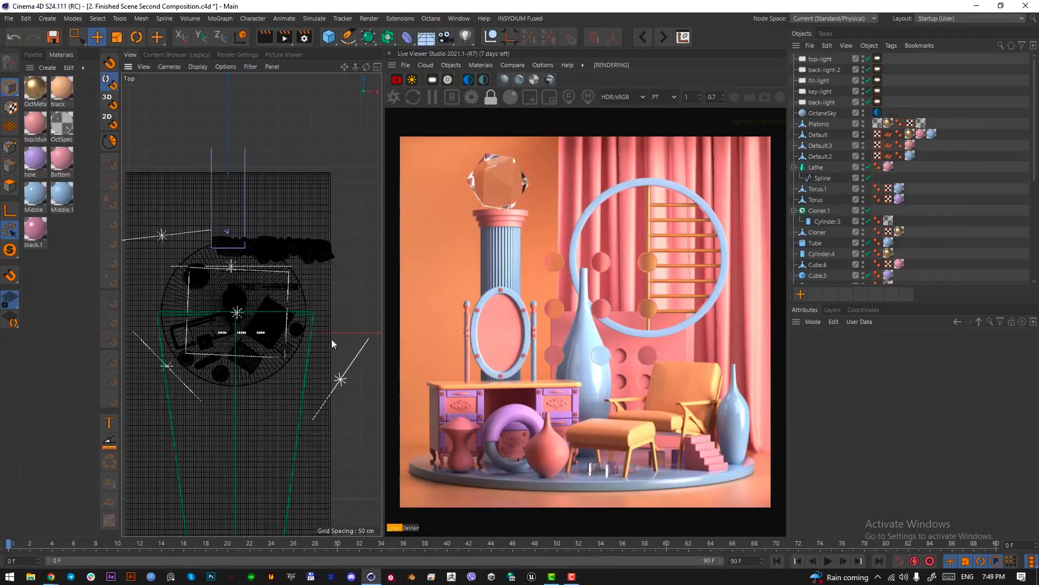